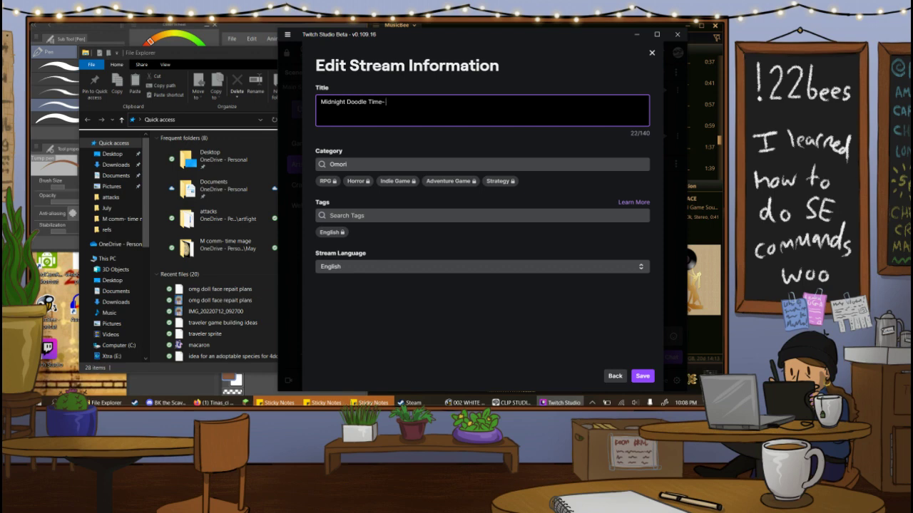
Complete the stream title as "Midnight Doodle Time- Trying to do some more artfights", change the category from Omori to Art, and save.
type("ying to do some more  artfights")
left_click(418, 165)
key("BackSpace")
key("BackSpace")
key("BackSpace")
key("BackSpace")
key("BackSpace")
type("a")
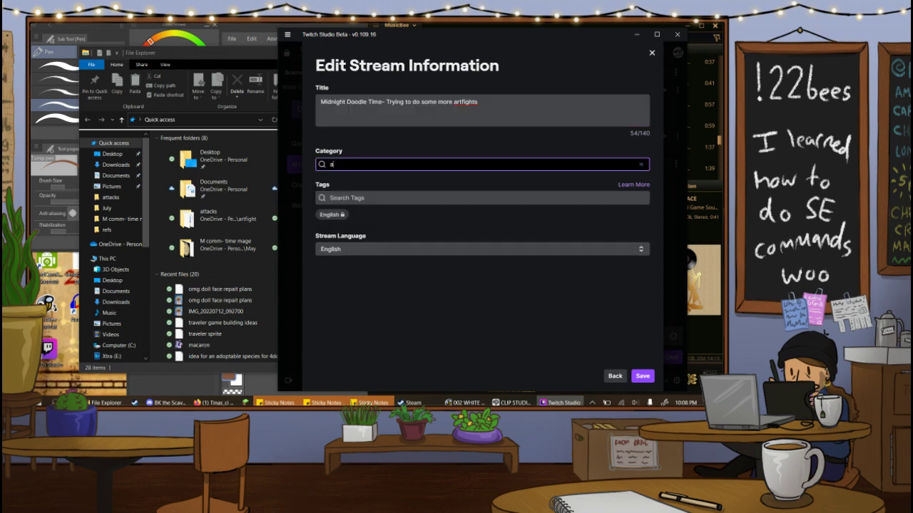
type("rt")
left_click(397, 188)
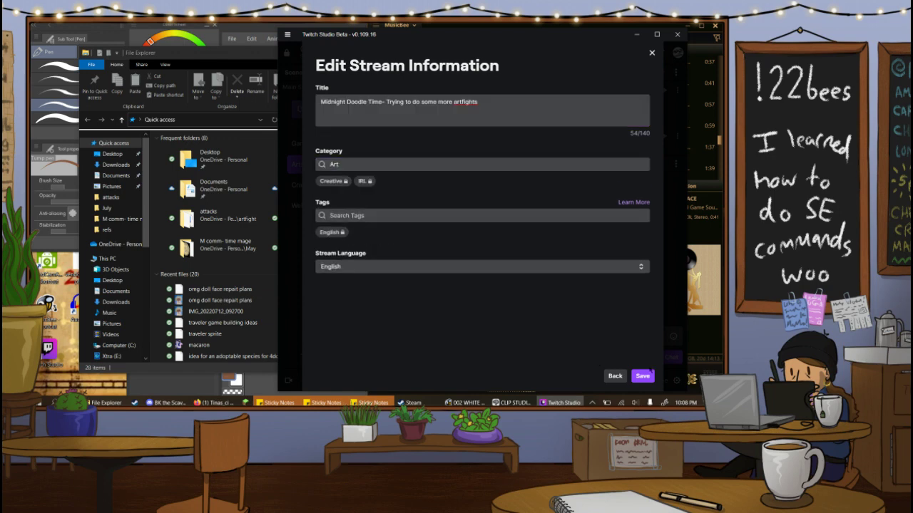
left_click(645, 375)
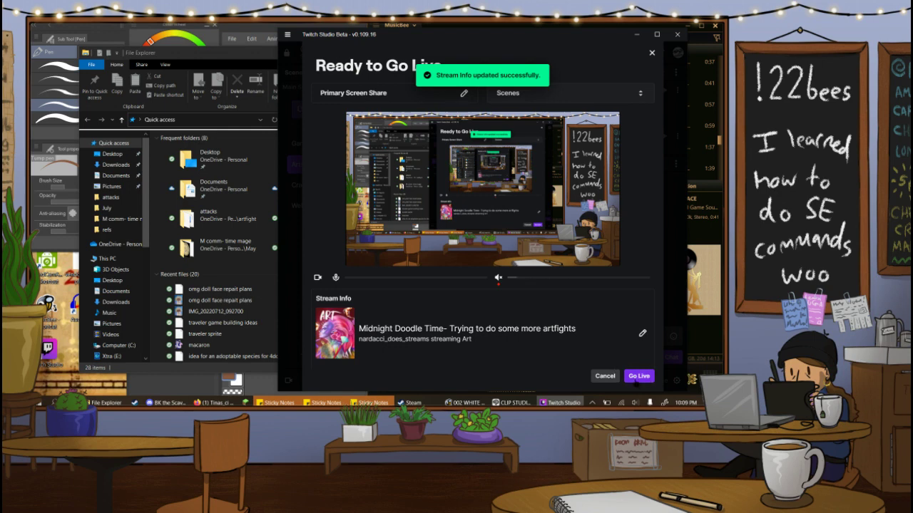
Start the live stream and move the Twitch Studio window aside so only its activity feed and chat stay in view.
left_click(638, 376)
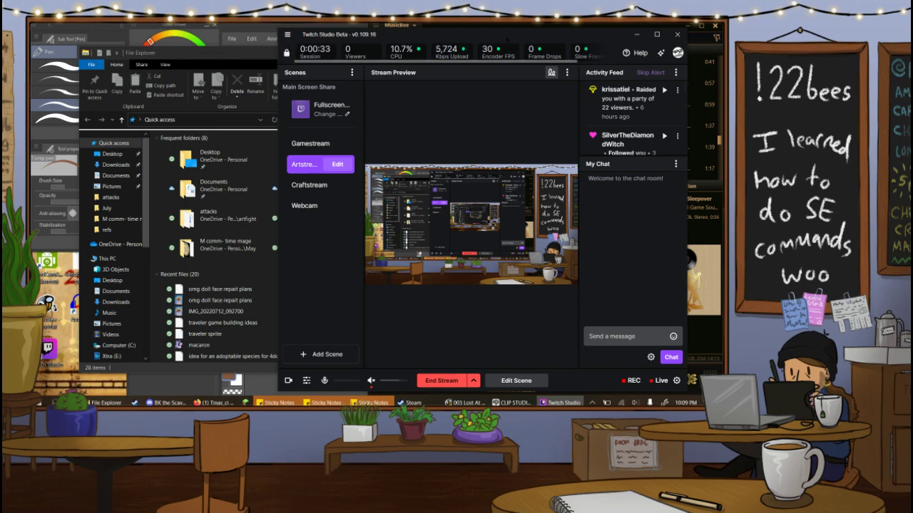
left_click_drag(506, 38, 503, 38)
left_click(253, 28)
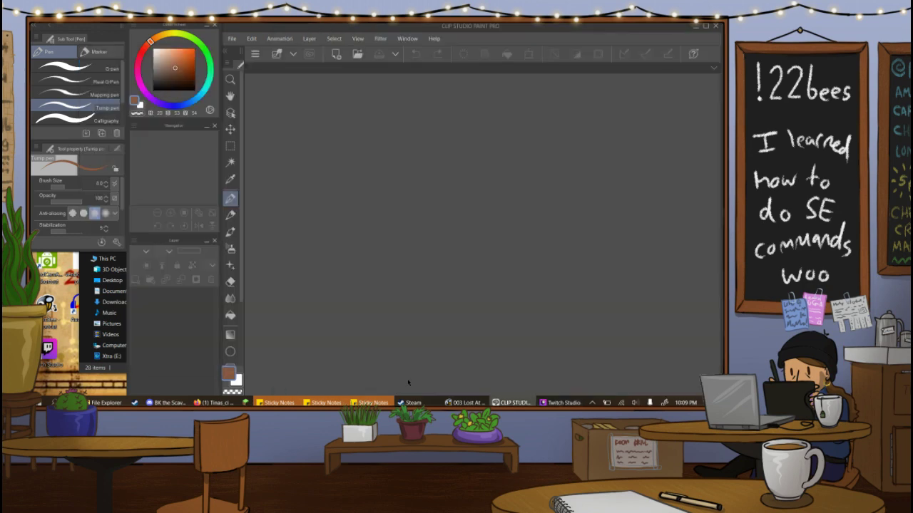
left_click(562, 403)
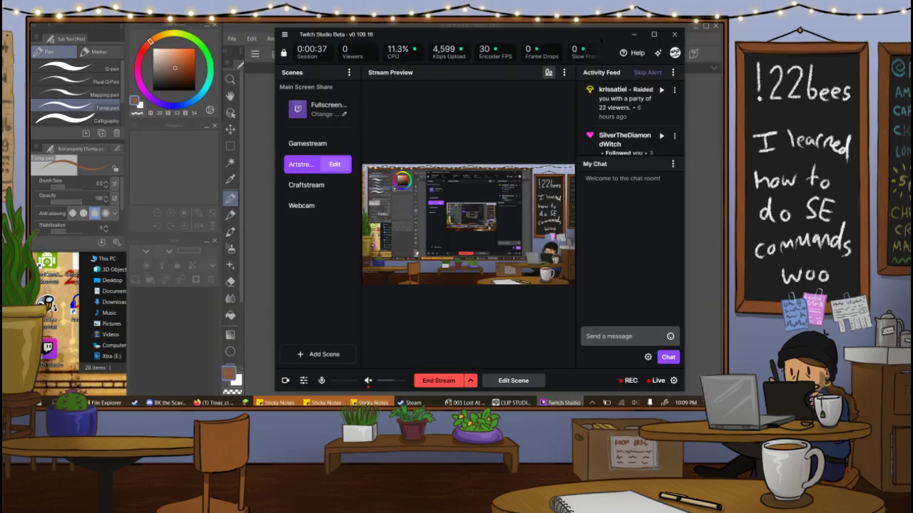
left_click_drag(597, 35, 58, 107)
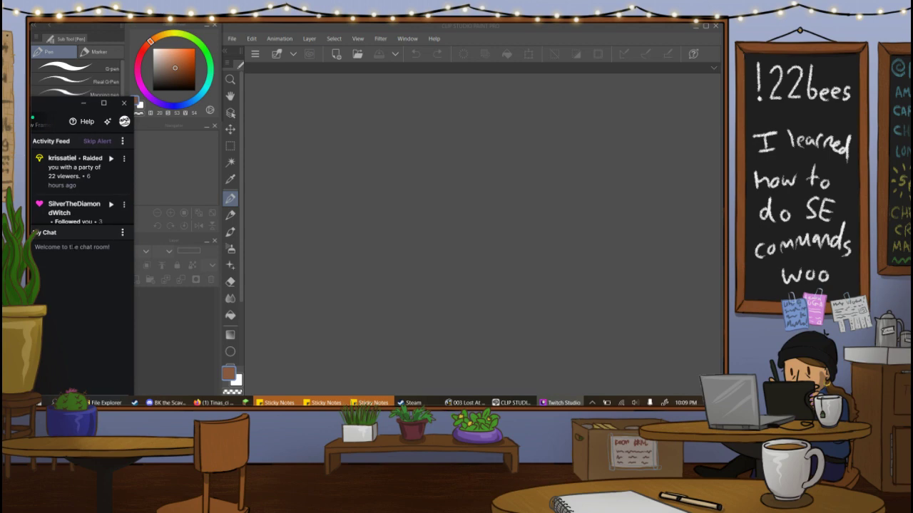
Close File Explorer and browse to the artfight refs folder in Clip Studio Paint's Open dialog.
left_click(105, 403)
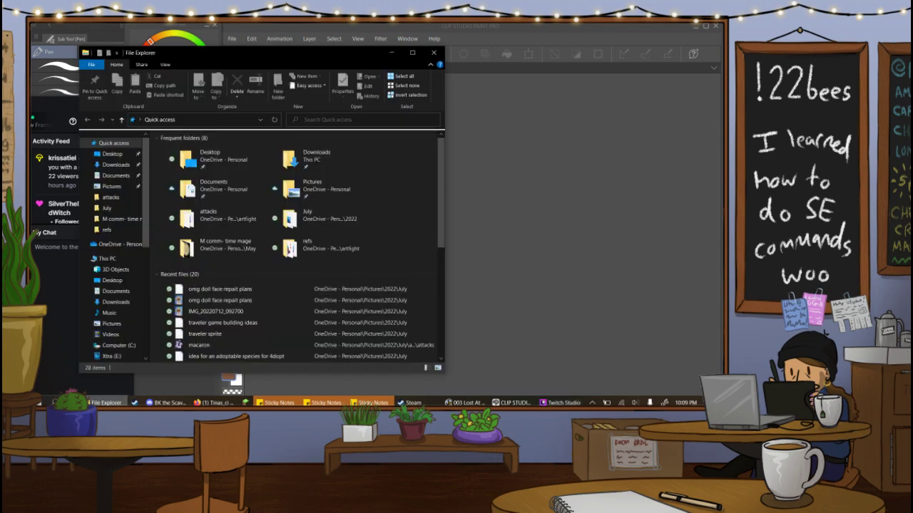
left_click(434, 53)
left_click(232, 38)
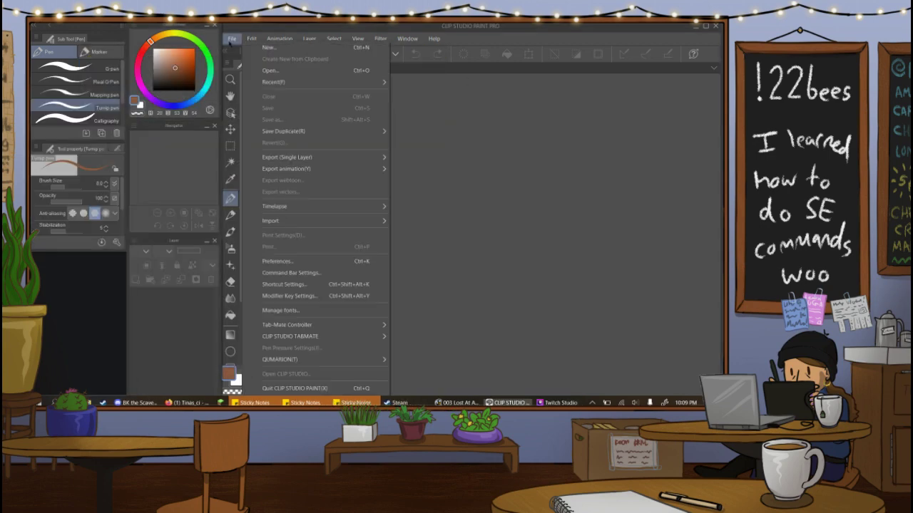
left_click(268, 70)
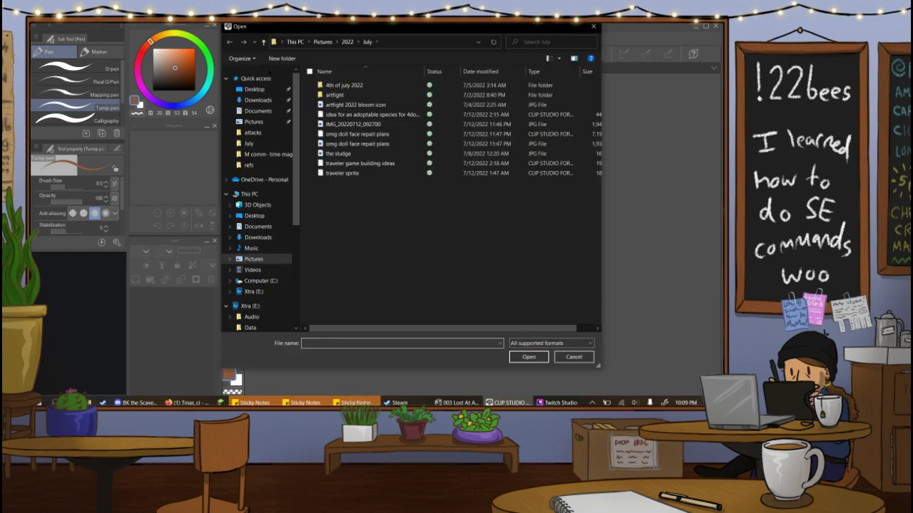
double_click(333, 95)
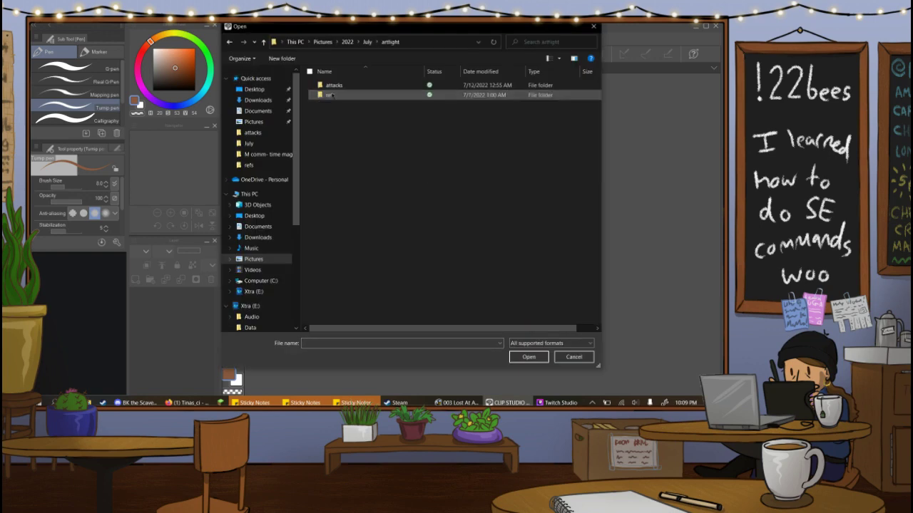
double_click(332, 94)
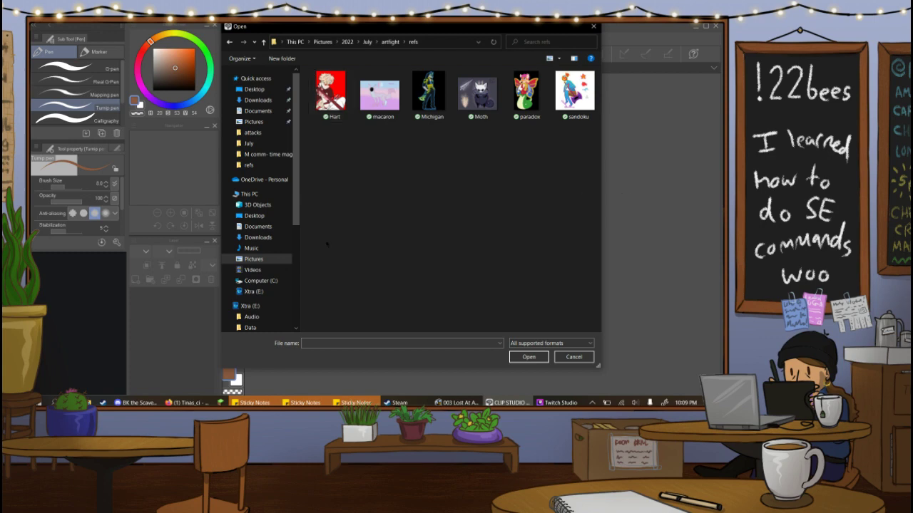
Switch to Firefox and show the black-winged character's image on its Art Fight page.
left_click(187, 403)
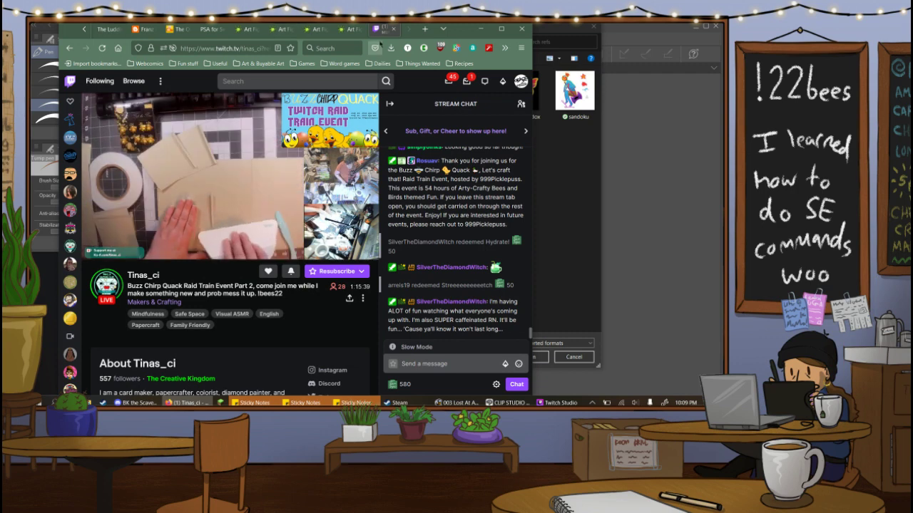
left_click(353, 30)
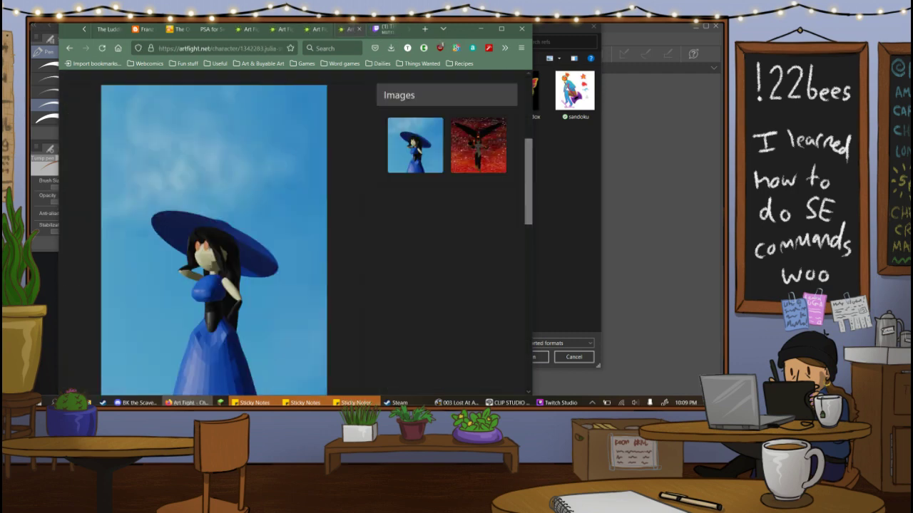
right_click(261, 151)
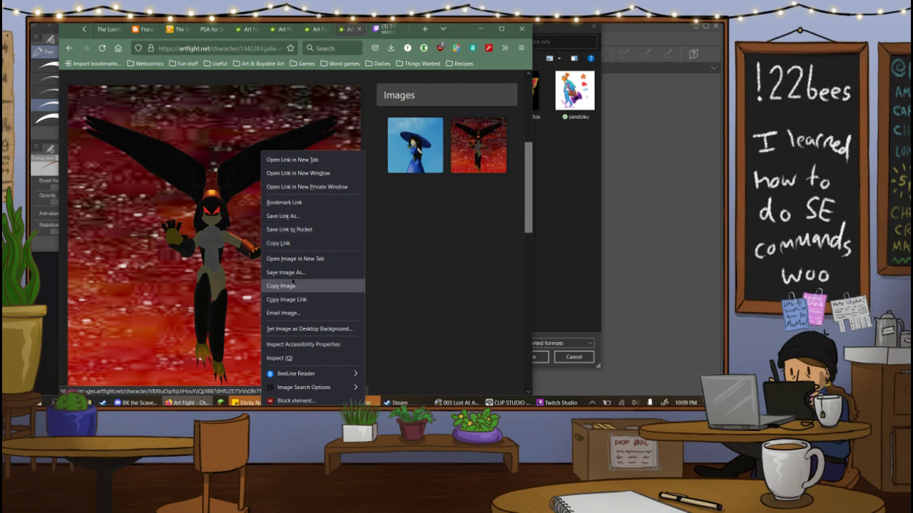
left_click(288, 273)
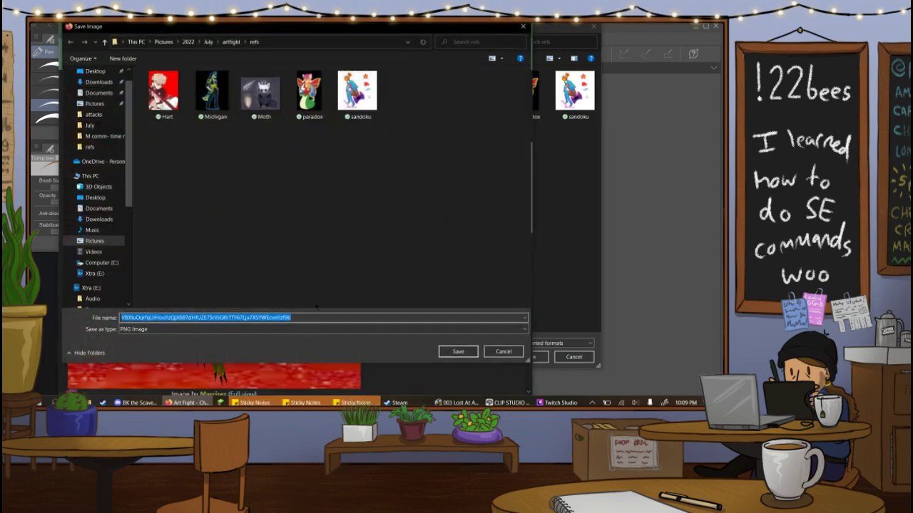
type("nigh")
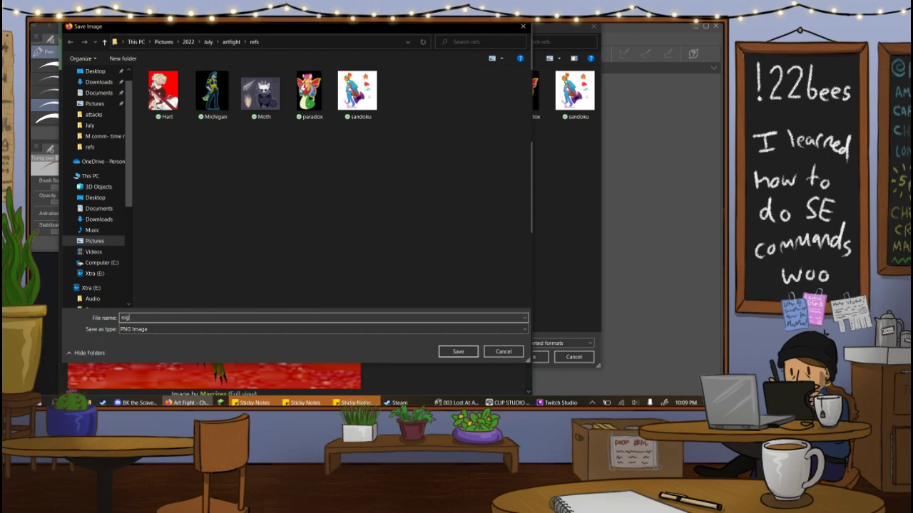
left_click(503, 350)
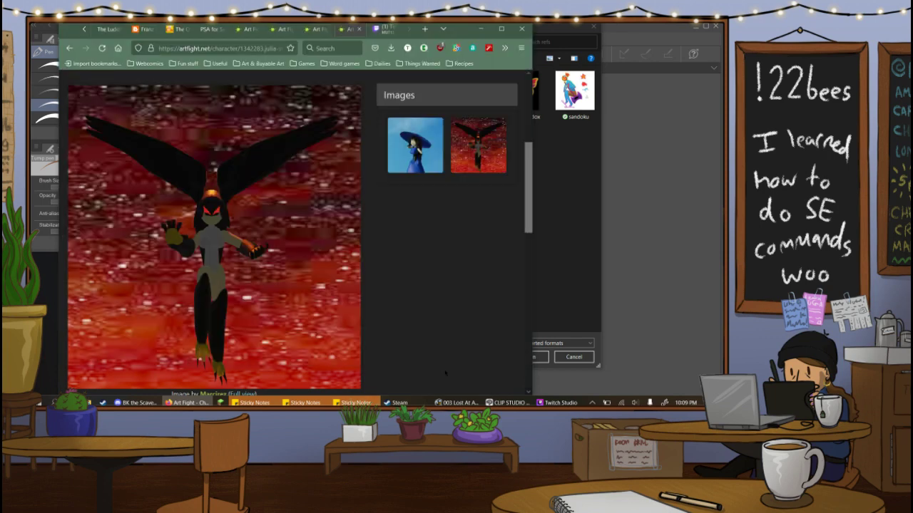
Save the black-winged character's image as "night crow" in the refs folder and close its page.
scroll(525, 175, "up", 5)
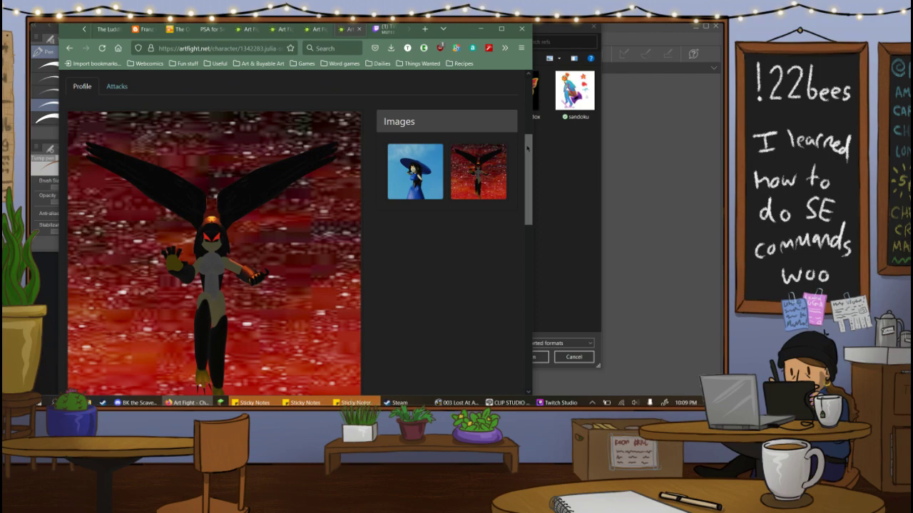
scroll(525, 175, "down", 5)
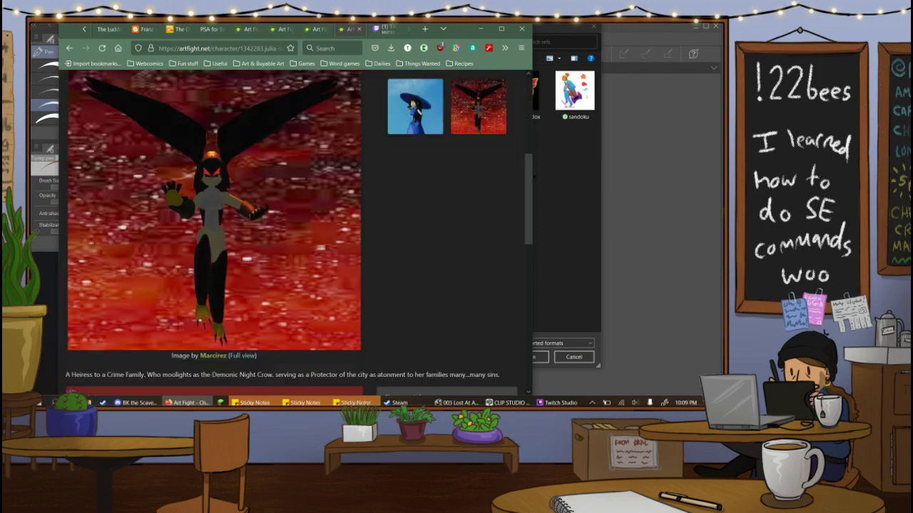
scroll(528, 160, "up", 1)
right_click(260, 278)
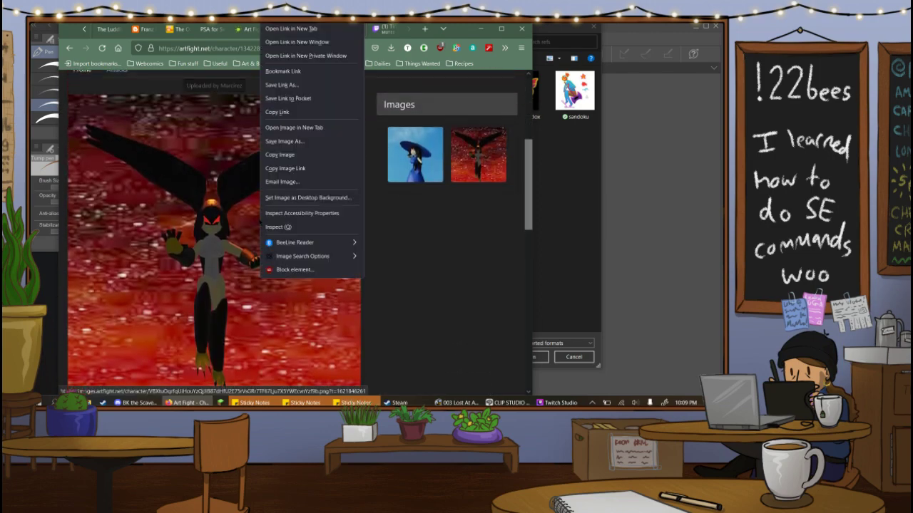
left_click(287, 141)
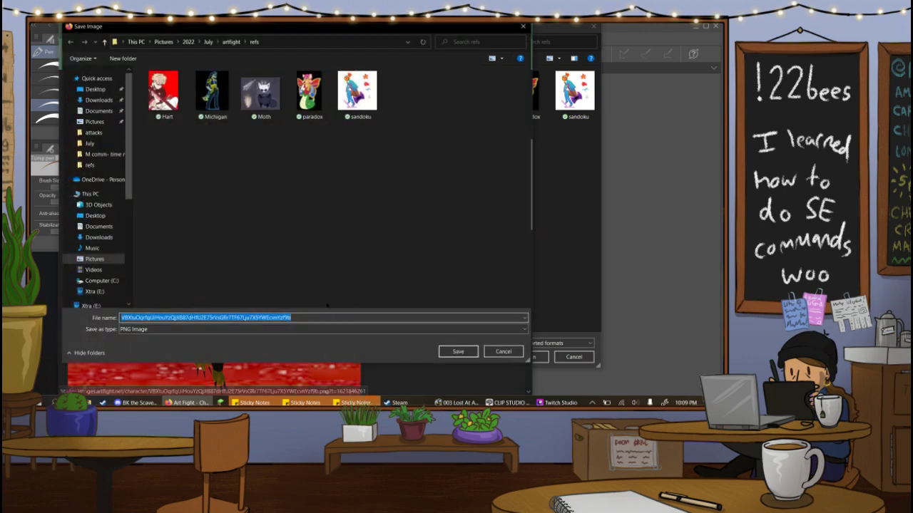
type("night")
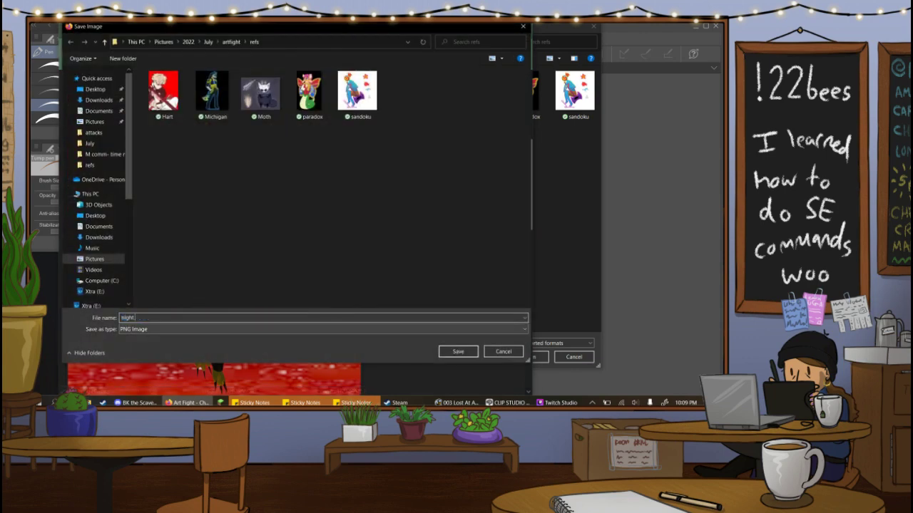
type(" crow")
left_click(457, 352)
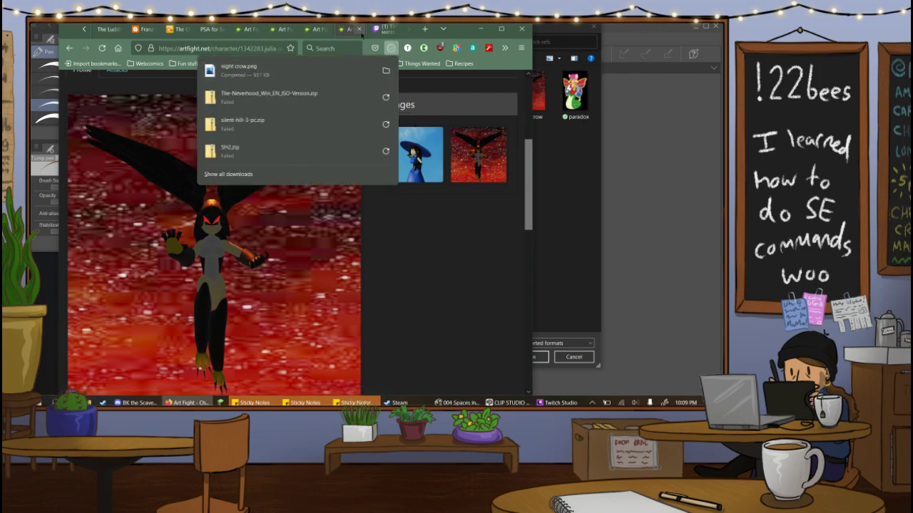
left_click(360, 29)
Log in to Art Fight with the suggested account username and the account password, declining to store the login in the browser.
left_click(322, 30)
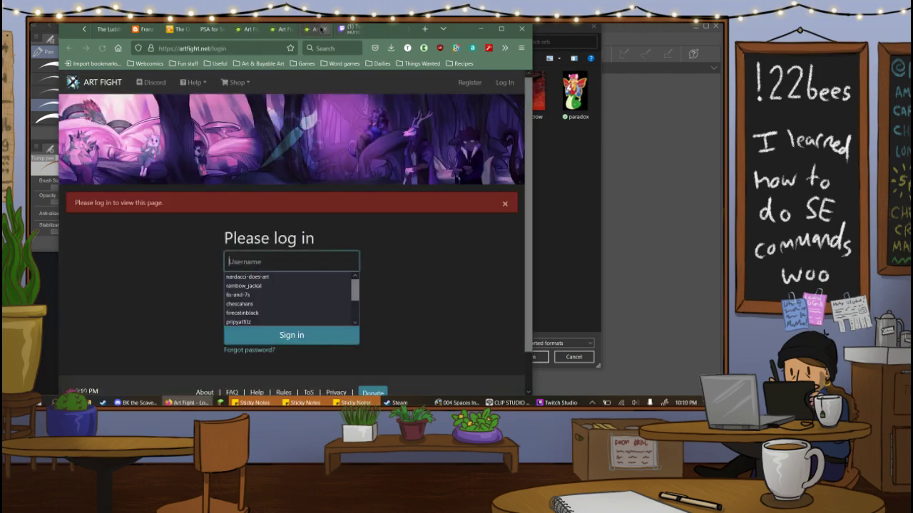
left_click(250, 277)
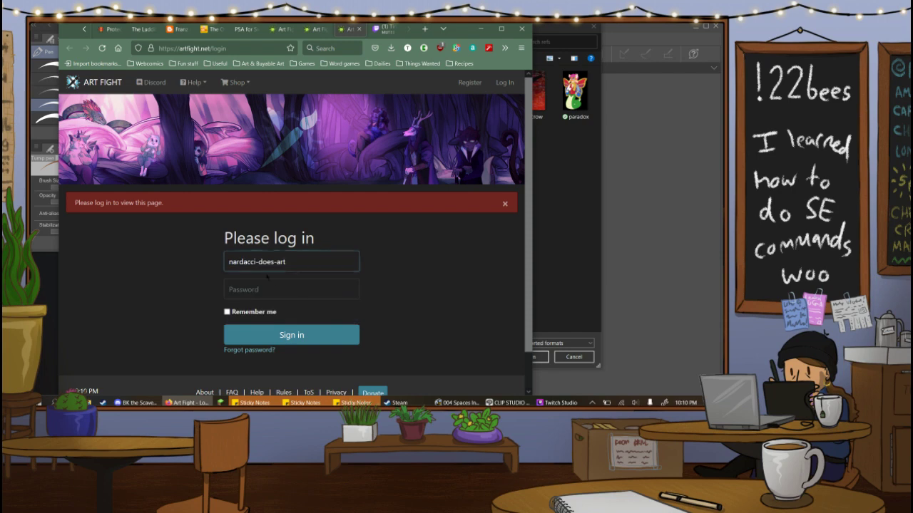
left_click(269, 284)
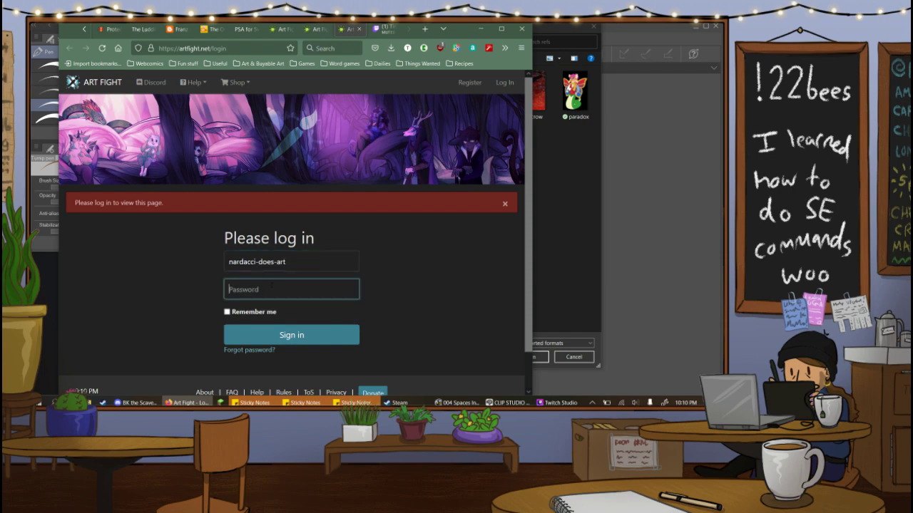
type("•••••••••••")
key("Return")
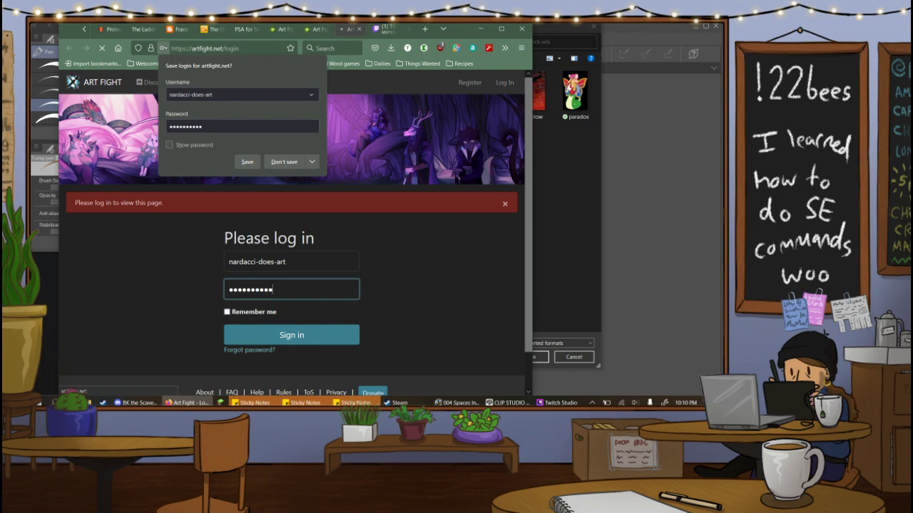
left_click(283, 162)
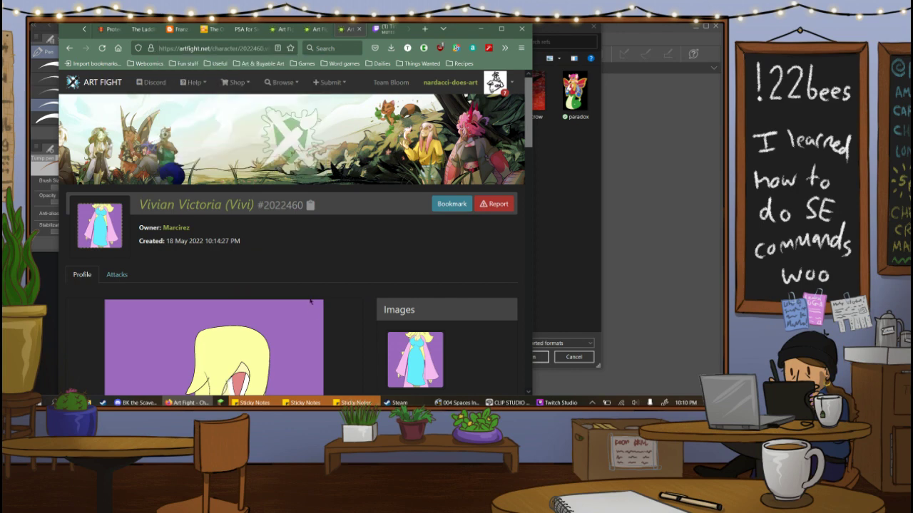
Save the blonde character's image from its Art Fight profile as "vivi" in the refs folder and close its page.
right_click(283, 325)
left_click(305, 185)
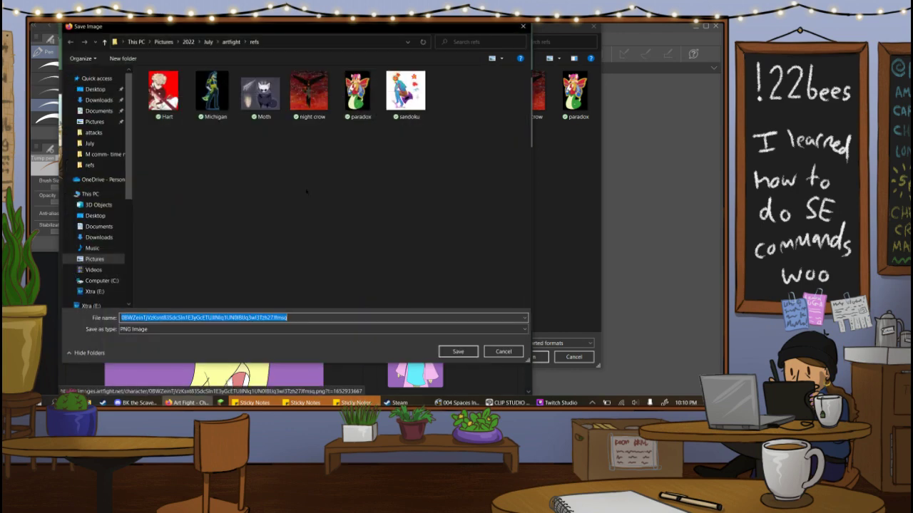
type("vivi")
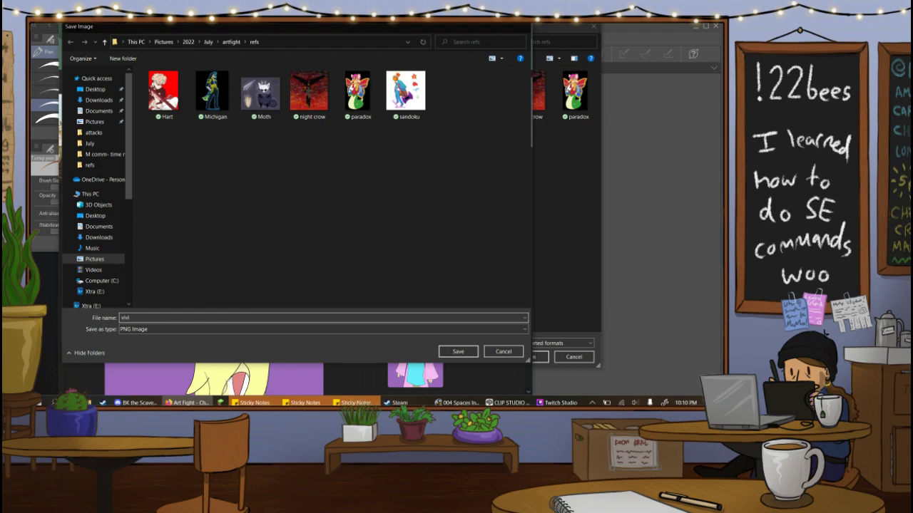
key("Return")
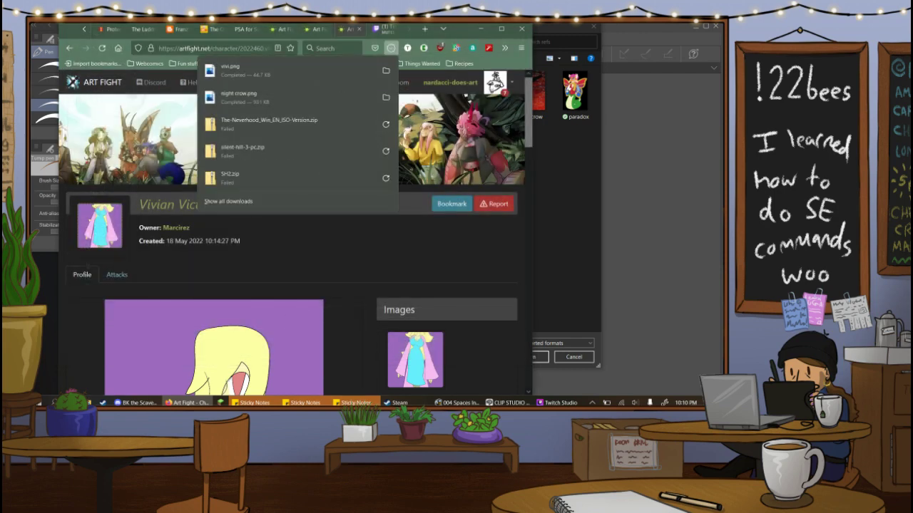
left_click(359, 29)
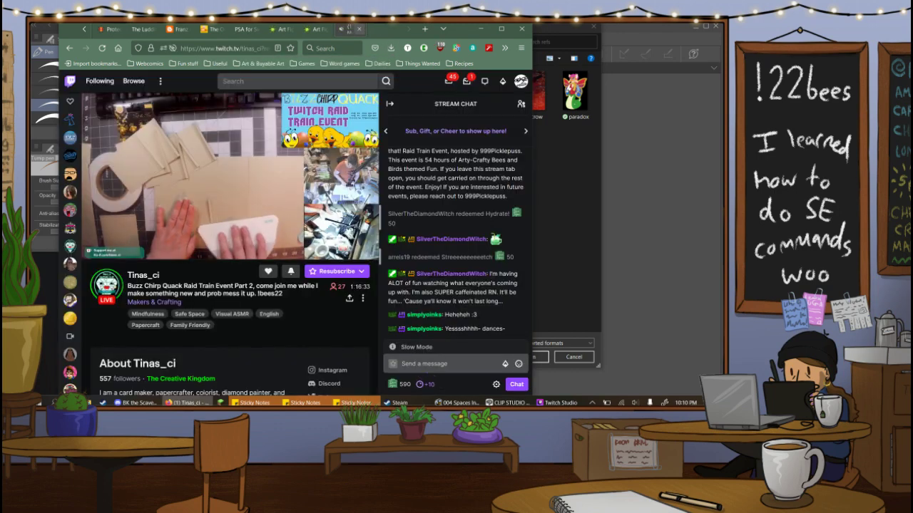
Review the ideas and character permissions on the two open Art Fight design-a-character pages.
left_click(339, 29)
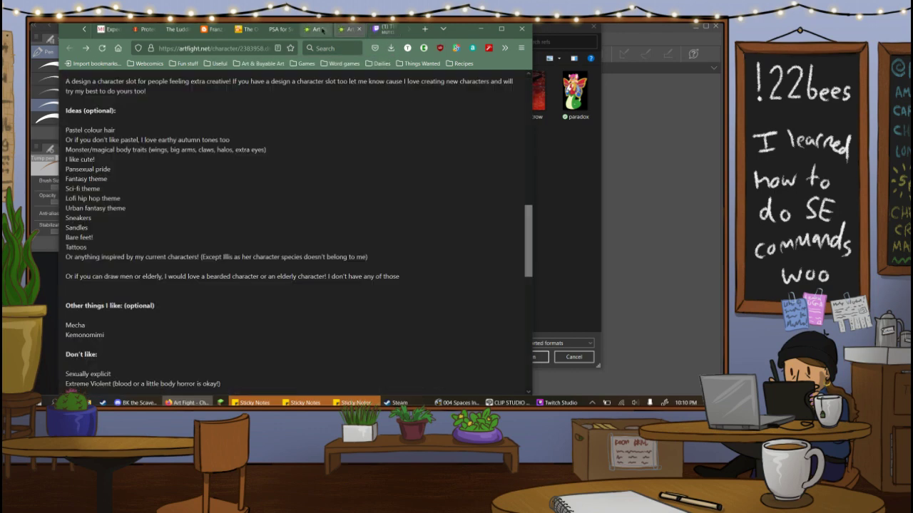
left_click(318, 29)
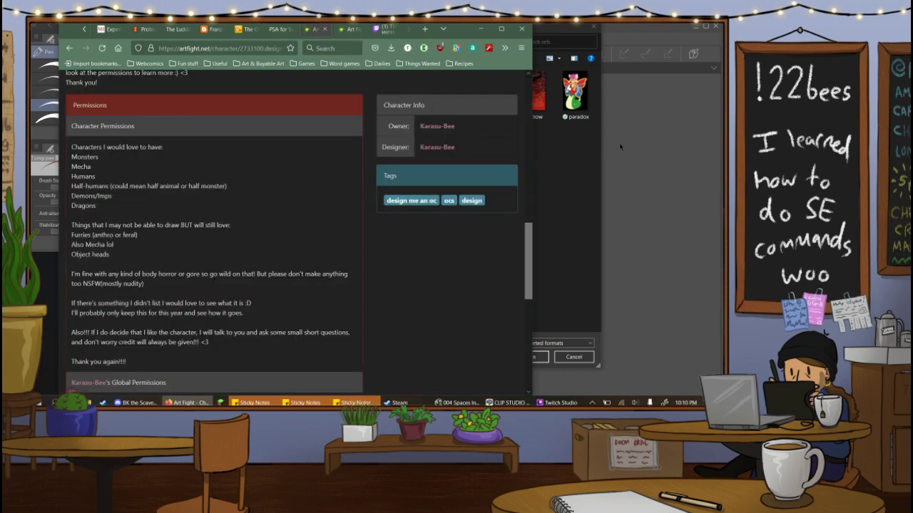
Switch to Clip Studio Paint and open the night crow and vivi images together from the refs folder.
left_click(575, 162)
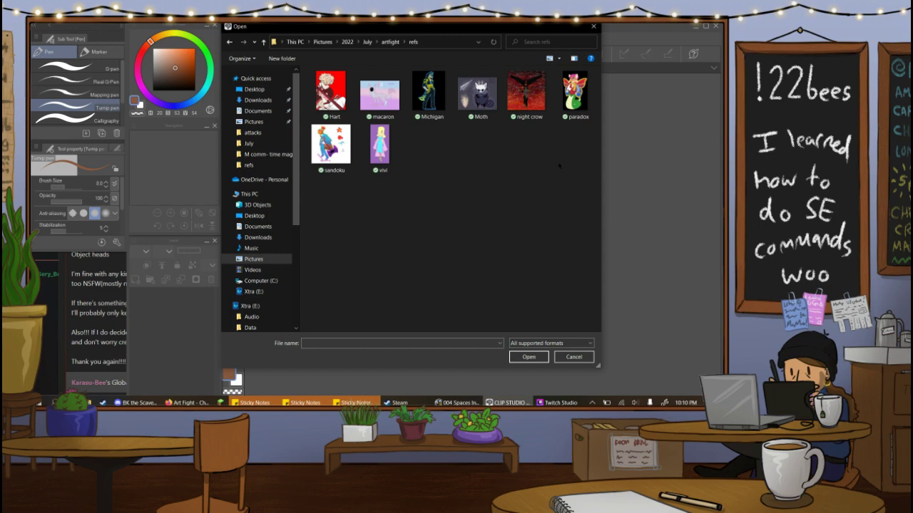
left_click(380, 146)
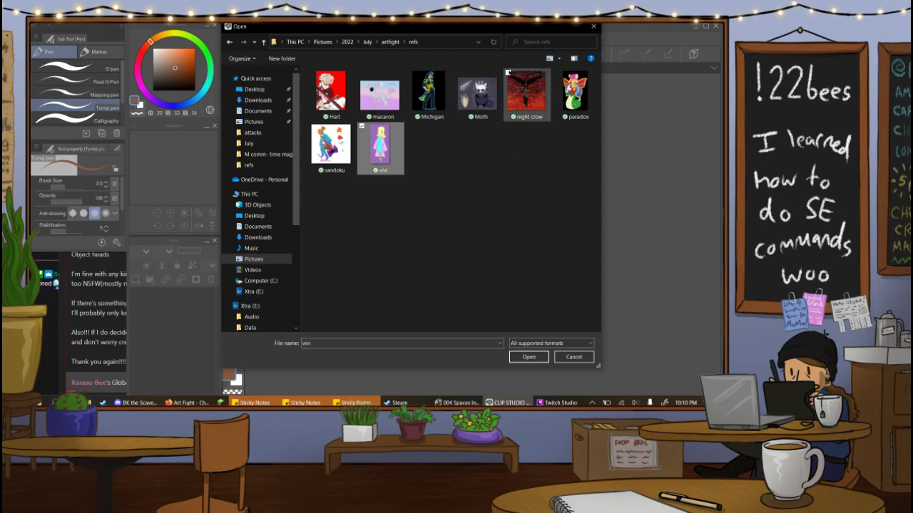
left_click(507, 72)
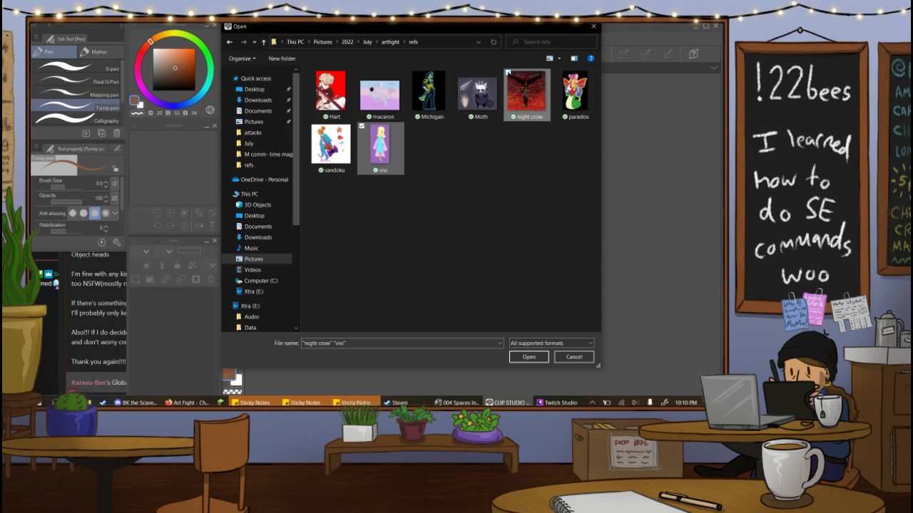
left_click(528, 357)
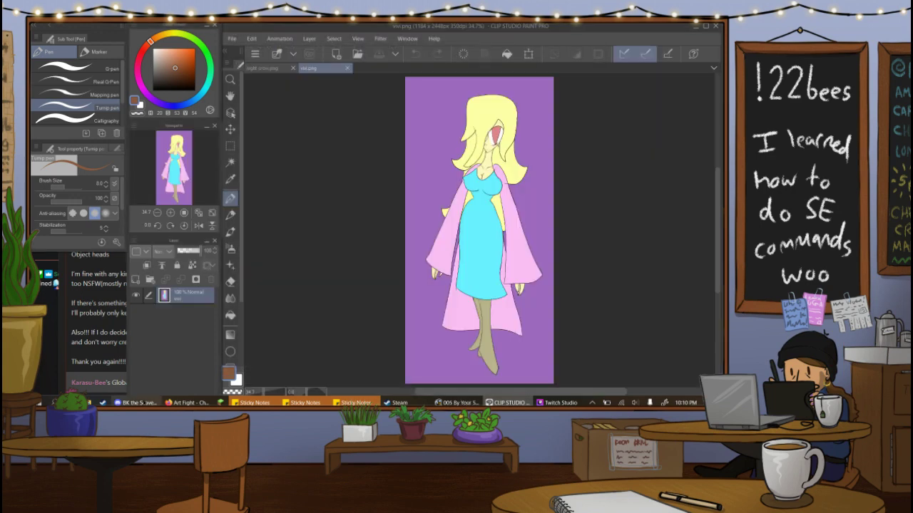
Check the stream chat in Twitch Studio, and return to Clip Studio Paint to view the night crow image.
left_click(559, 402)
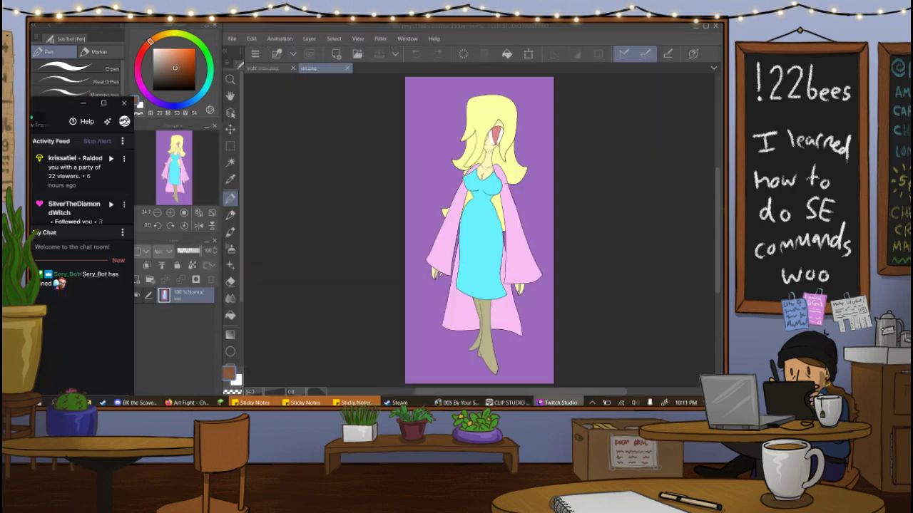
left_click(566, 132)
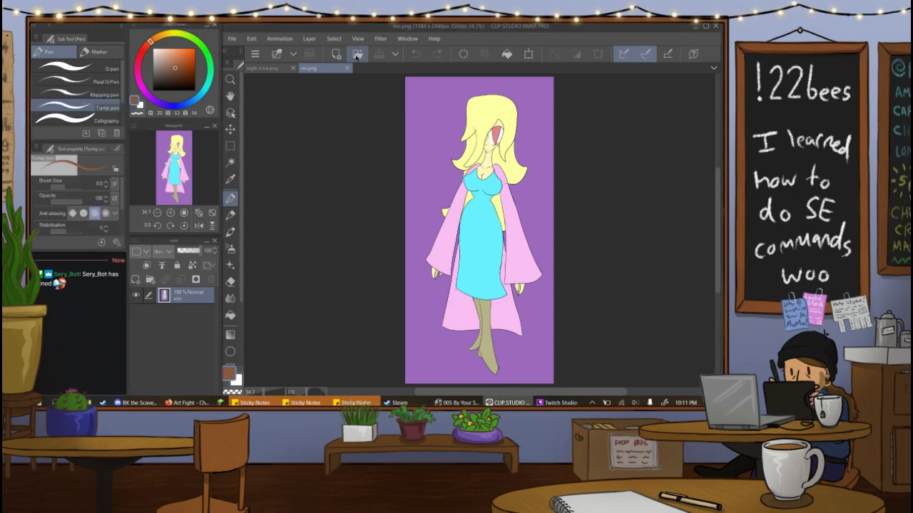
left_click(268, 68)
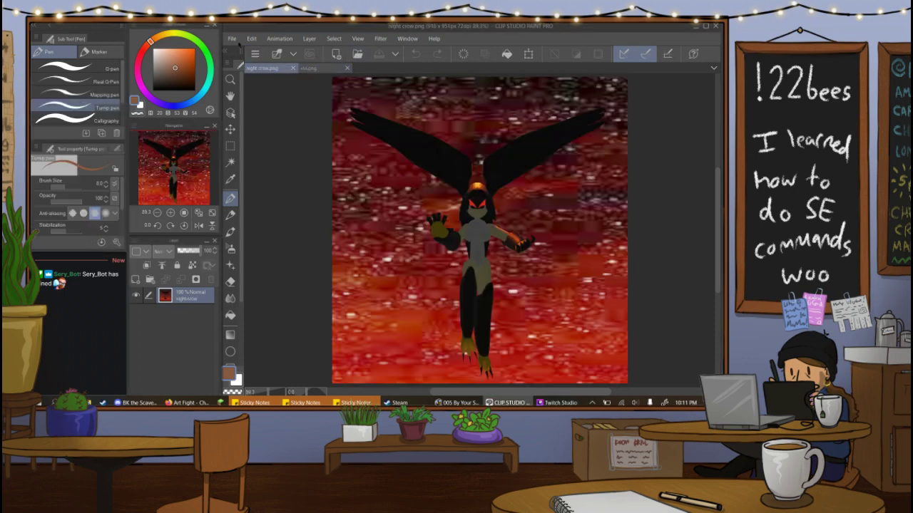
Create a new illustration canvas 2000 px wide and 2500 px high at 300 dpi.
left_click(232, 39)
left_click(254, 47)
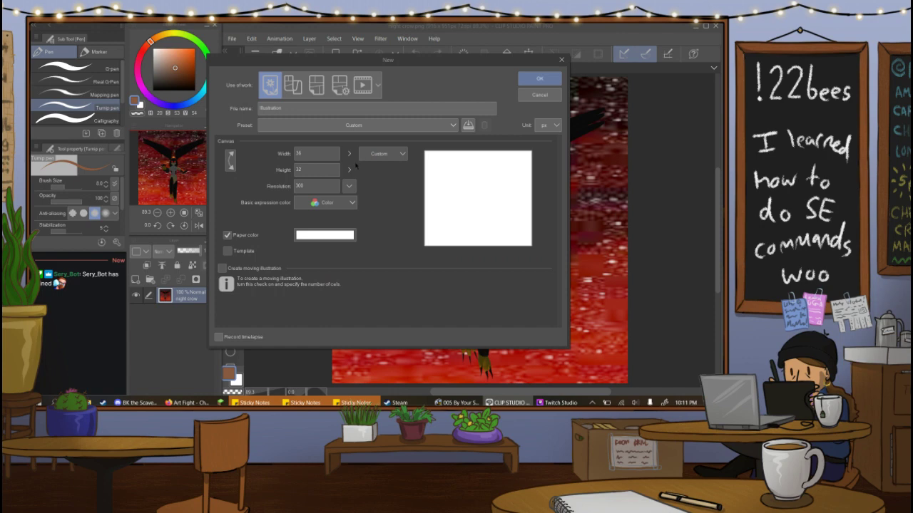
left_click(315, 155)
type("2000")
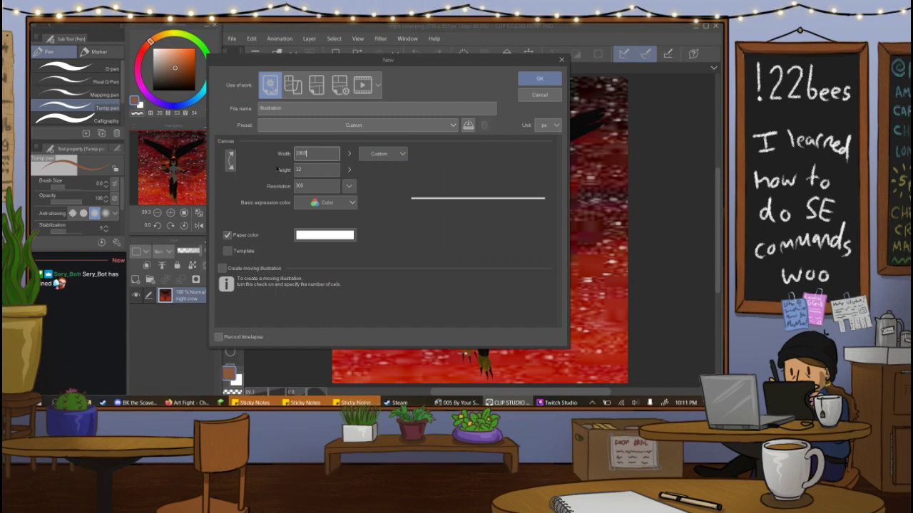
left_click(311, 169)
type("2500")
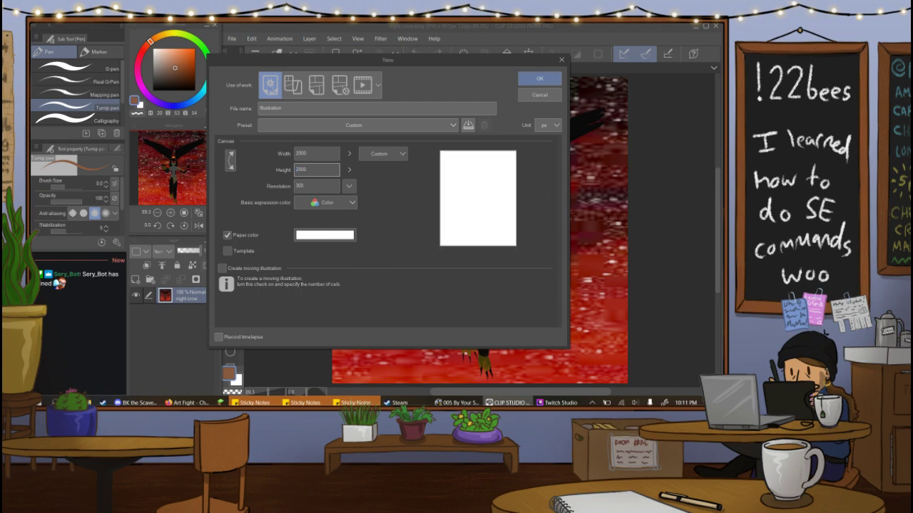
left_click(539, 78)
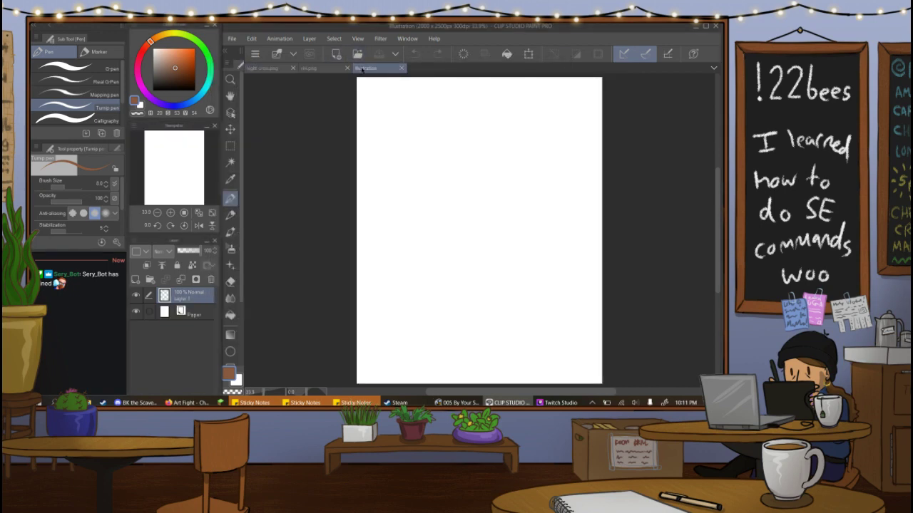
Dock the blank illustration beside the references in a wider pane, and stack night crow above vivi in the narrow pane.
left_click_drag(362, 69, 718, 73)
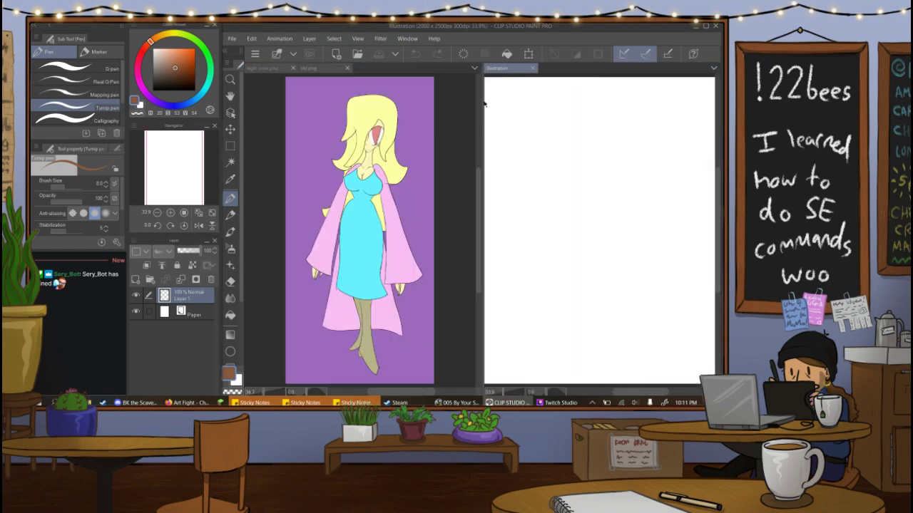
left_click_drag(481, 104, 347, 93)
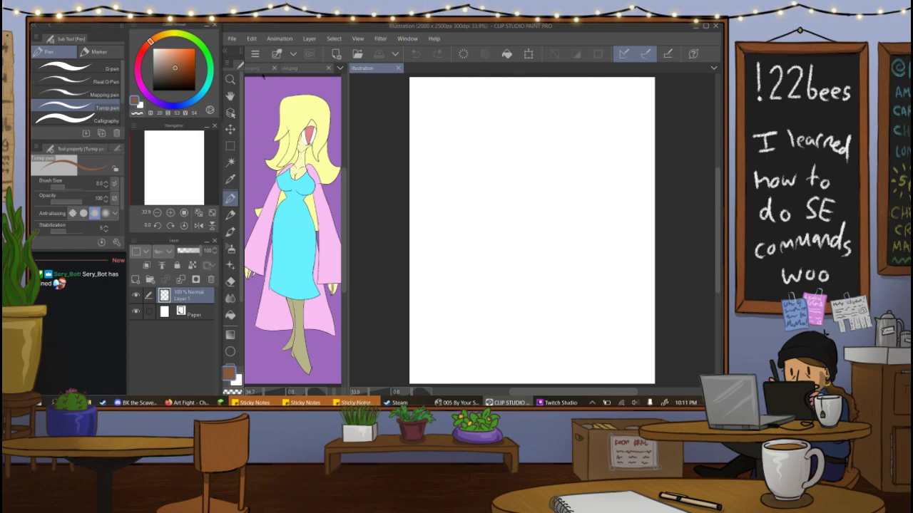
left_click_drag(259, 69, 272, 68)
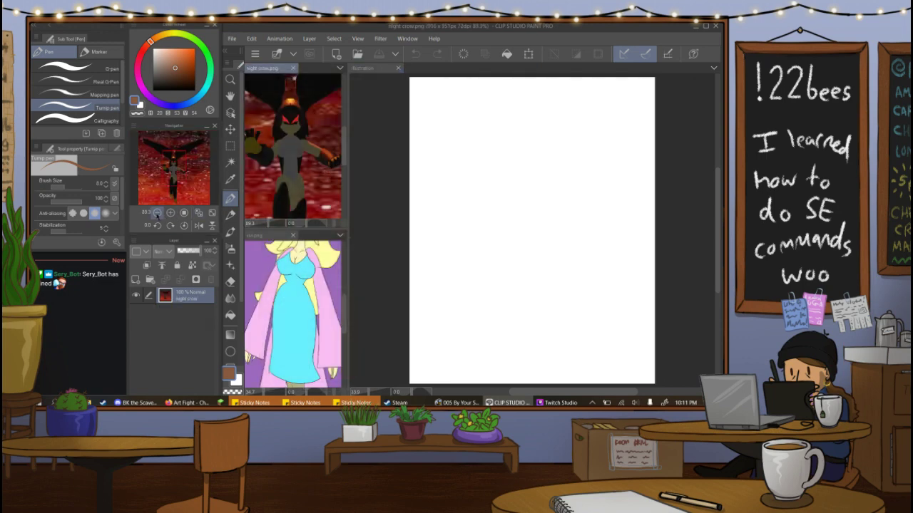
Reduce the night crow reference's zoom to 33.3% so the whole figure fits its pane.
left_click(157, 213)
left_click(157, 212)
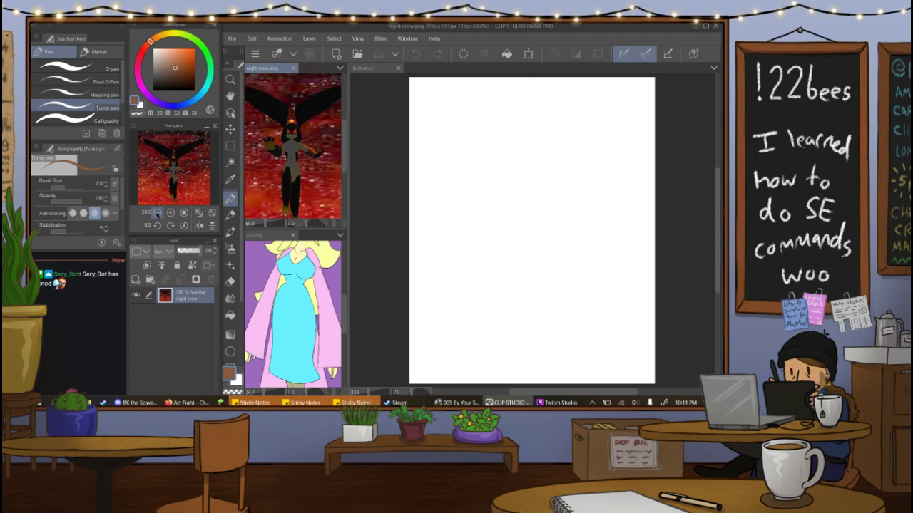
left_click(157, 213)
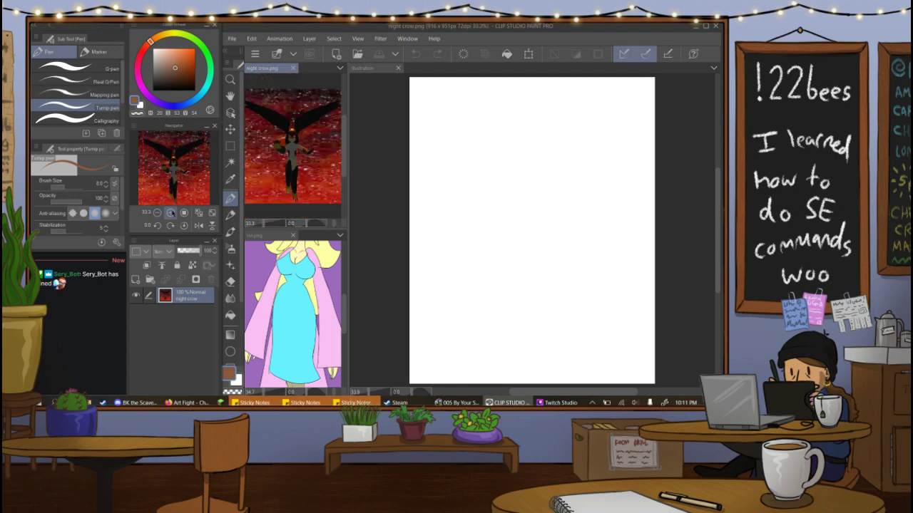
Reduce the vivi reference's zoom to 15.2% so the full character fits its pane.
left_click(263, 235)
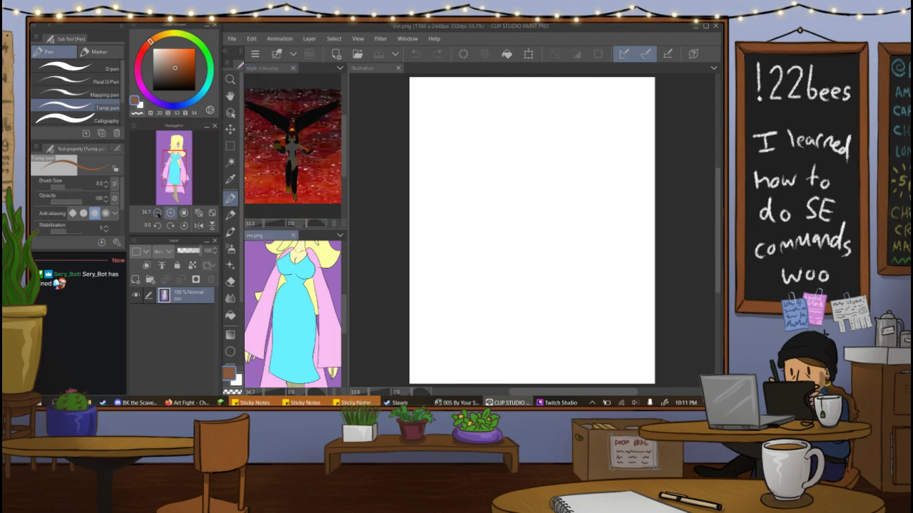
left_click(157, 213)
left_click(157, 212)
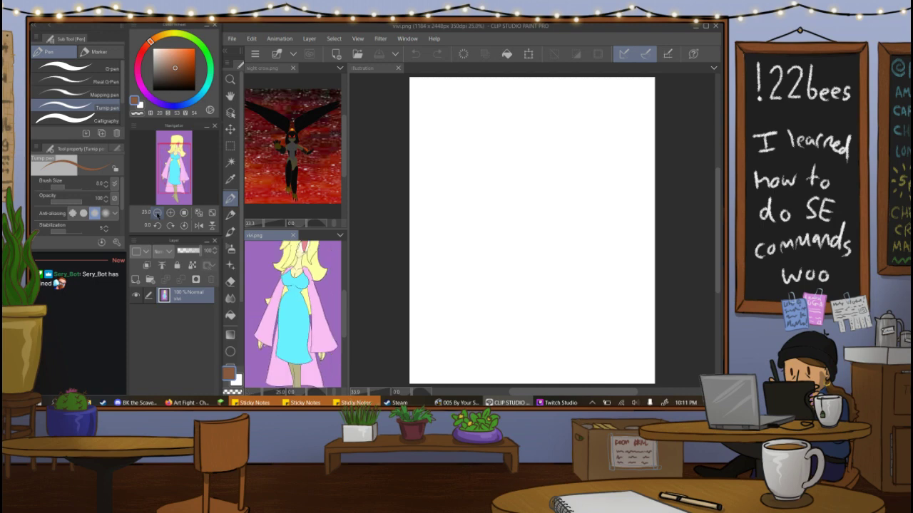
left_click(157, 213)
left_click(170, 213)
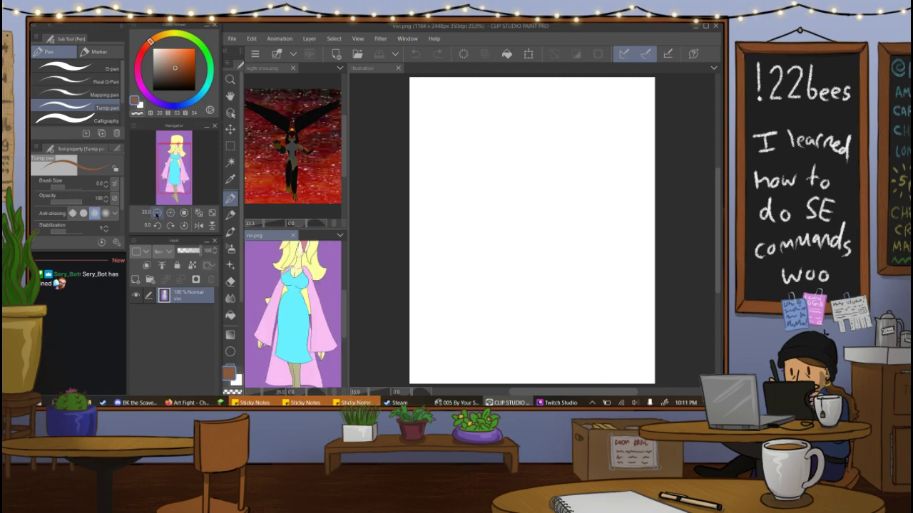
left_click(157, 213)
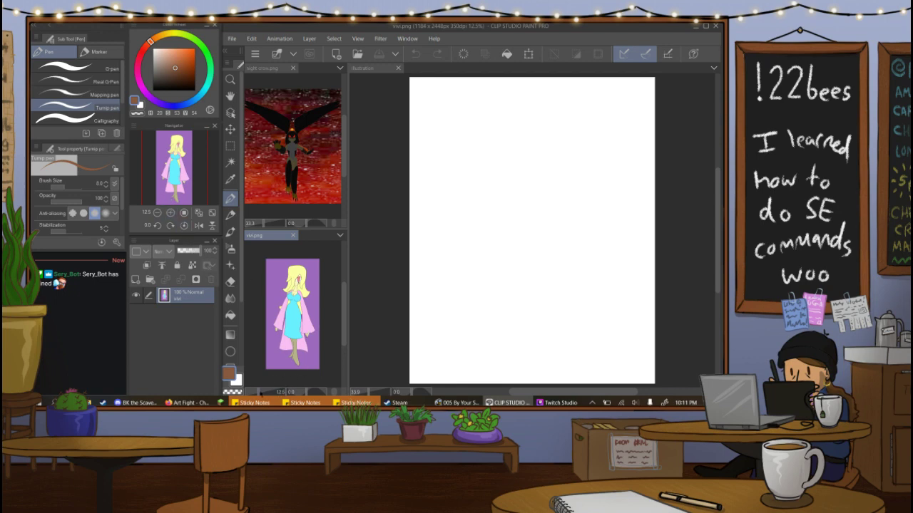
left_click_drag(261, 395, 261, 394)
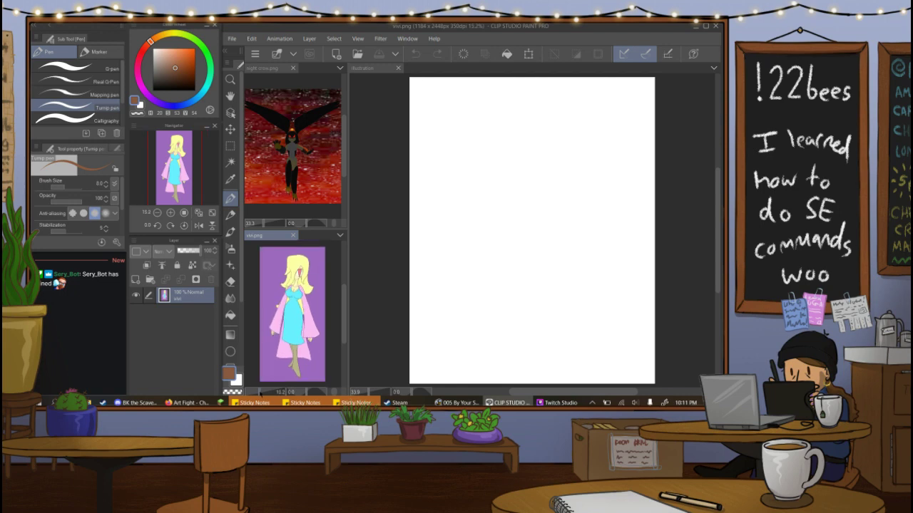
Narrow the reference column to give the illustration more room, and set the night crow view to 40%.
left_click_drag(347, 178, 303, 189)
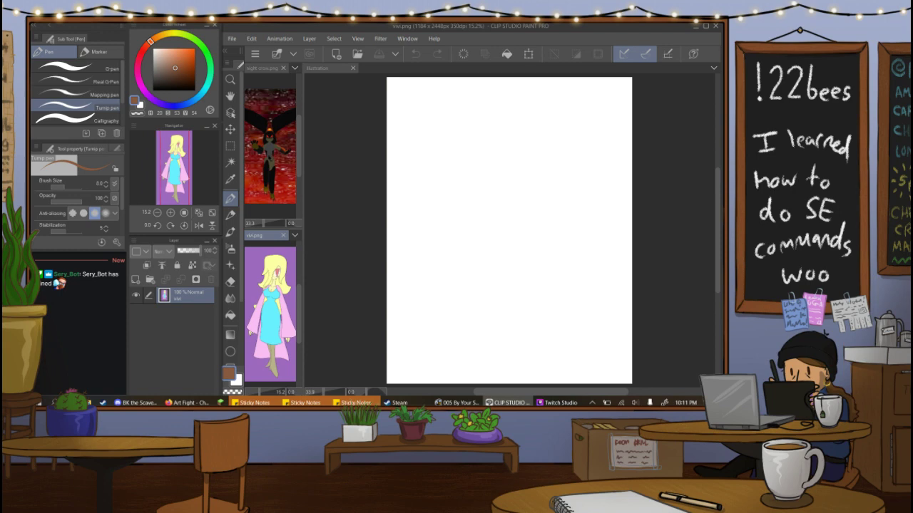
left_click(274, 161)
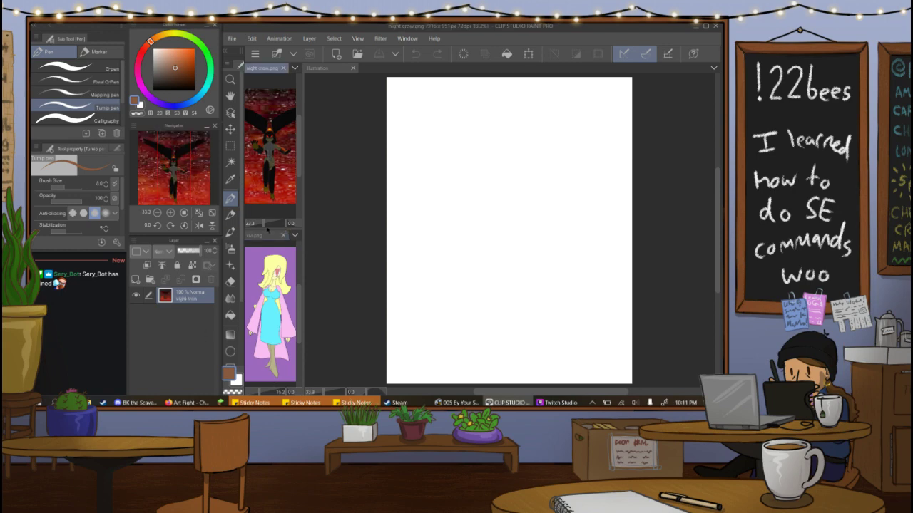
left_click_drag(264, 224, 264, 223)
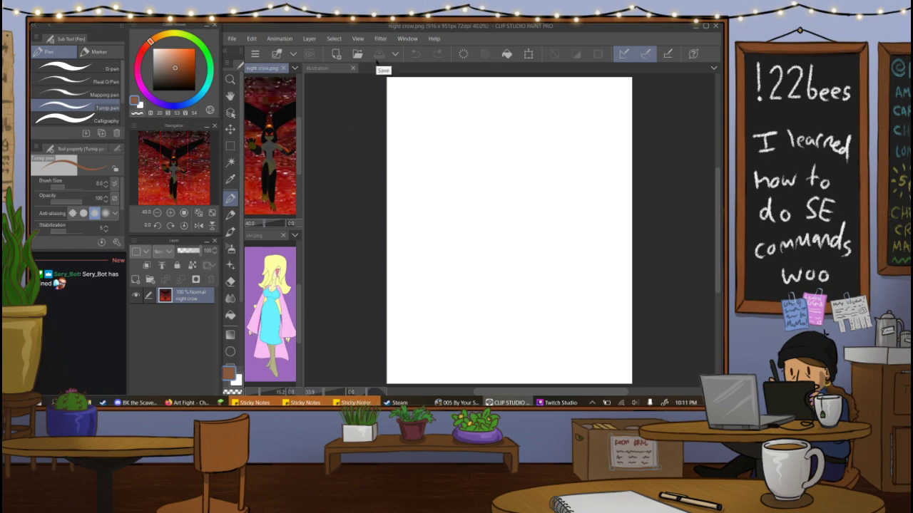
Open the artstream chalkboard file from the "stream & profile stuff" folder in Pictures alongside the blank illustration.
left_click(327, 69)
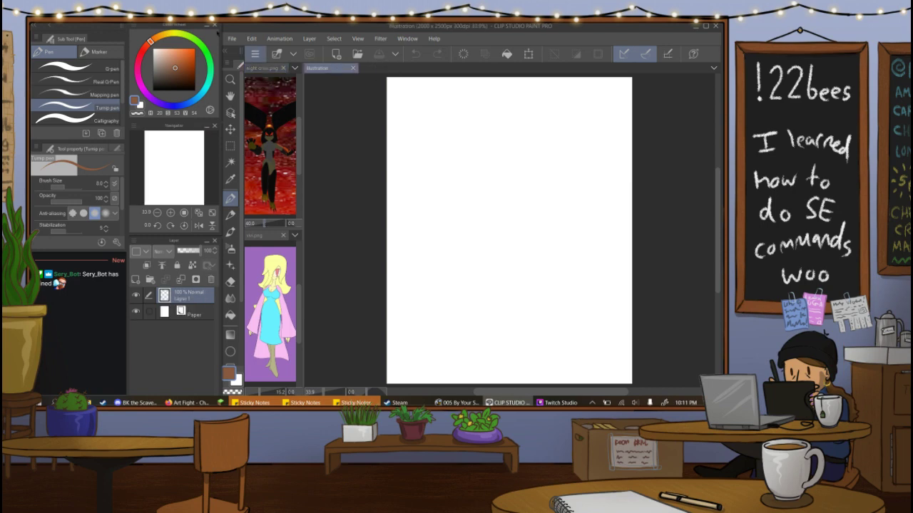
left_click(232, 39)
left_click(272, 69)
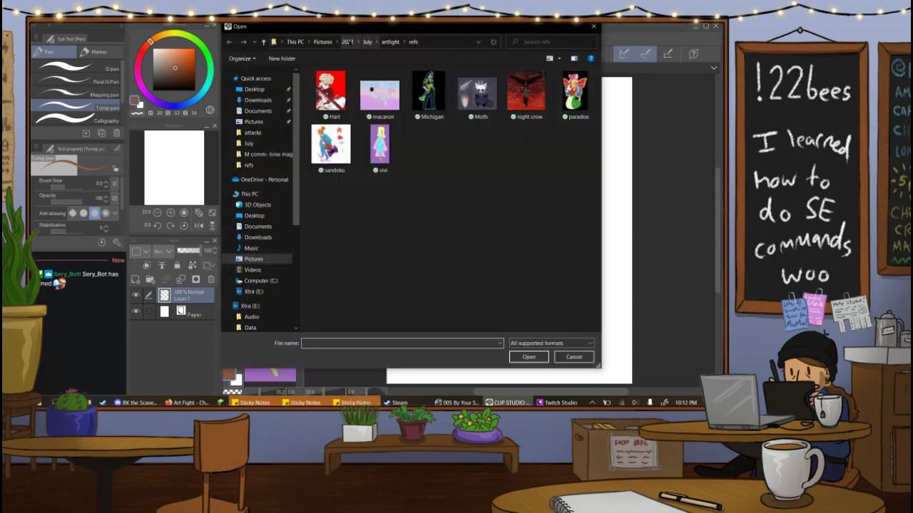
left_click(347, 42)
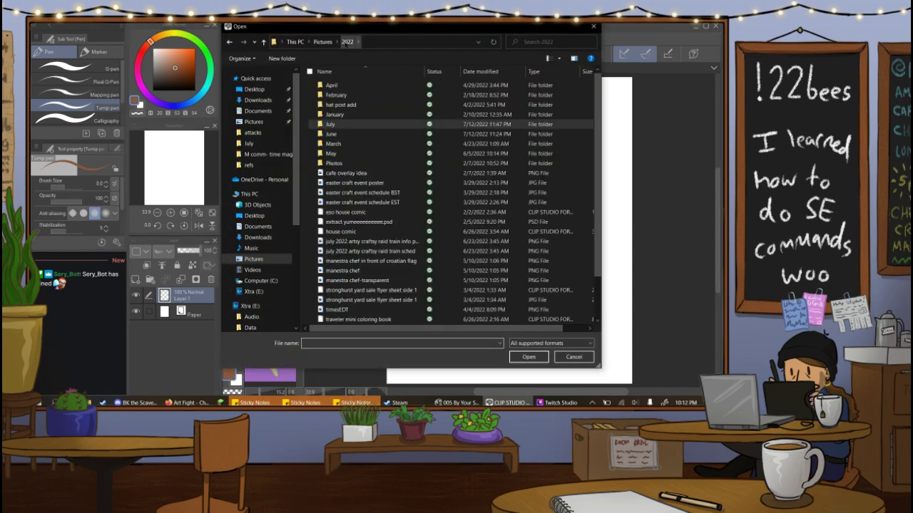
left_click(322, 41)
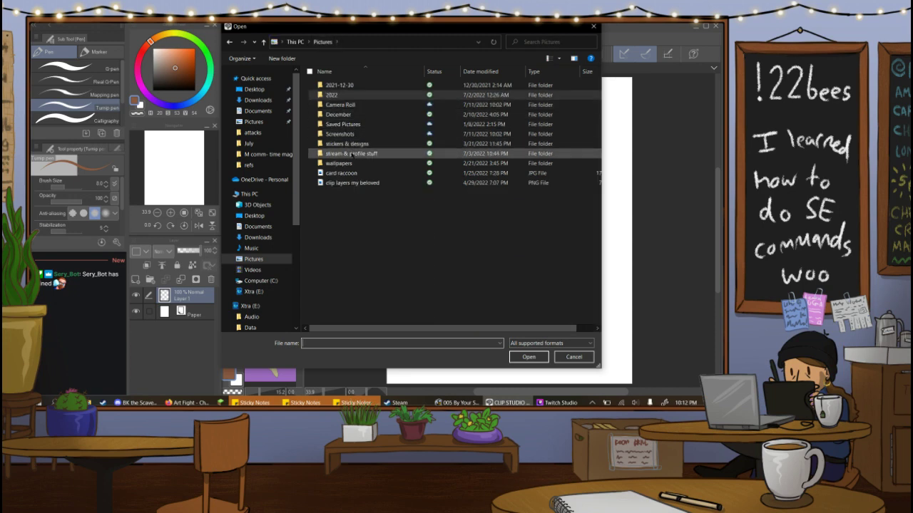
double_click(351, 154)
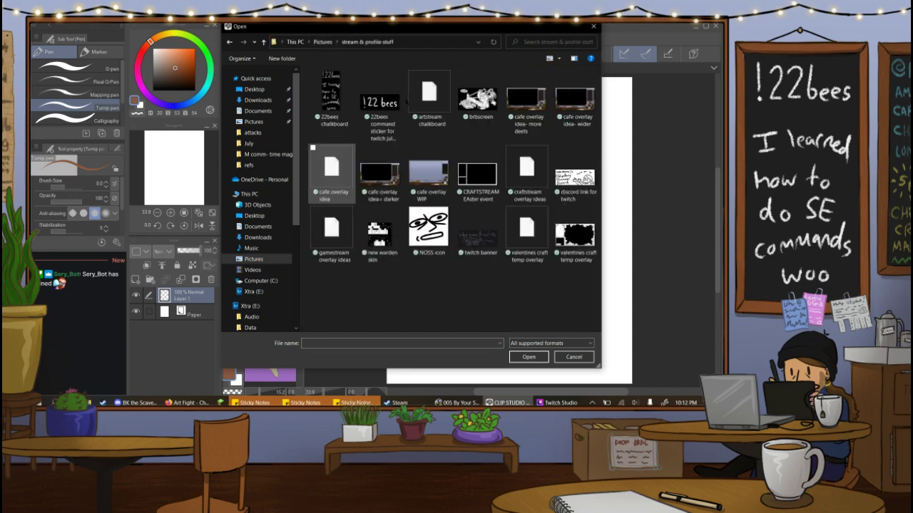
double_click(444, 118)
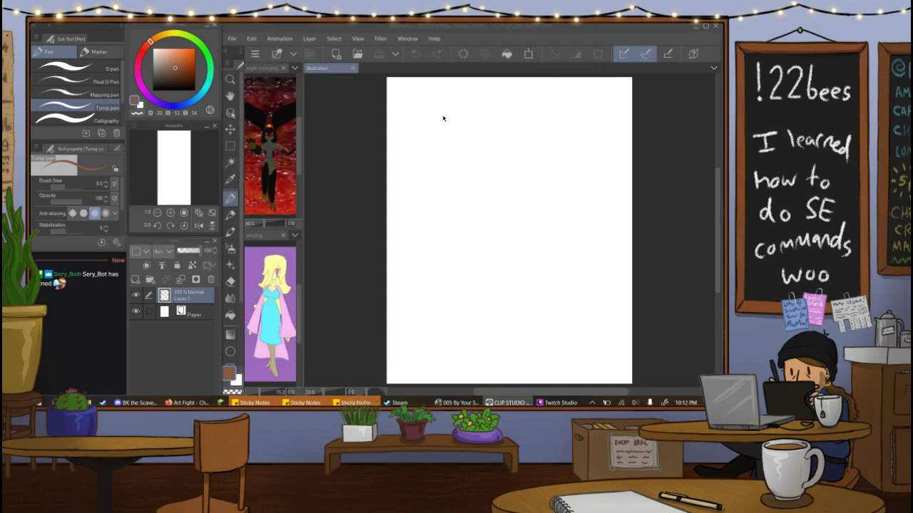
Add a layer between the chalkboard's lettering and its paper layer, and fill it with near-black.
left_click(189, 316)
left_click(135, 281)
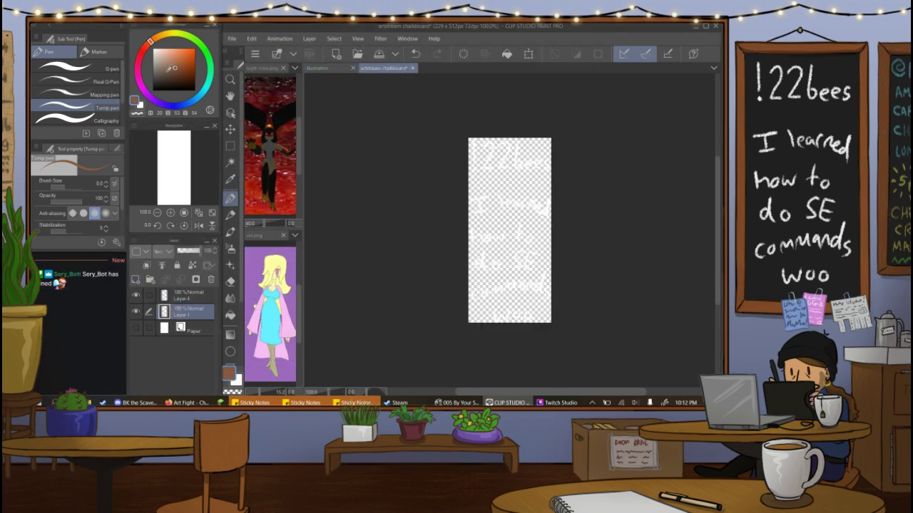
left_click_drag(171, 67, 152, 86)
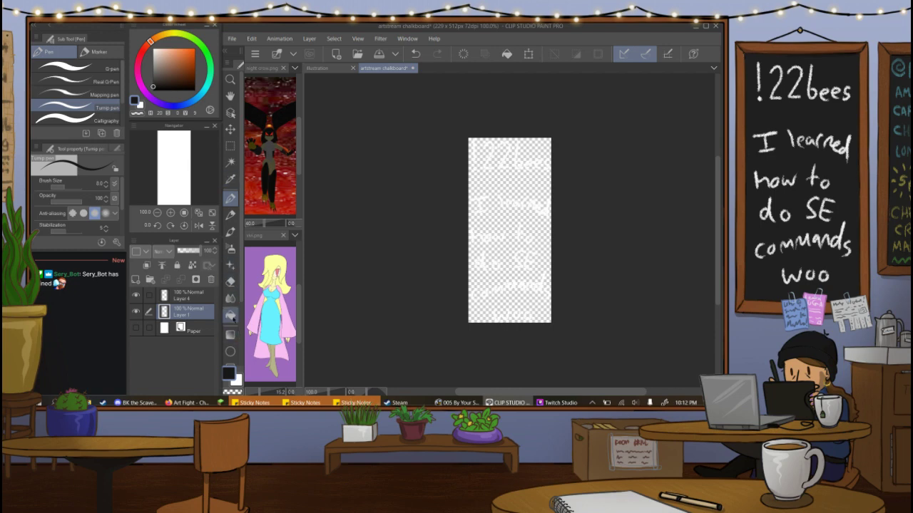
left_click(230, 315)
left_click(509, 209)
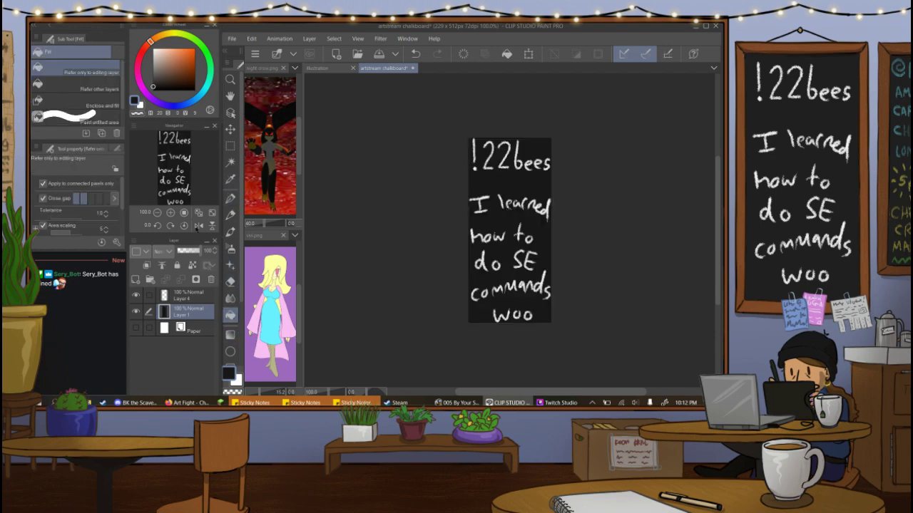
Rename the chalkboard's lettering layer as "commands 22bees".
left_click(189, 299)
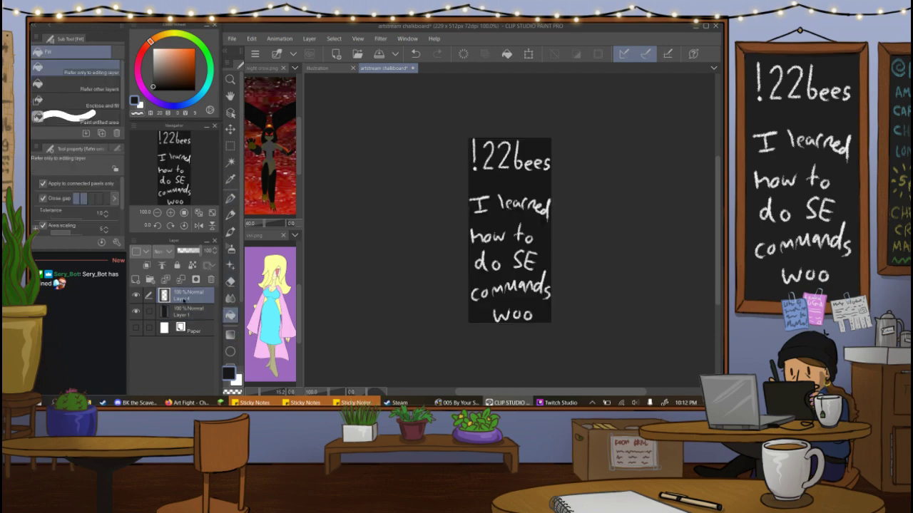
double_click(184, 300)
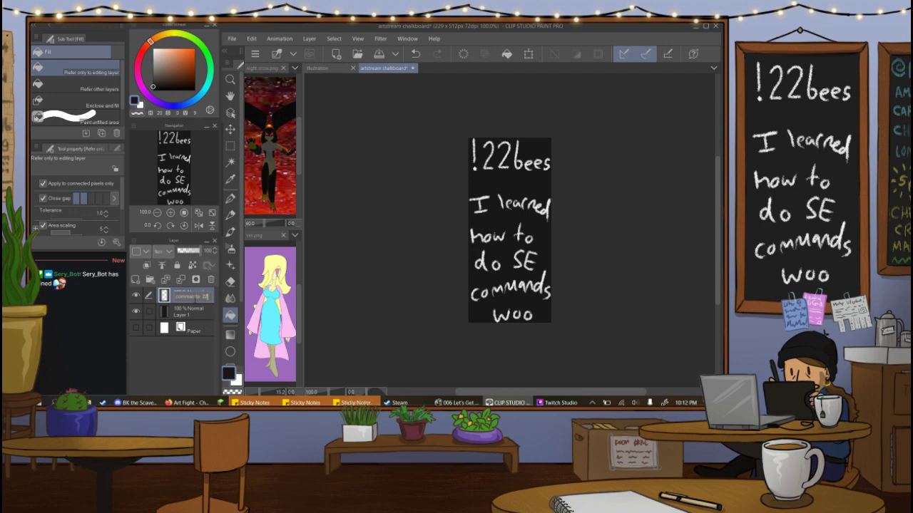
type("bees")
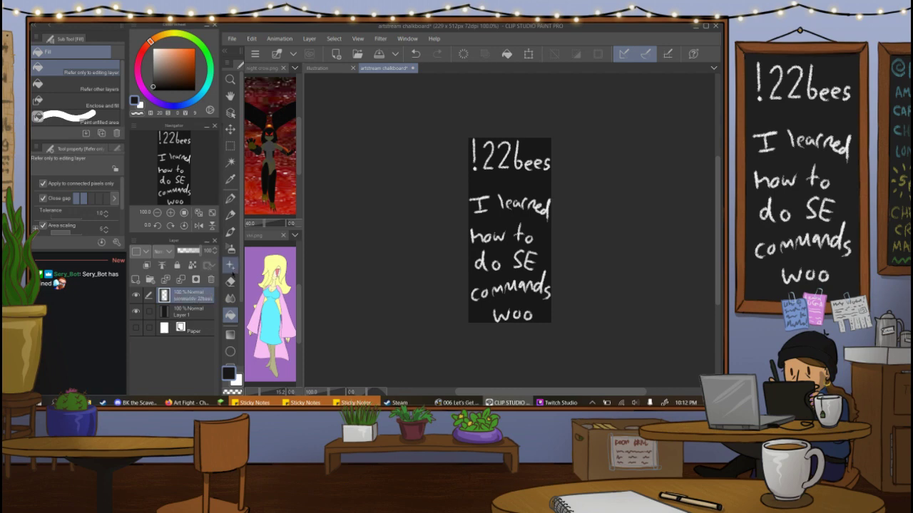
key("Return")
right_click(185, 299)
left_click(185, 300)
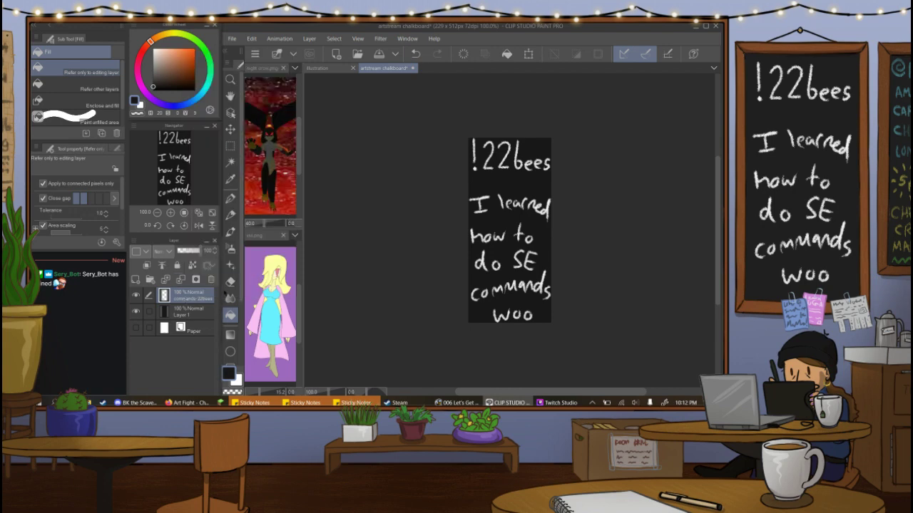
Erase the "I learned how to do SE commands woo" lettering with the Hard eraser, keeping the "!22bees" line.
left_click(229, 281)
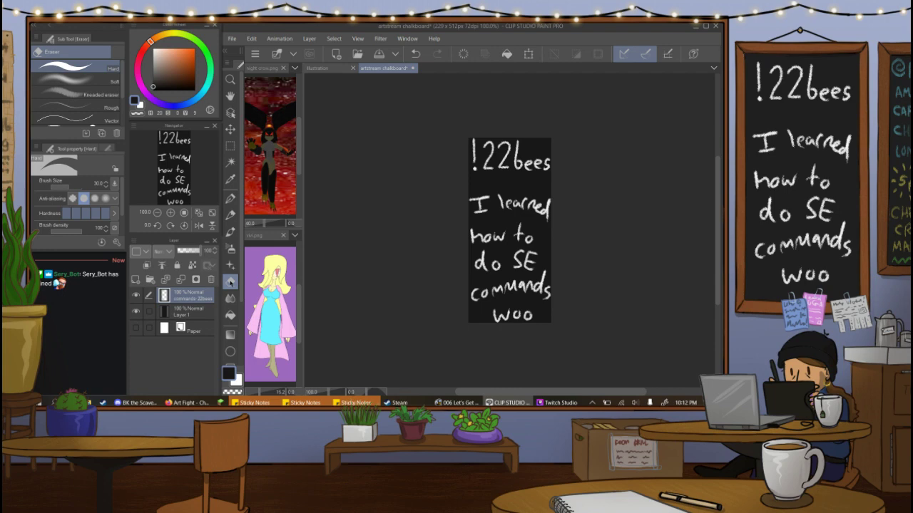
key("super+w")
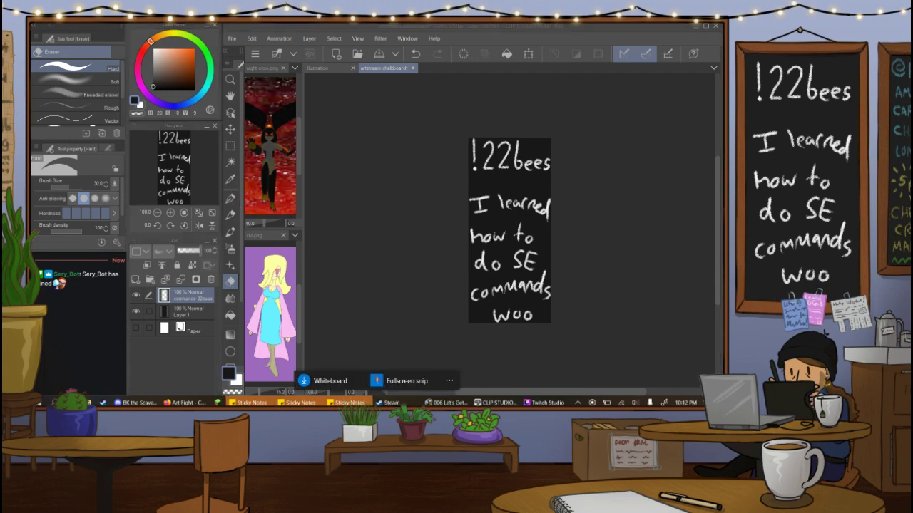
left_click_drag(462, 202, 542, 205)
left_click_drag(474, 209, 539, 211)
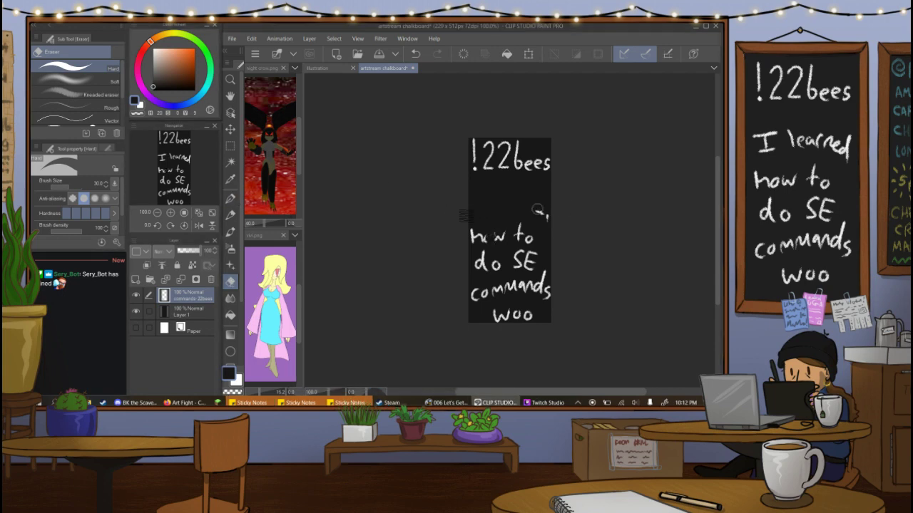
left_click_drag(460, 235, 549, 236)
left_click_drag(472, 236, 524, 239)
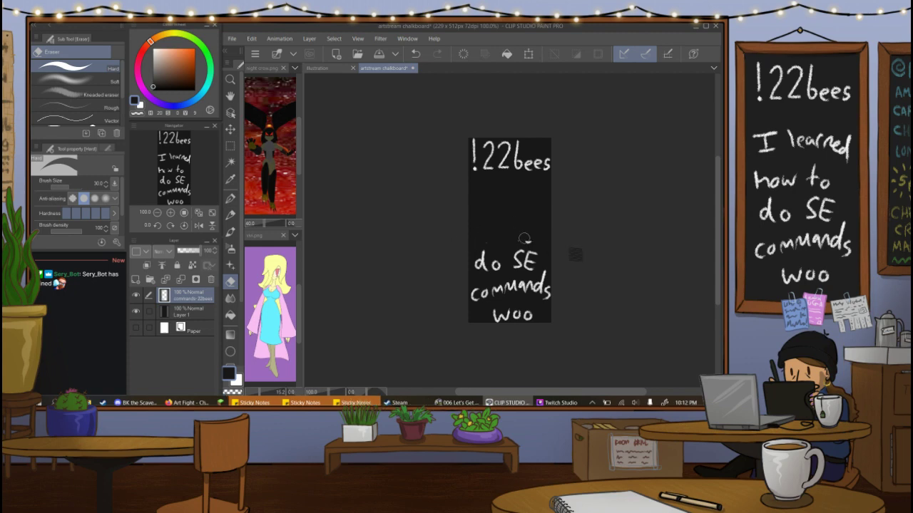
left_click_drag(471, 259, 560, 266)
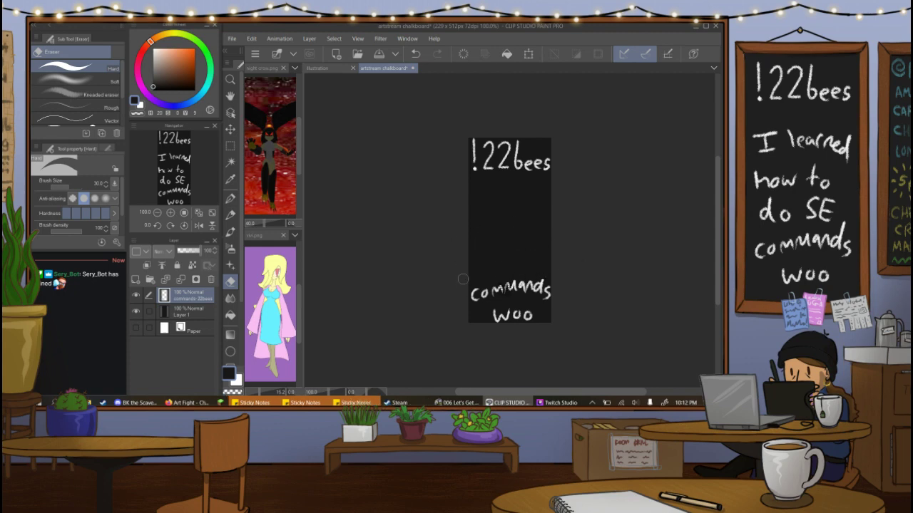
mouse_move(463, 279)
left_mouse_down()
mouse_move(447, 298)
mouse_move(550, 291)
left_mouse_up()
left_click_drag(470, 296, 566, 299)
left_click_drag(485, 313, 564, 317)
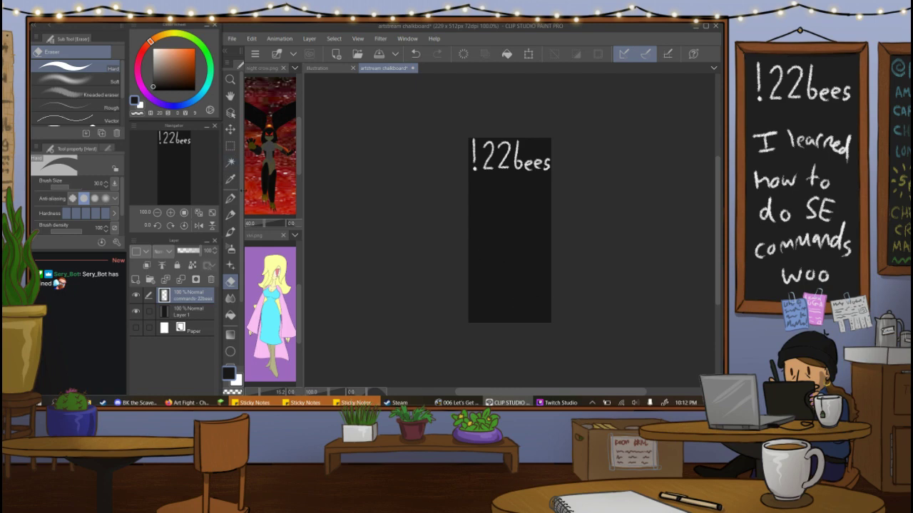
Hand-letter "!check check" over two lines in white below "!22bees" using the Pencil sub tool.
left_click(230, 199)
left_click(153, 48)
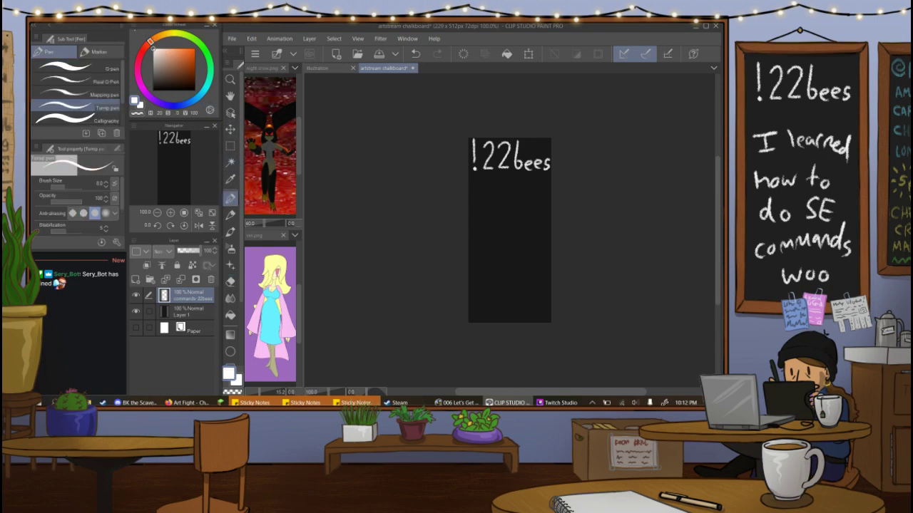
left_click(230, 215)
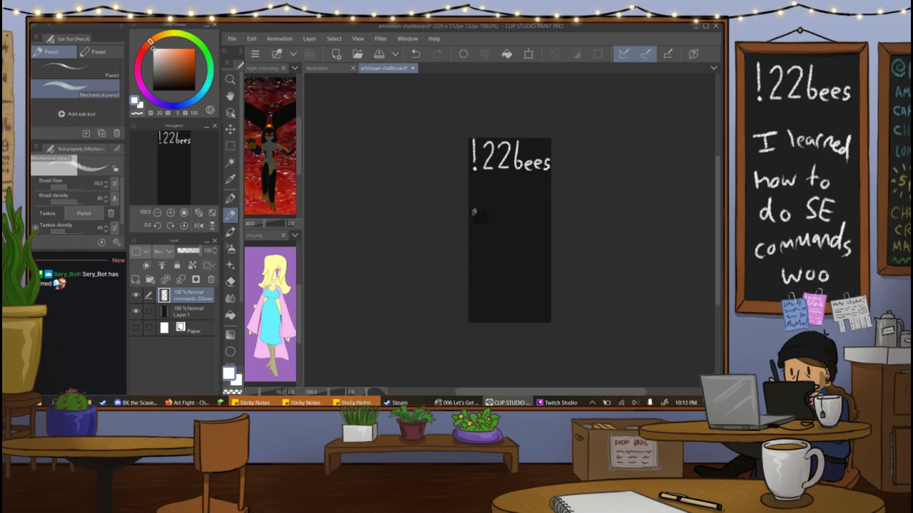
left_click_drag(472, 197, 473, 205)
key("ctrl+z")
key("ctrl+z")
left_click(76, 70)
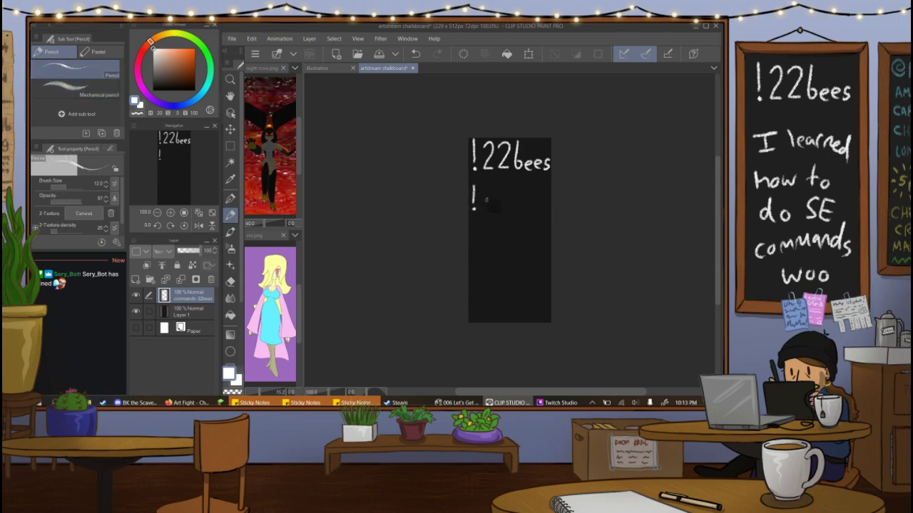
mouse_move(490, 188)
left_mouse_down()
mouse_move(483, 197)
mouse_move(502, 188)
mouse_move(539, 200)
mouse_move(499, 216)
mouse_move(524, 215)
left_mouse_up()
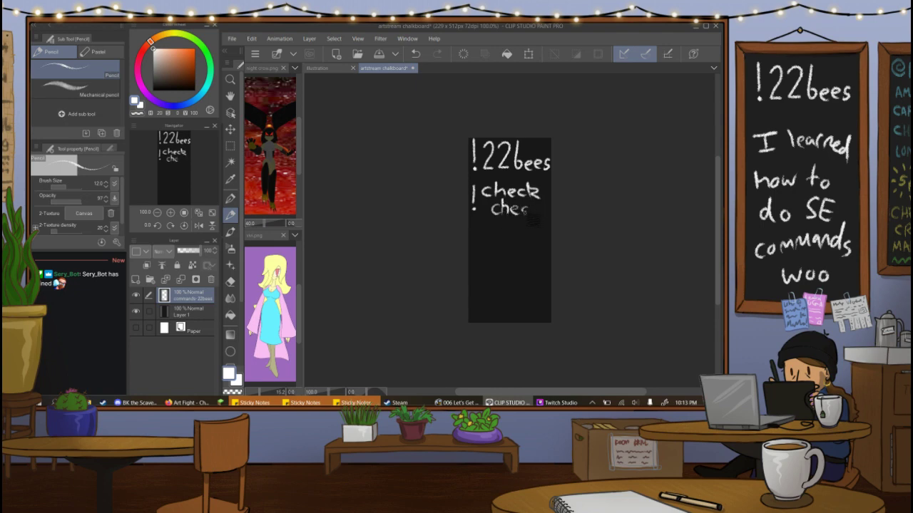
key("ctrl+z")
left_click(529, 203)
mouse_move(530, 208)
left_mouse_down()
mouse_move(527, 217)
mouse_move(545, 218)
left_mouse_up()
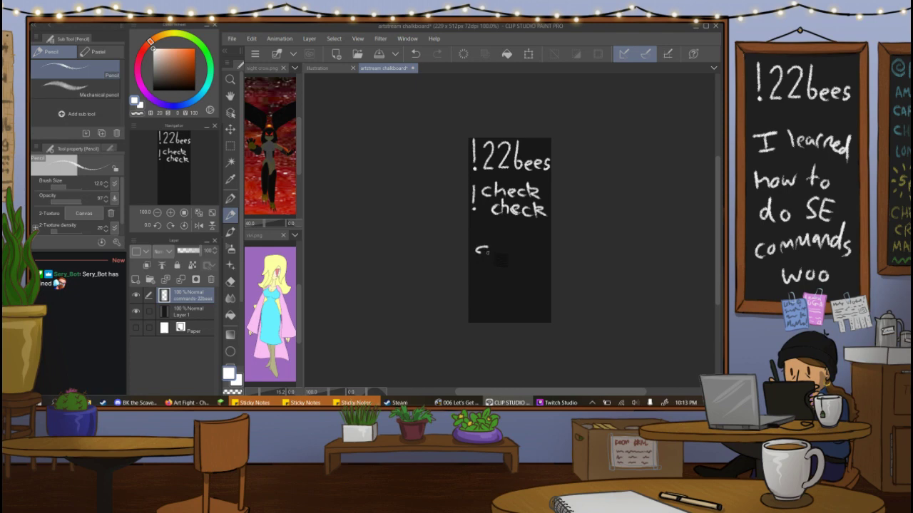
Sketch two overlapping oval rims with sticks poking out below the lettering, and start the jar's side outline.
mouse_move(489, 252)
left_mouse_down()
mouse_move(514, 250)
mouse_move(493, 243)
mouse_move(506, 229)
mouse_move(510, 251)
left_mouse_up()
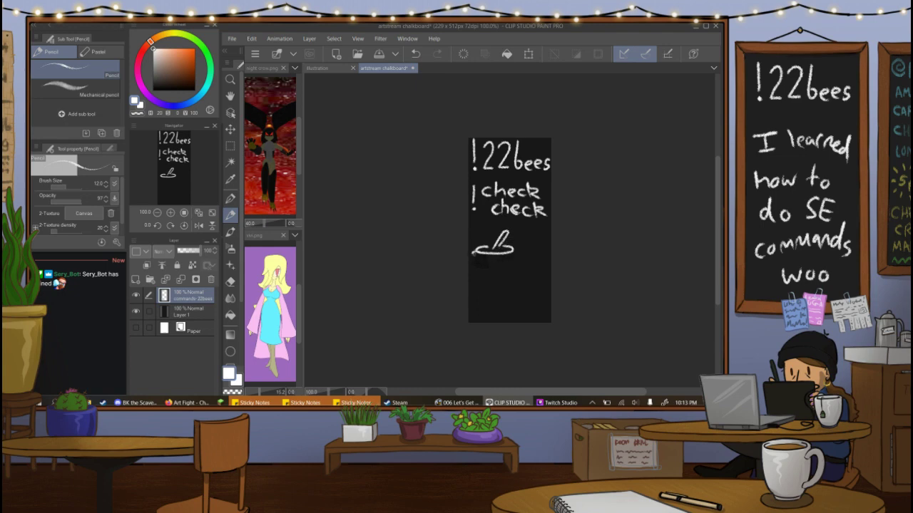
key("ctrl+z")
key("ctrl+z")
left_click_drag(473, 254, 487, 249)
mouse_move(496, 276)
left_mouse_down()
mouse_move(531, 282)
mouse_move(525, 262)
mouse_move(518, 273)
mouse_move(537, 277)
mouse_move(494, 279)
mouse_move(519, 282)
mouse_move(503, 279)
mouse_move(512, 250)
mouse_move(470, 283)
mouse_move(489, 292)
left_mouse_up()
key("ctrl+z")
key("ctrl+z")
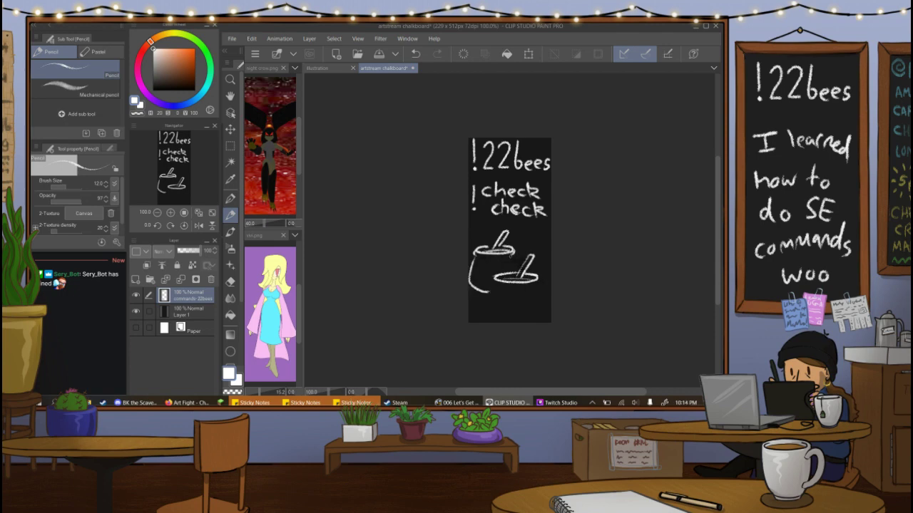
Complete the jar and cup outlines with the cup's handle and base, adding a cloth edge to the jar and a leaf to the cup.
mouse_move(511, 253)
left_mouse_down()
mouse_move(497, 296)
mouse_move(522, 306)
mouse_move(535, 294)
mouse_move(493, 282)
mouse_move(500, 298)
mouse_move(518, 307)
mouse_move(539, 283)
mouse_move(521, 315)
mouse_move(532, 315)
mouse_move(509, 316)
mouse_move(529, 307)
left_mouse_up()
key("ctrl+z")
key("ctrl+z")
key("ctrl+z")
key("ctrl+z")
mouse_move(535, 273)
left_mouse_down()
mouse_move(544, 295)
mouse_move(531, 306)
mouse_move(537, 299)
left_mouse_up()
left_click_drag(468, 273, 493, 291)
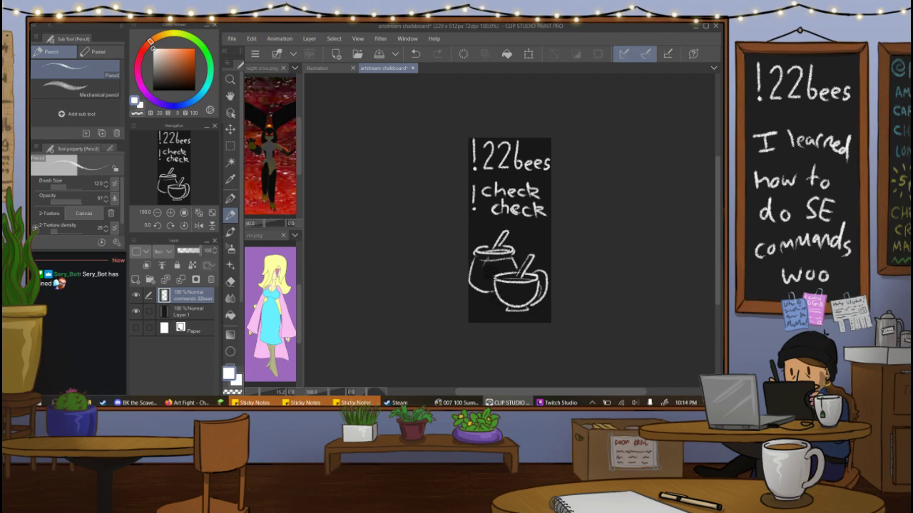
mouse_move(491, 257)
left_mouse_down()
mouse_move(485, 268)
mouse_move(512, 268)
left_mouse_up()
left_click_drag(513, 301, 524, 289)
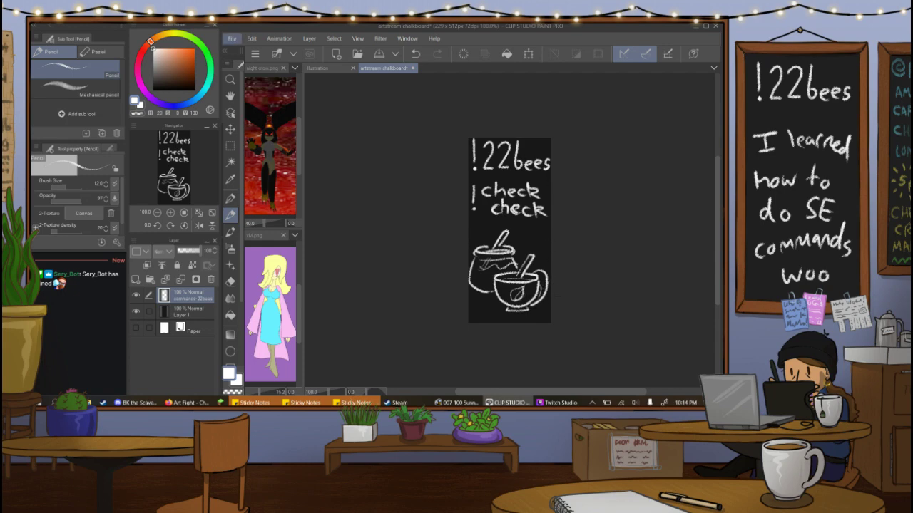
Hide the near-black layer and start saving a PNG duplicate of the transparent chalkboard lettering.
left_click(251, 39)
left_click(251, 39)
left_click(135, 312)
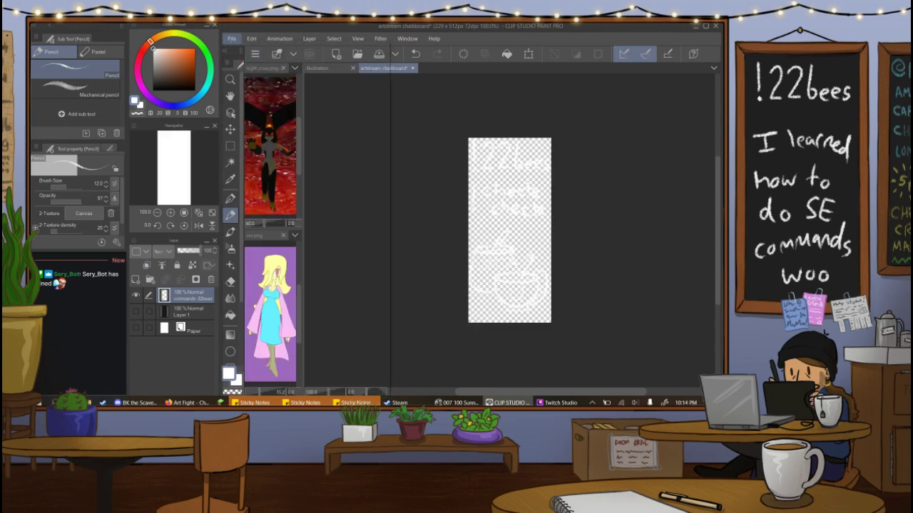
left_click(231, 38)
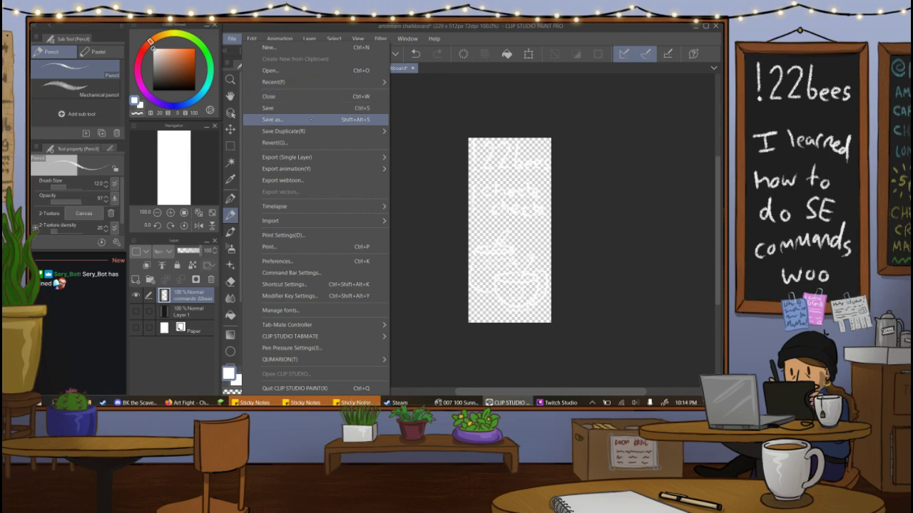
mouse_move(358, 132)
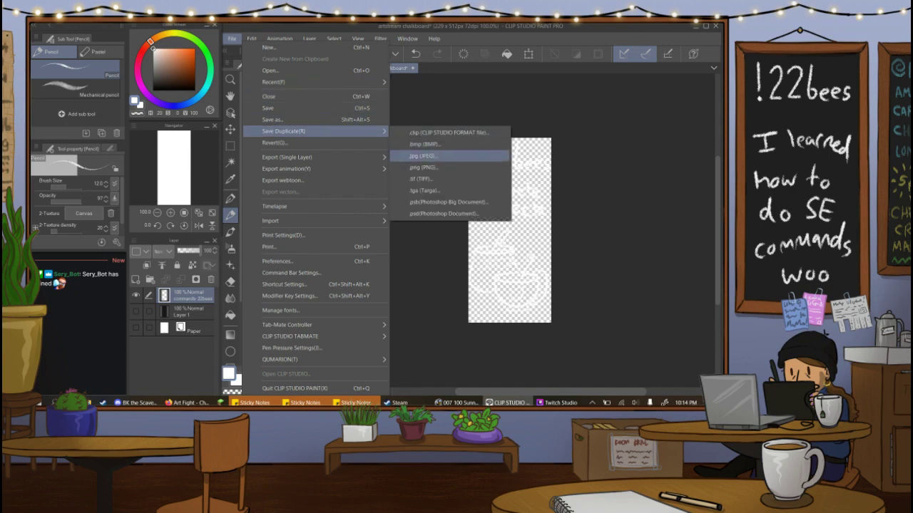
left_click(424, 167)
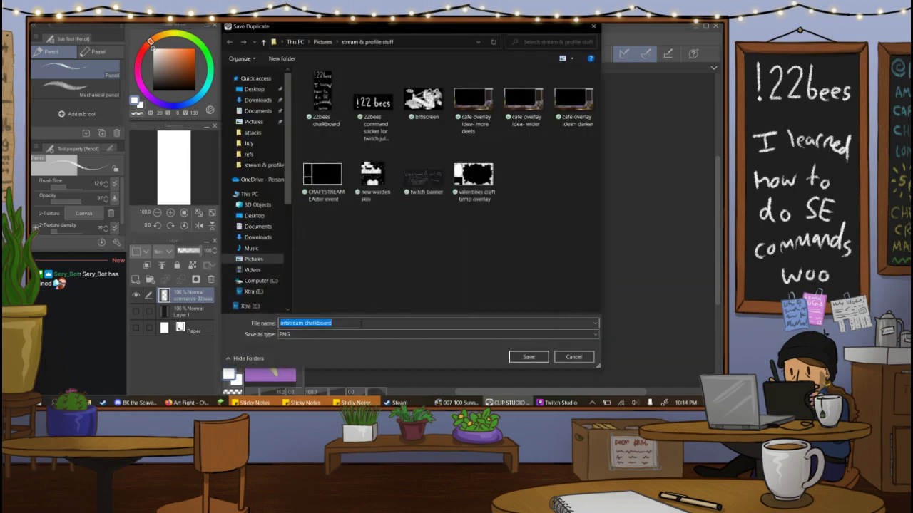
Name the PNG duplicate "22bees & checkcheck board" and save it in the "stream & profile stuff" folder.
left_click(362, 326)
key("BackSpace")
key("BackSpace")
key("BackSpace")
key("BackSpace")
key("BackSpace")
key("BackSpace")
key("BackSpace")
key("BackSpace")
key("BackSpace")
key("BackSpace")
key("BackSpace")
key("BackSpace")
key("BackSpace")
key("BackSpace")
key("BackSpace")
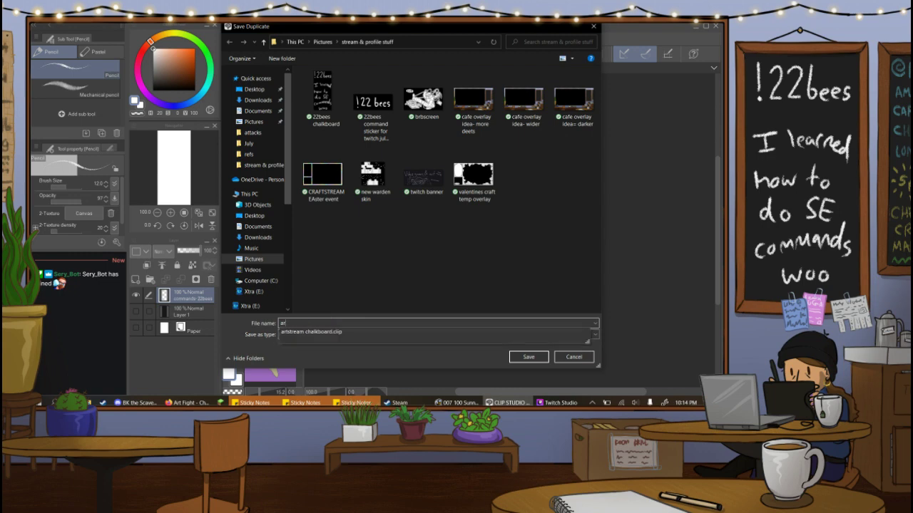
key("BackSpace")
key("BackSpace")
type("22bees &")
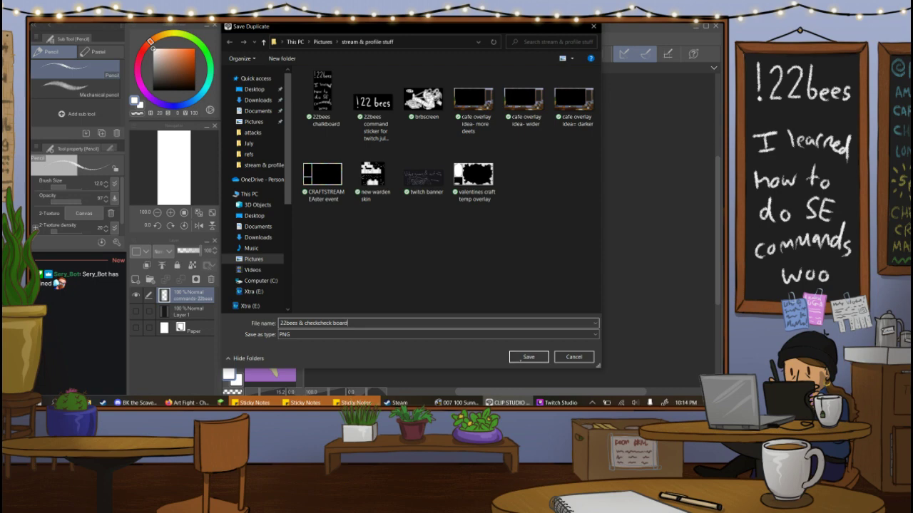
type(" checkcheck board")
left_click(528, 357)
left_click(393, 172)
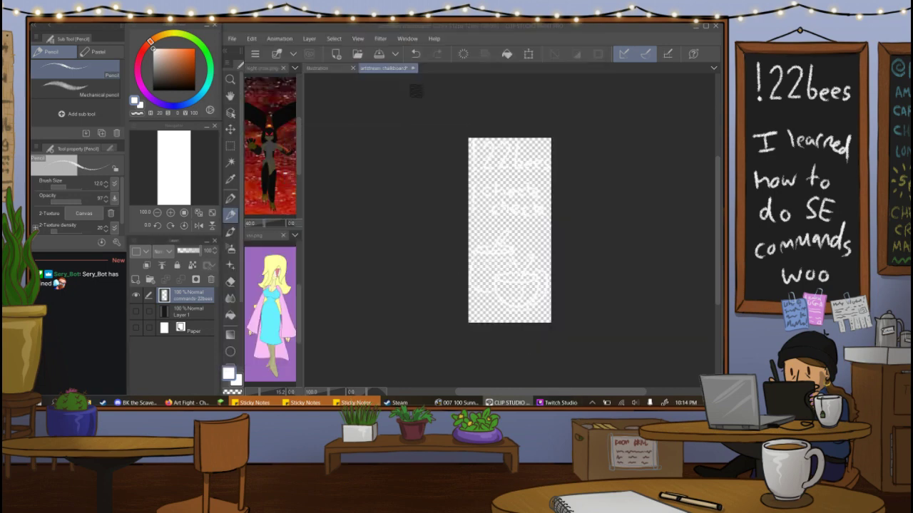
Close the artstream chalkboard canvas and open the Artstream scene for editing in Twitch Studio.
left_click(413, 68)
left_click(89, 280)
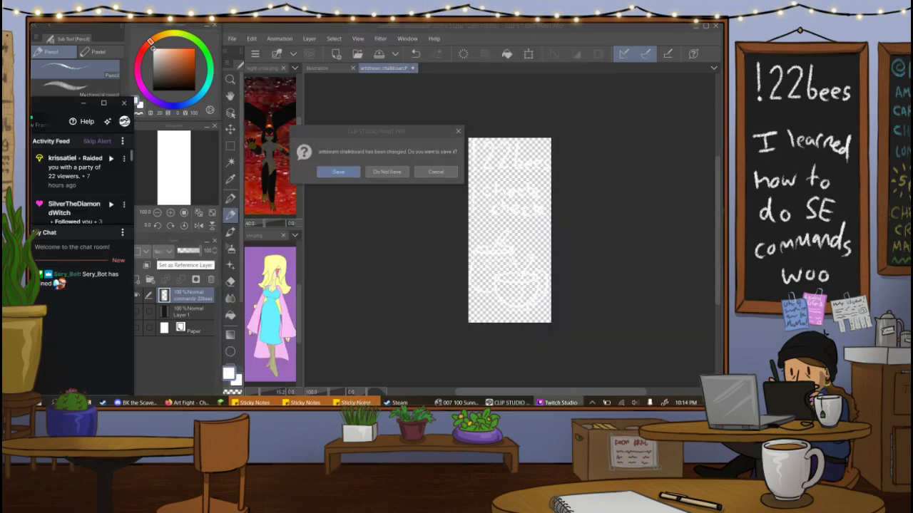
left_click_drag(57, 104, 496, 58)
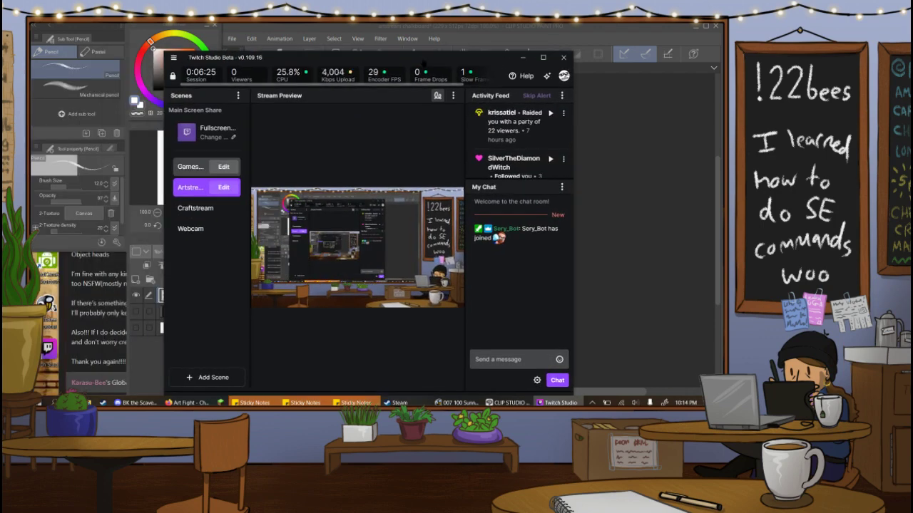
left_click(224, 188)
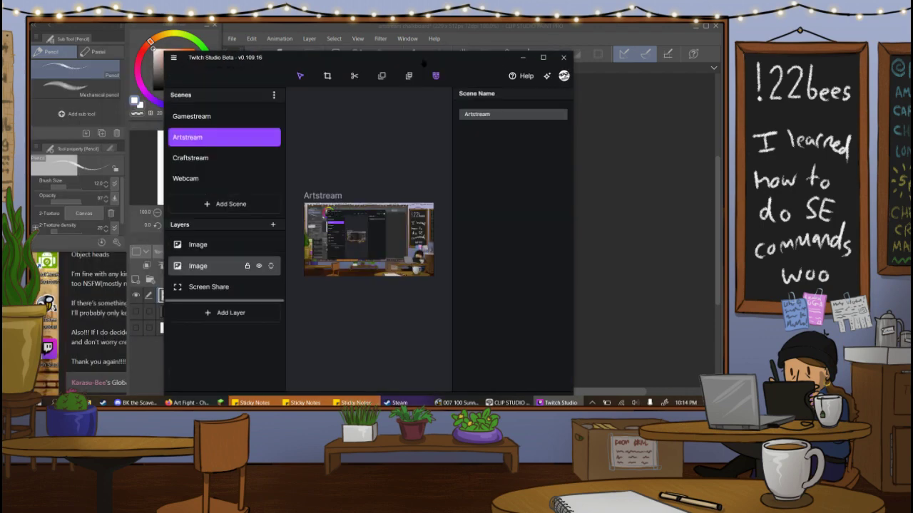
Add a new unlinked Image layer to the Artstream scene.
left_click(227, 313)
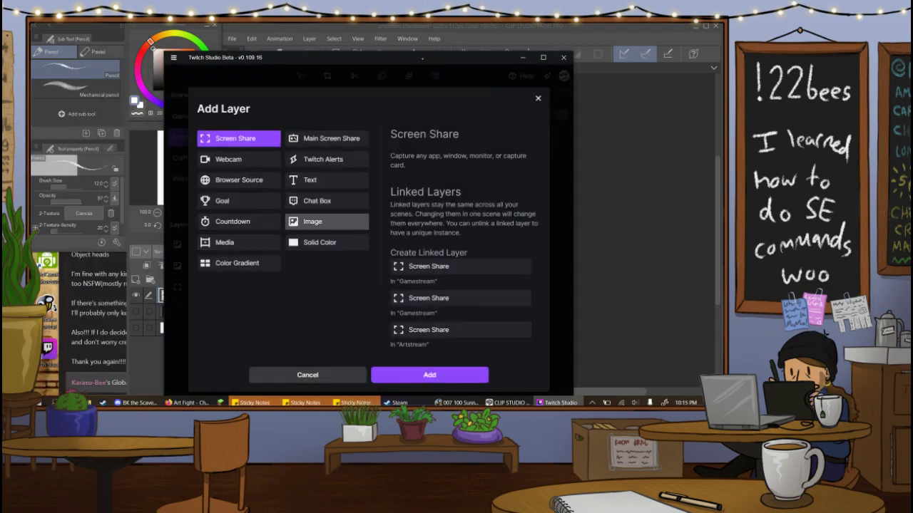
left_click(321, 221)
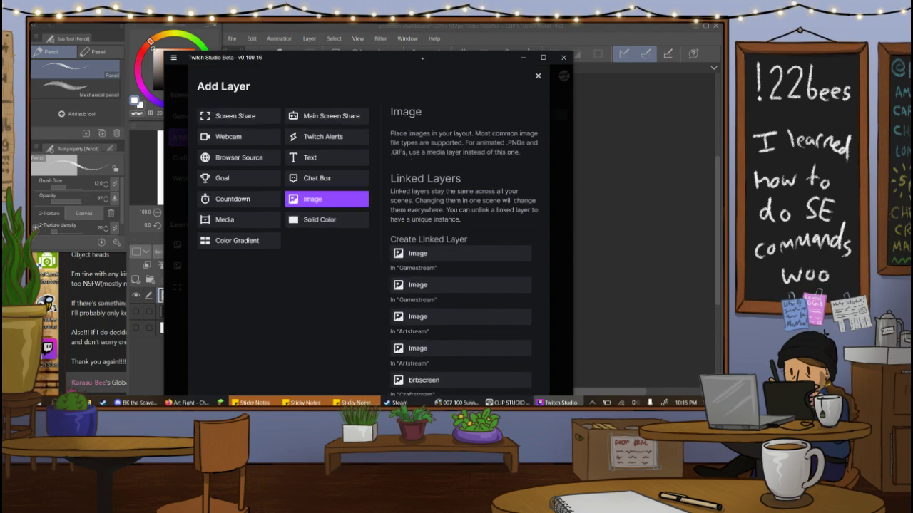
scroll(460, 290, "down", 2)
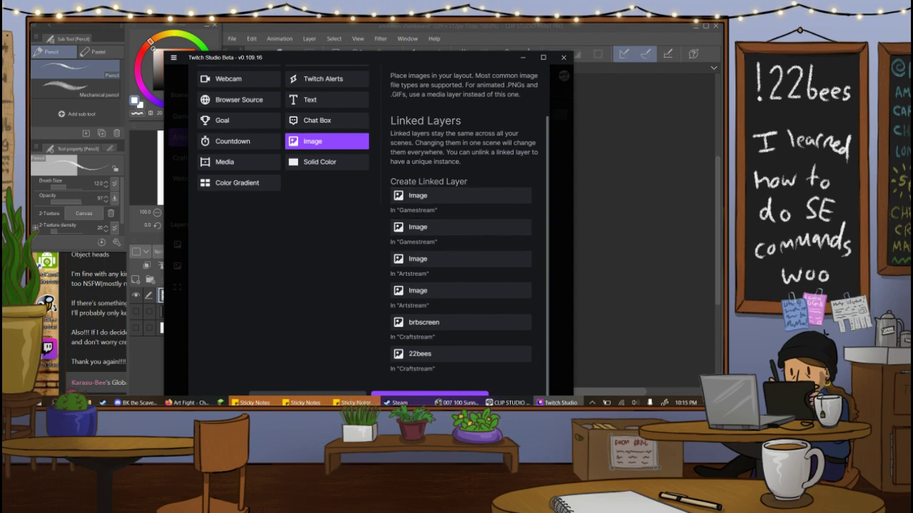
left_click(431, 393)
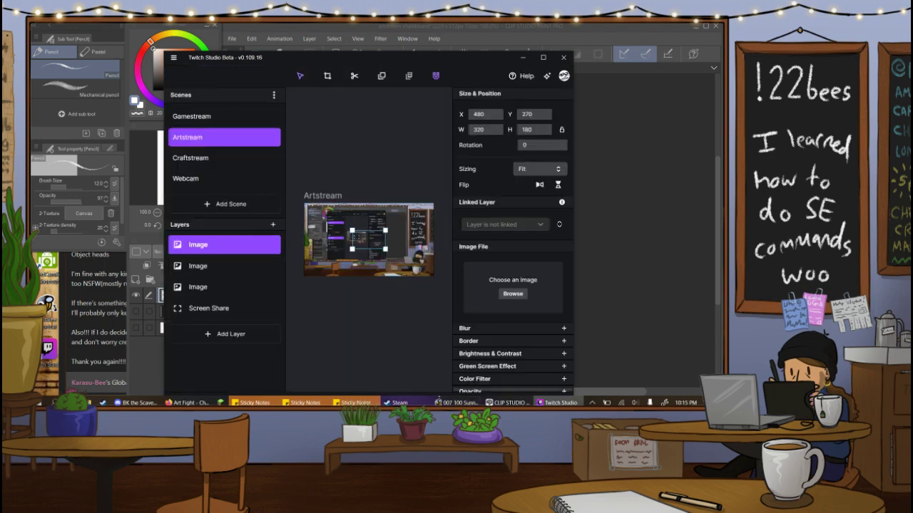
Load "22bees & checkcheck board" from the Pictures "stream & profile stuff" folder into the new Image layer.
left_click(512, 293)
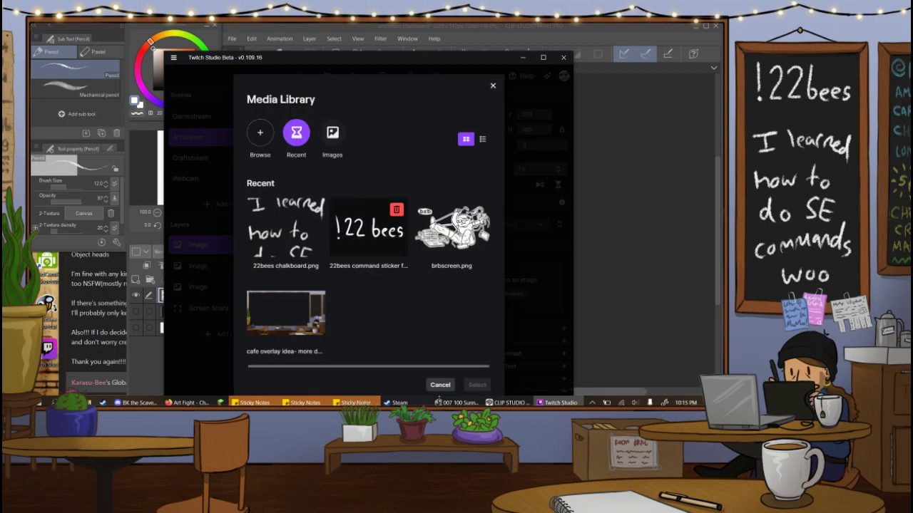
left_click(332, 132)
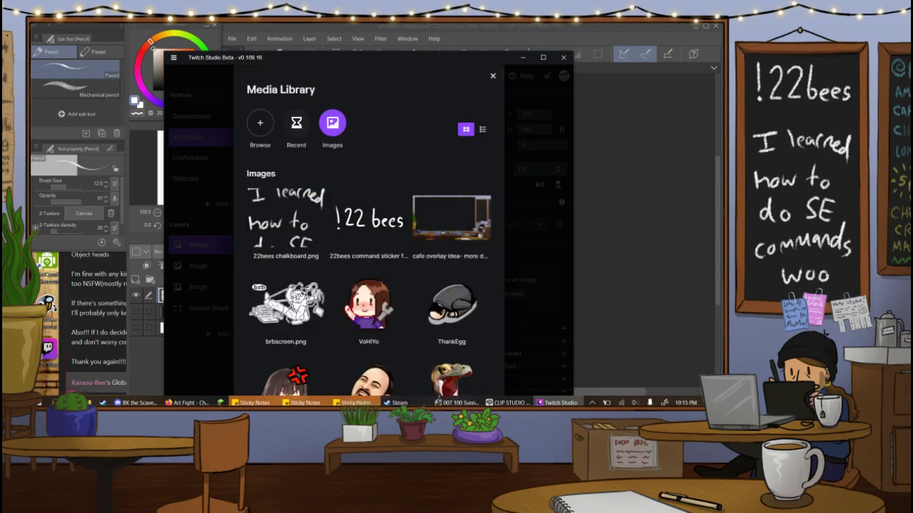
left_click(260, 120)
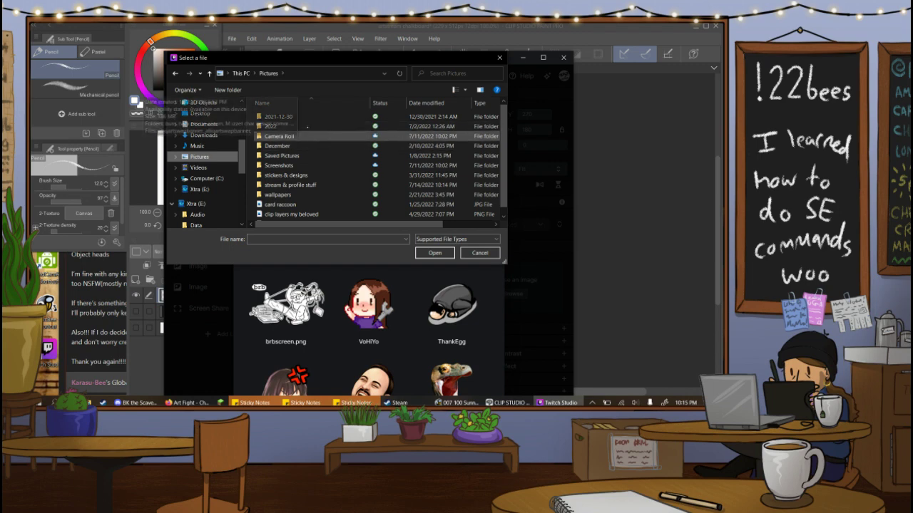
double_click(289, 185)
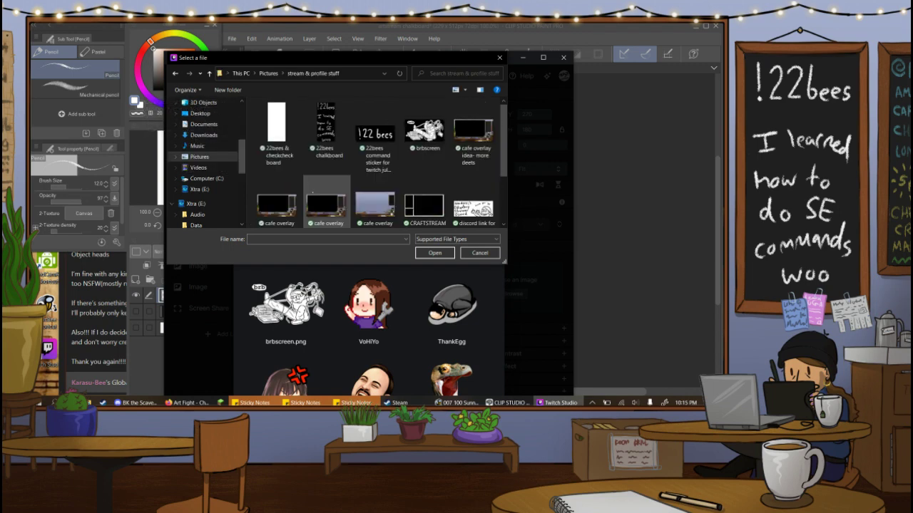
left_click(277, 134)
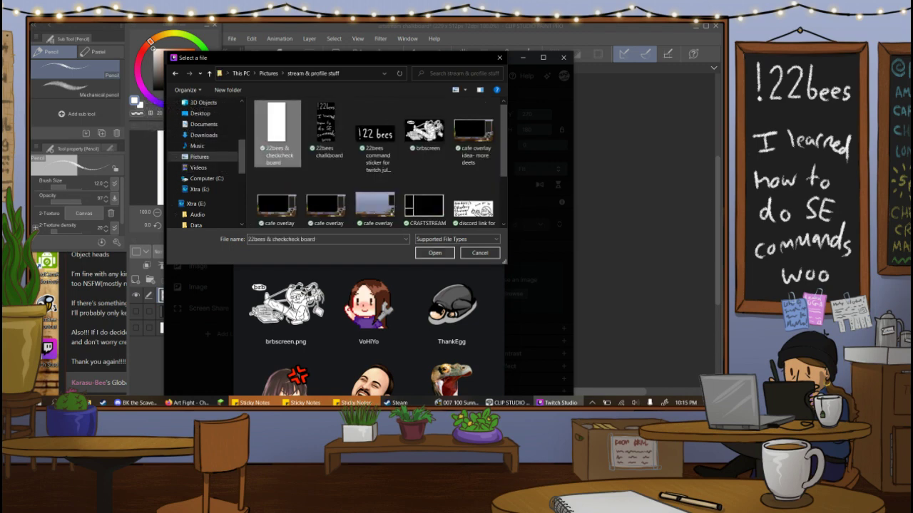
left_click(434, 252)
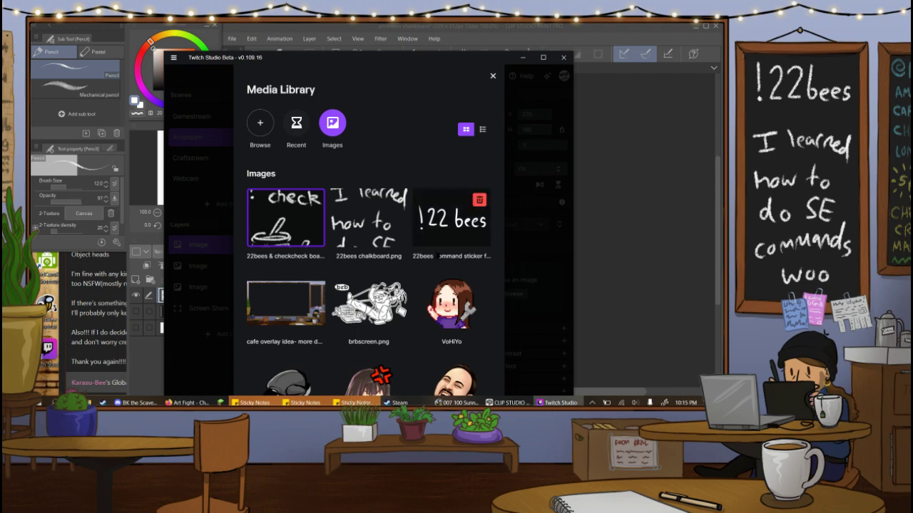
left_click(285, 221)
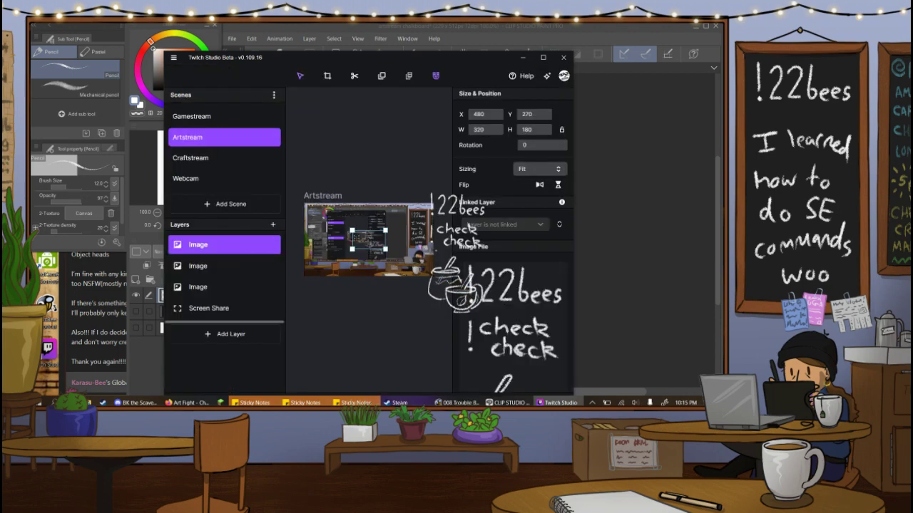
Hide the old chalkboard lettering layer and fit the new lettering onto the chalkboard at X 1054, Y 75, W 140, H 335.
left_click(207, 266)
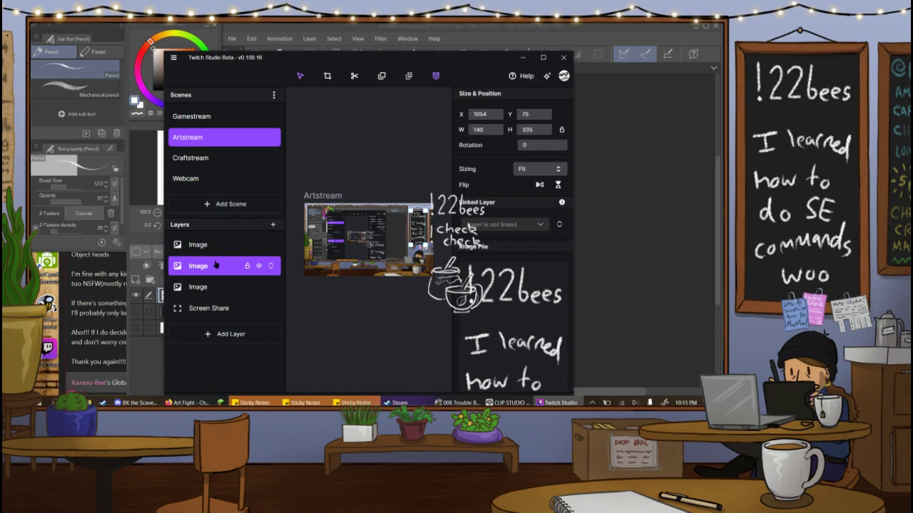
left_click(259, 265)
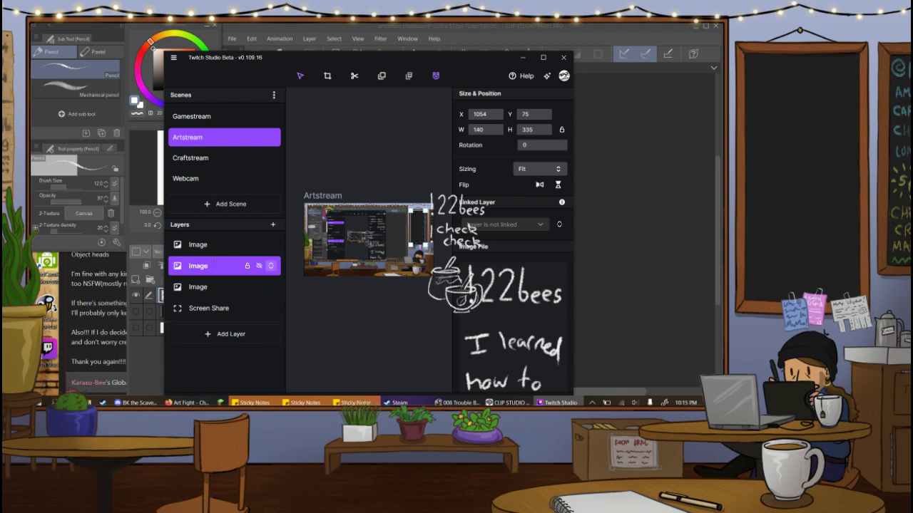
left_click(214, 244)
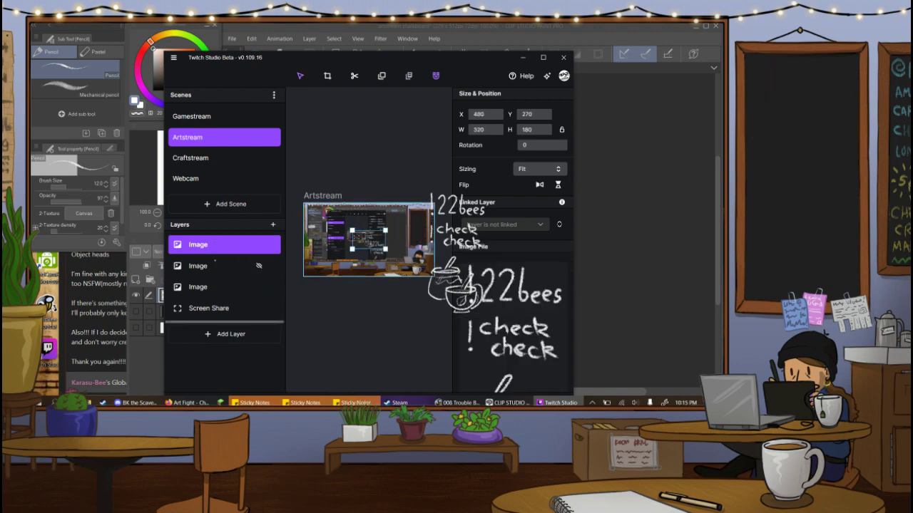
left_click_drag(215, 246, 215, 260)
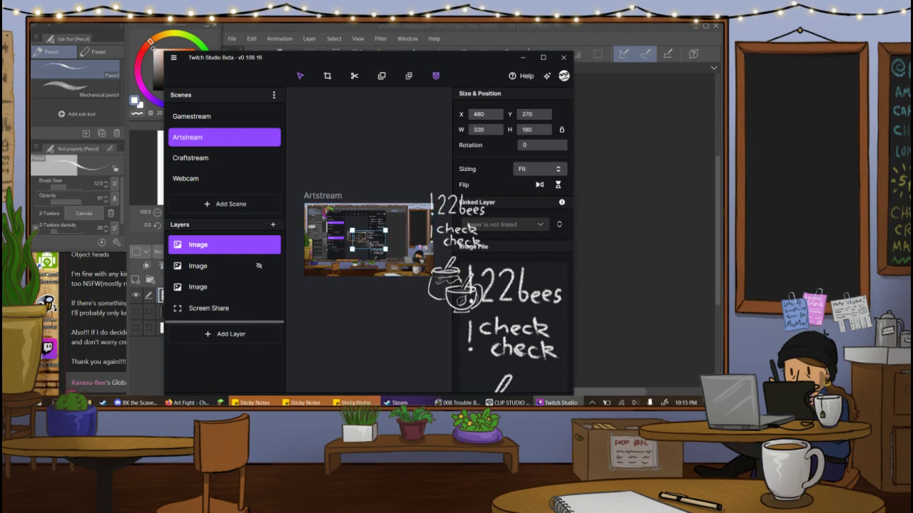
mouse_move(428, 222)
left_mouse_down()
mouse_move(405, 227)
mouse_move(411, 245)
mouse_move(424, 228)
left_mouse_up()
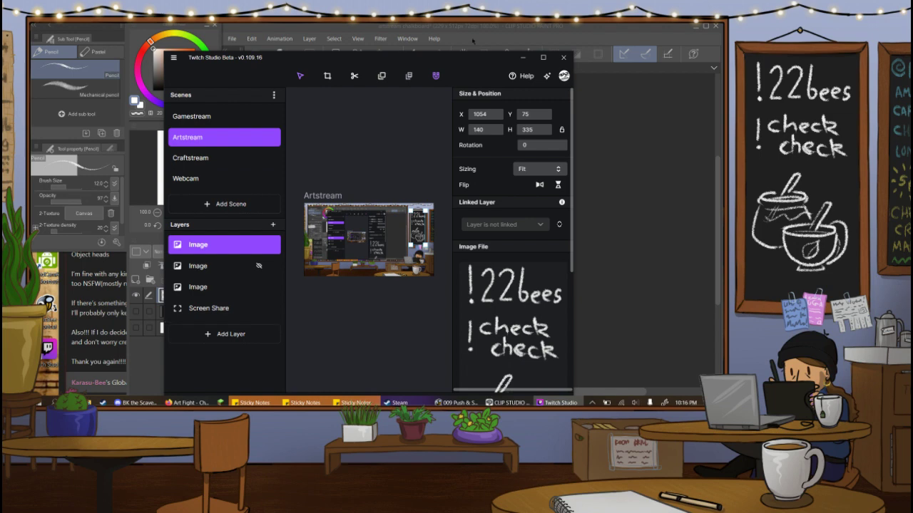
Leave the Artstream scene editor and move the Twitch Studio window aside to uncover the painting workspace.
left_click_drag(473, 66, 473, 30)
left_click(402, 367)
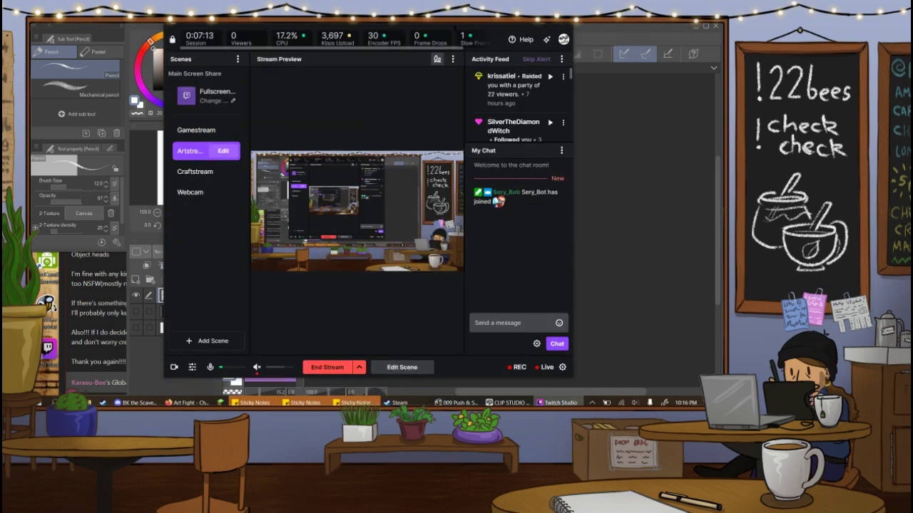
mouse_move(495, 24)
left_mouse_down()
mouse_move(165, 68)
mouse_move(58, 59)
mouse_move(61, 105)
left_mouse_up()
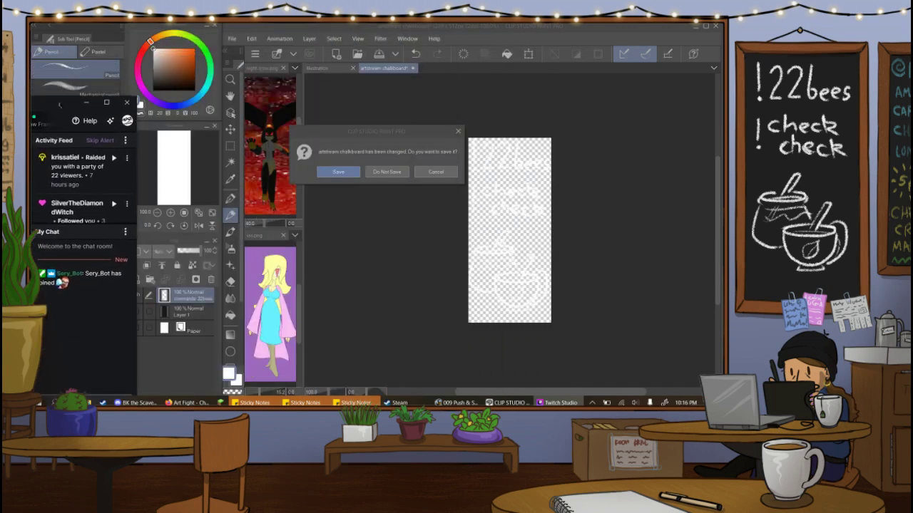
Switch to Clip Studio Paint and save the changes to the artstream chalkboard file as it closes.
left_click(413, 159)
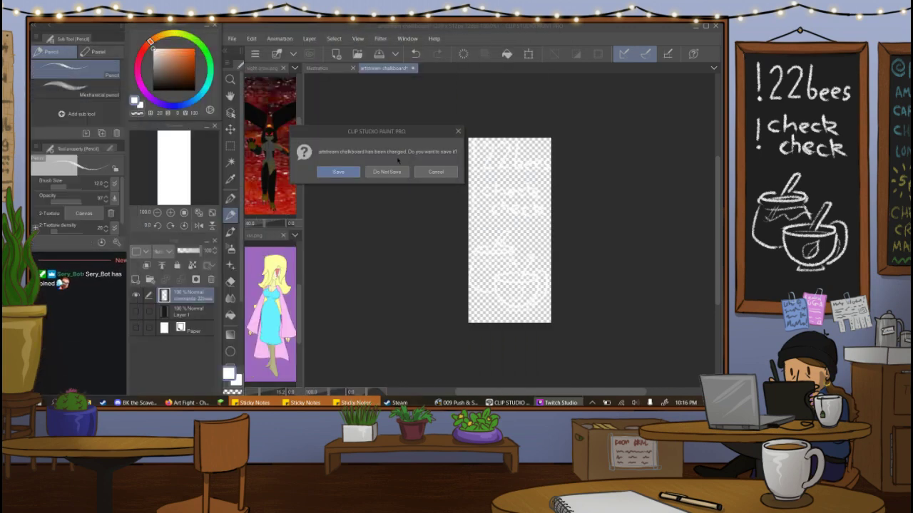
left_click(335, 172)
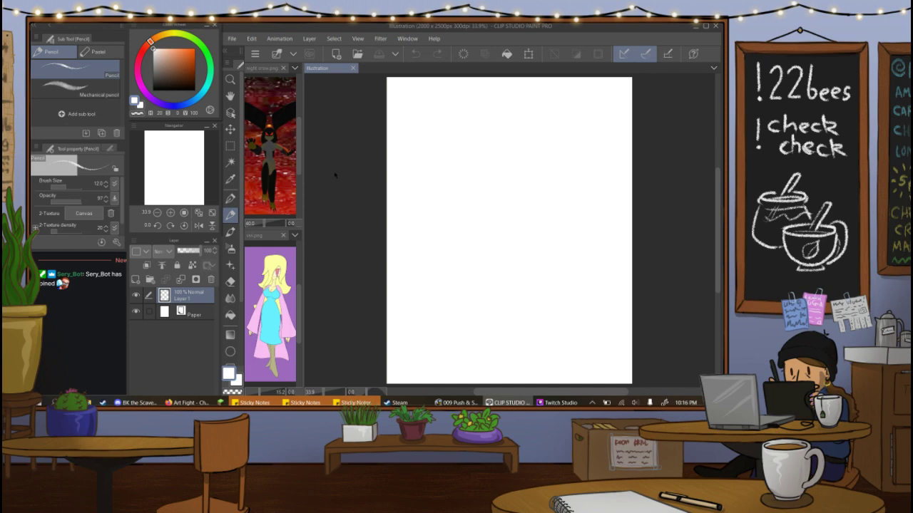
Sketch the head circle, jaw, face guidelines and neck in grey with the Turnip pen in the canvas's upper part.
key("p")
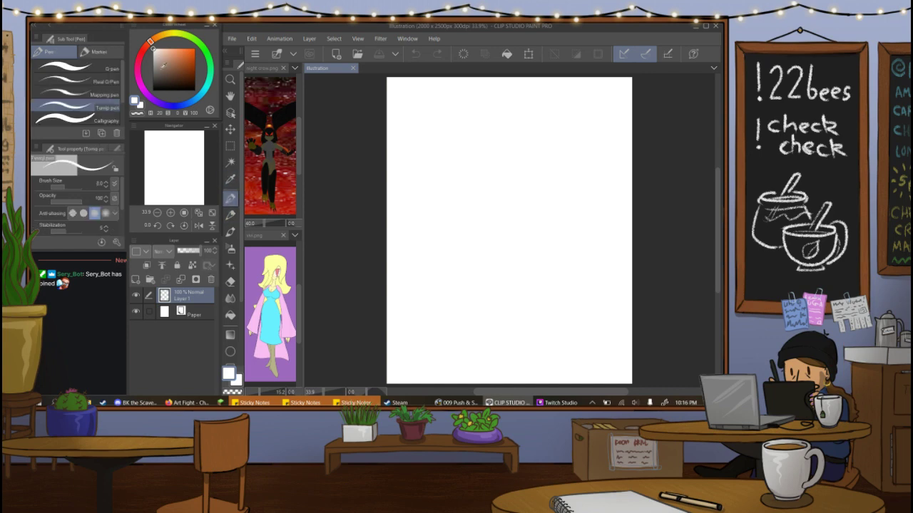
left_click_drag(153, 66, 153, 70)
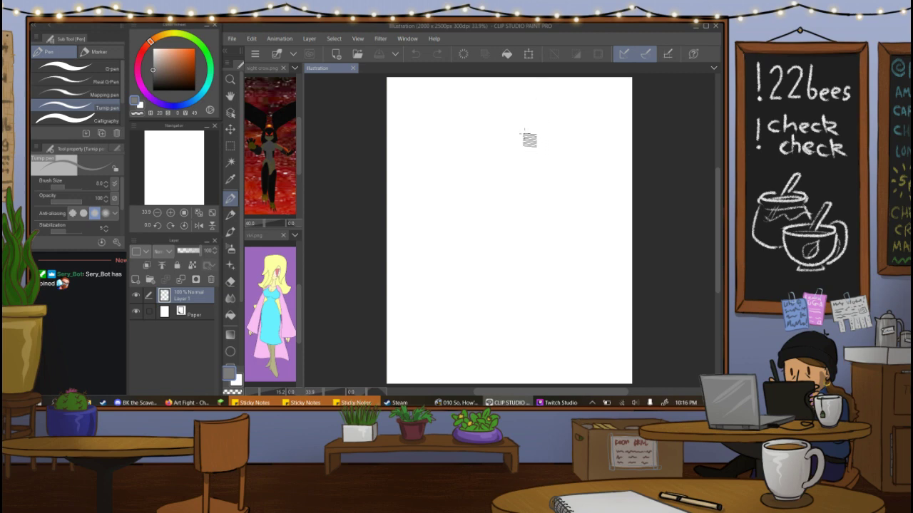
mouse_move(529, 148)
left_mouse_down()
mouse_move(531, 134)
mouse_move(522, 154)
left_mouse_up()
key("ctrl+z")
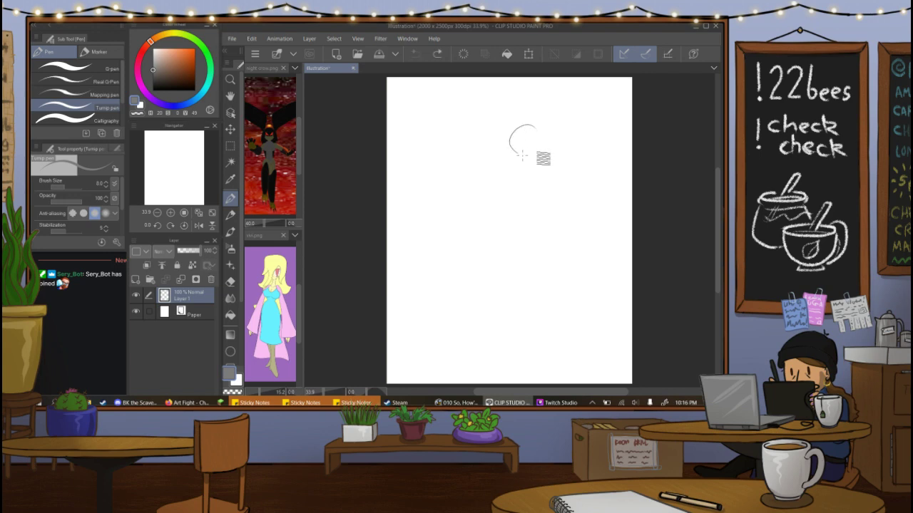
key("ctrl+z")
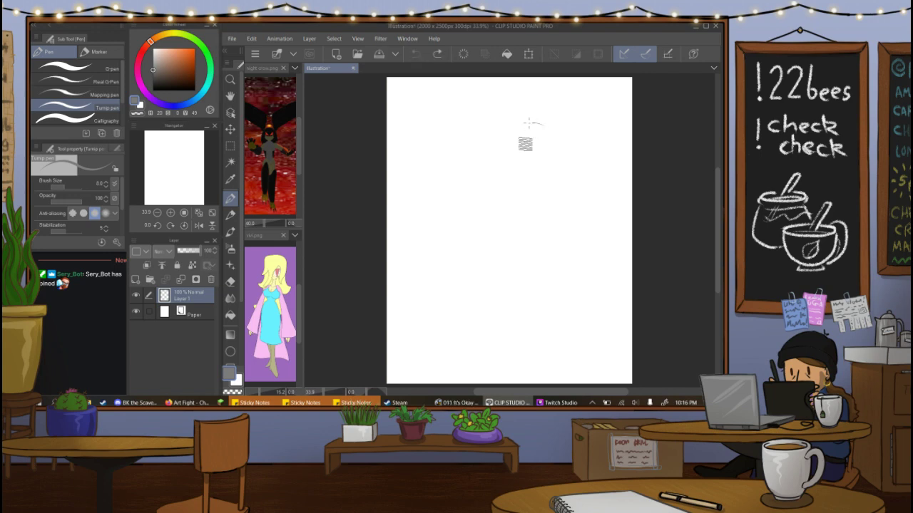
left_click_drag(528, 122, 532, 124)
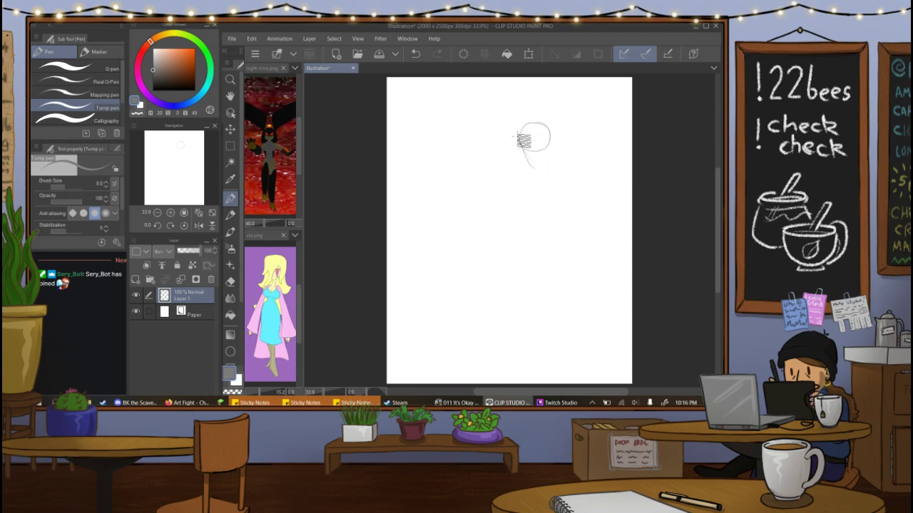
left_click_drag(549, 134, 544, 164)
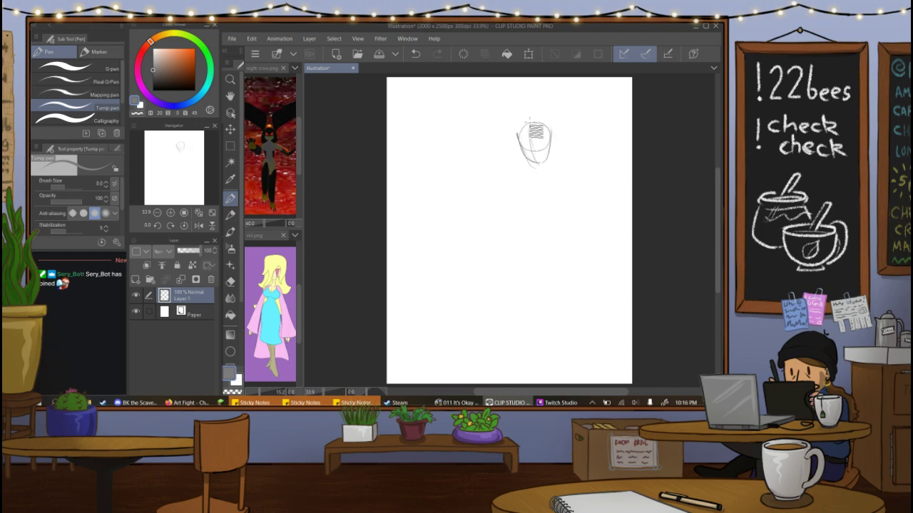
left_click_drag(535, 131, 546, 165)
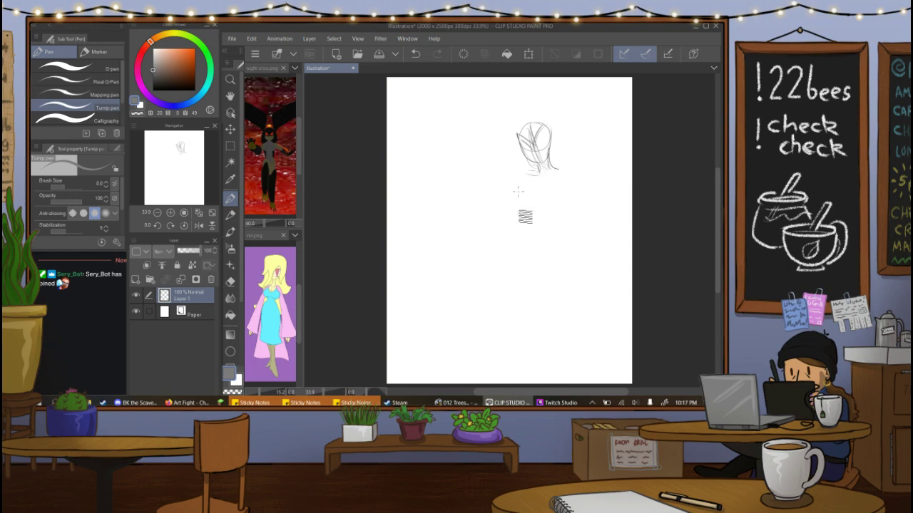
Sketch the figure's rounded chest, shoulder and narrowing waist below the neck.
left_click_drag(526, 187, 539, 213)
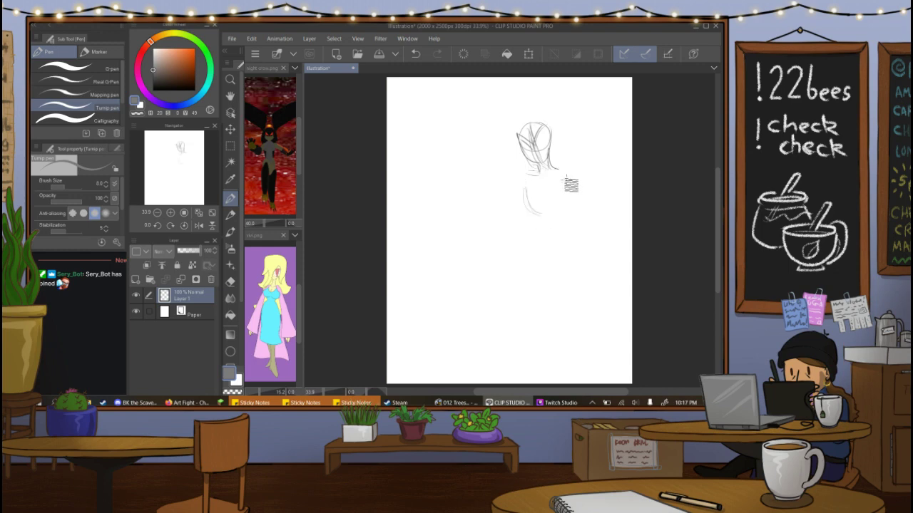
mouse_move(566, 176)
left_mouse_down()
mouse_move(564, 204)
mouse_move(578, 185)
mouse_move(580, 204)
left_mouse_up()
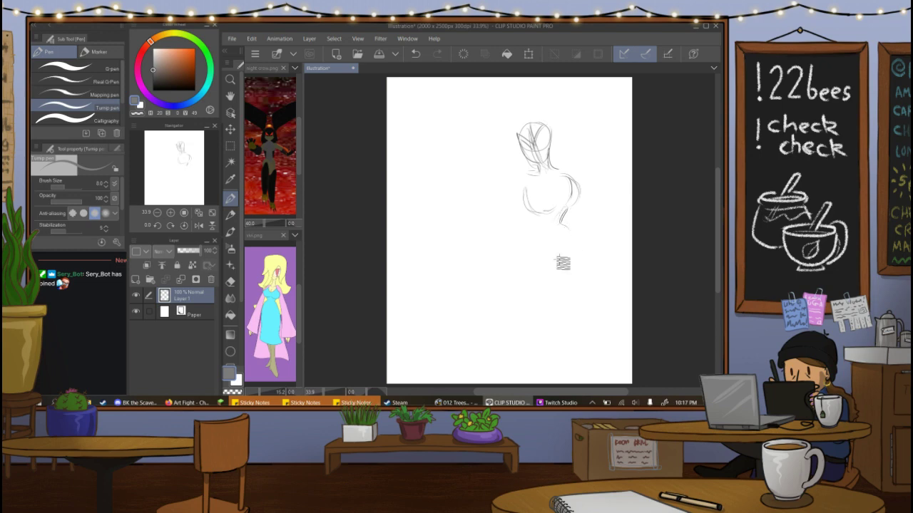
left_click_drag(520, 187, 514, 239)
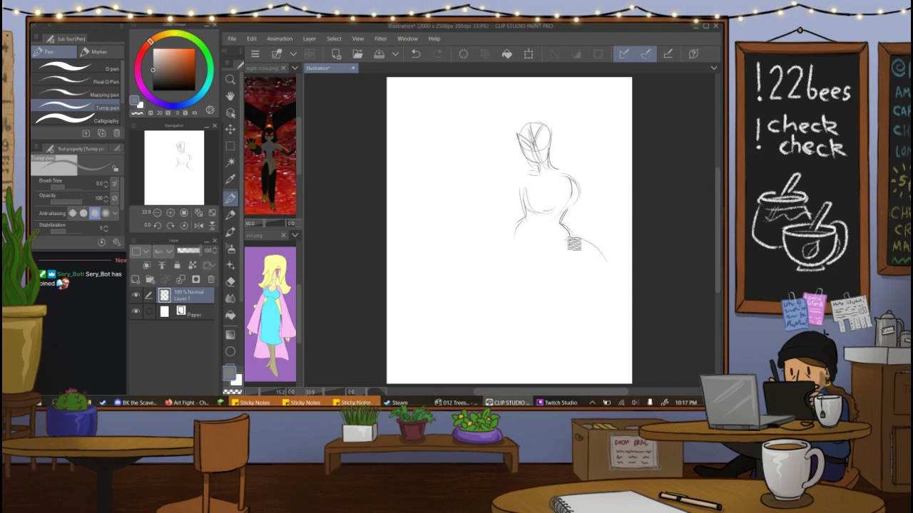
Sketch the hips, one leg reaching down to the lower left, and the other leg bent outward to the right.
left_click_drag(568, 228, 619, 271)
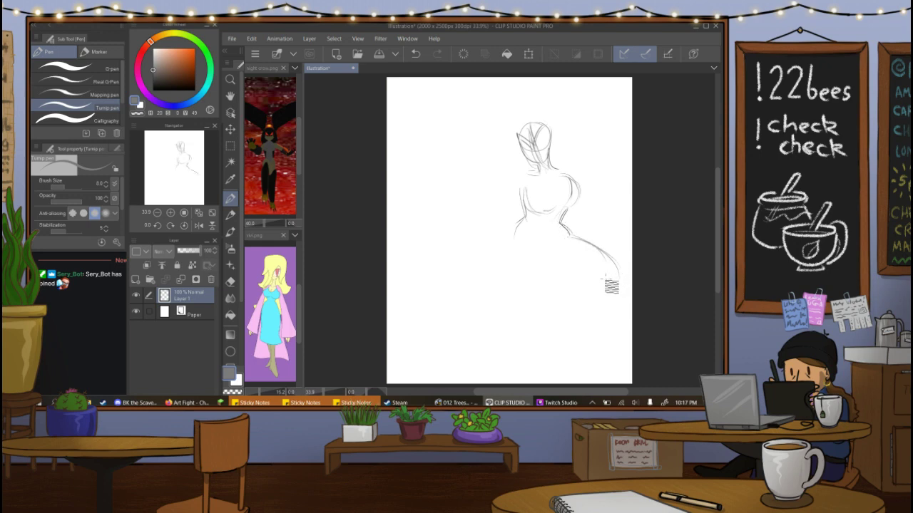
mouse_move(576, 281)
left_mouse_down()
mouse_move(616, 277)
mouse_move(604, 285)
left_mouse_up()
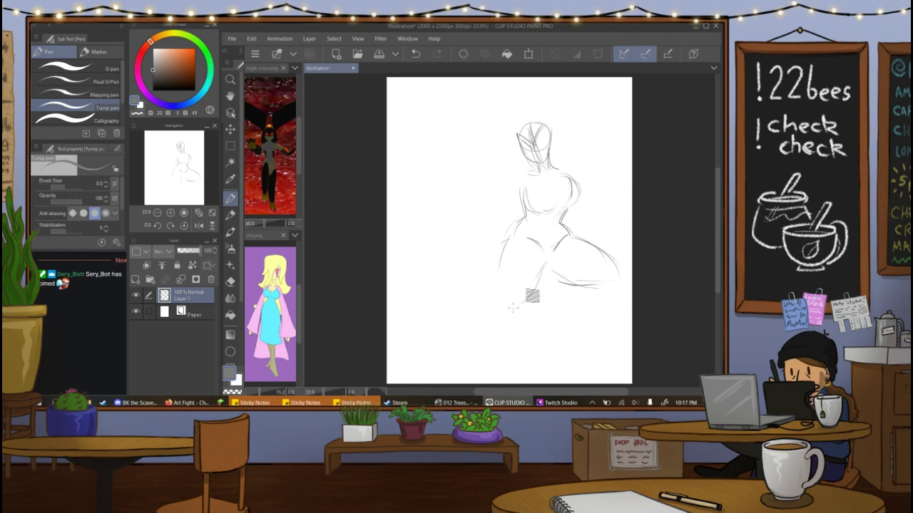
left_click_drag(536, 284, 511, 319)
mouse_move(506, 247)
left_mouse_down()
mouse_move(500, 317)
mouse_move(513, 316)
mouse_move(471, 330)
mouse_move(483, 335)
left_mouse_up()
key("ctrl+z")
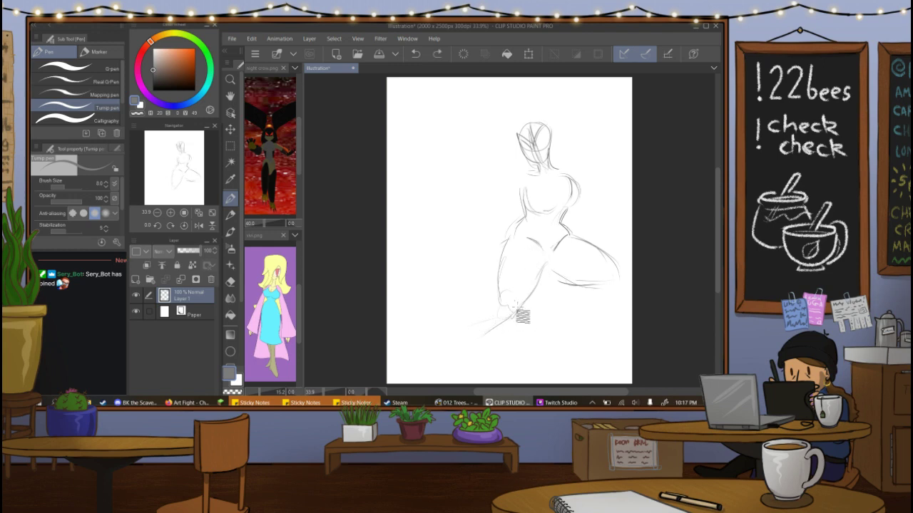
left_click_drag(516, 307, 502, 340)
left_click_drag(490, 299, 495, 361)
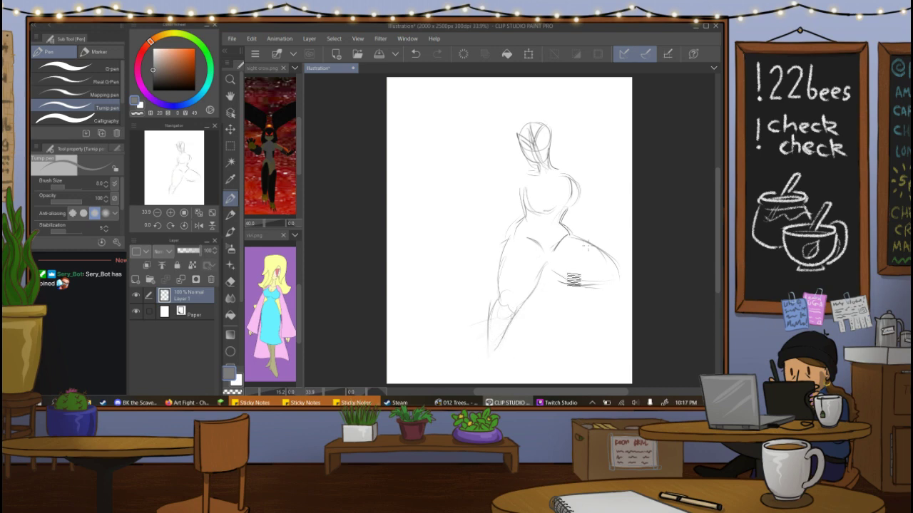
left_click_drag(618, 280, 573, 307)
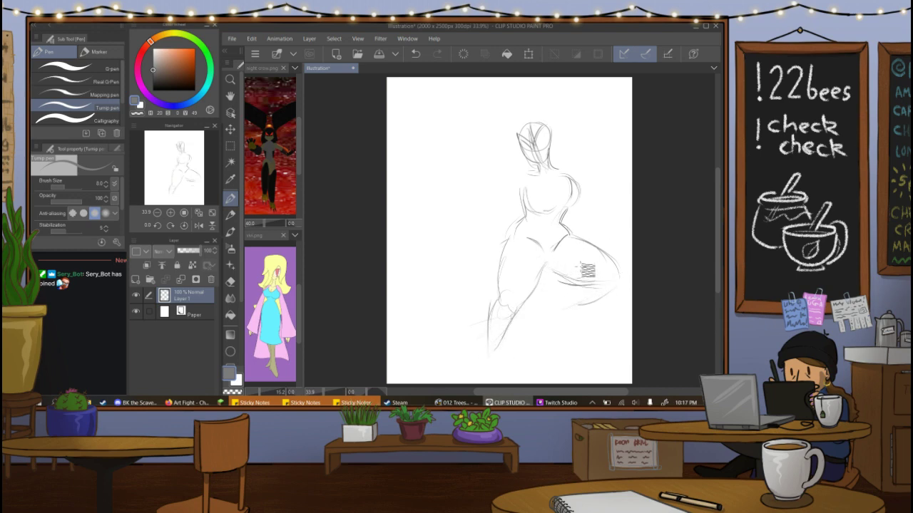
Erase the outward-bent leg with the Hard eraser and resketch it with a raised knee and downward calf using the Turnip pen.
left_click(231, 282)
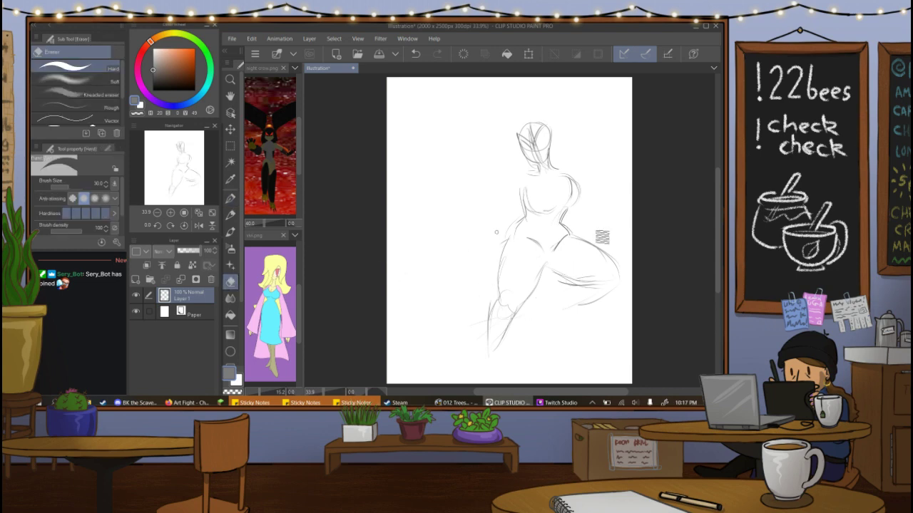
mouse_move(574, 239)
left_mouse_down()
mouse_move(603, 250)
mouse_move(617, 286)
mouse_move(623, 273)
mouse_move(564, 283)
mouse_move(586, 283)
mouse_move(603, 297)
mouse_move(584, 314)
left_mouse_up()
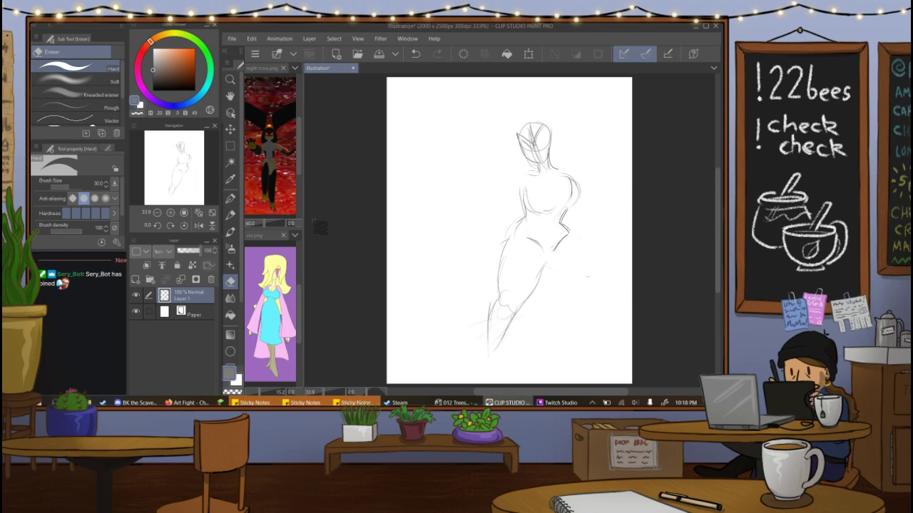
key("p")
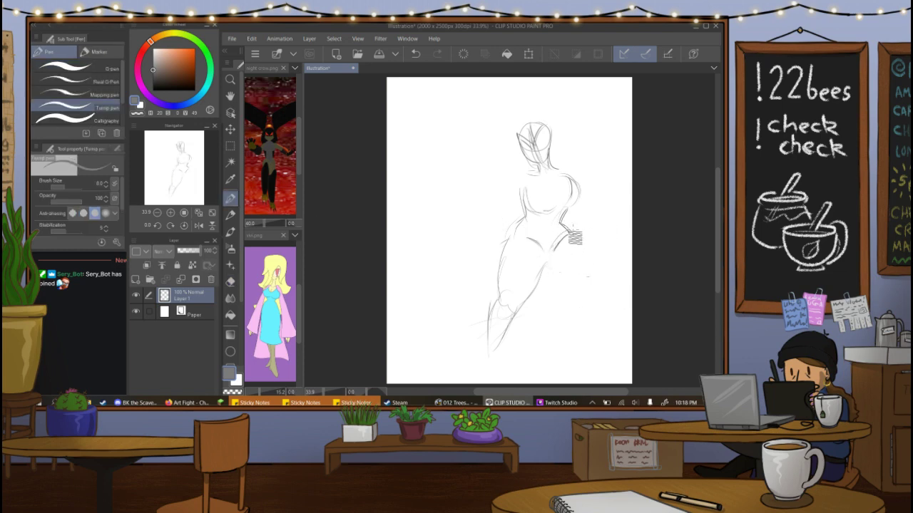
mouse_move(558, 238)
left_mouse_down()
mouse_move(586, 229)
mouse_move(600, 242)
mouse_move(604, 230)
mouse_move(595, 265)
mouse_move(604, 254)
mouse_move(596, 271)
mouse_move(578, 254)
mouse_move(572, 265)
mouse_move(576, 246)
mouse_move(558, 306)
left_mouse_up()
left_click_drag(605, 252, 580, 294)
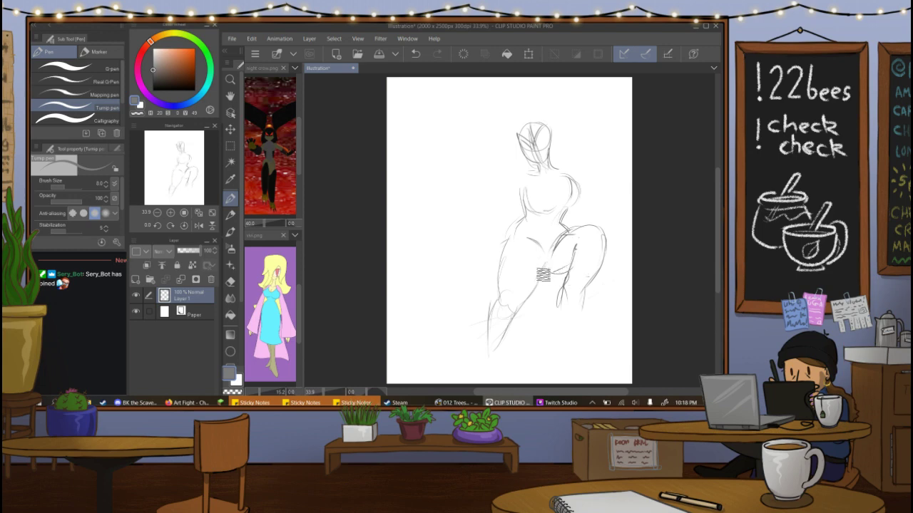
Define the straight leg's inner thigh, knee and calf, narrowing the lower leg toward the ankle with the Turnip pen.
left_click_drag(529, 239, 549, 263)
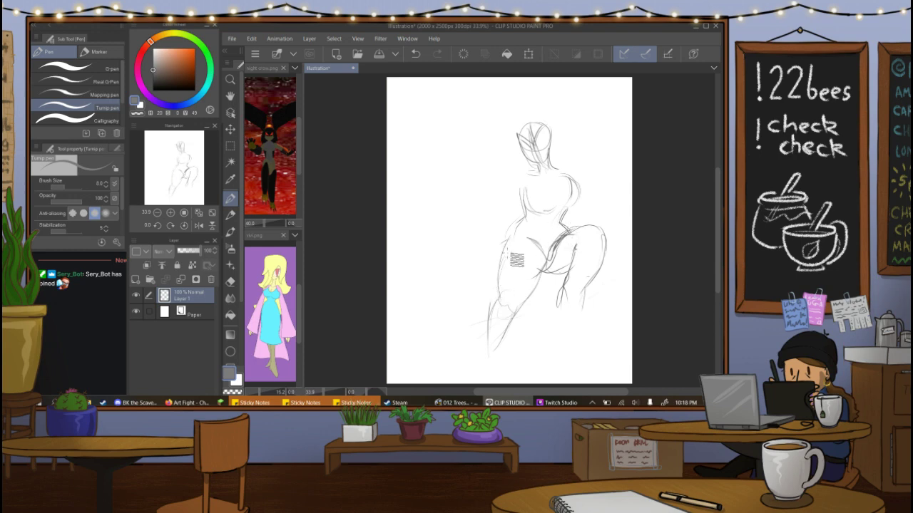
mouse_move(497, 299)
left_mouse_down()
mouse_move(499, 342)
mouse_move(508, 343)
left_mouse_up()
left_click_drag(518, 305, 508, 346)
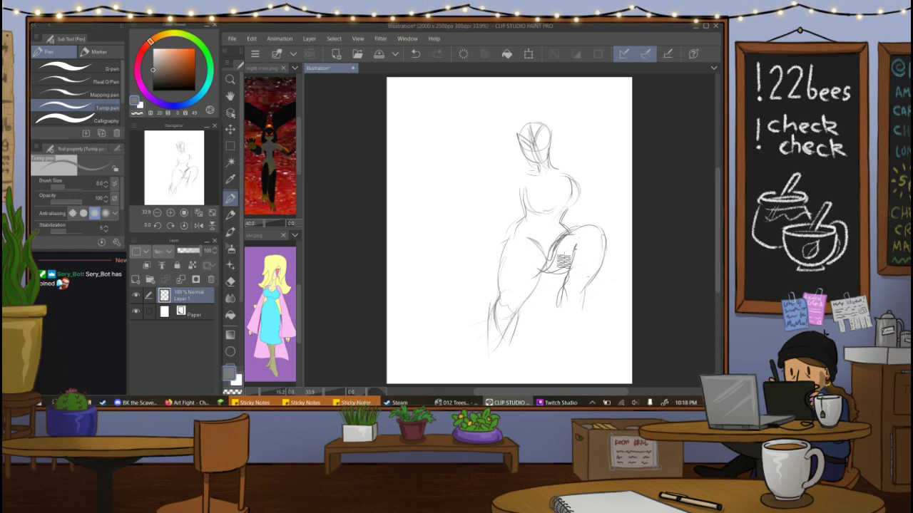
left_click_drag(545, 271, 514, 338)
mouse_move(502, 293)
left_mouse_down()
mouse_move(508, 335)
mouse_move(514, 342)
mouse_move(519, 330)
mouse_move(512, 356)
left_mouse_up()
mouse_move(516, 321)
left_mouse_down()
mouse_move(526, 346)
mouse_move(520, 362)
left_mouse_up()
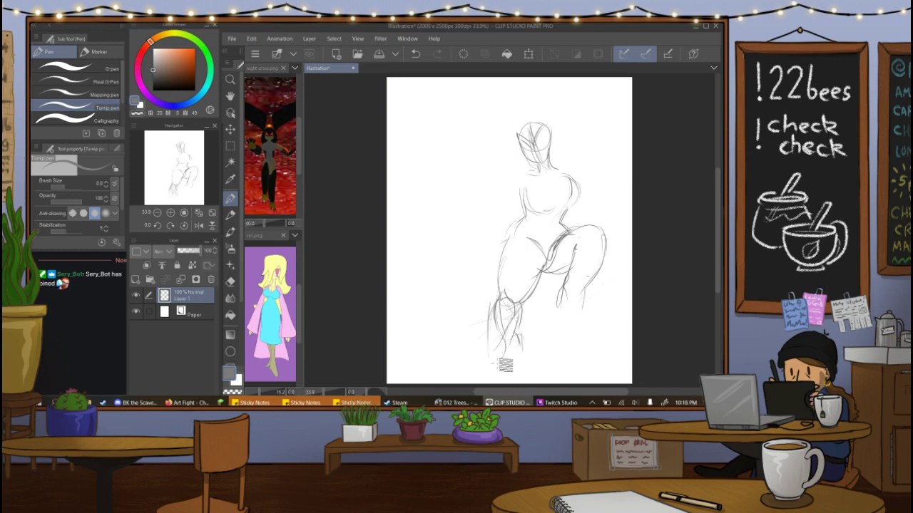
Sketch a clawed, bird-like foot with curved toes at the end of each leg.
mouse_move(506, 365)
left_mouse_down()
mouse_move(497, 373)
mouse_move(515, 359)
mouse_move(505, 371)
mouse_move(513, 379)
mouse_move(520, 363)
mouse_move(523, 374)
left_mouse_up()
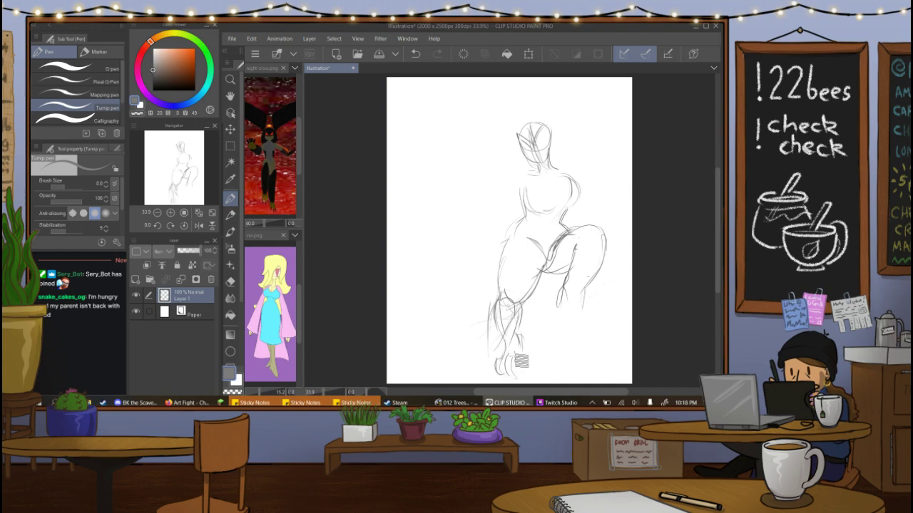
left_click_drag(514, 355, 530, 375)
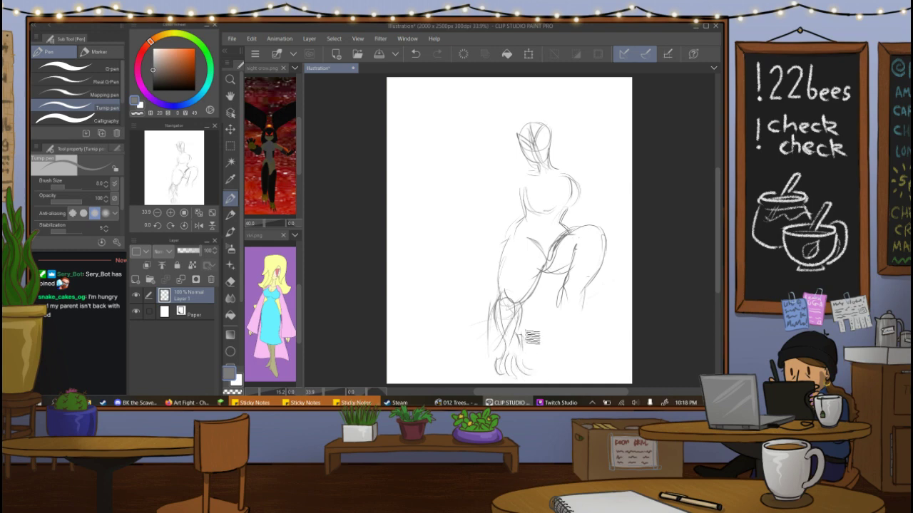
left_click_drag(522, 341, 533, 335)
mouse_move(553, 298)
left_mouse_down()
mouse_move(584, 311)
mouse_move(578, 329)
mouse_move(577, 310)
mouse_move(593, 314)
mouse_move(589, 328)
mouse_move(587, 313)
mouse_move(588, 338)
left_mouse_up()
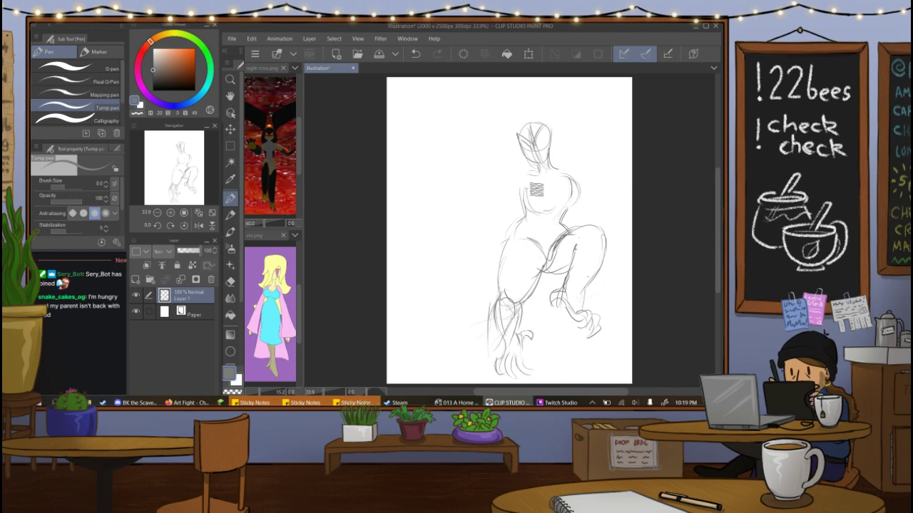
Scale the whole figure sketch down to about four fifths and reposition it in the canvas's upper half, slightly right of centre.
left_click(230, 129)
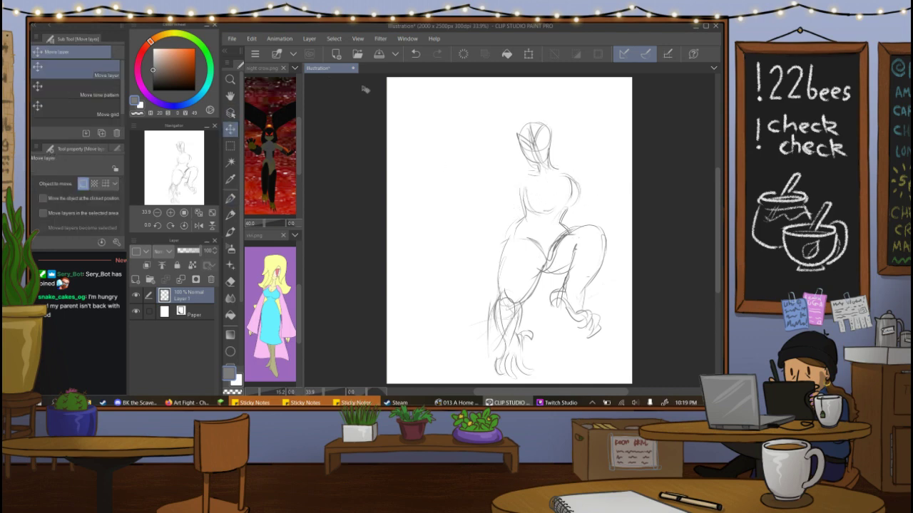
left_click(528, 54)
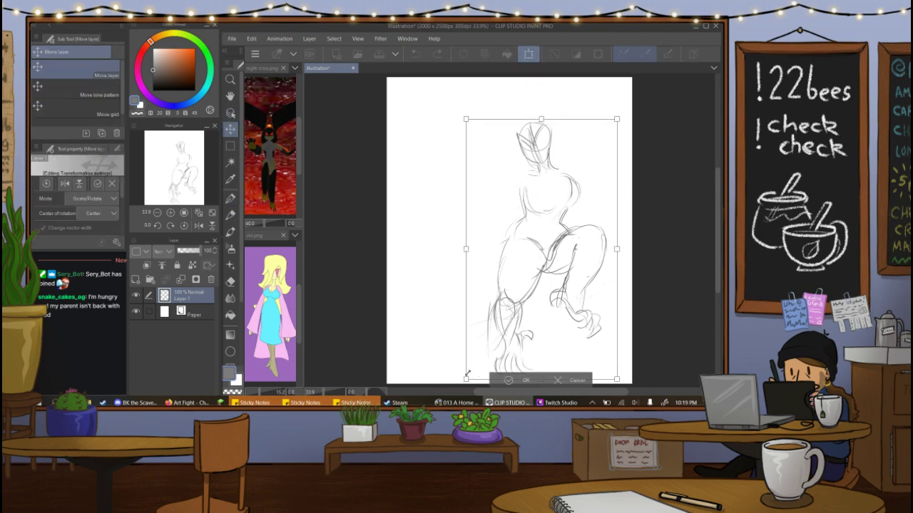
left_click_drag(468, 373, 494, 326)
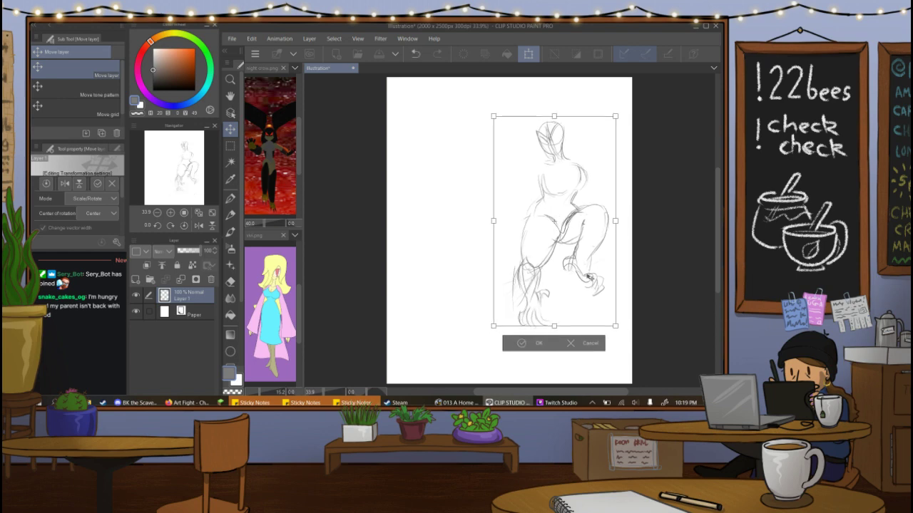
left_click_drag(589, 277, 582, 268)
left_click(515, 333)
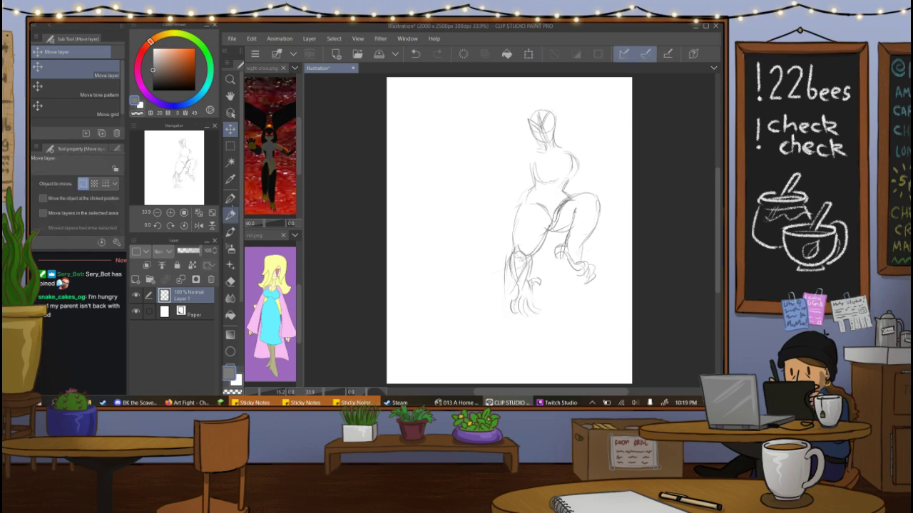
left_click_drag(569, 191, 558, 194)
Sketch the figure's left-side arm bent at the elbow, with a raised clawed hand, using the Turnip pen.
left_click(231, 198)
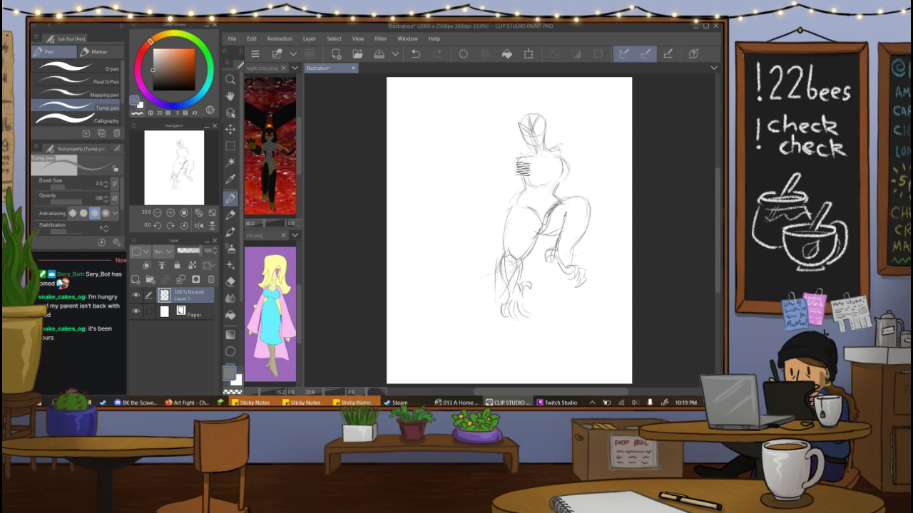
left_click_drag(515, 159, 496, 183)
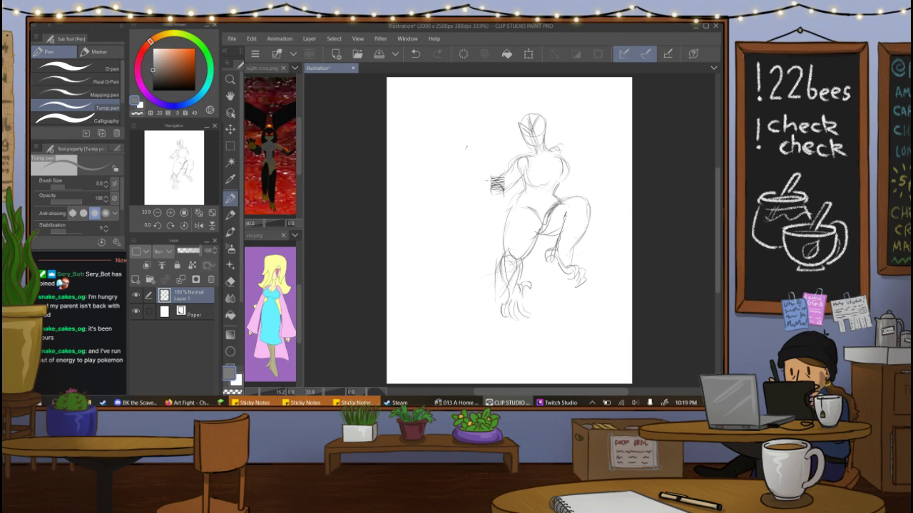
key("ctrl+z")
left_click_drag(482, 178, 491, 191)
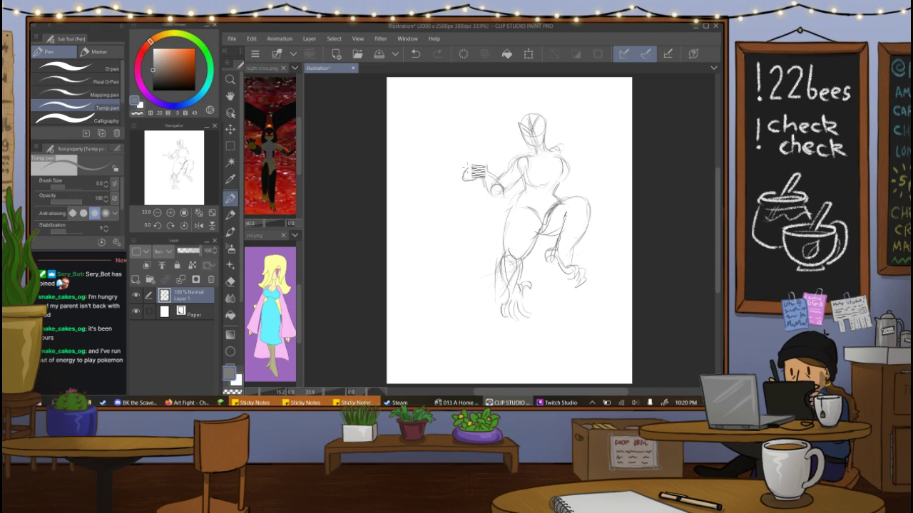
mouse_move(463, 176)
left_mouse_down()
mouse_move(463, 158)
mouse_move(467, 169)
mouse_move(482, 159)
mouse_move(471, 153)
mouse_move(477, 161)
mouse_move(481, 149)
mouse_move(489, 154)
left_mouse_up()
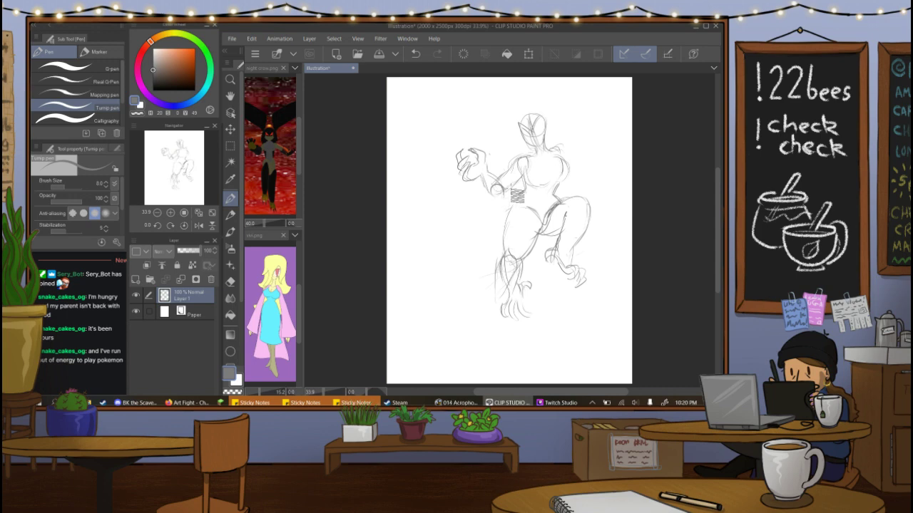
Examine the night crow reference at closer zoom and frame the whole character in its view.
left_click(299, 151)
left_click(170, 212)
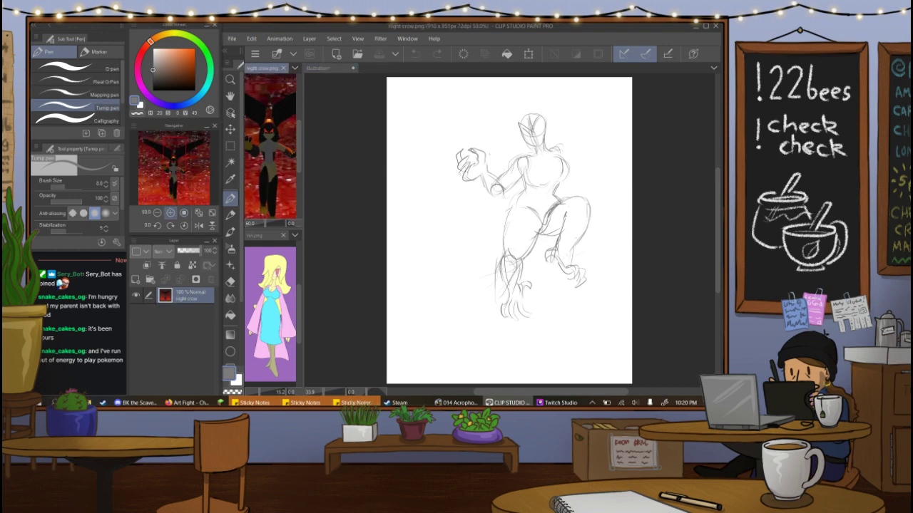
left_click(170, 213)
left_click(170, 213)
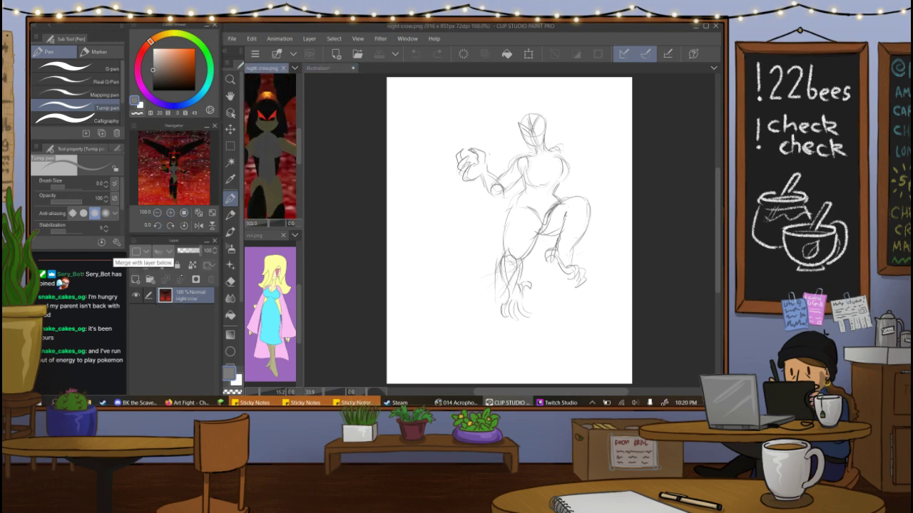
left_click(158, 213)
left_click(157, 213)
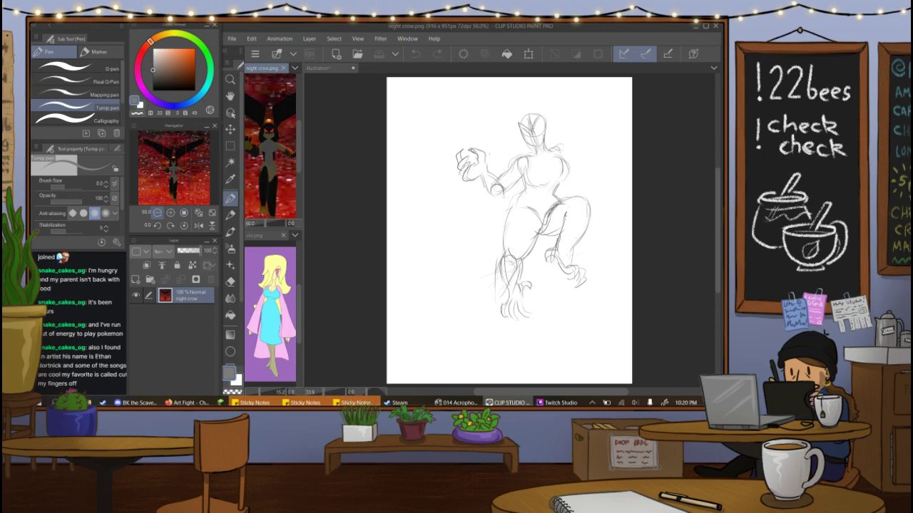
left_click(157, 213)
left_click(170, 212)
left_click_drag(169, 190, 169, 192)
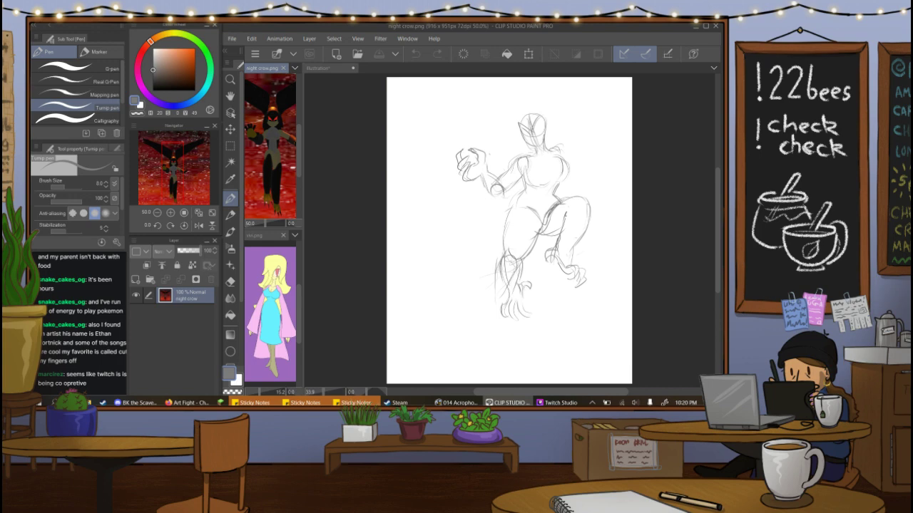
Sketch the right-side arm reaching outward with a clawed hand, and add hair strands around the face.
left_click(572, 173)
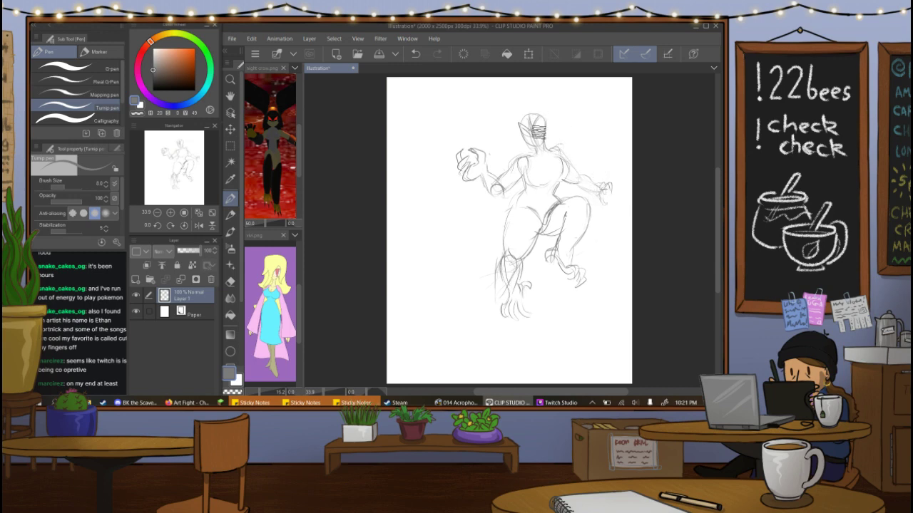
mouse_move(531, 122)
left_mouse_down()
mouse_move(538, 142)
mouse_move(521, 134)
mouse_move(549, 137)
mouse_move(553, 121)
mouse_move(553, 136)
mouse_move(509, 145)
mouse_move(512, 133)
mouse_move(508, 147)
mouse_move(523, 130)
left_mouse_up()
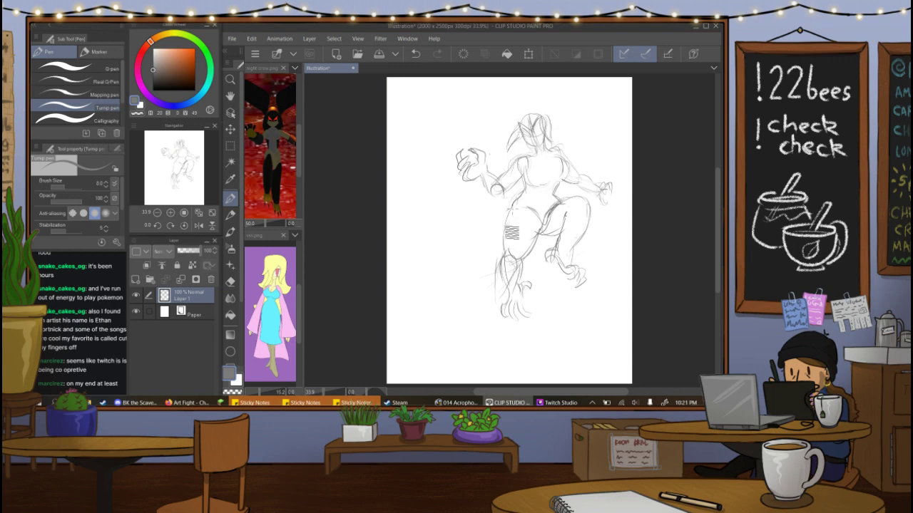
Sketch contour lines along the hip, thigh and lower belly, and undo the last stroke.
left_click_drag(518, 209, 506, 261)
left_click_drag(541, 194, 540, 216)
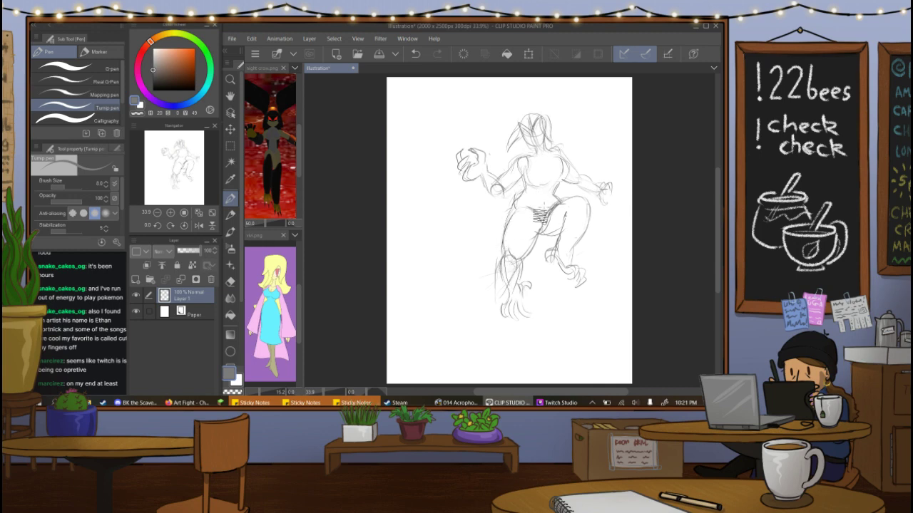
key("ctrl+z")
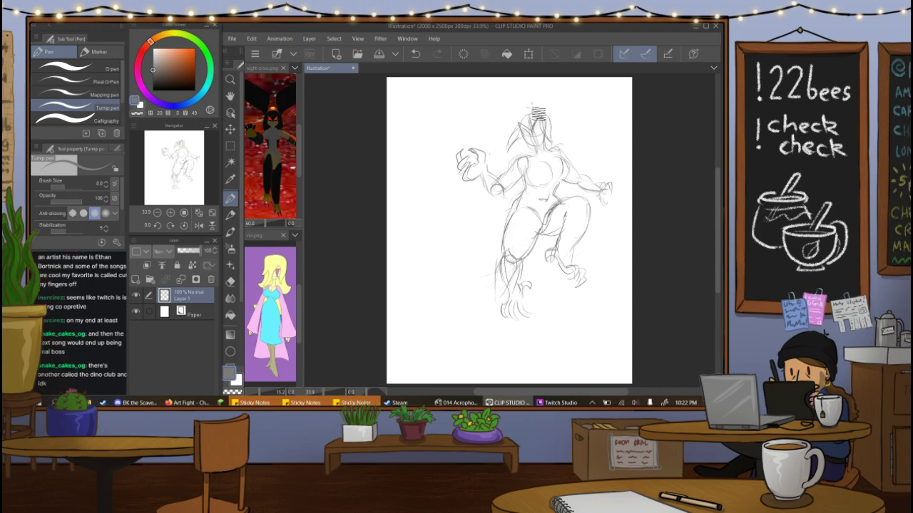
Sketch the hair over the crown of the head and shift the whole sketch down and left on the canvas.
left_click_drag(514, 123, 540, 114)
key("k")
left_click_drag(565, 227, 546, 264)
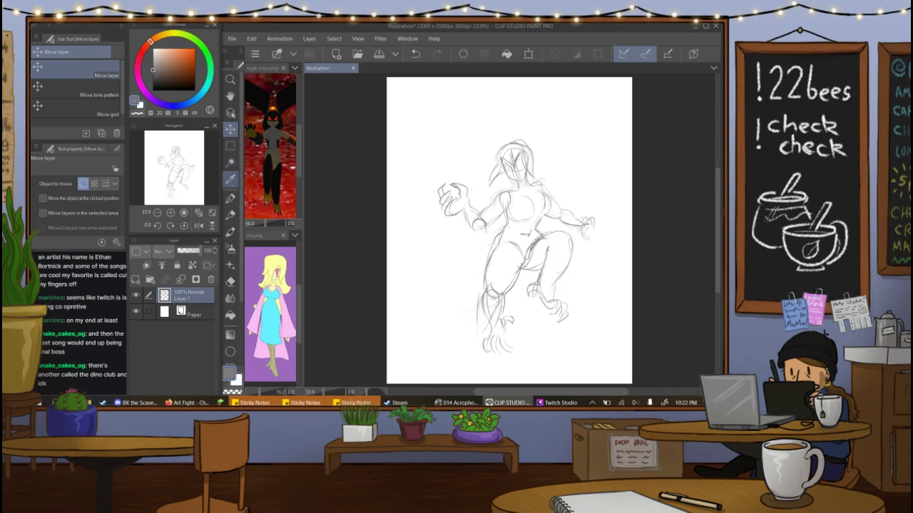
Refine the top of the hair and sketch the curved inner edges of both wings rising above the head with the Turnip pen.
left_click(231, 198)
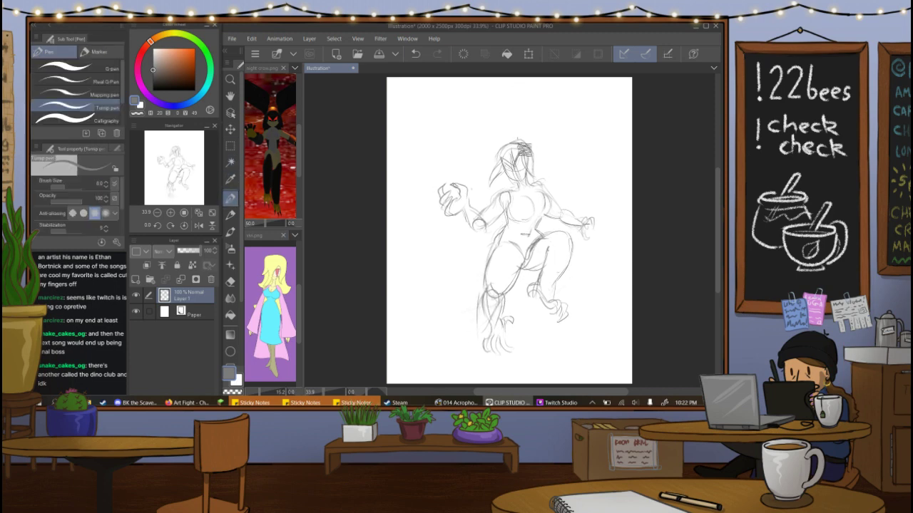
left_click_drag(518, 142, 531, 152)
mouse_move(521, 143)
left_mouse_down()
mouse_move(532, 134)
mouse_move(513, 106)
left_mouse_up()
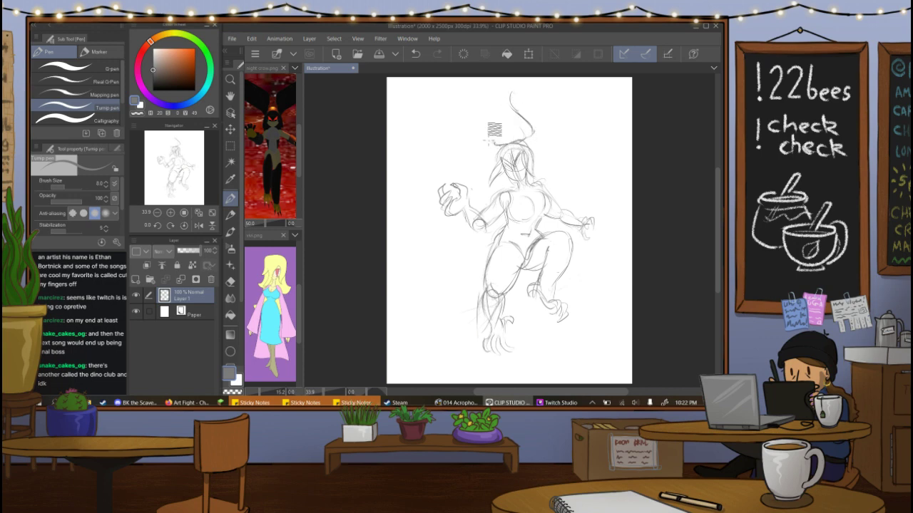
mouse_move(490, 137)
left_mouse_down()
mouse_move(493, 108)
mouse_move(495, 144)
mouse_move(493, 109)
left_mouse_up()
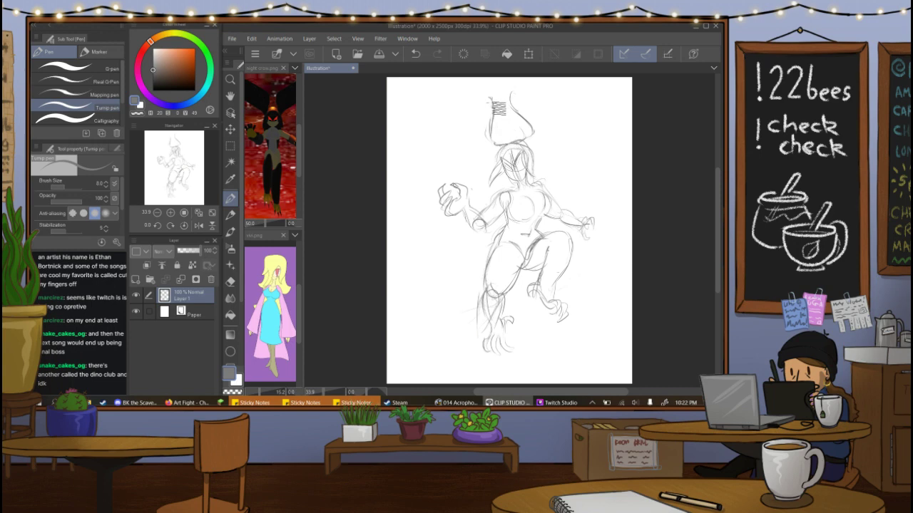
Sketch the left wing's arched outline and layered feathers, and begin the right wing's top edge and feather tips.
mouse_move(490, 95)
left_mouse_down()
mouse_move(429, 106)
mouse_move(405, 126)
mouse_move(408, 116)
mouse_move(393, 146)
mouse_move(408, 191)
mouse_move(416, 195)
mouse_move(405, 177)
mouse_move(425, 204)
left_mouse_up()
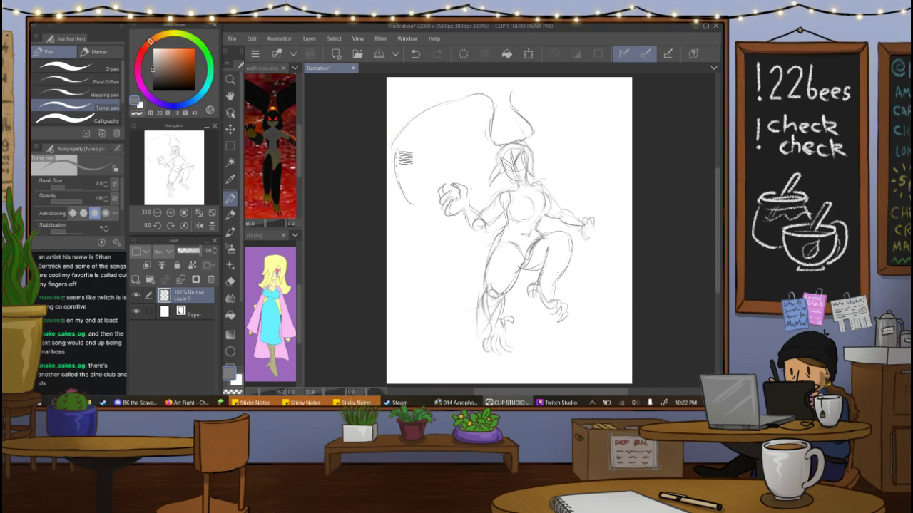
left_click_drag(397, 151, 412, 206)
mouse_move(416, 169)
left_mouse_down()
mouse_move(421, 205)
mouse_move(438, 157)
mouse_move(489, 105)
left_mouse_up()
mouse_move(398, 151)
left_mouse_down()
mouse_move(405, 201)
mouse_move(416, 208)
left_mouse_up()
mouse_move(431, 155)
left_mouse_down()
mouse_move(449, 141)
mouse_move(458, 184)
mouse_move(502, 178)
left_mouse_up()
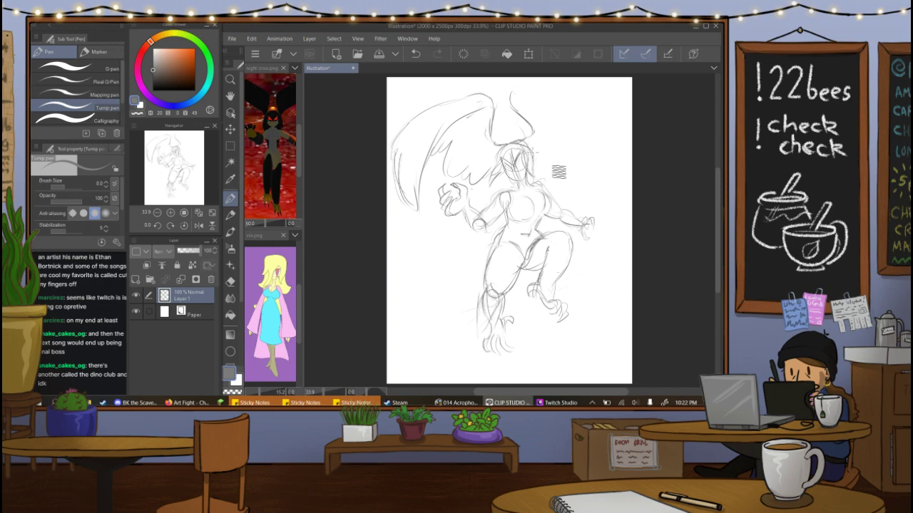
left_click_drag(570, 148, 585, 143)
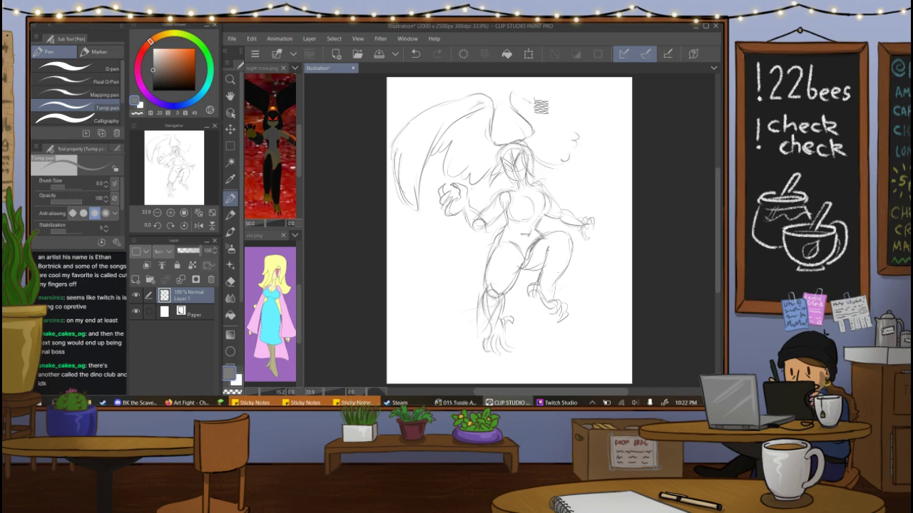
left_click_drag(515, 95, 578, 107)
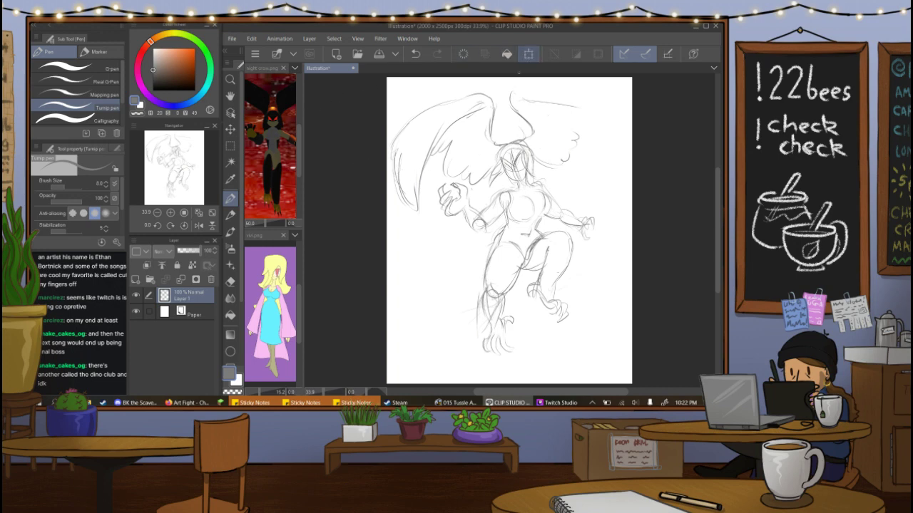
Scale the winged figure sketch down slightly and reposition it to leave room for the right wing.
key("ctrl+t")
left_click_drag(389, 354, 430, 308)
left_click_drag(548, 268, 539, 290)
left_click(462, 333)
left_click(334, 39)
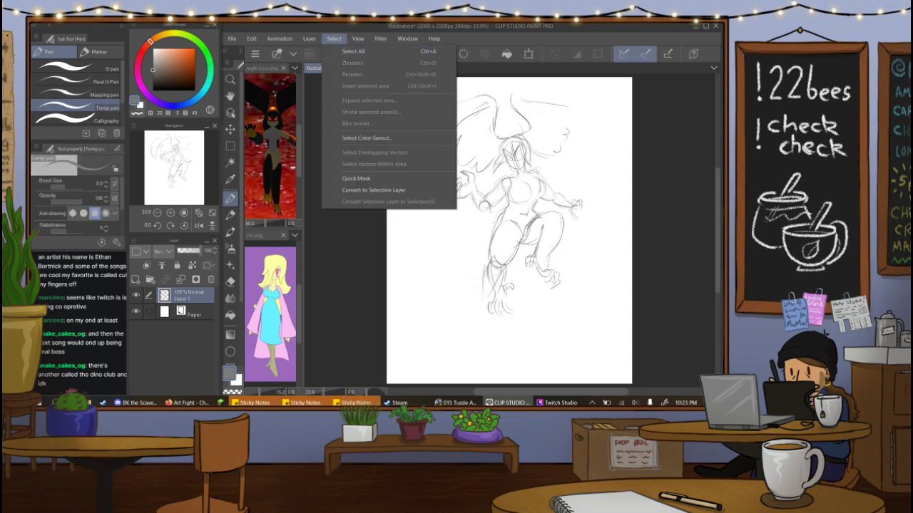
key("Escape")
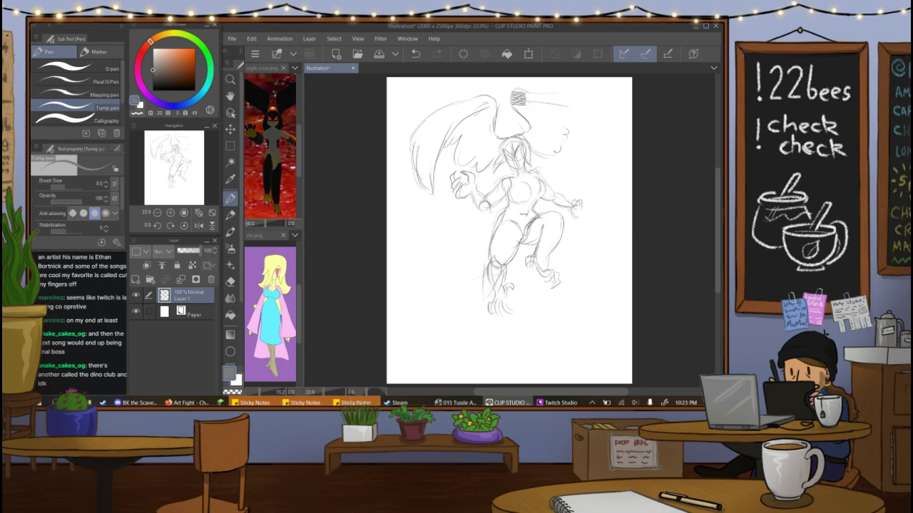
Try to sketch the right wing's long top edge sweeping outward and its inner feather line.
mouse_move(511, 90)
left_mouse_down()
mouse_move(595, 94)
mouse_move(621, 124)
left_mouse_up()
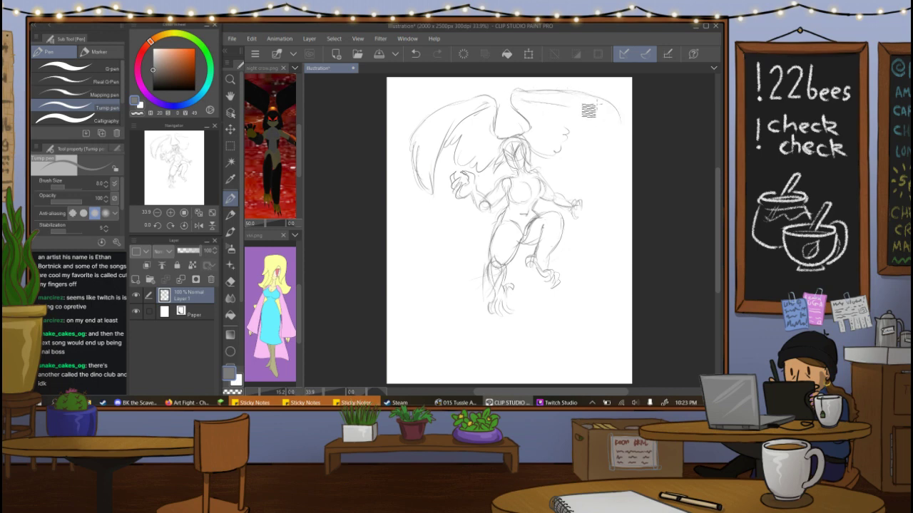
left_click_drag(527, 102, 565, 130)
key("ctrl+z")
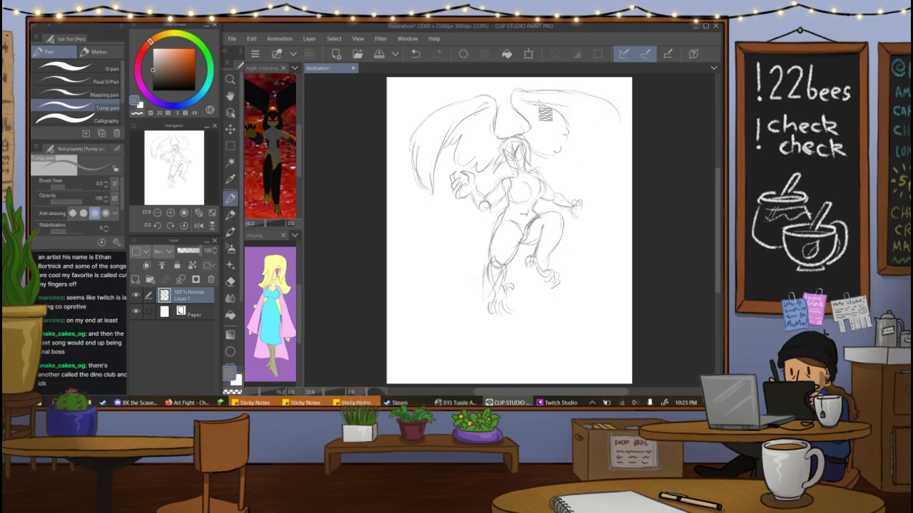
left_click_drag(526, 103, 562, 127)
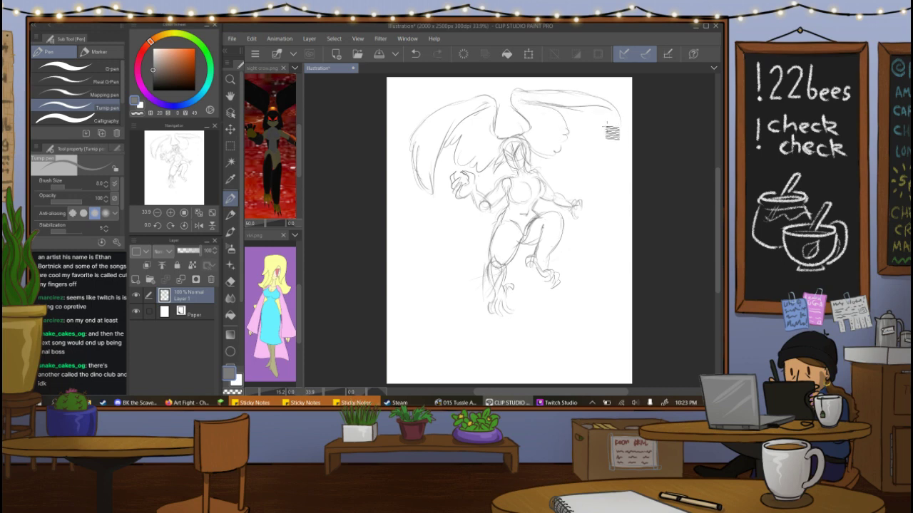
left_click_drag(536, 102, 598, 108)
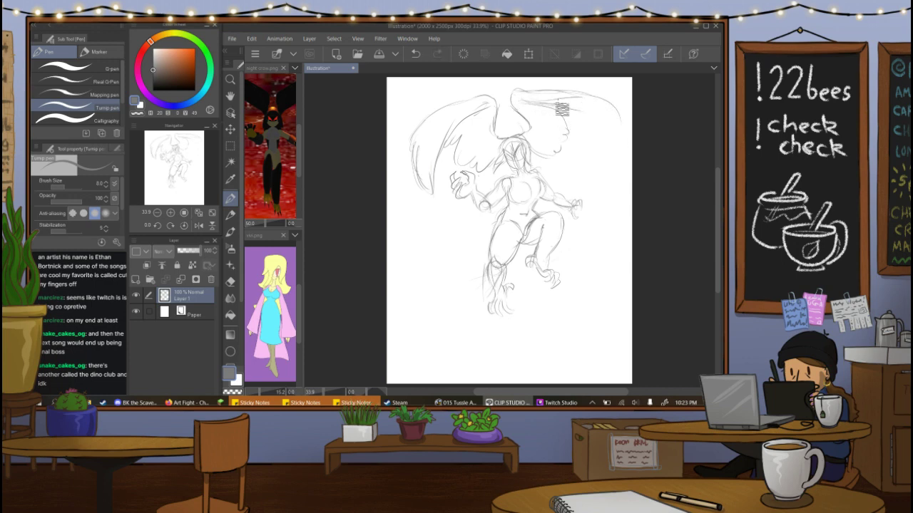
Shift the sketch down and slightly left on the canvas and erase the right wing's outer strokes.
left_click_drag(461, 133, 448, 147)
left_click(231, 129)
left_click_drag(511, 163, 505, 190)
left_click(230, 283)
mouse_move(558, 152)
left_mouse_down()
mouse_move(578, 137)
mouse_move(513, 115)
mouse_move(590, 127)
mouse_move(616, 141)
mouse_move(604, 129)
mouse_move(609, 136)
mouse_move(562, 129)
mouse_move(611, 135)
left_mouse_up()
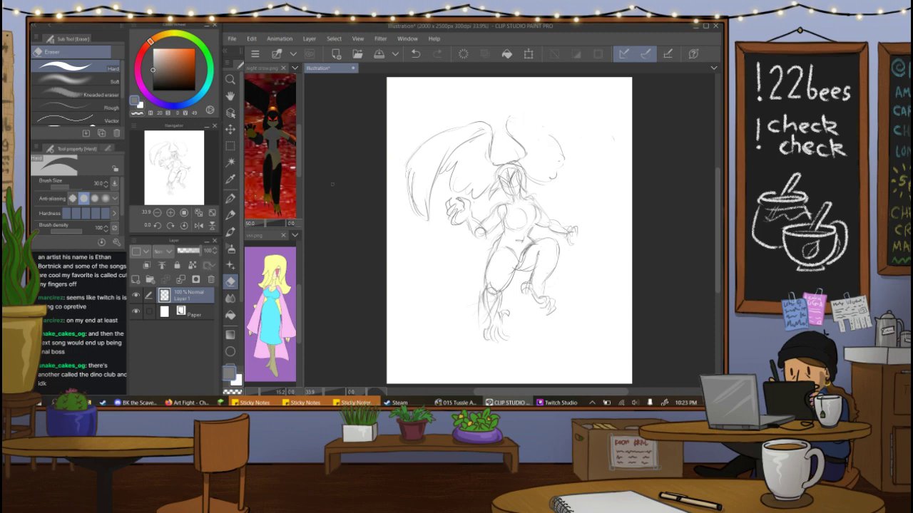
Redraw the right wing raised diagonally upward with a curved tip and layered feathers using the Turnip pen.
key("p")
mouse_move(508, 115)
left_mouse_down()
mouse_move(591, 87)
mouse_move(573, 87)
mouse_move(605, 85)
left_mouse_up()
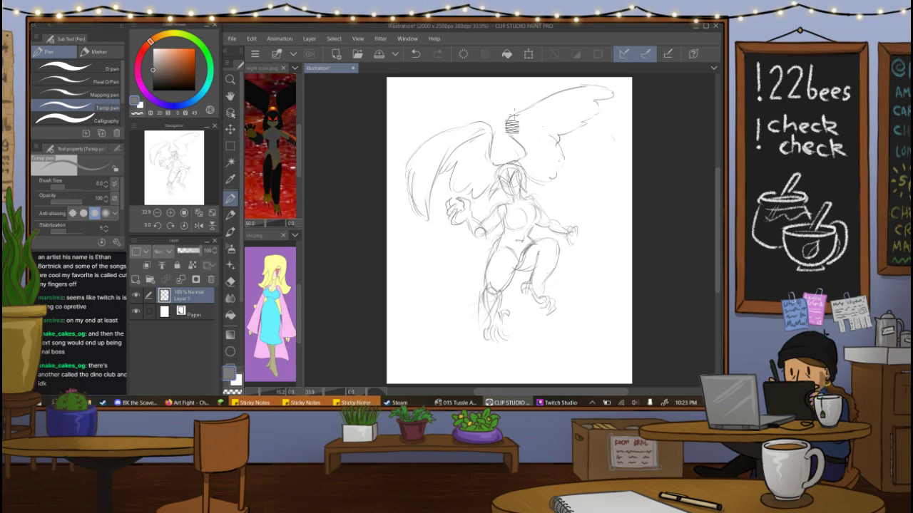
key("ctrl+z")
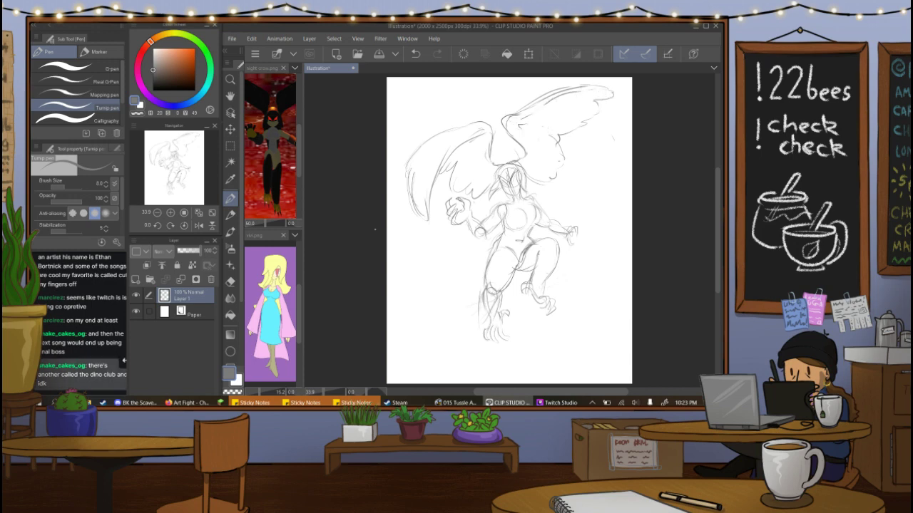
Switch to the Twitch chat window and post the !22bees command in the stream chat.
left_click(82, 373)
left_click_drag(62, 107, 62, 101)
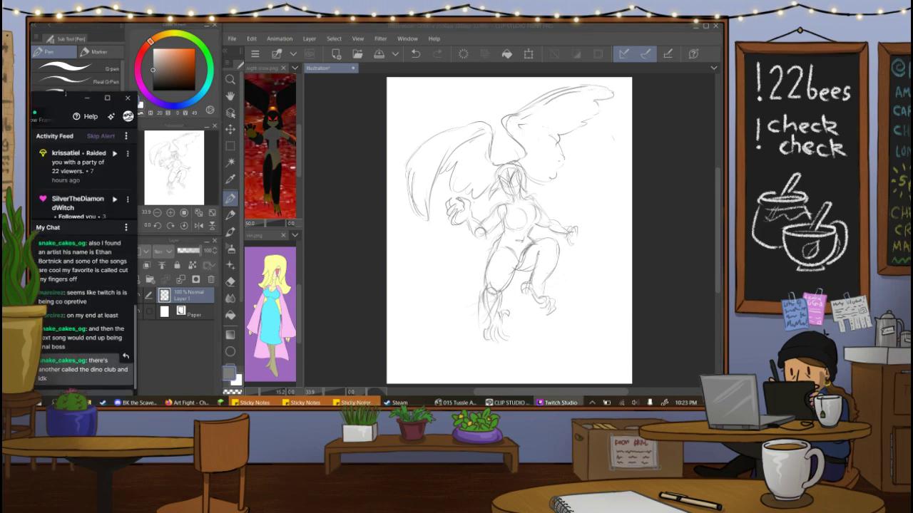
left_click(88, 392)
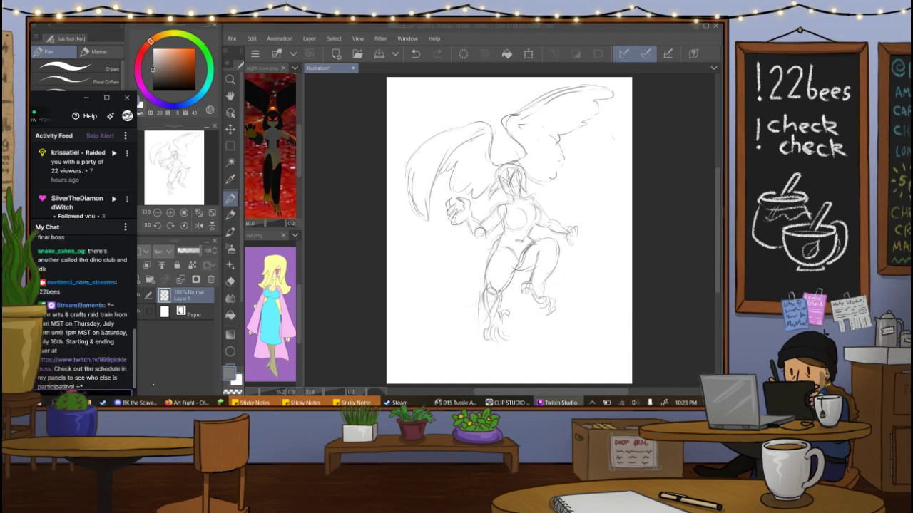
Return to Clip Studio Paint, clean up the right wing's tip, and sketch a pointed tail shape behind the left hip.
left_click(152, 385)
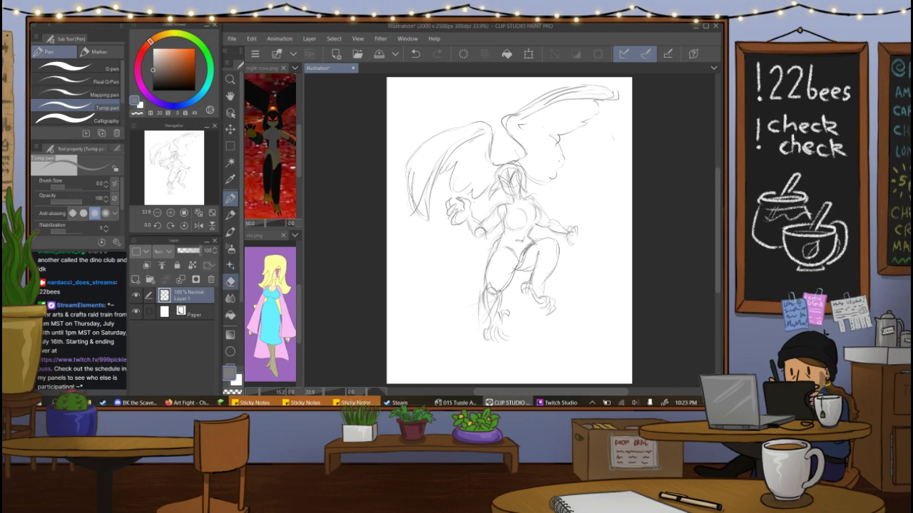
key("e")
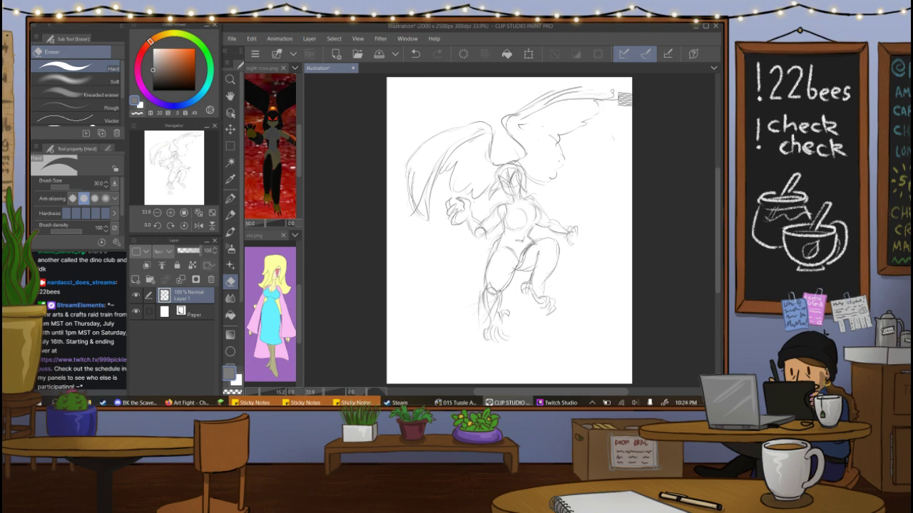
key("p")
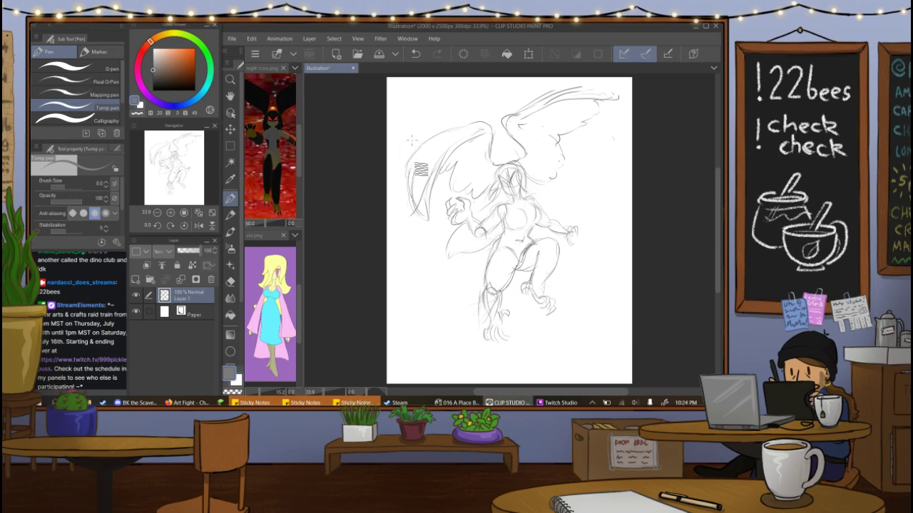
Try to widen the canvas on both sides while keeping its 2500 px height.
left_click(251, 39)
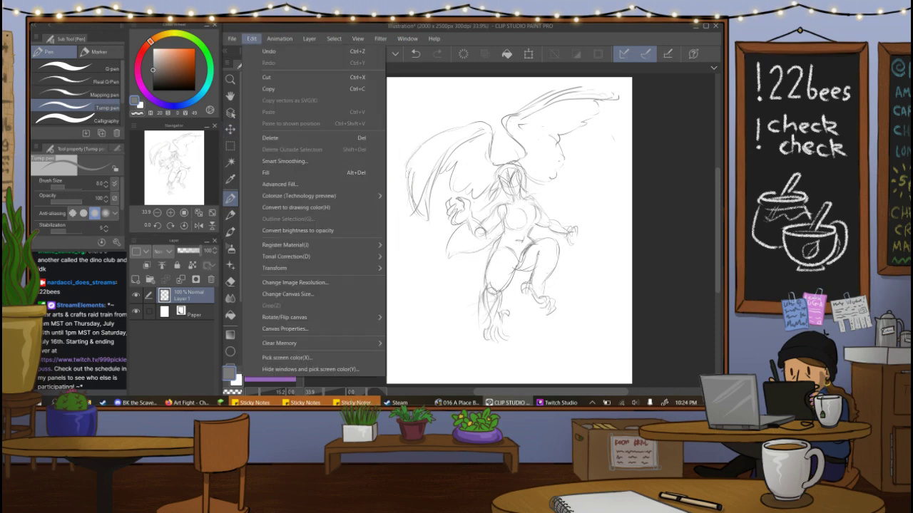
left_click(311, 293)
left_click_drag(386, 230, 348, 229)
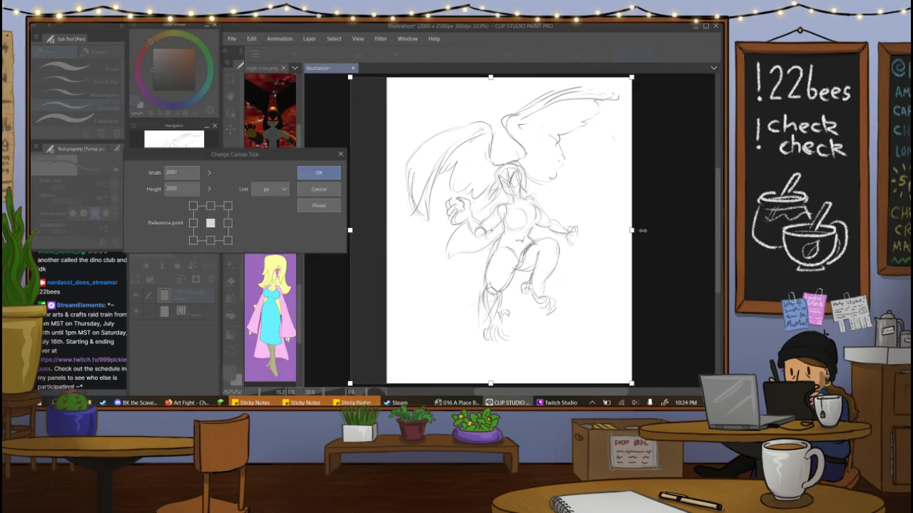
left_click_drag(642, 230, 678, 229)
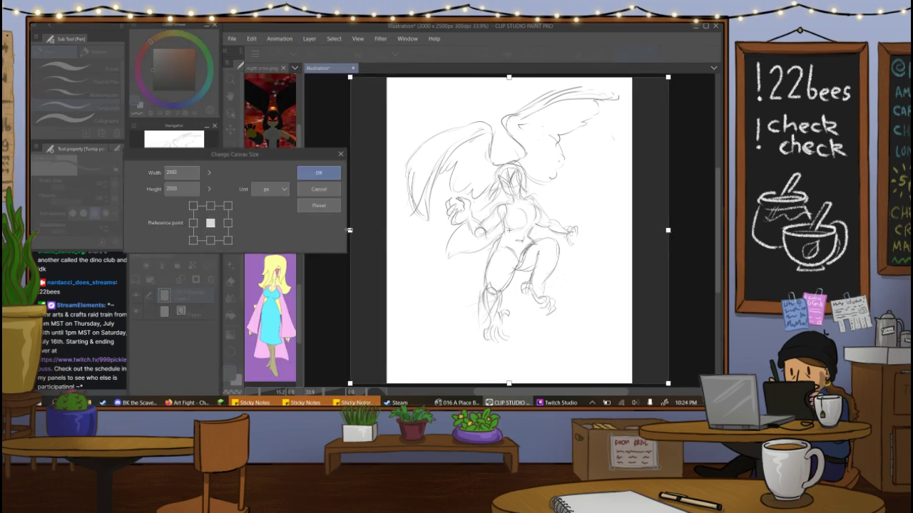
left_click_drag(349, 229, 338, 229)
left_click(318, 173)
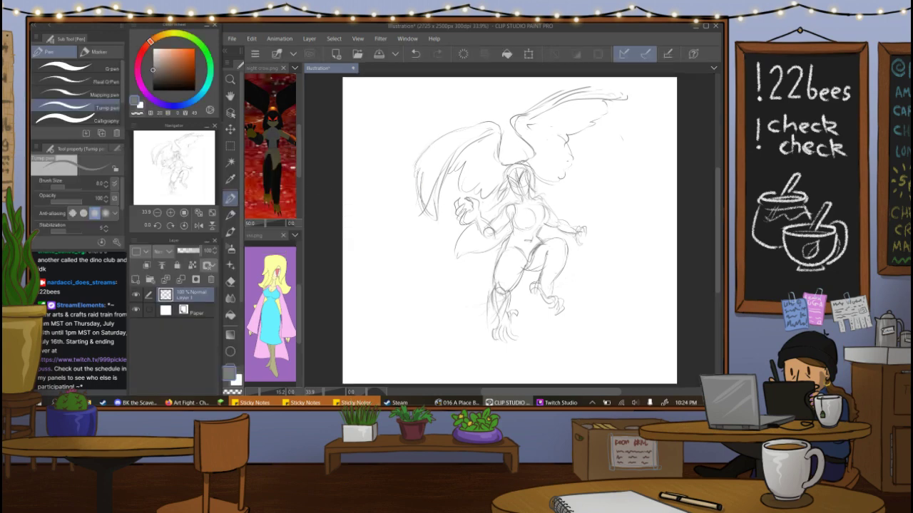
left_click(251, 38)
left_click(271, 51)
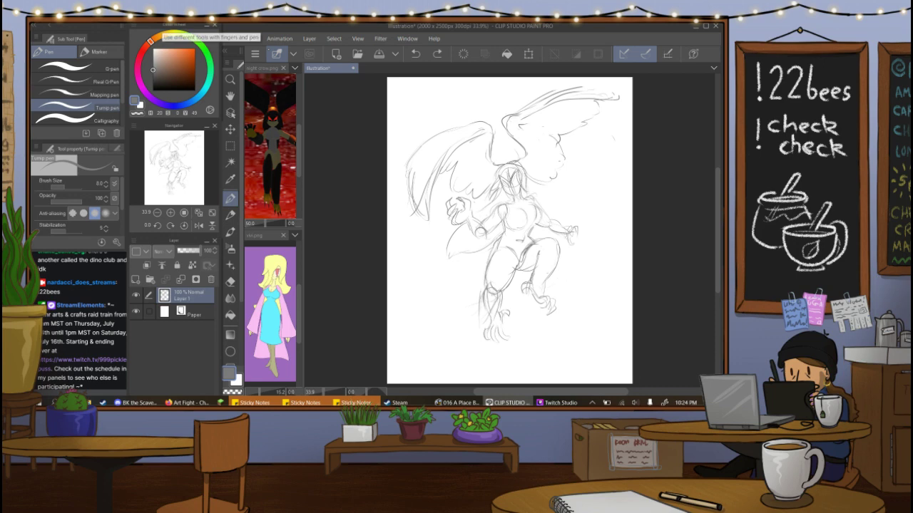
Scale the winged figure sketch down and move it to the upper right of the canvas.
key("ctrl+t")
left_click_drag(404, 343, 429, 312)
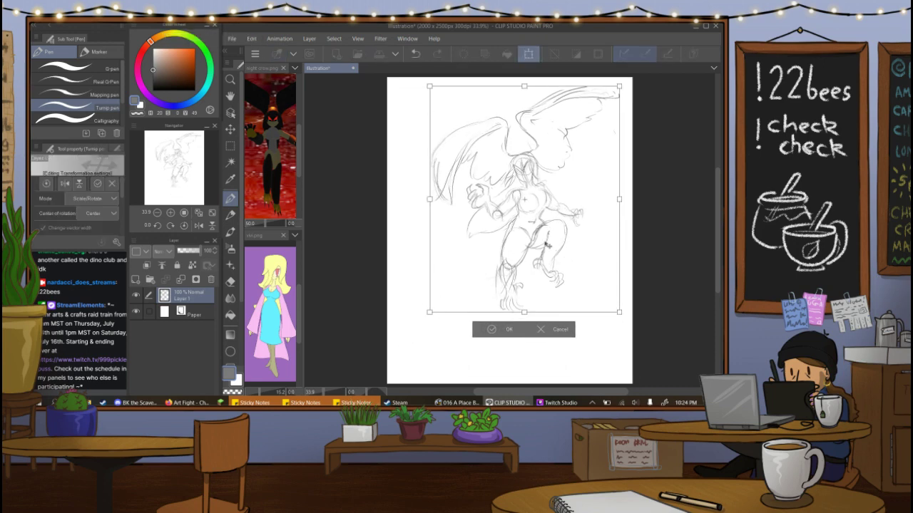
mouse_move(593, 247)
left_mouse_down()
mouse_move(607, 218)
mouse_move(586, 257)
left_mouse_up()
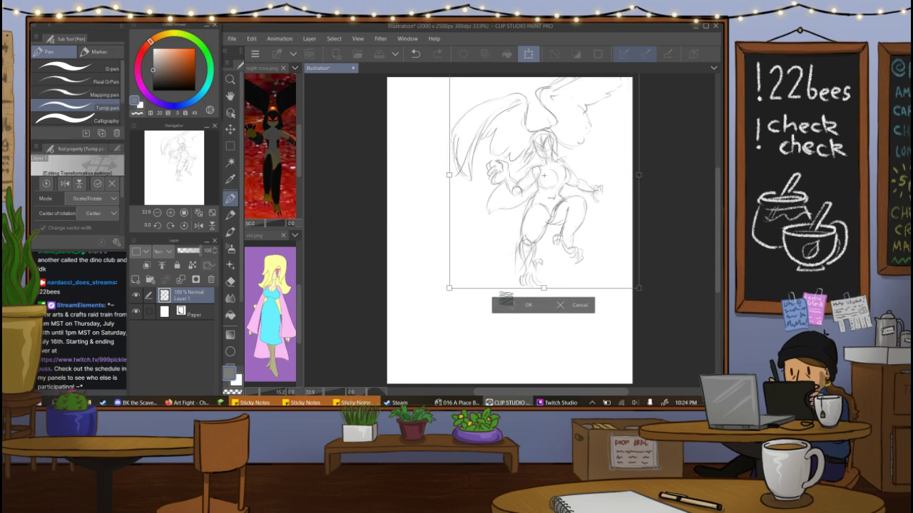
key("Return")
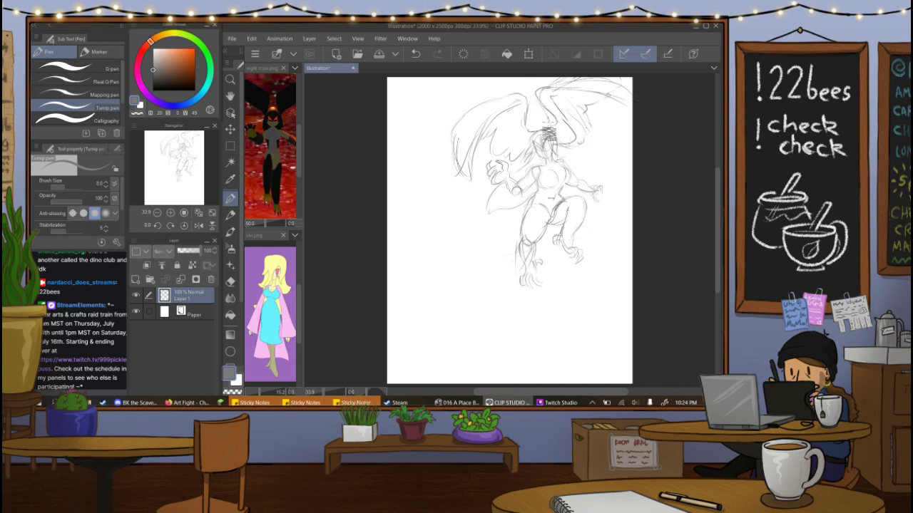
Rework the right wing's top edge and feathers so they reach the canvas's right edge.
mouse_move(548, 130)
left_mouse_down()
mouse_move(575, 98)
mouse_move(576, 114)
mouse_move(613, 127)
mouse_move(644, 106)
left_mouse_up()
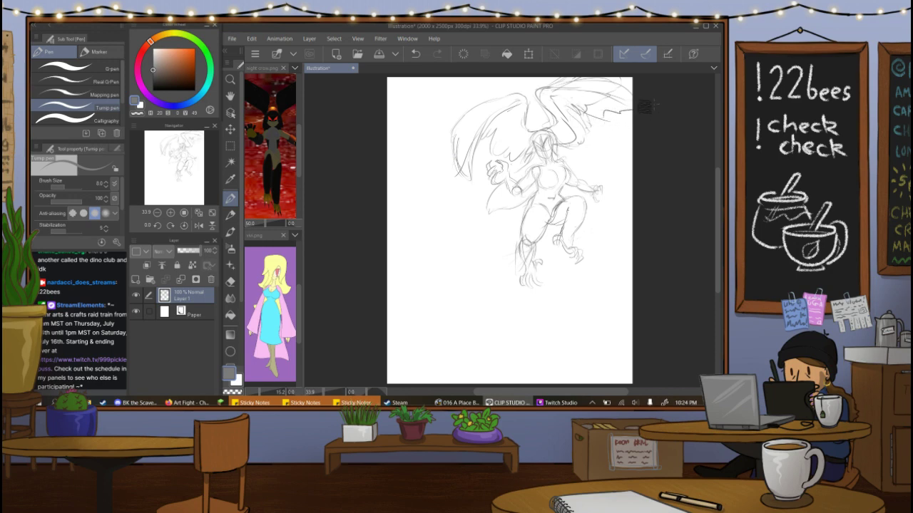
key("e")
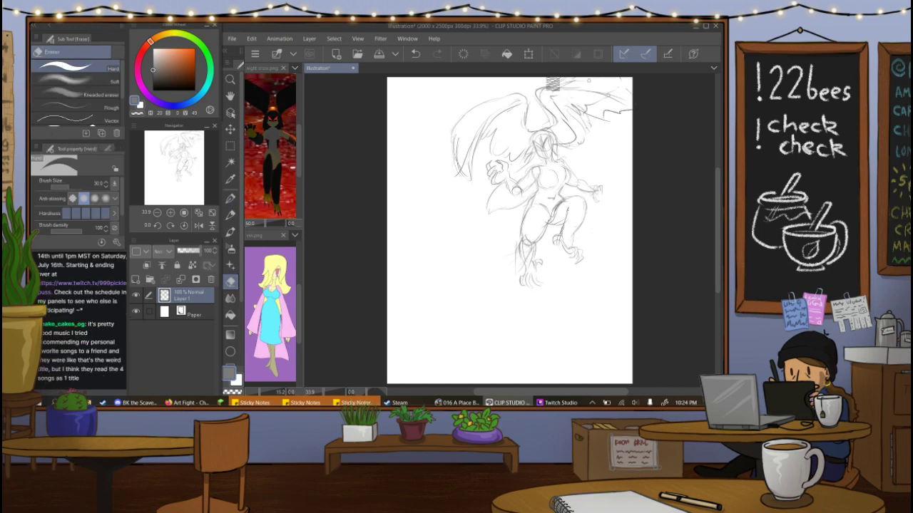
key("p")
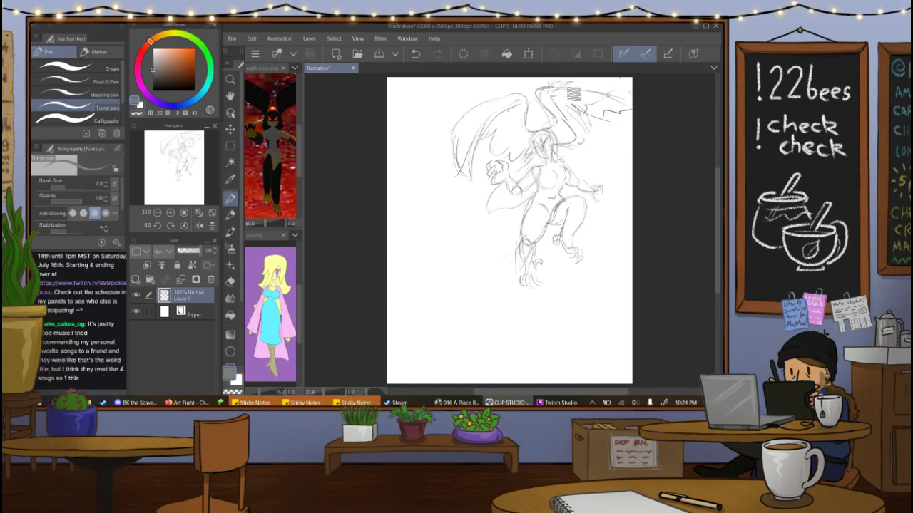
mouse_move(577, 97)
left_mouse_down()
mouse_move(621, 89)
mouse_move(647, 109)
mouse_move(629, 128)
mouse_move(606, 122)
mouse_move(636, 115)
left_mouse_up()
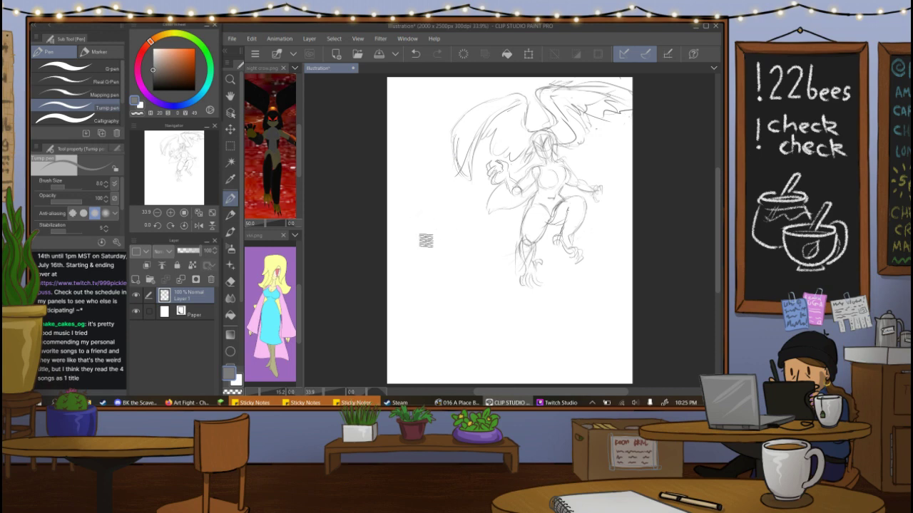
Sketch a second character's round head with sweeping hair in the empty space left of the winged figure's legs.
left_click_drag(447, 212, 428, 241)
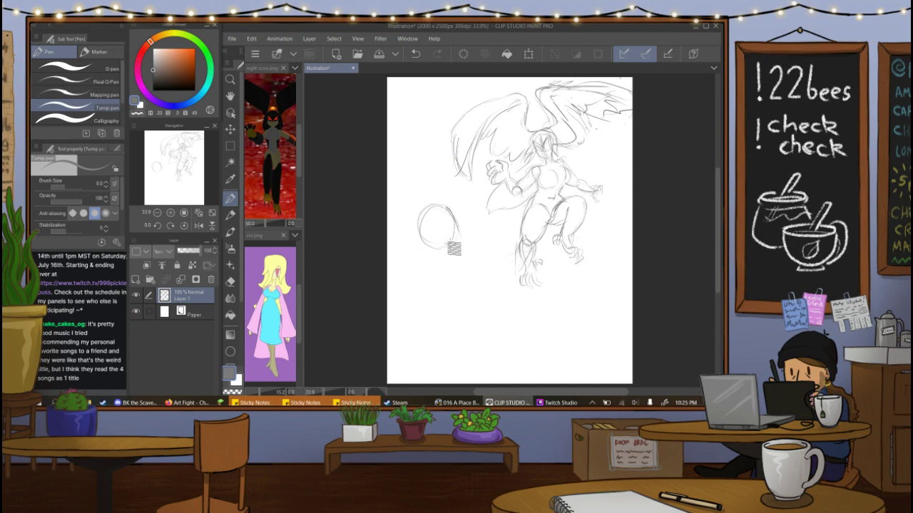
left_click_drag(440, 235, 459, 241)
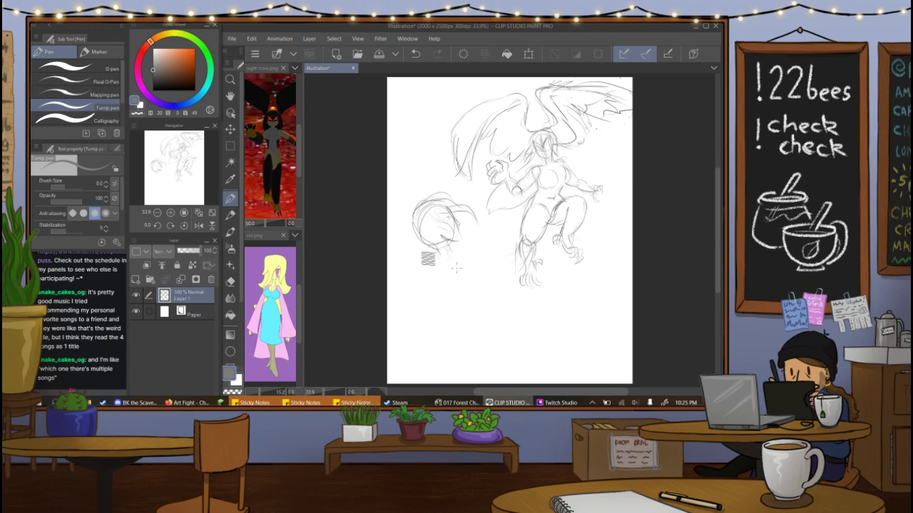
key("e")
Lasso the second character's head sketch, cut and paste it onto its own layer, and clear the selection.
left_click(229, 146)
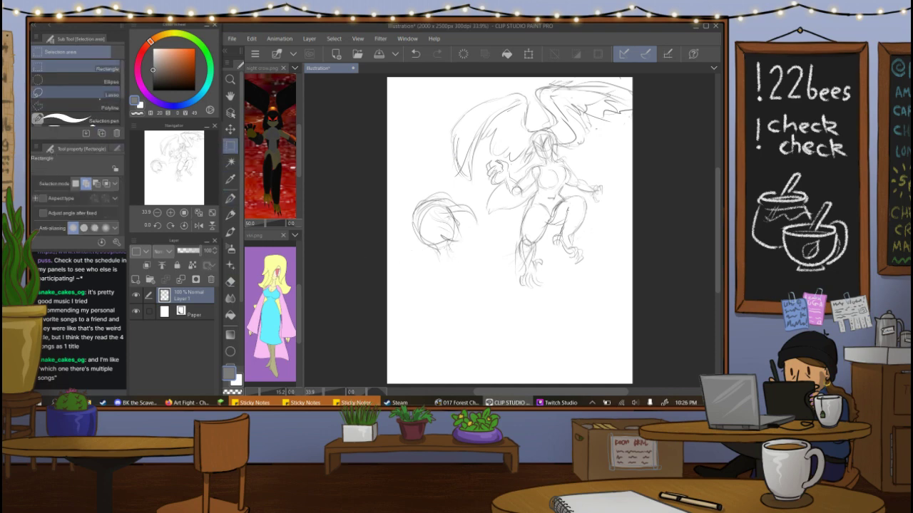
left_click(79, 94)
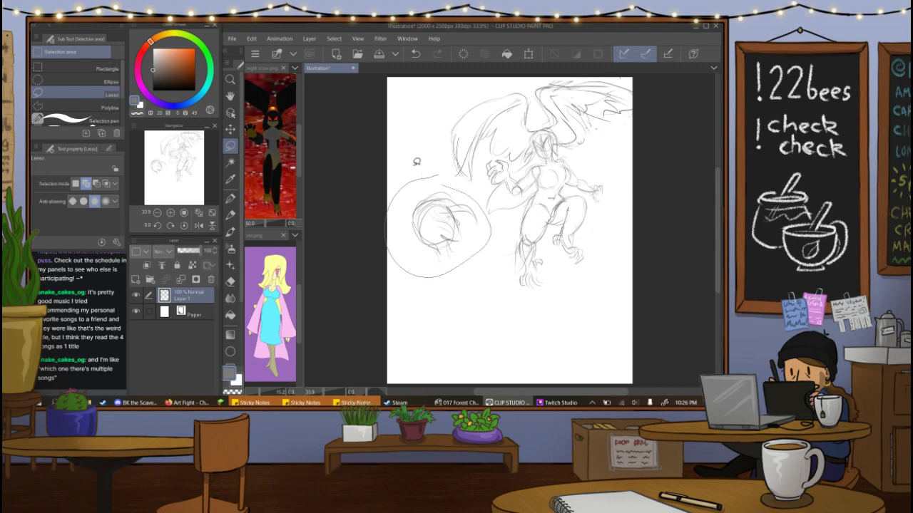
left_click_drag(417, 162, 422, 171)
left_click(267, 38)
mouse_move(254, 39)
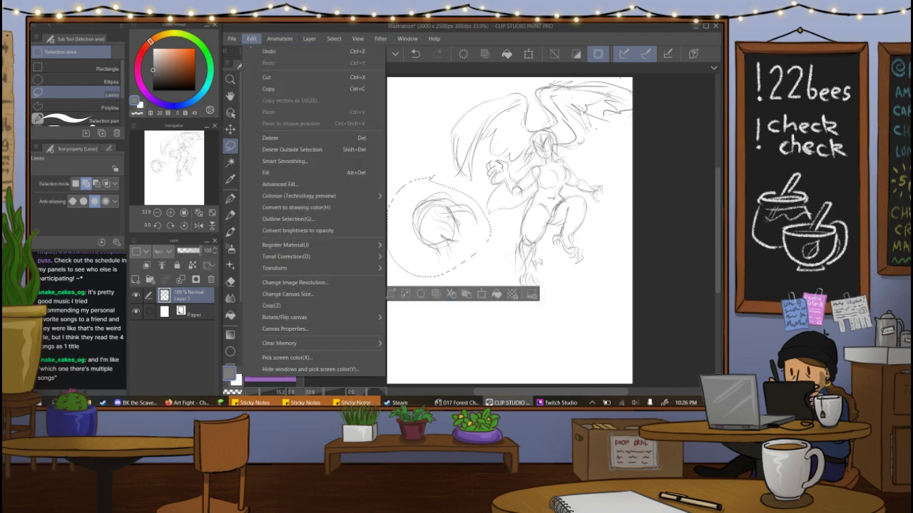
left_click(266, 77)
left_click(252, 38)
left_click(268, 112)
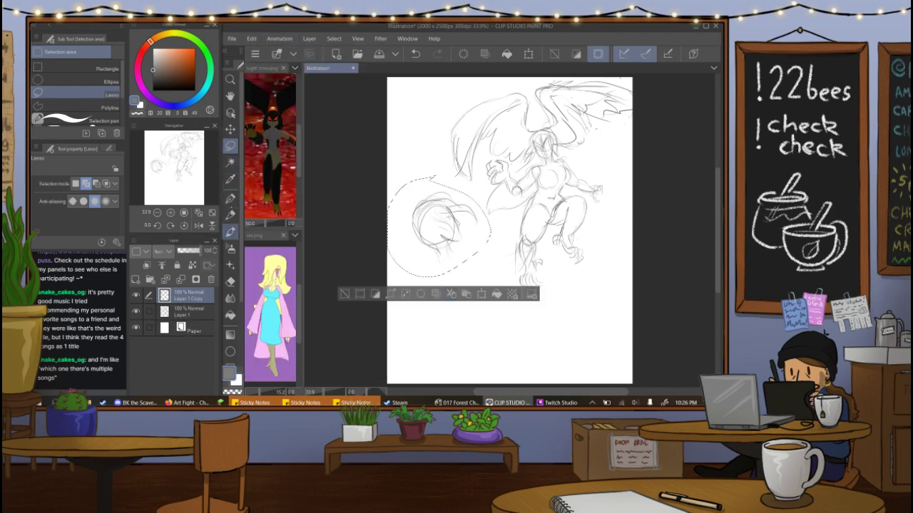
left_click(230, 198)
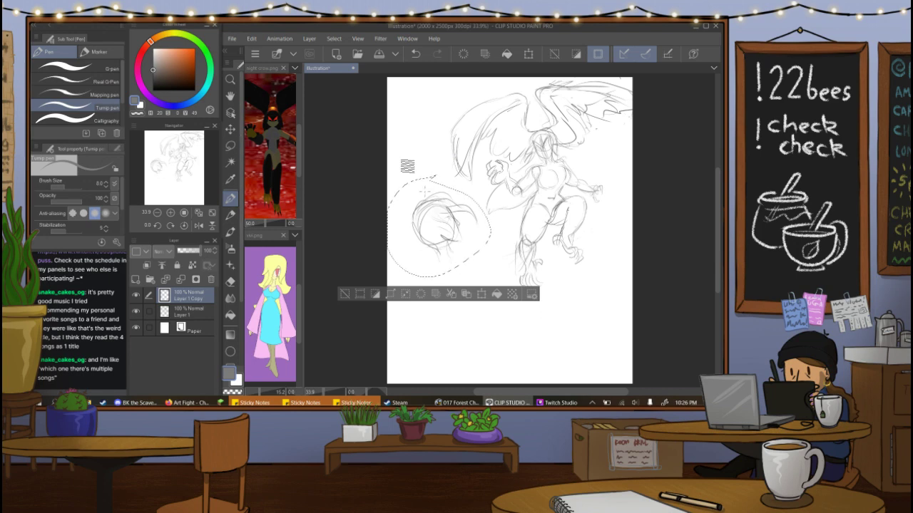
left_click(334, 39)
left_click(360, 63)
key("ctrl+d")
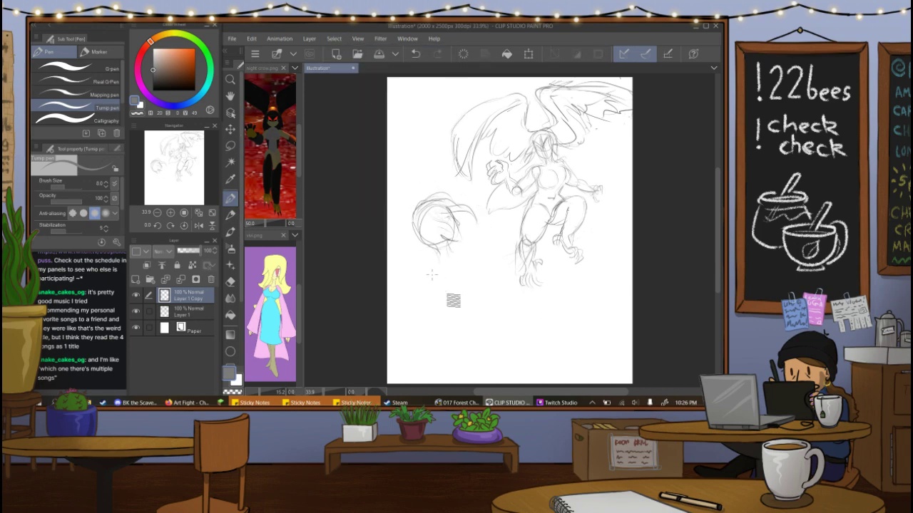
Sketch the second character's rounded torso below the head and long hair flowing down the left side.
mouse_move(430, 274)
left_mouse_down()
mouse_move(465, 259)
mouse_move(479, 285)
mouse_move(481, 308)
mouse_move(465, 324)
mouse_move(442, 307)
left_mouse_up()
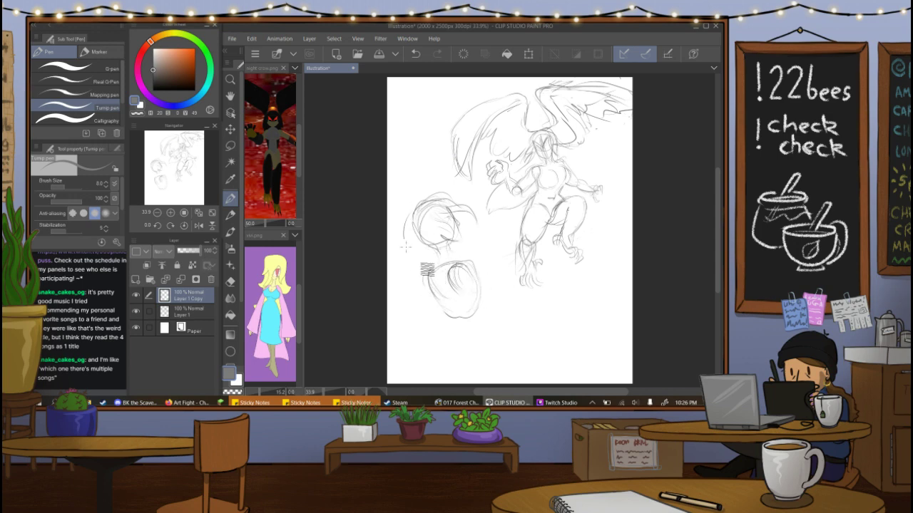
left_click_drag(400, 239, 405, 280)
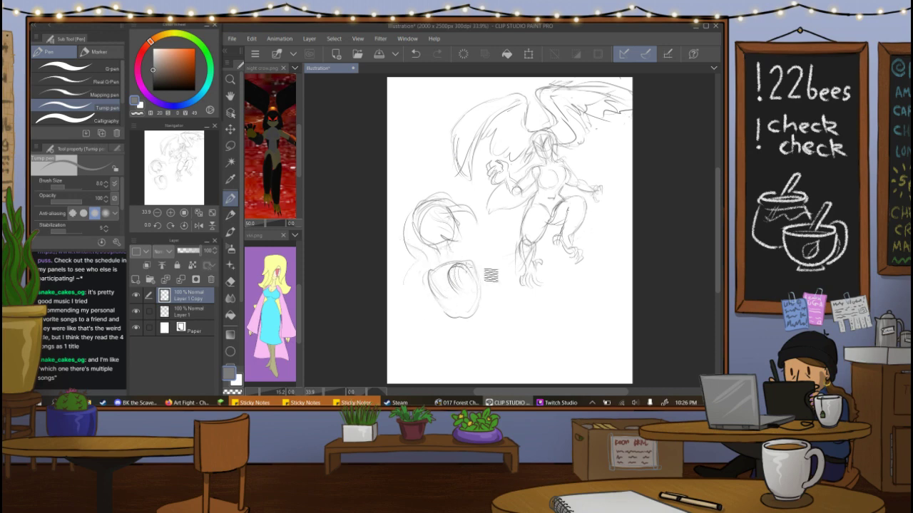
key("ctrl+z")
mouse_move(462, 261)
left_mouse_down()
mouse_move(492, 273)
mouse_move(488, 294)
left_mouse_up()
mouse_move(457, 261)
left_mouse_down()
mouse_move(493, 282)
mouse_move(487, 292)
mouse_move(473, 274)
mouse_move(488, 278)
mouse_move(444, 298)
left_mouse_up()
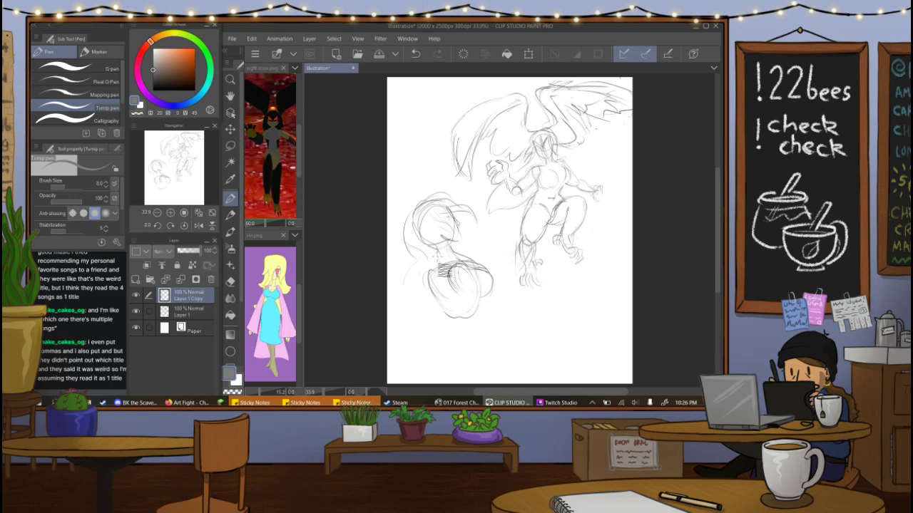
Refine the second character's torso lines and sketch a forearm reaching toward the winged figure with an open hand.
key("ctrl+z")
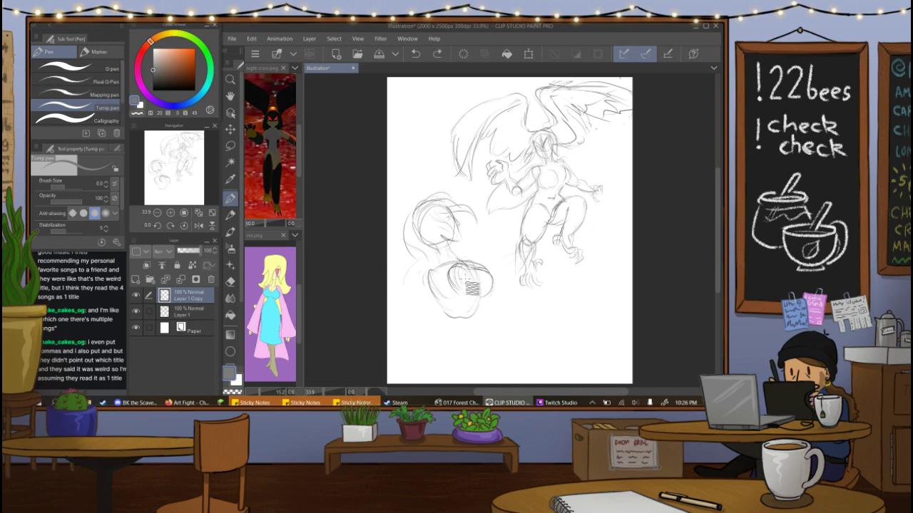
mouse_move(454, 254)
left_mouse_down()
mouse_move(471, 272)
mouse_move(438, 270)
mouse_move(430, 294)
left_mouse_up()
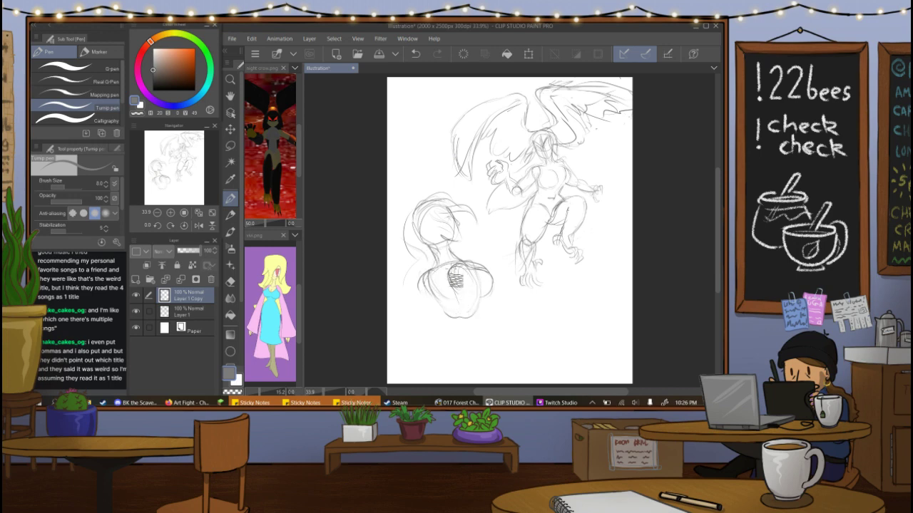
mouse_move(463, 312)
left_mouse_down()
mouse_move(472, 334)
mouse_move(464, 327)
mouse_move(510, 320)
mouse_move(474, 282)
mouse_move(500, 318)
left_mouse_up()
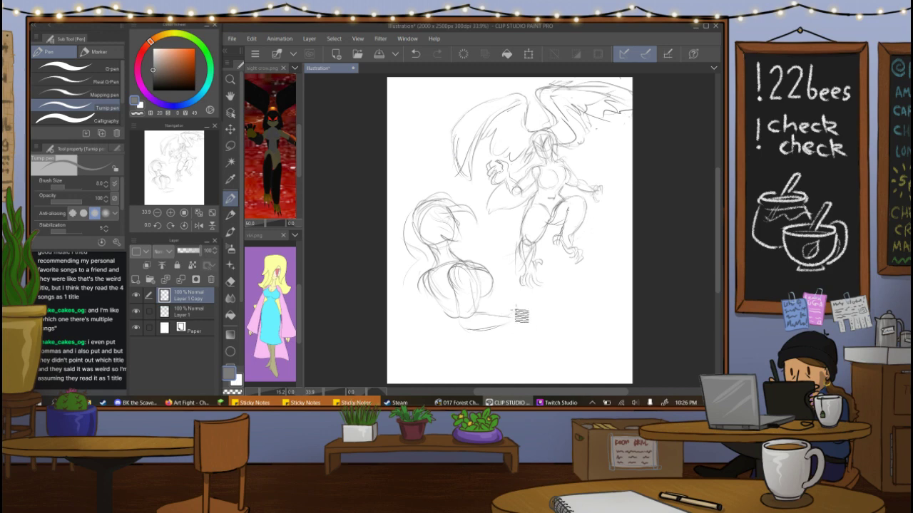
left_click_drag(510, 314, 530, 293)
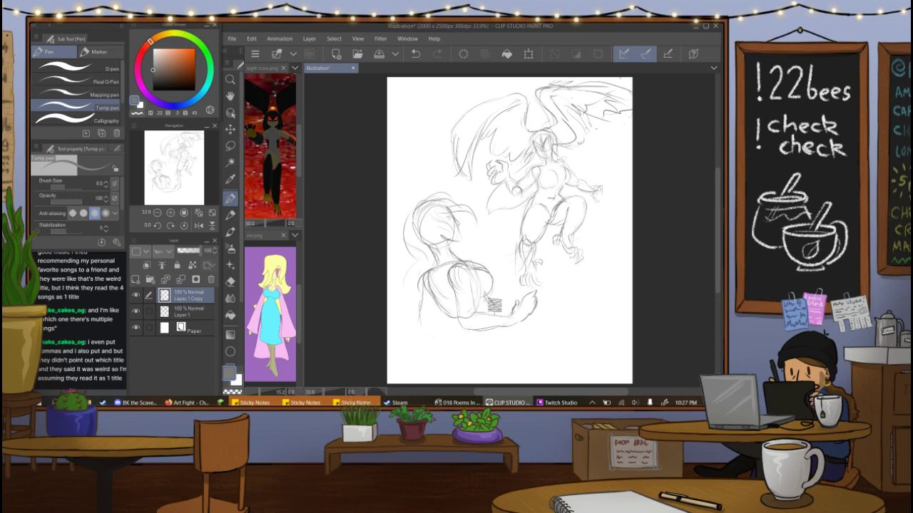
left_click_drag(452, 325, 451, 354)
Move the second character's layer up toward the winged figure, scale and rotate it slightly, and apply the transformation.
key("k")
left_click_drag(521, 278, 515, 240)
key("ctrl+t")
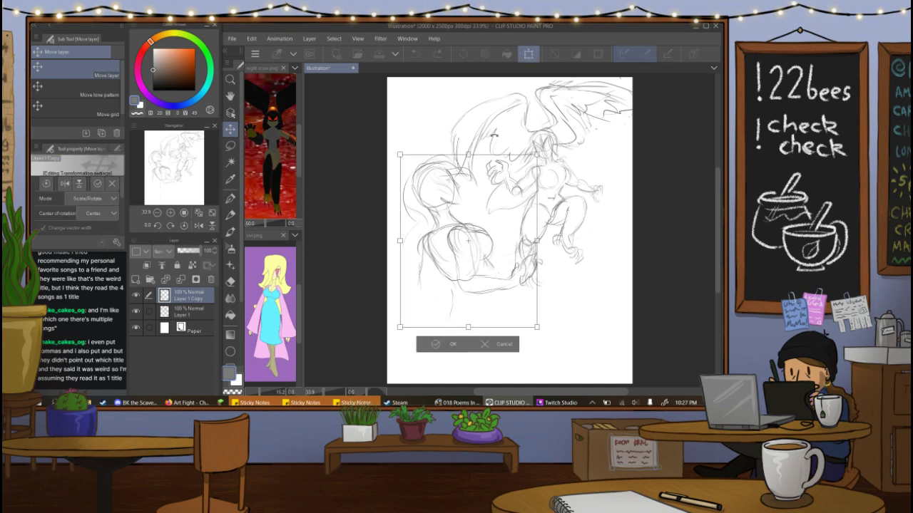
left_click_drag(538, 155, 532, 163)
left_click_drag(503, 222, 507, 208)
left_click(446, 331)
key("p")
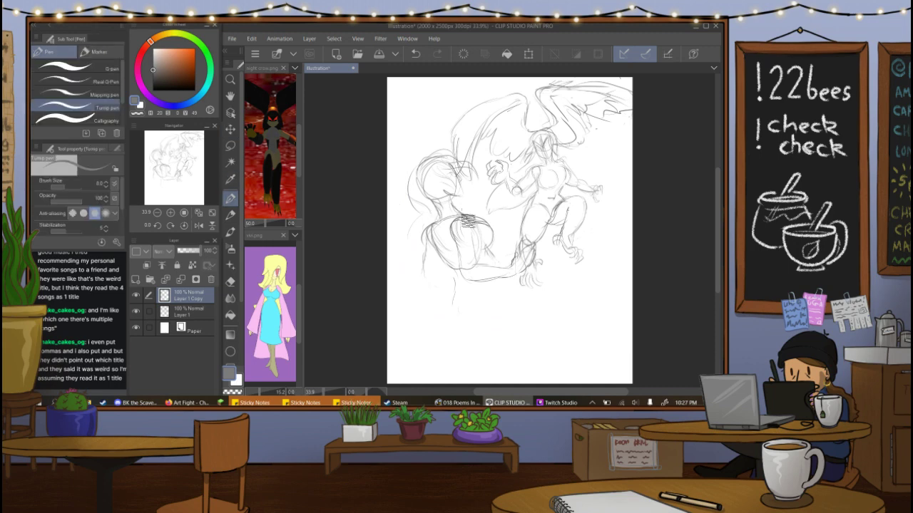
Enlarge the canvas to 2272 x 3088 px, adding room at the left and below the sketch.
left_click(157, 213)
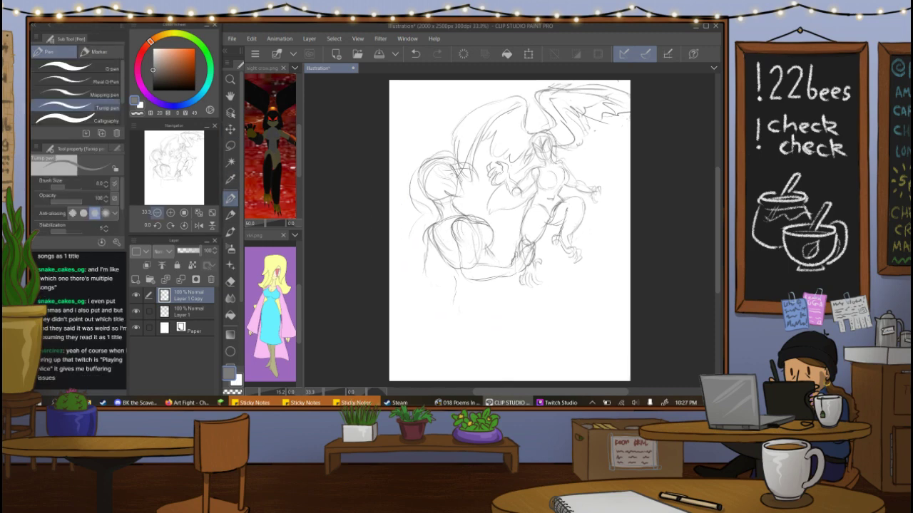
key("ctrl+minus")
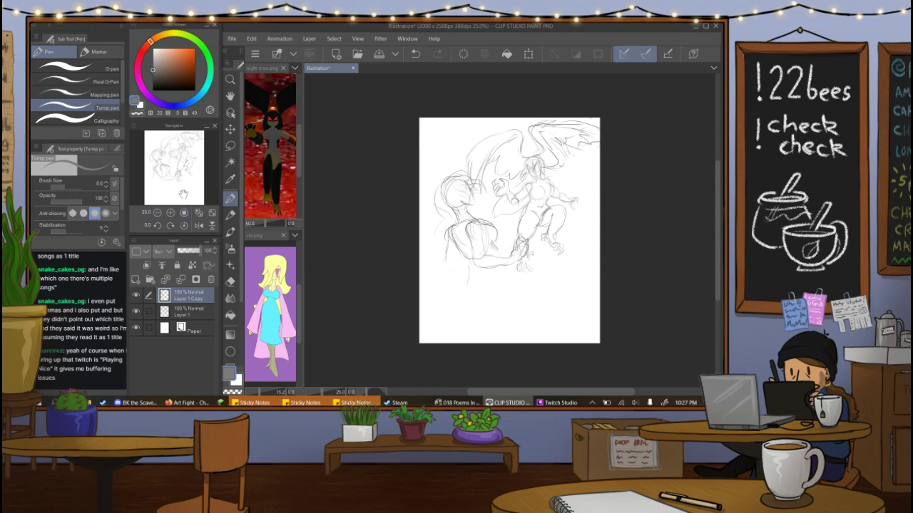
left_click_drag(180, 190, 180, 198)
left_click(251, 38)
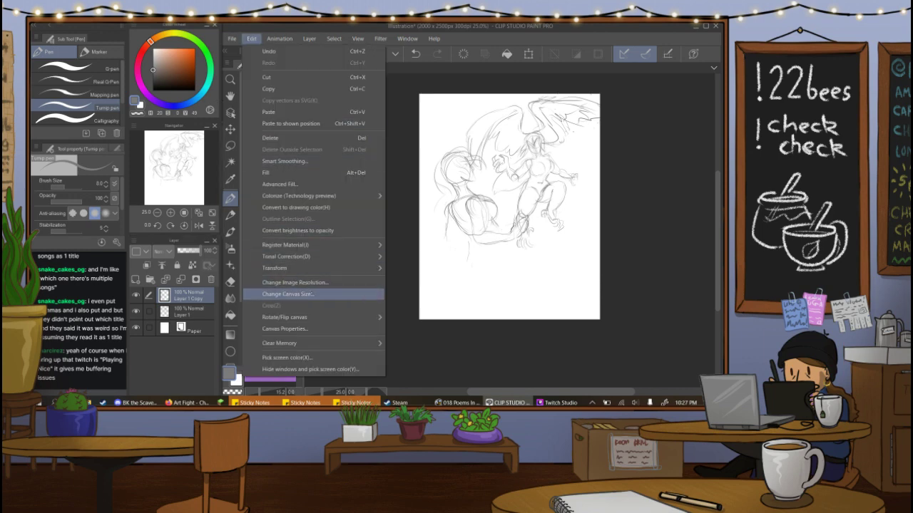
left_click(288, 294)
left_click_drag(418, 320, 394, 373)
left_click(319, 173)
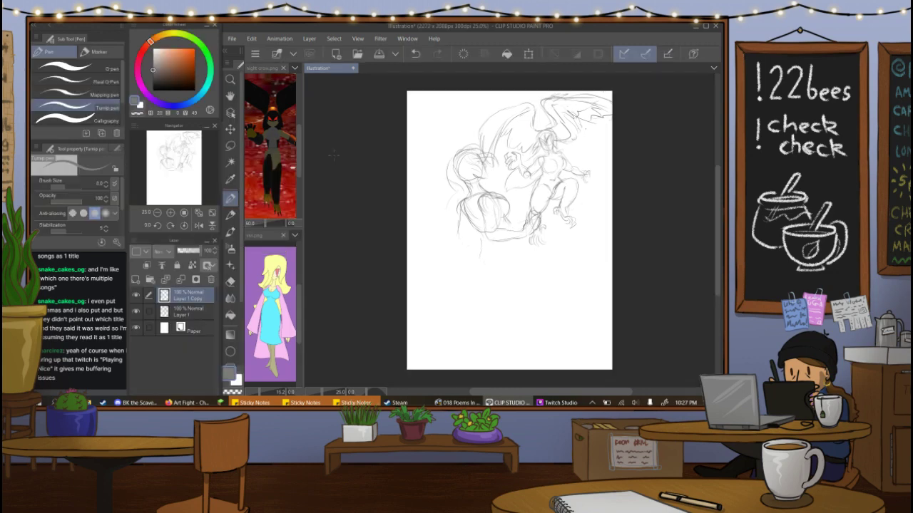
Move the second character's sketch left of the winged figure, tilt it slightly clockwise, and apply the transformation.
left_click(230, 129)
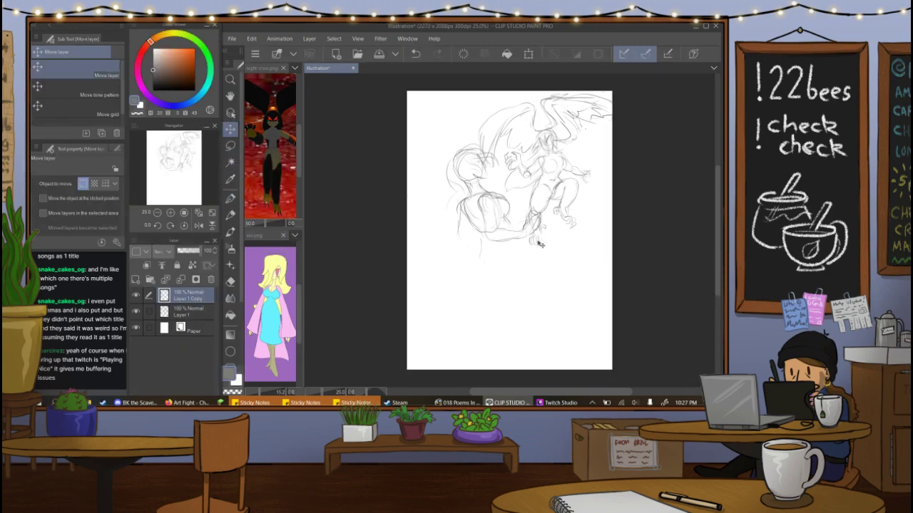
left_click_drag(540, 244, 525, 233)
left_click(528, 54)
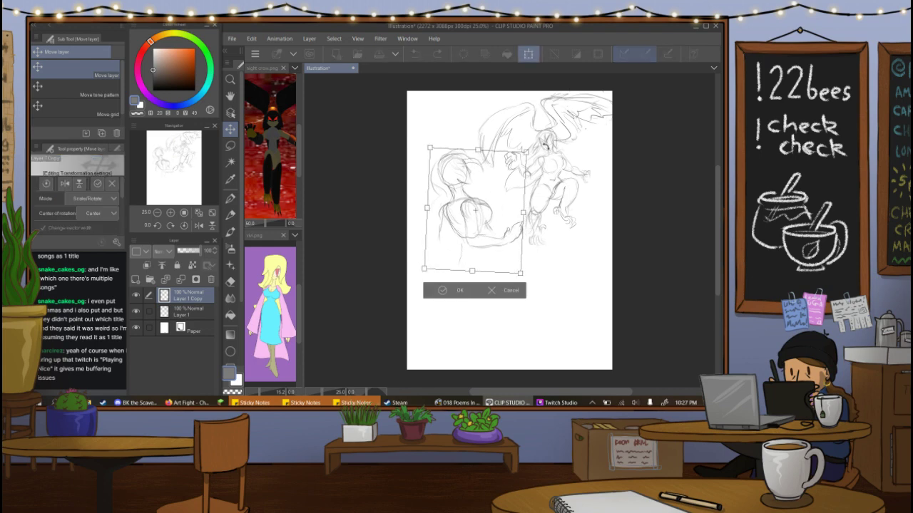
key("p")
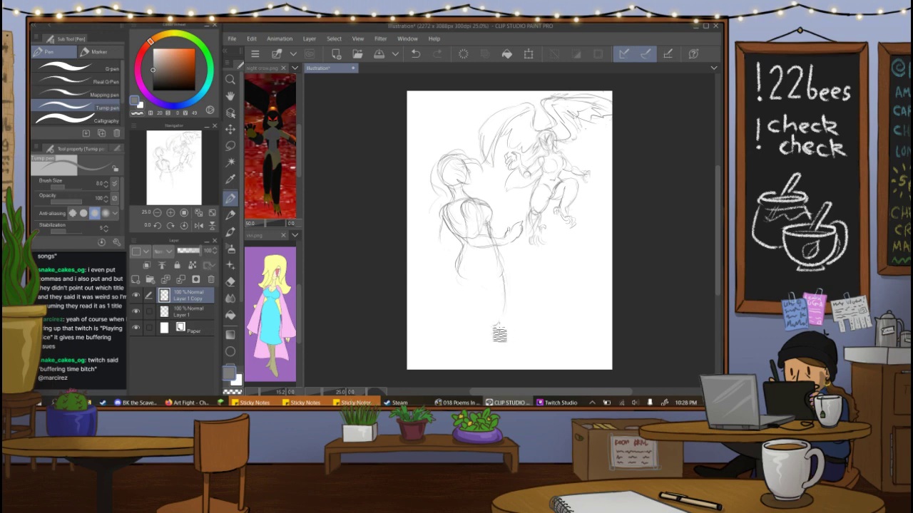
Sketch the second character's hips and thighs below the torso, and move the whole figure up.
mouse_move(469, 260)
left_mouse_down()
mouse_move(492, 330)
mouse_move(485, 320)
mouse_move(503, 313)
mouse_move(482, 348)
left_mouse_up()
left_click_drag(504, 314, 482, 348)
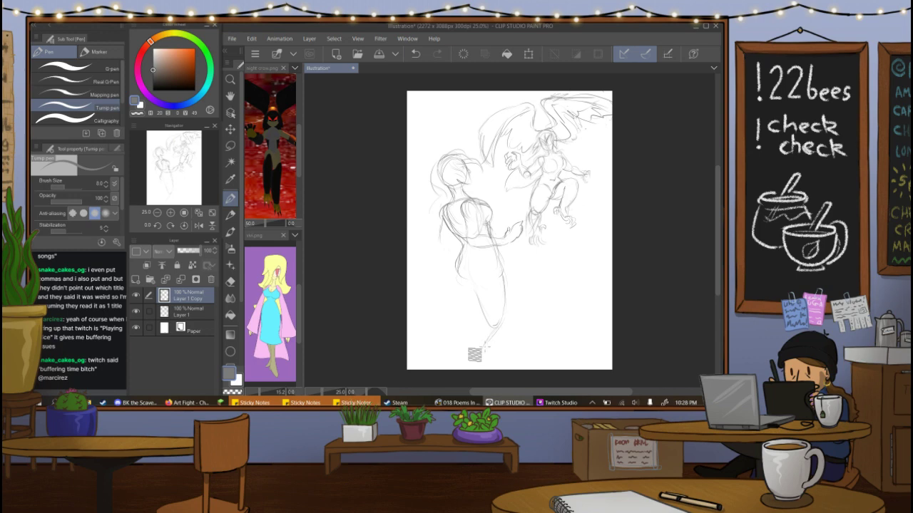
left_click_drag(461, 274, 473, 292)
left_click(231, 129)
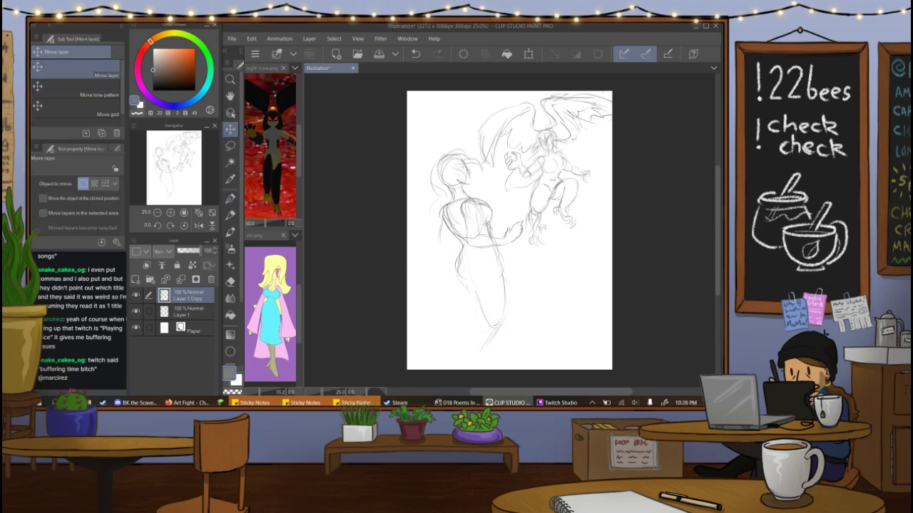
left_click_drag(476, 246, 475, 225)
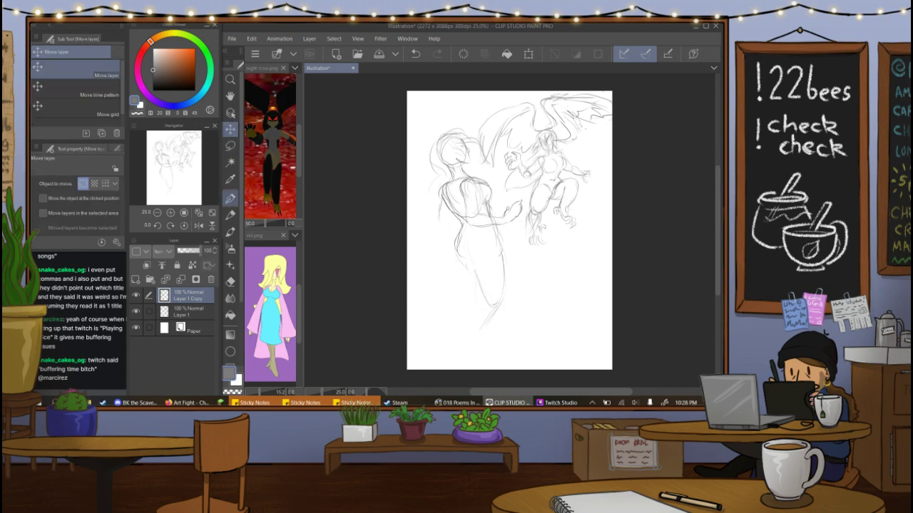
Sketch the second character's lower legs tapering down toward the feet, redrawing the back leg line.
key("p")
left_click_drag(501, 314, 465, 352)
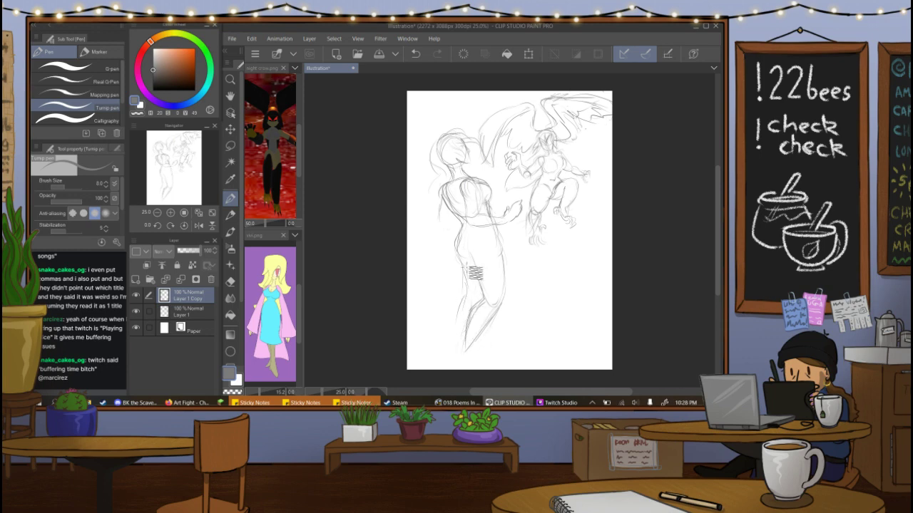
key("ctrl+z")
left_click_drag(461, 255, 468, 351)
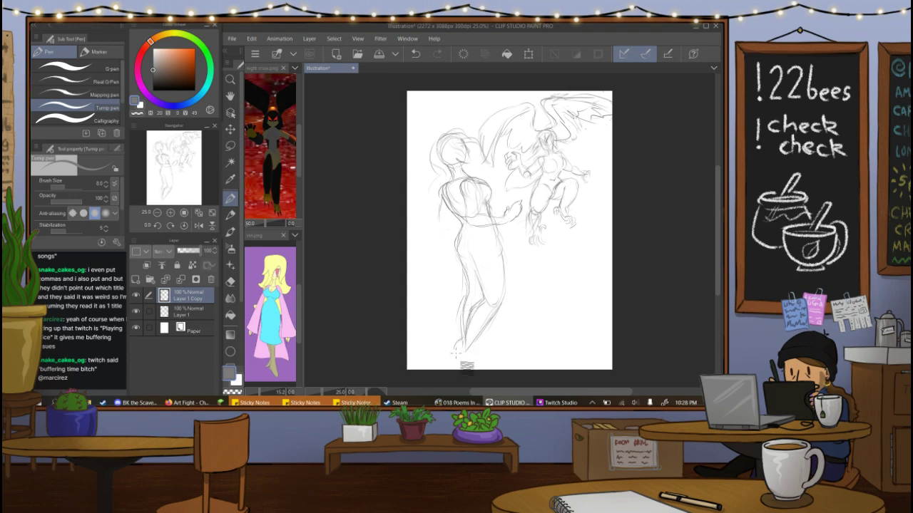
Rotate the second character's sketch slightly and shift it up, apply the transformation, and try out the feet.
left_click(527, 53)
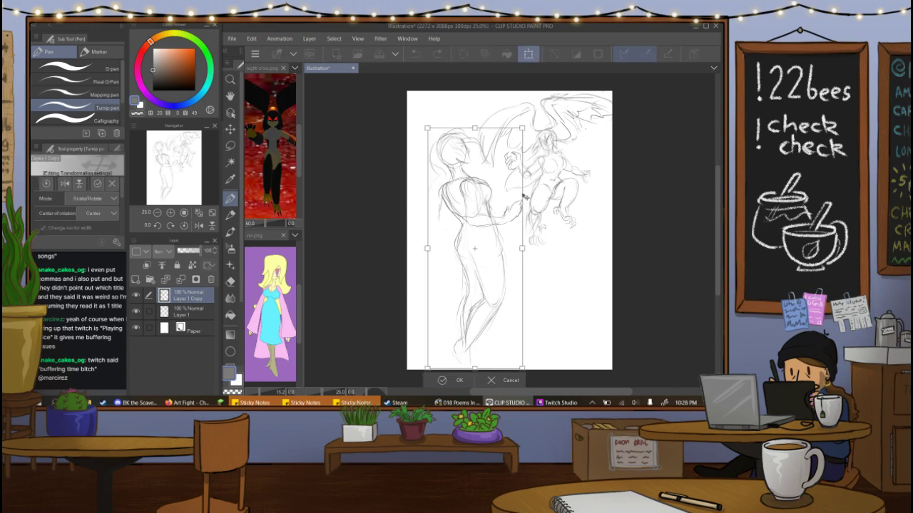
left_click_drag(523, 198, 527, 179)
left_click(449, 363)
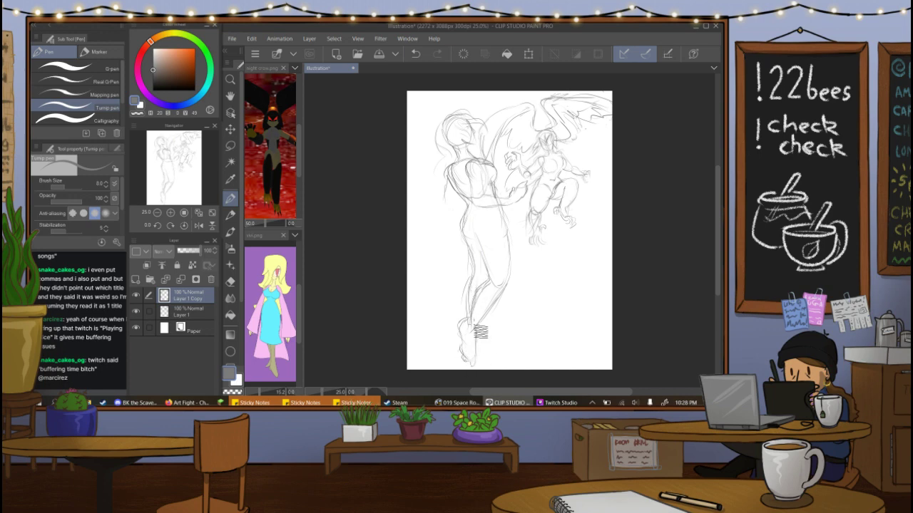
key("ctrl+z")
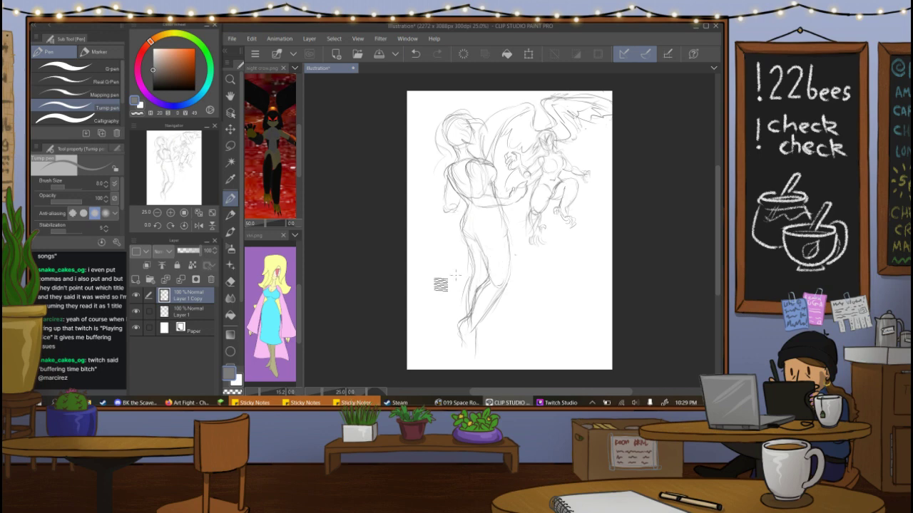
Delete the second character's sketch layer and add a new empty layer above the winged figure's layer.
left_click(211, 279)
left_click(135, 280)
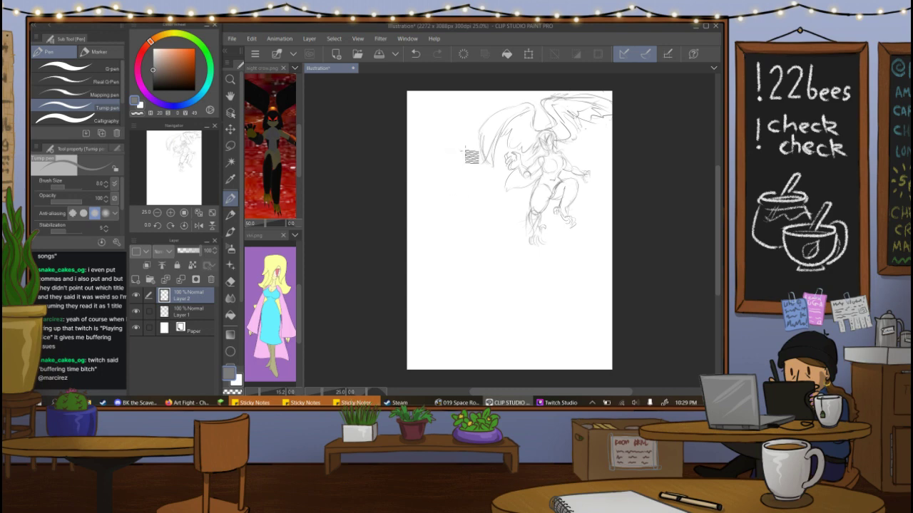
Sketch a new oval head and the curved back and chest lines for the second character, left of the winged figure.
left_click_drag(445, 187, 457, 147)
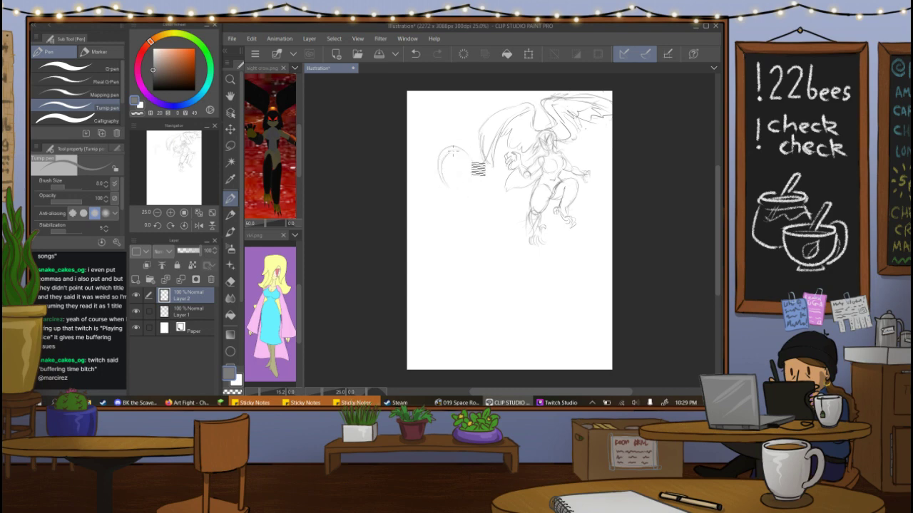
key("ctrl+z")
left_click_drag(463, 162, 464, 186)
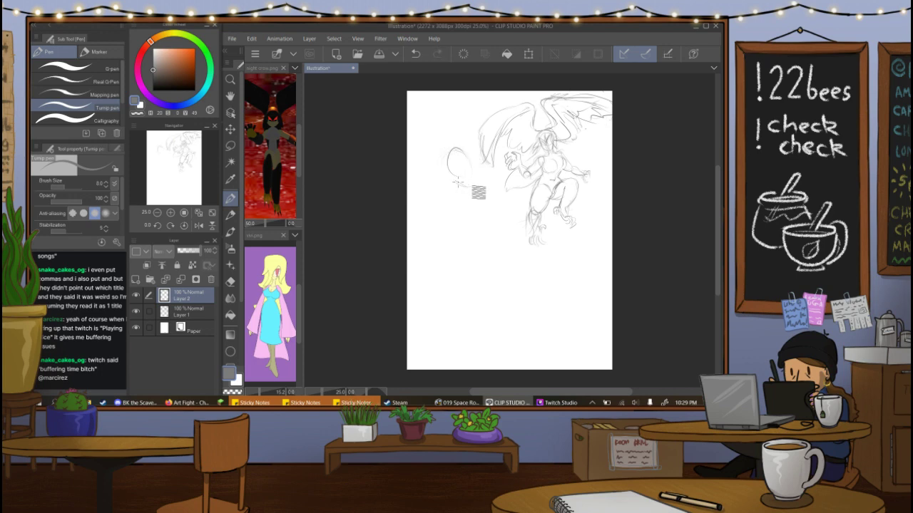
left_click_drag(448, 208, 478, 246)
left_click_drag(479, 205, 485, 246)
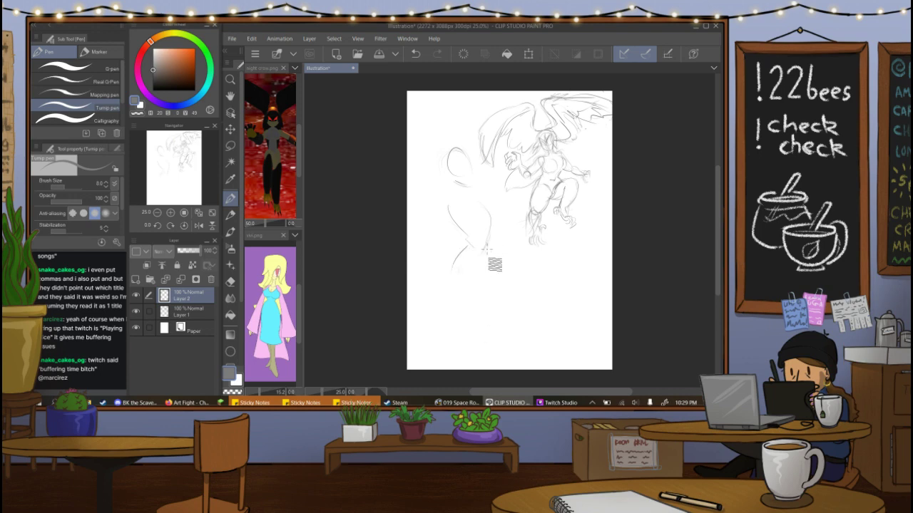
Sketch the second character's hips and legs, with a bent thigh and lower legs trailing down to the lower left.
left_click_drag(489, 258, 504, 326)
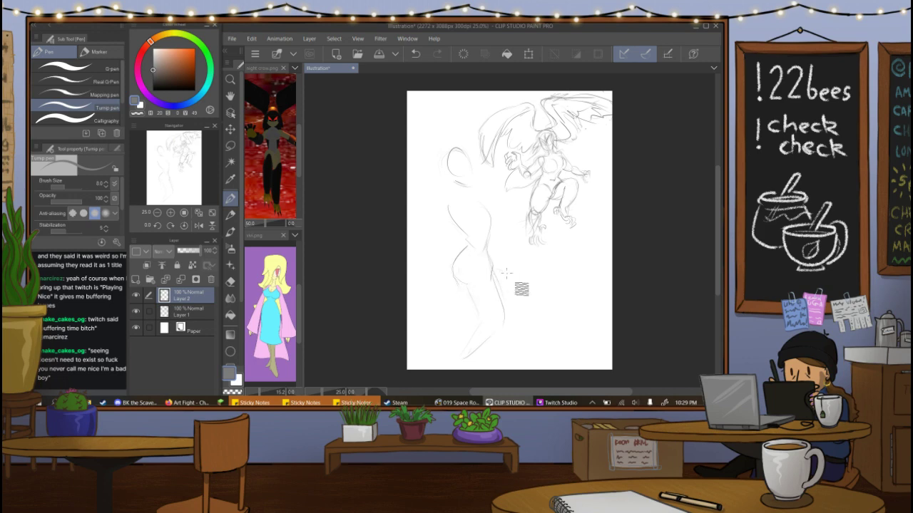
mouse_move(513, 281)
left_mouse_down()
mouse_move(506, 308)
mouse_move(512, 285)
mouse_move(494, 310)
mouse_move(509, 288)
mouse_move(469, 312)
mouse_move(476, 299)
mouse_move(466, 348)
left_mouse_up()
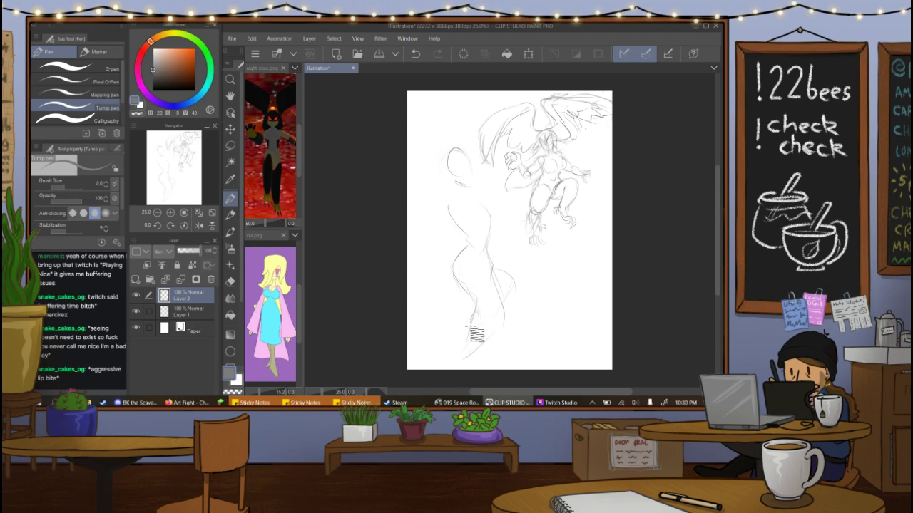
mouse_move(475, 316)
left_mouse_down()
mouse_move(460, 337)
mouse_move(498, 305)
mouse_move(502, 315)
mouse_move(492, 277)
left_mouse_up()
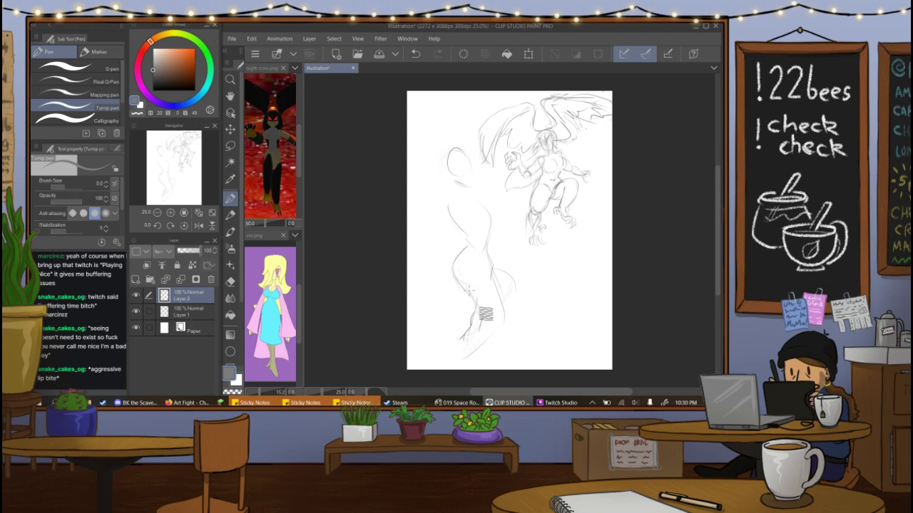
left_click_drag(480, 304, 468, 340)
Sketch the second character's shoulder and bent arm with the forearm crossing the waist.
left_click_drag(465, 202, 457, 210)
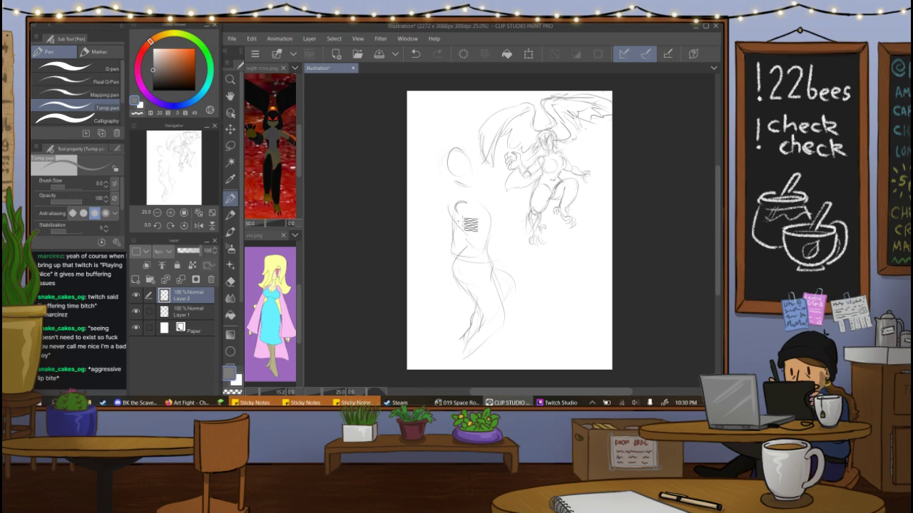
mouse_move(454, 220)
left_mouse_down()
mouse_move(457, 246)
mouse_move(493, 251)
left_mouse_up()
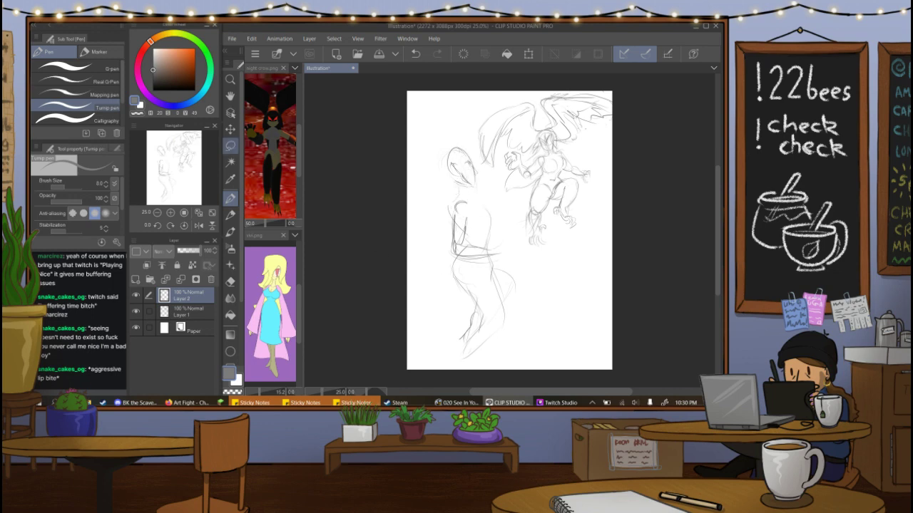
Lasso the second character's head, move it slightly down toward the body, and clear the selection.
key("m")
left_click_drag(447, 129, 449, 163)
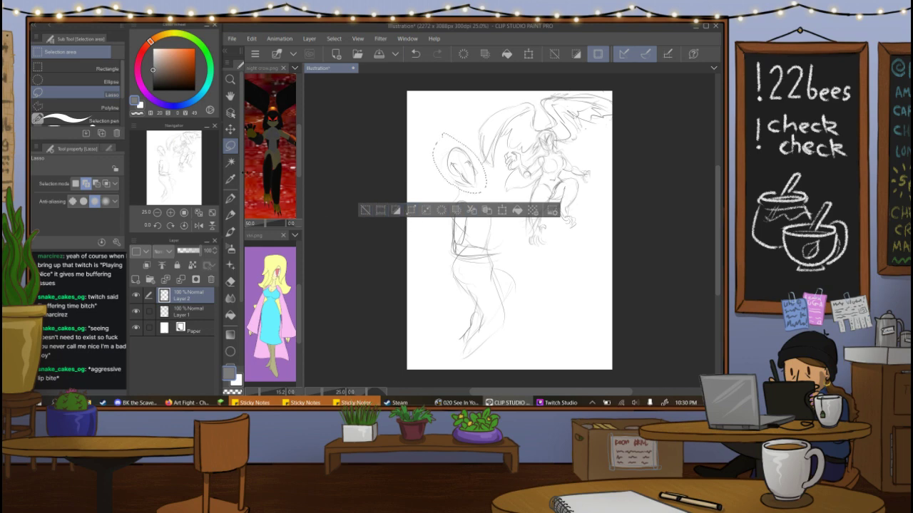
key("k")
left_click_drag(482, 184, 483, 189)
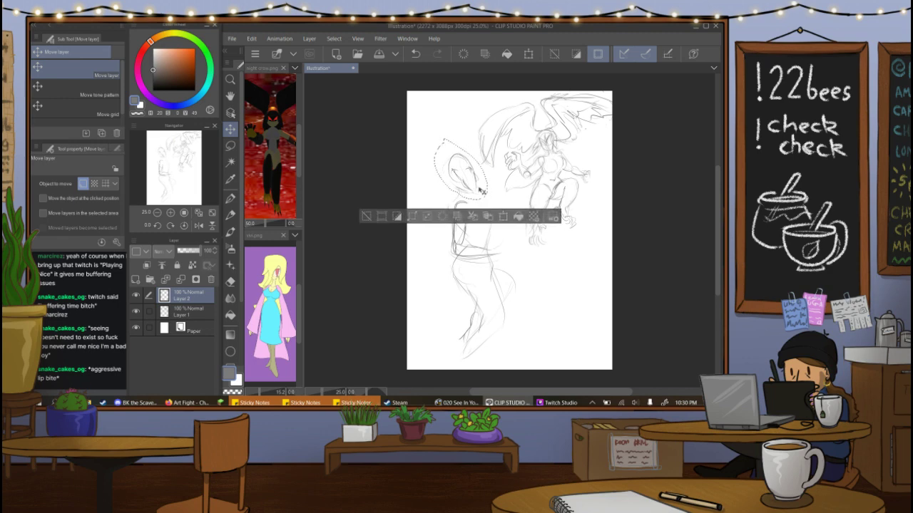
left_click(334, 38)
left_click(353, 63)
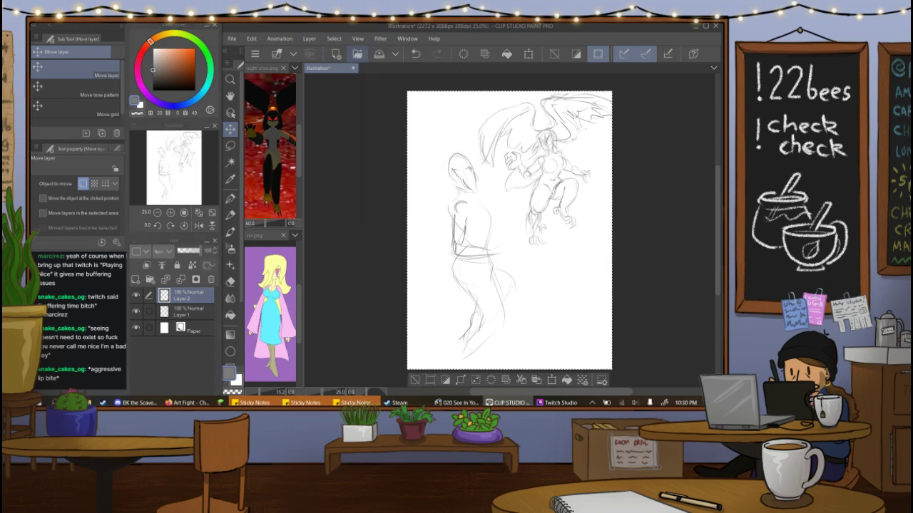
key("ctrl+o")
left_click(593, 26)
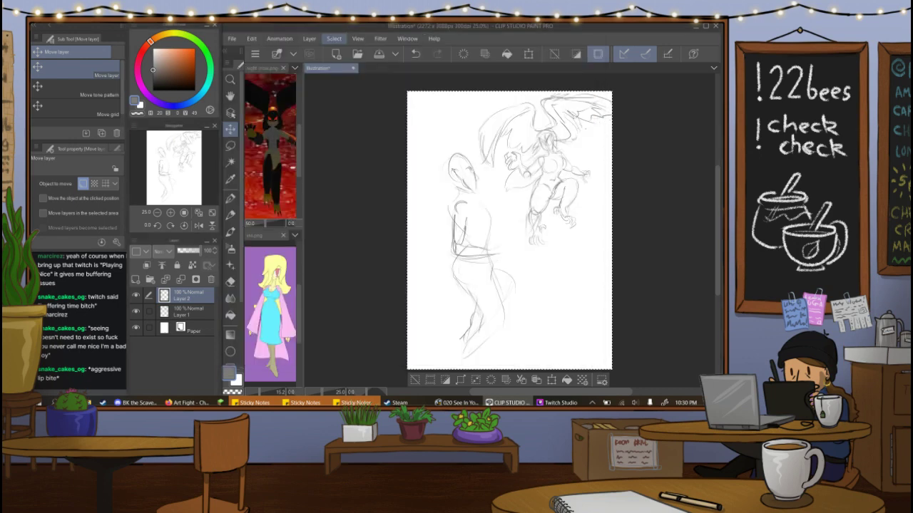
left_click(334, 38)
left_click(352, 62)
key("p")
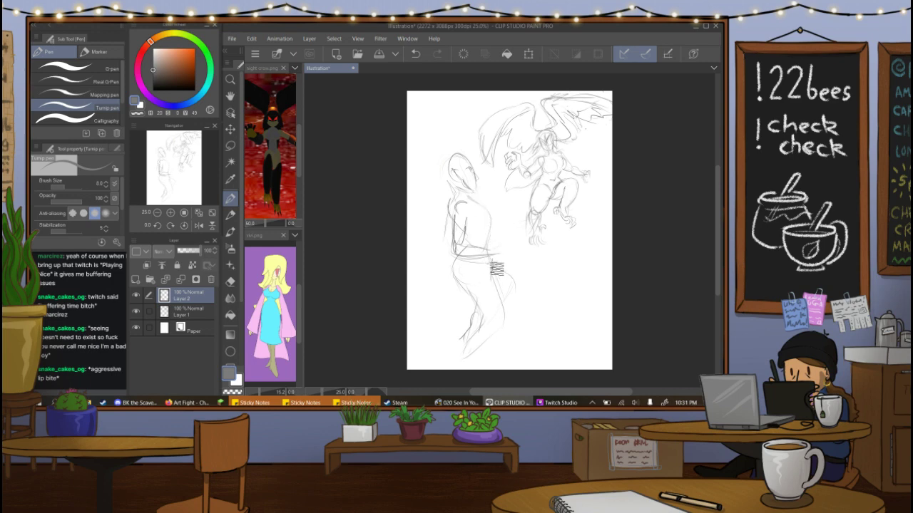
Sketch the second character's bent thigh and lower legs, and shift the whole figure slightly up and left.
mouse_move(490, 266)
left_mouse_down()
mouse_move(523, 284)
mouse_move(509, 278)
mouse_move(508, 314)
mouse_move(480, 318)
mouse_move(458, 336)
left_mouse_up()
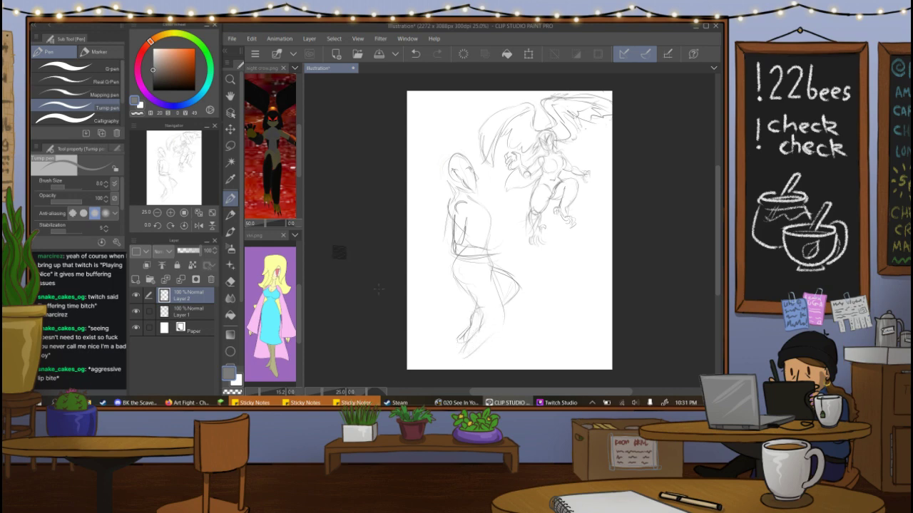
key("m")
left_click(230, 130)
mouse_move(529, 287)
left_mouse_down()
mouse_move(536, 284)
mouse_move(522, 266)
left_mouse_up()
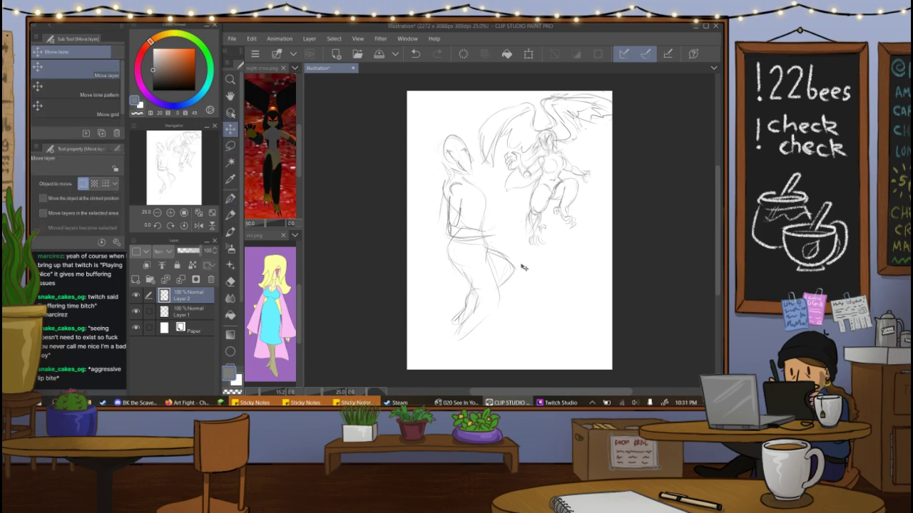
Sketch the second character's head curve, back arm, hands around a small orb, and lower leg extending toward the page's bottom edge.
left_click(234, 197)
mouse_move(462, 140)
left_mouse_down()
mouse_move(437, 163)
mouse_move(439, 138)
mouse_move(449, 164)
left_mouse_up()
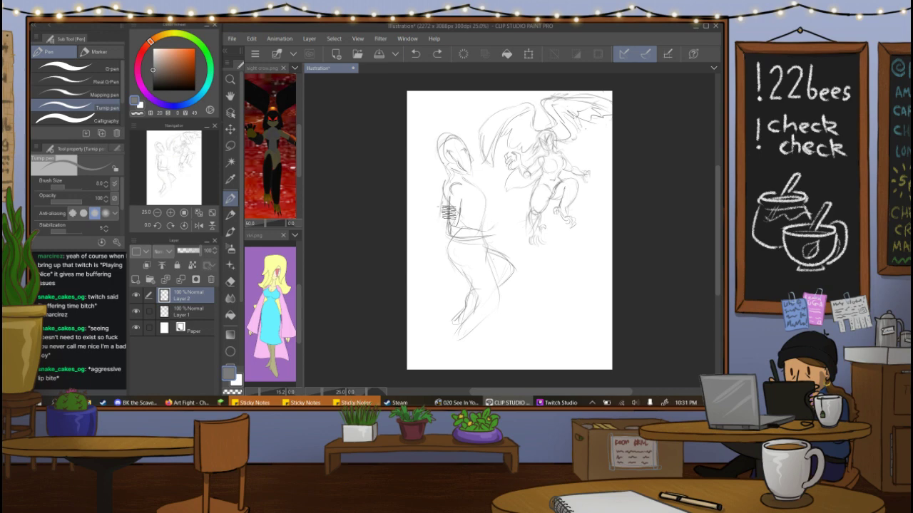
left_click_drag(442, 202, 449, 234)
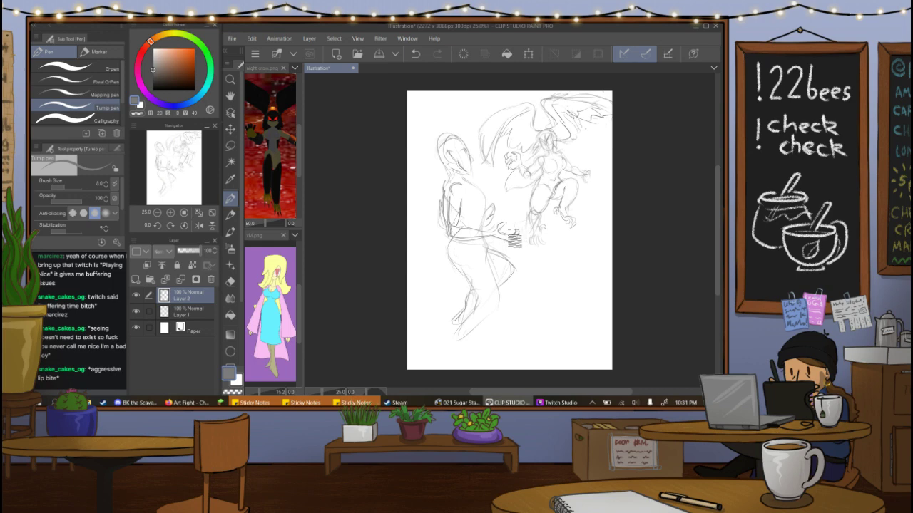
mouse_move(514, 236)
left_mouse_down()
mouse_move(518, 214)
mouse_move(503, 219)
mouse_move(515, 239)
mouse_move(507, 229)
left_mouse_up()
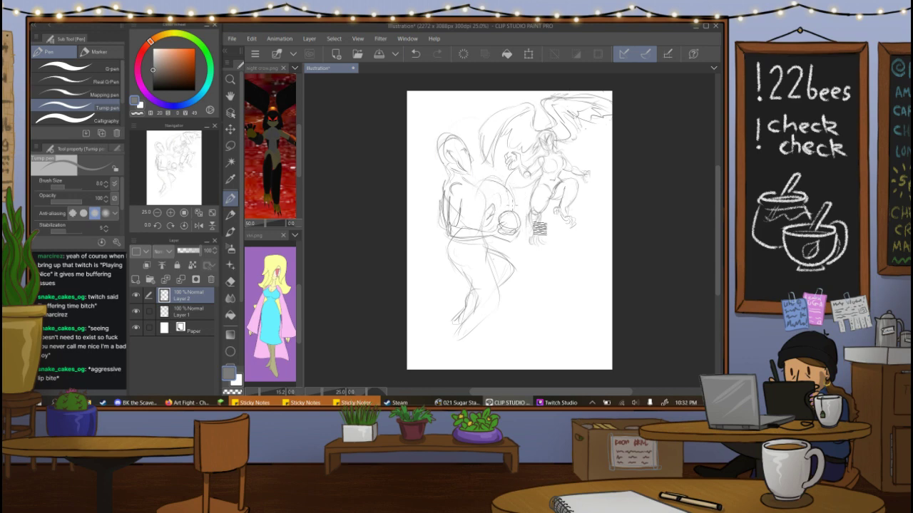
left_click_drag(534, 208, 537, 227)
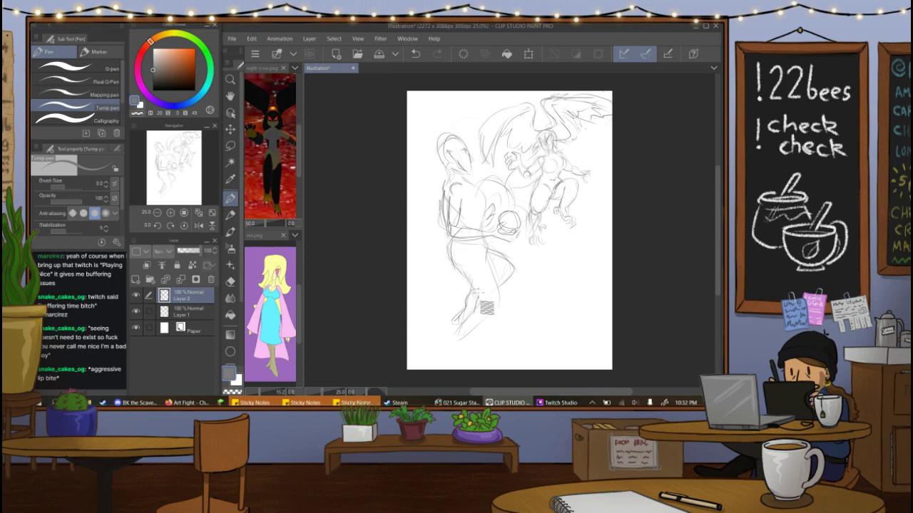
mouse_move(477, 299)
left_mouse_down()
mouse_move(465, 318)
mouse_move(506, 309)
mouse_move(444, 362)
left_mouse_up()
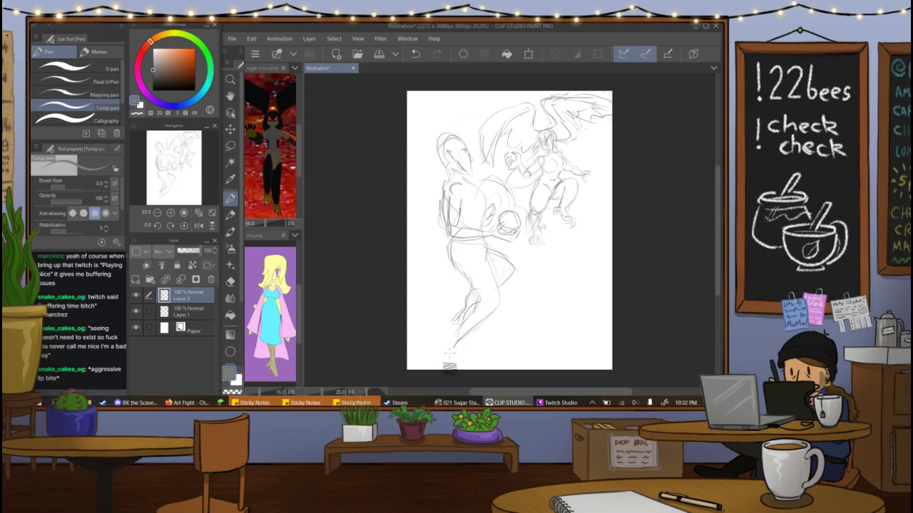
Tilt the second character's sketch counter-clockwise and reposition it beside the winged figure.
left_click(230, 129)
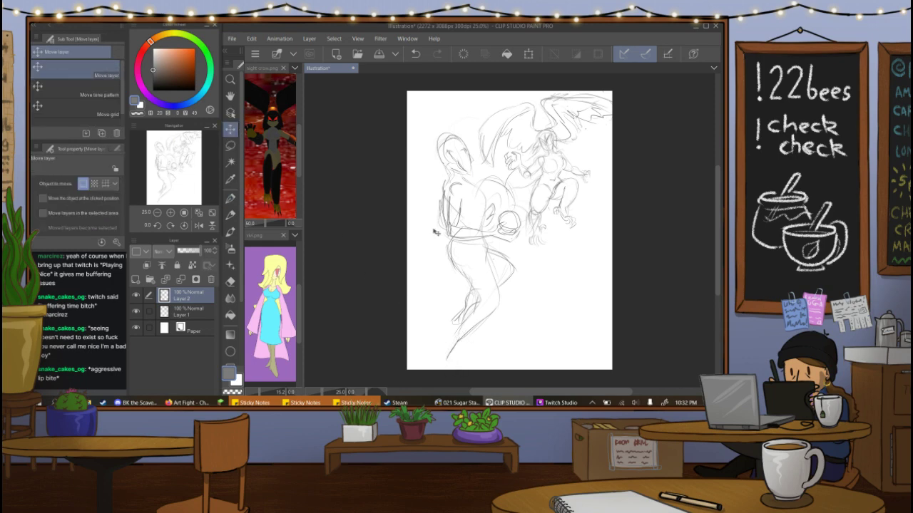
left_click_drag(528, 258, 521, 256)
left_click(528, 54)
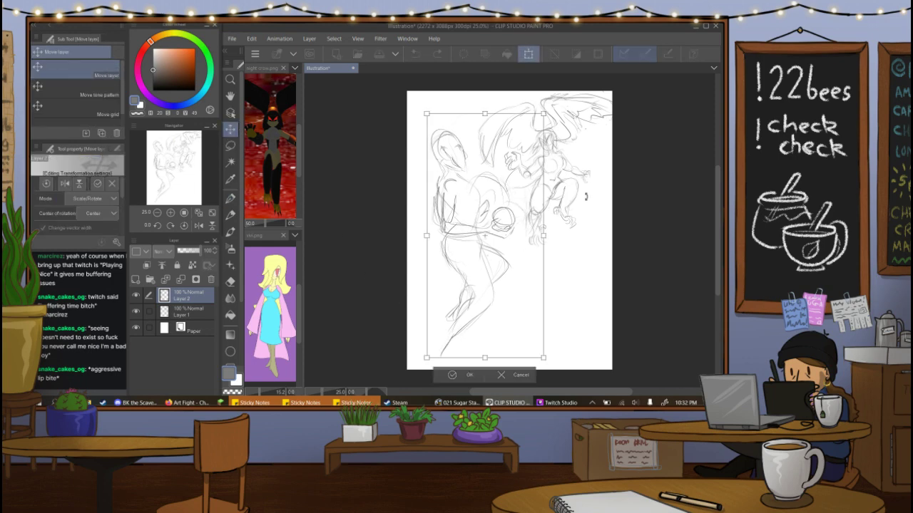
left_click_drag(587, 196, 583, 176)
left_click_drag(499, 258, 526, 263)
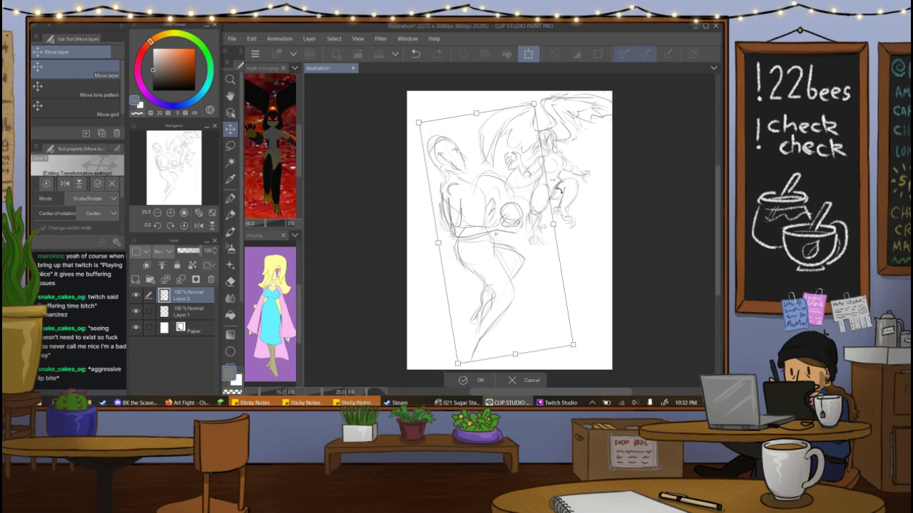
key("Return")
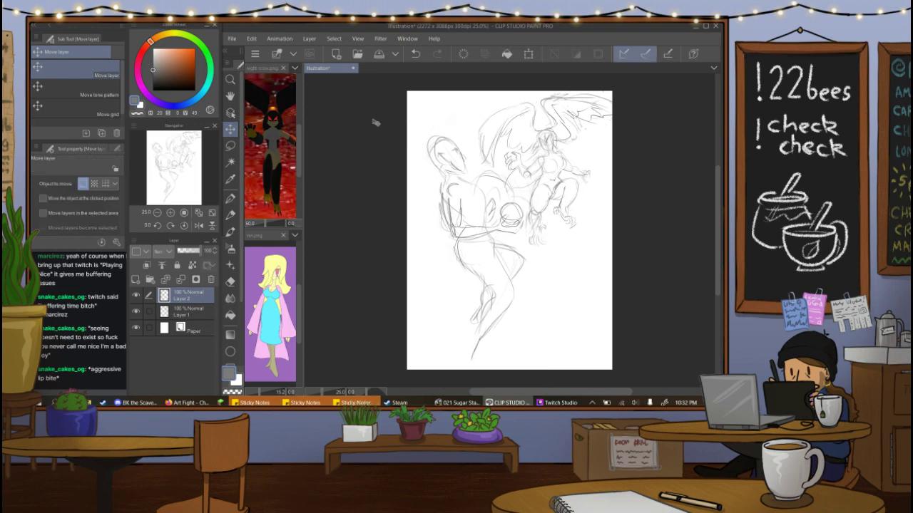
Sketch the second character's pointed foot at the end of the trailing leg.
left_click(231, 198)
left_click_drag(477, 326, 478, 371)
key("ctrl+z")
key("ctrl+z")
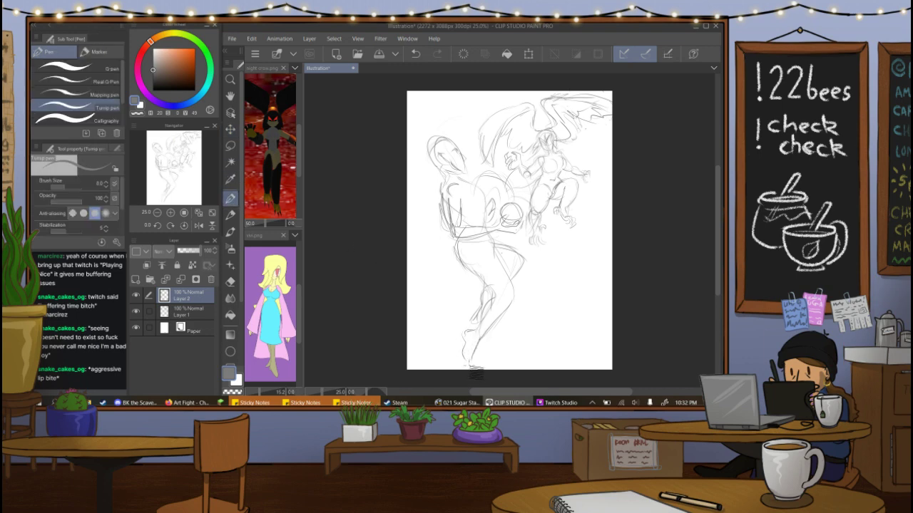
key("ctrl+z")
Sketch the second character's hairline and the hair sweeping over the head toward the winged figure.
left_click_drag(431, 152, 442, 167)
key("ctrl+z")
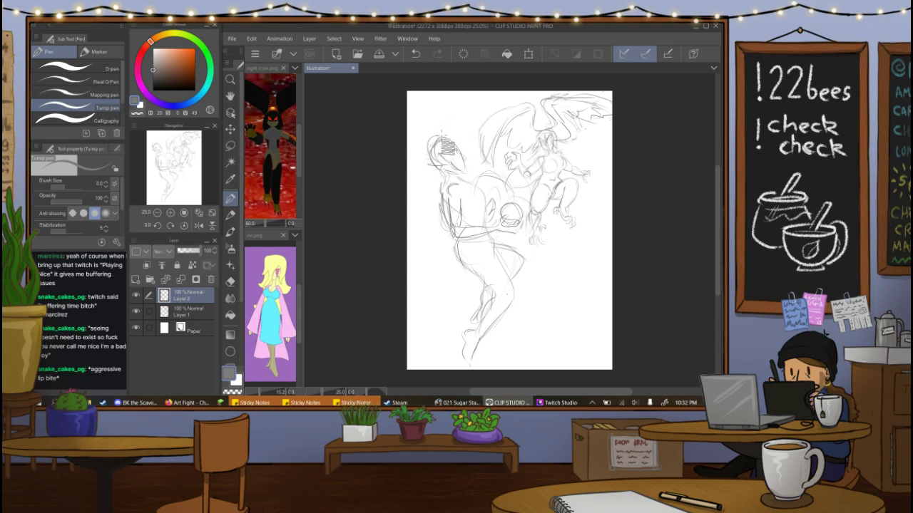
mouse_move(478, 139)
left_mouse_down()
mouse_move(457, 150)
mouse_move(499, 161)
mouse_move(441, 128)
mouse_move(453, 139)
mouse_move(420, 153)
mouse_move(443, 143)
mouse_move(431, 160)
mouse_move(460, 151)
mouse_move(452, 153)
mouse_move(476, 176)
mouse_move(449, 150)
mouse_move(476, 178)
mouse_move(474, 190)
mouse_move(455, 146)
mouse_move(453, 197)
left_mouse_up()
key("ctrl+z")
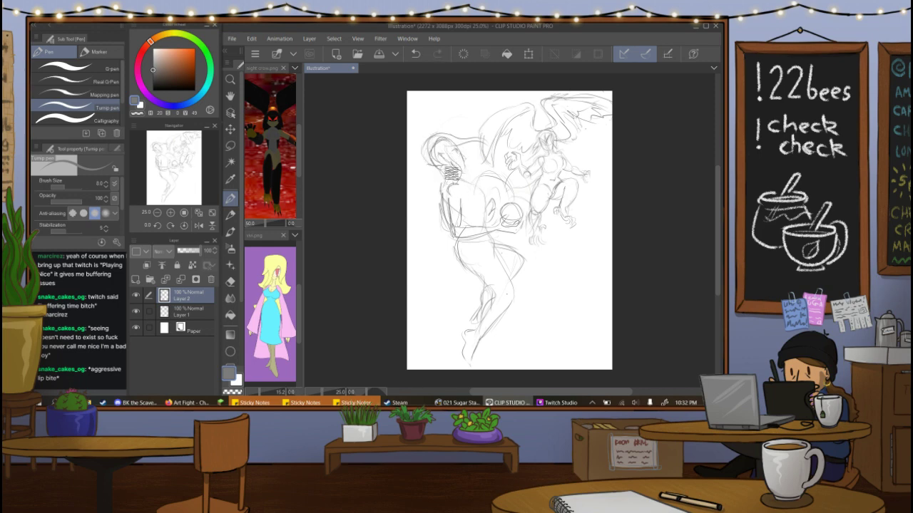
Sketch long wavy hair flowing down behind the second character's back, redrawing the strands that do not fit.
mouse_move(437, 142)
left_mouse_down()
mouse_move(432, 172)
mouse_move(440, 145)
mouse_move(429, 151)
mouse_move(432, 179)
mouse_move(435, 144)
mouse_move(437, 181)
mouse_move(424, 167)
mouse_move(445, 201)
left_mouse_up()
key("ctrl+z")
key("ctrl+z")
left_click_drag(422, 167, 438, 184)
key("ctrl+z")
left_click_drag(417, 227, 434, 241)
key("ctrl+z")
mouse_move(421, 198)
left_mouse_down()
mouse_move(412, 226)
mouse_move(422, 210)
mouse_move(429, 233)
mouse_move(418, 271)
left_mouse_up()
key("ctrl+z")
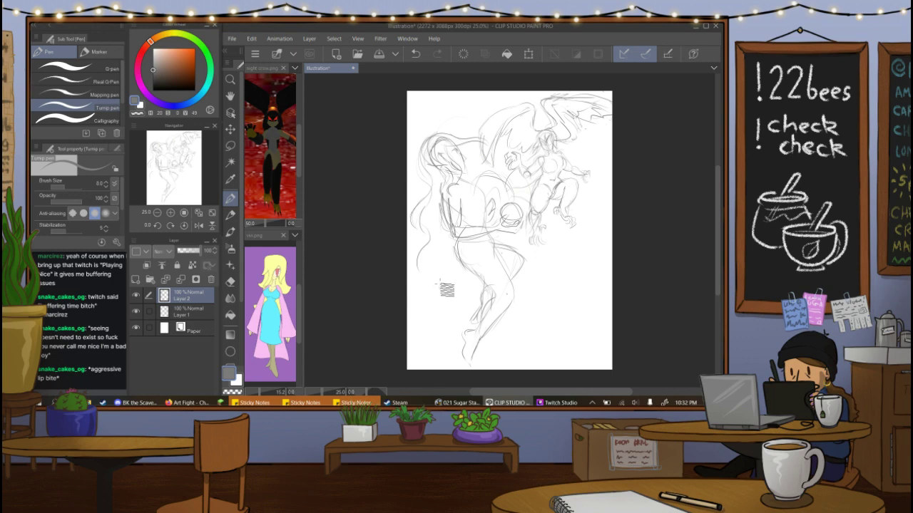
key("ctrl+z")
mouse_move(419, 227)
left_mouse_down()
mouse_move(430, 251)
mouse_move(414, 267)
mouse_move(448, 253)
left_mouse_up()
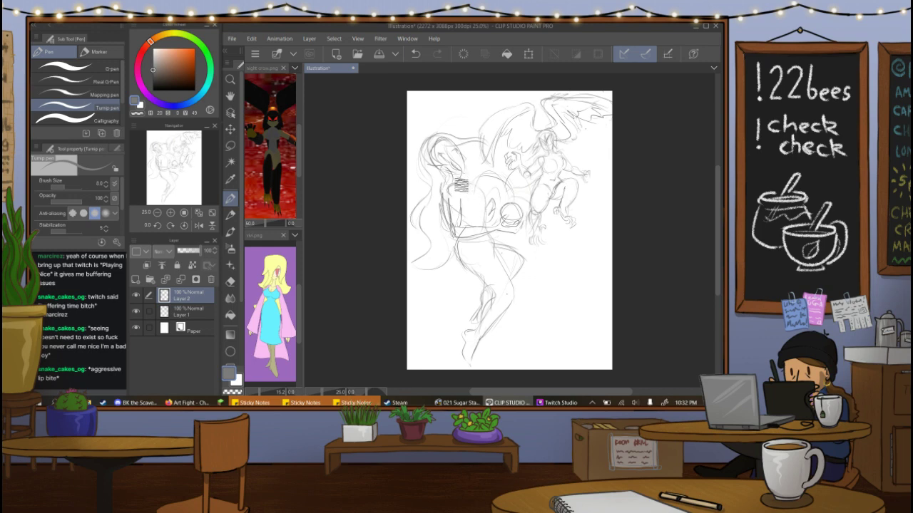
Refine the second character's torso, arm and waist, and sketch a cloth line sweeping down behind the legs.
key("ctrl+z")
mouse_move(457, 178)
left_mouse_down()
mouse_move(464, 203)
mouse_move(450, 236)
left_mouse_up()
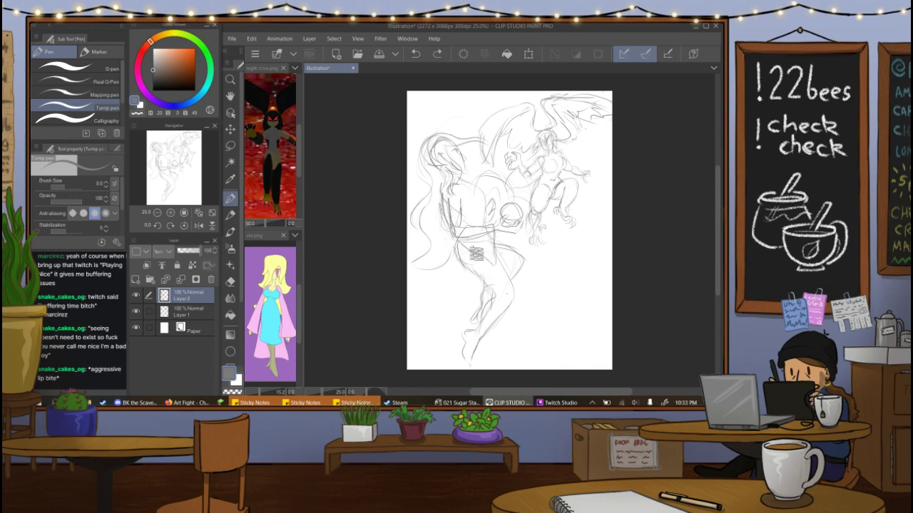
left_click_drag(454, 240, 454, 218)
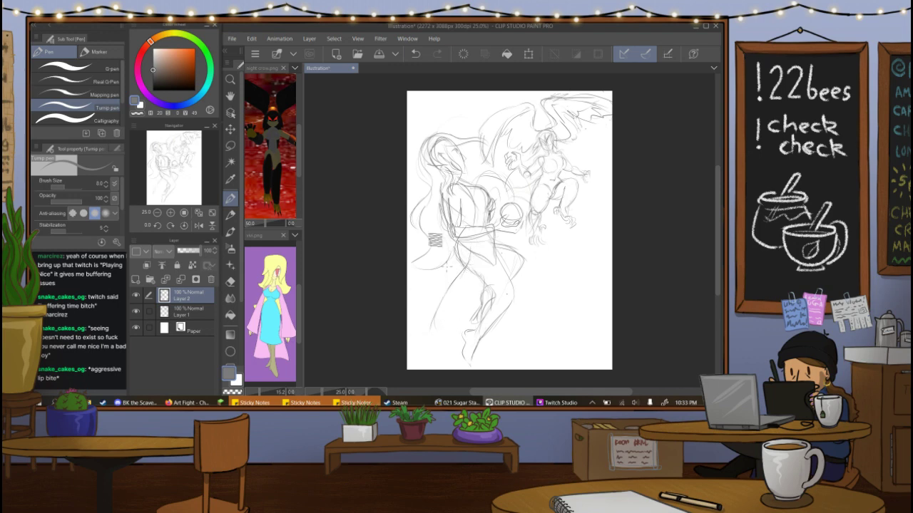
Scale the second character down slightly and move it right, closer to the winged figure.
left_click(529, 55)
left_click_drag(550, 118, 534, 144)
mouse_move(507, 213)
left_mouse_down()
mouse_move(524, 205)
mouse_move(537, 218)
left_mouse_up()
left_click_drag(552, 121, 545, 132)
left_click_drag(457, 286, 465, 278)
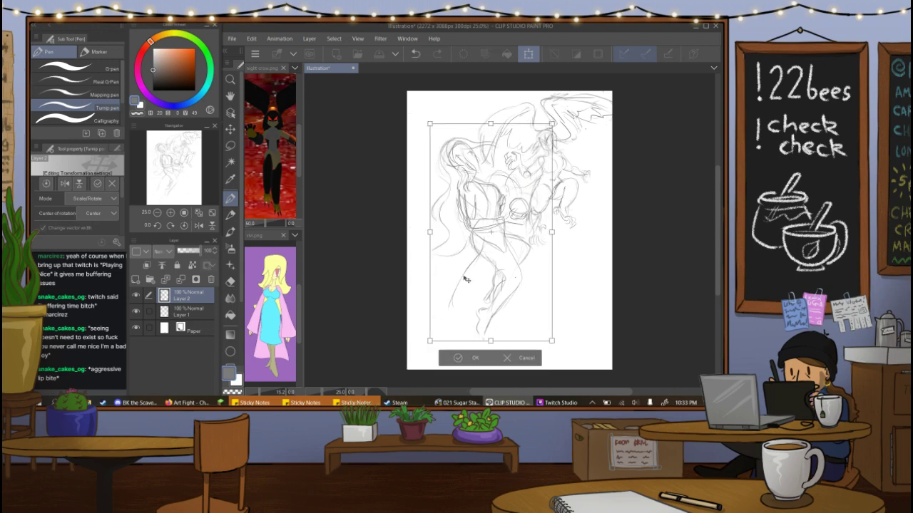
left_click(470, 357)
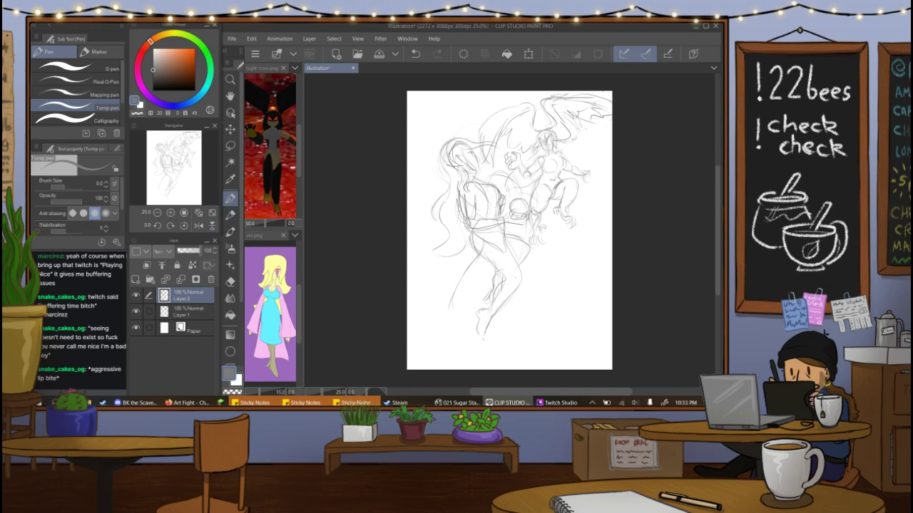
Sketch the flowing cloth behind the second character's legs, and refine the lower leg, foot and long wavy hair.
left_click_drag(452, 157, 462, 167)
mouse_move(423, 321)
left_mouse_down()
mouse_move(462, 321)
mouse_move(460, 314)
left_mouse_up()
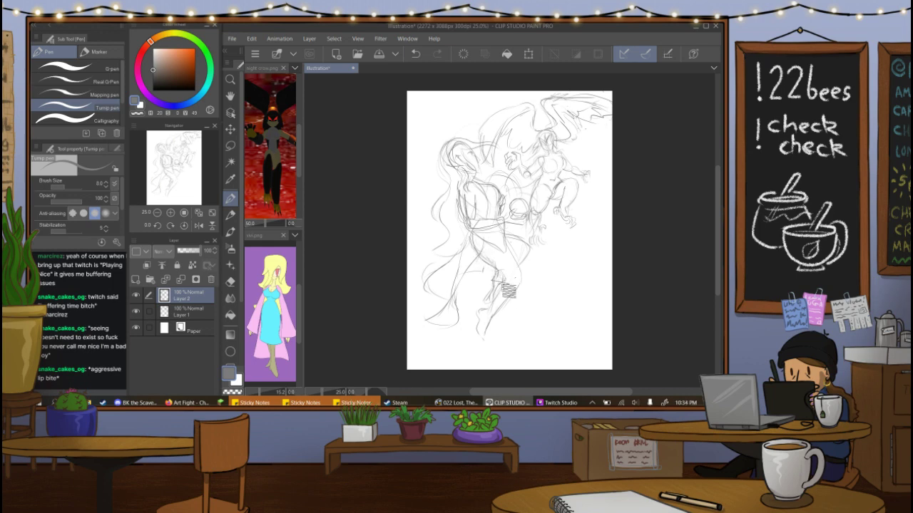
key("ctrl+z")
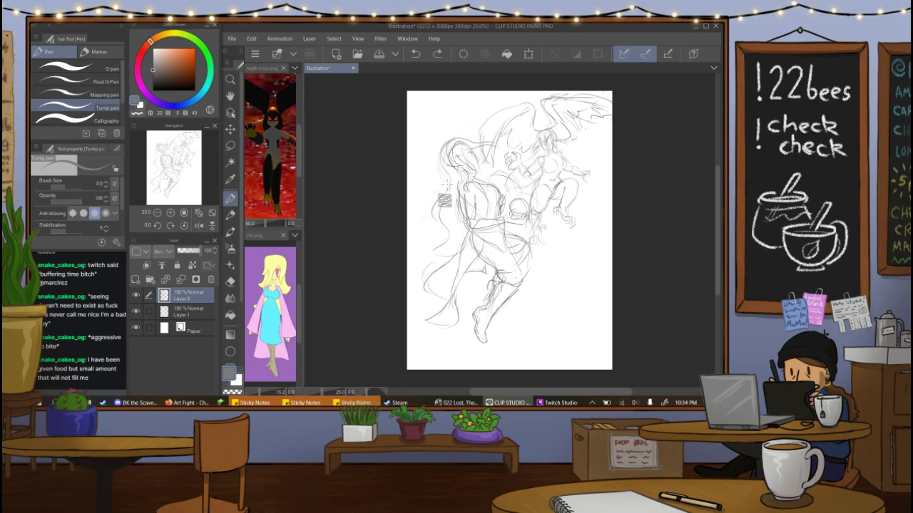
left_click_drag(440, 226, 428, 236)
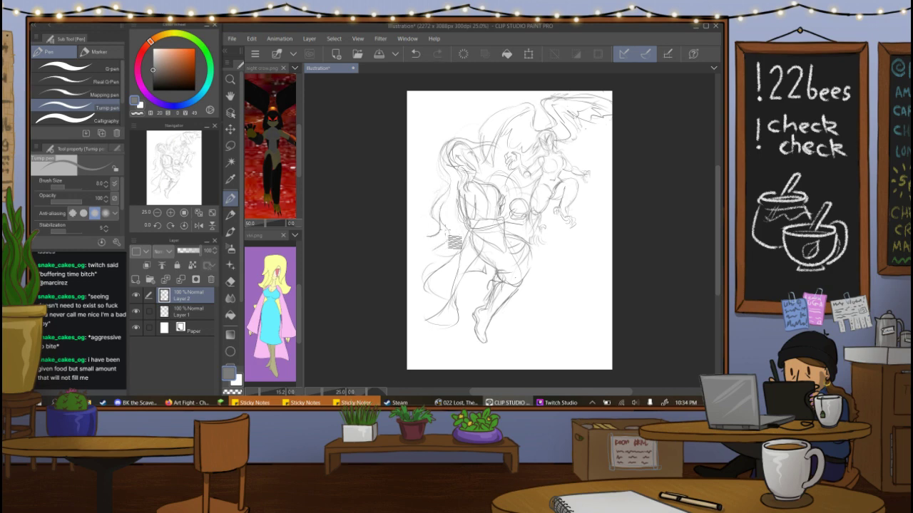
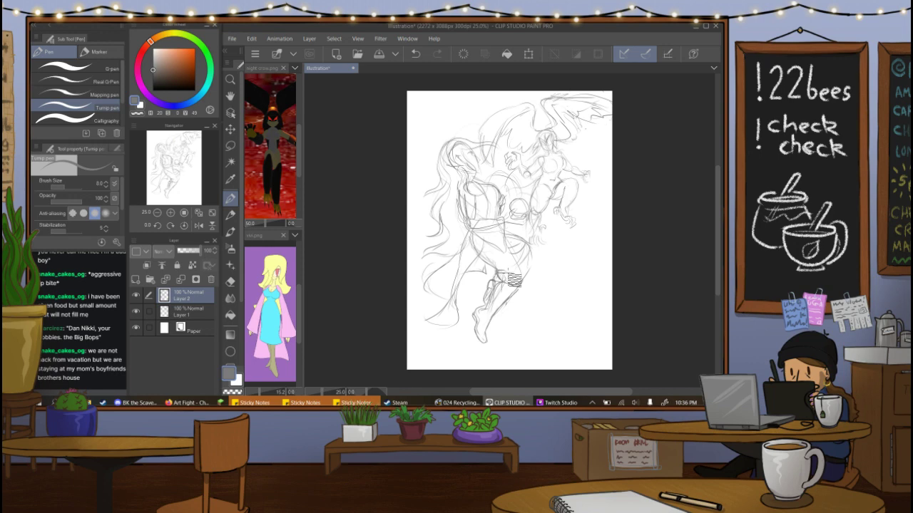
Reposition both figures, moving the winged one on Layer 1 slightly up and the long-haired one on Layer 2 slightly left.
key("k")
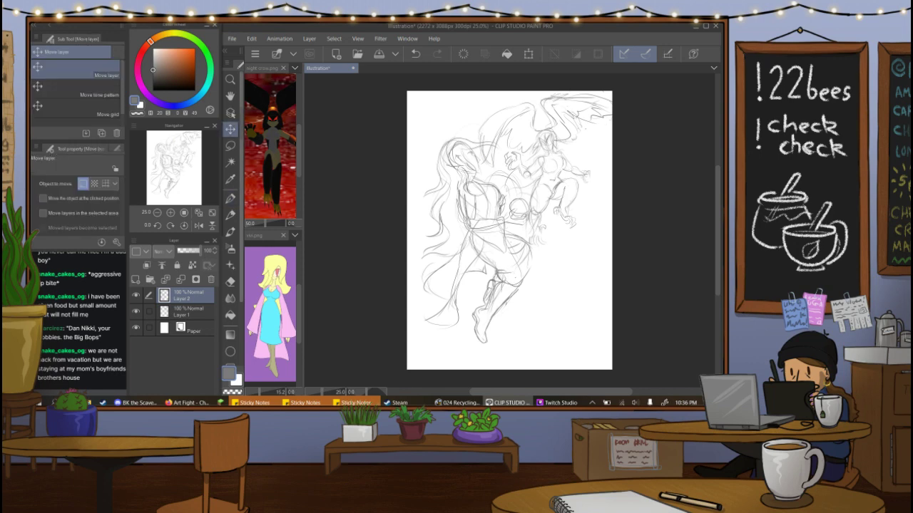
mouse_move(526, 268)
left_mouse_down()
mouse_move(516, 276)
mouse_move(526, 272)
mouse_move(510, 264)
left_mouse_up()
left_click(188, 312)
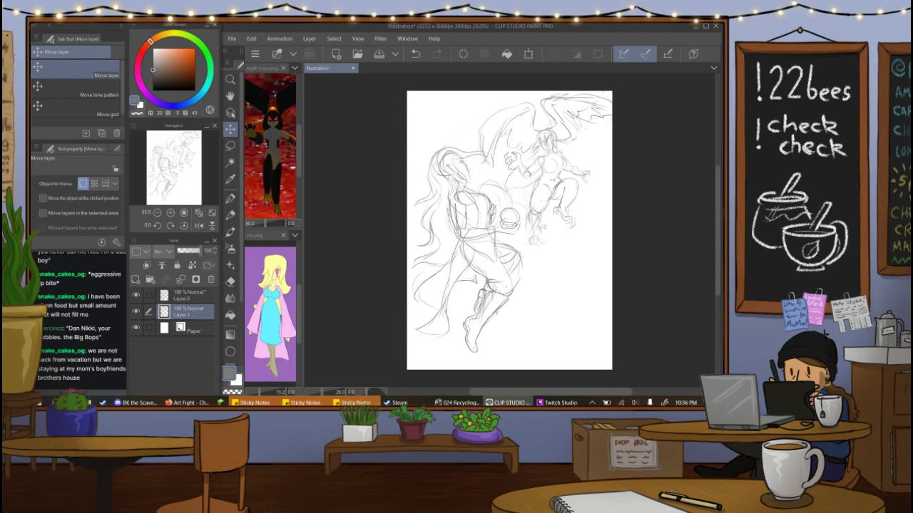
mouse_move(568, 195)
left_mouse_down()
mouse_move(562, 206)
mouse_move(569, 191)
left_mouse_up()
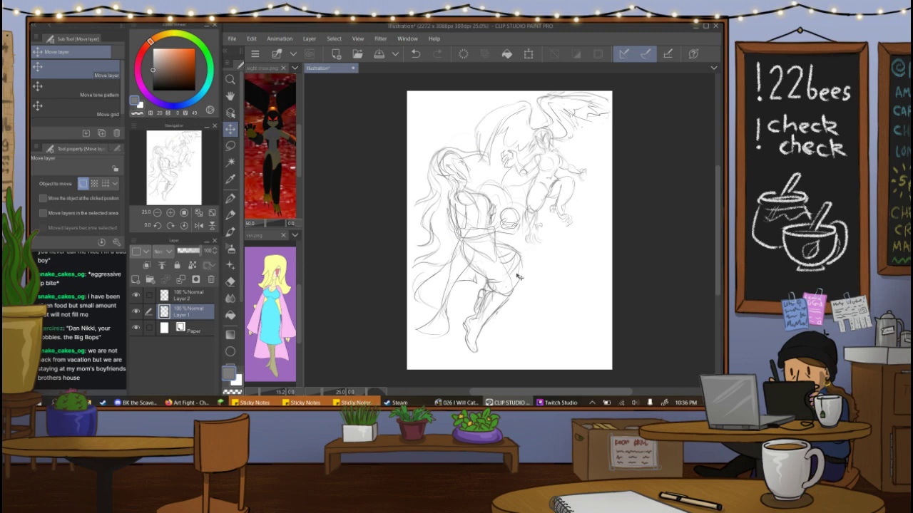
left_click_drag(563, 259, 565, 257)
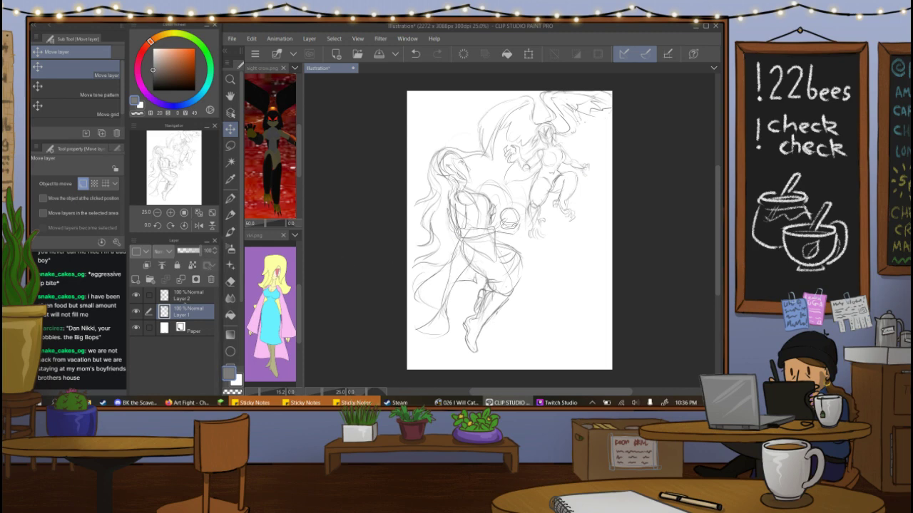
left_click(187, 294)
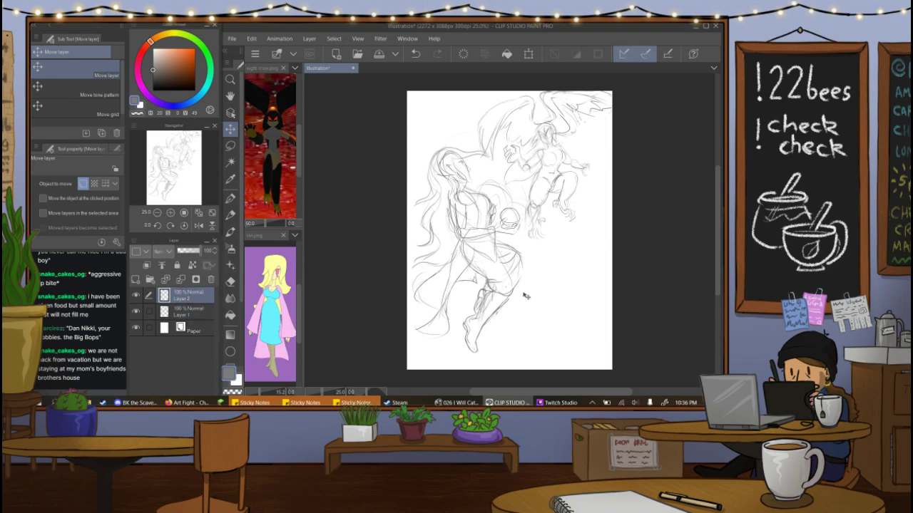
mouse_move(527, 294)
left_mouse_down()
mouse_move(537, 281)
mouse_move(528, 282)
left_mouse_up()
Select a rectangular area around both figures, leaving out narrow strips along the page's left and bottom edges.
left_click(230, 145)
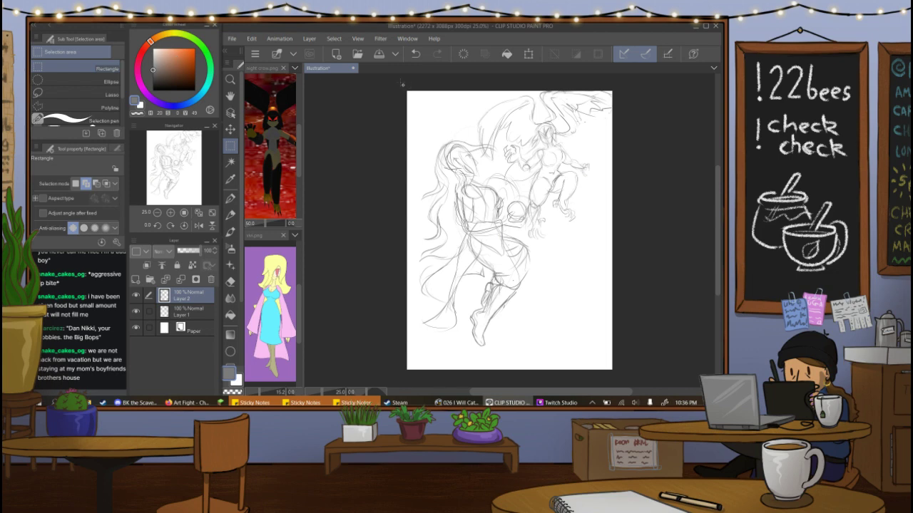
left_click_drag(401, 83, 637, 355)
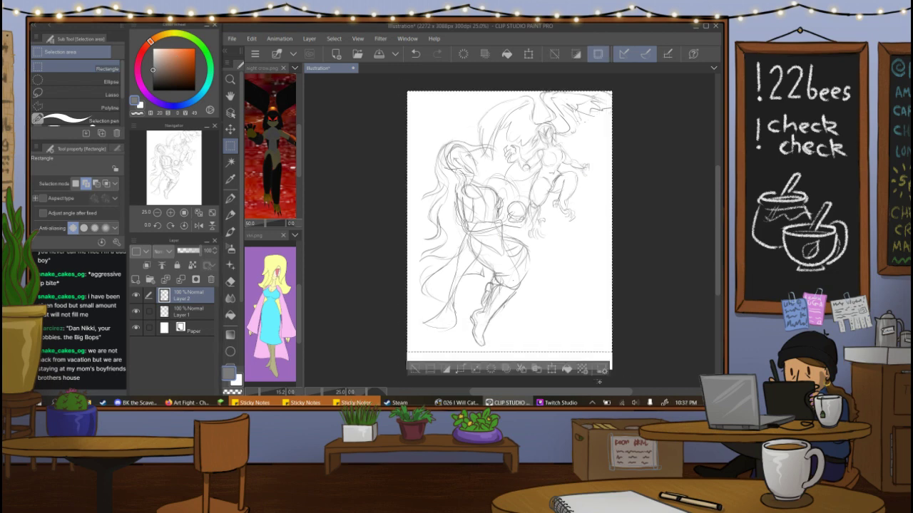
left_click(428, 369)
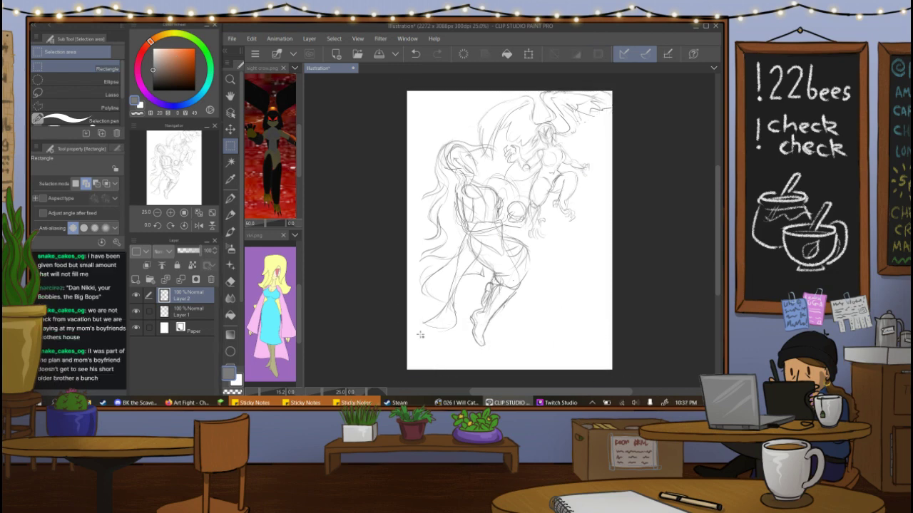
left_click_drag(412, 80, 630, 354)
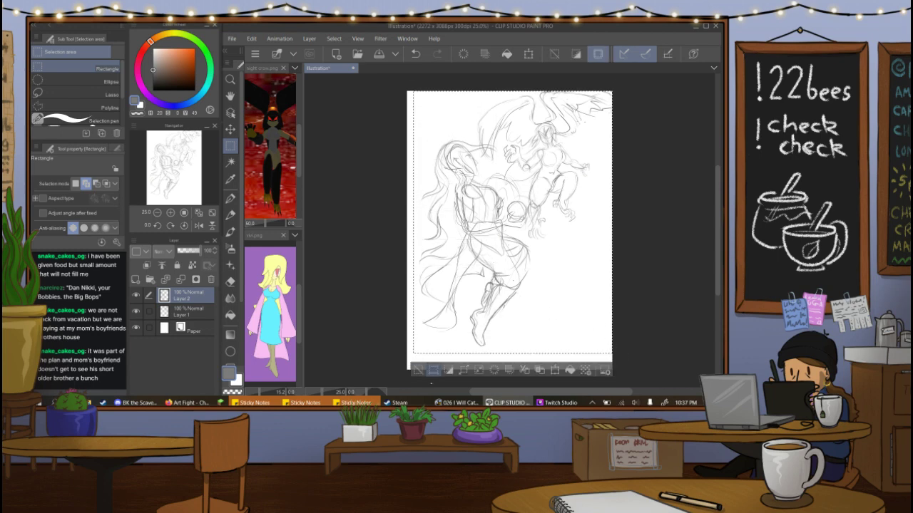
Crop the canvas to the rectangular selection around the sketch and clear the selection.
left_click(433, 370)
left_click(333, 38)
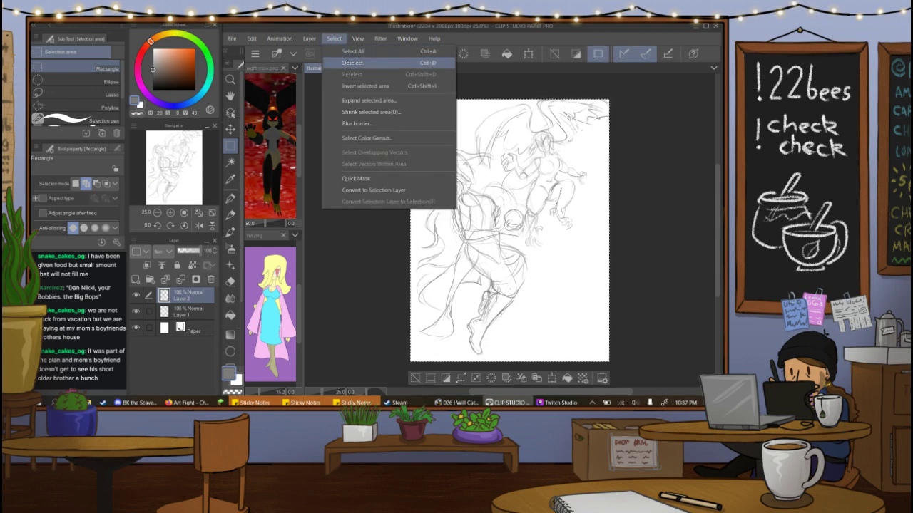
left_click(352, 63)
Choose the Turnip pen, undo the latest stroke and make Layer 1 the active layer.
left_click(229, 198)
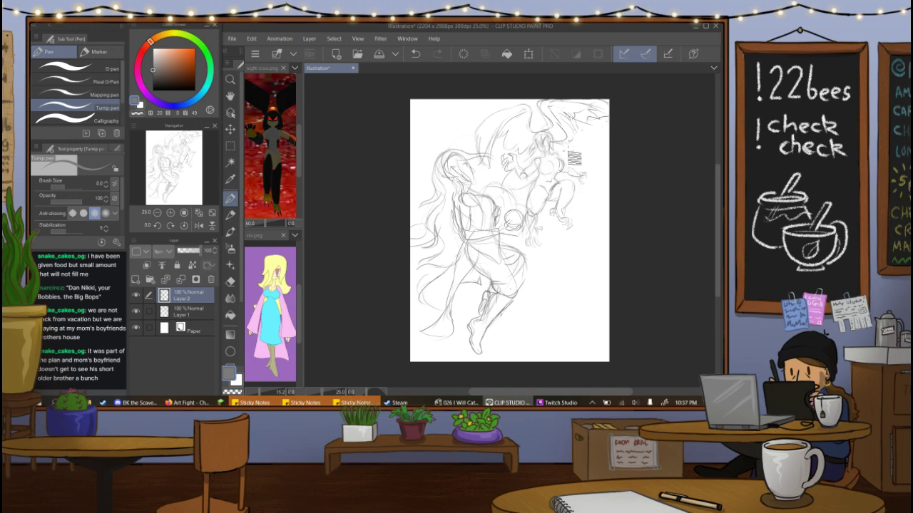
key("ctrl+z")
left_click(187, 311)
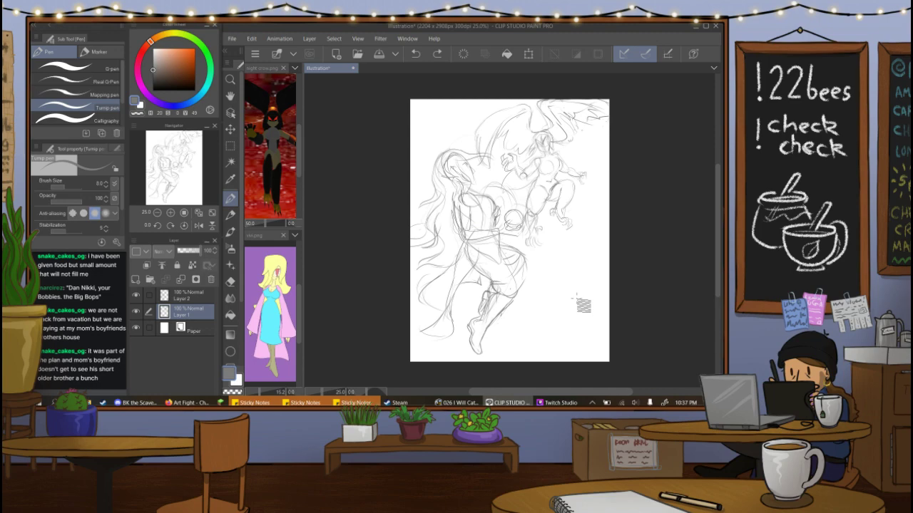
Switch to the web browser and check the open Art Fight "Design a Character" page and the Twitch stream.
left_click(188, 402)
left_click(348, 29)
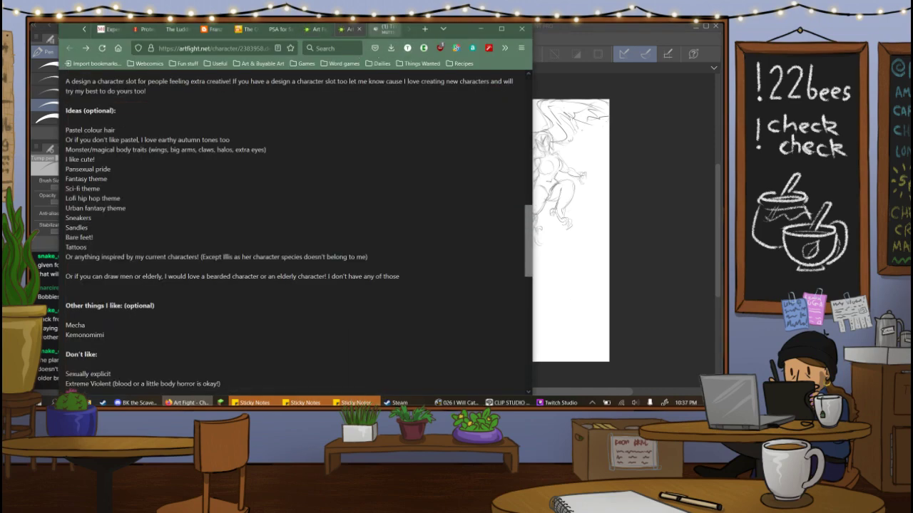
left_click(382, 29)
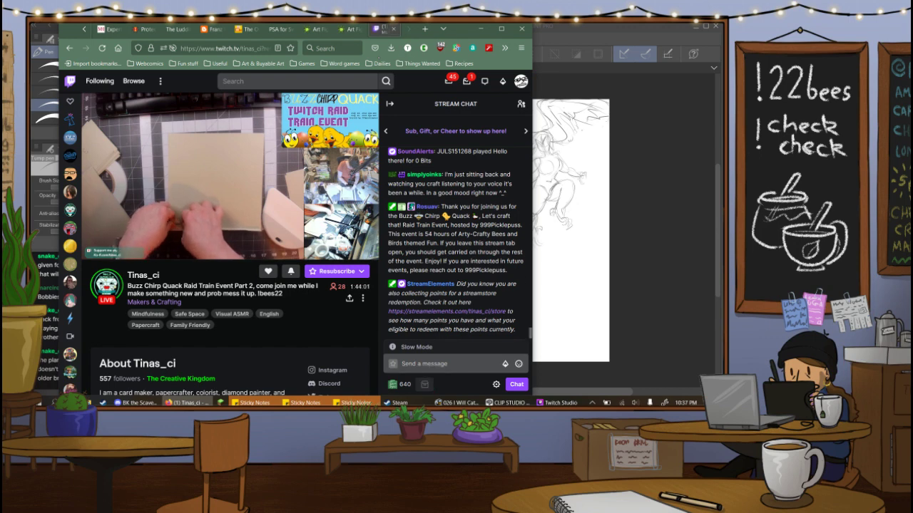
left_click(349, 29)
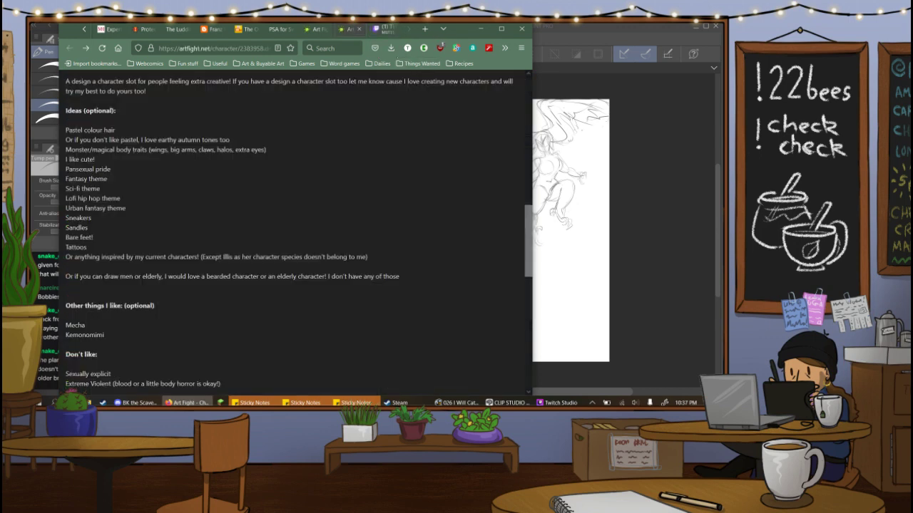
Open Art Fight in a new browser tab and look through the account's character bookmarks.
left_click(425, 30)
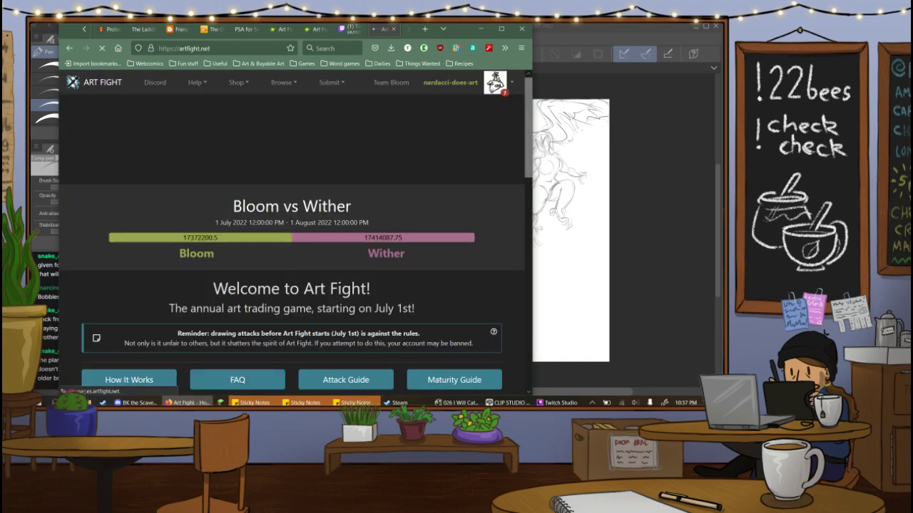
left_click_drag(459, 29, 511, 39)
left_click_drag(431, 39, 507, 30)
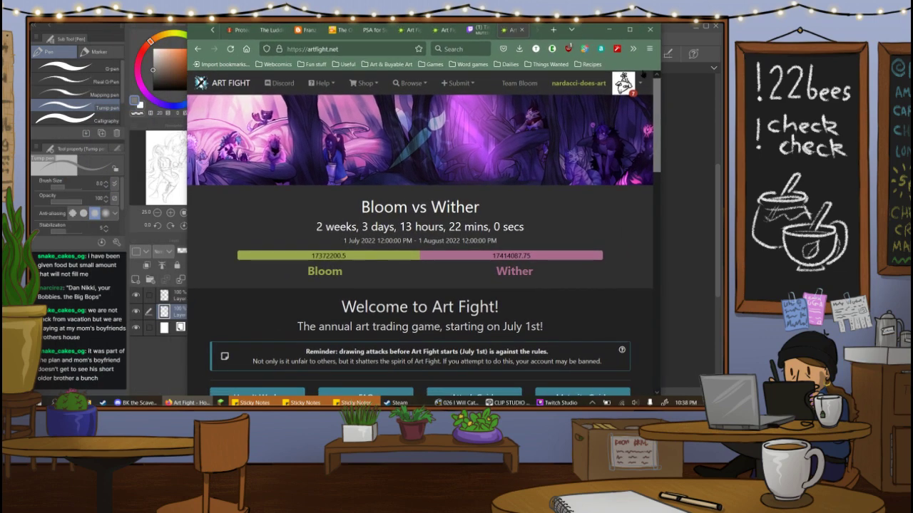
mouse_move(643, 74)
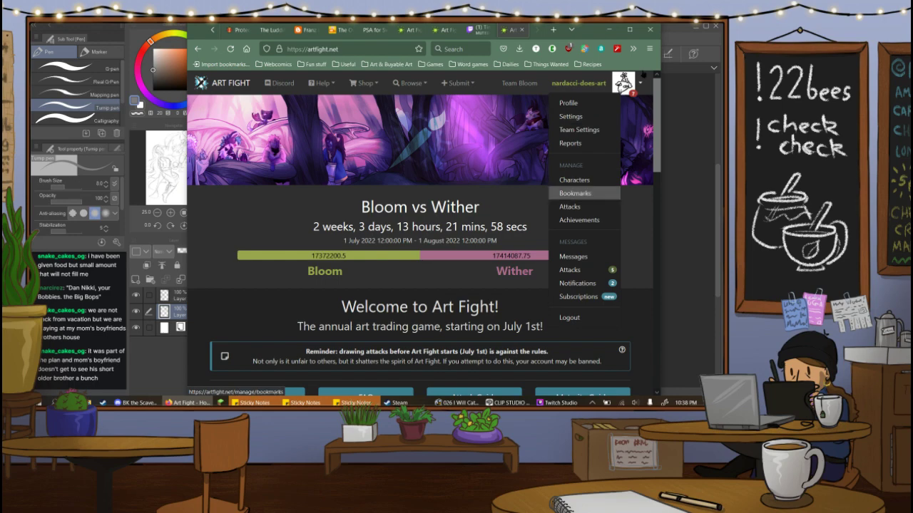
left_click(584, 193)
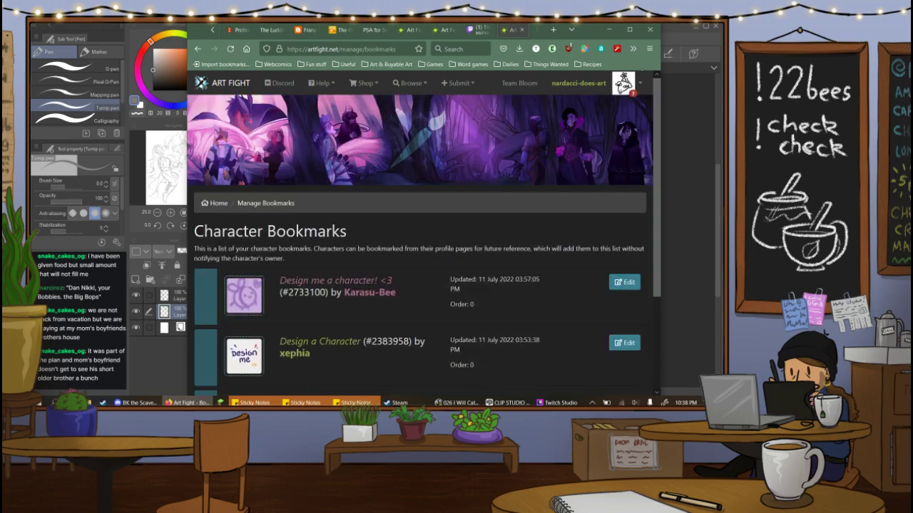
scroll(644, 75, "down", 2)
scroll(424, 232, "up", 2)
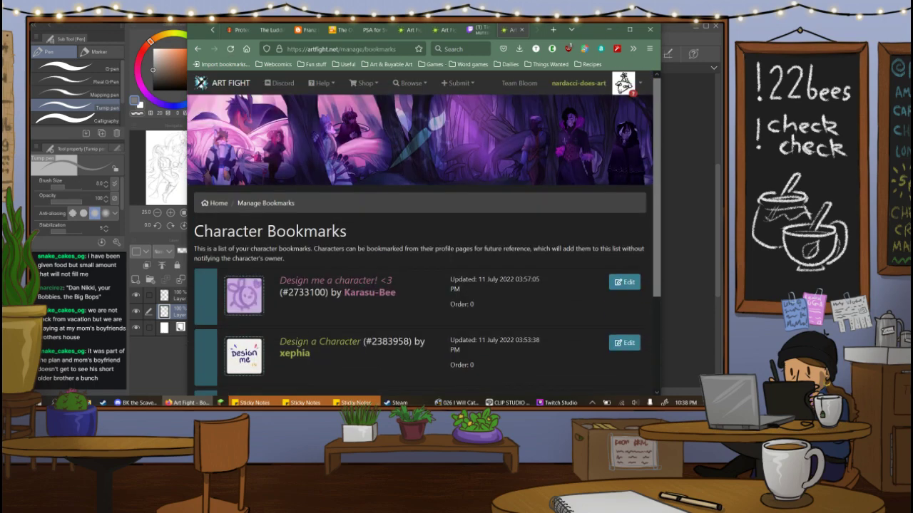
Find the Julia Swan/Night Crow character page on Art Fight and read through its images, description and permissions.
key("ctrl+l")
type("night")
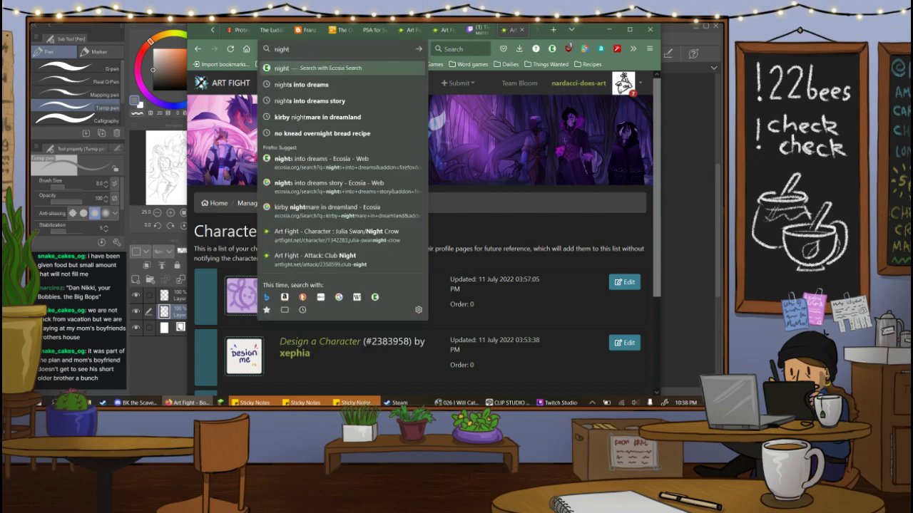
type(" crow")
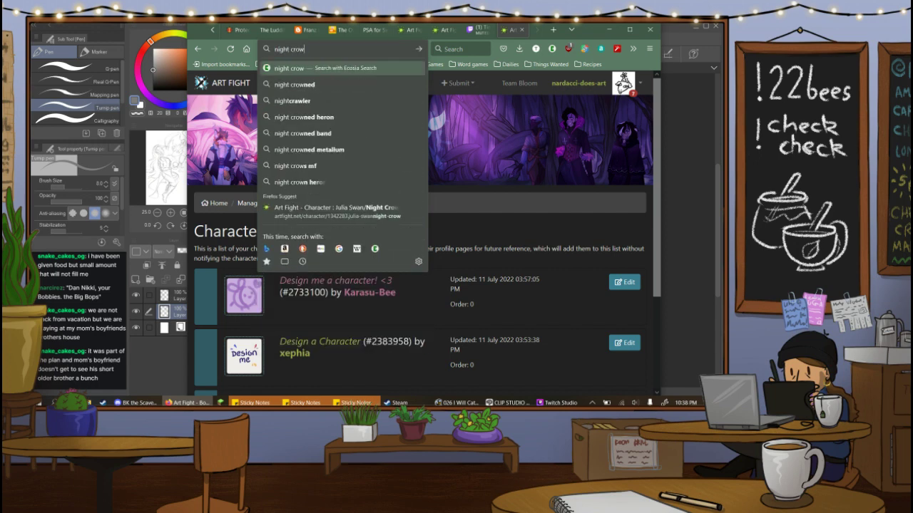
left_click(335, 208)
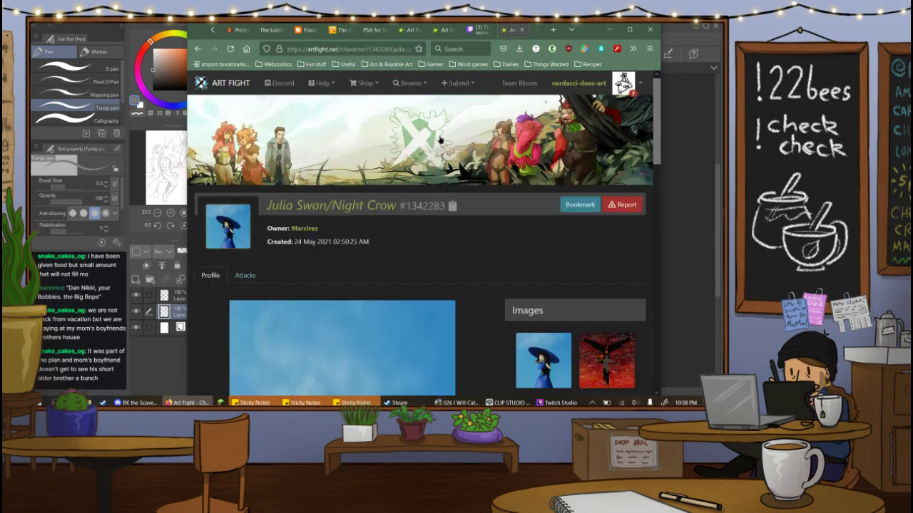
scroll(483, 262, "down", 5)
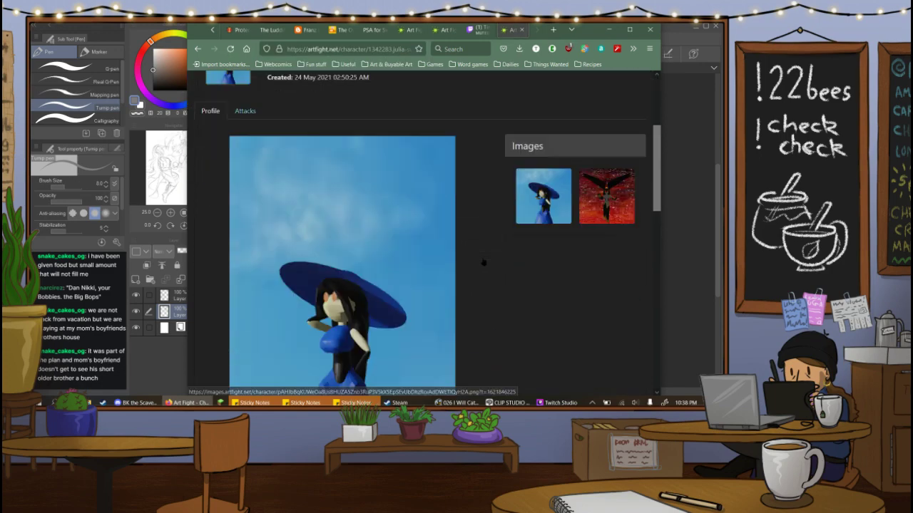
scroll(484, 262, "down", 2)
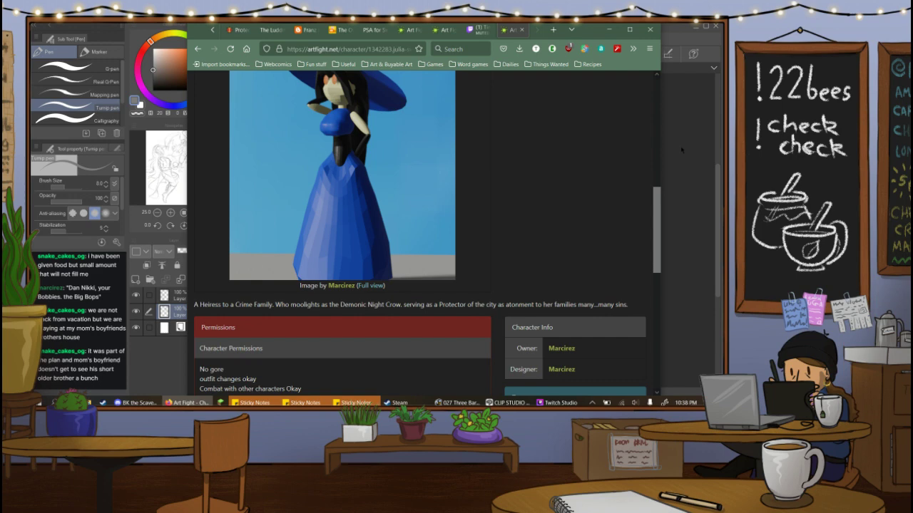
Return to Clip Studio Paint and draw a straight horizon line across the full canvas width behind the figures.
left_click(610, 30)
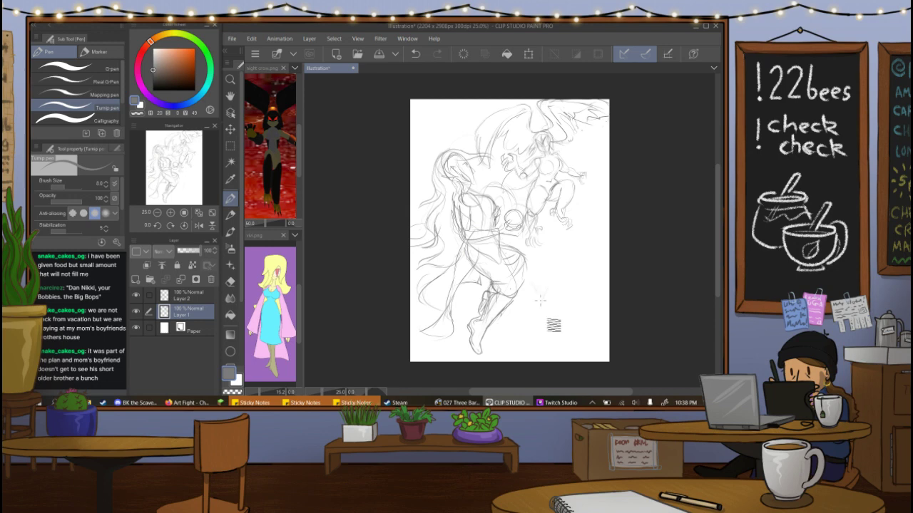
left_click_drag(532, 283, 547, 318)
key("ctrl+z")
left_click_drag(401, 221, 706, 218)
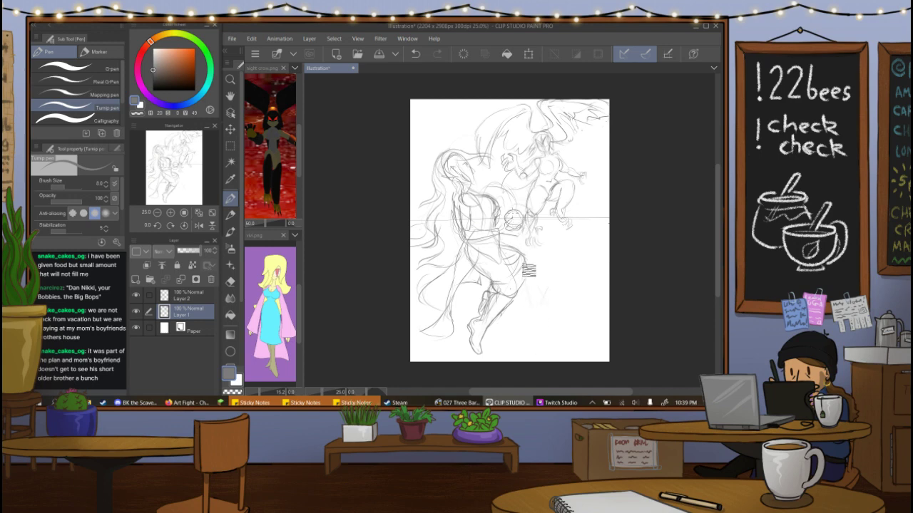
Draw straight perspective lines from a central point on the horizon, one steeply downward and one toward the lower right edge.
left_click_drag(529, 271, 551, 385)
left_click_drag(522, 234, 649, 351)
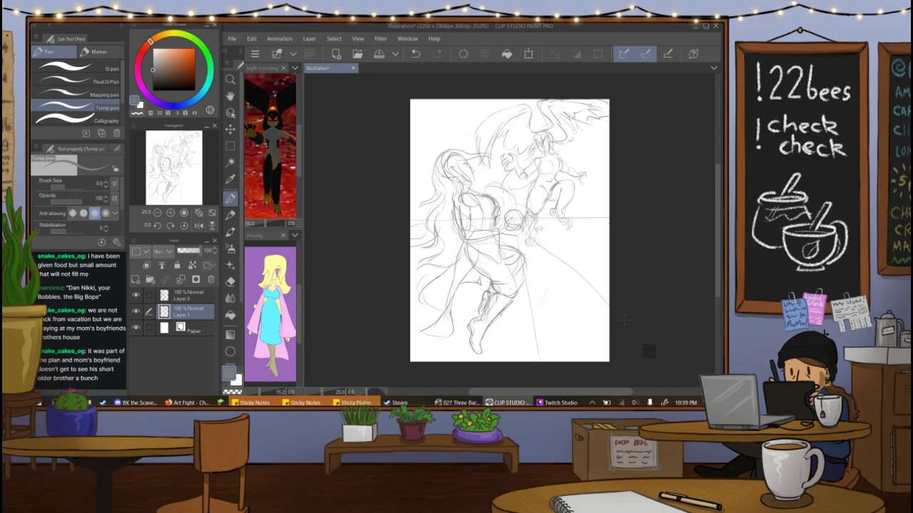
key("ctrl+z")
left_click_drag(527, 236, 663, 329)
key("ctrl+z")
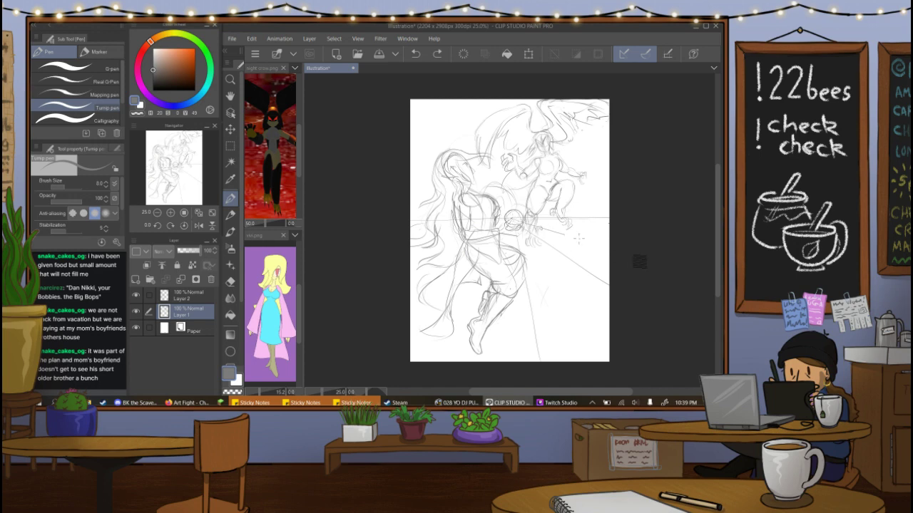
Add shallow perspective lines from the vanishing point to the canvas's right edge just below the horizon, redrawing any misaligned ones.
left_click_drag(633, 255, 639, 255)
left_click_drag(529, 222, 673, 247)
key("ctrl+z")
left_click_drag(521, 229, 680, 248)
left_click_drag(524, 224, 655, 238)
key("ctrl+z")
left_click_drag(529, 223, 675, 241)
key("ctrl+z")
left_click_drag(523, 223, 636, 233)
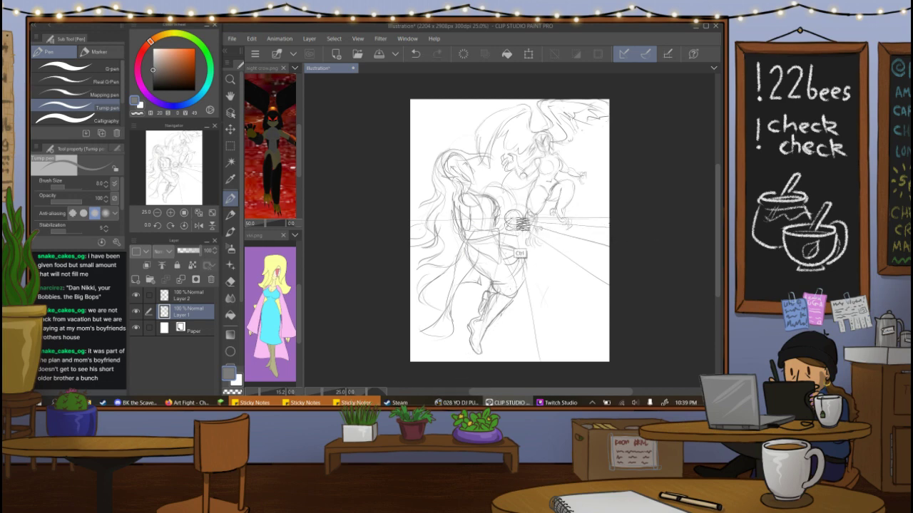
Draw perspective lines fanning from the vanishing point to the canvas's lower left, from nearly vertical to nearly horizontal.
left_click_drag(522, 224, 467, 393)
key("ctrl+z")
left_click_drag(518, 225, 472, 393)
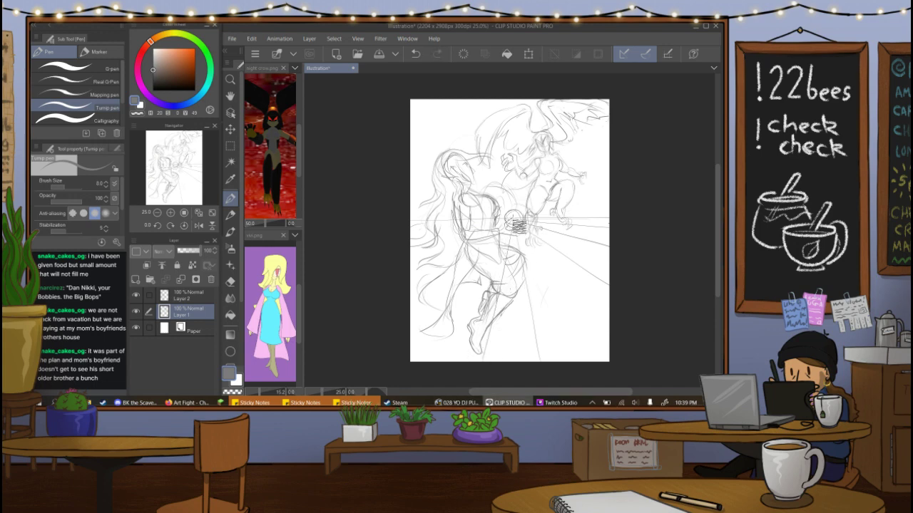
left_click_drag(516, 226, 386, 371)
left_click_drag(510, 225, 365, 314)
left_click_drag(518, 224, 342, 267)
key("ctrl+z")
left_click_drag(505, 220, 357, 261)
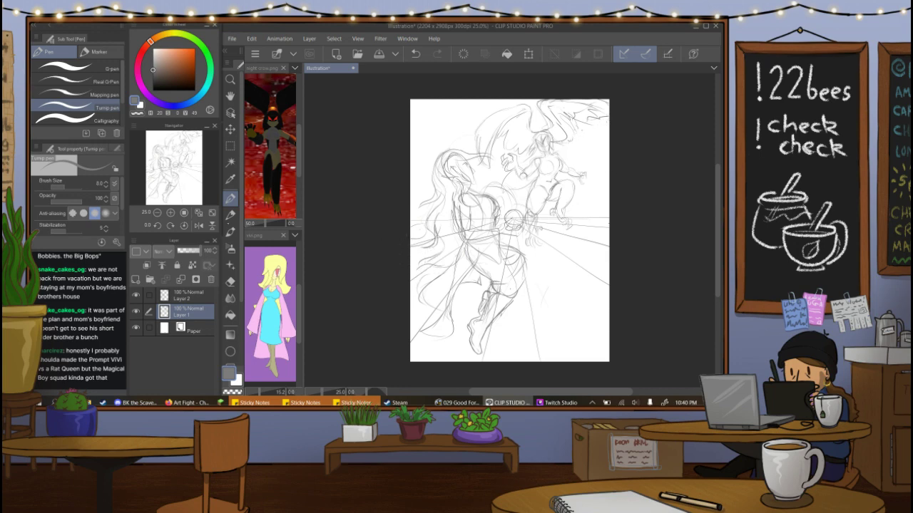
Check the perspective lines with Layer 2 temporarily hidden, and add a new raster layer directly above the Paper layer.
left_click(196, 211)
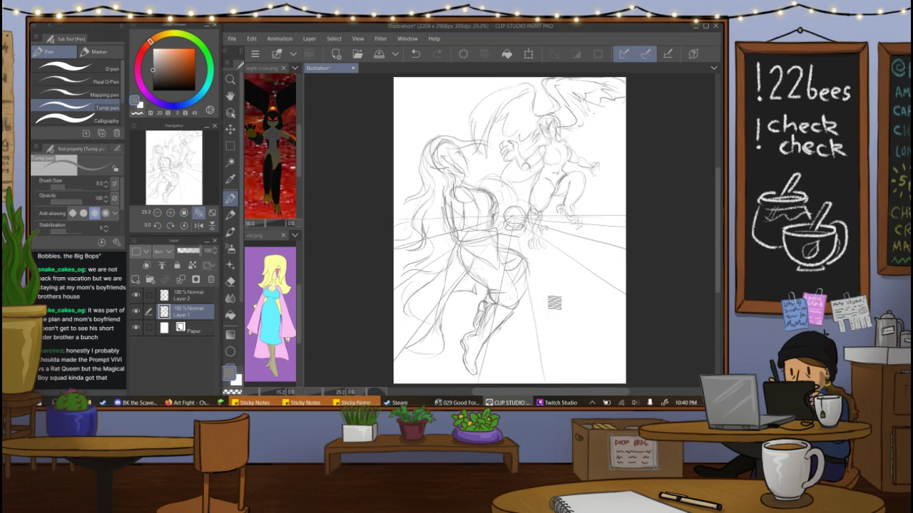
left_click(189, 296)
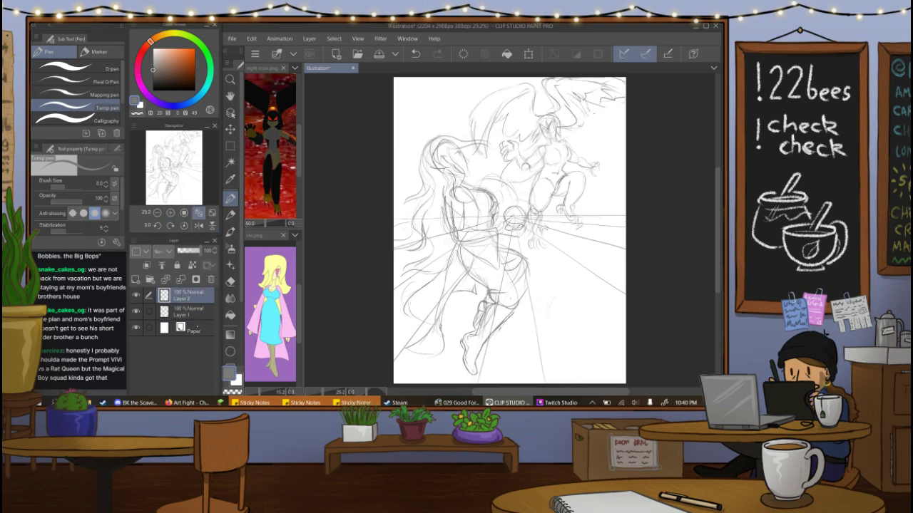
left_click(192, 327)
left_click(136, 295)
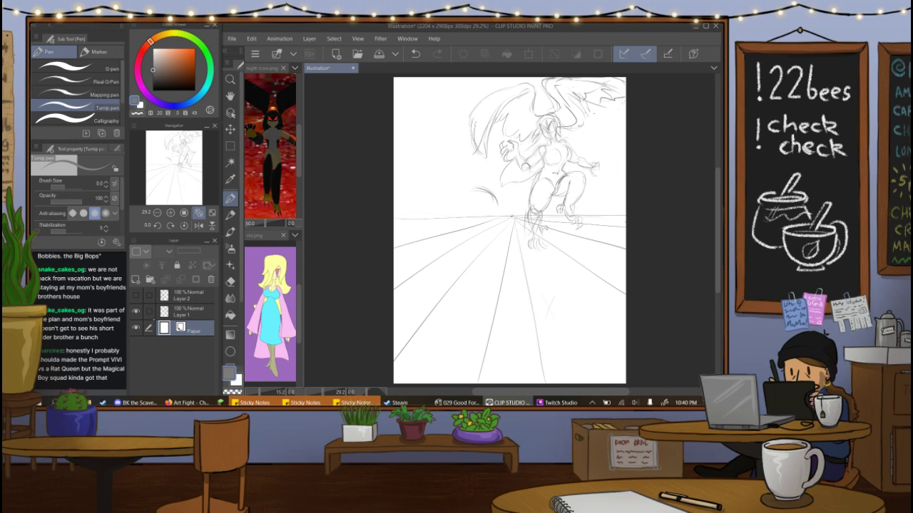
left_click(136, 295)
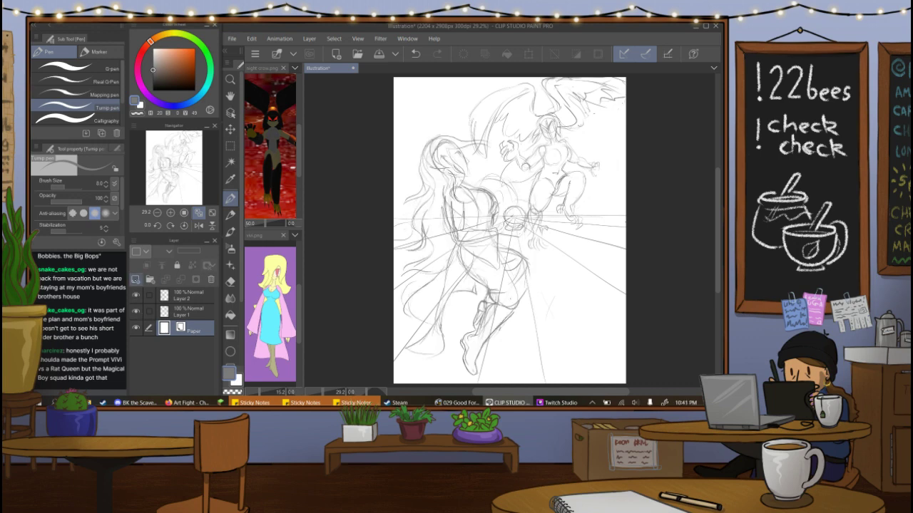
left_click(149, 279)
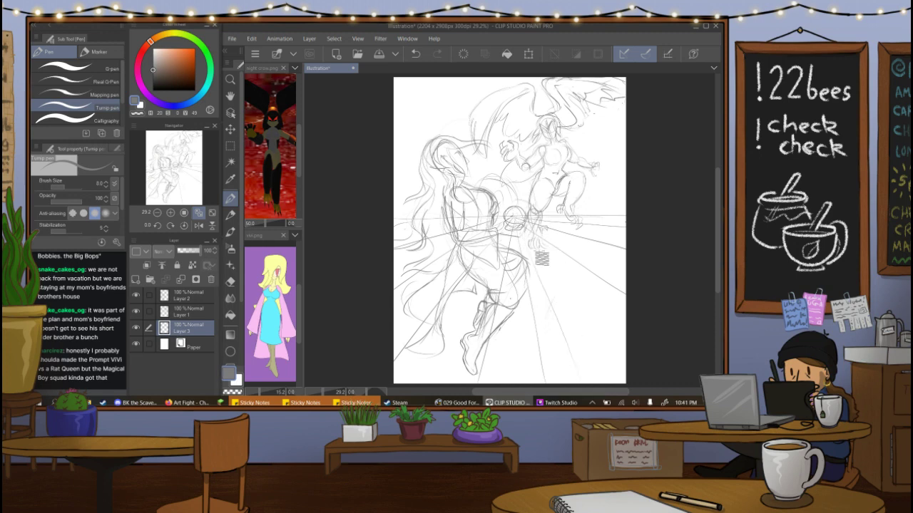
Sketch a large rooftop block in the lower right on the new layer, using extra perspective lines and a horizontal back edge.
key("ctrl+z")
left_click_drag(521, 230, 590, 385)
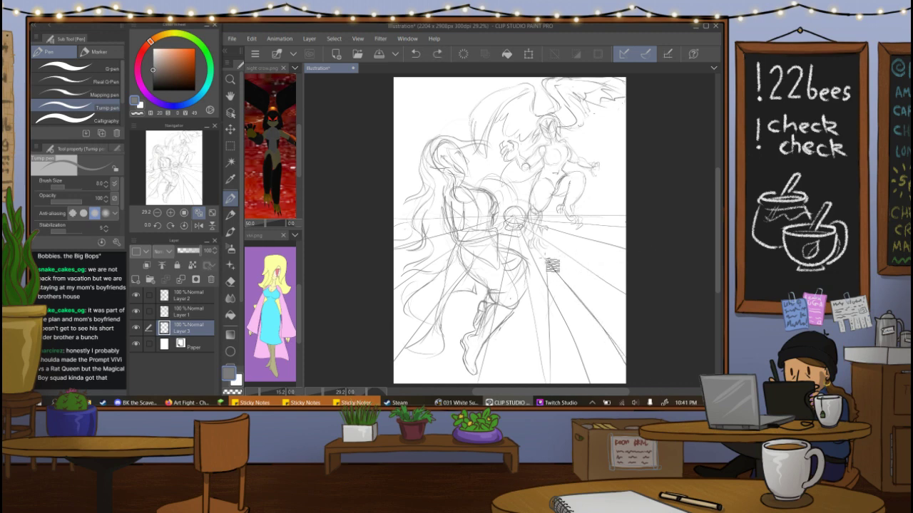
left_click_drag(548, 258, 613, 258)
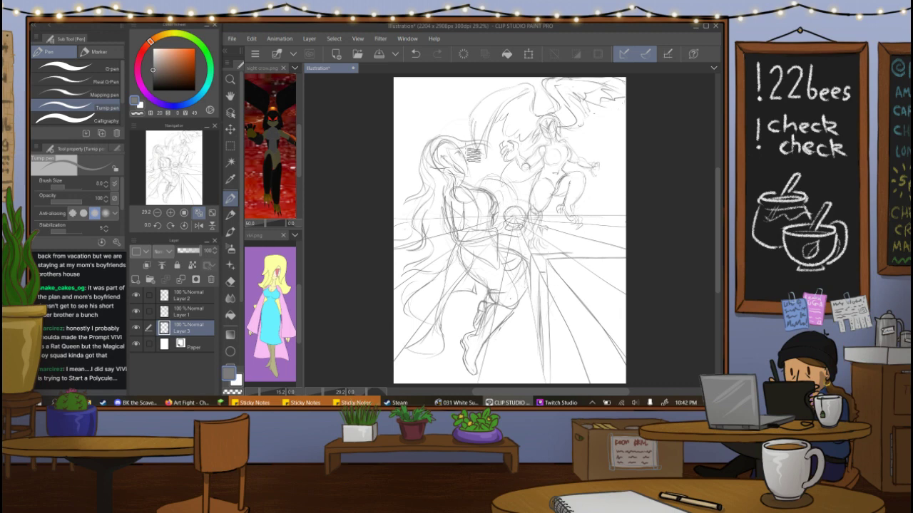
key("ctrl+z")
left_click_drag(566, 248, 566, 255)
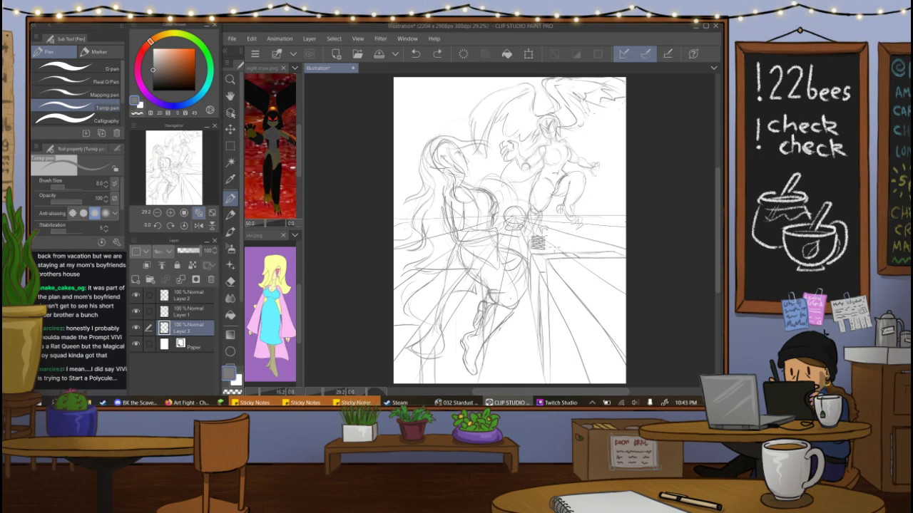
Sketch the horizontal and vertical edges of a second building block below the horizon, behind the large rooftop.
left_click_drag(550, 237, 584, 236)
key("ctrl+z")
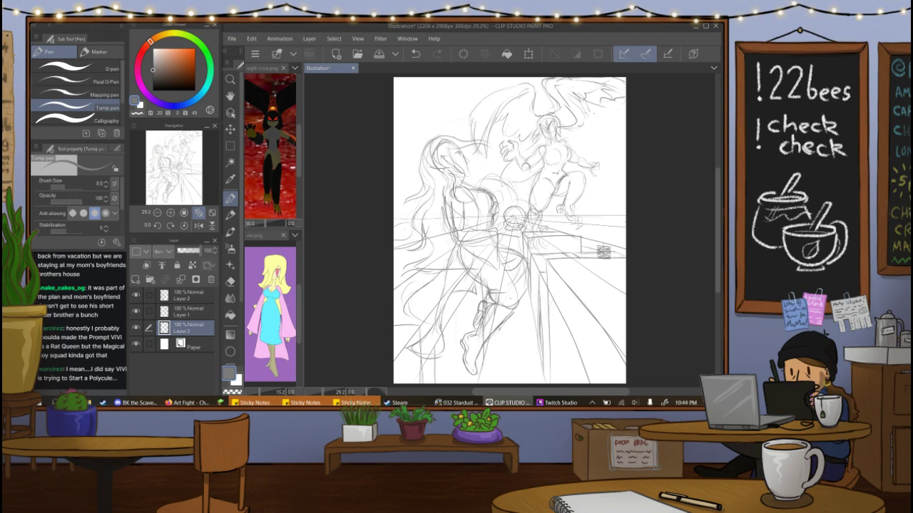
key("ctrl")
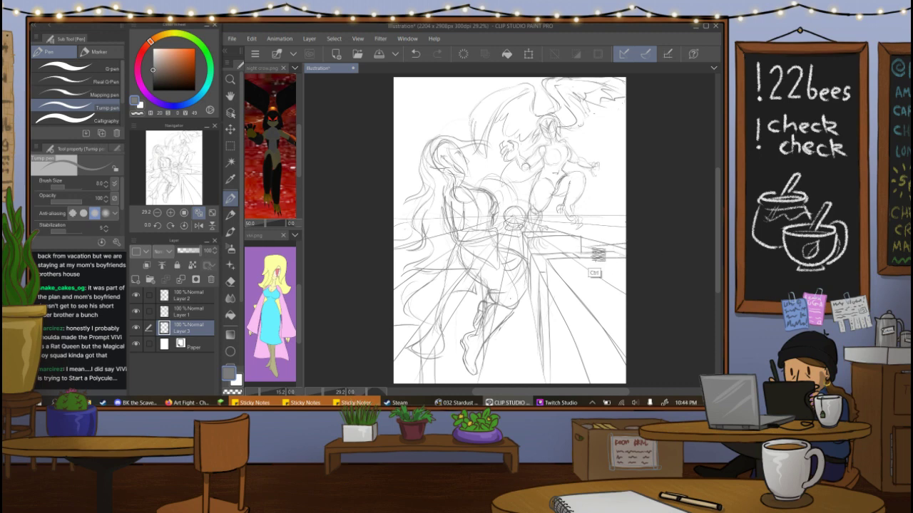
left_click_drag(657, 253, 651, 251)
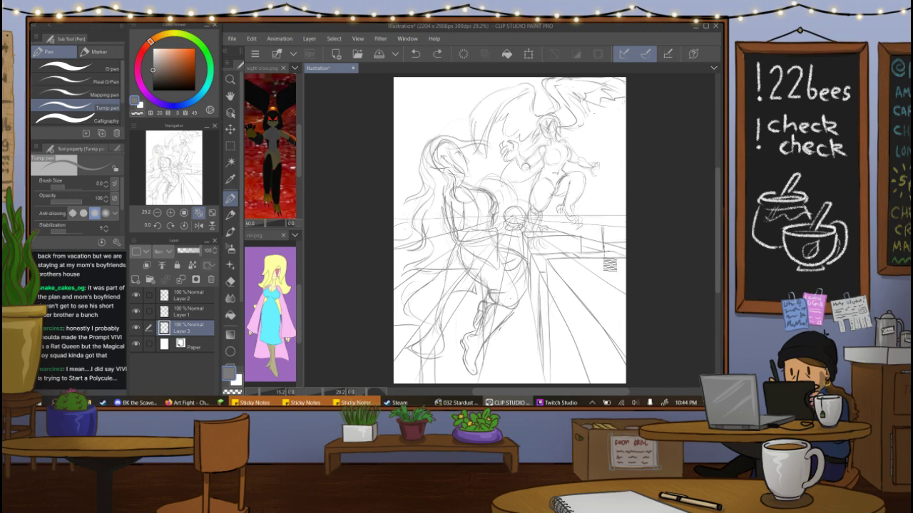
left_click_drag(604, 257, 602, 226)
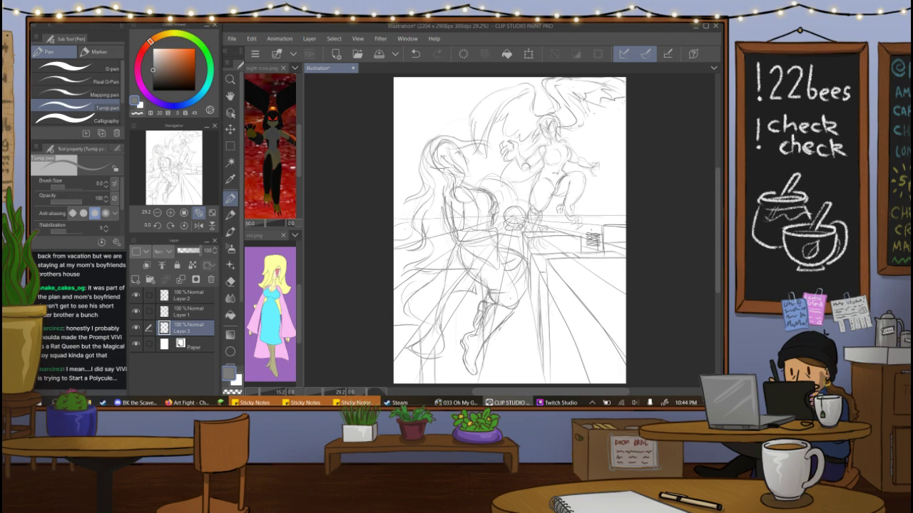
Sketch box-shaped building details along the canvas's right edge, on and behind the large rooftop block.
key("ctrl+z")
key("ctrl+z")
left_click_drag(599, 236, 601, 251)
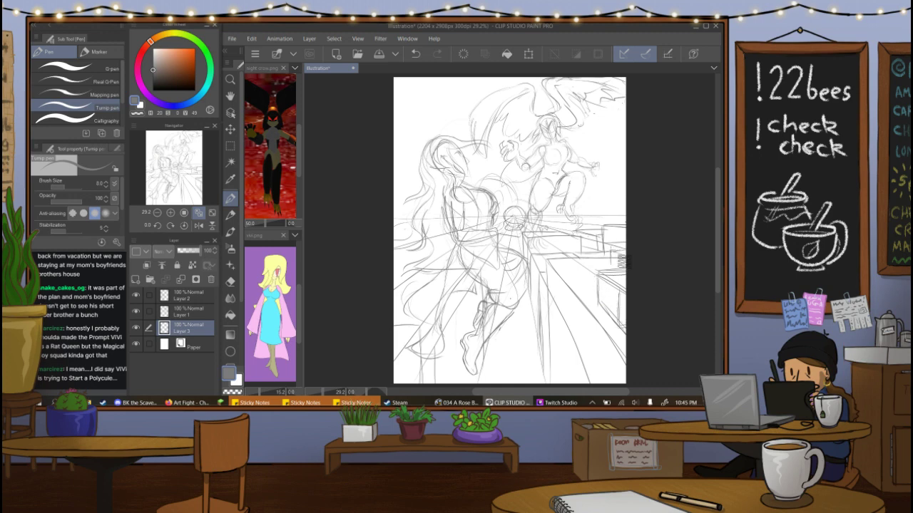
mouse_move(610, 267)
left_mouse_down()
mouse_move(626, 274)
mouse_move(625, 260)
mouse_move(623, 268)
left_mouse_up()
key("ctrl+z")
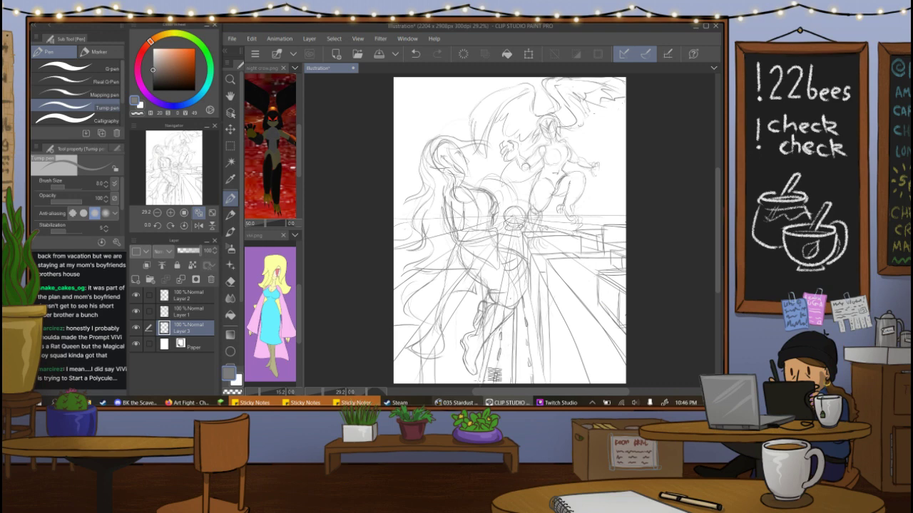
Sketch the street running toward the vanishing point beside the large building, with lane dashes and small rectangular vehicles.
key("ctrl+z")
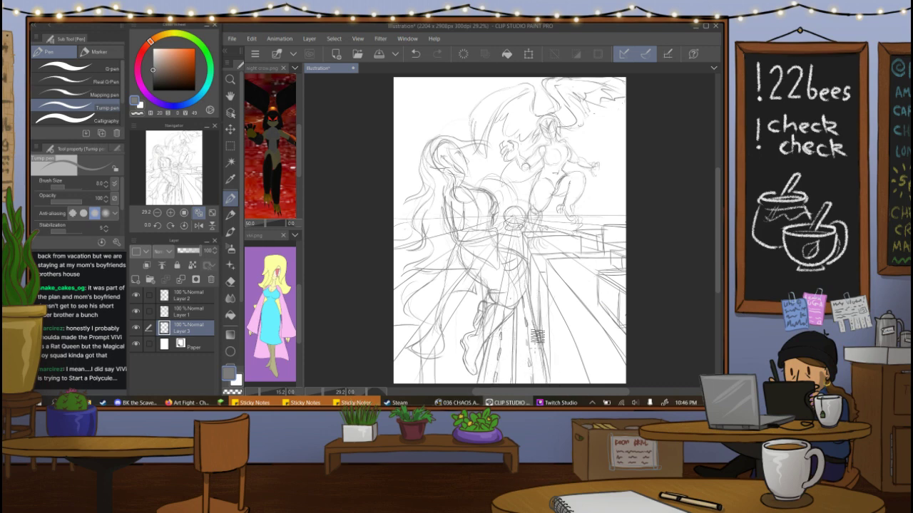
left_click_drag(534, 290, 554, 358)
mouse_move(537, 299)
left_mouse_down()
mouse_move(546, 351)
mouse_move(543, 342)
left_mouse_up()
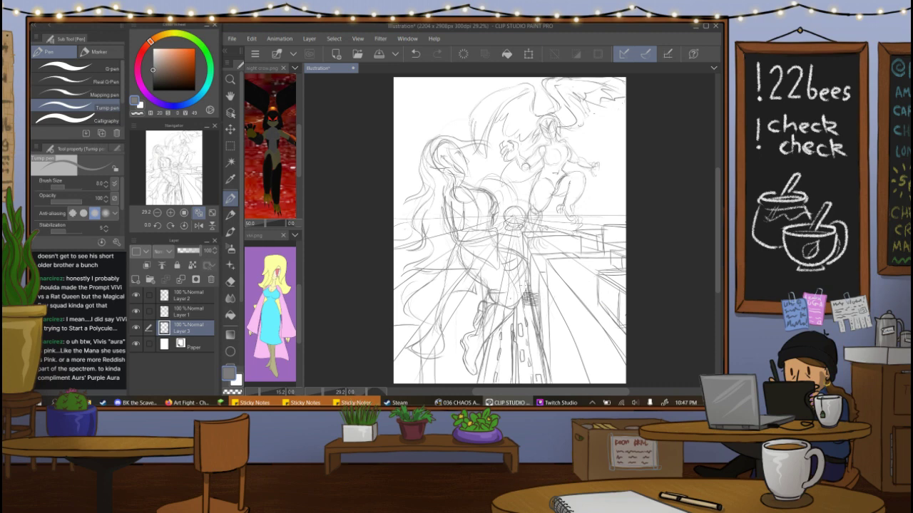
left_click_drag(532, 296, 533, 305)
left_click_drag(509, 357, 509, 377)
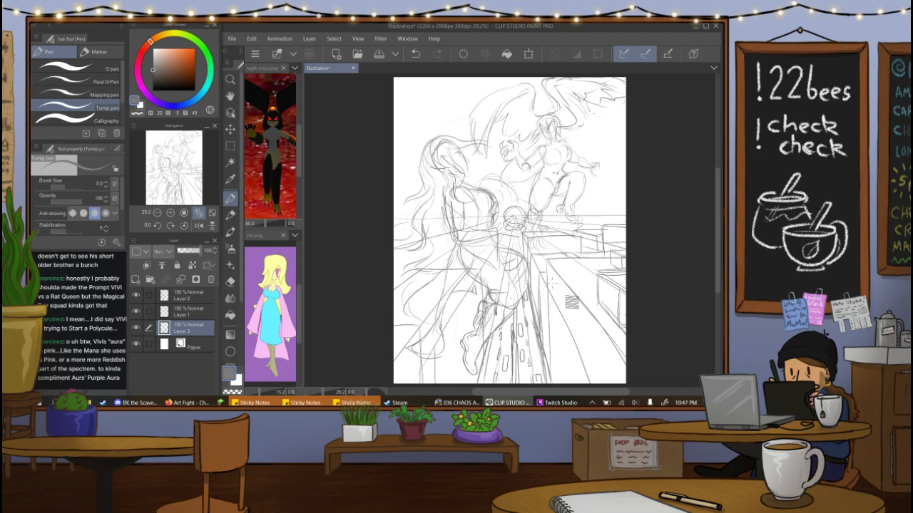
Sketch diagonal guide lines and a first vertical edge for windows on the large building's street-side wall.
left_click_drag(551, 283, 586, 326)
left_click_drag(555, 284, 602, 348)
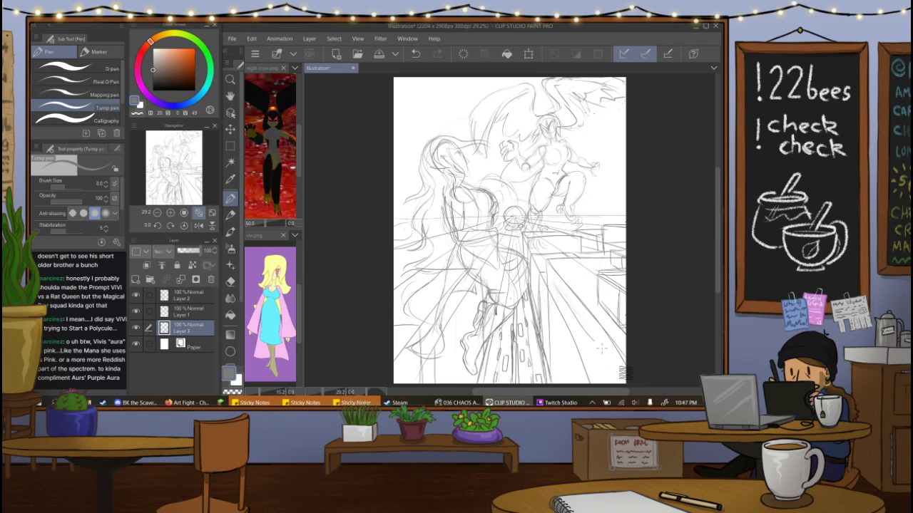
key("ctrl+z")
left_click_drag(560, 284, 619, 364)
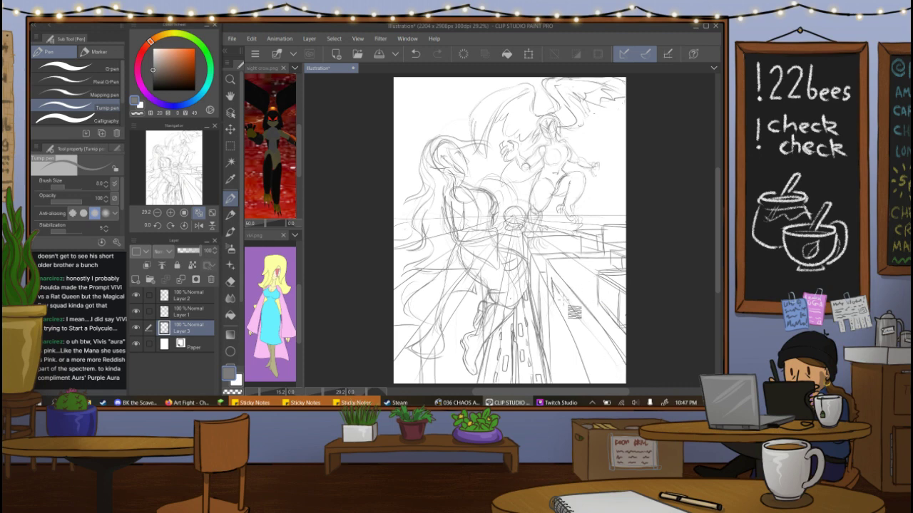
left_click_drag(559, 288, 563, 325)
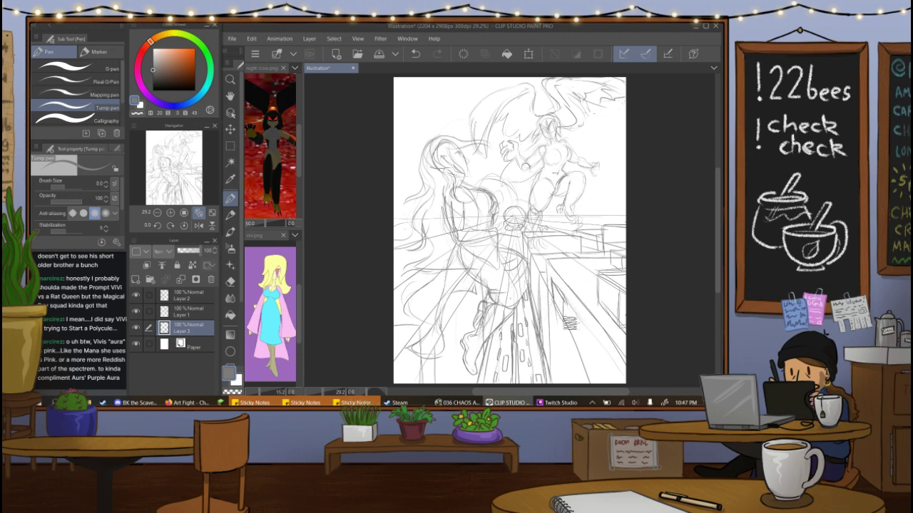
left_click_drag(577, 341, 608, 401)
key("ctrl+z")
left_click_drag(571, 327, 612, 378)
key("ctrl+z")
left_click_drag(572, 328, 611, 382)
key("ctrl+z")
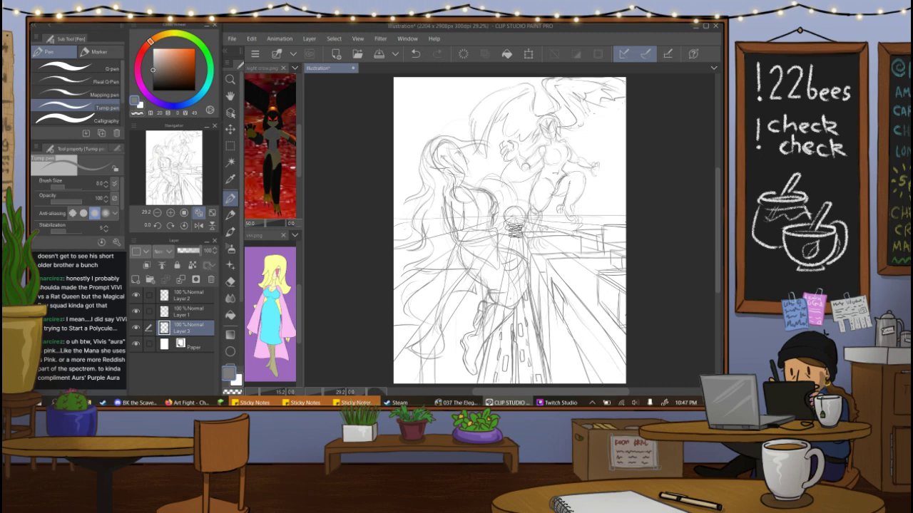
key("ctrl+z")
Extend the window rows on the large building's side wall diagonally toward the canvas's lower right corner.
left_click_drag(610, 150, 622, 149)
left_click_drag(611, 154, 622, 152)
left_click_drag(610, 156, 623, 155)
left_click_drag(610, 160, 623, 158)
key("ctrl+z")
left_click_drag(575, 313, 587, 313)
left_click_drag(574, 317, 586, 315)
left_click_drag(575, 319, 586, 318)
mouse_move(574, 323)
left_mouse_down()
mouse_move(586, 322)
mouse_move(572, 337)
mouse_move(598, 347)
mouse_move(587, 364)
mouse_move(598, 376)
mouse_move(626, 377)
left_mouse_up()
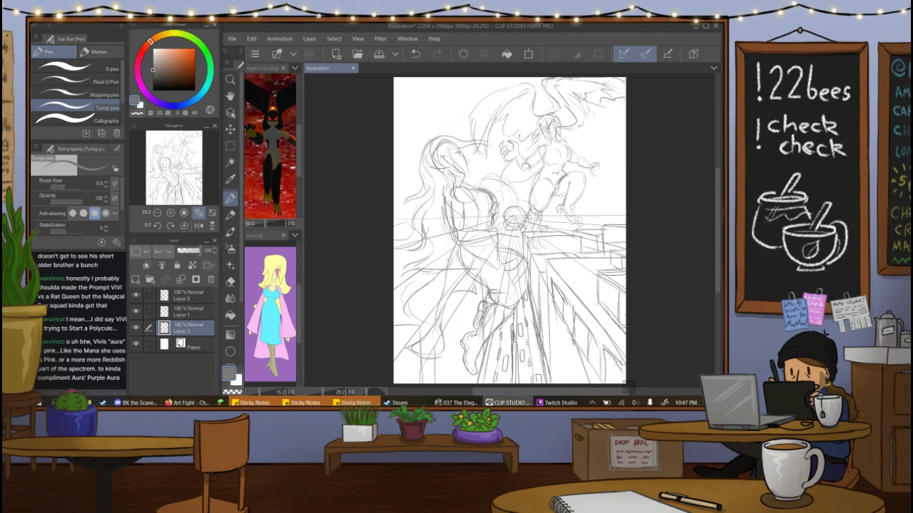
Add short window divider strokes along the lower part of the large building's street-side wall, redoing the misplaced ones.
key("ctrl+z")
left_click_drag(555, 332, 569, 330)
left_click_drag(556, 335, 570, 332)
left_click_drag(556, 338, 571, 336)
left_click_drag(556, 341, 570, 339)
key("ctrl+z")
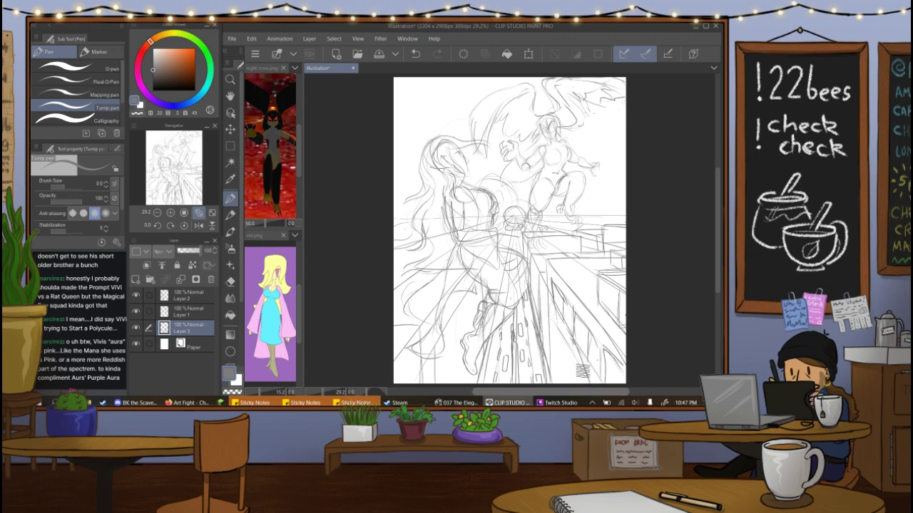
left_click_drag(536, 295, 549, 293)
left_click_drag(536, 298, 549, 295)
left_click_drag(536, 300, 549, 298)
mouse_move(536, 304)
left_mouse_down()
mouse_move(567, 376)
mouse_move(569, 328)
left_mouse_up()
key("ctrl+z")
left_click_drag(555, 333, 569, 331)
left_click_drag(556, 336, 570, 334)
left_click_drag(555, 340, 570, 337)
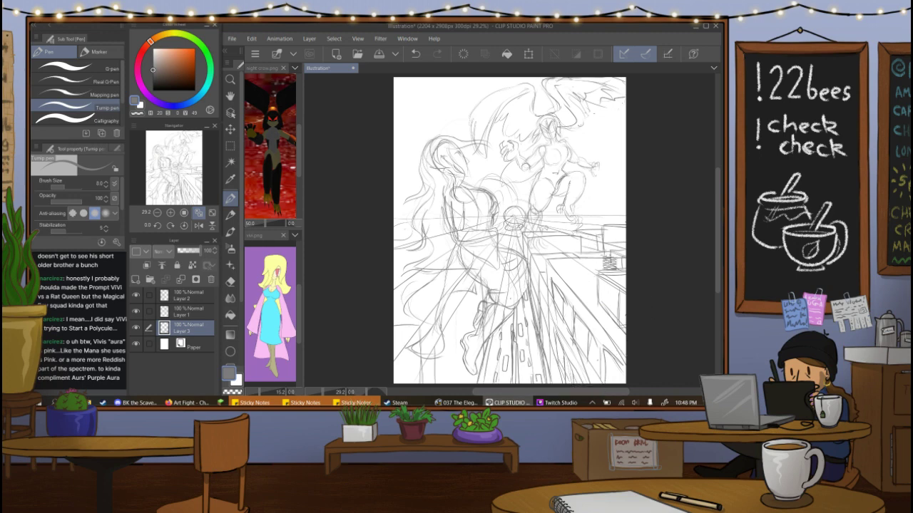
Sketch a small box-shaped rooftop unit on the large building near the canvas's right edge.
key("ctrl+z")
left_click_drag(603, 269, 619, 255)
left_click_drag(612, 252, 618, 271)
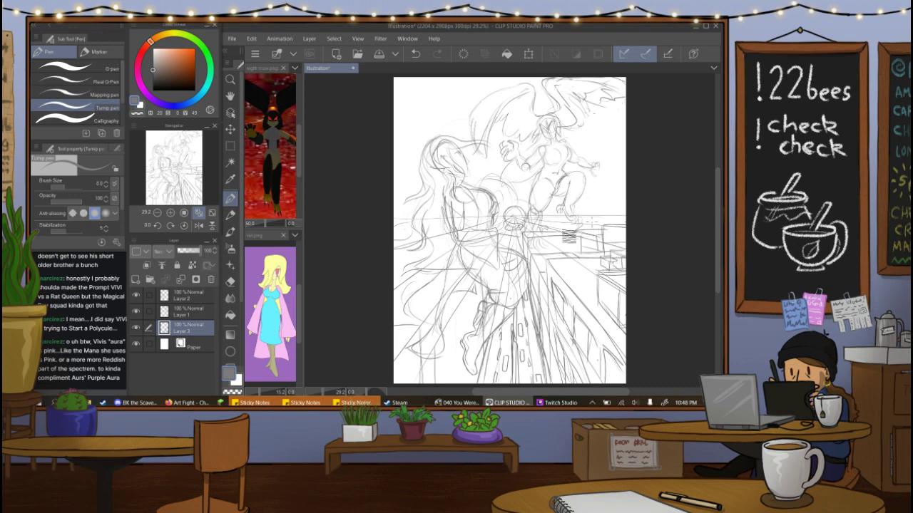
key("ctrl+z")
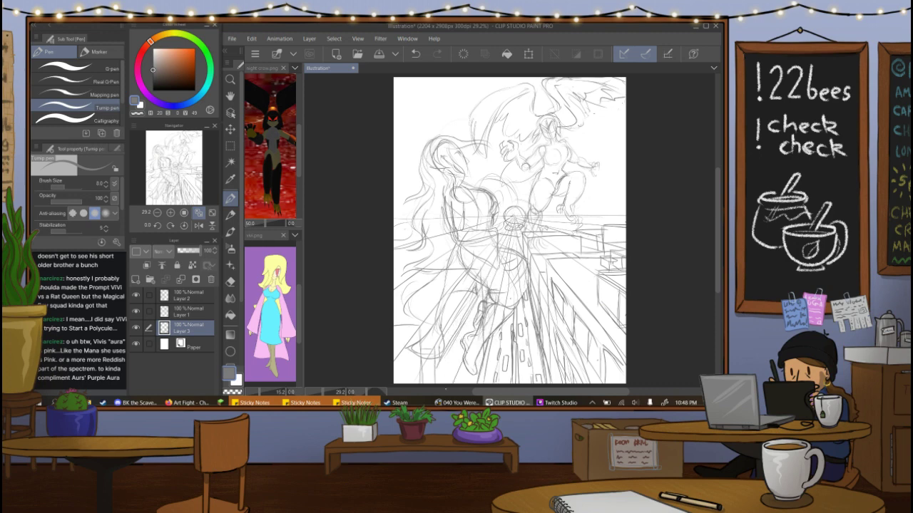
Sketch building edges on the left side of the street, fanning from the vanishing point to the canvas's lower left.
key("ctrl+z")
left_click_drag(489, 303, 451, 383)
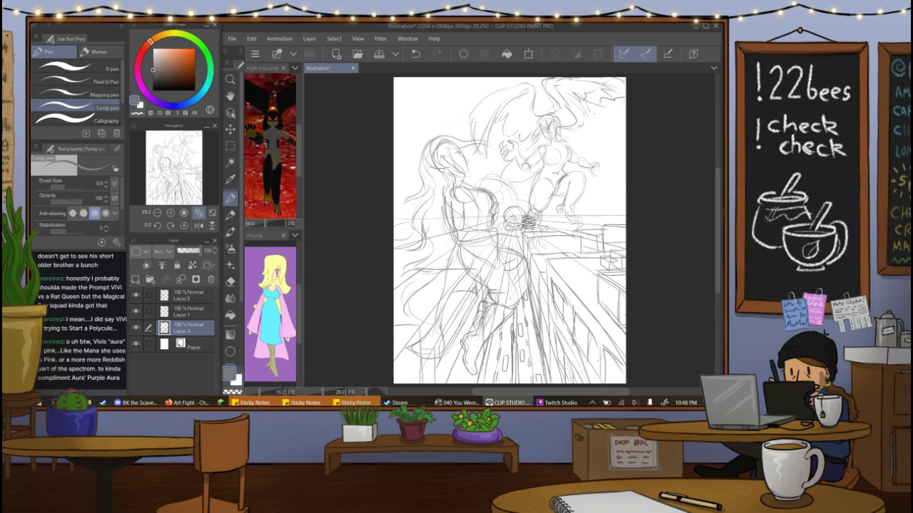
mouse_move(519, 227)
left_mouse_down()
mouse_move(496, 312)
mouse_move(460, 388)
left_mouse_up()
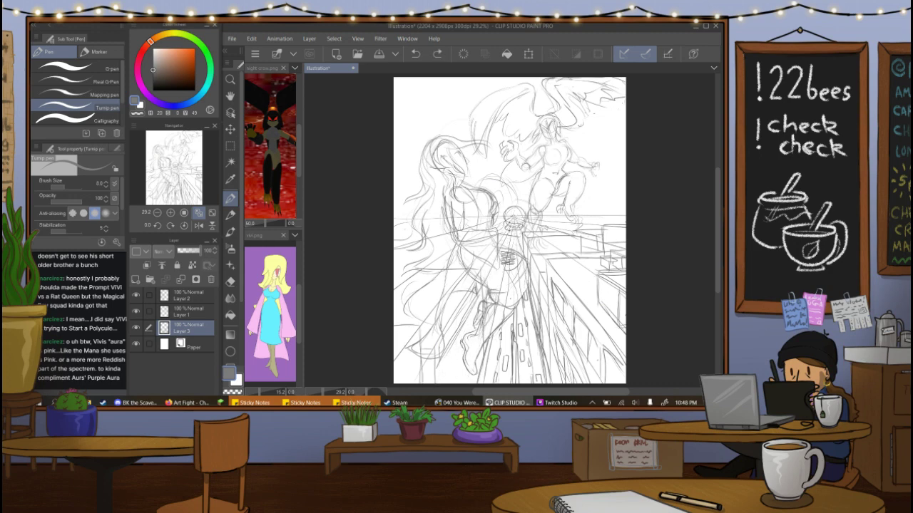
key("ctrl+z")
mouse_move(515, 234)
left_mouse_down()
mouse_move(488, 308)
mouse_move(432, 390)
left_mouse_up()
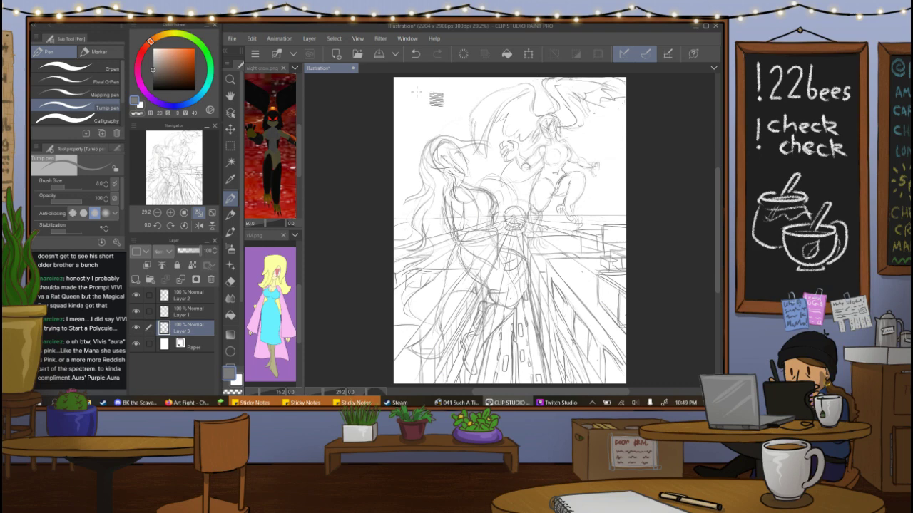
Sketch a small moon of two nested circles in the upper-left sky, with a few star marks around the sky.
mouse_move(440, 96)
left_mouse_down()
mouse_move(421, 96)
mouse_move(444, 92)
mouse_move(428, 114)
mouse_move(410, 98)
mouse_move(447, 97)
mouse_move(434, 93)
mouse_move(461, 78)
mouse_move(432, 95)
left_mouse_up()
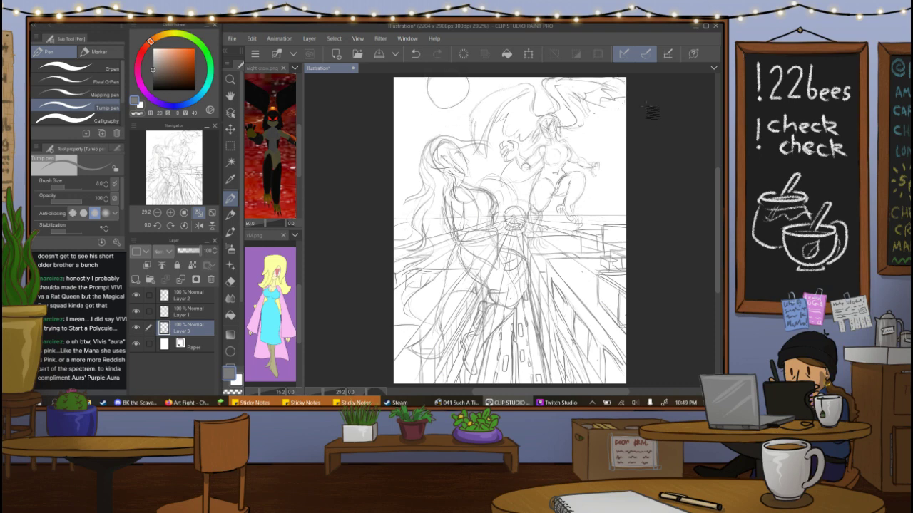
key("ctrl+z")
key("ctrl+z")
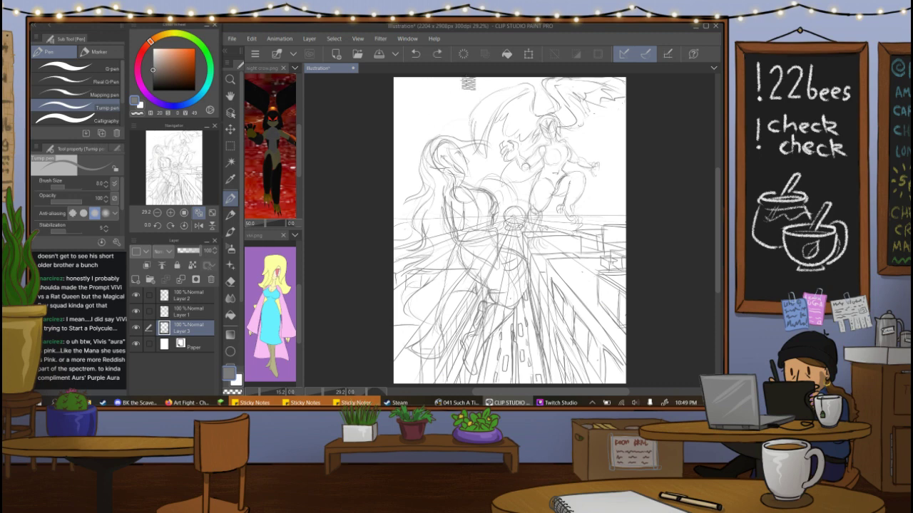
key("ctrl+y")
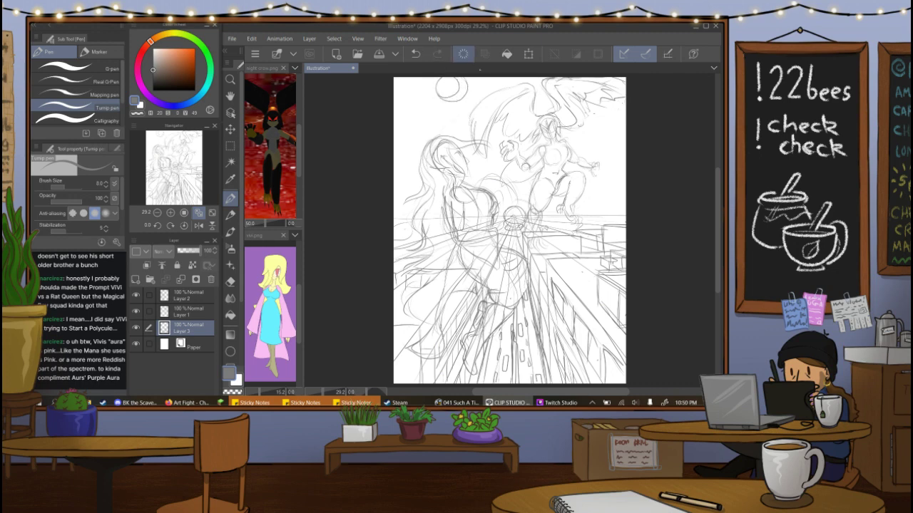
key("ctrl+z")
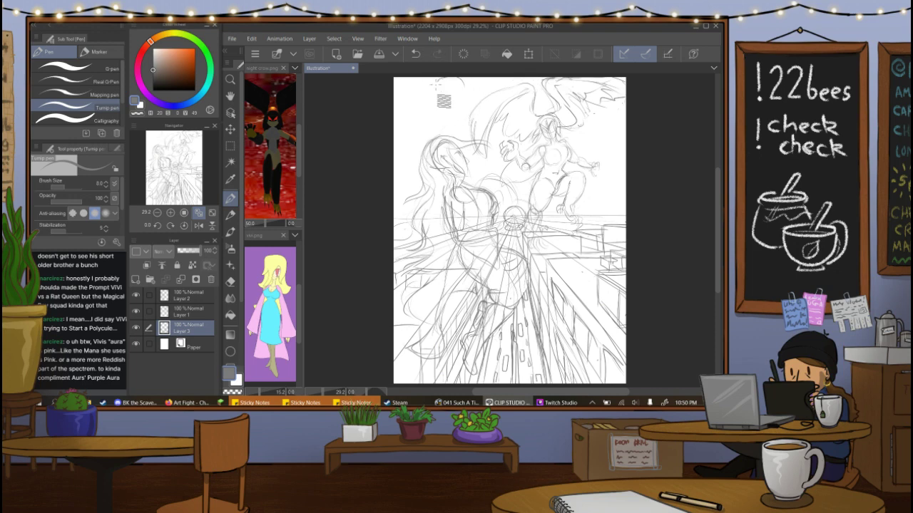
mouse_move(437, 95)
left_mouse_down()
mouse_move(461, 75)
mouse_move(448, 84)
mouse_move(452, 93)
mouse_move(451, 72)
mouse_move(439, 72)
mouse_move(462, 84)
left_mouse_up()
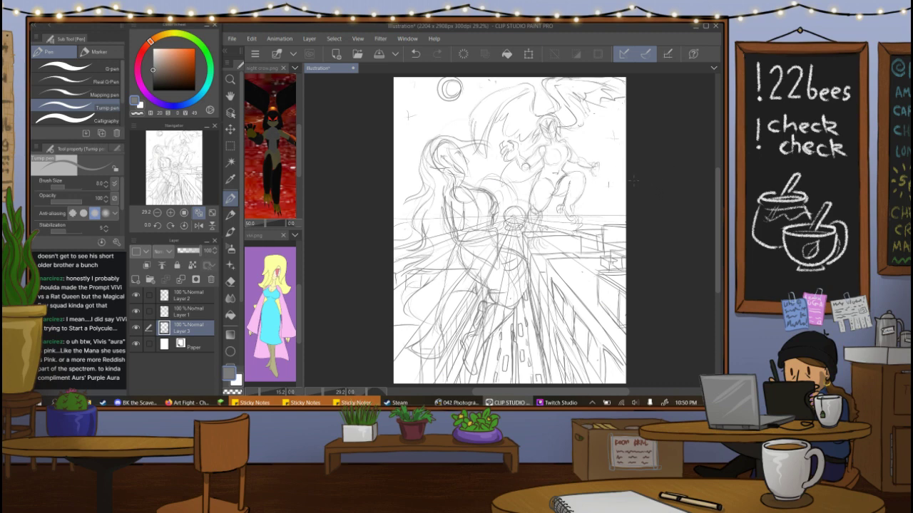
Merge Layer 2 into Layer 1, and erase the Layer 3 background lines that cross the left figure.
key("e")
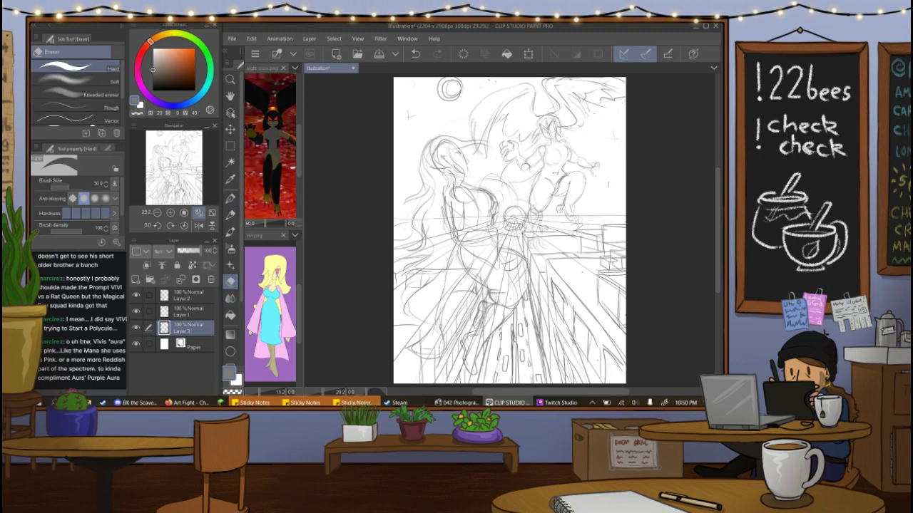
left_click(194, 299)
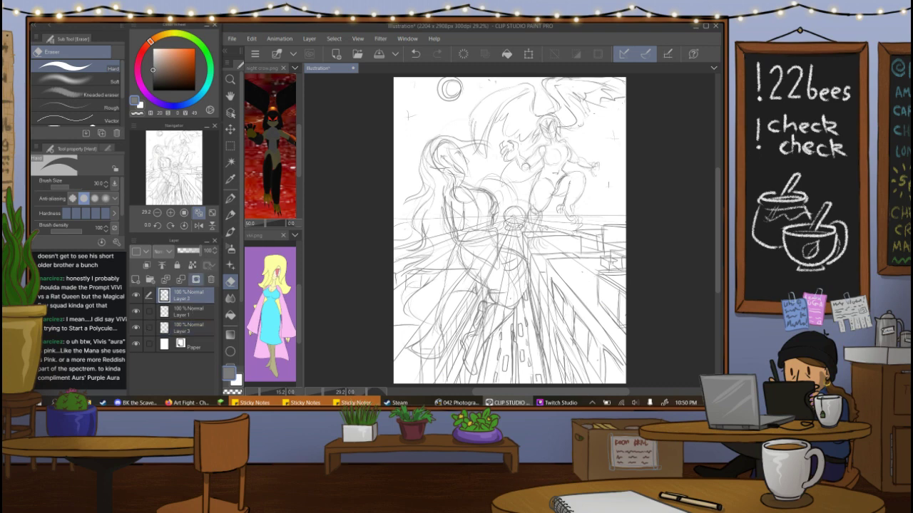
right_click(192, 295)
left_click(250, 241)
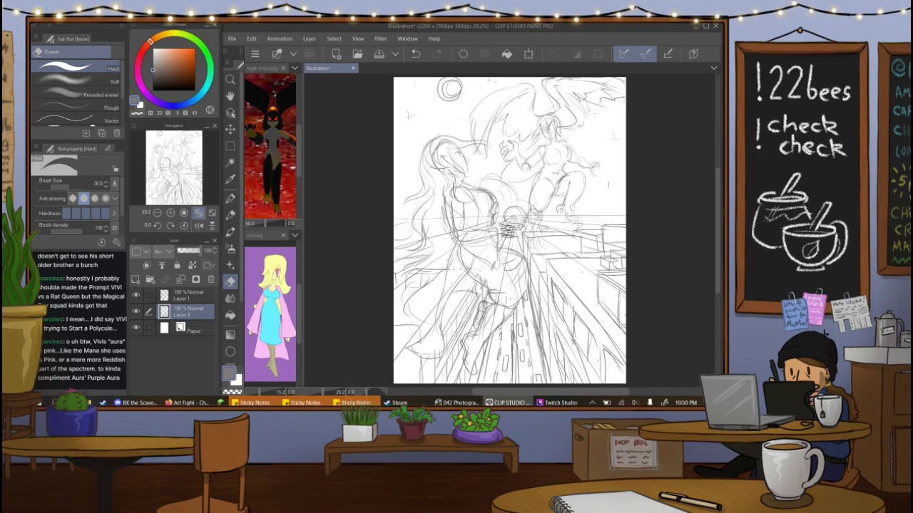
Clean up the left figure's torso, arms and hips on Layer 1 by erasing overlapping lines and redrawing contours, then reselect Layer 3.
left_click(188, 295)
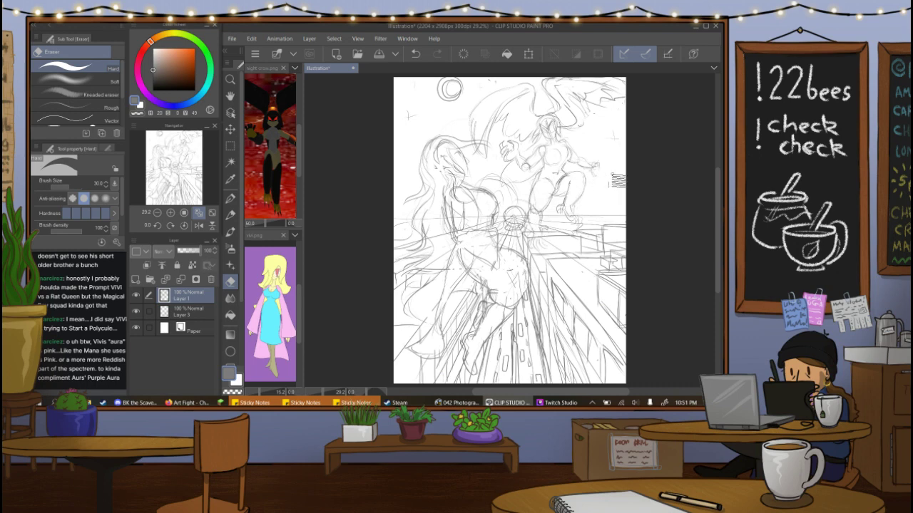
left_click(230, 198)
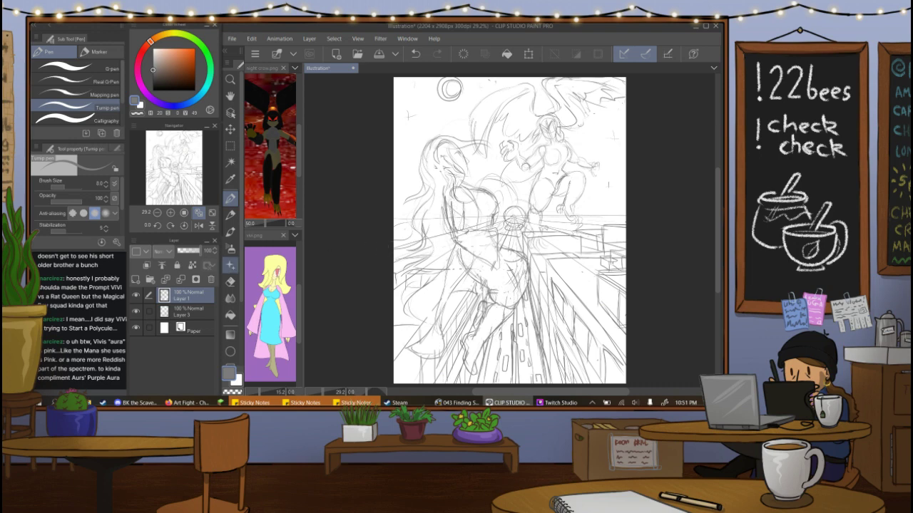
key("e")
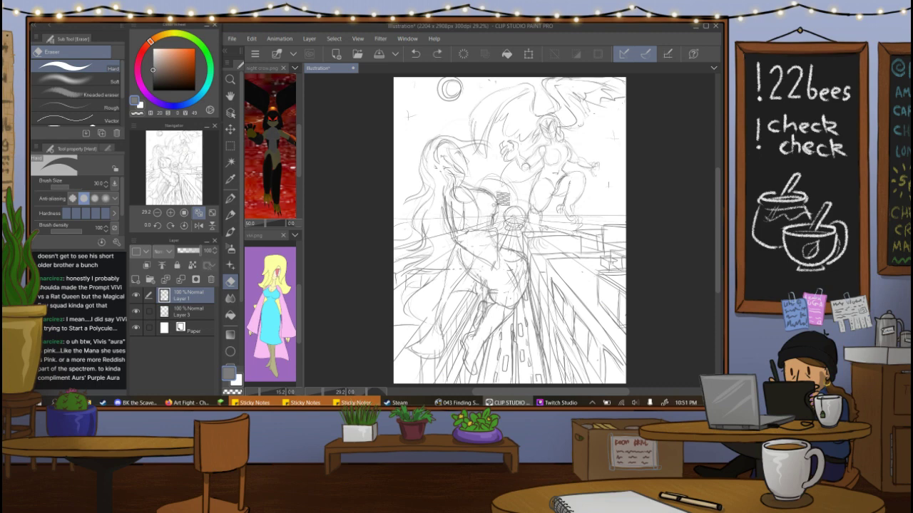
left_click_drag(460, 199, 469, 245)
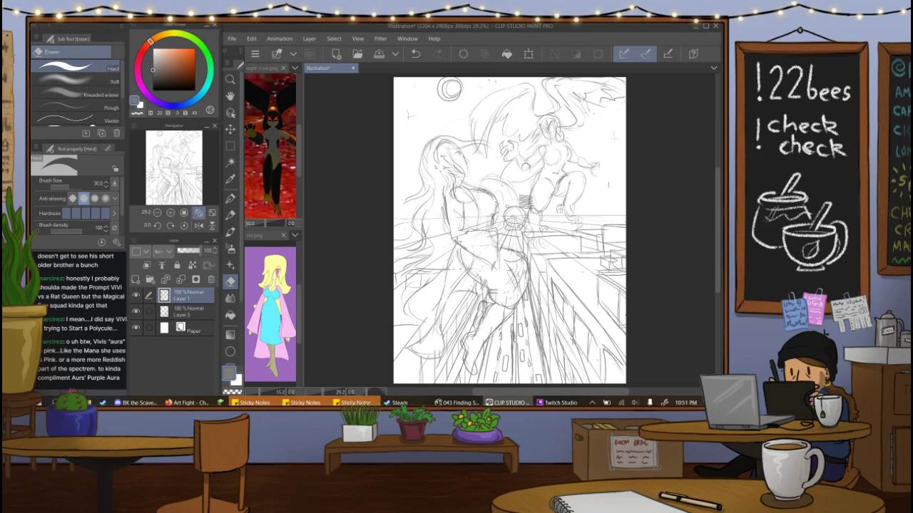
key("p")
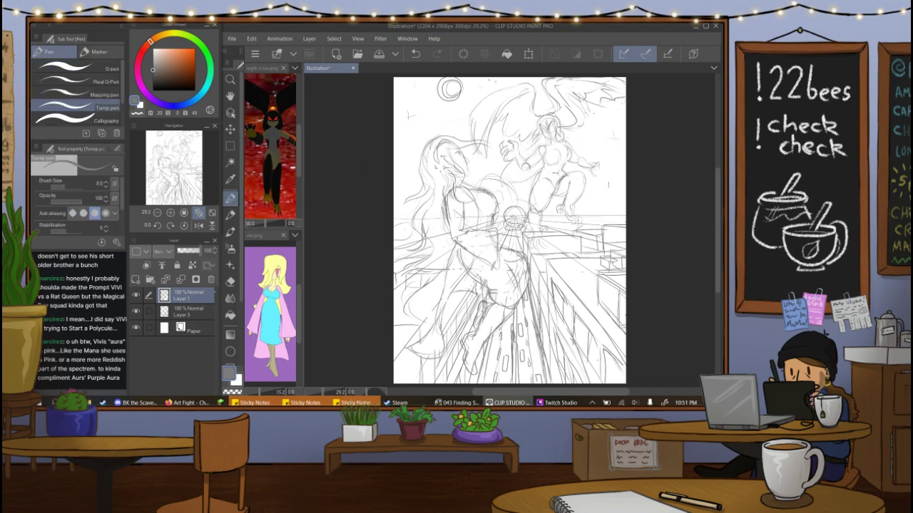
key("e")
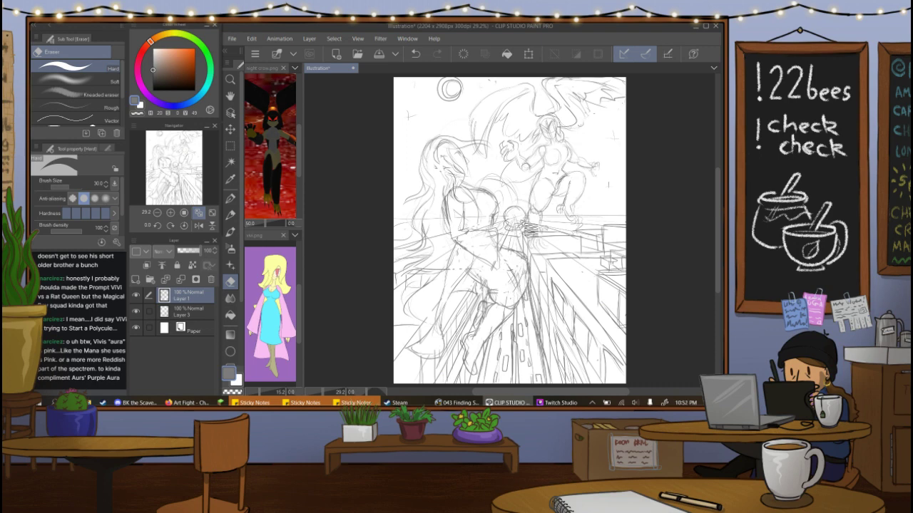
mouse_move(531, 229)
left_mouse_down()
mouse_move(524, 205)
mouse_move(517, 223)
mouse_move(554, 188)
mouse_move(544, 231)
mouse_move(558, 189)
mouse_move(534, 271)
mouse_move(456, 246)
mouse_move(540, 228)
left_mouse_up()
left_click(189, 312)
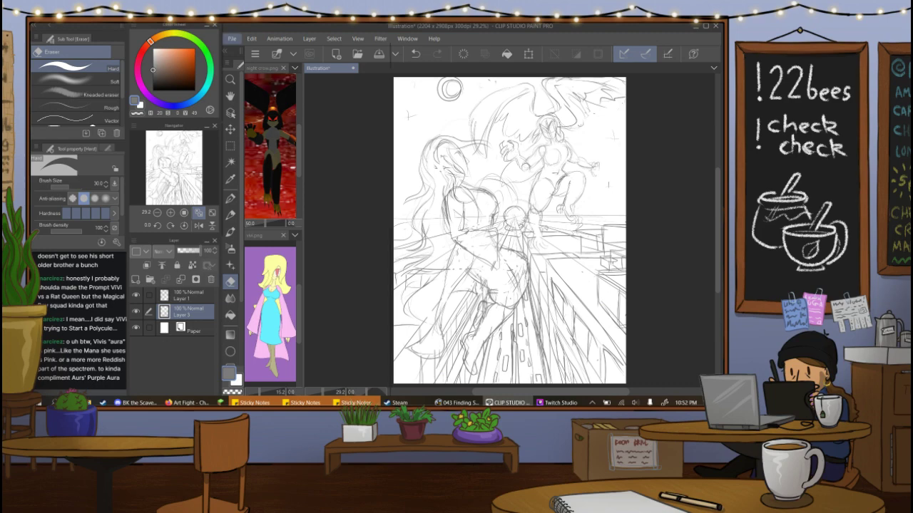
Save the illustration as "vivi vs night crow" in the Pictures > 2022 > July > artfight > attacks folder.
left_click(232, 39)
left_click(257, 108)
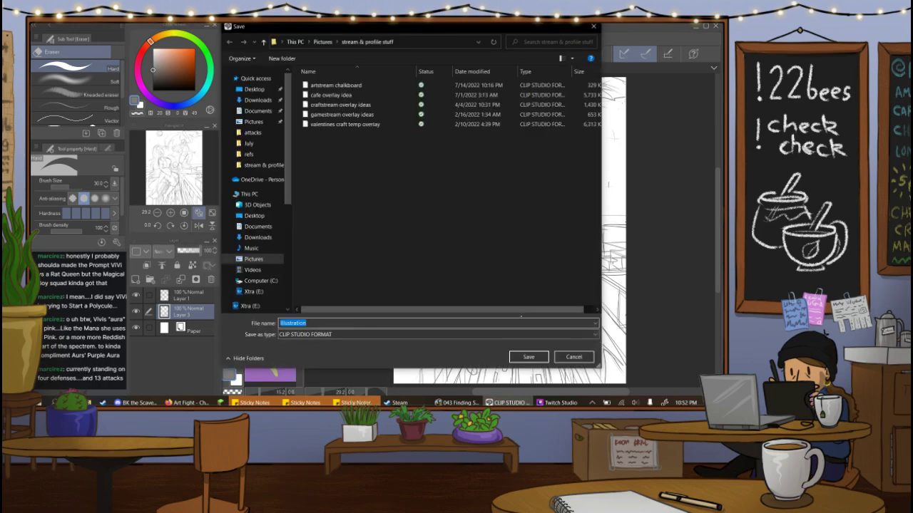
left_click(322, 42)
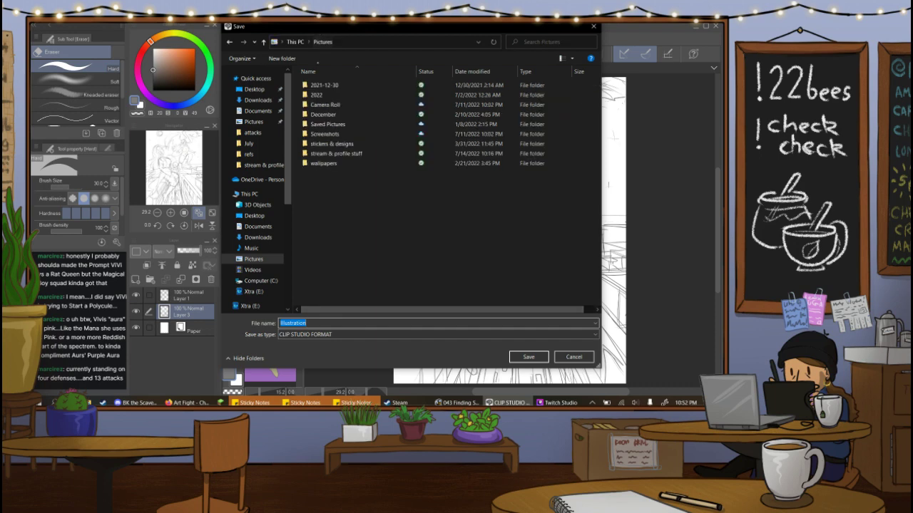
double_click(332, 94)
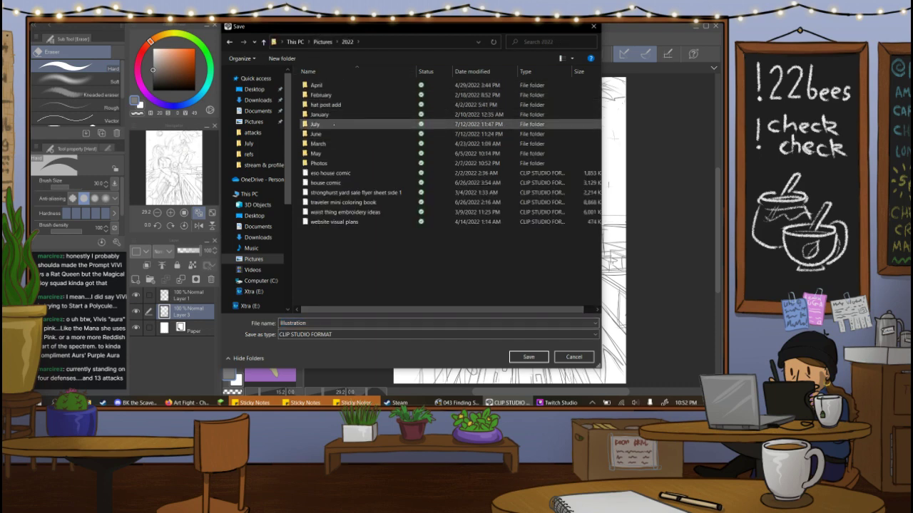
double_click(333, 125)
double_click(332, 94)
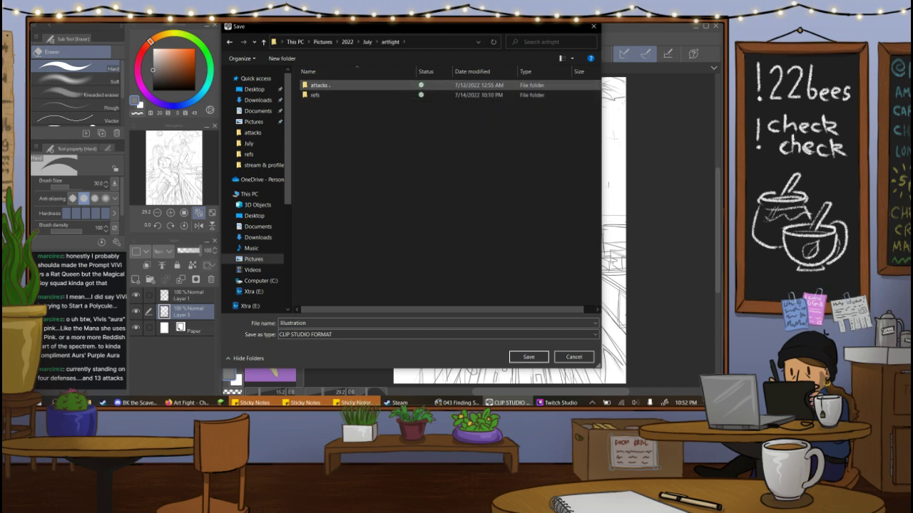
double_click(318, 85)
left_click(349, 323)
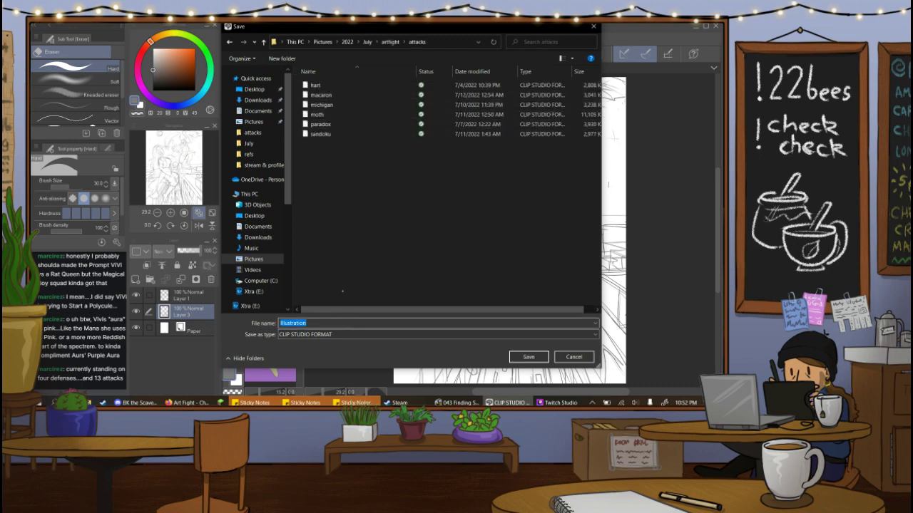
type("vivi vs night crow")
left_click(528, 356)
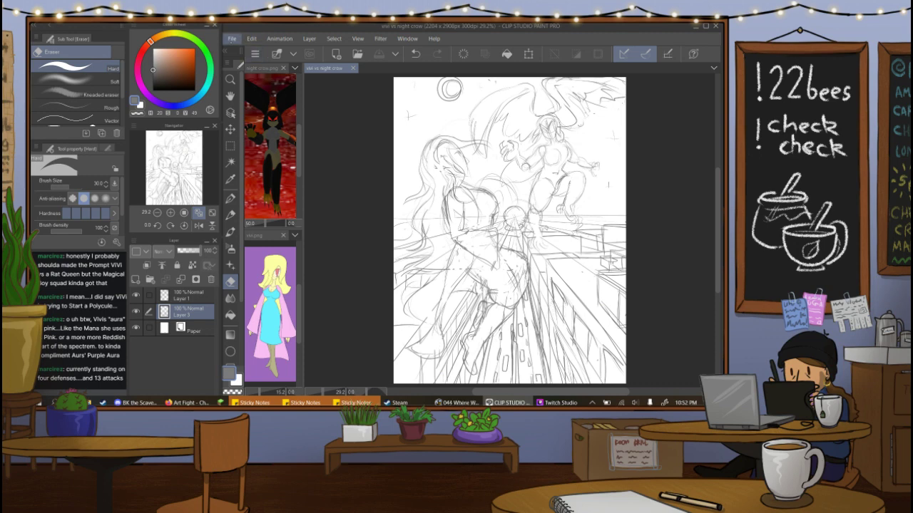
left_click(231, 38)
left_click(275, 108)
On Layer 1, sketch the left figure's raised hand with spread fingers at the end of the outstretched arm, using the Turnip pen.
left_click(182, 296)
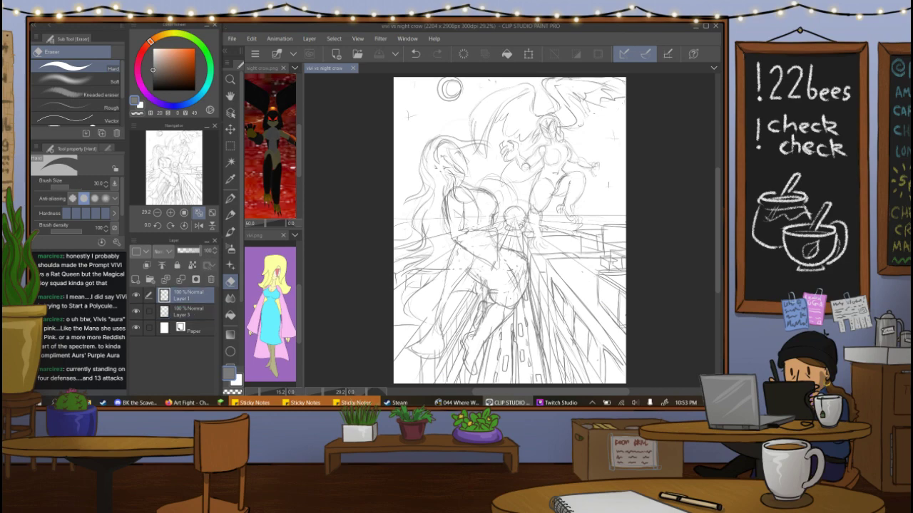
left_click(171, 212)
left_click_drag(182, 182, 181, 178)
left_click(231, 198)
left_click_drag(476, 206, 493, 220)
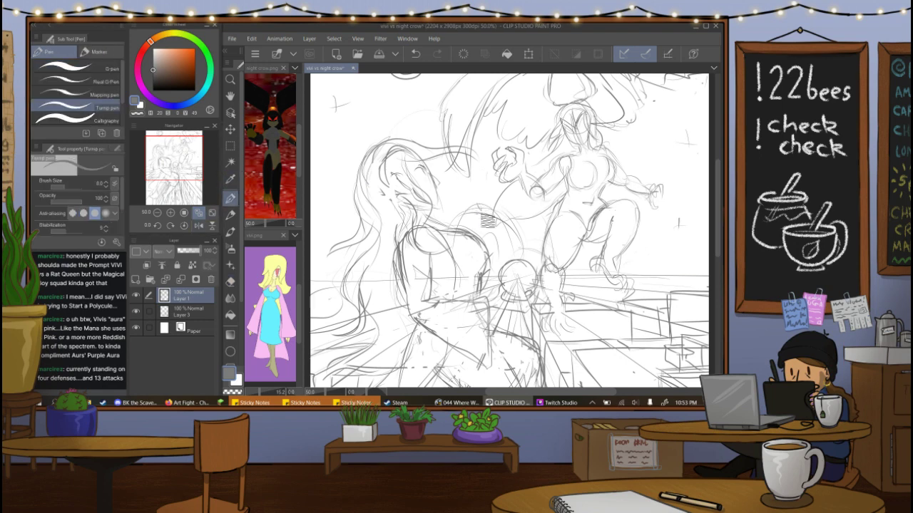
key("ctrl+z")
mouse_move(481, 216)
left_mouse_down()
mouse_move(495, 222)
mouse_move(490, 207)
mouse_move(497, 197)
mouse_move(497, 209)
mouse_move(506, 201)
left_mouse_up()
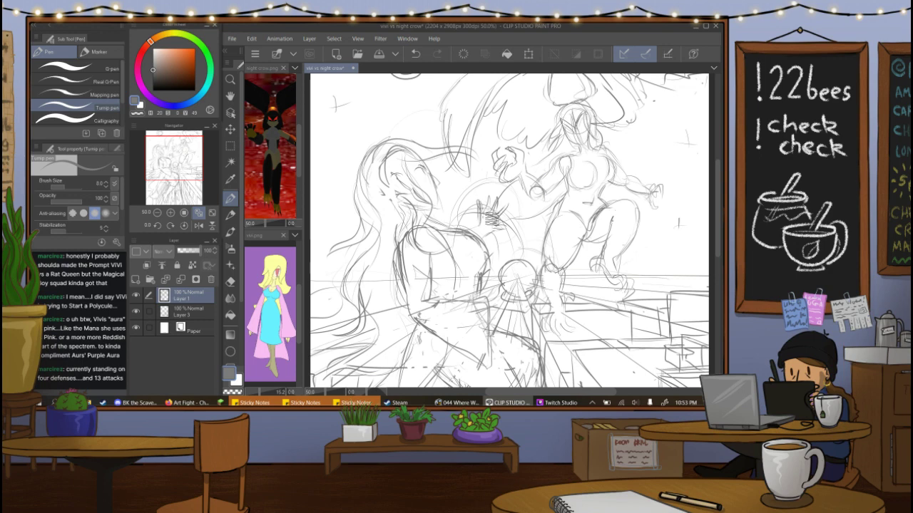
left_click_drag(489, 195, 498, 221)
Erase stray lines around the left figure's raised hand, redraw its fingers and palm edge, and save the illustration.
key("e")
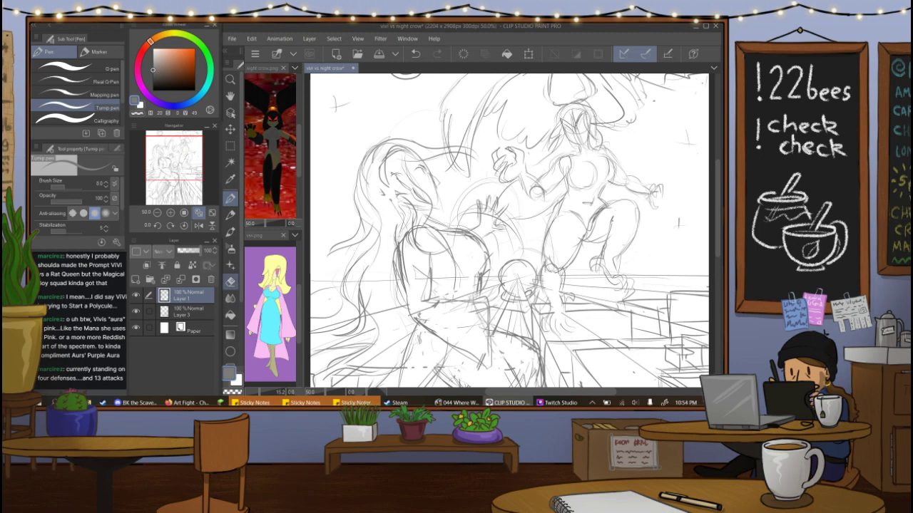
mouse_move(411, 258)
left_mouse_down()
mouse_move(415, 279)
mouse_move(424, 225)
mouse_move(401, 234)
mouse_move(404, 279)
mouse_move(398, 274)
mouse_move(426, 287)
mouse_move(407, 303)
left_mouse_up()
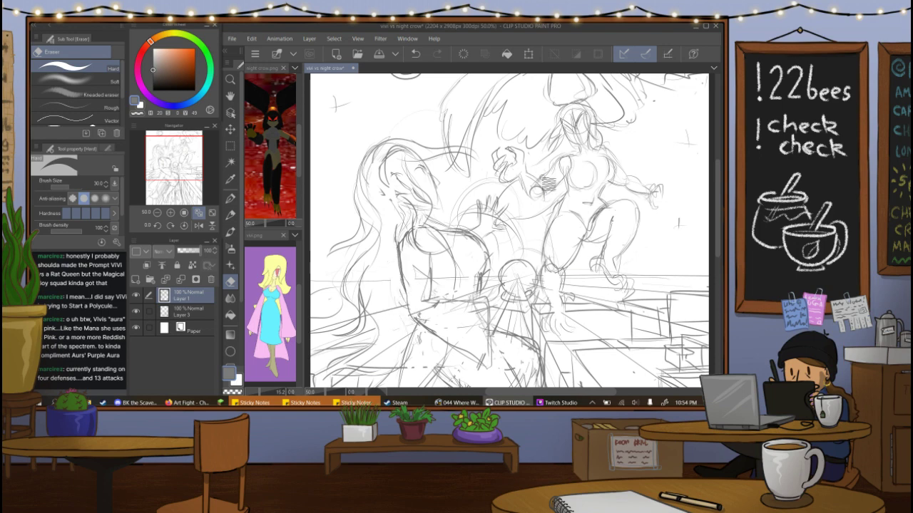
left_click_drag(497, 220, 494, 246)
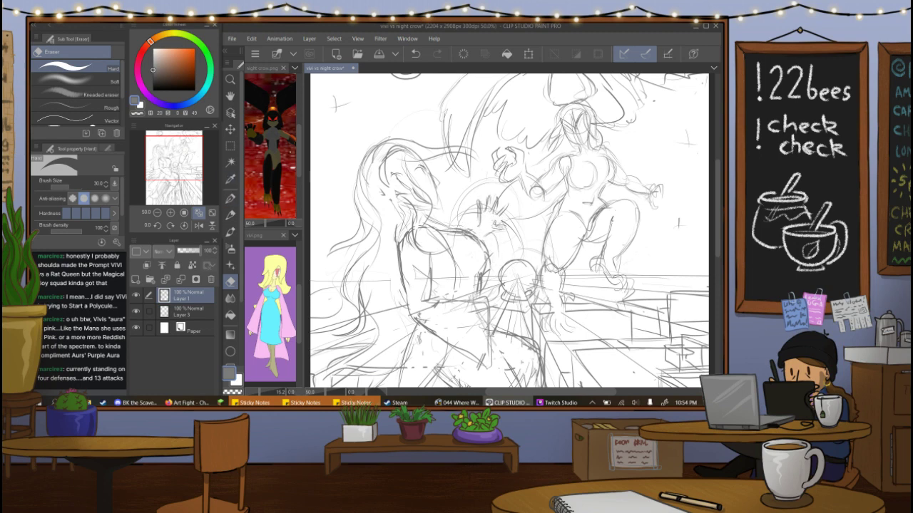
key("p")
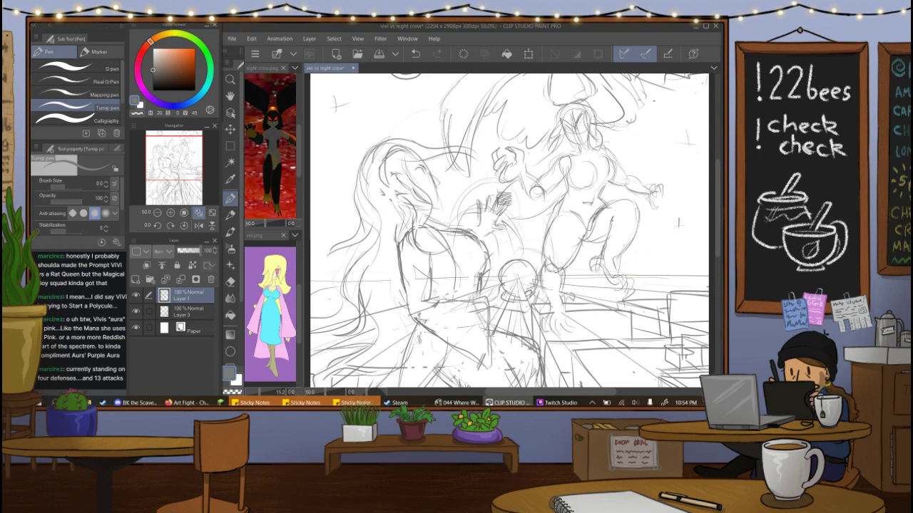
key("ctrl+z")
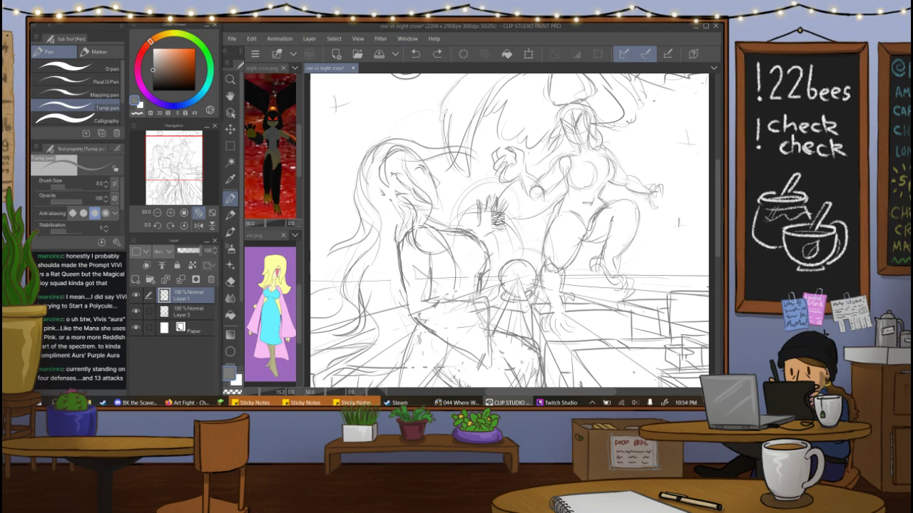
mouse_move(499, 214)
left_mouse_down()
mouse_move(506, 201)
mouse_move(504, 216)
left_mouse_up()
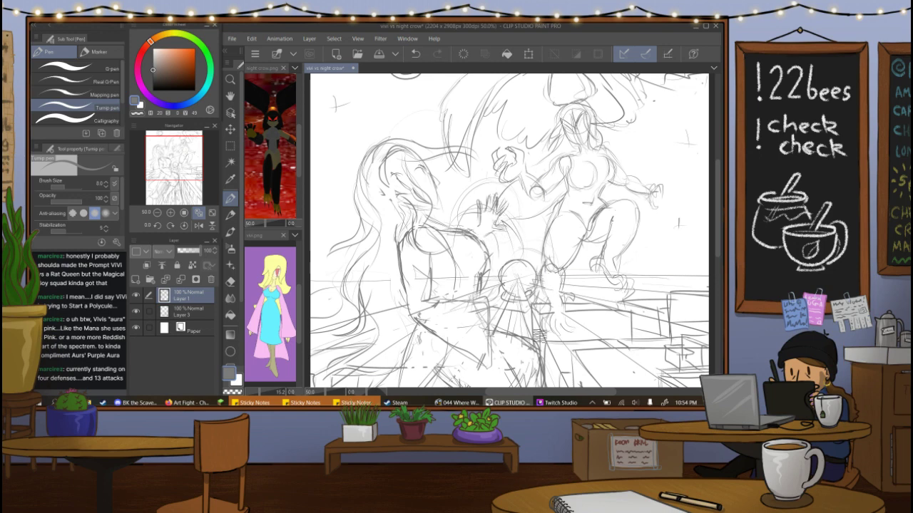
left_click(233, 38)
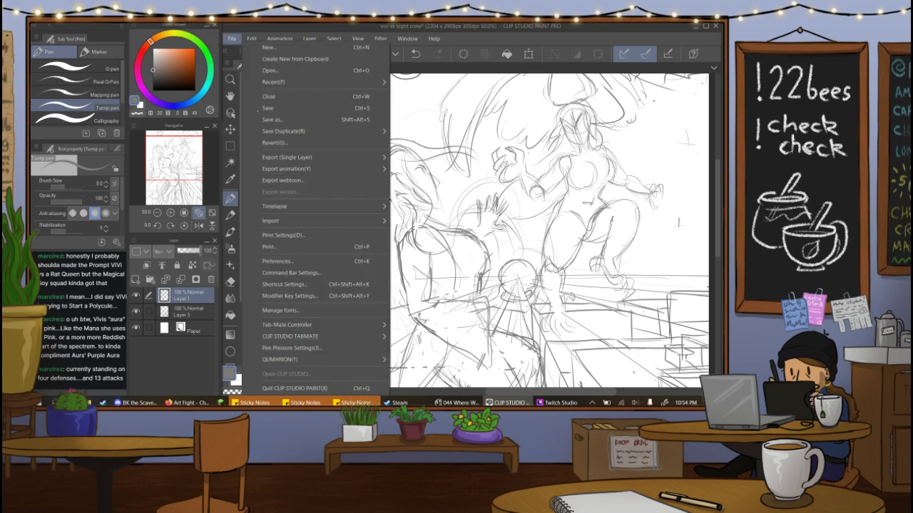
left_click(264, 109)
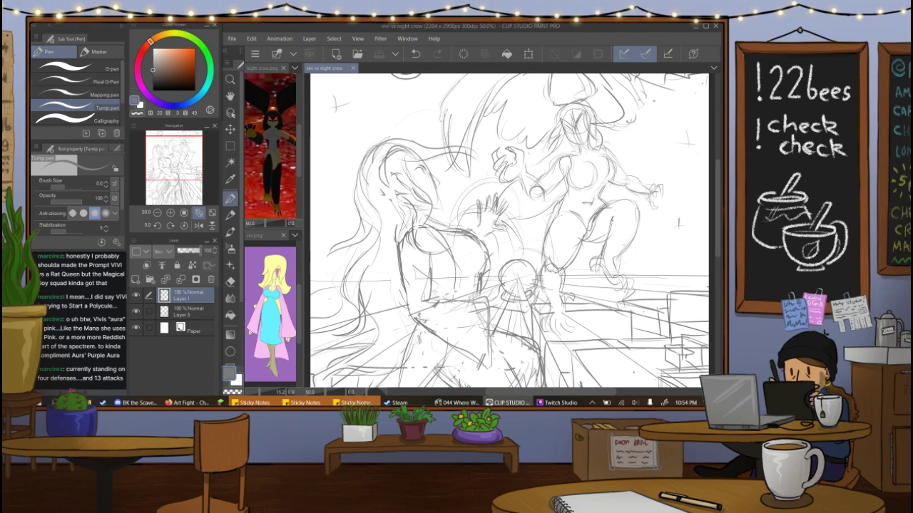
Lower the opacity of Layer 1 to 22% and Layer 3 to 16%, and rename them "sketch char" and "sketch bg".
left_click_drag(191, 251, 179, 251)
left_click(190, 313)
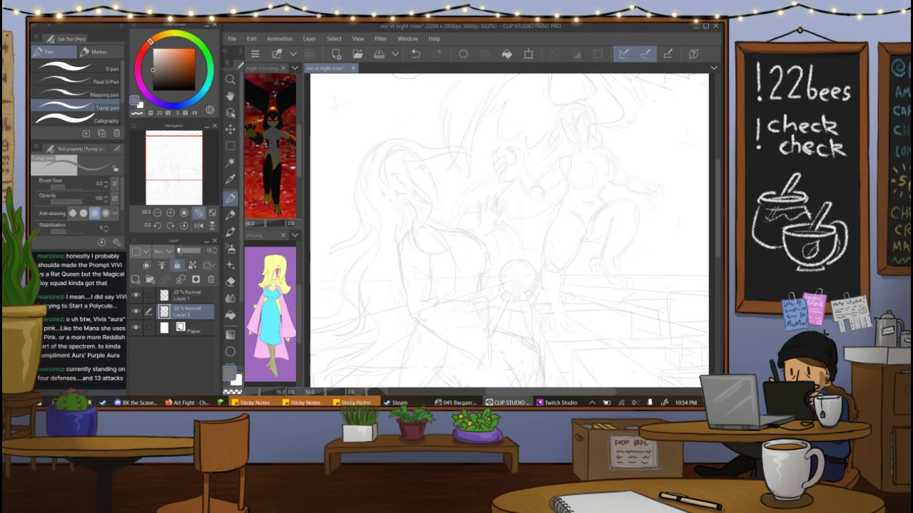
left_click(186, 294)
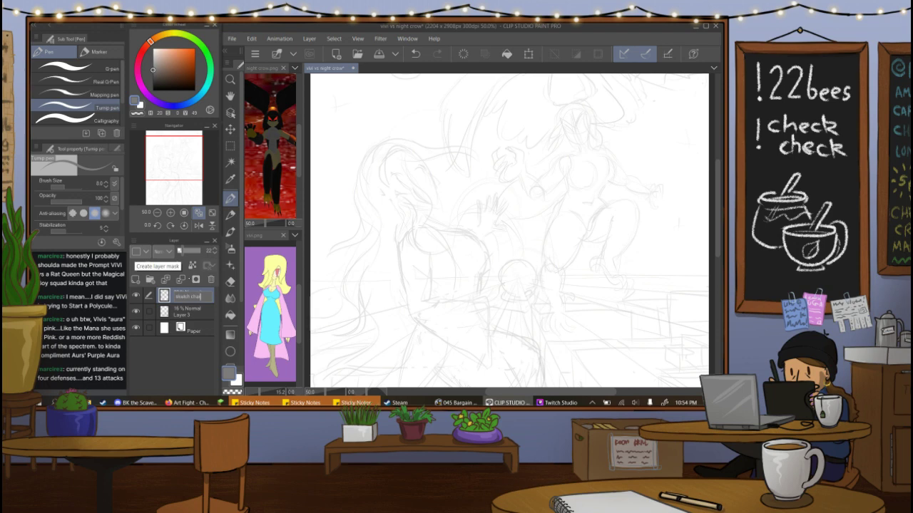
key("Return")
double_click(189, 313)
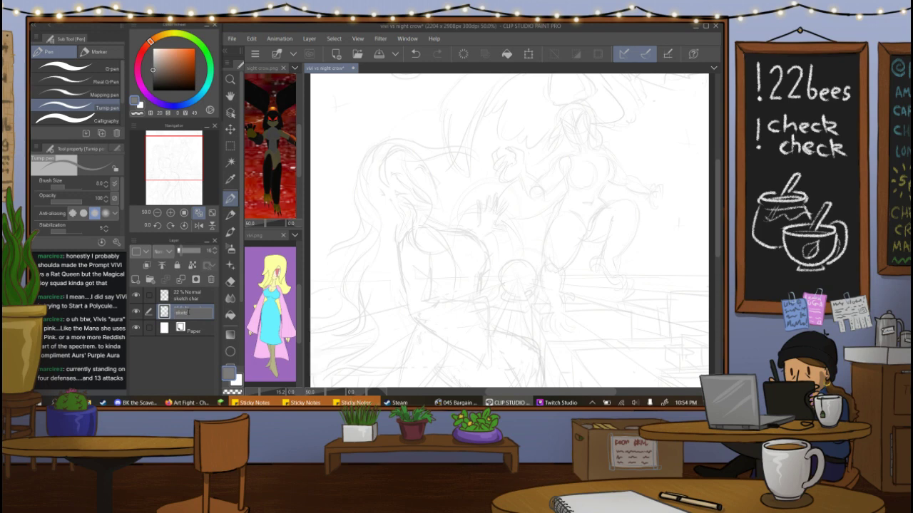
key("Escape")
Add a new layer above sketch char and draw the left figure's windswept top hair strand and the long wavy lock beside the face.
left_click(190, 296)
left_click(136, 279)
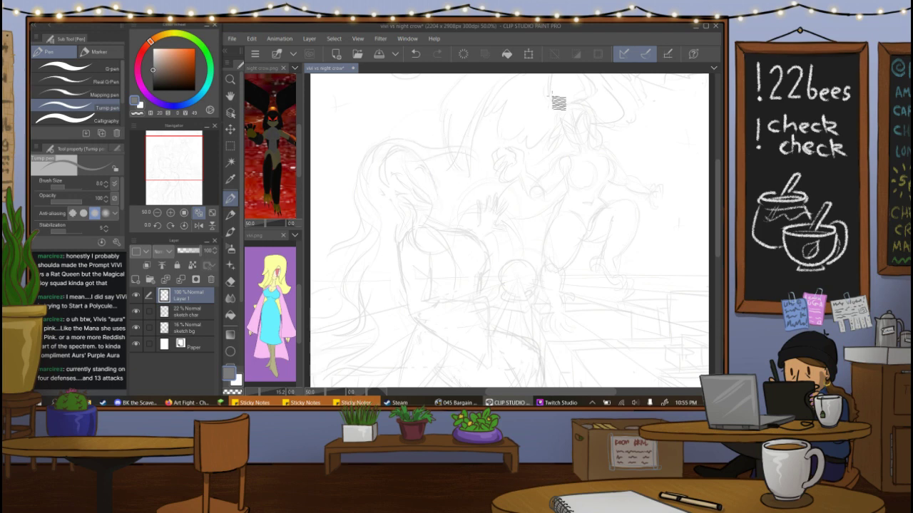
left_click_drag(380, 141, 449, 148)
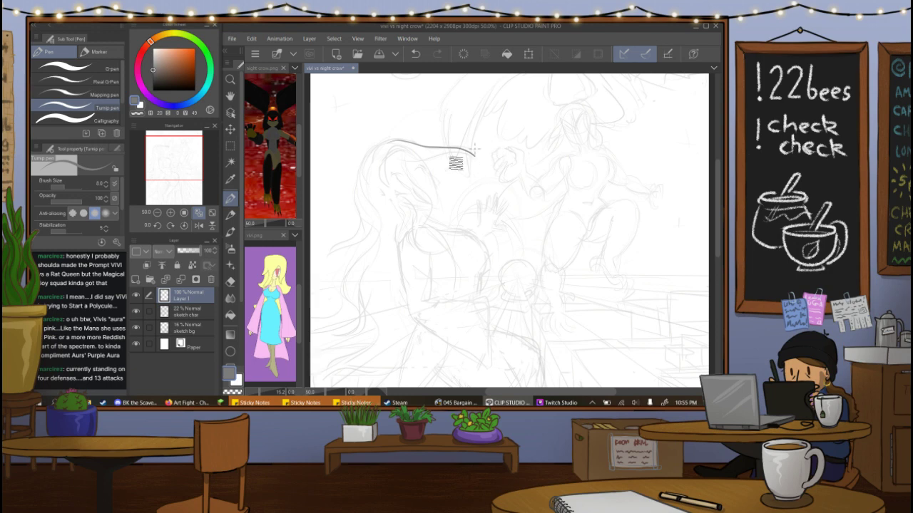
key("ctrl+z")
mouse_move(381, 142)
left_mouse_down()
mouse_move(472, 146)
mouse_move(482, 161)
left_mouse_up()
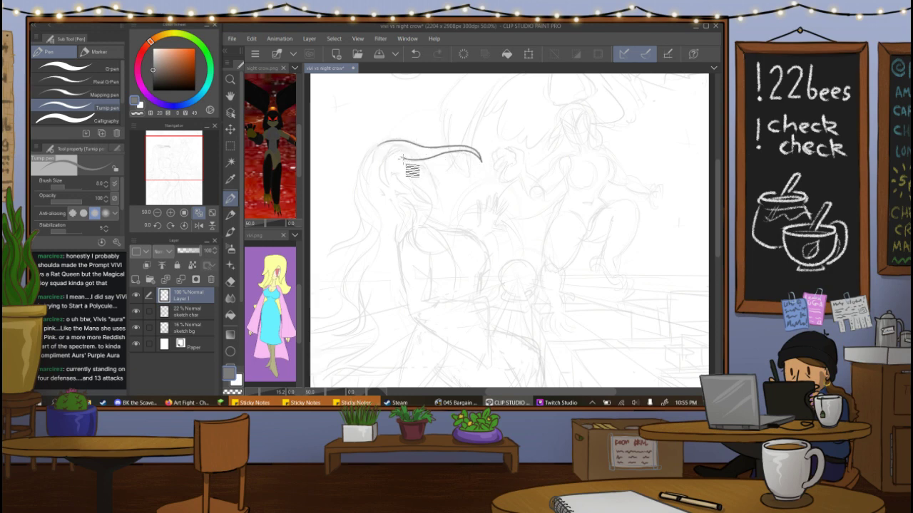
mouse_move(402, 156)
left_mouse_down()
mouse_move(433, 203)
mouse_move(418, 227)
mouse_move(432, 246)
mouse_move(405, 232)
mouse_move(413, 195)
mouse_move(432, 247)
mouse_move(412, 222)
left_mouse_up()
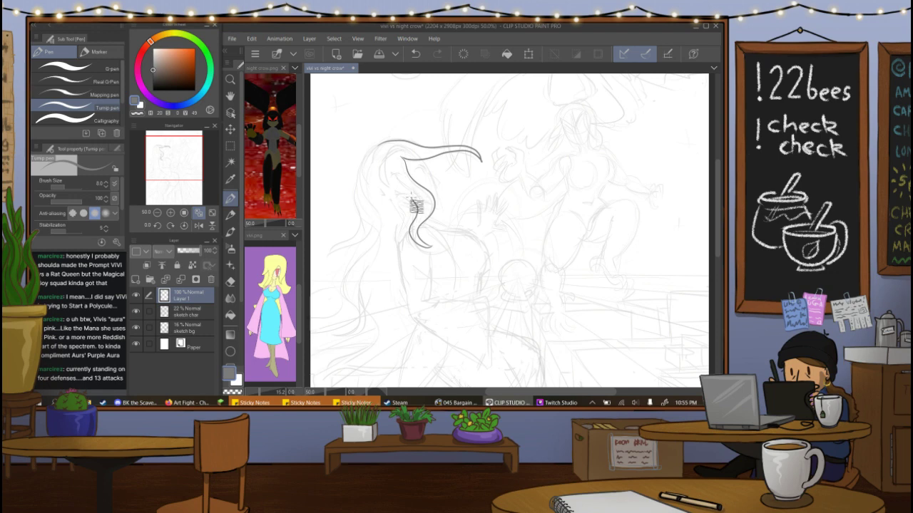
Line a second wavy strand inside the left figure's long lock, and add short contour strokes for the face.
left_click_drag(412, 196, 383, 186)
key("ctrl+z")
left_click_drag(417, 210, 391, 191)
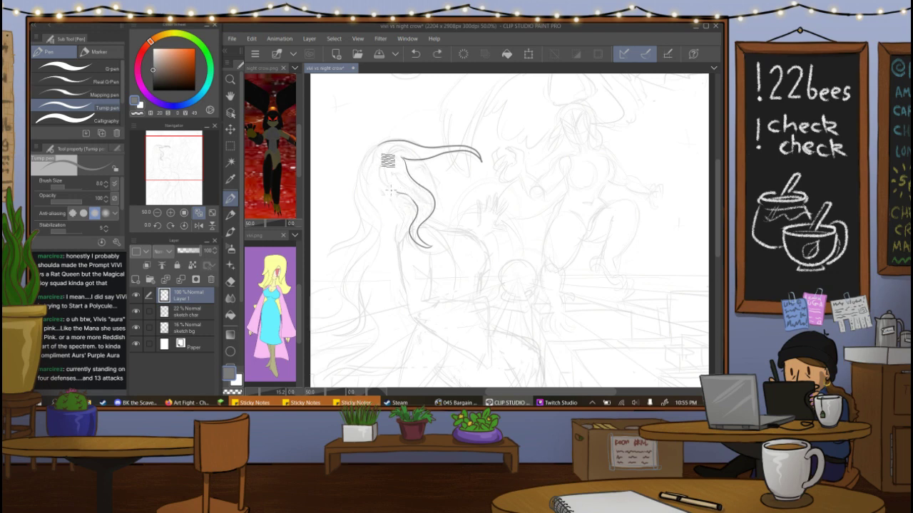
key("ctrl+y")
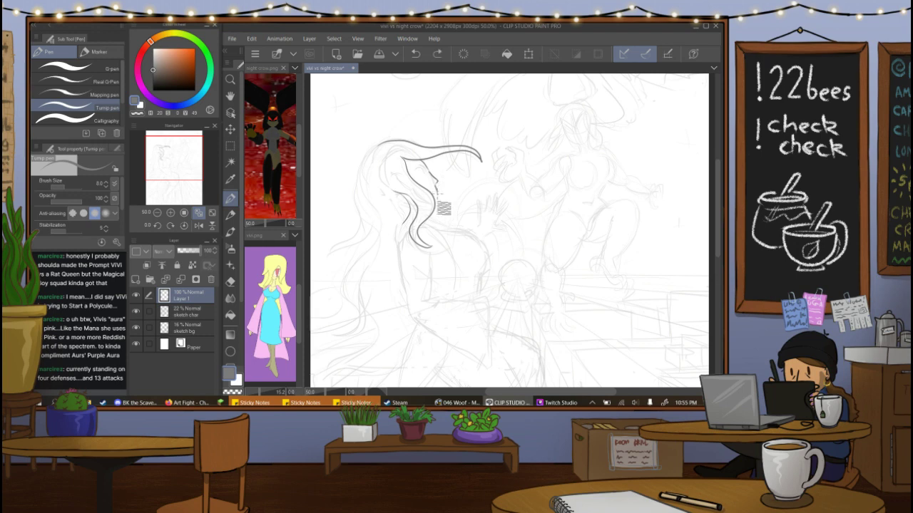
left_click_drag(437, 191, 437, 203)
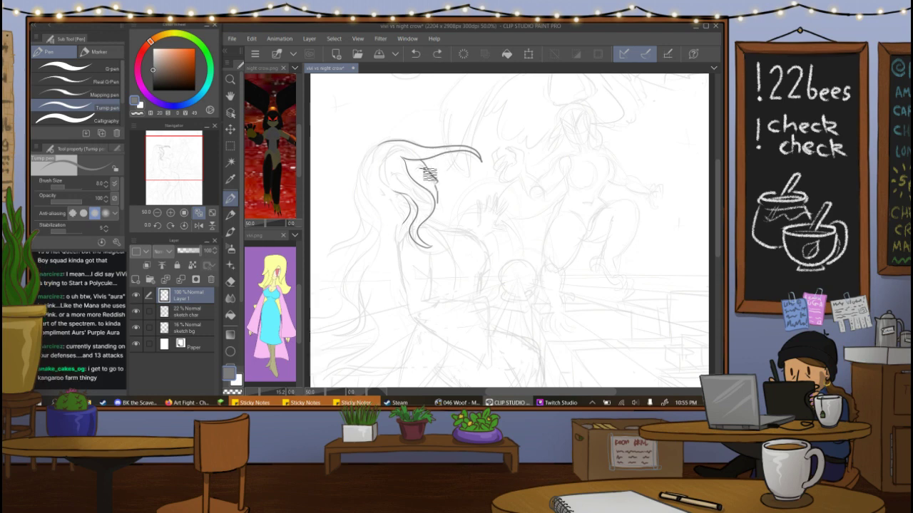
left_click_drag(434, 181, 432, 177)
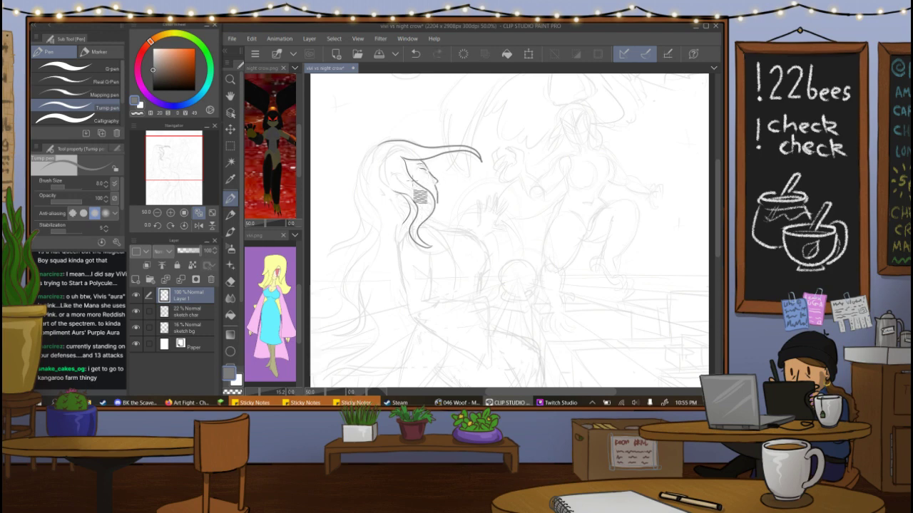
key("ctrl+z")
key("ctrl+z")
left_click_drag(432, 173, 437, 178)
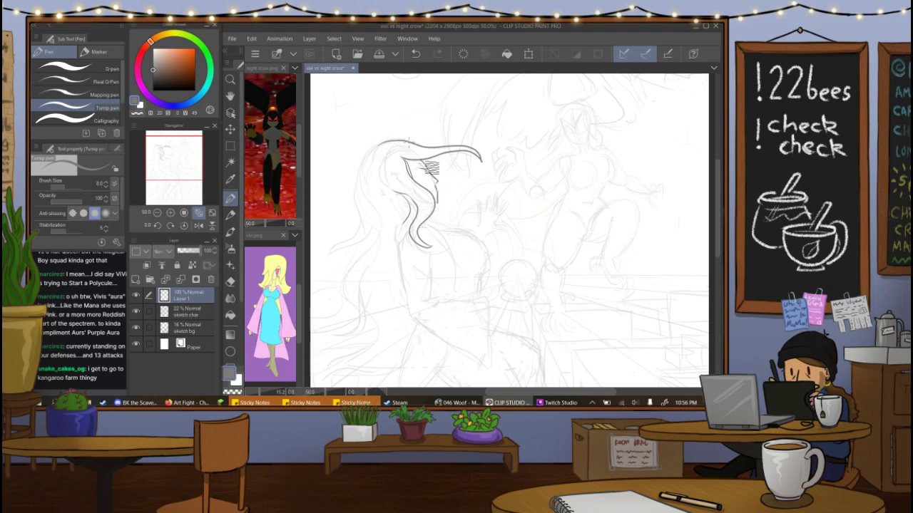
Draw the shorter wavy hair strand in front of the left figure's face, redoing it until the curve follows the sketch.
mouse_move(426, 161)
left_mouse_down()
mouse_move(452, 206)
mouse_move(462, 203)
left_mouse_up()
key("ctrl+z")
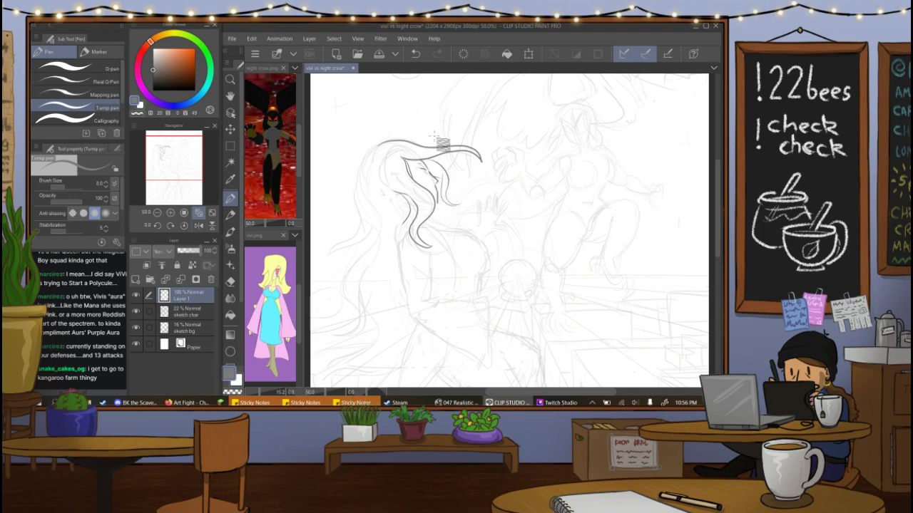
key("ctrl+z")
left_click_drag(441, 171, 458, 215)
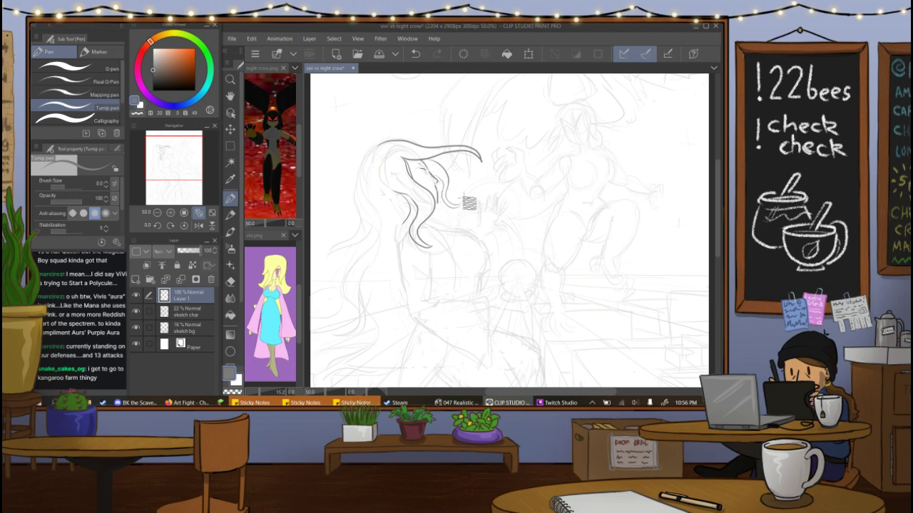
key("ctrl+z")
left_click_drag(442, 183, 450, 207)
left_click_drag(432, 165, 460, 204)
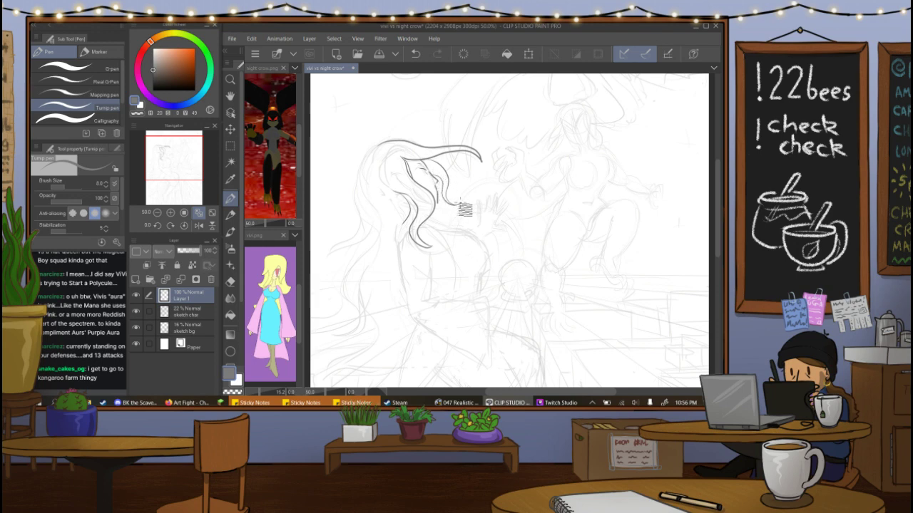
Line the curve of hair around the back of the left figure's head and the back contour from shoulder to waist.
left_click_drag(371, 147, 359, 205)
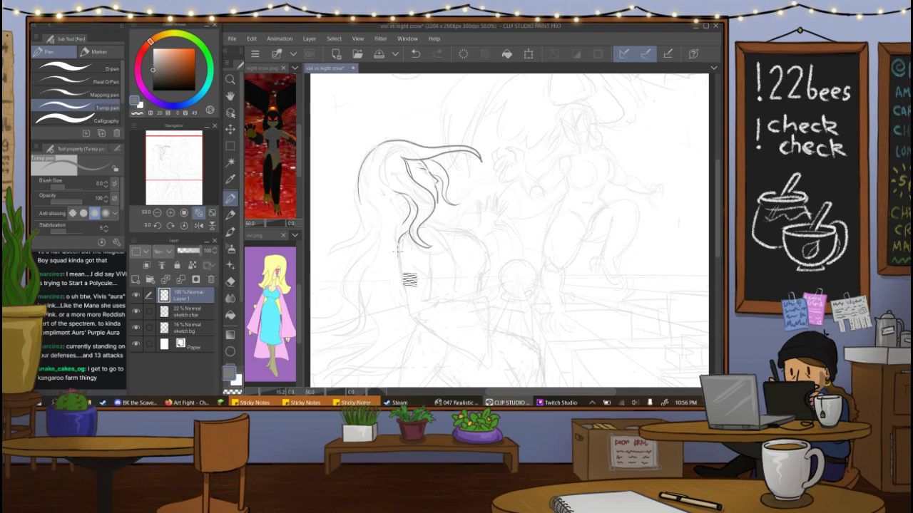
mouse_move(407, 233)
left_mouse_down()
mouse_move(402, 265)
mouse_move(413, 328)
left_mouse_up()
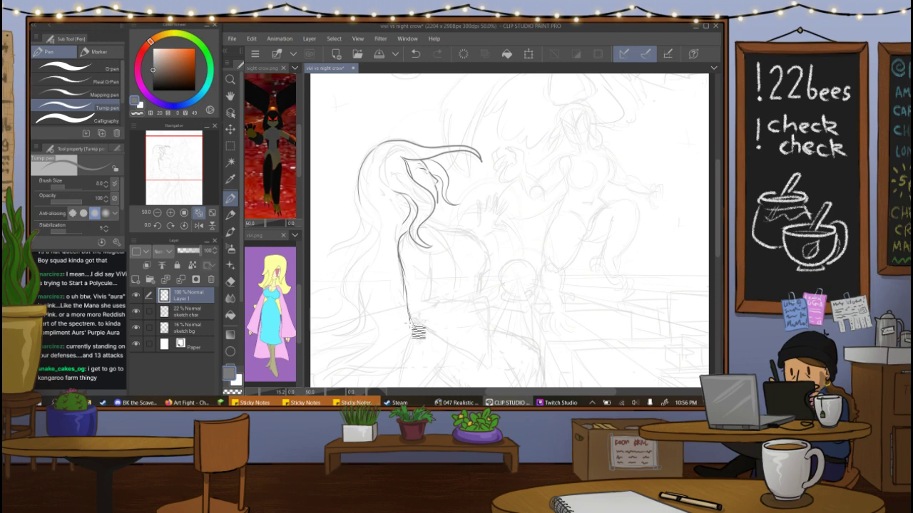
key("ctrl+z")
mouse_move(408, 294)
left_mouse_down()
mouse_move(409, 319)
mouse_move(423, 329)
left_mouse_up()
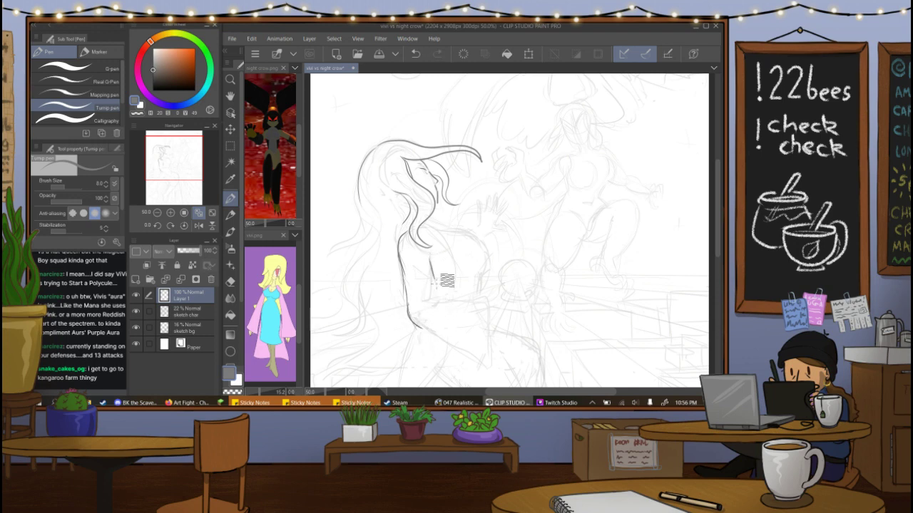
Line the left figure's upper arm, the forearm edge and the draped sleeve hanging down to a point, with a fold stroke inside.
mouse_move(429, 262)
left_mouse_down()
mouse_move(438, 292)
mouse_move(423, 313)
mouse_move(442, 300)
left_mouse_up()
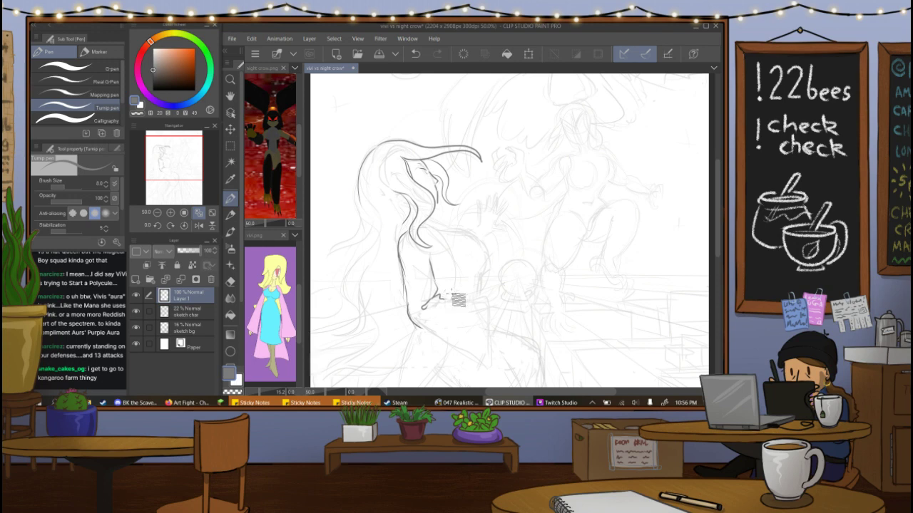
left_click_drag(438, 300, 495, 295)
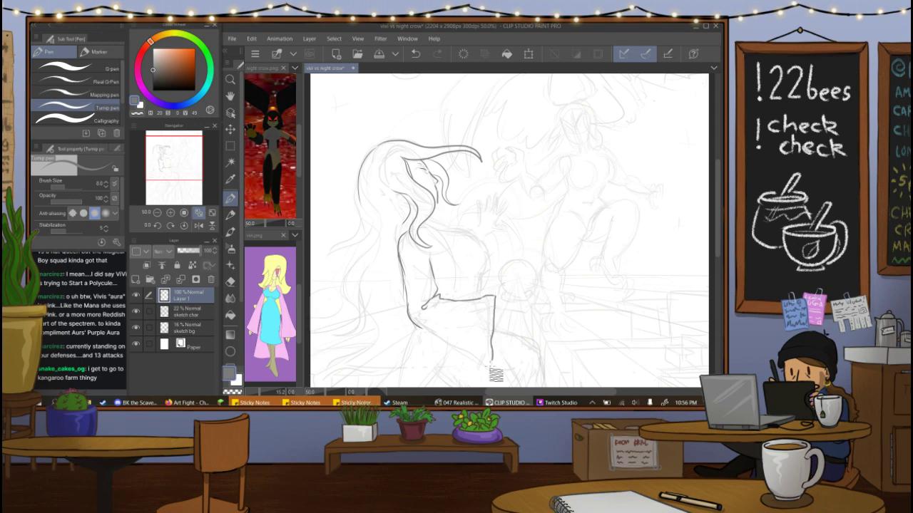
key("ctrl+z")
mouse_move(484, 299)
left_mouse_down()
mouse_move(494, 369)
mouse_move(480, 363)
mouse_move(482, 344)
mouse_move(489, 367)
mouse_move(460, 347)
left_mouse_up()
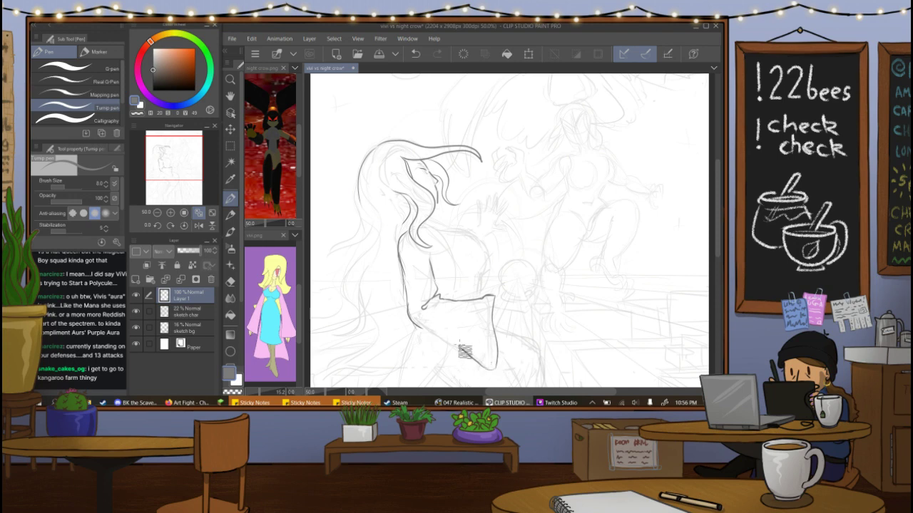
left_click_drag(418, 323, 496, 366)
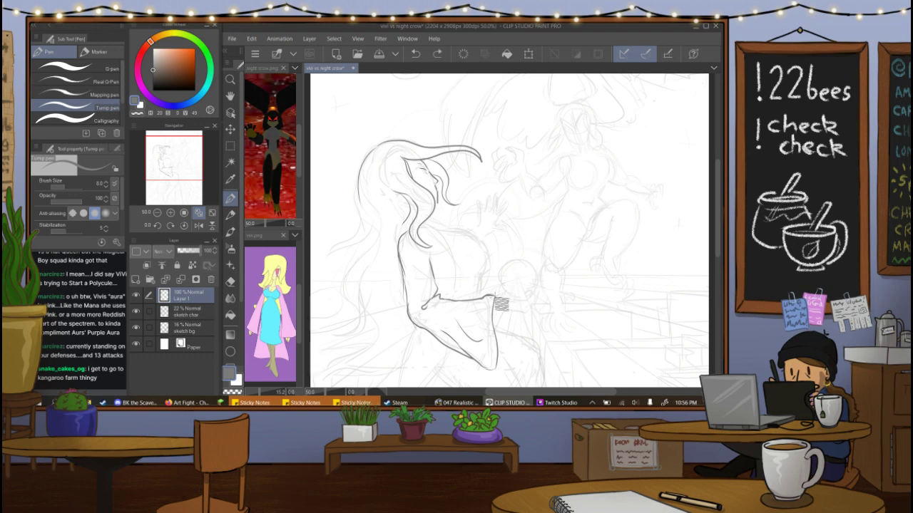
Draw the left figure's open hand beneath the orb, lining the thumb, fingers and palm and redoing strokes that miss the sketch.
mouse_move(503, 288)
left_mouse_down()
mouse_move(512, 281)
mouse_move(510, 293)
left_mouse_up()
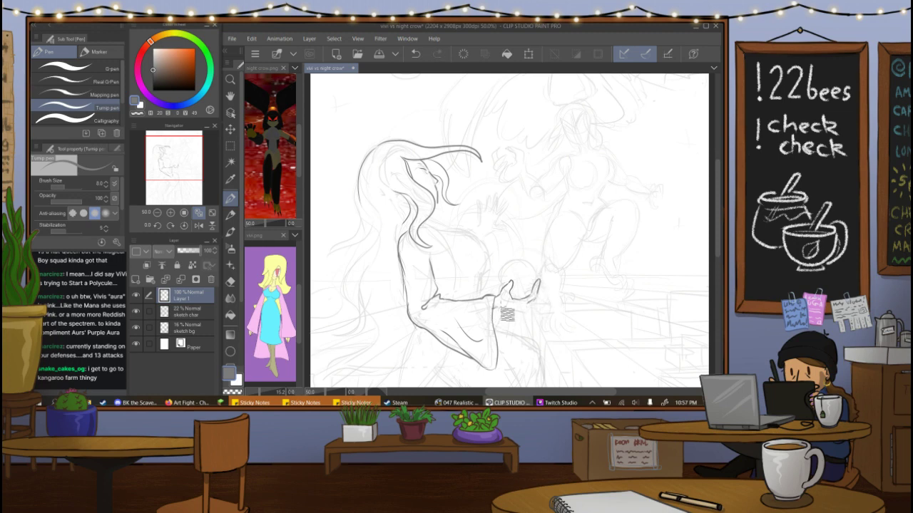
mouse_move(504, 309)
left_mouse_down()
mouse_move(517, 316)
mouse_move(525, 307)
left_mouse_up()
key("ctrl+z")
key("ctrl+z")
key("ctrl+z")
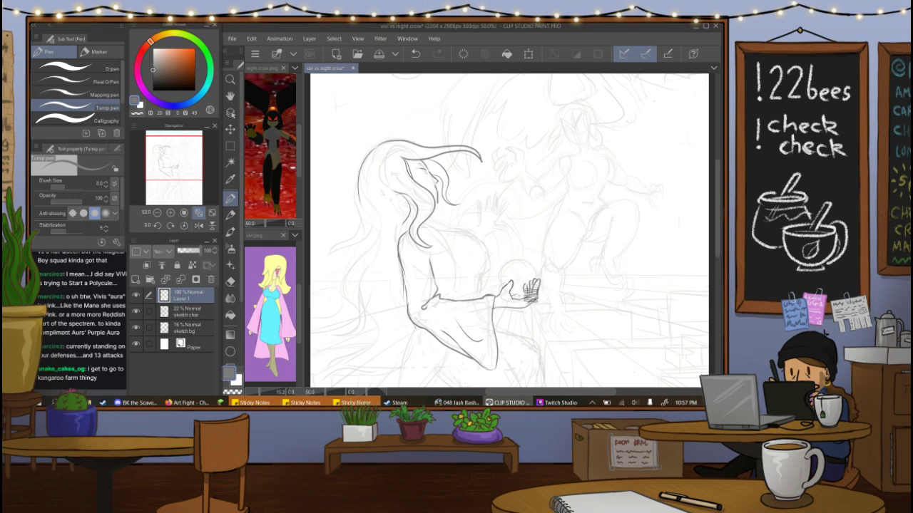
left_click_drag(521, 298, 534, 308)
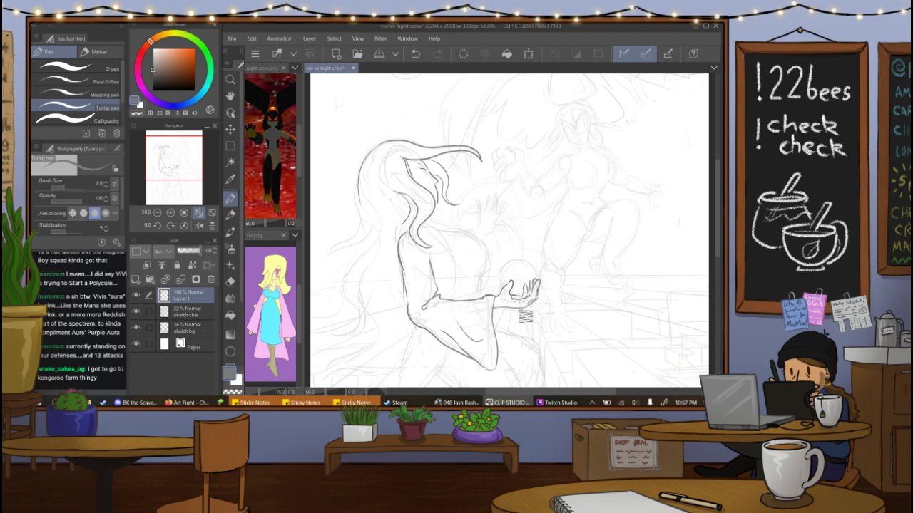
Erase and redraw parts of the left figure's fingers and palm to clean up the hand's shape.
key("e")
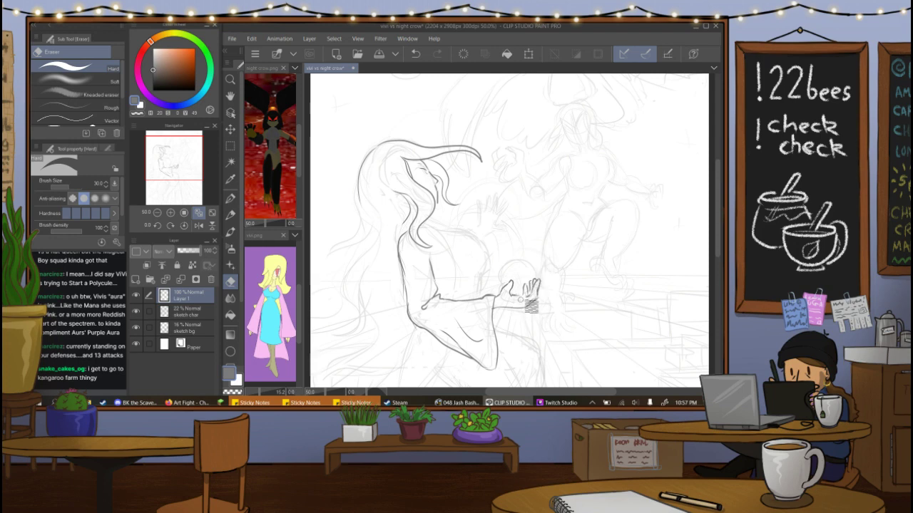
key("p")
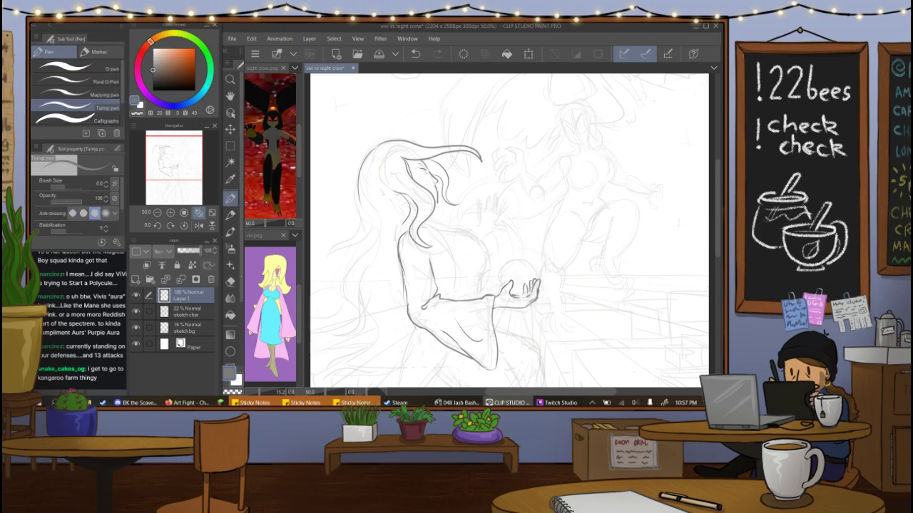
key("e")
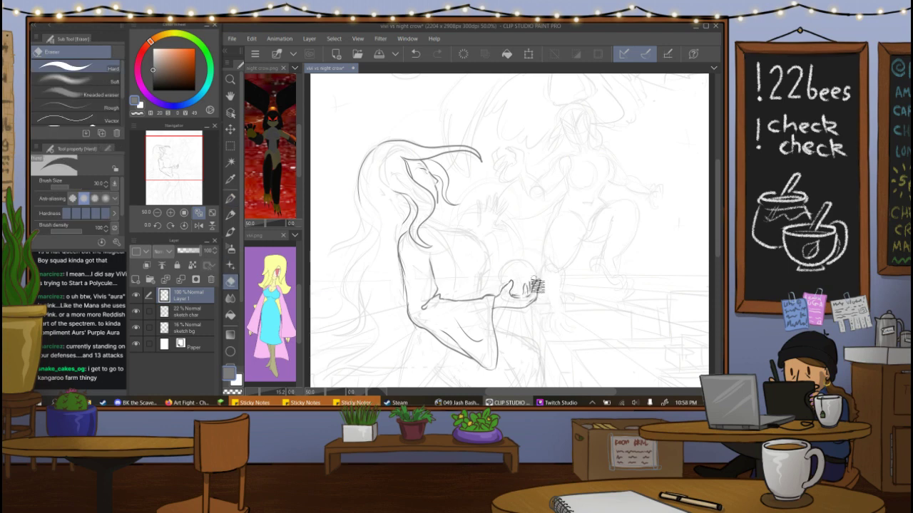
key("p")
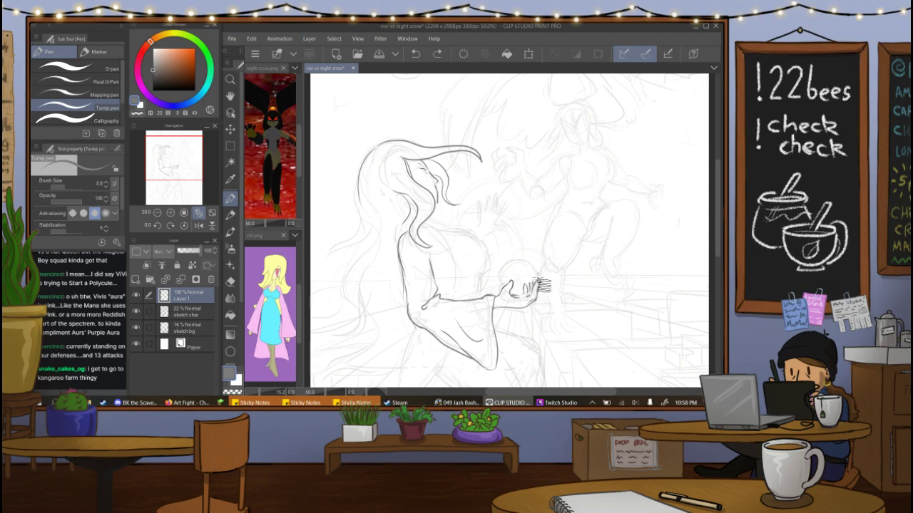
mouse_move(538, 294)
left_mouse_down()
mouse_move(538, 284)
mouse_move(533, 290)
left_mouse_up()
key("ctrl+z")
key("ctrl+z")
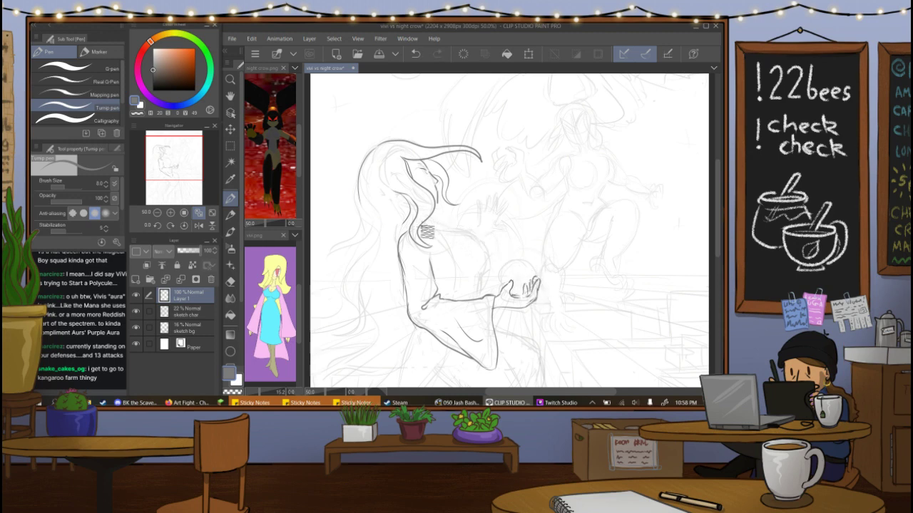
Line the left figure's shoulder, the inner garment edge down the torso and the chest contour, redoing the chest curve.
left_click_drag(424, 223, 462, 275)
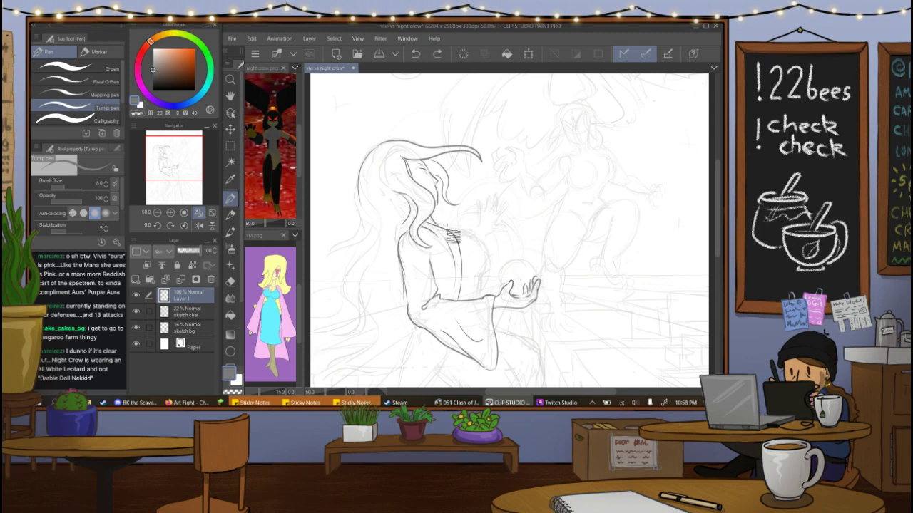
mouse_move(454, 236)
left_mouse_down()
mouse_move(480, 234)
mouse_move(492, 251)
left_mouse_up()
key("ctrl+z")
key("ctrl+z")
key("ctrl+z")
key("ctrl+z")
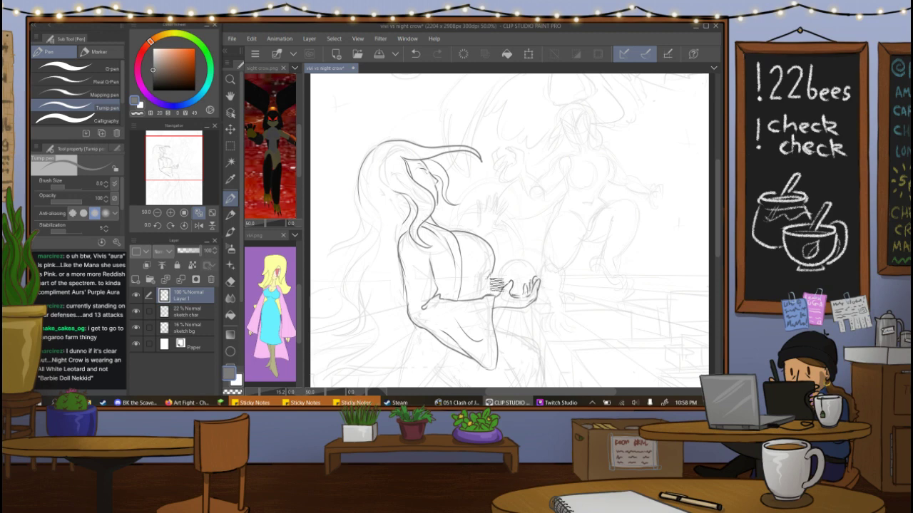
key("ctrl+z")
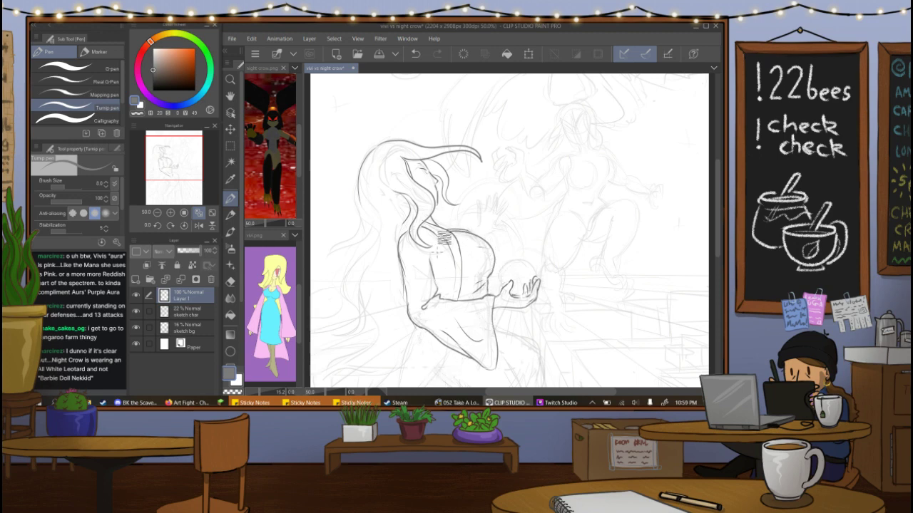
Draw the long wavy hair strands streaming behind the left figure's head and back.
left_click(168, 166)
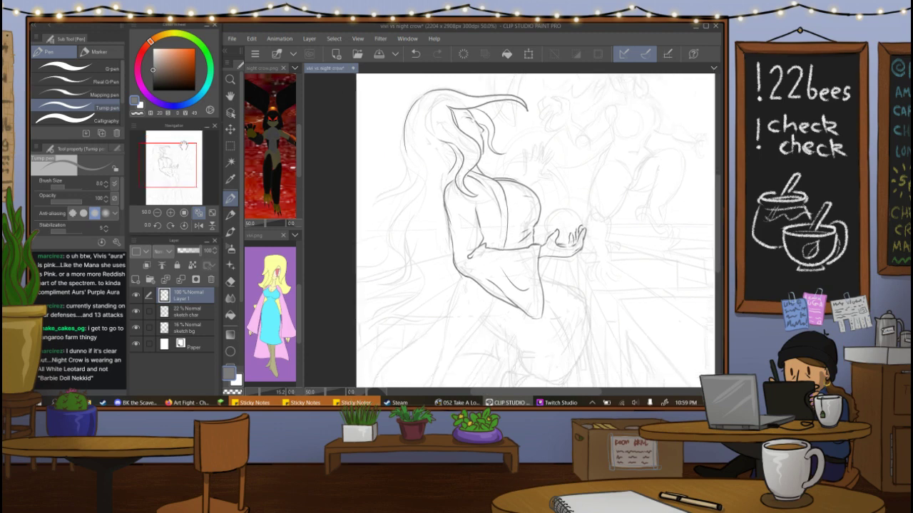
mouse_move(404, 145)
left_mouse_down()
mouse_move(403, 173)
mouse_move(386, 194)
mouse_move(405, 143)
mouse_move(399, 184)
mouse_move(378, 194)
mouse_move(379, 222)
mouse_move(372, 211)
mouse_move(423, 165)
mouse_move(393, 246)
mouse_move(400, 251)
mouse_move(367, 288)
mouse_move(424, 216)
left_mouse_up()
key("ctrl+z")
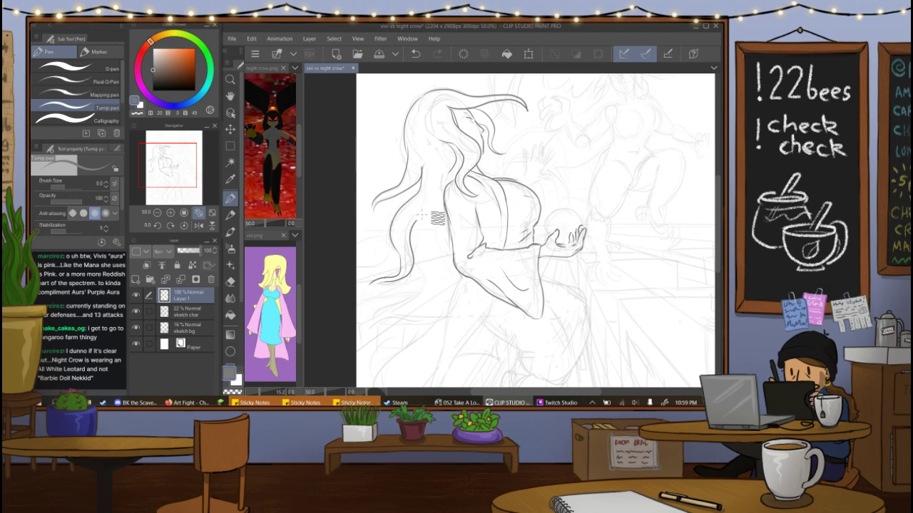
Line the long shape trailing from the left figure's waist to a pointed end, with the rounded outer curve beside it.
mouse_move(179, 169)
left_mouse_down()
mouse_move(188, 178)
mouse_move(184, 194)
left_mouse_up()
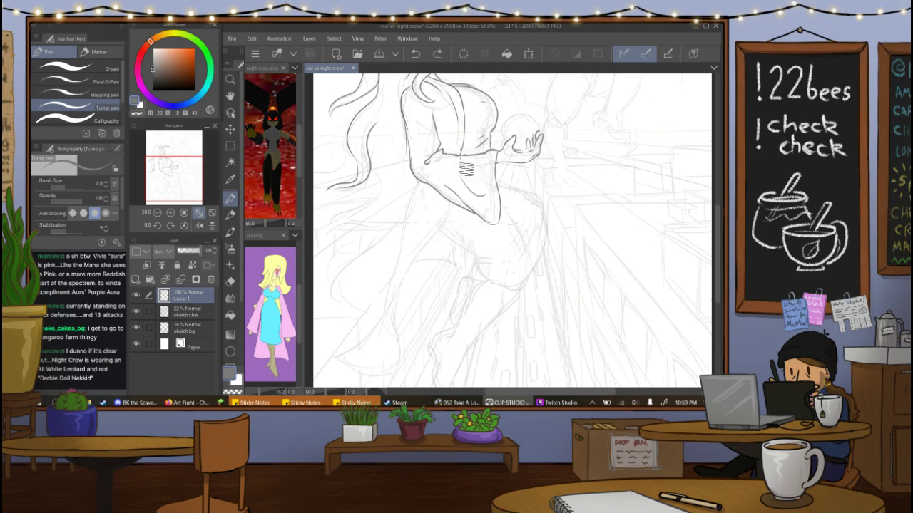
mouse_move(434, 221)
left_mouse_down()
mouse_move(405, 305)
mouse_move(330, 372)
mouse_move(331, 358)
mouse_move(377, 355)
mouse_move(385, 323)
left_mouse_up()
key("ctrl+z")
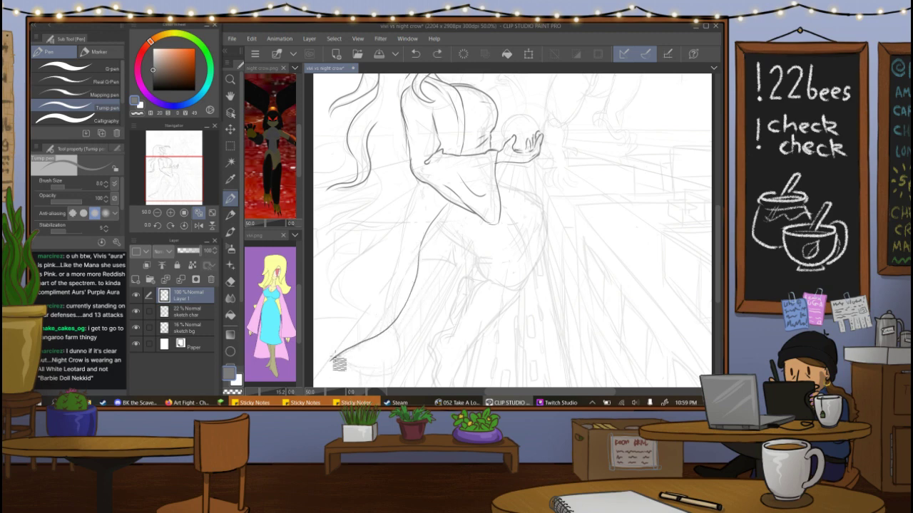
mouse_move(332, 361)
left_mouse_down()
mouse_move(368, 360)
mouse_move(399, 320)
left_mouse_up()
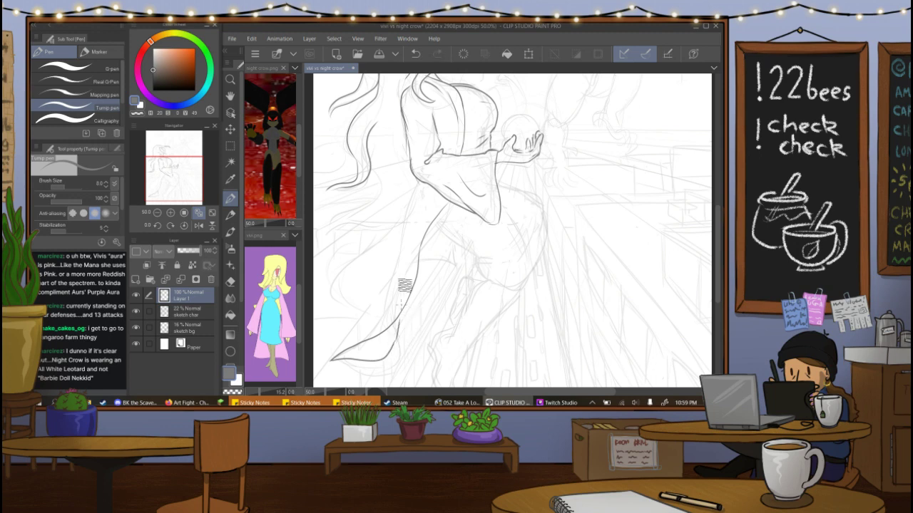
left_click_drag(386, 329, 409, 192)
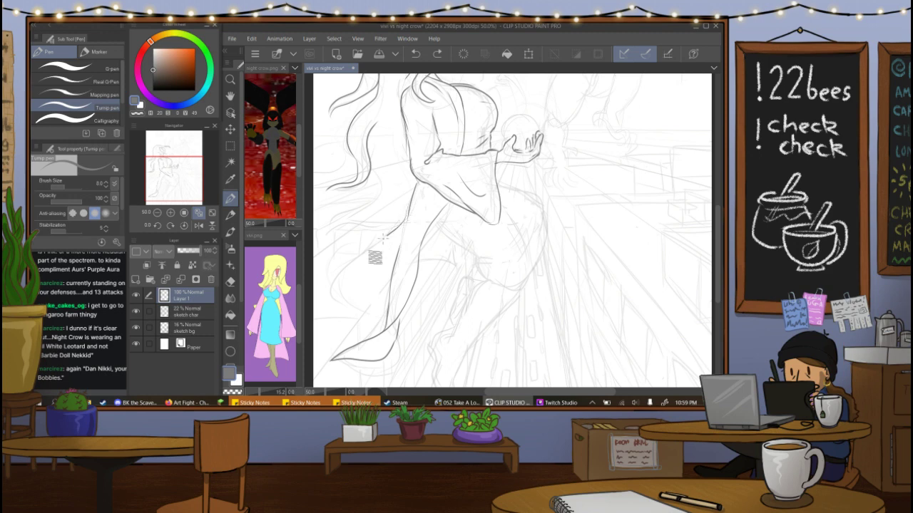
mouse_move(383, 238)
left_mouse_down()
mouse_move(356, 263)
mouse_move(372, 318)
left_mouse_up()
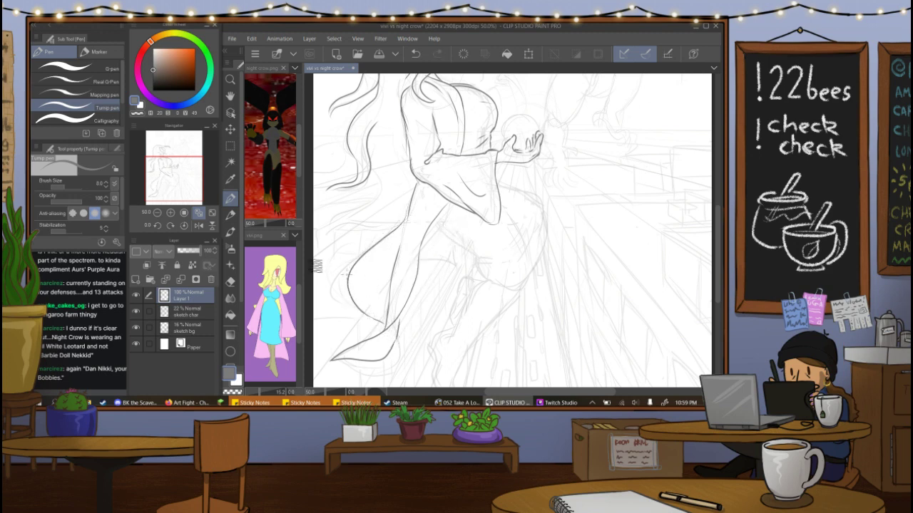
Line the underside of the left figure's bent thigh and the rounded skirt hem at the knee, redoing the strokes.
left_click_drag(181, 174, 187, 184)
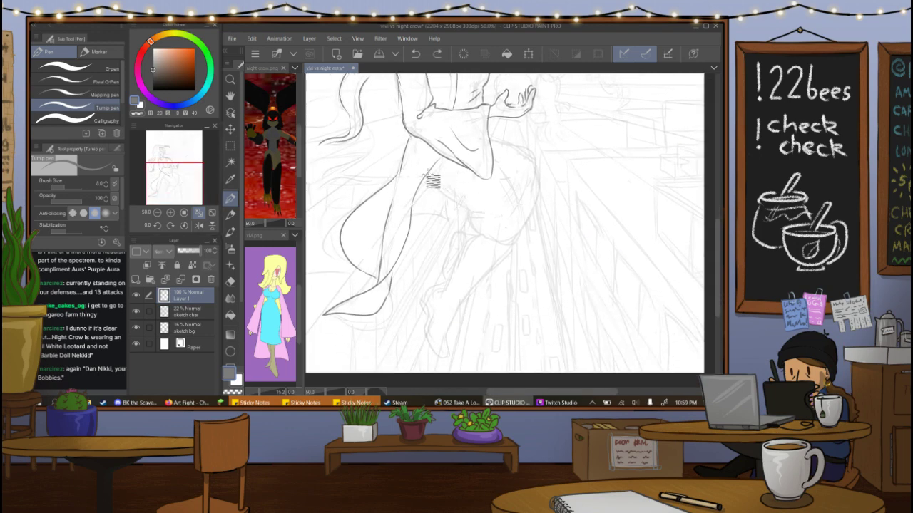
left_click_drag(427, 183, 467, 207)
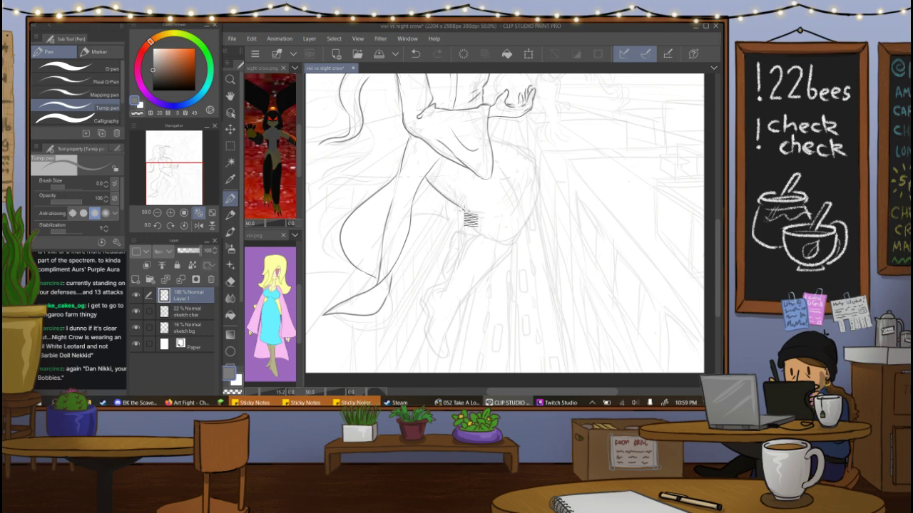
key("ctrl+z")
left_click_drag(468, 212, 470, 221)
key("ctrl+z")
mouse_move(468, 219)
left_mouse_down()
mouse_move(502, 240)
mouse_move(486, 240)
mouse_move(518, 239)
mouse_move(530, 221)
mouse_move(530, 238)
mouse_move(532, 174)
mouse_move(513, 178)
mouse_move(527, 208)
mouse_move(520, 183)
mouse_move(499, 164)
mouse_move(526, 235)
mouse_move(529, 211)
left_mouse_up()
key("ctrl+z")
Line the top of the left figure's thigh and the curve around the knee, and add fold strokes to the skirt.
left_click_drag(503, 171, 522, 216)
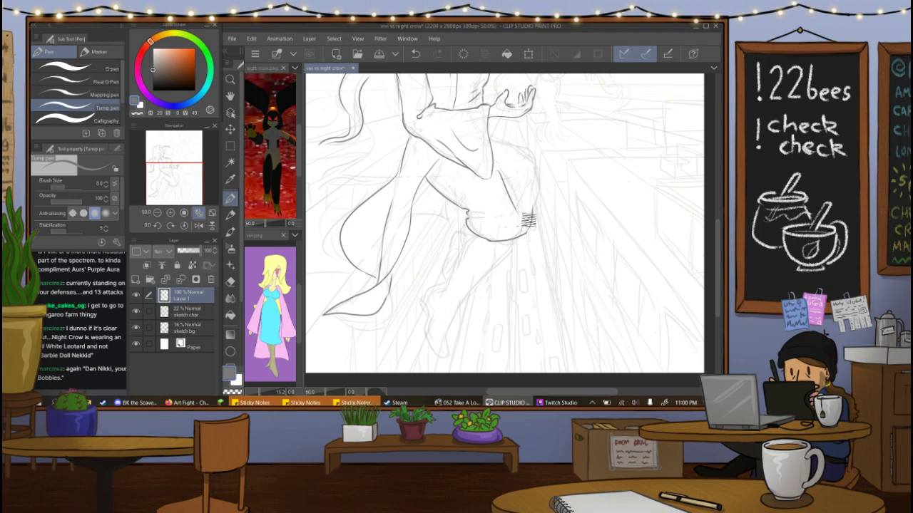
key("ctrl+z")
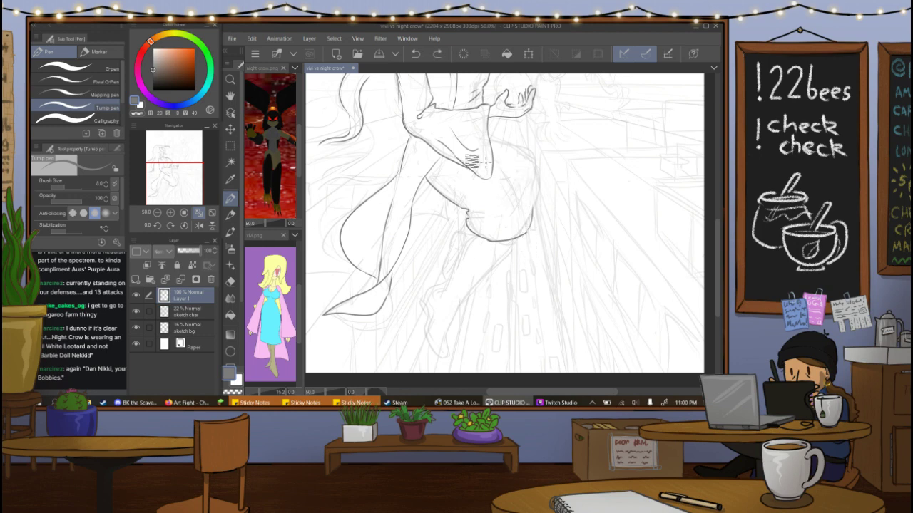
left_click_drag(502, 181, 527, 233)
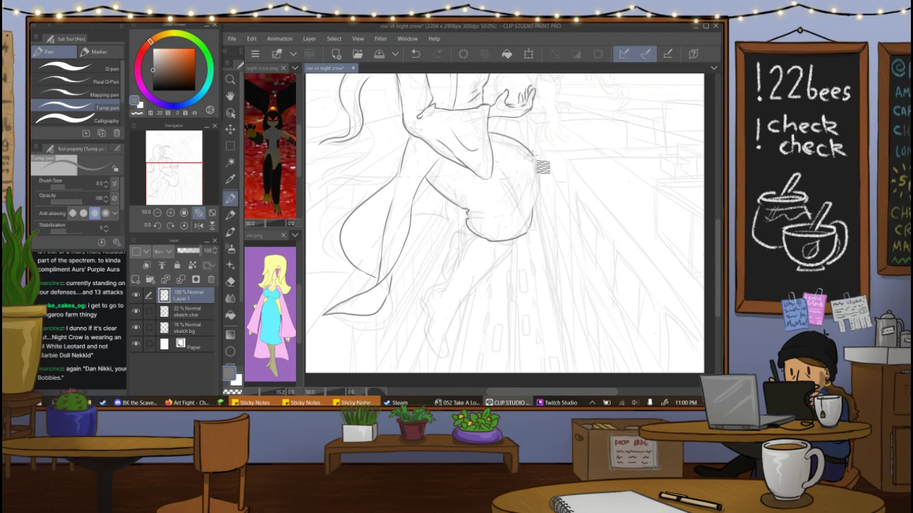
left_click_drag(536, 160, 531, 222)
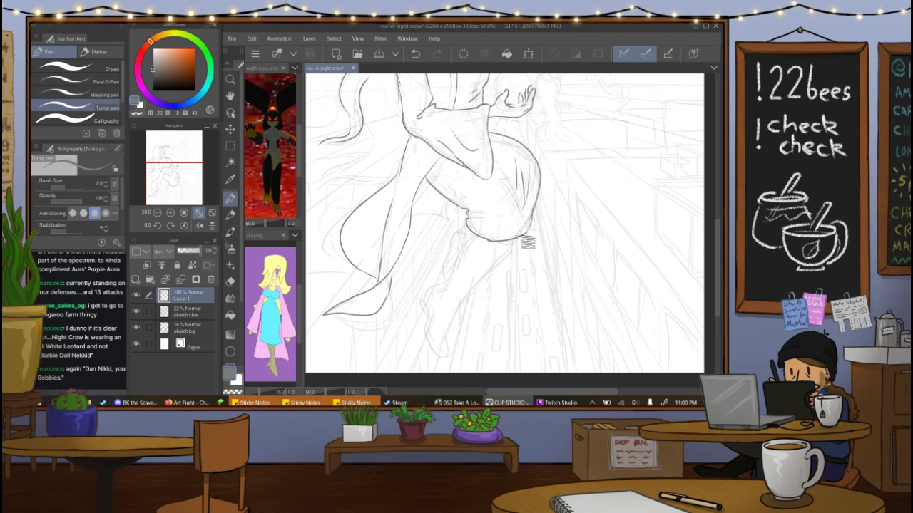
Draw the left figure's lower leg and foot below the skirt hem, plus the small shapes behind the knee, closing the battery warning.
mouse_move(523, 236)
left_mouse_down()
mouse_move(454, 301)
mouse_move(469, 283)
mouse_move(441, 329)
mouse_move(453, 334)
mouse_move(454, 368)
mouse_move(428, 338)
left_mouse_up()
key("ctrl+z")
key("ctrl+z")
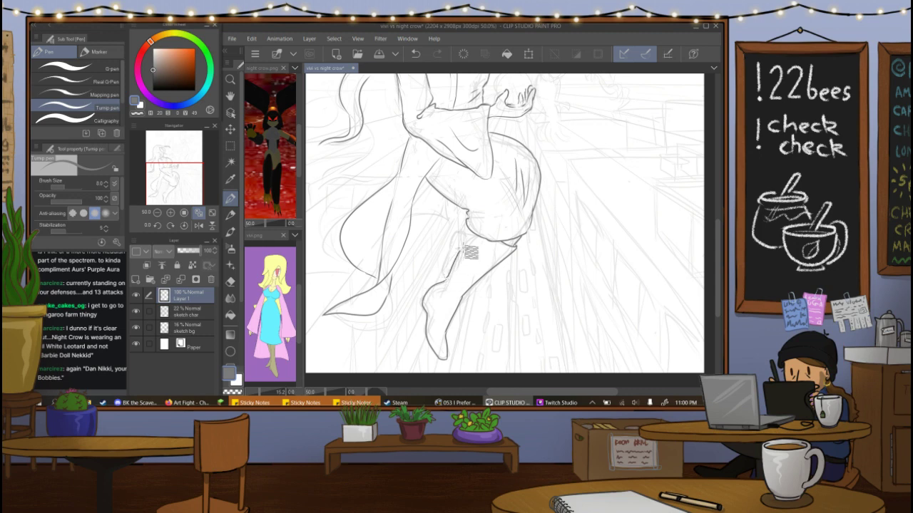
mouse_move(425, 300)
left_mouse_down()
mouse_move(443, 318)
mouse_move(445, 358)
left_mouse_up()
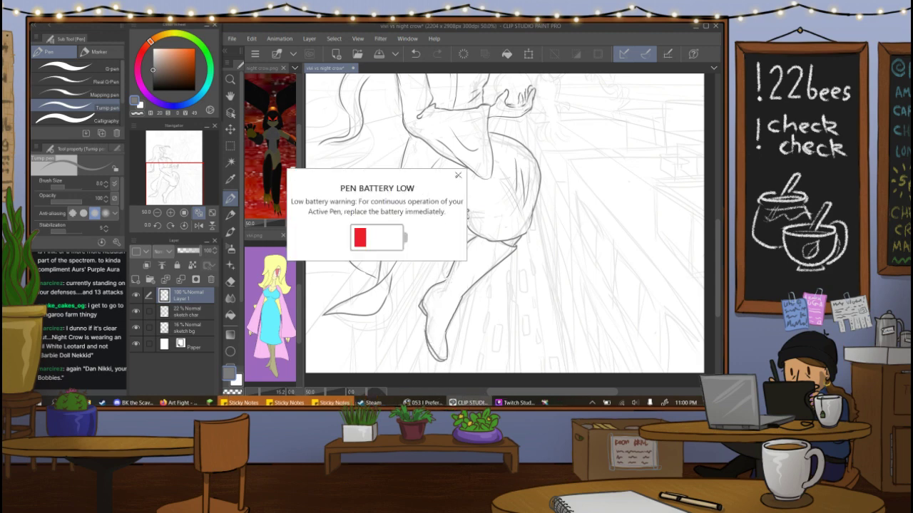
left_click(458, 176)
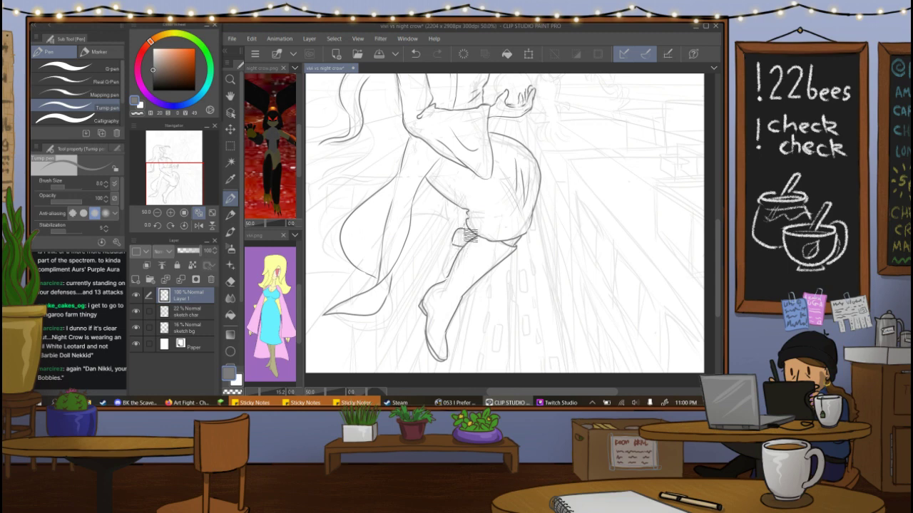
left_click_drag(475, 242, 471, 237)
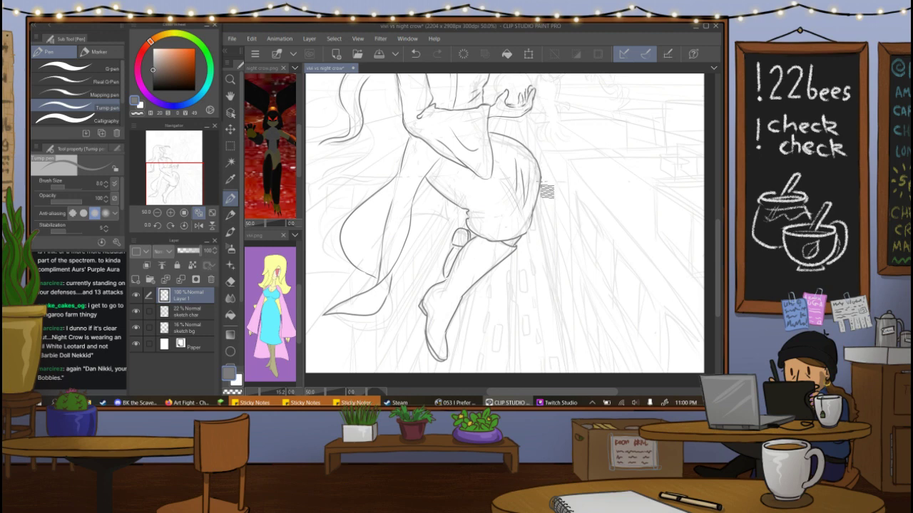
Draw the lower wavy hair locks behind the left figure's waist, curving down across the trailing drapery.
left_click_drag(180, 183, 173, 164)
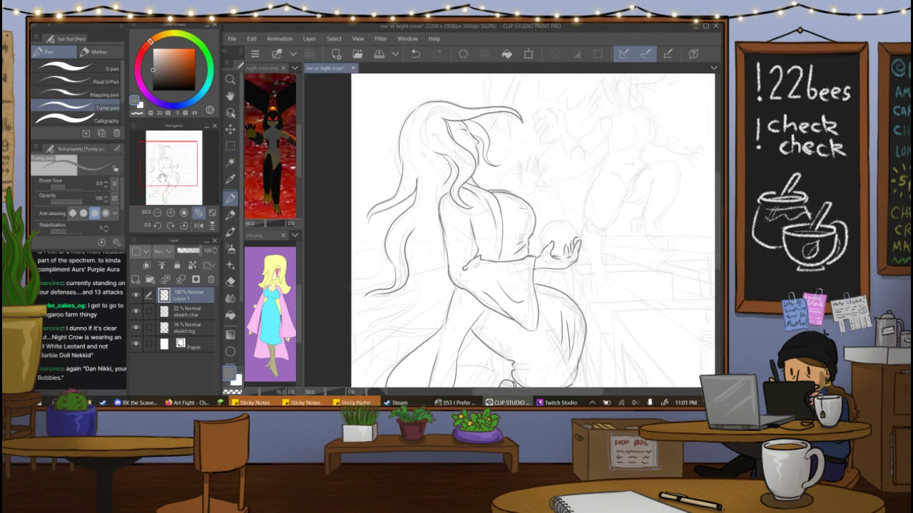
left_click(168, 176)
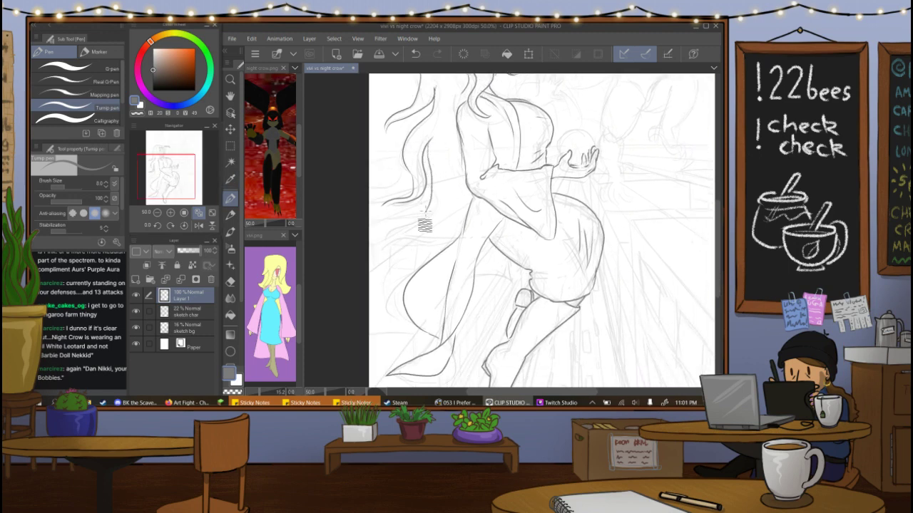
mouse_move(422, 222)
left_mouse_down()
mouse_move(400, 232)
mouse_move(407, 288)
left_mouse_up()
mouse_move(411, 234)
left_mouse_down()
mouse_move(399, 284)
mouse_move(452, 223)
left_mouse_up()
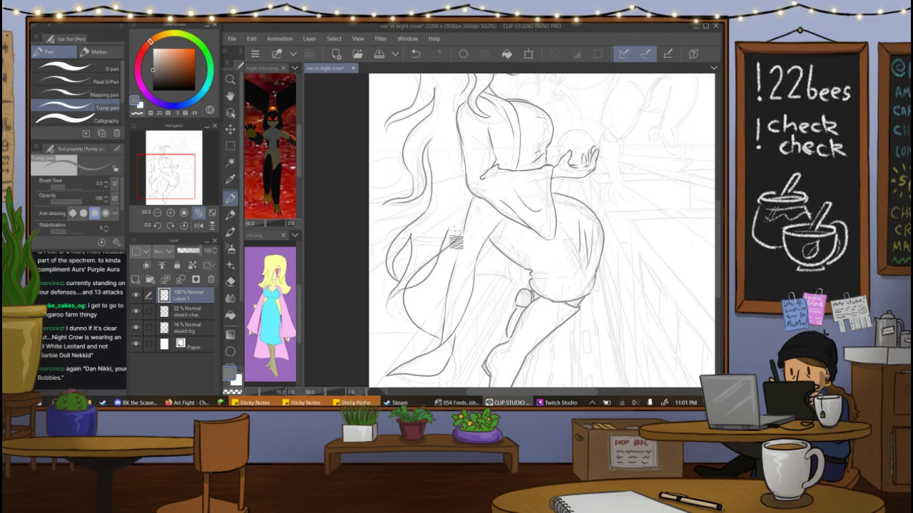
Undo the last lower hair strokes behind the left figure's waist and redraw the lock curving down over the trailing drapery.
key("ctrl+z")
key("ctrl+z")
key("ctrl+z")
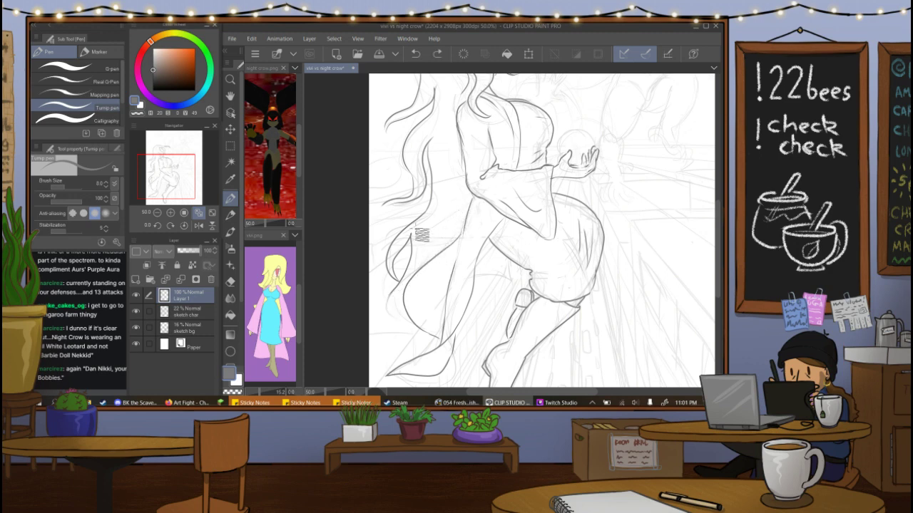
mouse_move(400, 283)
left_mouse_down()
mouse_move(413, 253)
mouse_move(449, 225)
left_mouse_up()
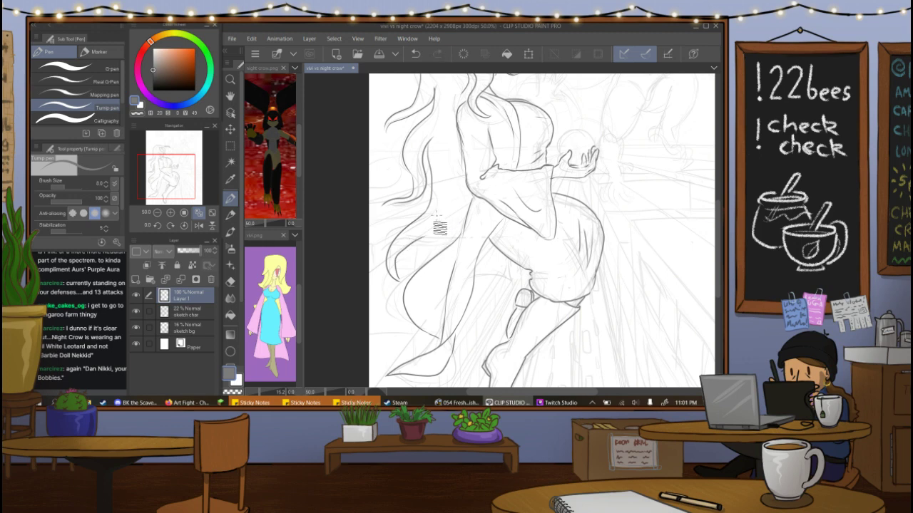
key("ctrl+z")
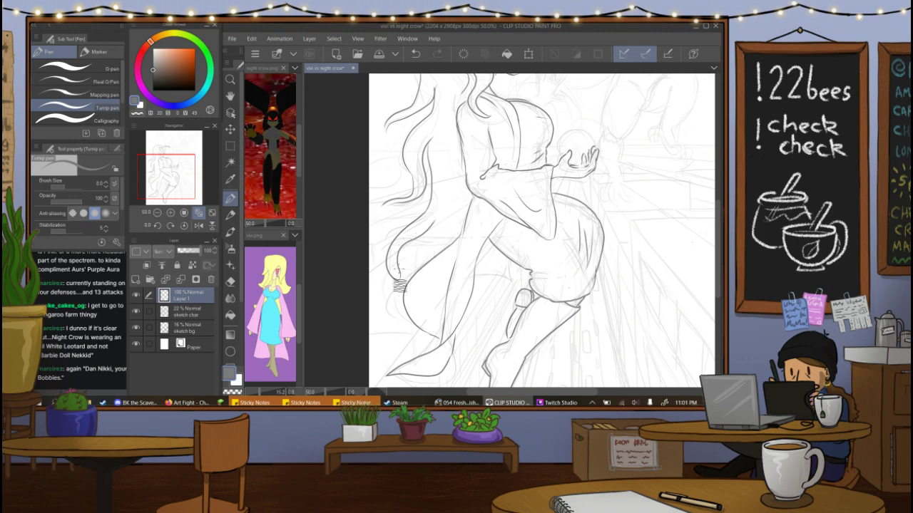
mouse_move(415, 239)
left_mouse_down()
mouse_move(401, 262)
mouse_move(405, 284)
left_mouse_up()
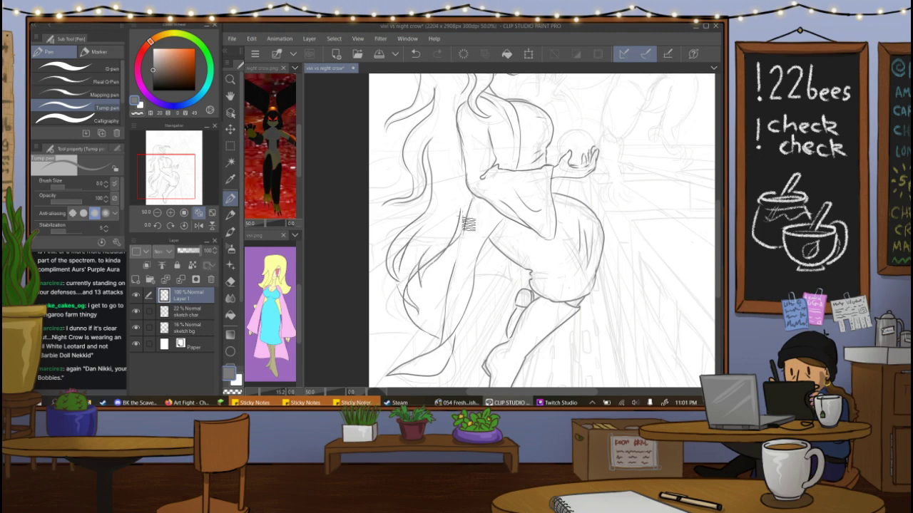
Bring the left figure's head and raised hand into view and save the drawing.
left_click_drag(192, 180, 194, 168)
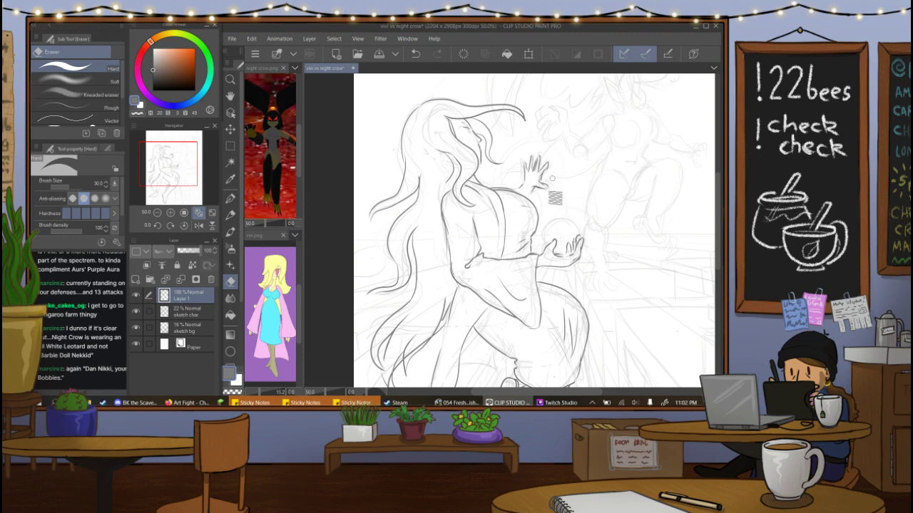
key("p")
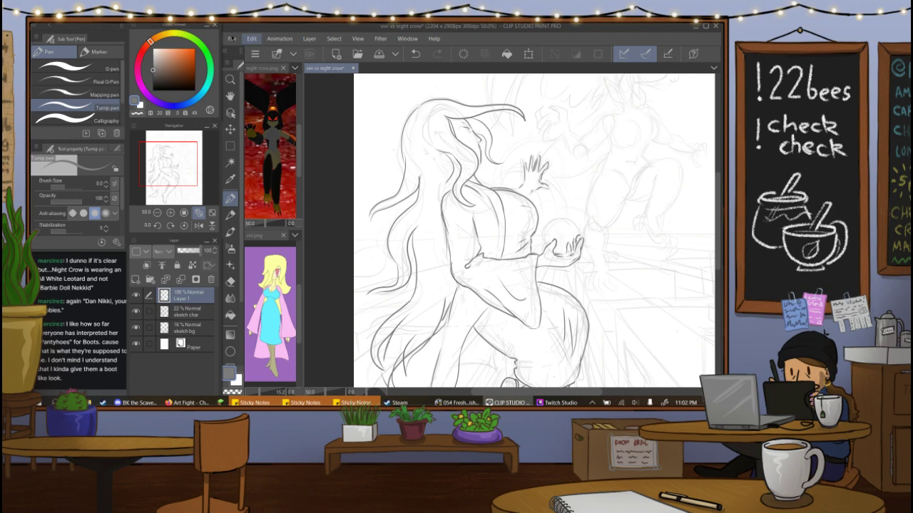
left_click(231, 38)
left_click(274, 108)
key("ctrl+s")
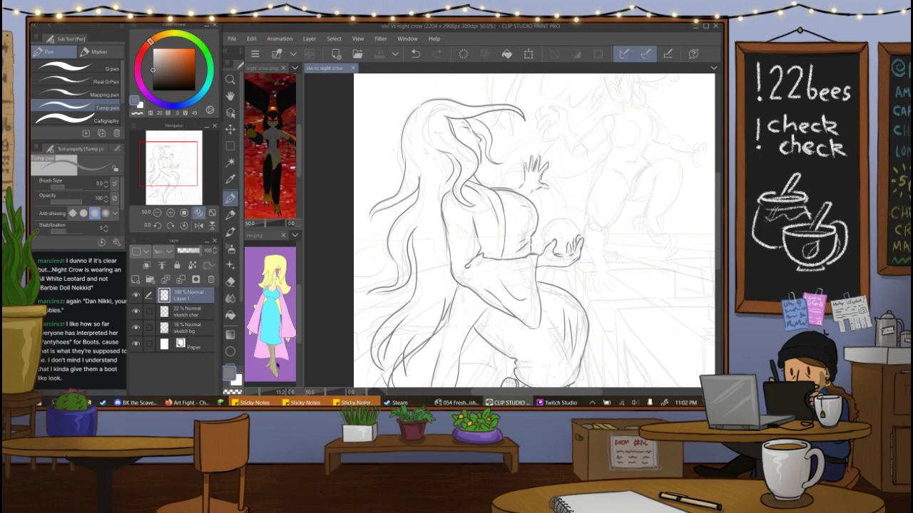
Examine the feet of the blonde character in the reference image up close, undoing the stray marks made on it.
left_click(277, 373)
left_click(171, 212)
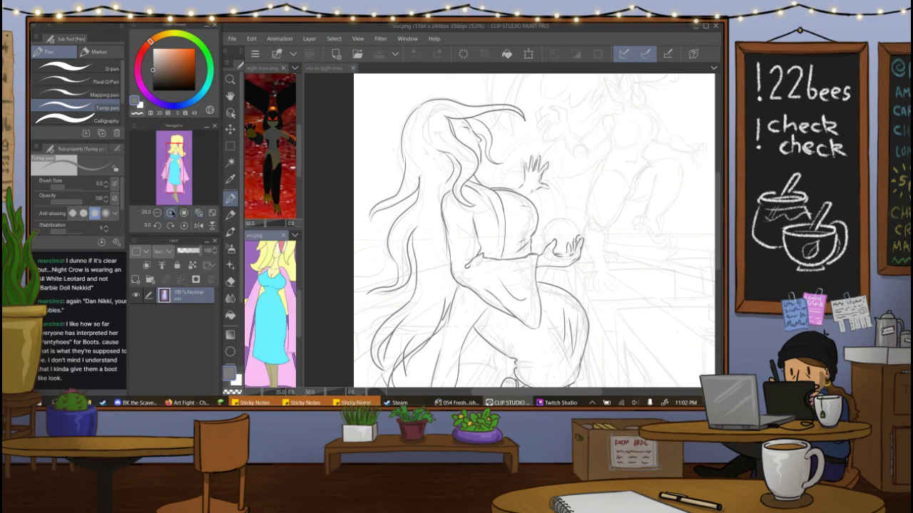
left_click_drag(174, 163, 176, 190)
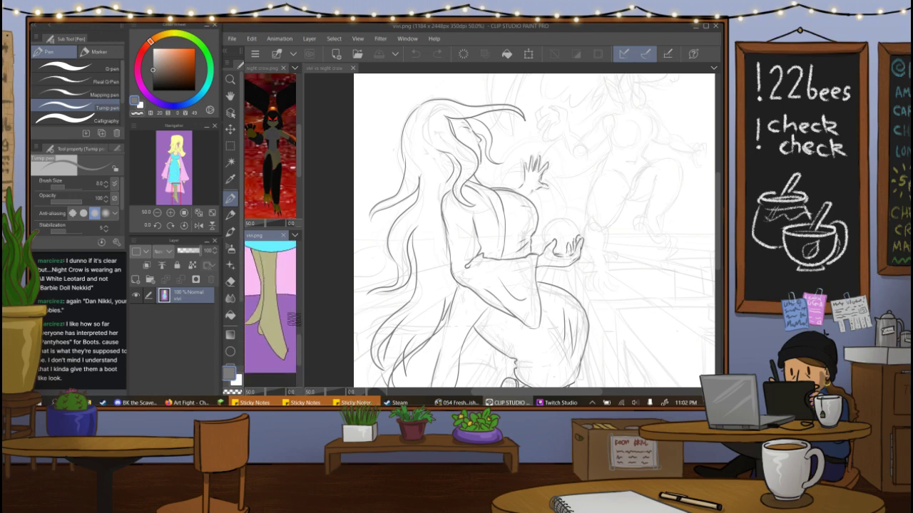
mouse_move(261, 330)
left_mouse_down()
mouse_move(278, 351)
mouse_move(261, 325)
left_mouse_up()
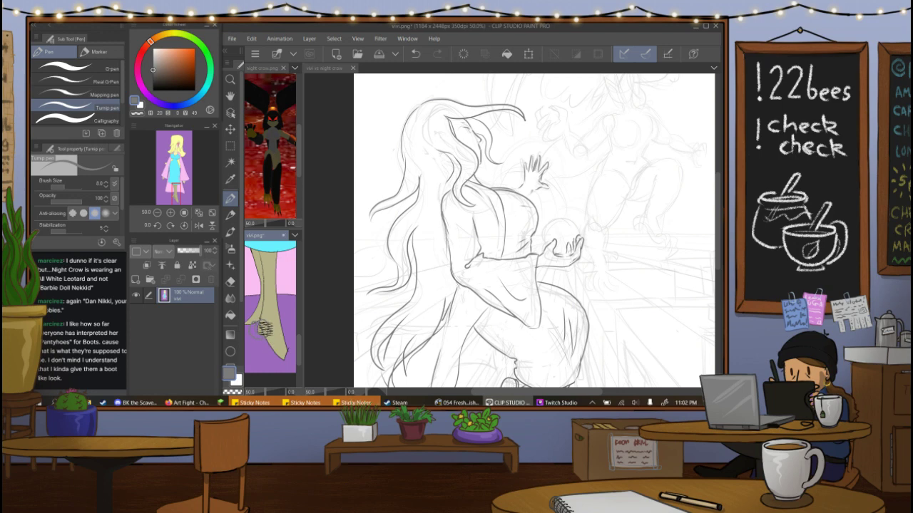
key("ctrl+z")
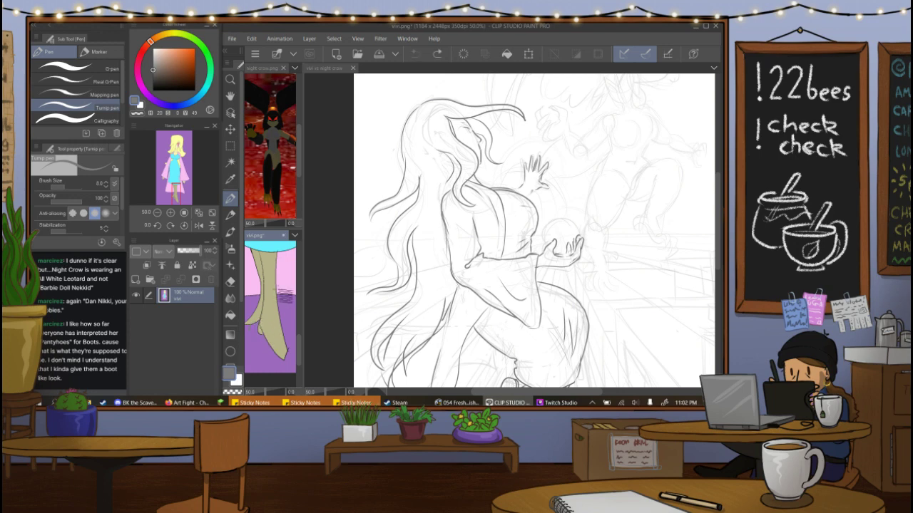
key("ctrl+z")
key("ctrl+z")
key("ctrl+z")
key("ctrl+z")
Zoom the blonde character's reference image back out until nearly the whole figure fills its pane.
left_click(158, 213)
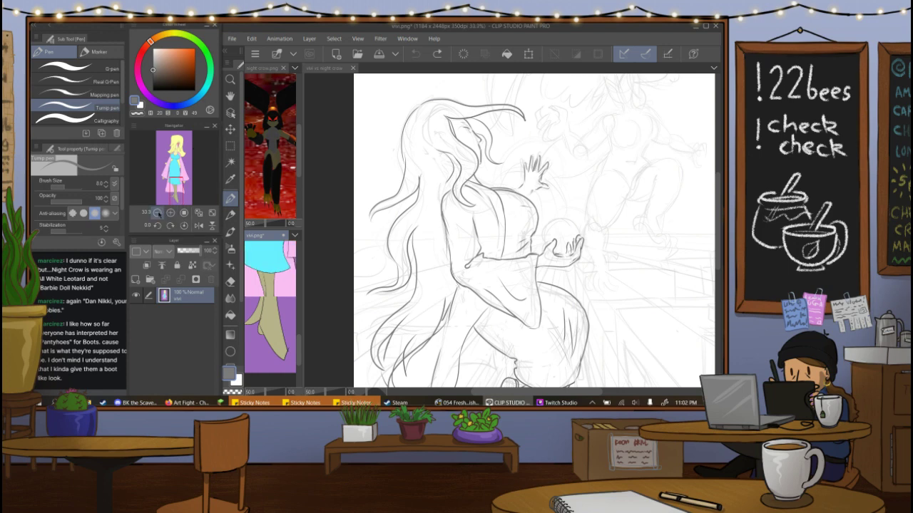
left_click(158, 213)
left_click(157, 212)
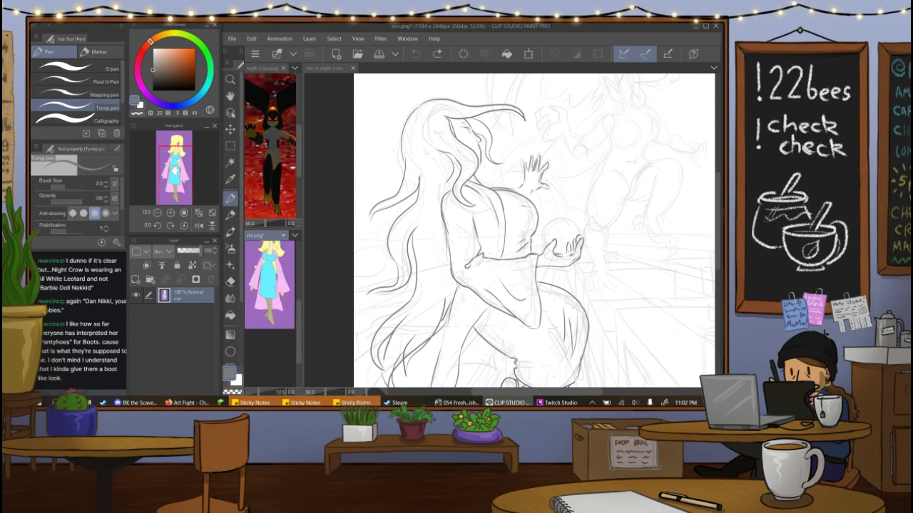
left_click_drag(174, 166, 177, 139)
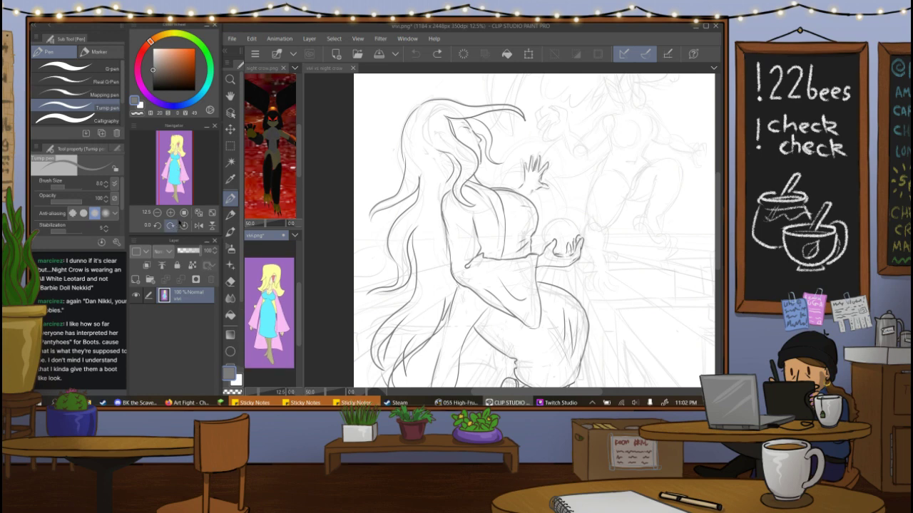
left_click(197, 213)
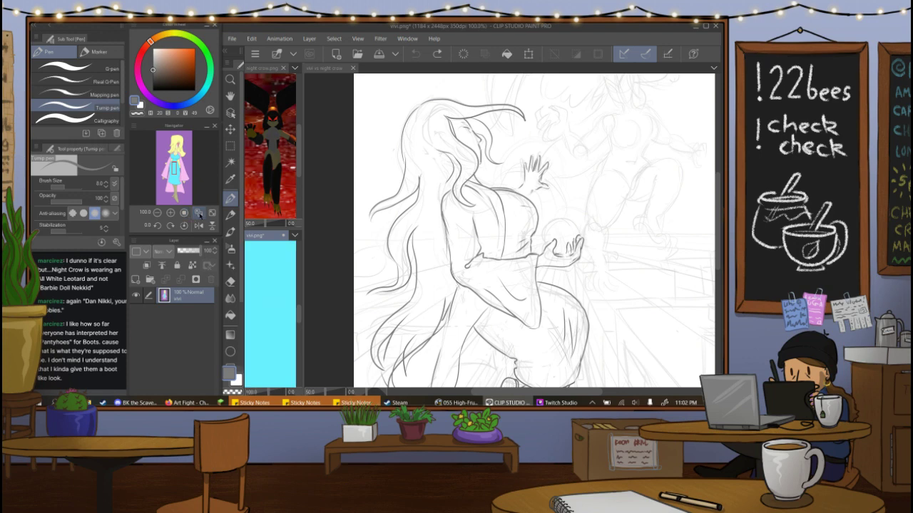
left_click(199, 213)
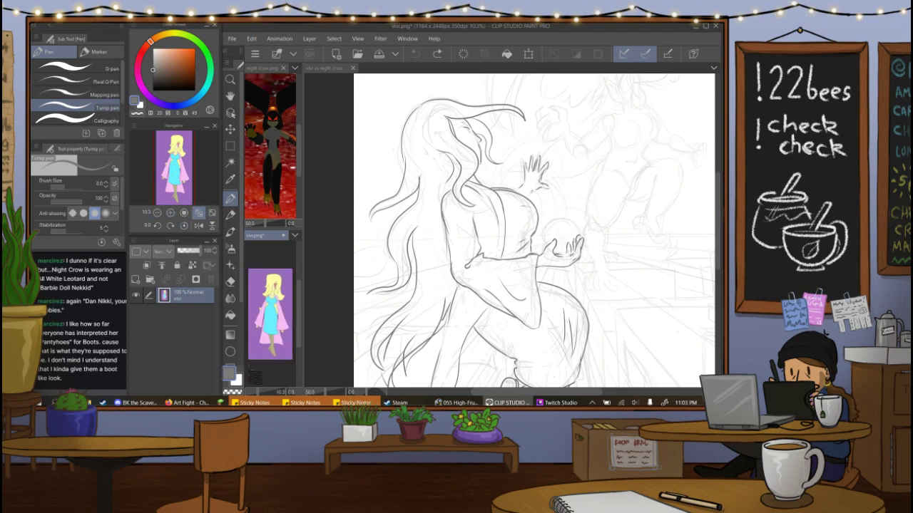
left_click(261, 392)
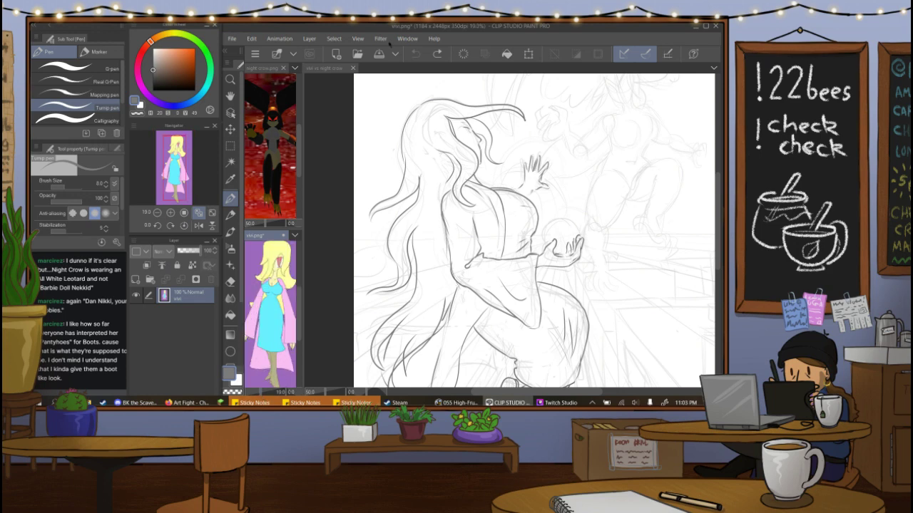
Return to the two-figure drawing and bring both the left figure and her bent knee into view.
left_click(327, 67)
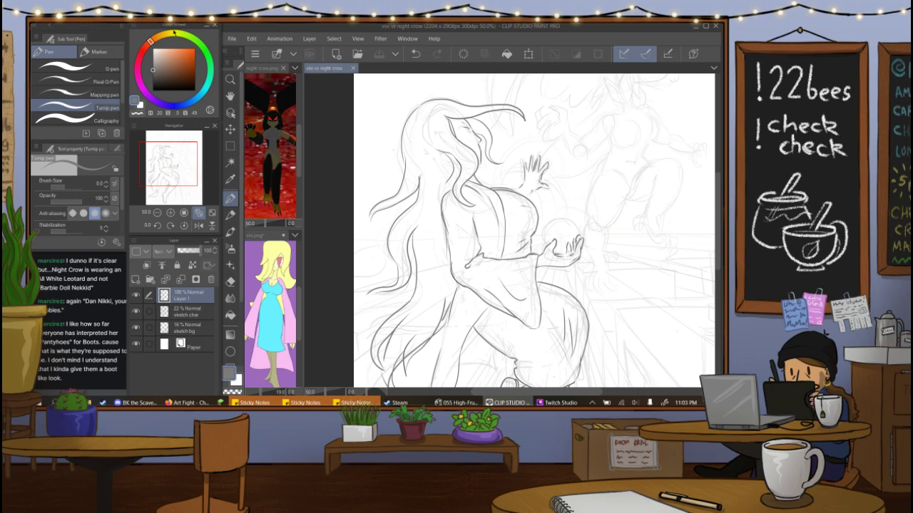
left_click(233, 39)
left_click(249, 27)
mouse_move(177, 172)
left_mouse_down()
mouse_move(183, 193)
mouse_move(184, 174)
left_mouse_up()
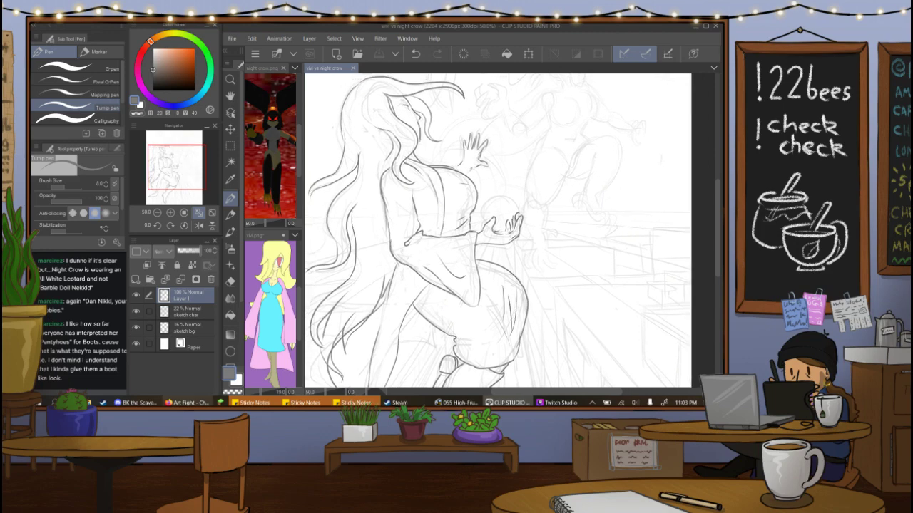
Switch to Firefox, open the Art Fight site in a new tab and go to the account's own profile page.
left_click(187, 403)
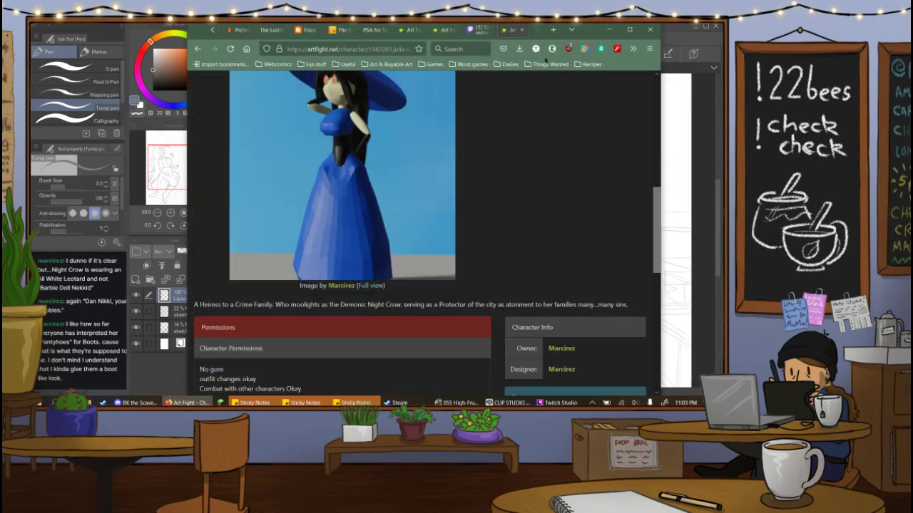
left_click(554, 33)
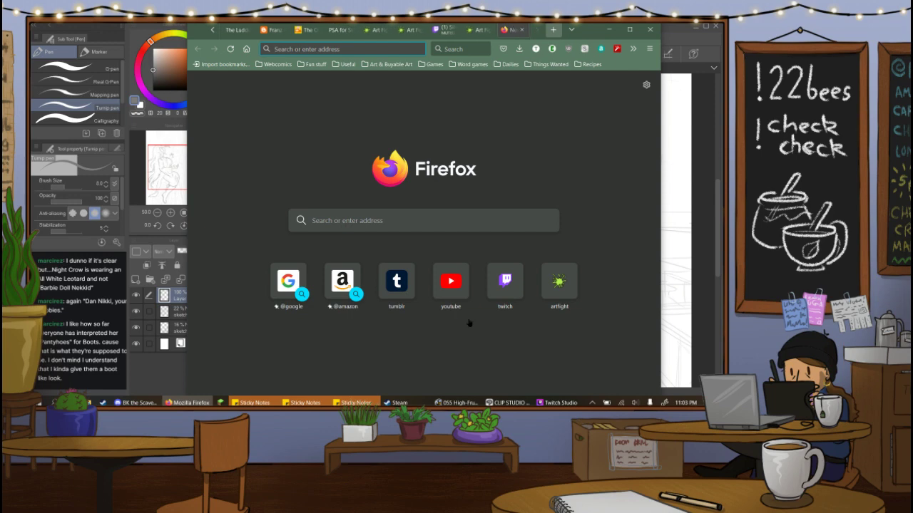
left_click(560, 281)
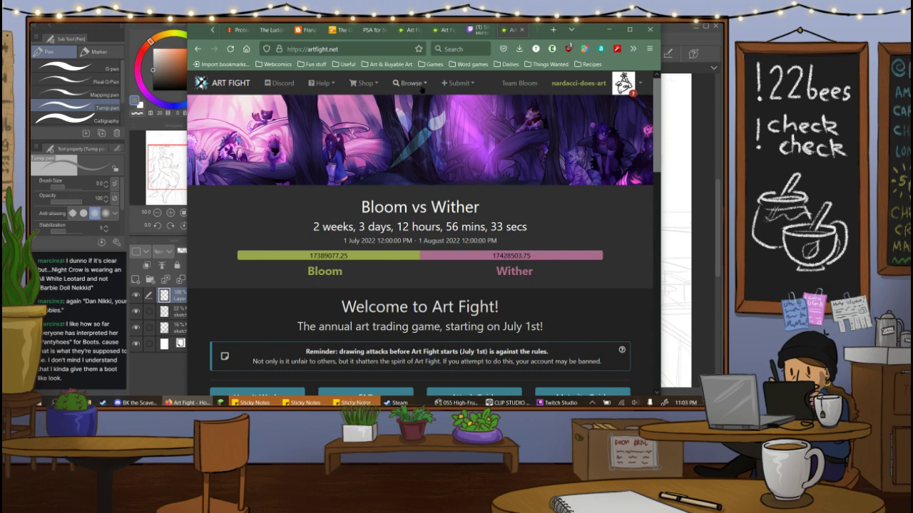
left_click(421, 88)
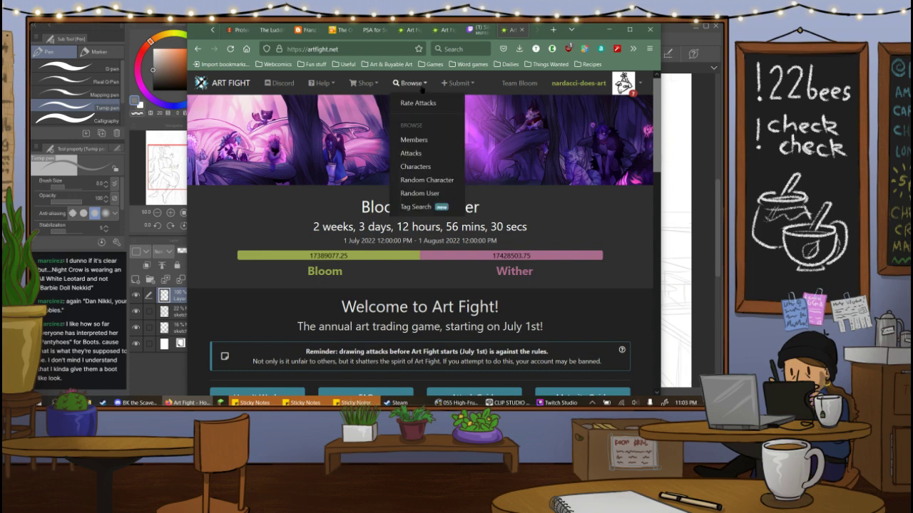
left_click(640, 84)
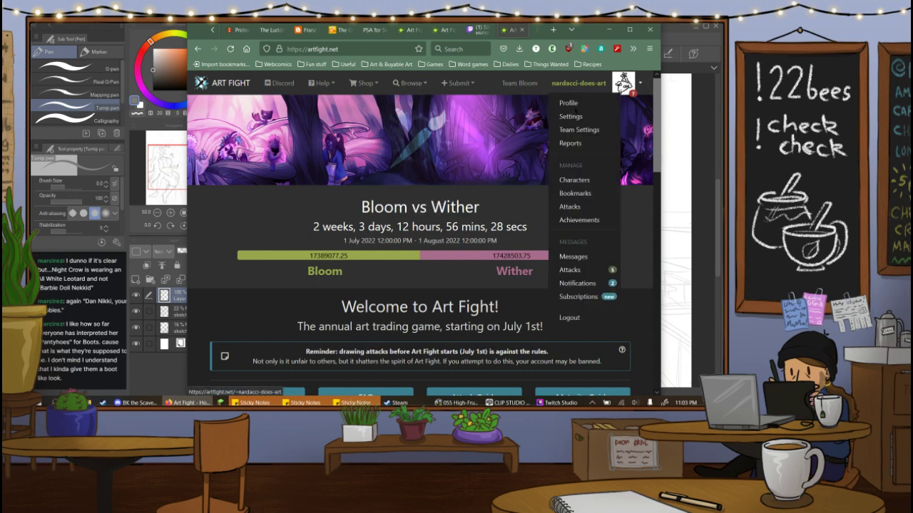
left_click(574, 106)
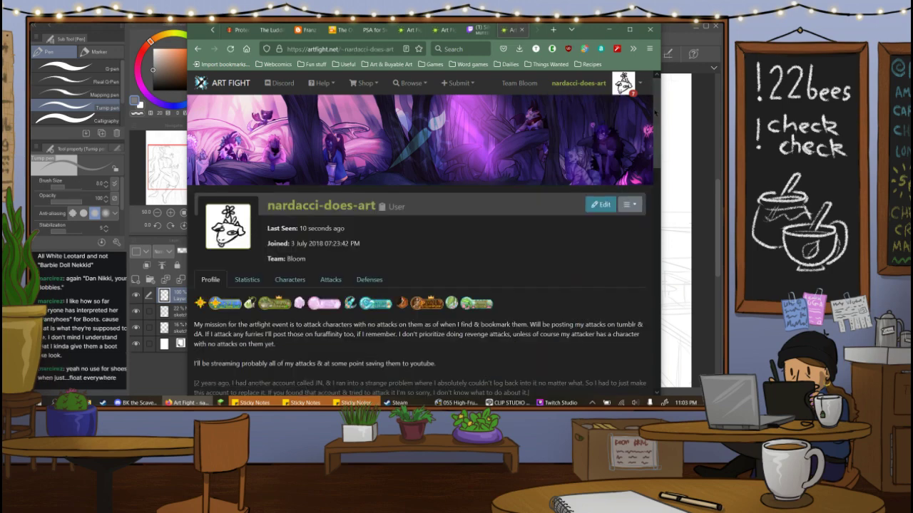
Open the profile's full follower list and go to the profile of the earliest follower at its end.
left_click_drag(657, 112, 660, 207)
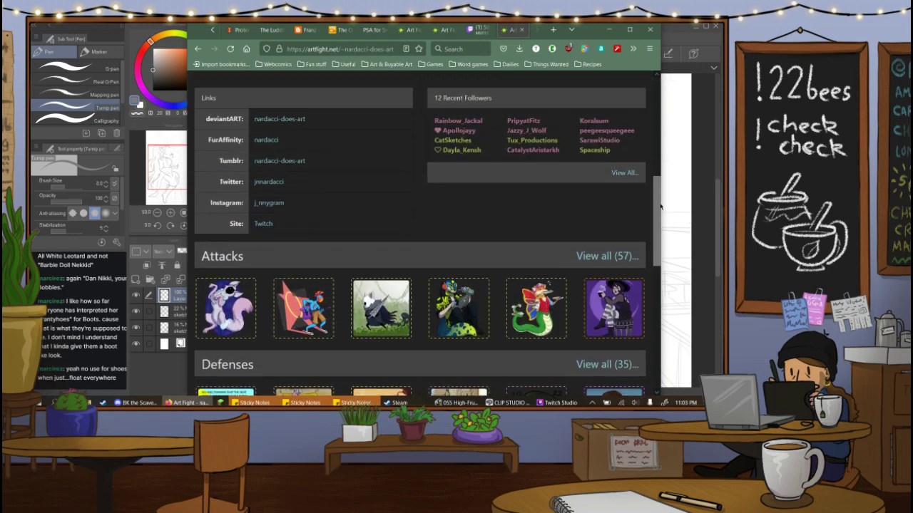
left_click(623, 173)
scroll(415, 235, "down", 5)
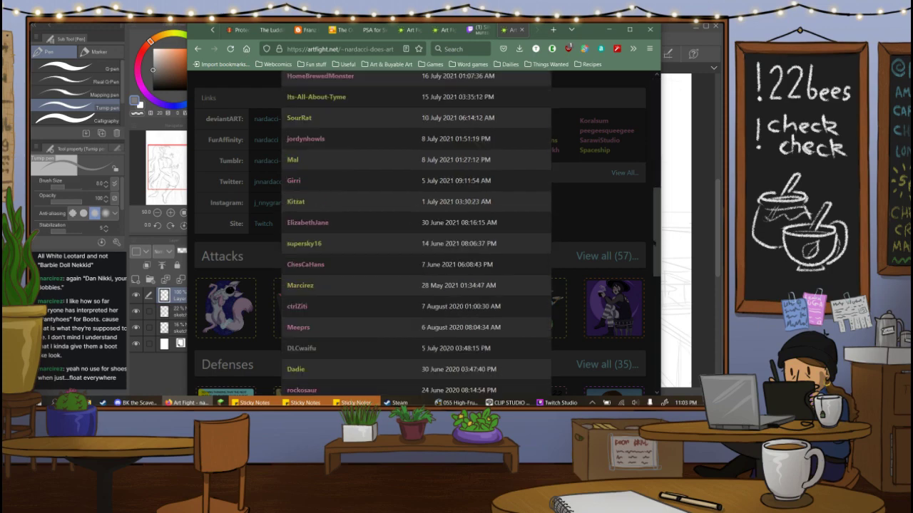
scroll(408, 371, "down", 10)
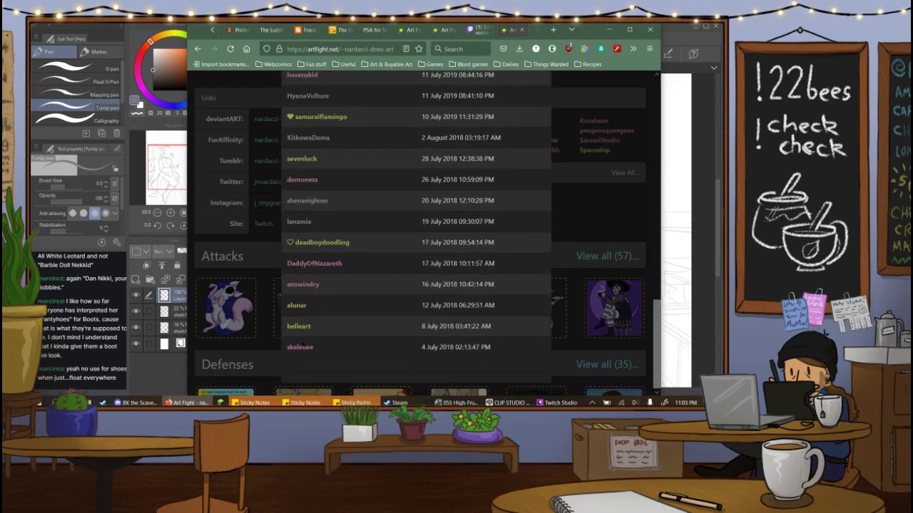
left_click(299, 347)
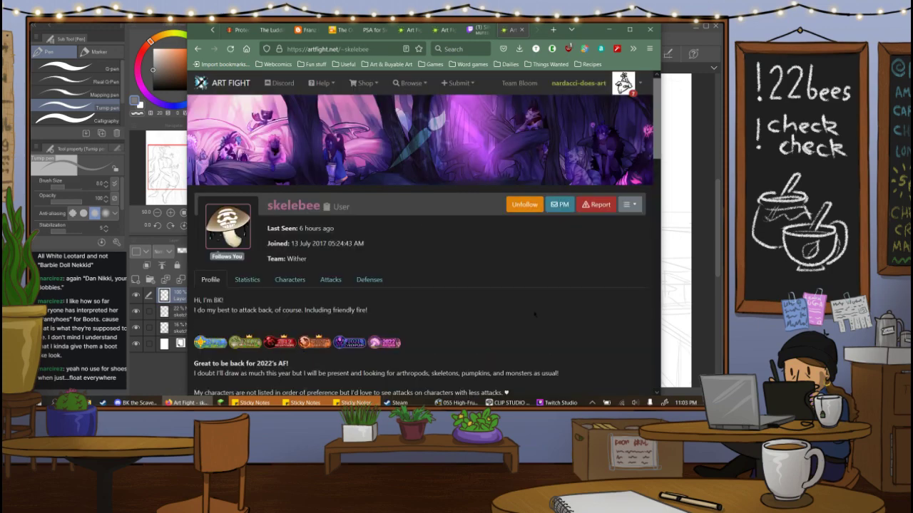
Read the follower's profile, open their characters page and look through the permissions and character gallery.
scroll(535, 314, "down", 3)
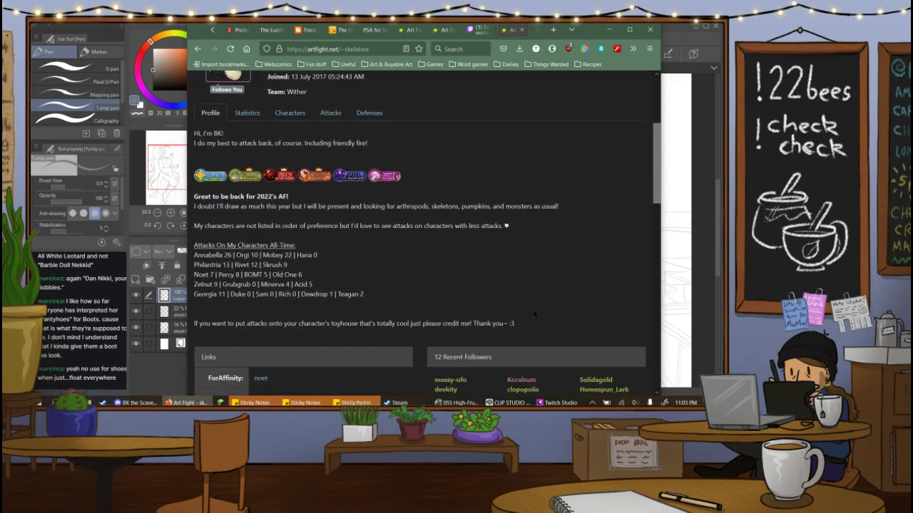
scroll(535, 314, "up", 1)
left_click(289, 136)
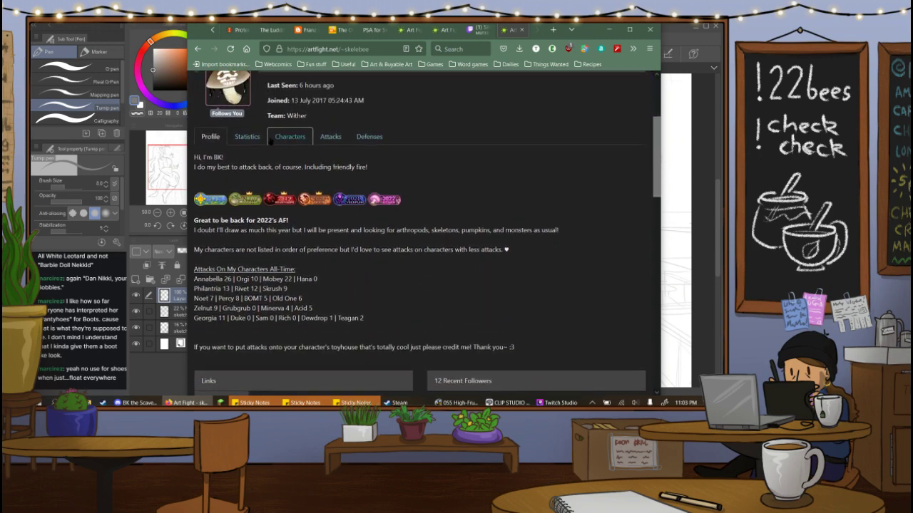
scroll(618, 123, "down", 3)
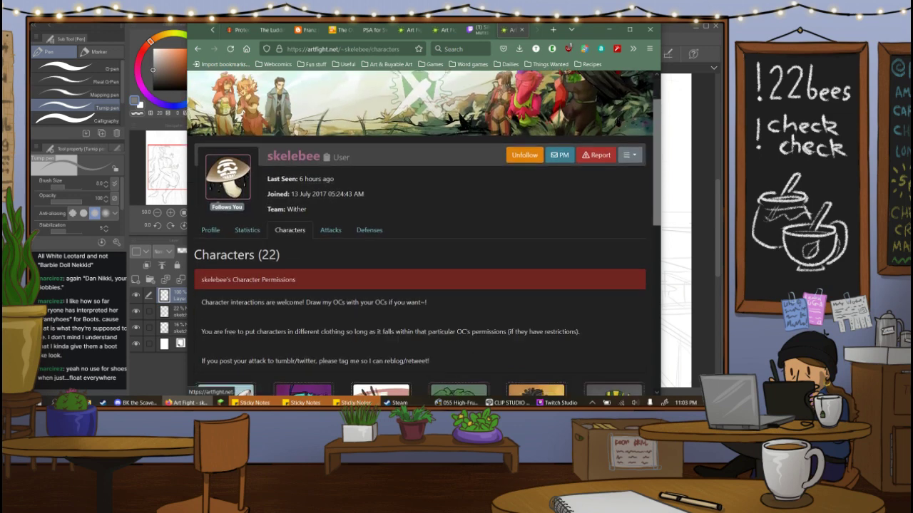
scroll(618, 123, "down", 3)
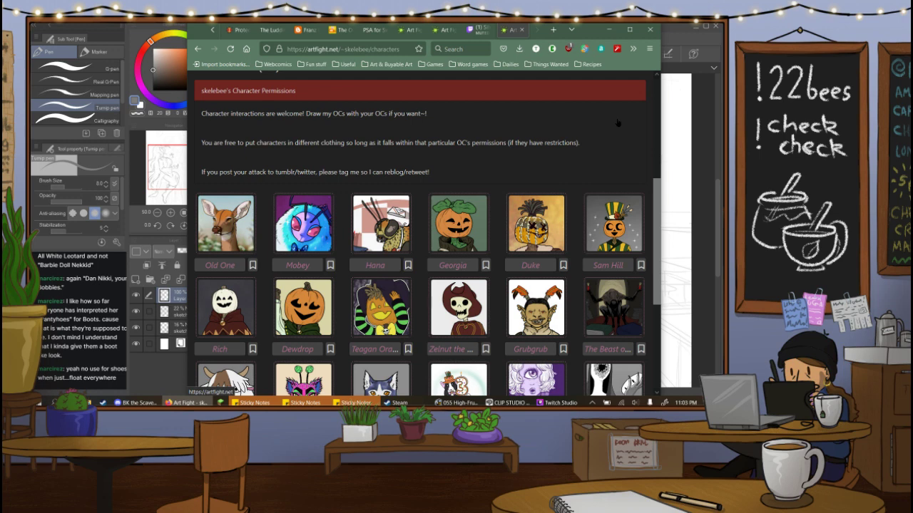
scroll(617, 123, "down", 1)
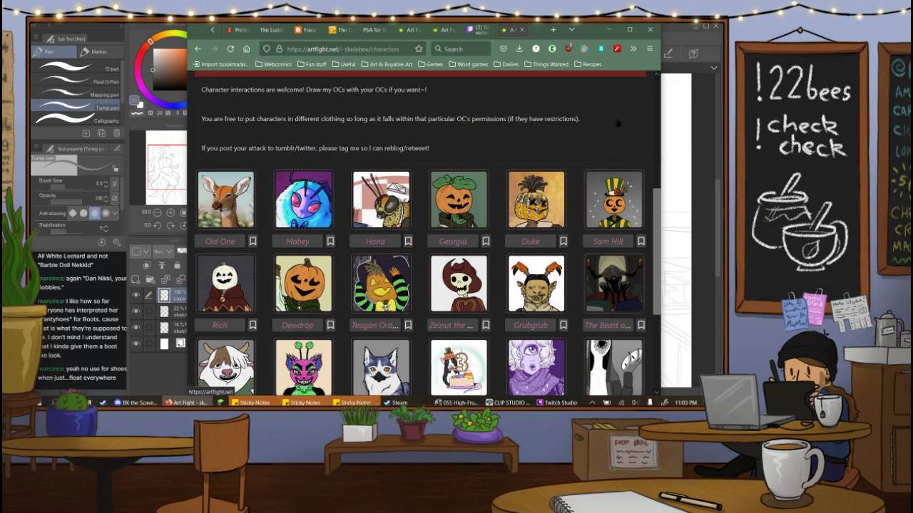
scroll(618, 124, "down", 1)
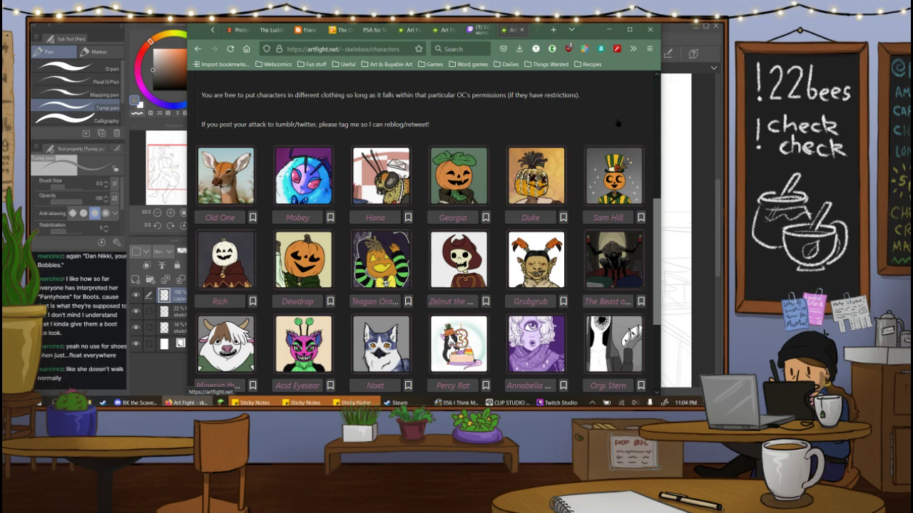
Open the character Rich from the gallery, check the attacks made on him and return to his profile.
scroll(618, 123, "down", 1)
scroll(618, 124, "up", 3)
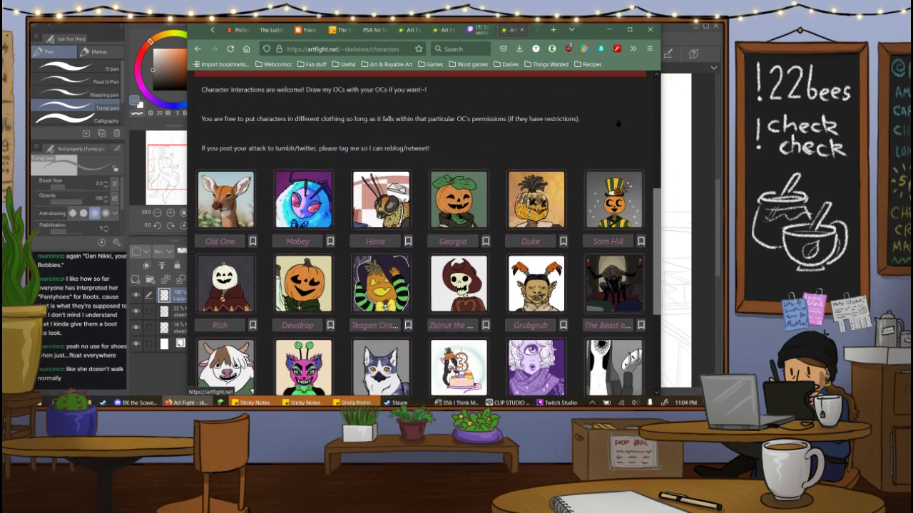
scroll(618, 123, "down", 1)
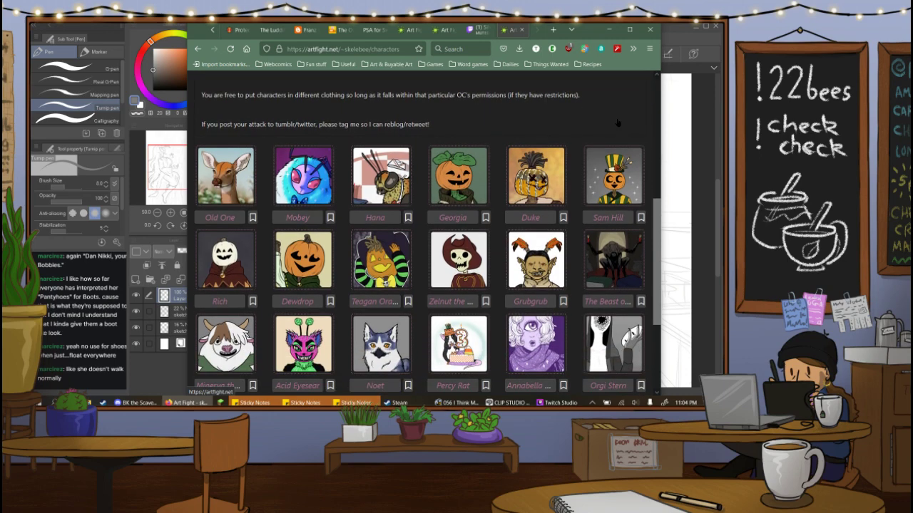
scroll(617, 123, "down", 1)
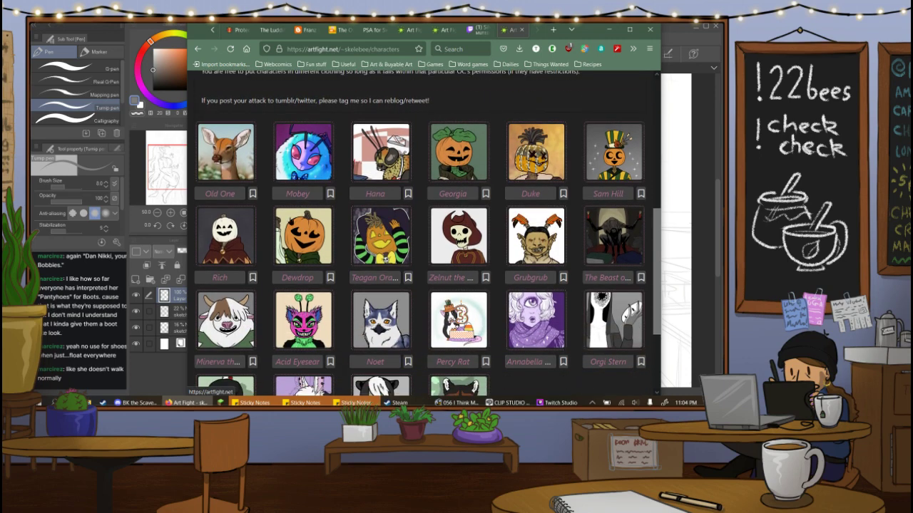
left_click(246, 236)
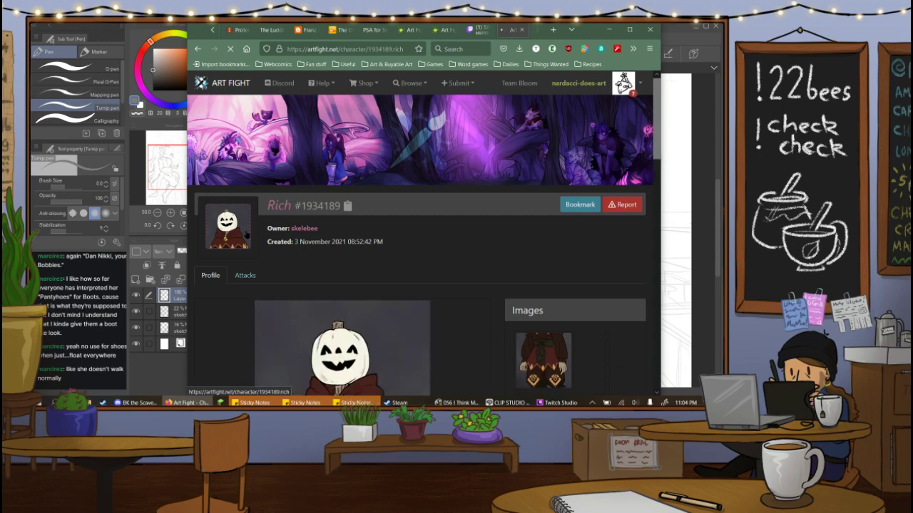
left_click(239, 276)
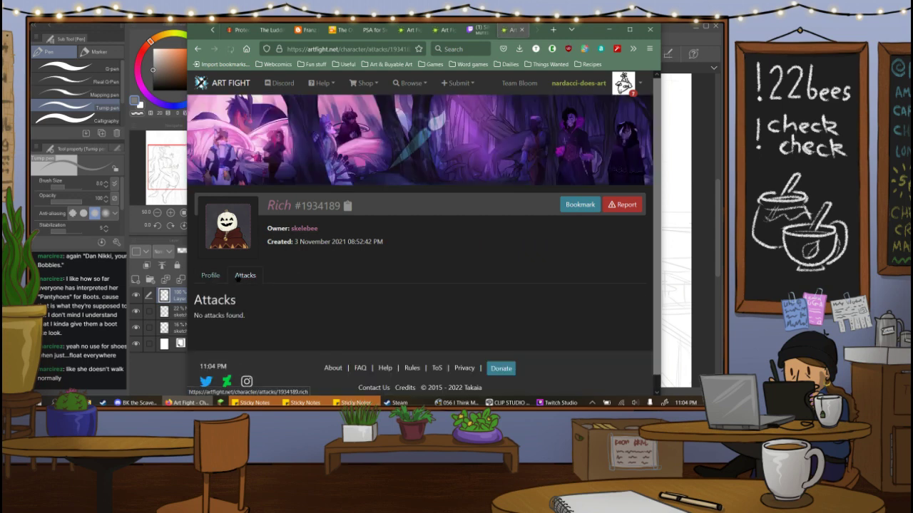
left_click(210, 276)
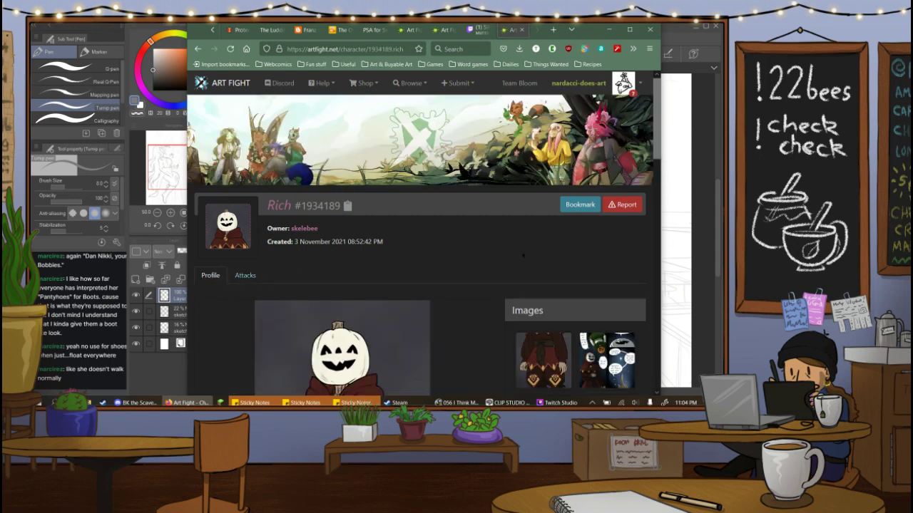
Examine Rich's full-body reference from head to boots and read the character description below it.
scroll(523, 255, "down", 5)
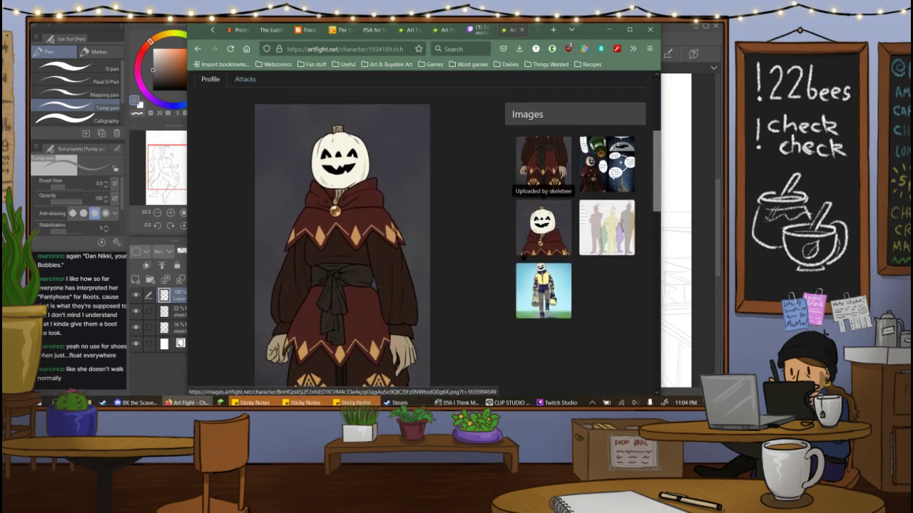
scroll(524, 254, "down", 5)
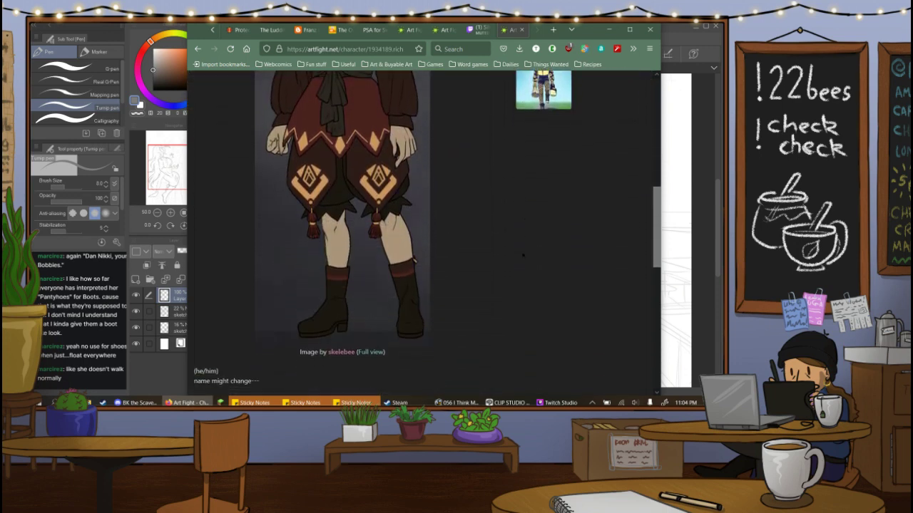
scroll(524, 255, "down", 2)
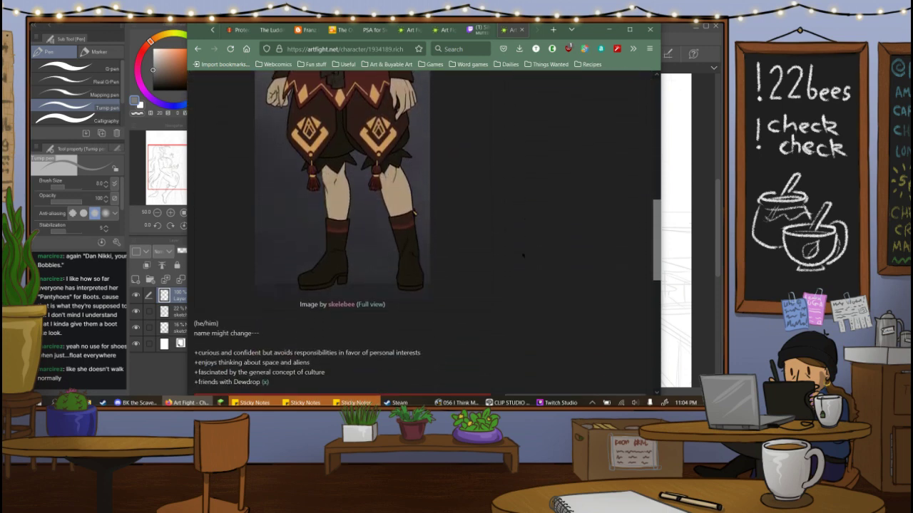
scroll(523, 255, "down", 1)
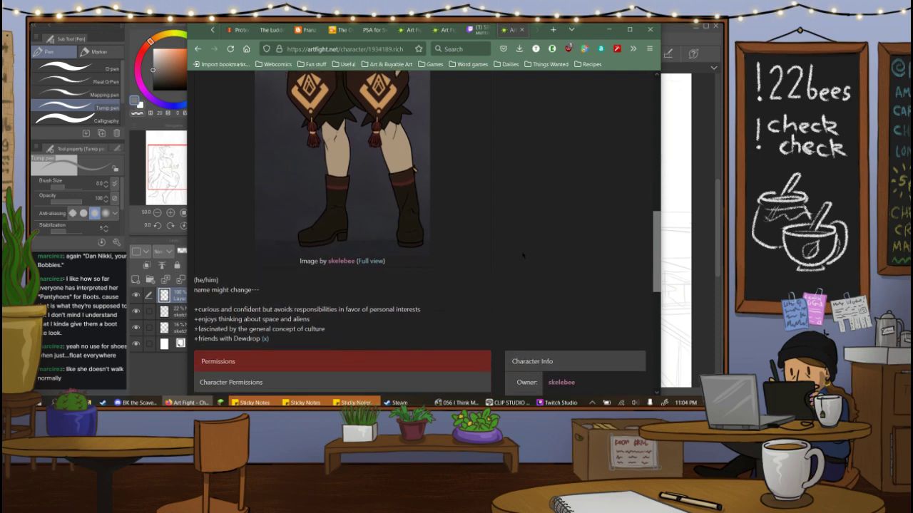
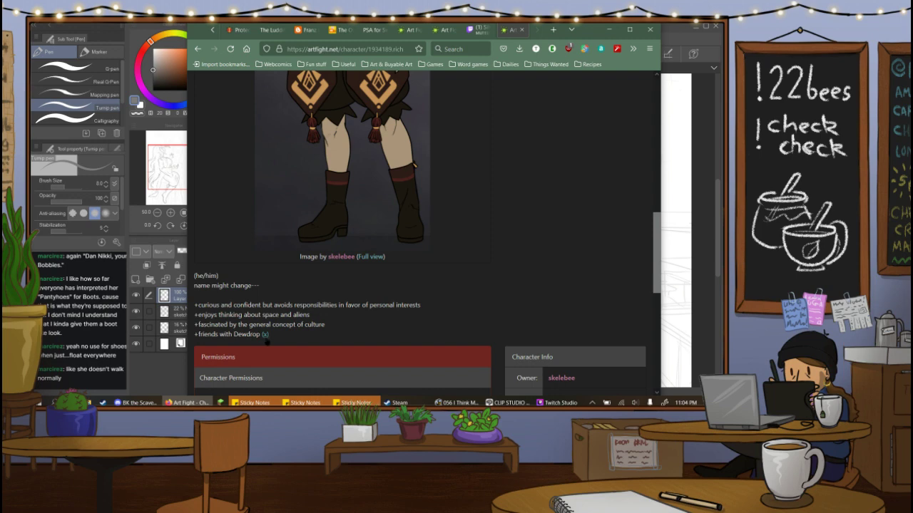
Open the page of Rich's friend Dewdrop from the description, check the attacks on that character and return to Rich.
left_click(264, 335)
left_click(244, 275)
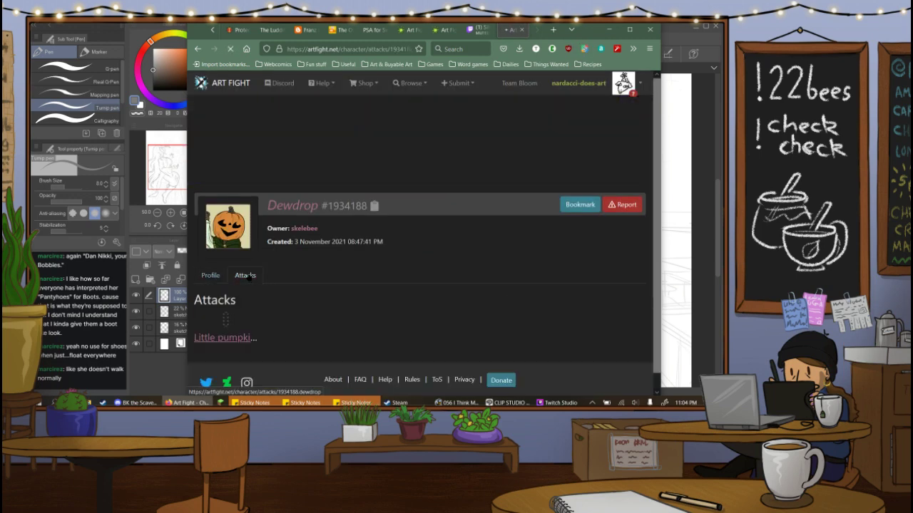
left_click(213, 280)
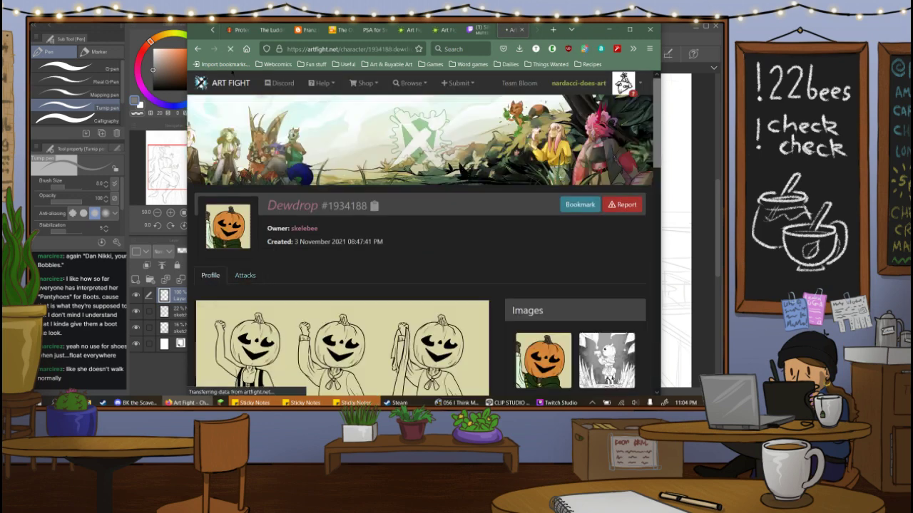
left_click(198, 49)
left_click(198, 48)
left_click(198, 48)
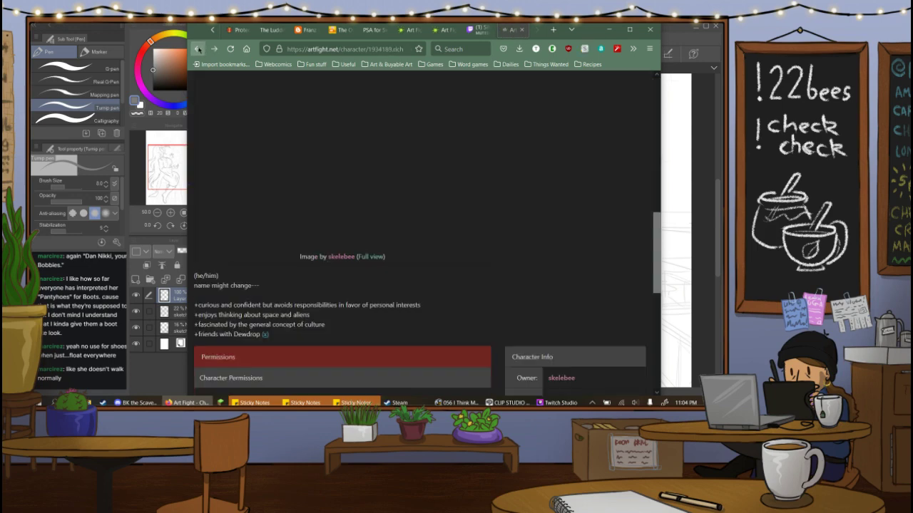
View Rich's other images, including the comic, sunflower outfit, portrait and height chart, then examine the full-body reference again.
scroll(581, 219, "up", 5)
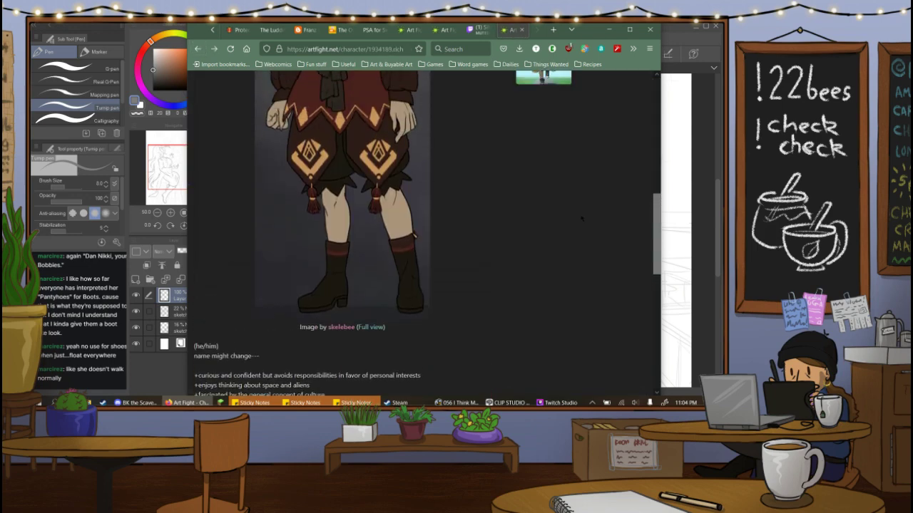
scroll(581, 219, "up", 3)
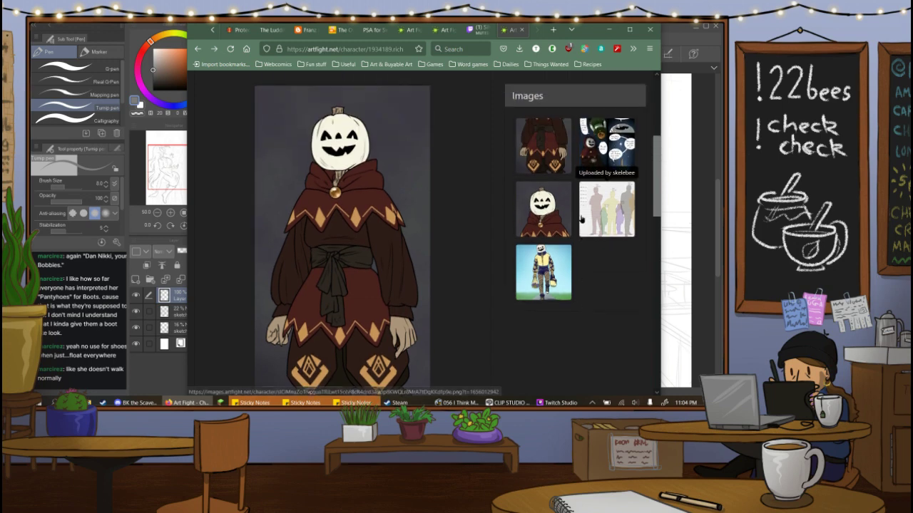
scroll(581, 219, "down", 1)
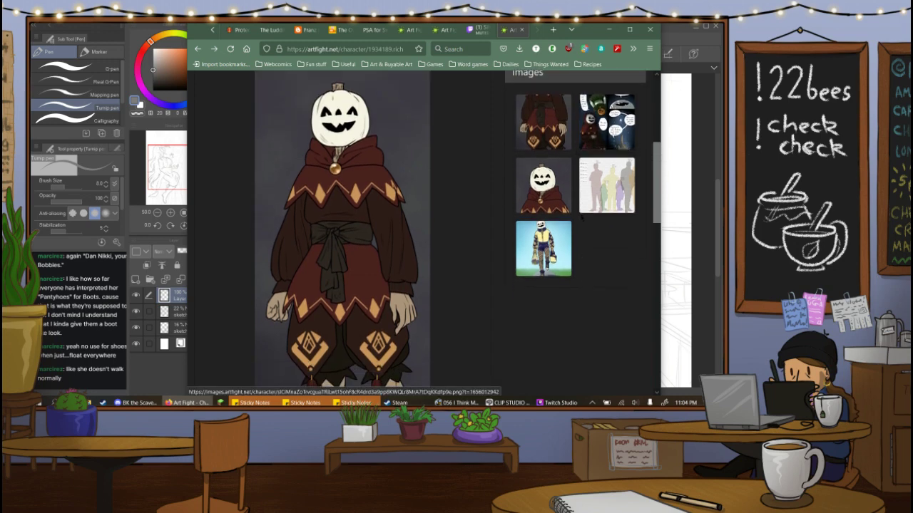
left_click(606, 127)
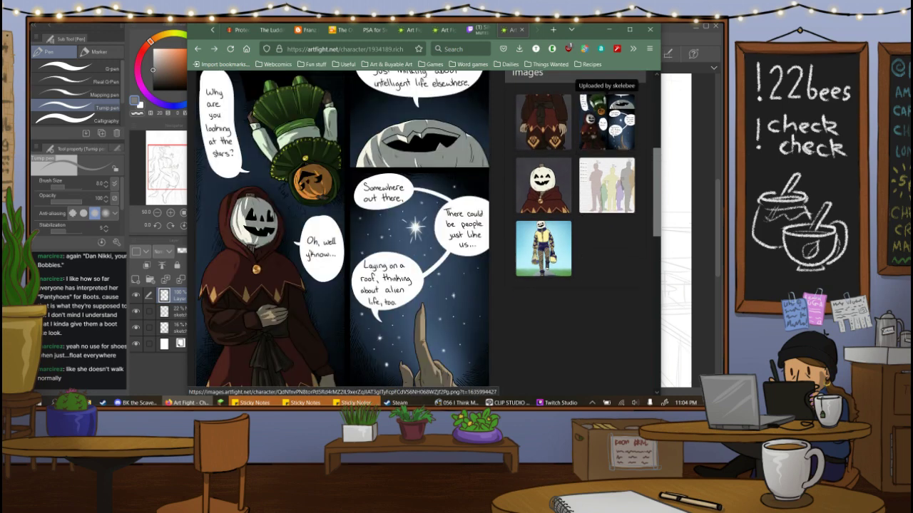
left_click(559, 235)
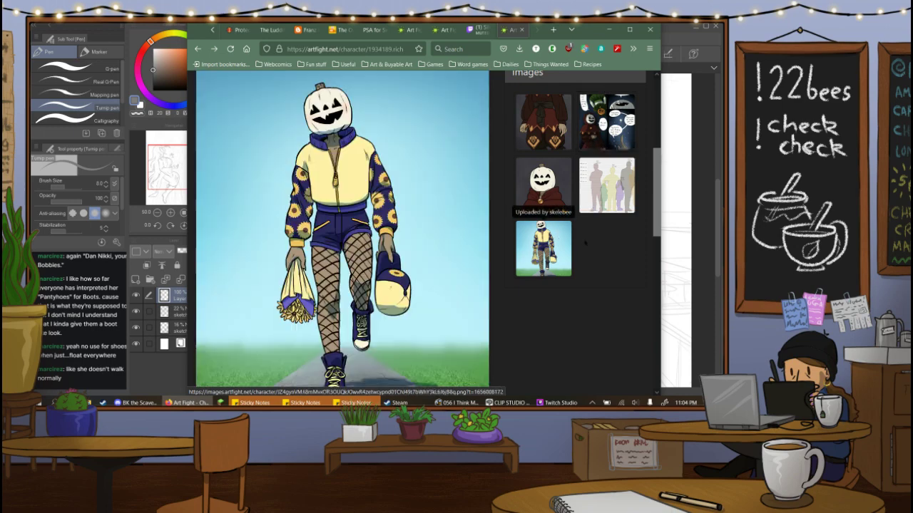
left_click(562, 189)
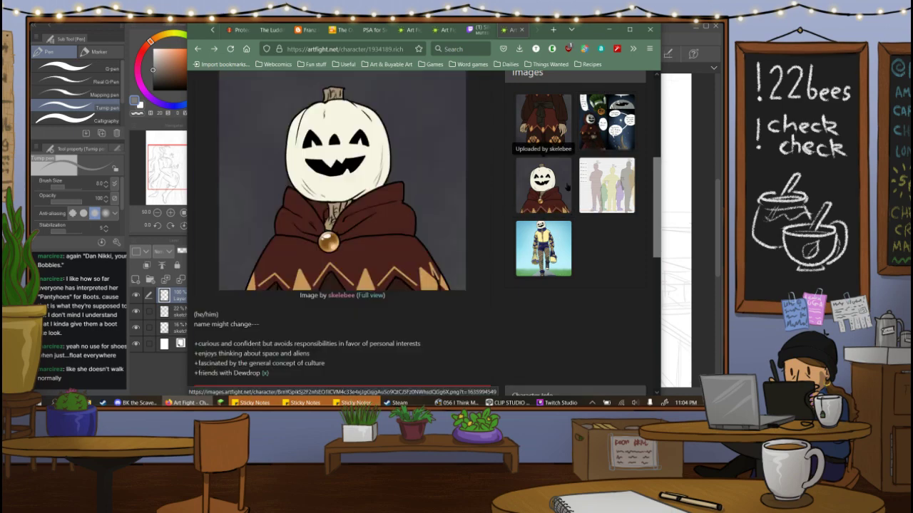
left_click(617, 198)
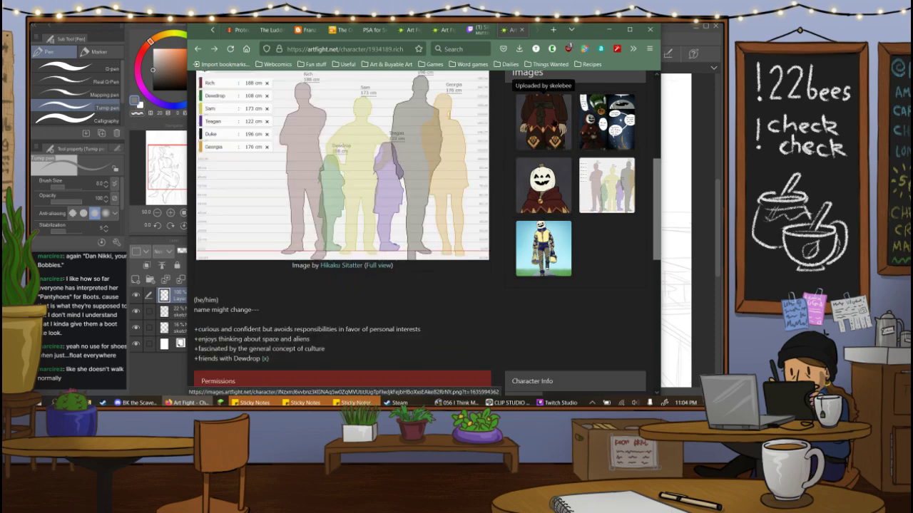
left_click(553, 121)
scroll(601, 284, "down", 3)
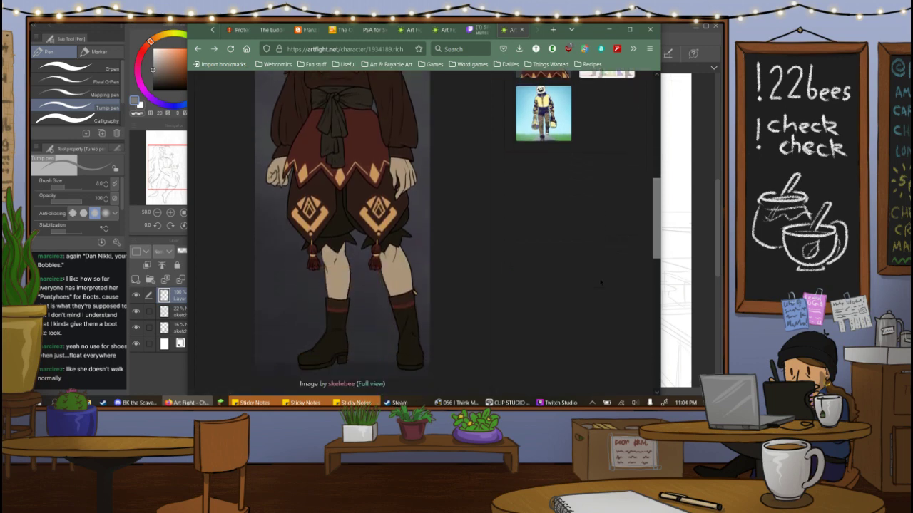
scroll(601, 283, "down", 1)
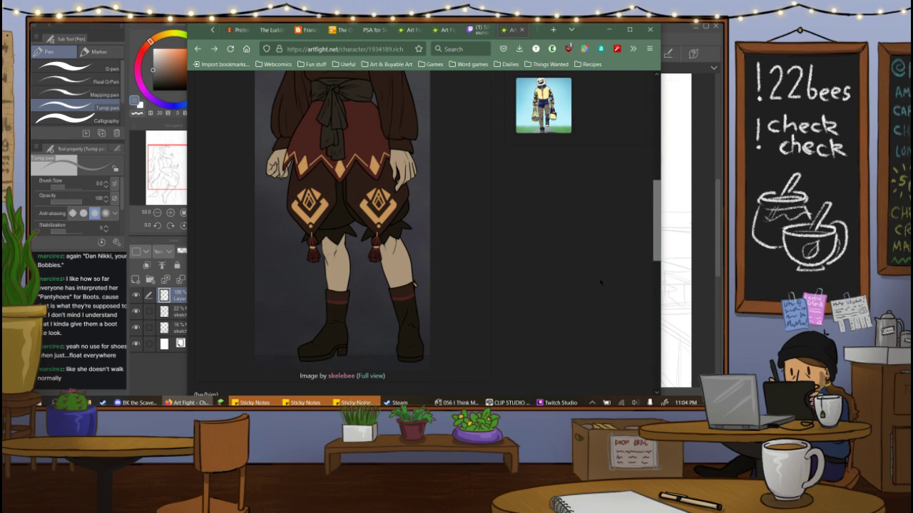
scroll(601, 283, "up", 5)
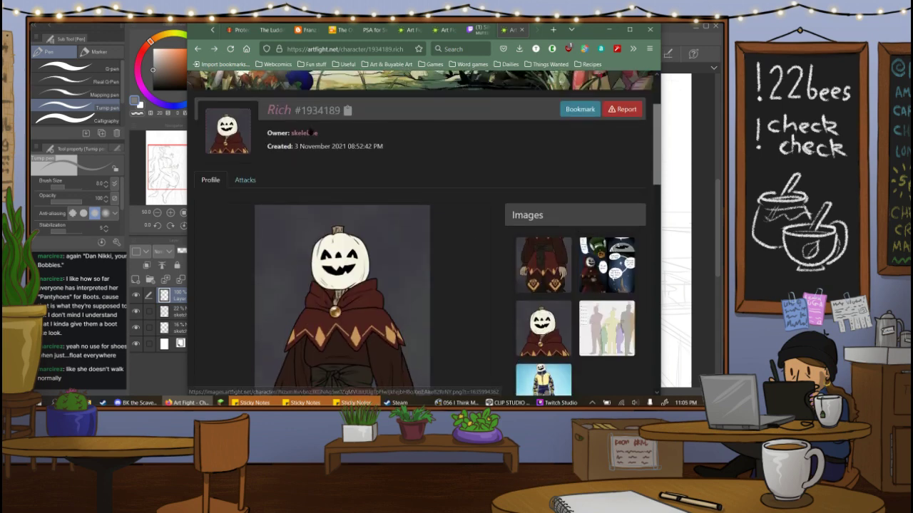
Go to the owner's profile, read the all-time attack counts per character and reopen the character gallery.
left_click(308, 134)
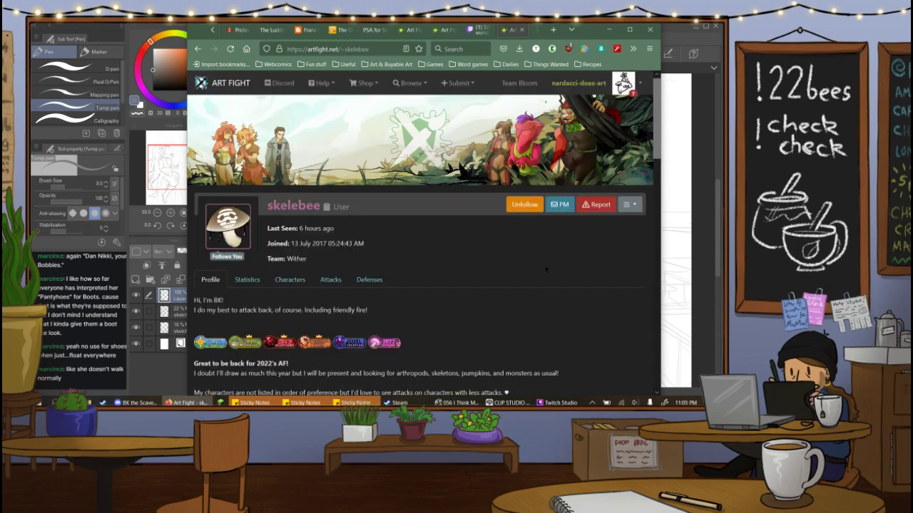
scroll(546, 269, "down", 5)
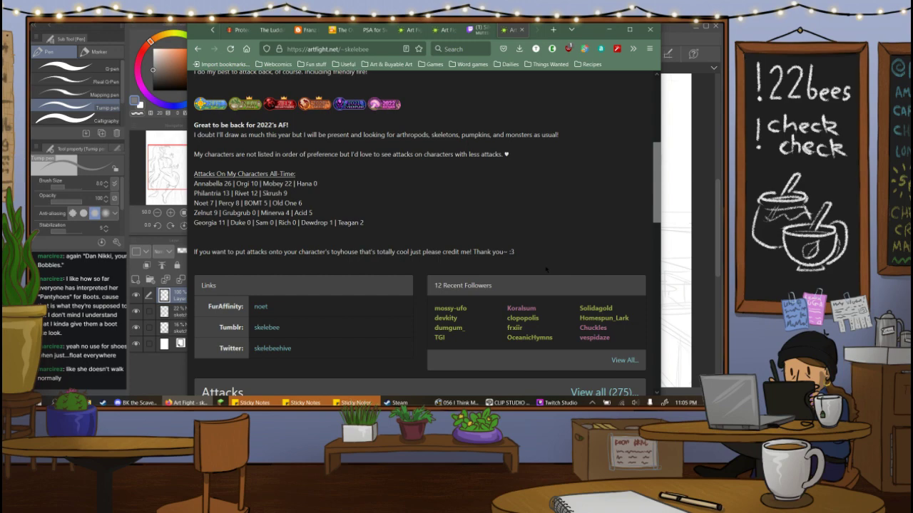
scroll(546, 269, "up", 3)
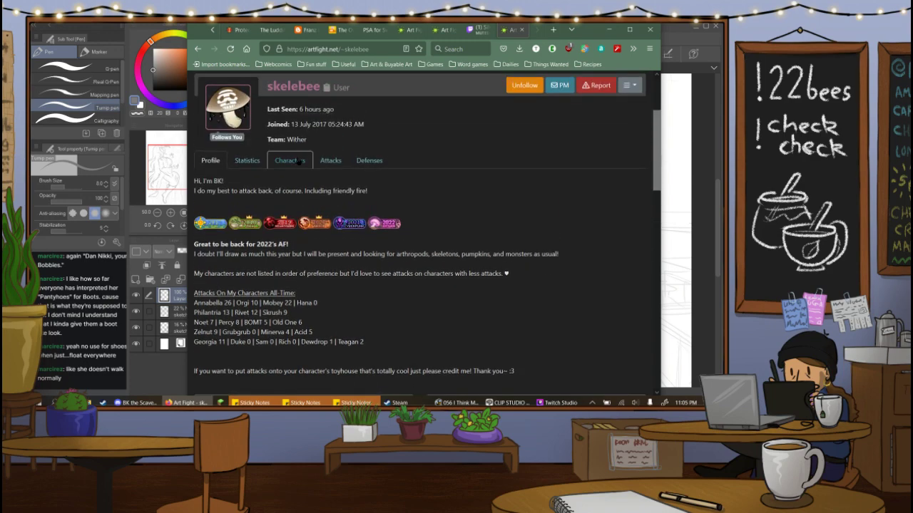
left_click(299, 161)
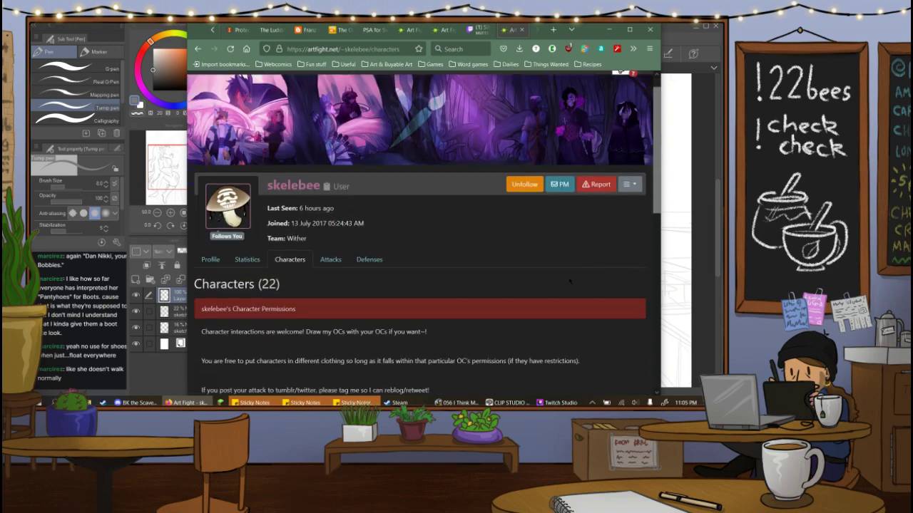
scroll(569, 281, "down", 5)
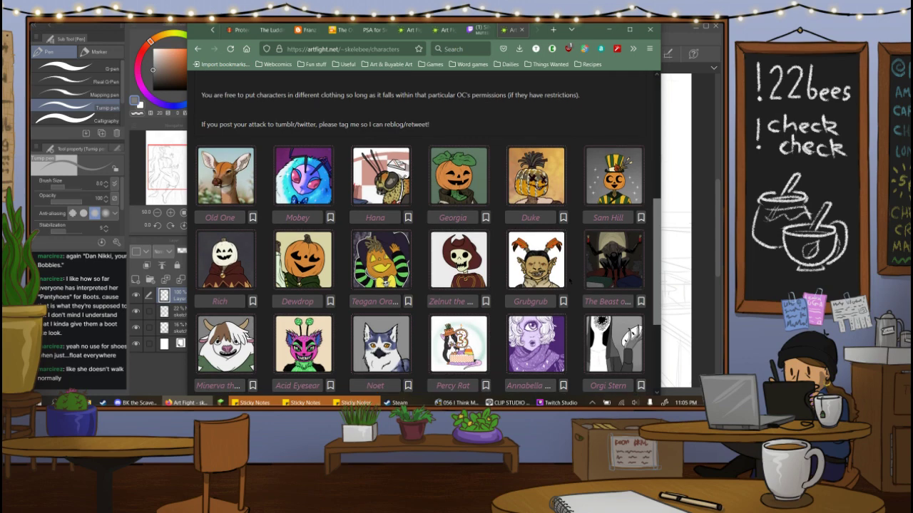
Open the character Hana and view the waiter artwork, the reference sheet and the candy cane picture.
left_click(380, 174)
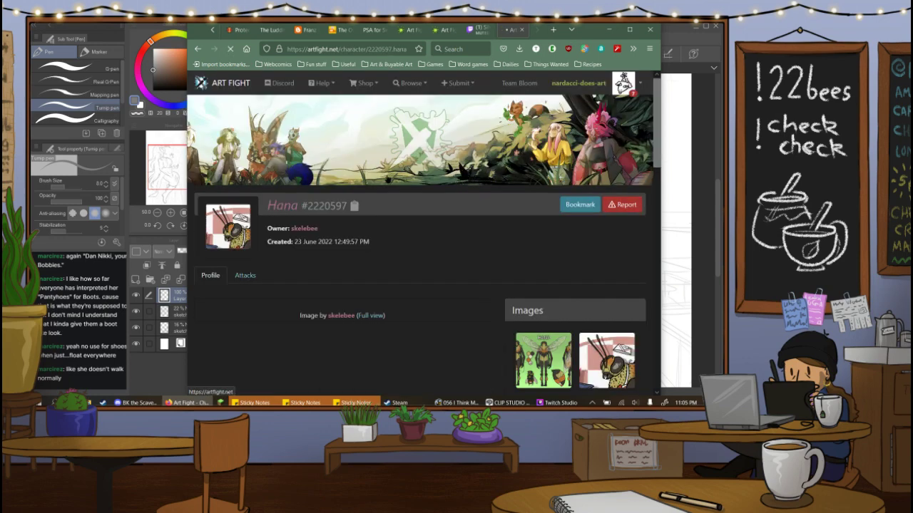
scroll(541, 240, "down", 4)
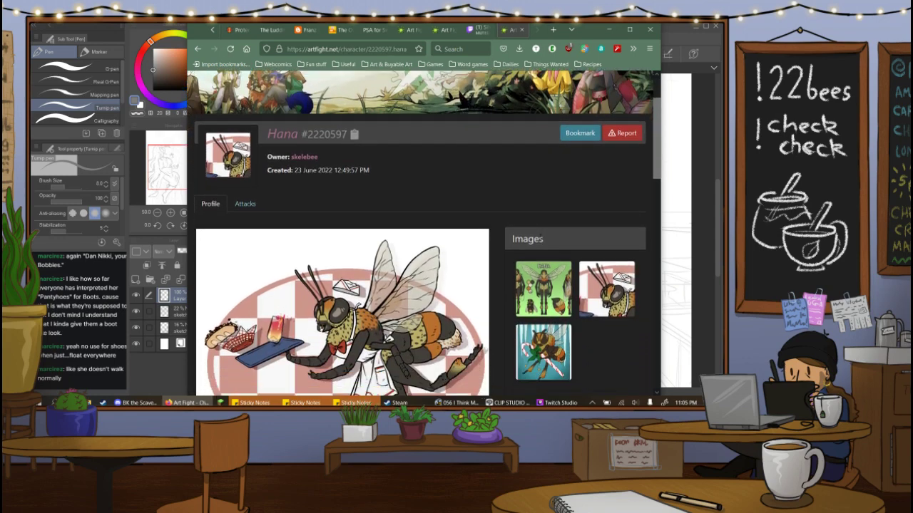
scroll(542, 241, "up", 1)
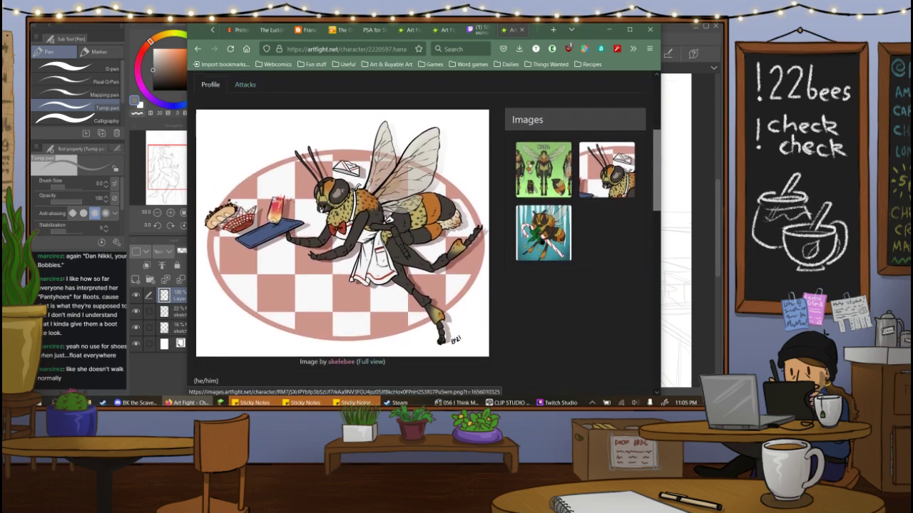
scroll(542, 242, "down", 1)
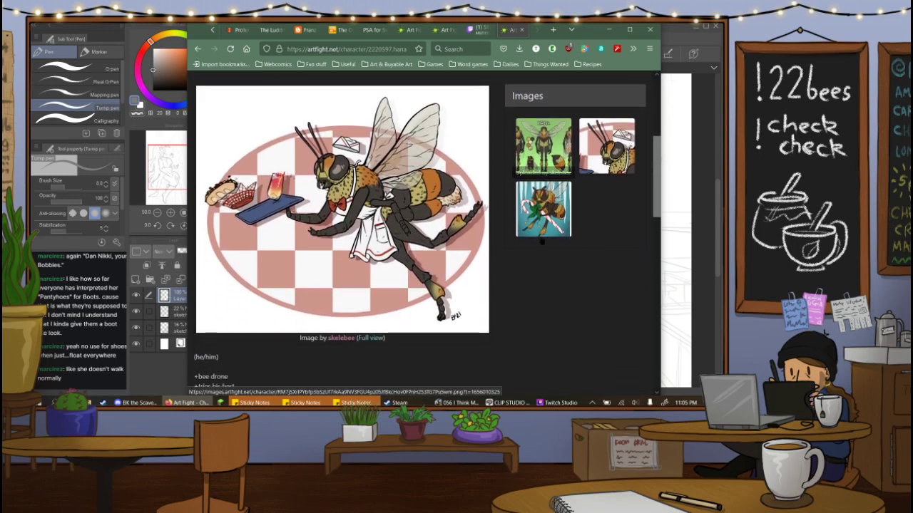
left_click(540, 151)
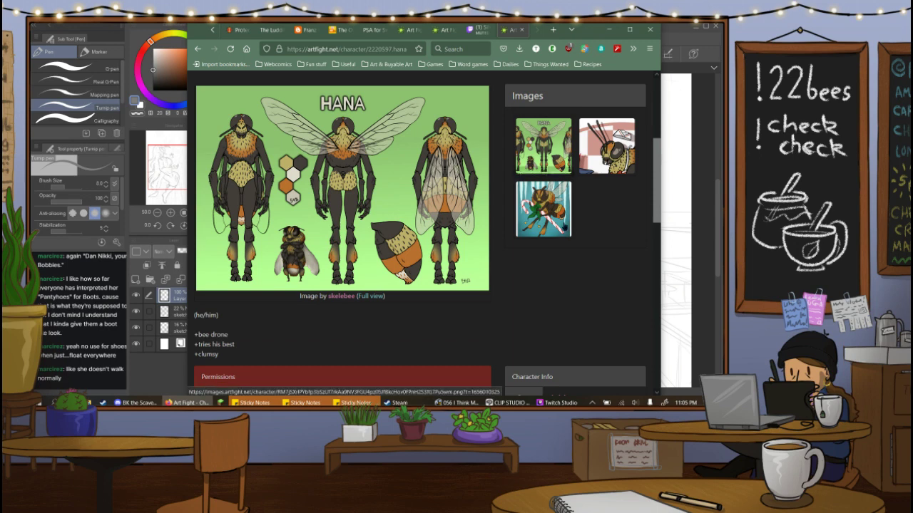
left_click(543, 208)
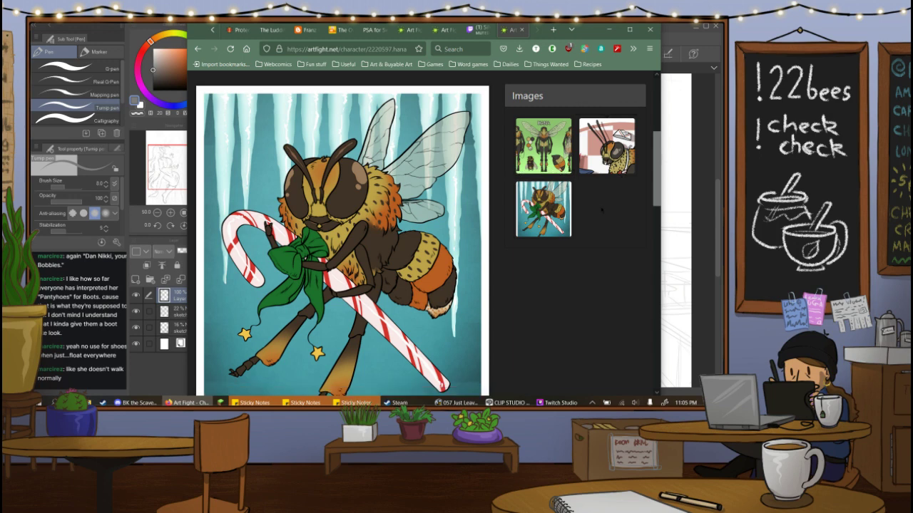
View Hana's waiter artwork, skim the description and permissions, examine the reference sheet and return to the character gallery.
scroll(601, 209, "down", 1)
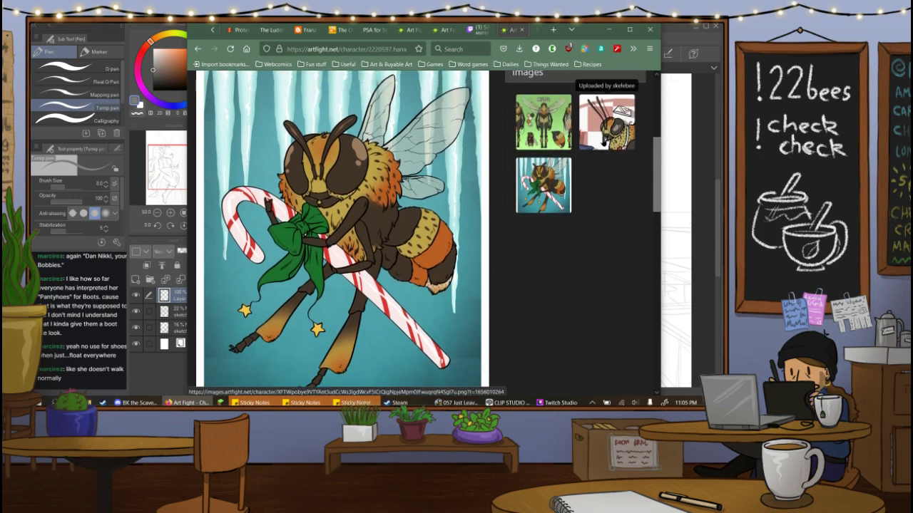
left_click(606, 119)
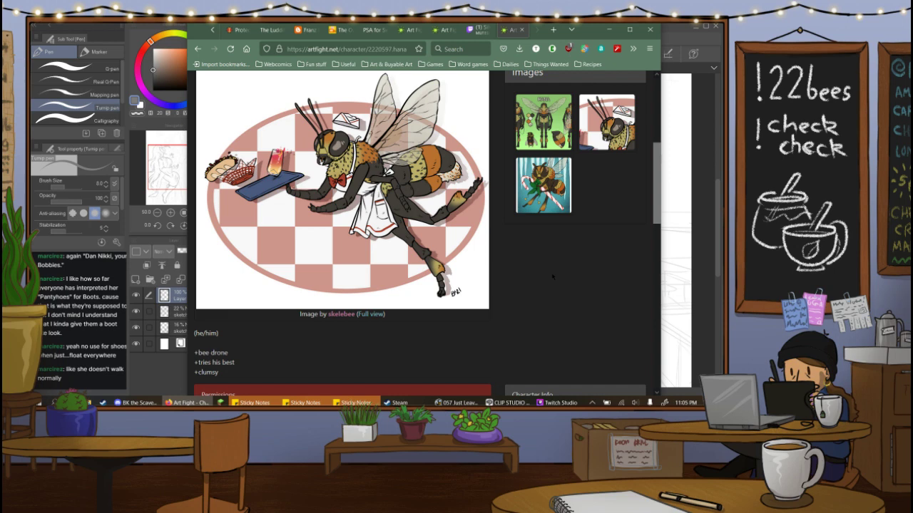
scroll(553, 277, "down", 4)
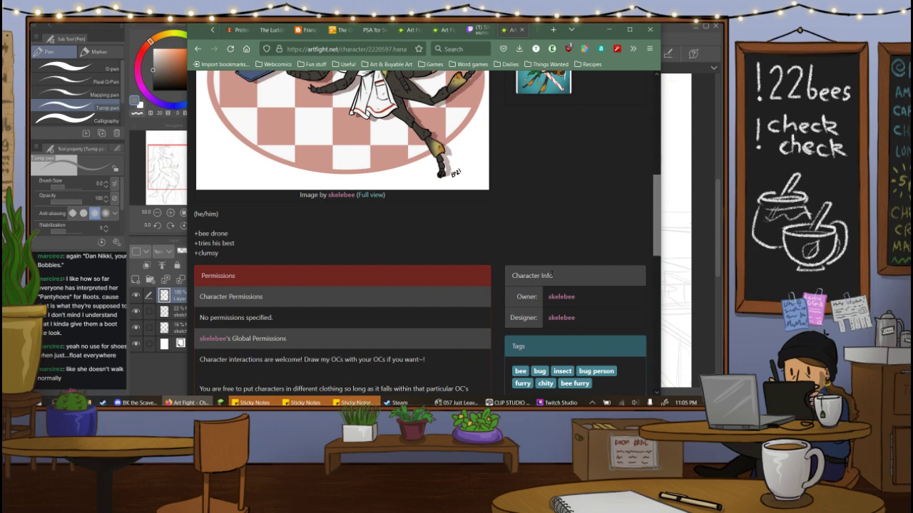
scroll(551, 275, "up", 6)
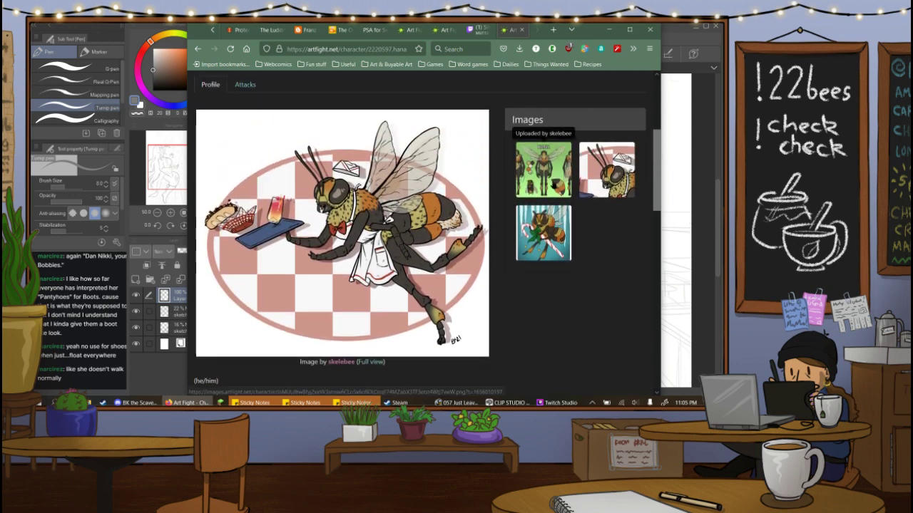
left_click(554, 181)
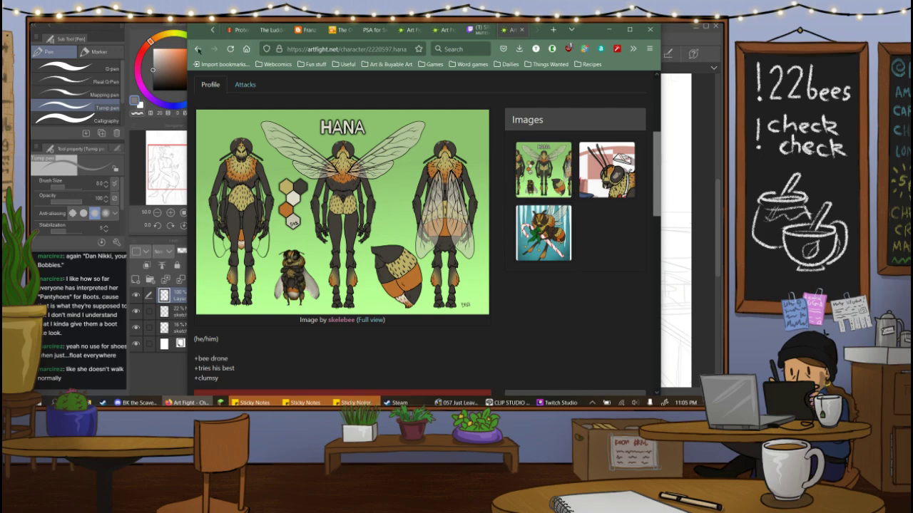
left_click(196, 50)
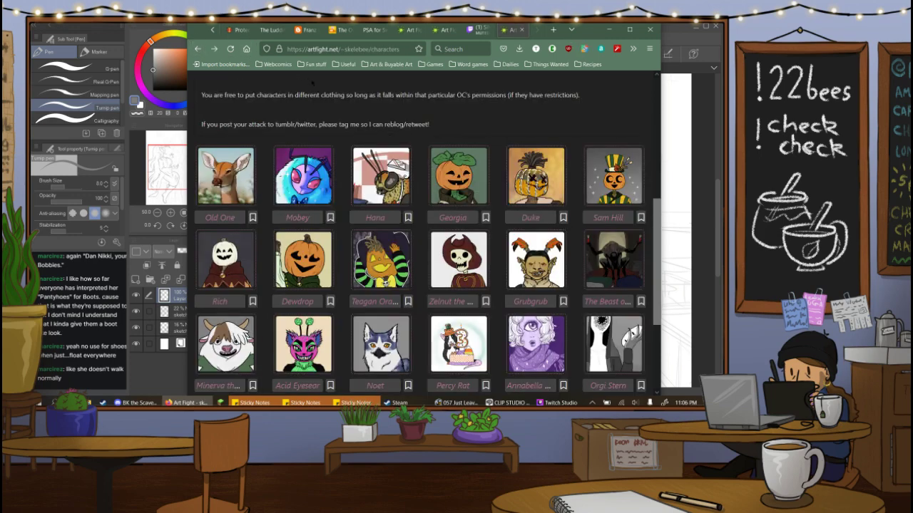
Open the character Sam Hill, examine the full-body outfit reference, check the attacks on the character and return to the gallery.
left_click(620, 167)
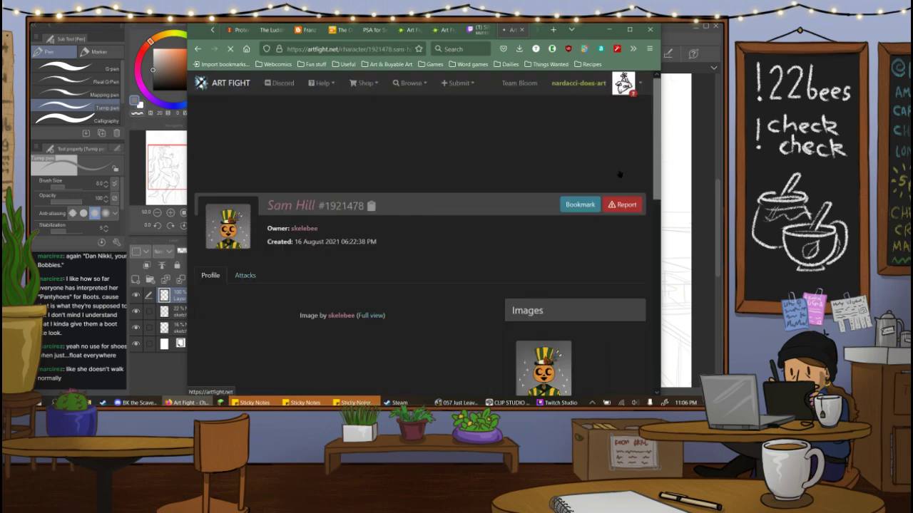
scroll(483, 136, "down", 3)
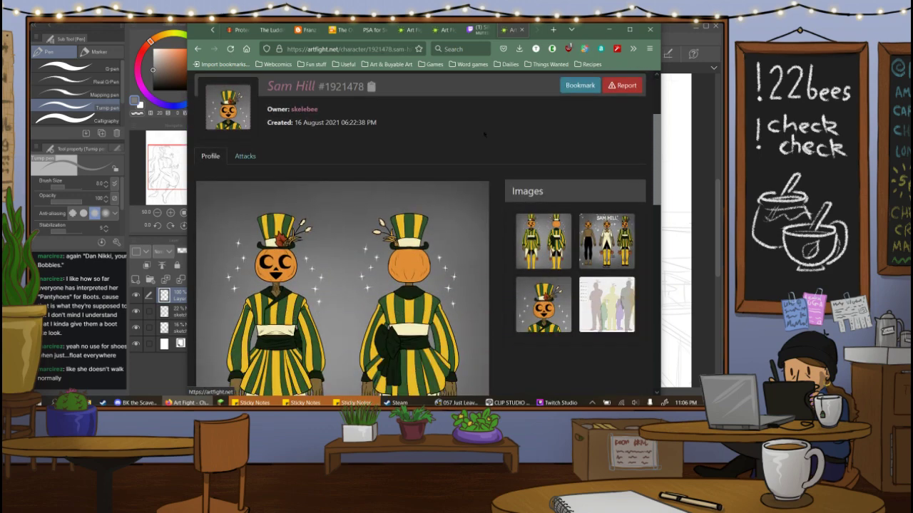
scroll(484, 134, "down", 2)
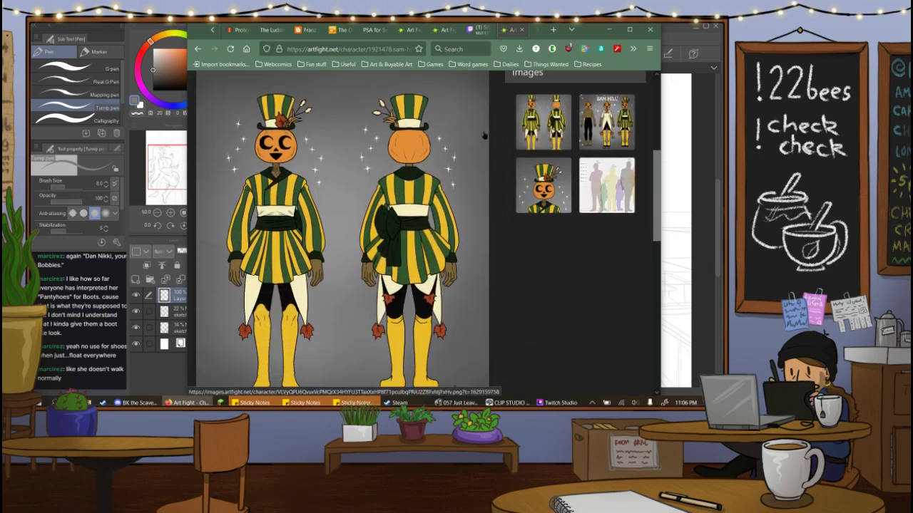
scroll(483, 135, "down", 1)
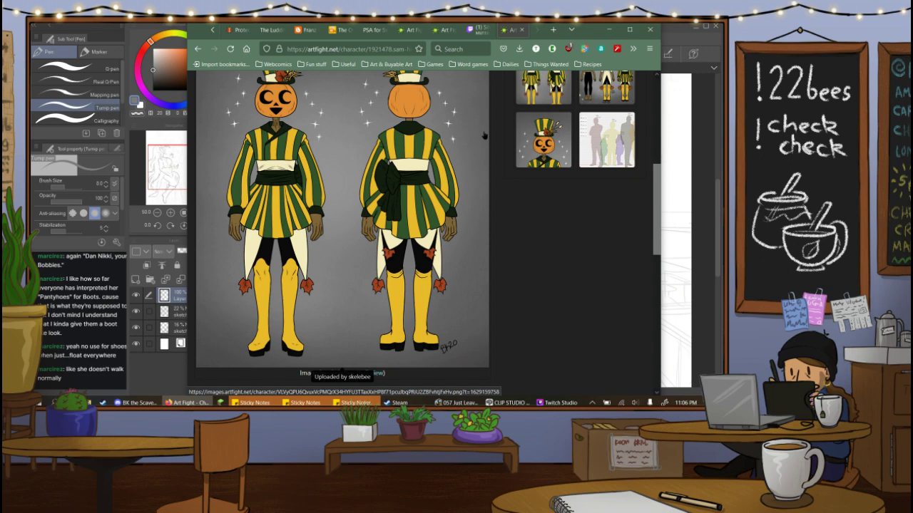
scroll(484, 135, "up", 2)
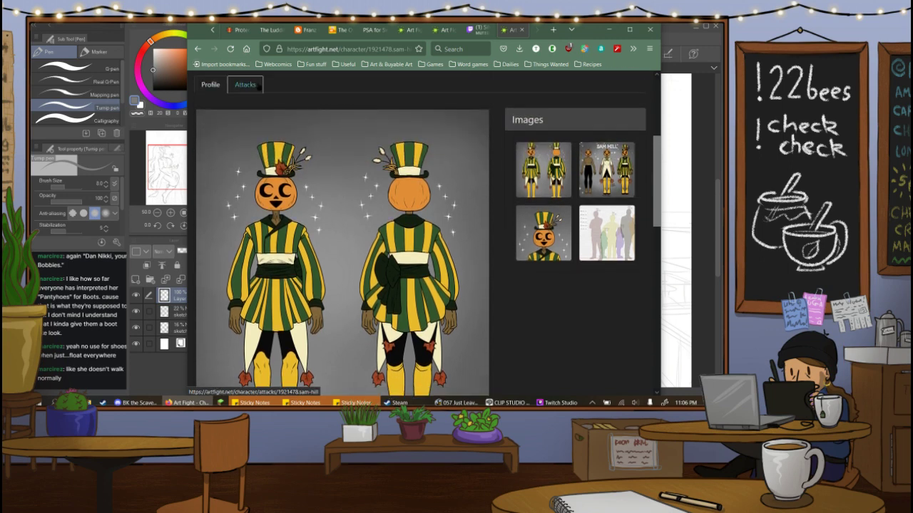
left_click(245, 85)
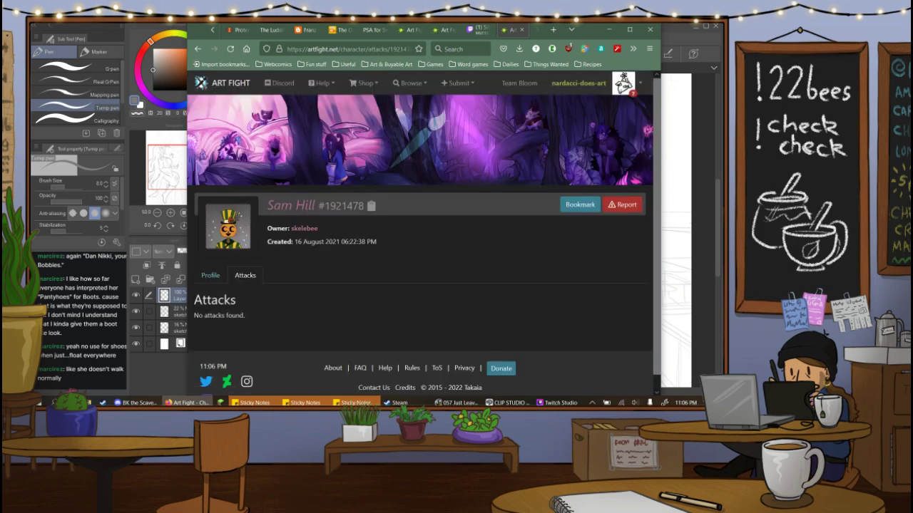
left_click(198, 50)
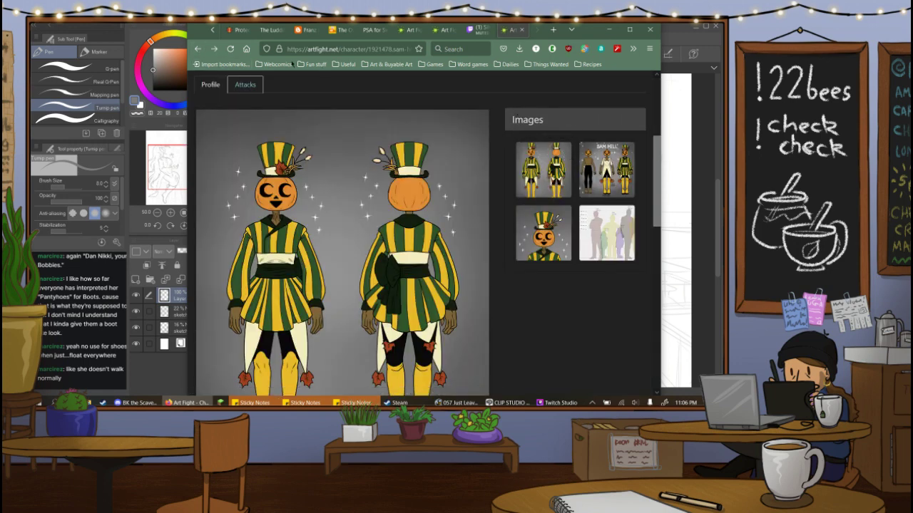
left_click(198, 50)
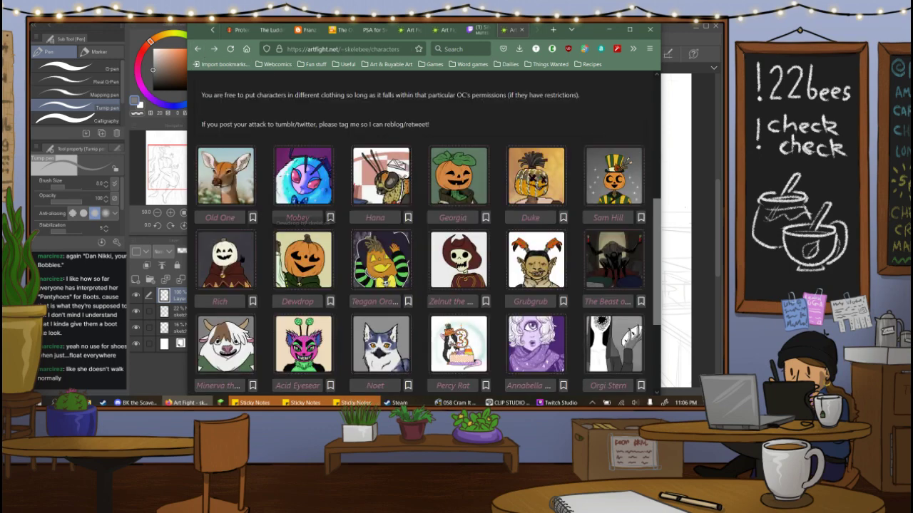
Reopen the character Rich, look over the comic page, read the description and view the hooded portrait.
left_click(225, 256)
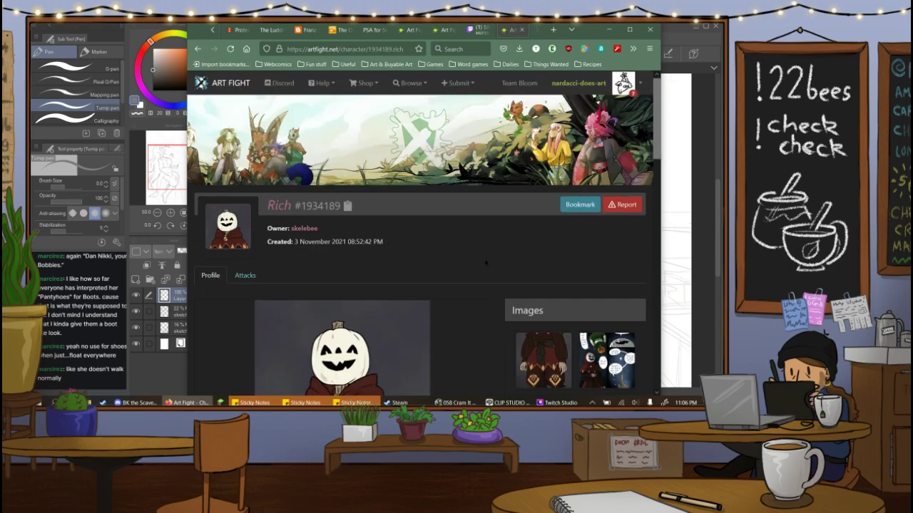
scroll(485, 263, "down", 1)
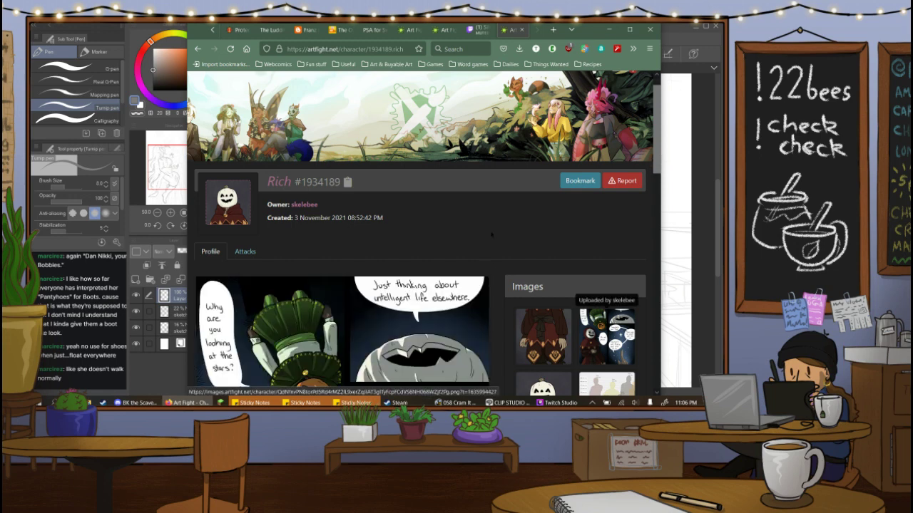
scroll(467, 216, "down", 2)
scroll(467, 215, "down", 2)
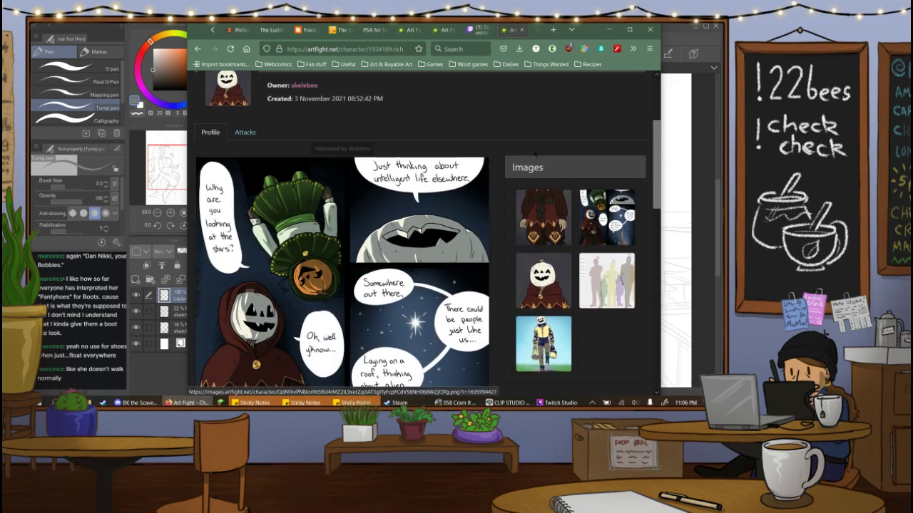
scroll(467, 215, "down", 1)
scroll(541, 157, "down", 1)
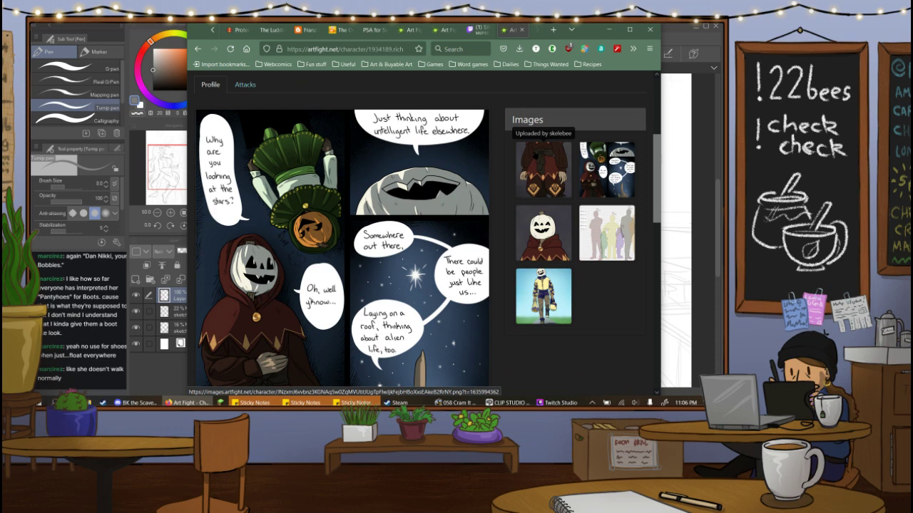
scroll(542, 157, "down", 2)
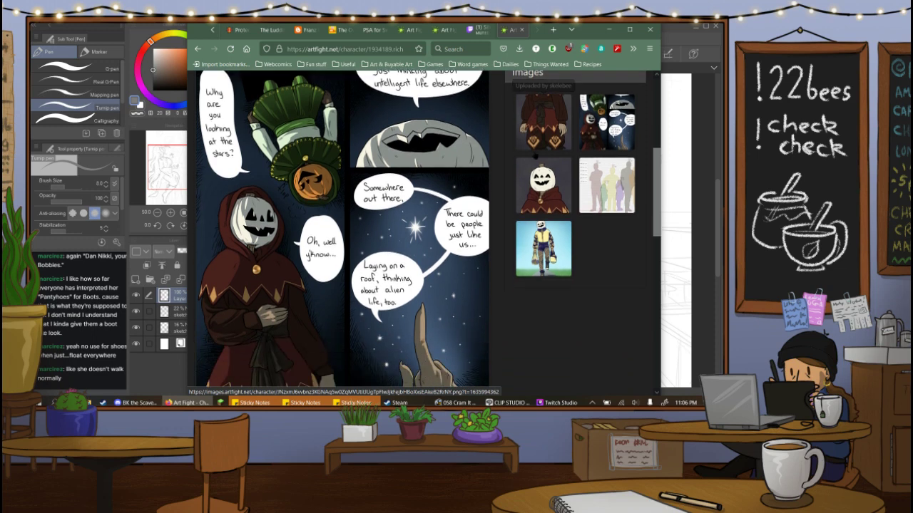
scroll(538, 153, "down", 6)
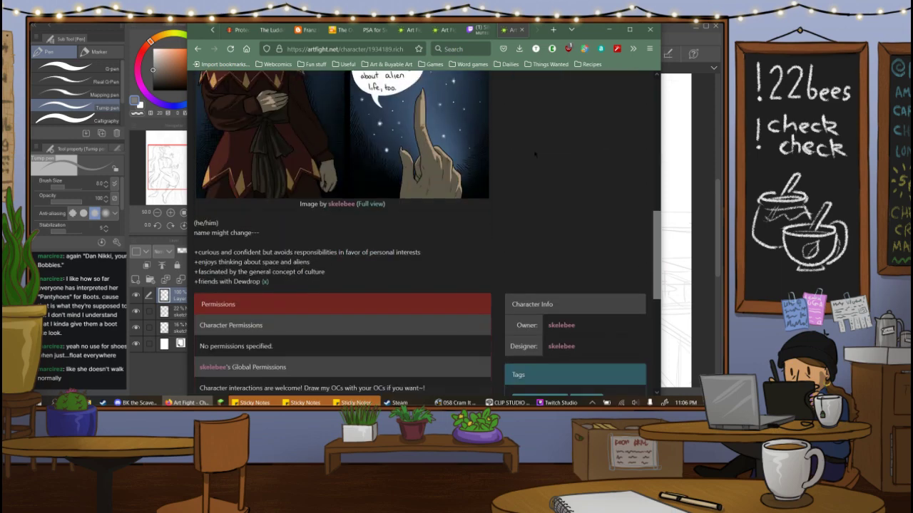
scroll(534, 154, "up", 6)
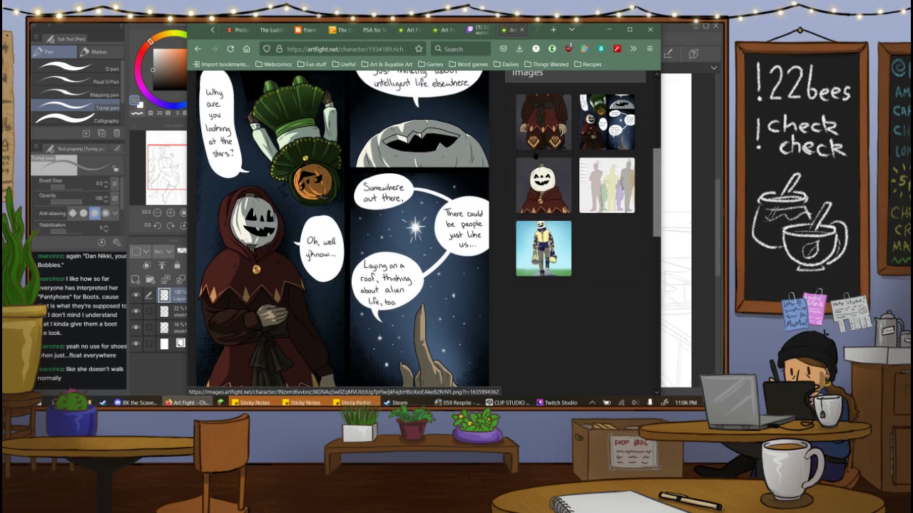
left_click(516, 162)
left_click(550, 189)
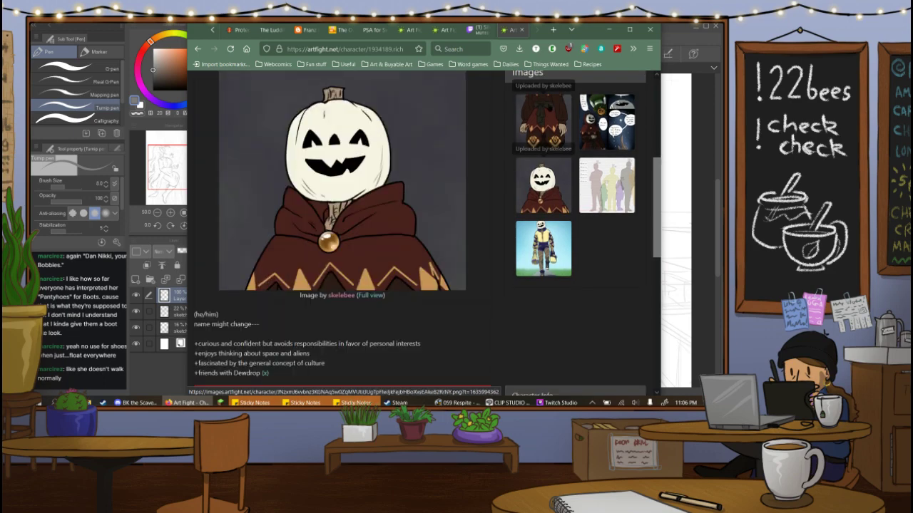
Save Rich's full-body reference image as a PNG named rich in the artfight refs folder.
left_click(552, 132)
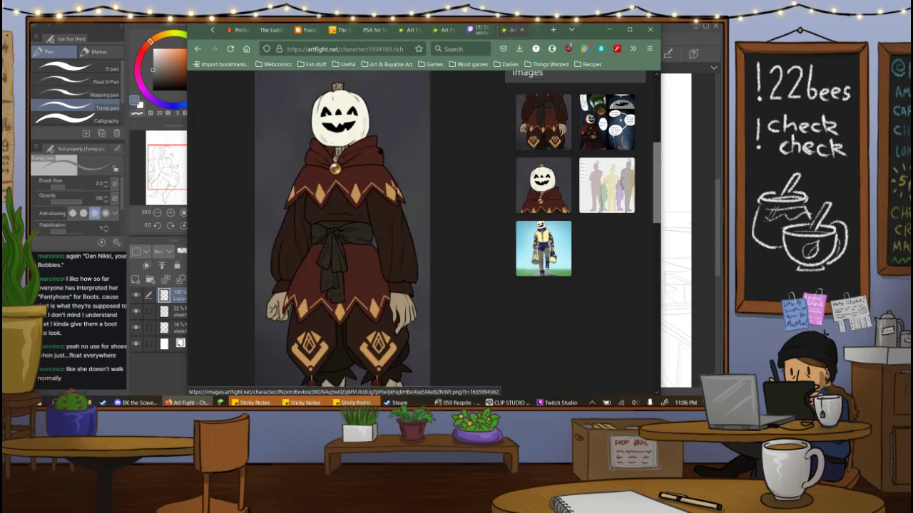
right_click(380, 150)
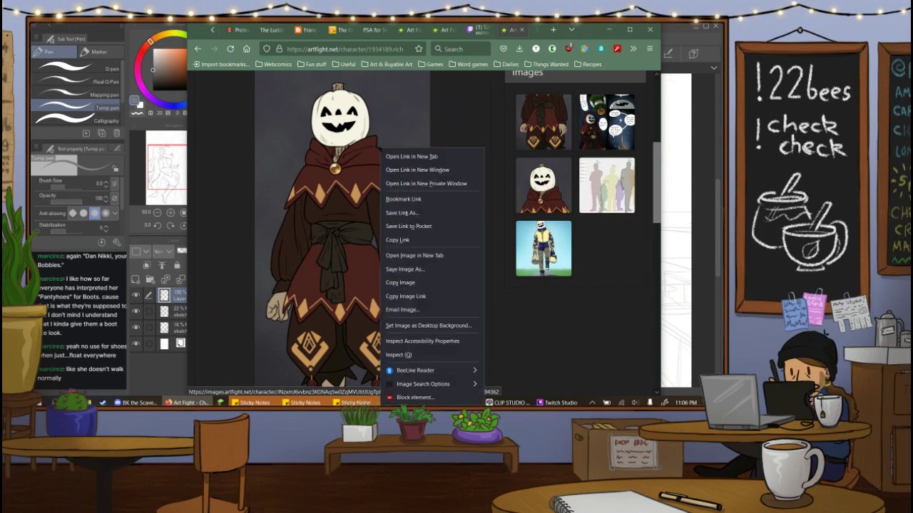
left_click(391, 270)
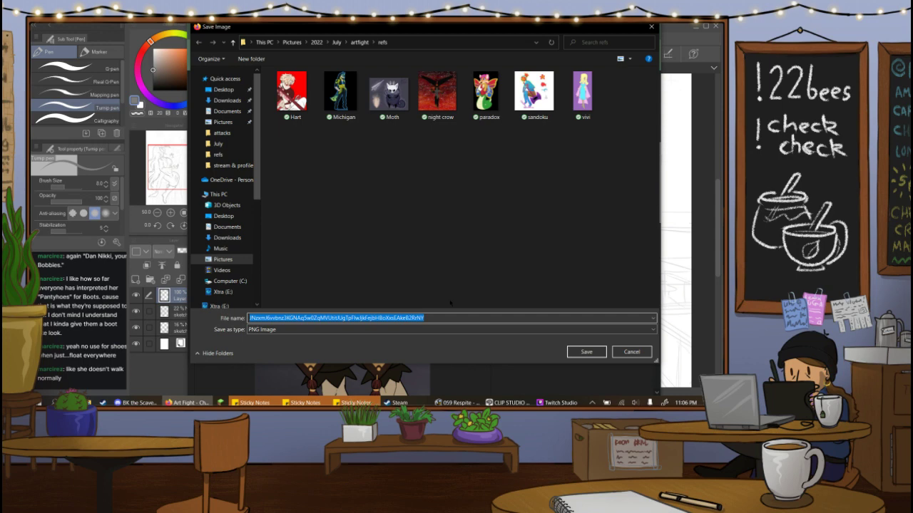
type("f")
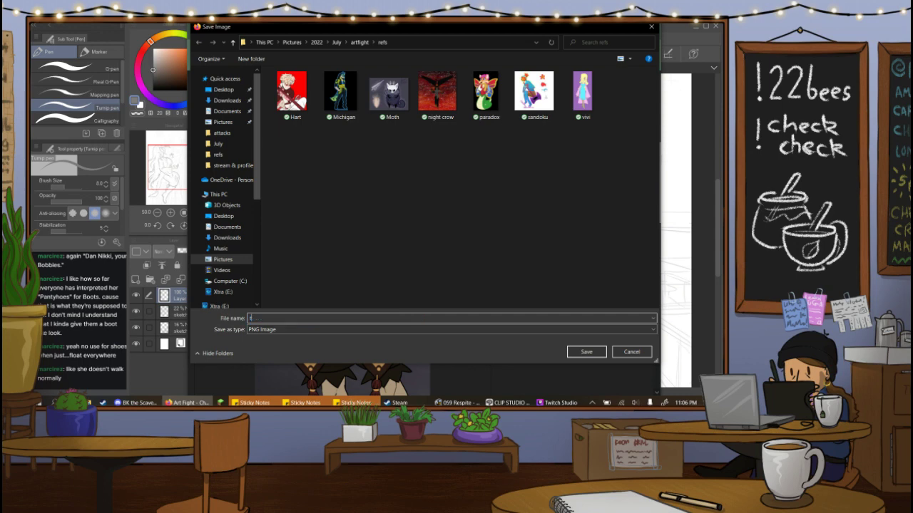
type("ich")
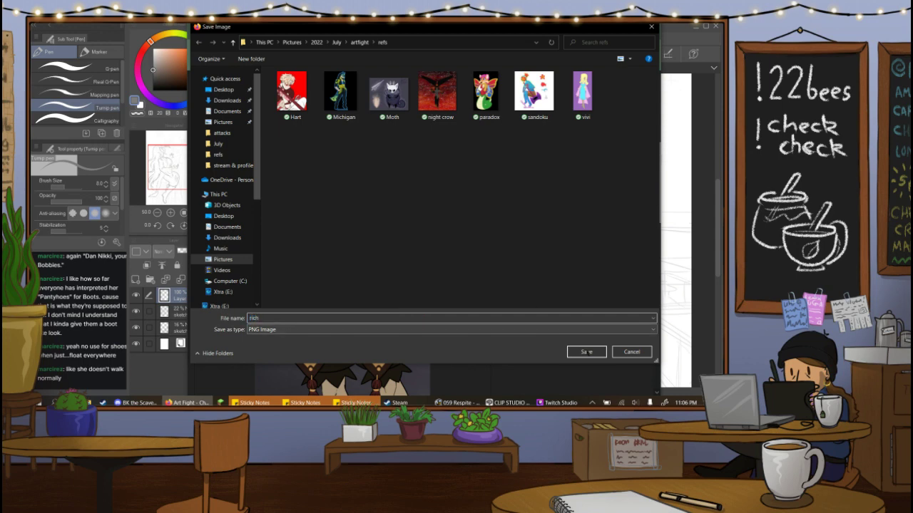
left_click(587, 351)
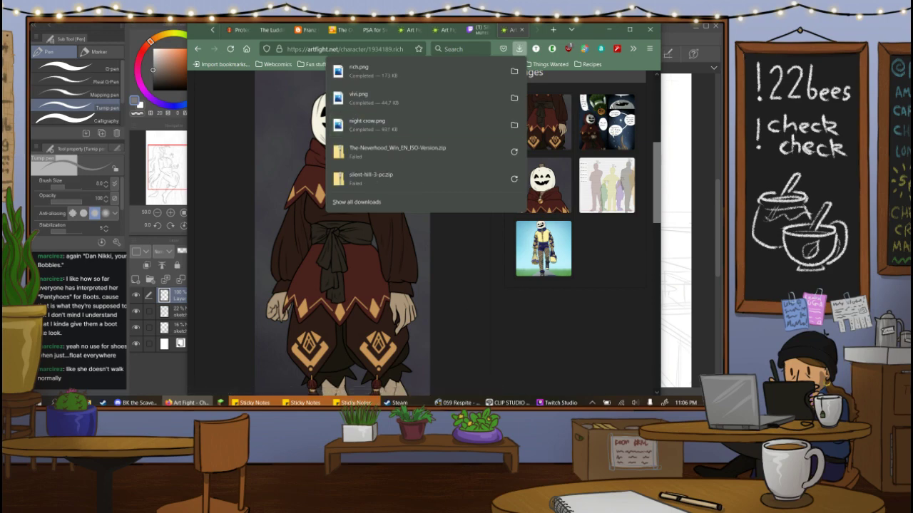
Check the SilverTheDiamondWitch Twitch stream, go back to Rich's page and switch to Clip Studio Paint.
left_click(482, 30)
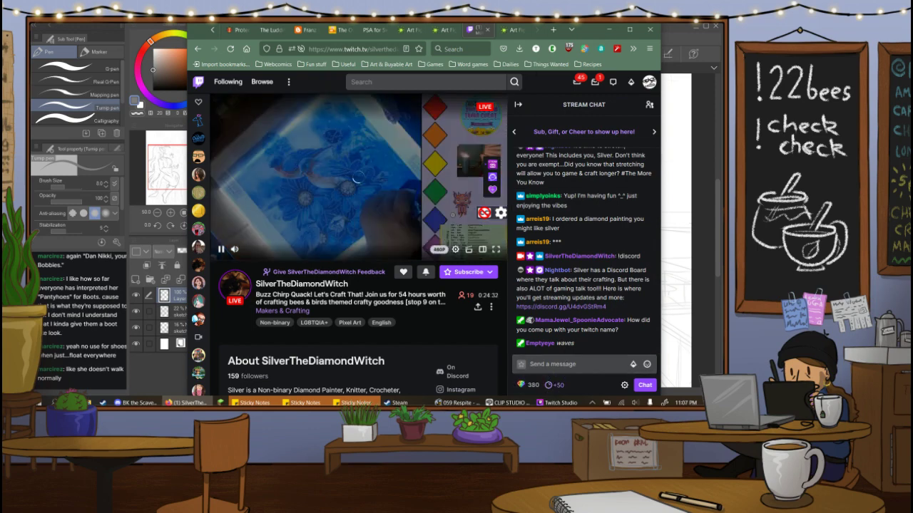
left_click(511, 30)
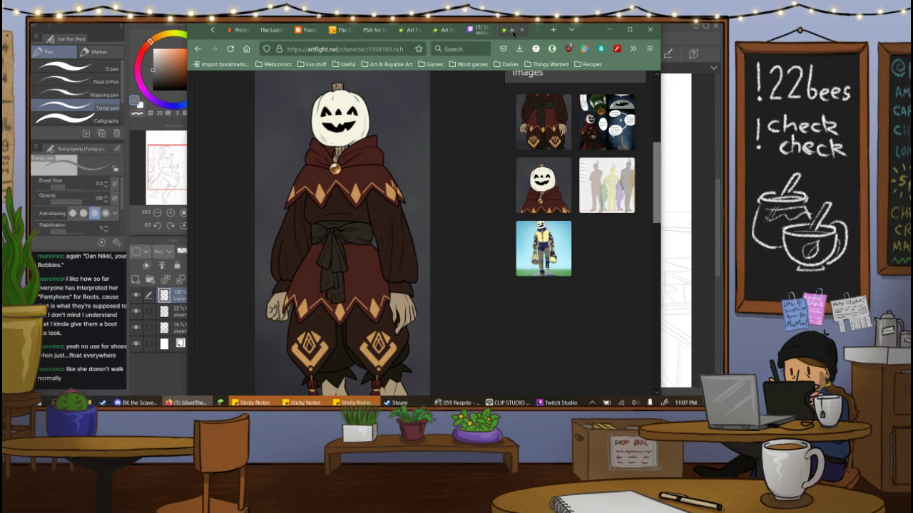
left_click(608, 30)
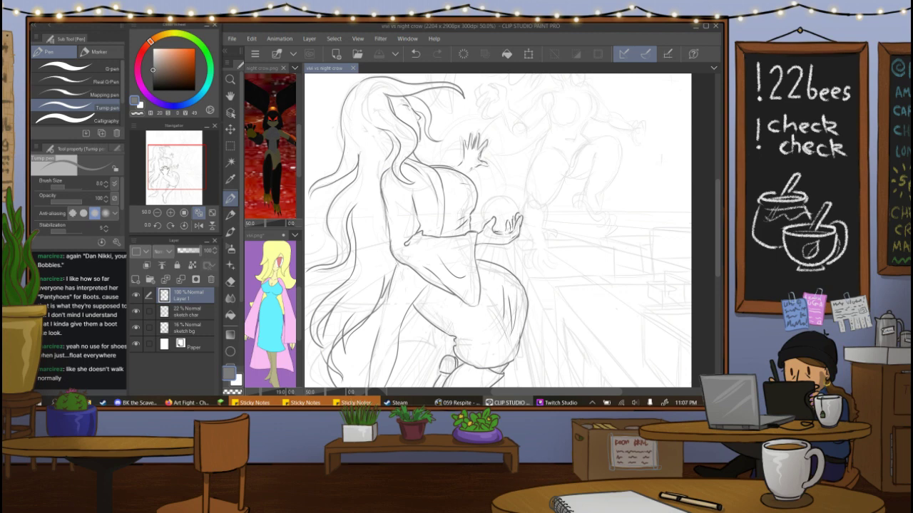
Erase the inked lower legs and shoe of the long-haired figure below the skirt hem with the Hard eraser.
left_click_drag(185, 178, 184, 195)
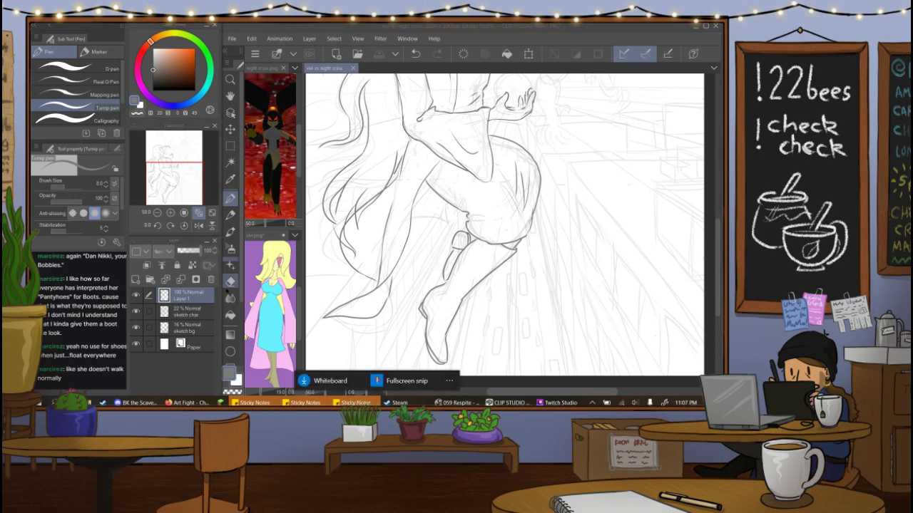
left_click(230, 281)
mouse_move(465, 239)
left_mouse_down()
mouse_move(447, 286)
mouse_move(468, 238)
mouse_move(471, 276)
mouse_move(447, 290)
mouse_move(428, 354)
mouse_move(448, 342)
mouse_move(461, 310)
mouse_move(532, 252)
left_mouse_up()
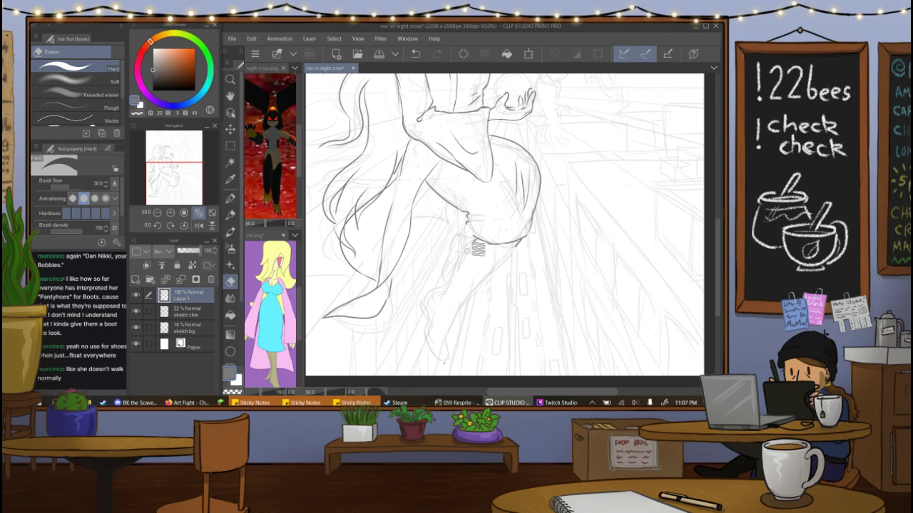
Ink the long-haired figure's front shin, bare foot, toes and heel below the skirt hem with the Turnip pen.
left_click(230, 198)
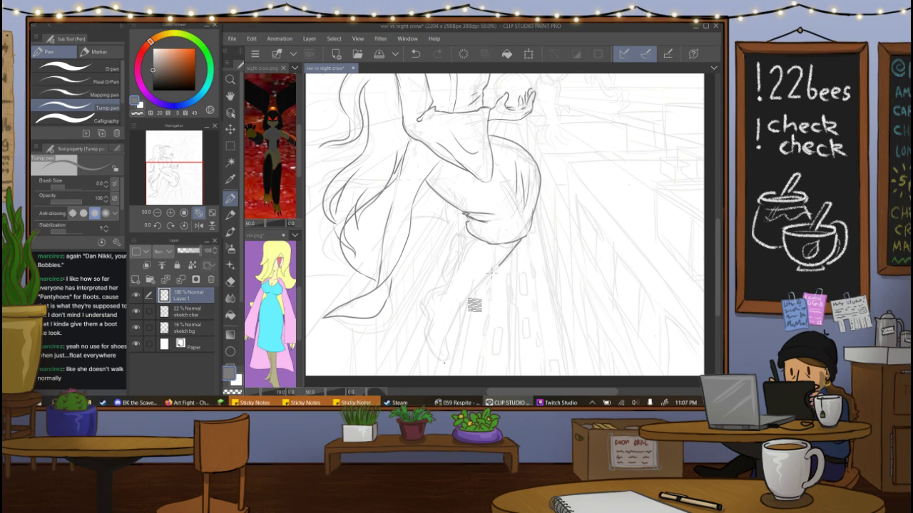
mouse_move(526, 244)
left_mouse_down()
mouse_move(454, 307)
mouse_move(471, 288)
mouse_move(447, 351)
left_mouse_up()
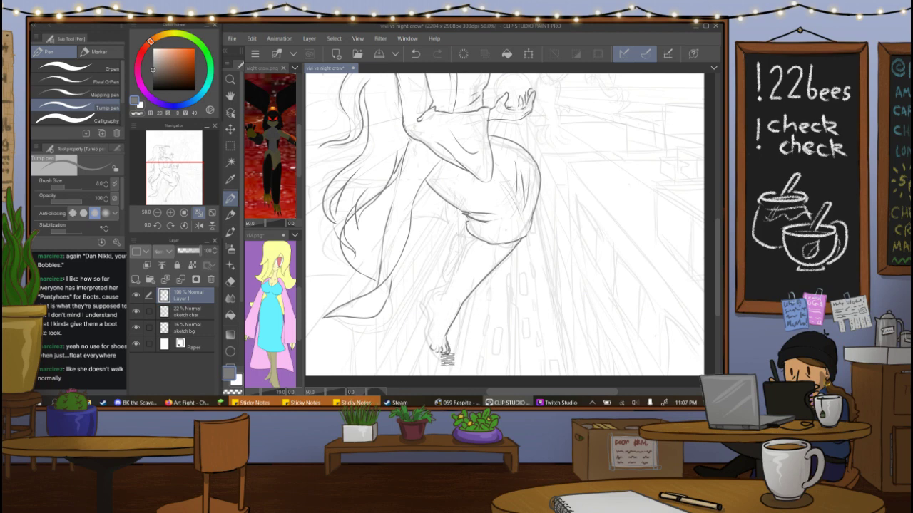
key("ctrl+z")
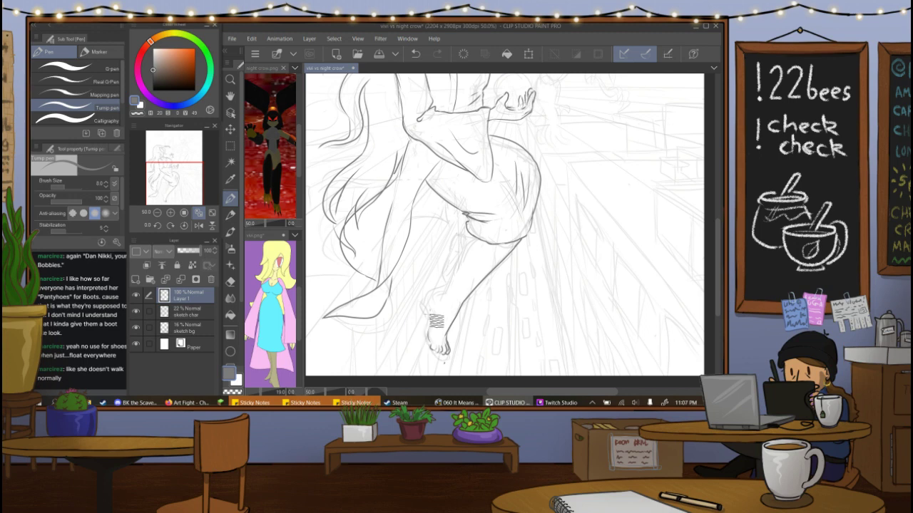
mouse_move(433, 350)
left_mouse_down()
mouse_move(439, 302)
mouse_move(431, 339)
mouse_move(437, 325)
mouse_move(430, 304)
mouse_move(429, 337)
mouse_move(425, 296)
mouse_move(450, 279)
mouse_move(438, 282)
mouse_move(448, 288)
mouse_move(465, 245)
left_mouse_up()
key("ctrl+z")
key("ctrl+z")
key("ctrl+z")
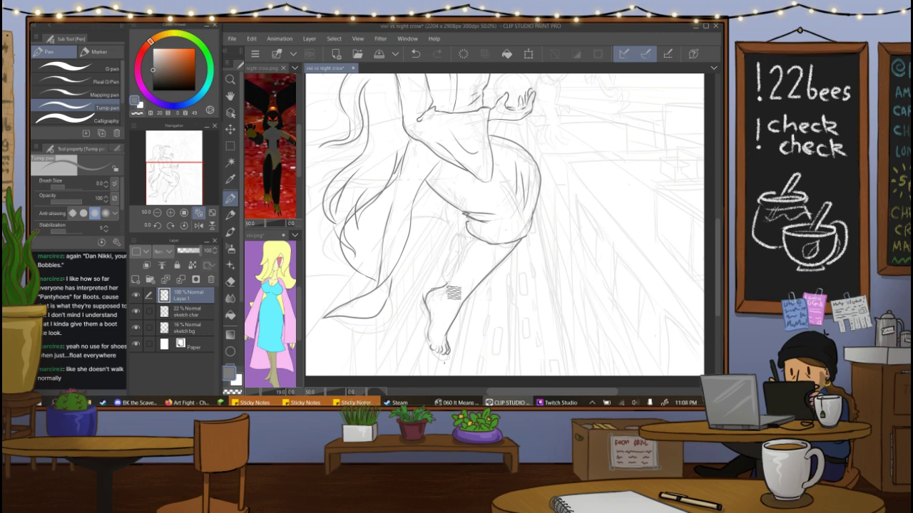
Ink the back contour of the front lower leg from the heel up to the skirt hem, undoing unsatisfactory strokes.
mouse_move(444, 287)
left_mouse_down()
mouse_move(478, 241)
mouse_move(420, 307)
mouse_move(432, 302)
mouse_move(430, 325)
left_mouse_up()
key("ctrl+z")
key("ctrl+z")
key("ctrl+z")
key("ctrl+z")
key("ctrl+z")
key("ctrl+z")
key("ctrl+z")
key("ctrl+z")
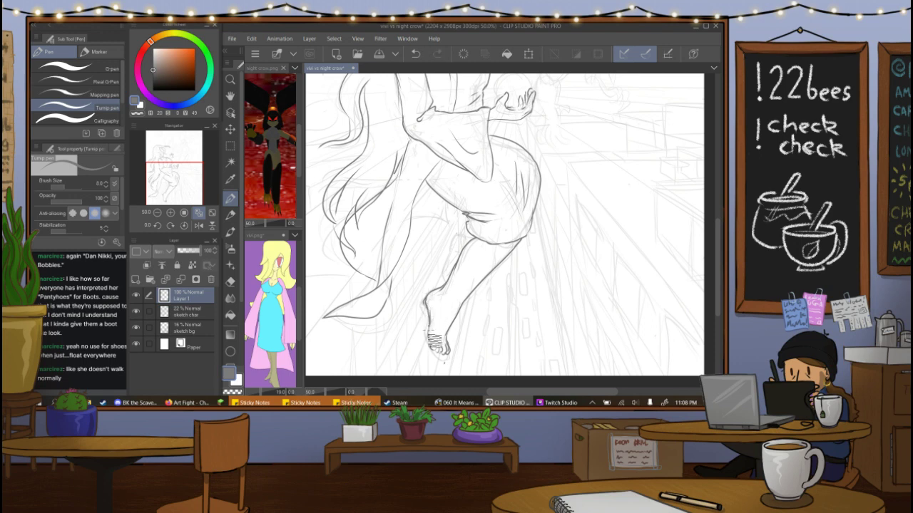
Rework the toe and sole lines of the front foot and add a small ankle mark.
key("ctrl+z")
mouse_move(427, 322)
left_mouse_down()
mouse_move(446, 359)
mouse_move(455, 358)
mouse_move(449, 351)
left_mouse_up()
key("ctrl+z")
key("ctrl+z")
key("ctrl+z")
left_click_drag(447, 291, 450, 295)
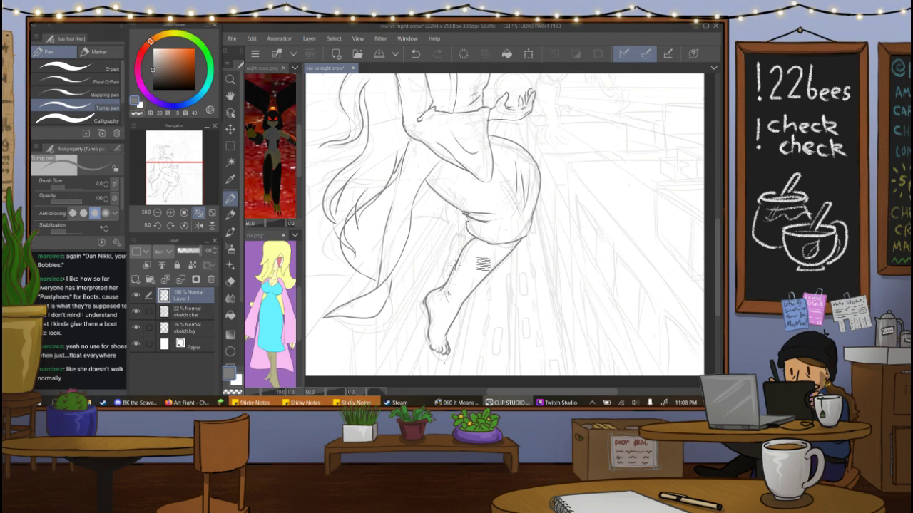
key("ctrl+z")
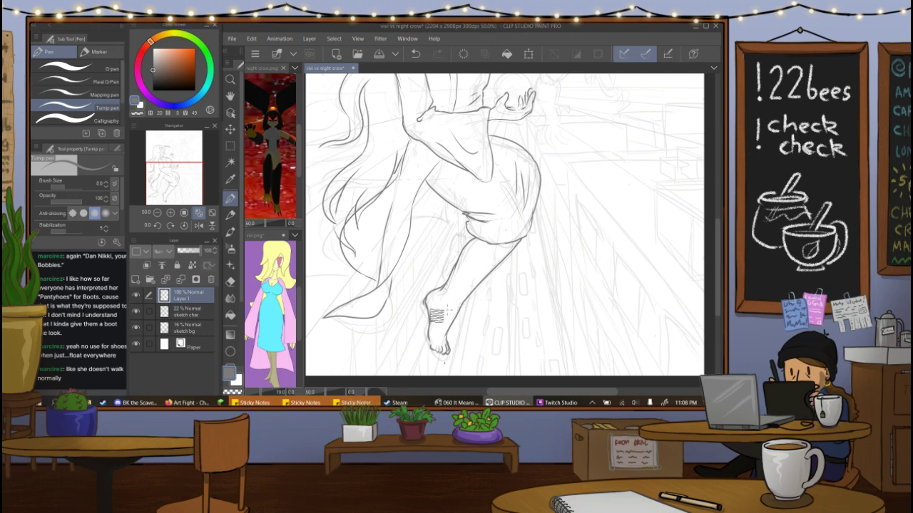
Tidy the front heel with the Hard eraser and ink the rear lower leg's outer contour with the Turnip pen.
left_click(229, 280)
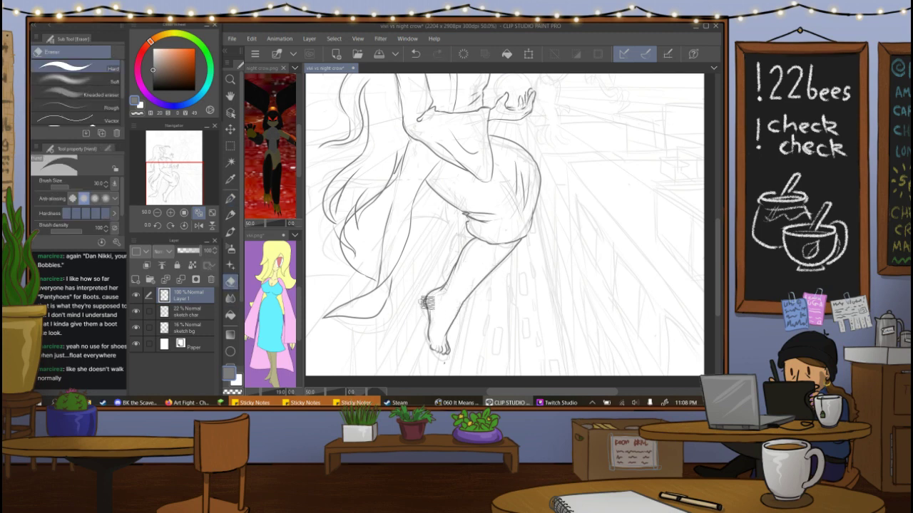
key("p")
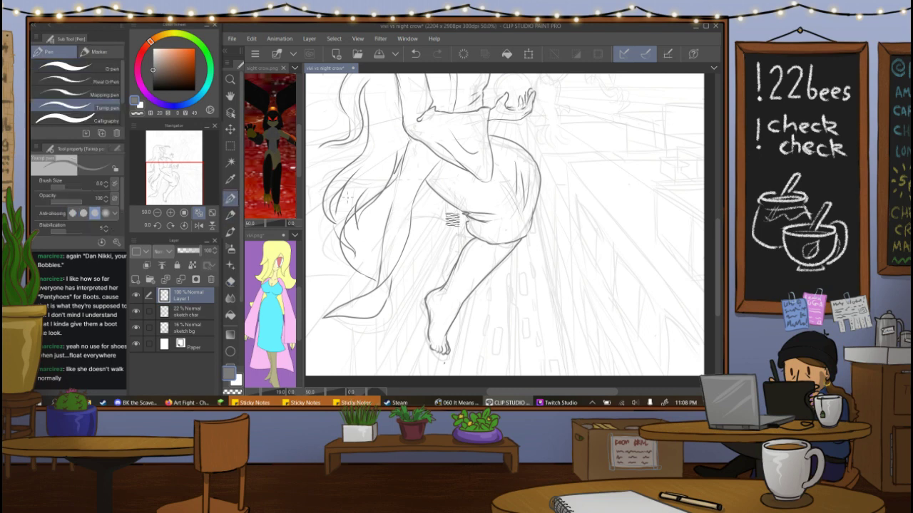
mouse_move(461, 232)
left_mouse_down()
mouse_move(474, 246)
mouse_move(450, 254)
mouse_move(454, 262)
mouse_move(457, 245)
mouse_move(444, 281)
mouse_move(458, 295)
mouse_move(463, 289)
left_mouse_up()
key("ctrl+z")
key("ctrl+z")
key("ctrl+z")
key("ctrl+z")
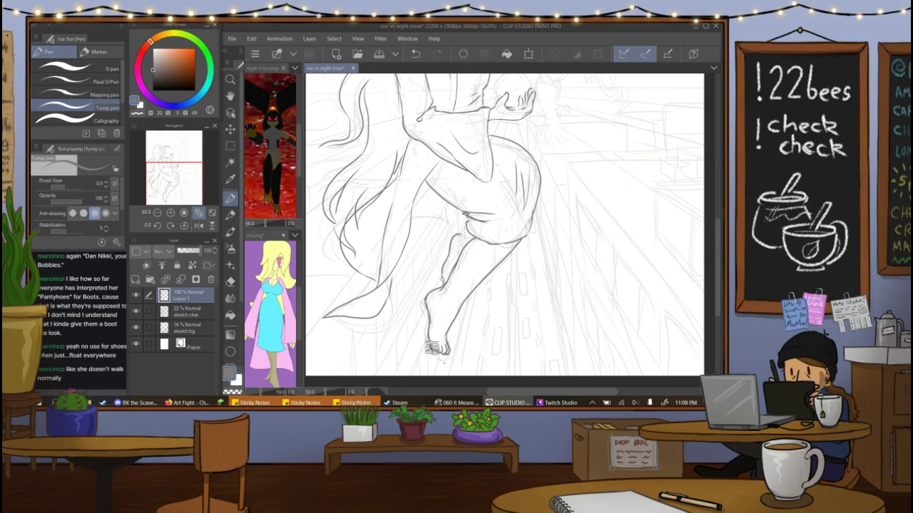
Retouch the toes of the front foot and ink the line where the rear leg meets the front calf.
key("ctrl+z")
left_click_drag(438, 353, 443, 354)
key("ctrl+z")
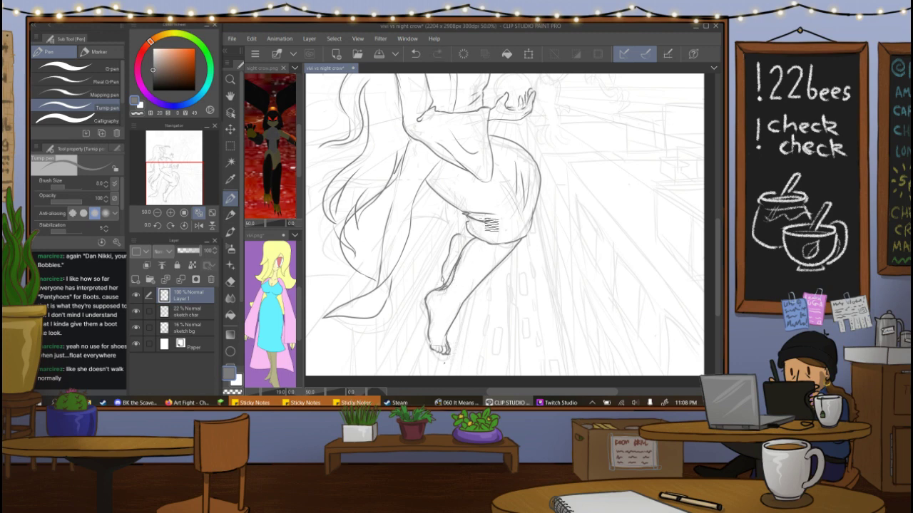
key("ctrl+z")
left_click_drag(446, 287, 472, 243)
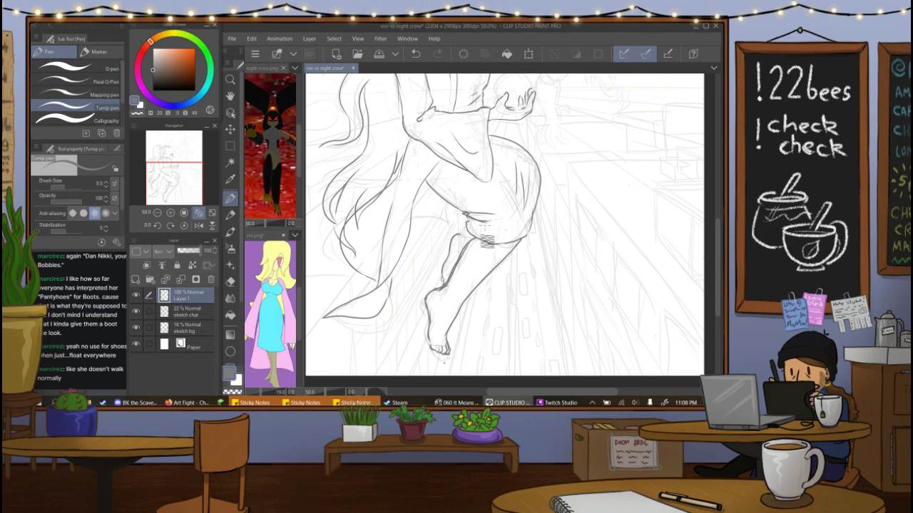
Clean up the front ankle with the Hard eraser and ink the inner lines of the rear leg up to the hem.
key("e")
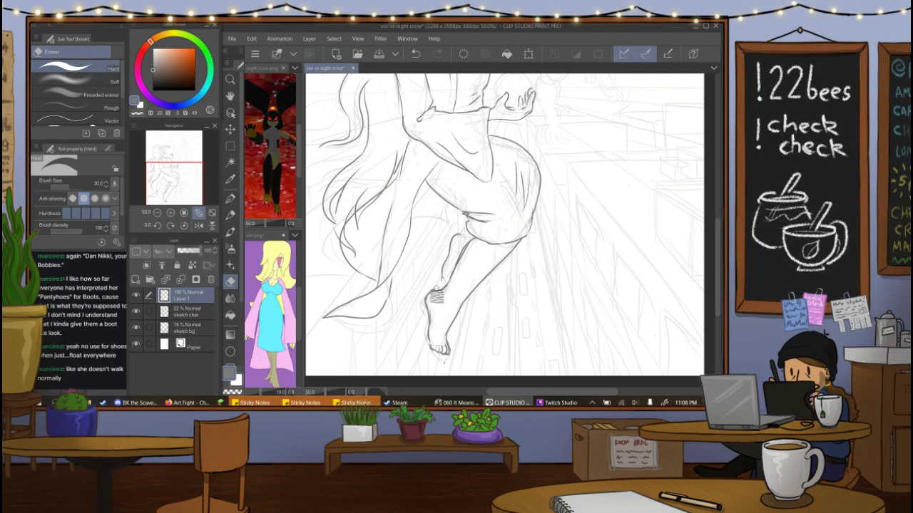
key("p")
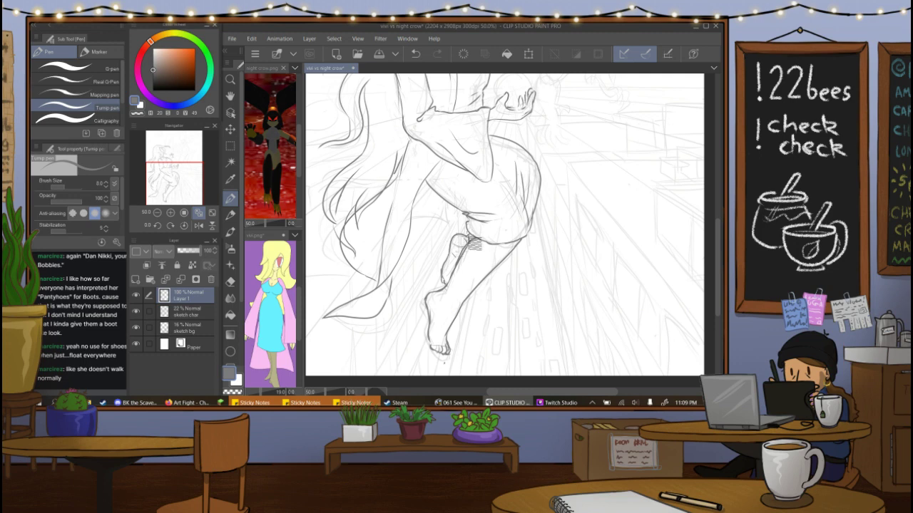
left_click_drag(440, 300, 487, 242)
key("ctrl+z")
left_click_drag(440, 300, 475, 247)
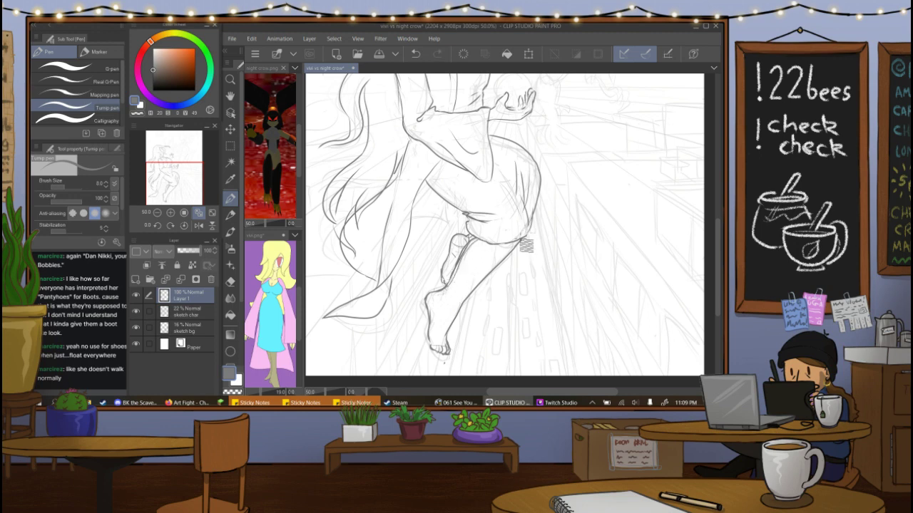
Ink the winged figure's face with its angled eyes, nose, mouth, jaw and pointed mask edge.
left_click_drag(193, 184, 196, 154)
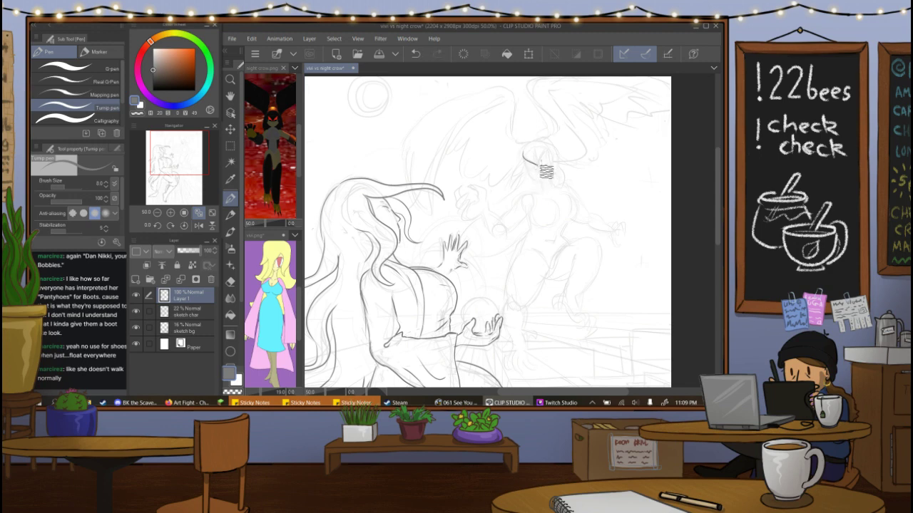
left_click_drag(539, 164, 549, 149)
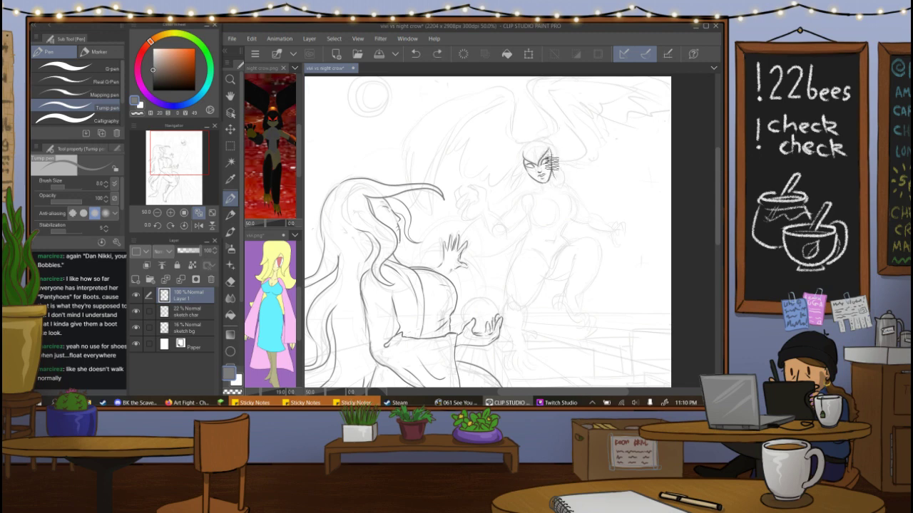
left_click_drag(552, 164, 545, 184)
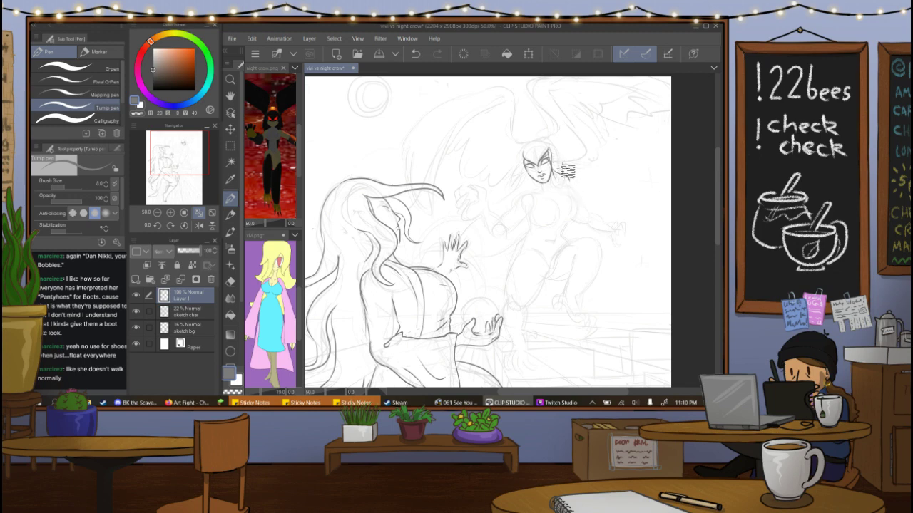
Ink the winged figure's hair with a pointed lock on each side of the face and a rounded crown.
left_click_drag(553, 167, 562, 179)
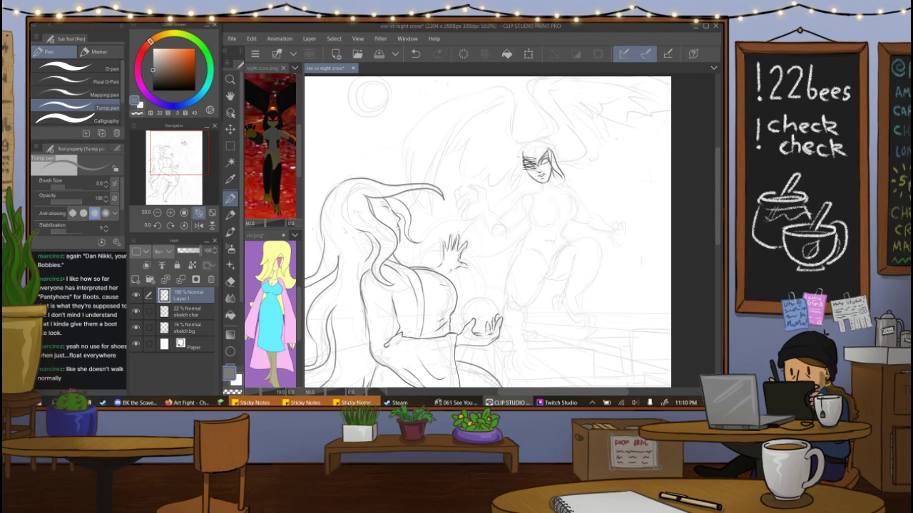
left_click_drag(522, 160, 510, 186)
key("ctrl+z")
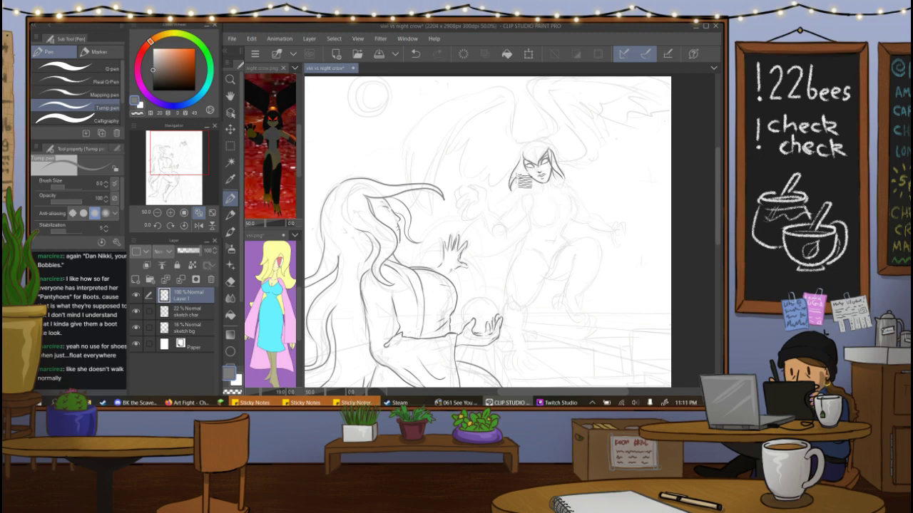
mouse_move(524, 159)
left_mouse_down()
mouse_move(549, 147)
mouse_move(520, 162)
mouse_move(524, 146)
mouse_move(547, 141)
mouse_move(560, 160)
mouse_move(524, 171)
mouse_move(534, 137)
mouse_move(550, 145)
left_mouse_up()
key("ctrl+z")
key("ctrl+z")
key("ctrl+z")
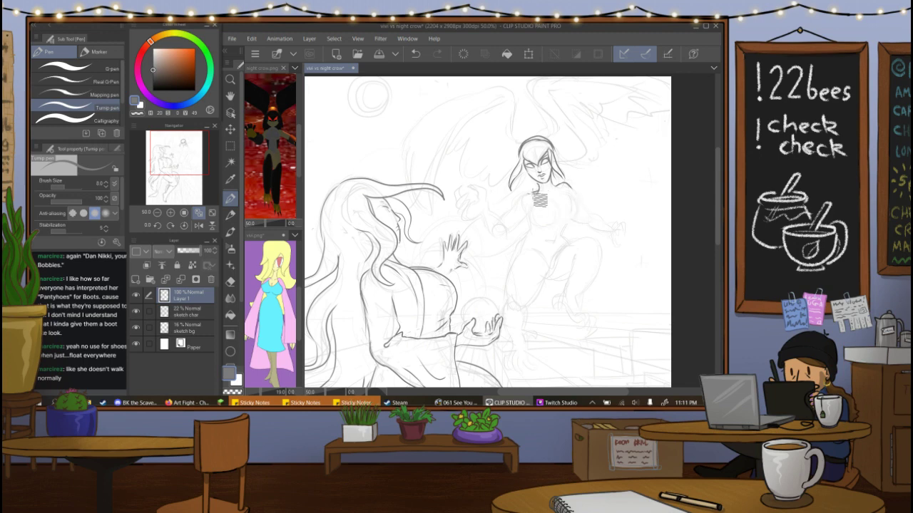
key("ctrl+z")
Ink the winged figure's neck, shoulders, bent arm and raised hand gripping an orb, plus the side of the chest.
left_click_drag(536, 188, 515, 205)
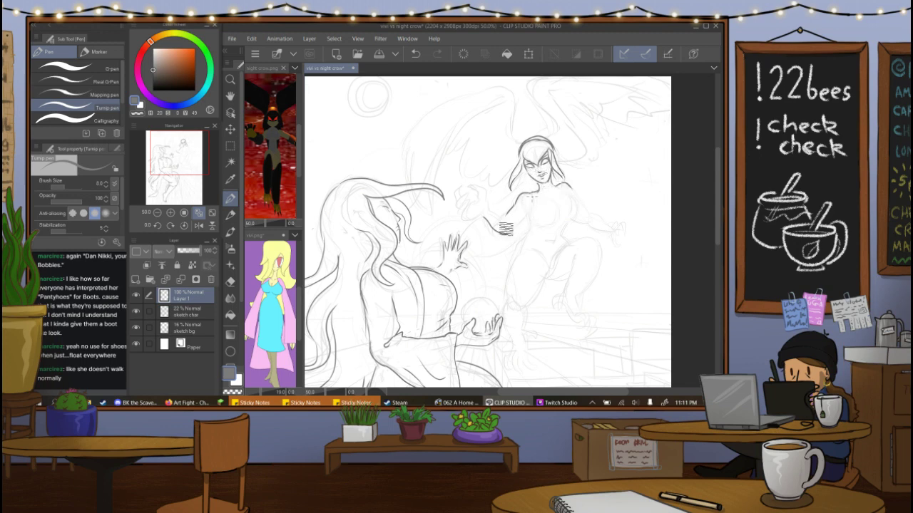
key("ctrl+z")
left_click_drag(497, 213, 507, 216)
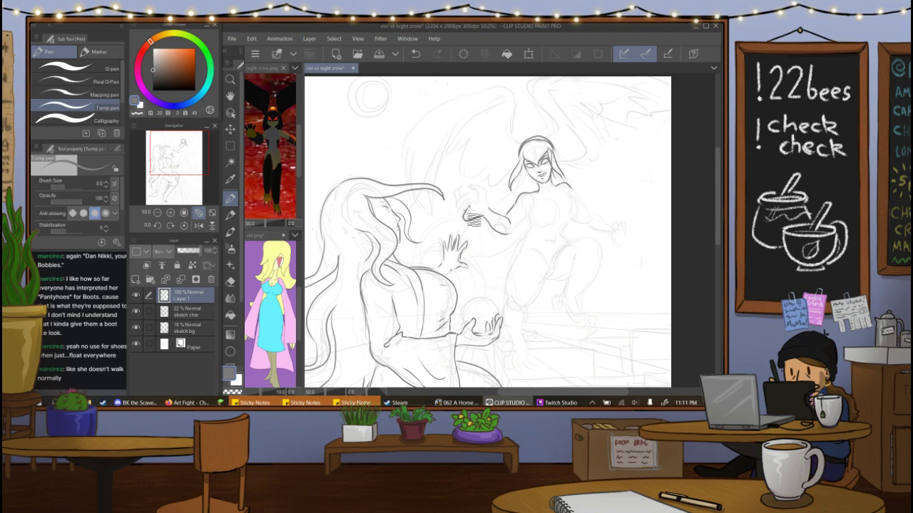
left_click_drag(470, 206, 466, 217)
key("ctrl+z")
mouse_move(470, 213)
left_mouse_down()
mouse_move(474, 191)
mouse_move(469, 207)
left_mouse_up()
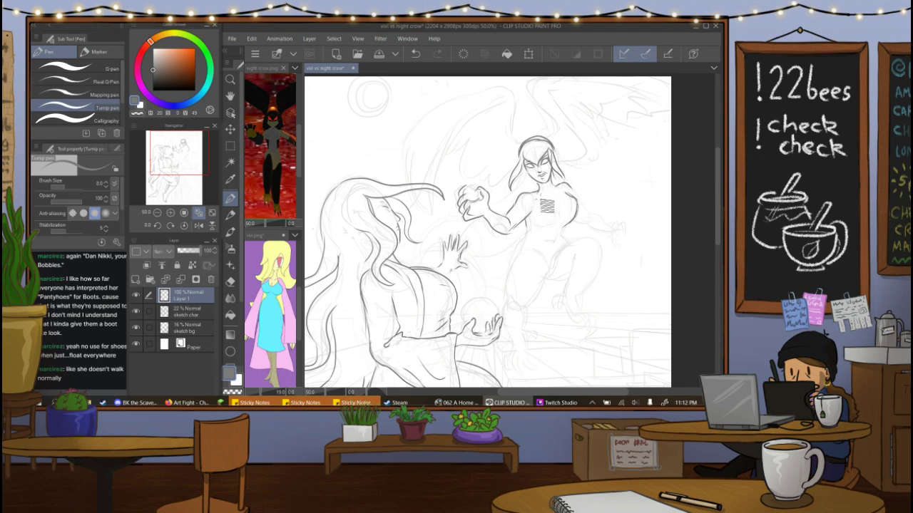
Examine the face and torso in the night crow.png reference at 150% zoom, then restore its 50% view.
left_click(278, 163)
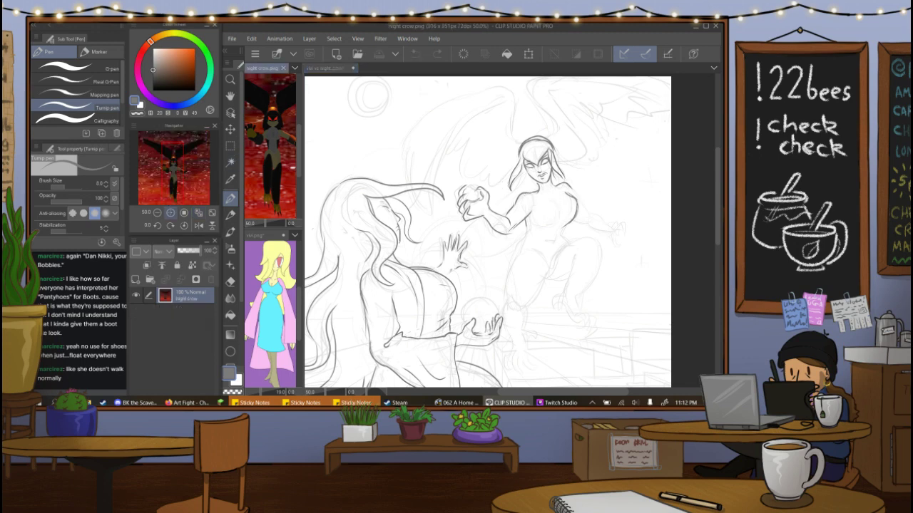
left_click(170, 213)
left_click(170, 212)
left_click(170, 212)
mouse_move(171, 173)
left_mouse_down()
mouse_move(176, 164)
mouse_move(170, 181)
left_mouse_up()
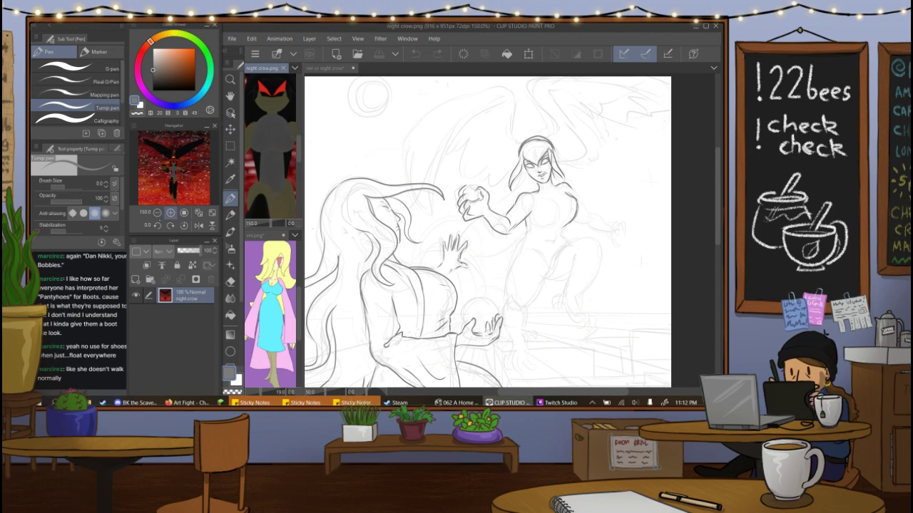
left_click(157, 213)
left_click(157, 212)
left_click(157, 213)
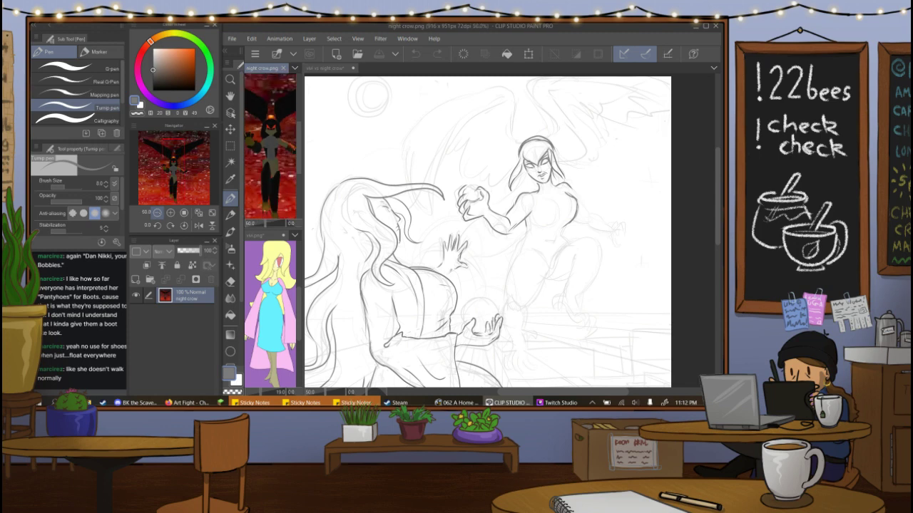
Ink the winged figure's neckline, chest creases and waist contour on the line art layer.
left_click(552, 194)
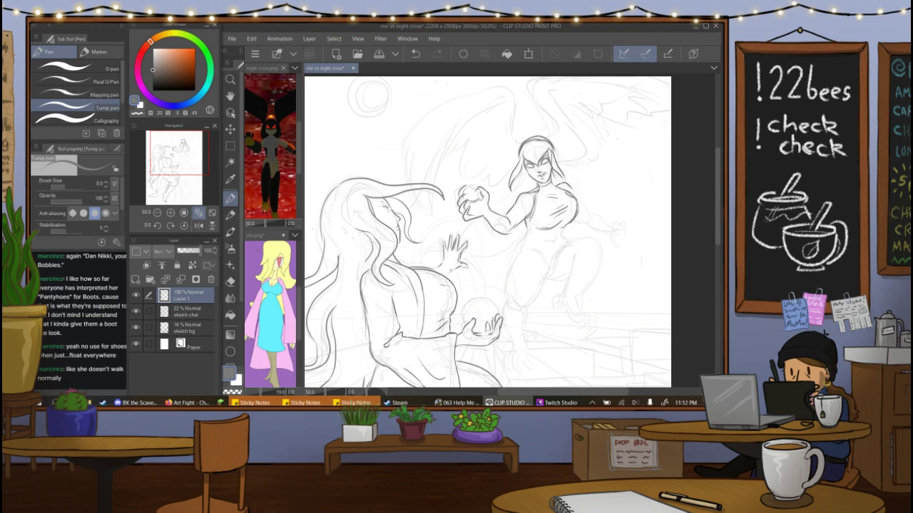
left_click_drag(179, 171, 181, 176)
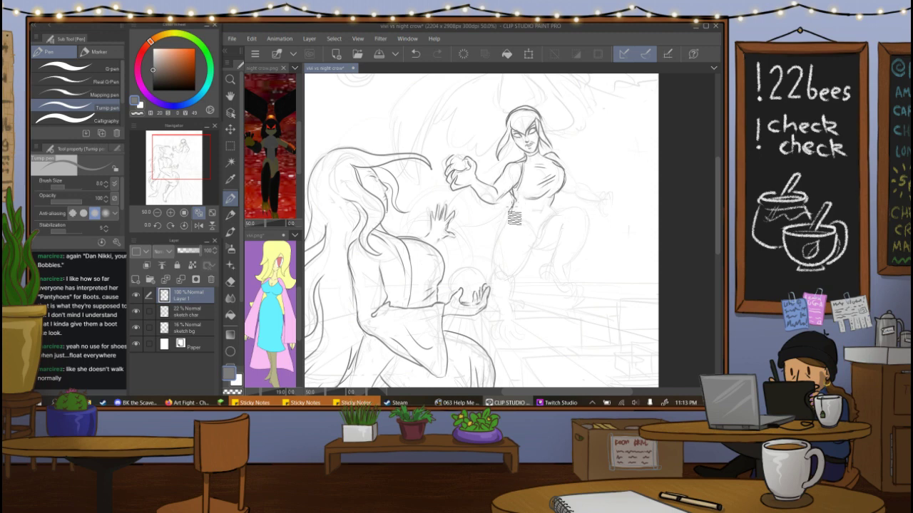
key("ctrl+z")
left_click_drag(509, 210, 504, 224)
key("ctrl+z")
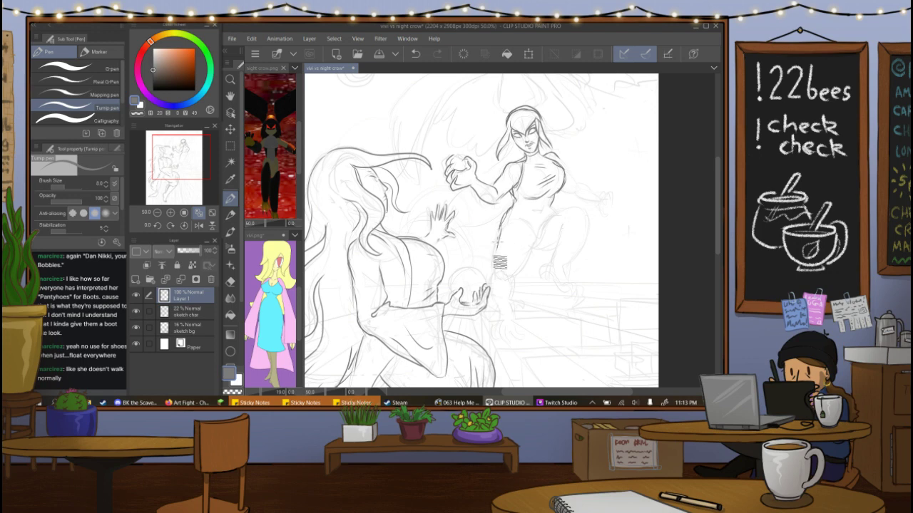
Ink the winged figure's hip line and both bent thighs, undoing unsatisfactory strokes.
key("ctrl+z")
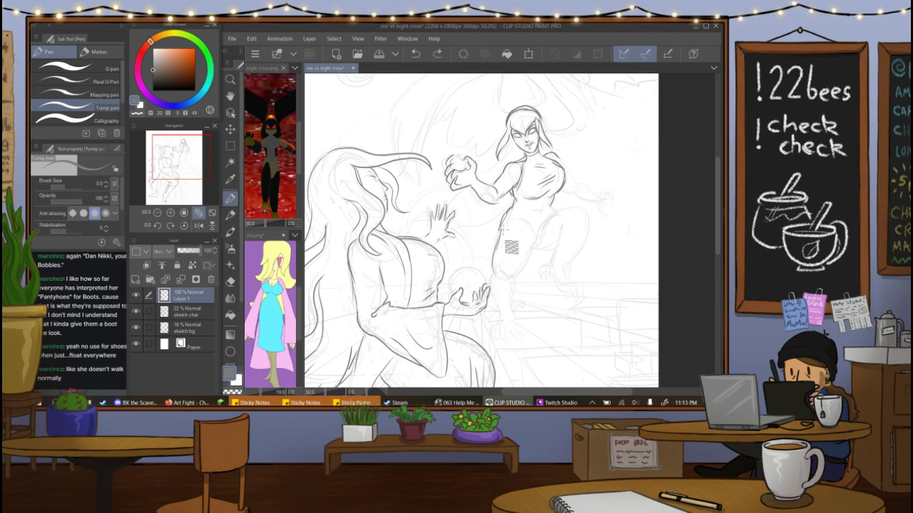
mouse_move(501, 234)
left_mouse_down()
mouse_move(497, 277)
mouse_move(528, 262)
mouse_move(556, 213)
mouse_move(535, 248)
mouse_move(528, 228)
mouse_move(509, 221)
left_mouse_up()
key("ctrl+z")
key("ctrl+z")
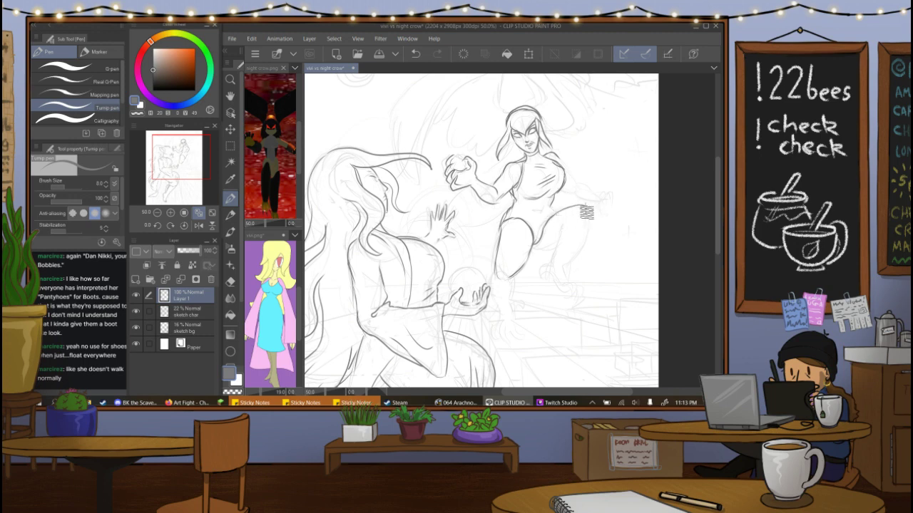
Draw the crouching winged woman's raised-knee shin and her outstretched forearm with the Turnip pen on Layer 1.
mouse_move(584, 207)
left_mouse_down()
mouse_move(592, 231)
mouse_move(570, 283)
left_mouse_up()
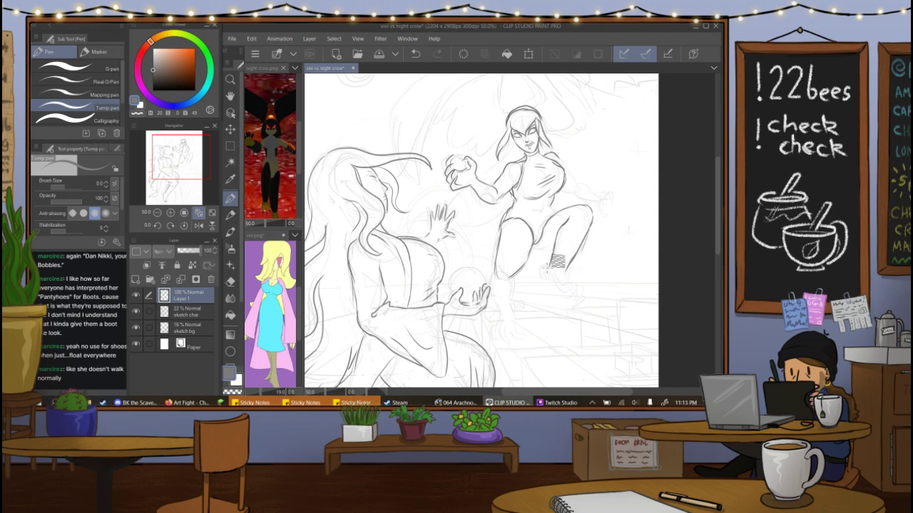
key("ctrl+z")
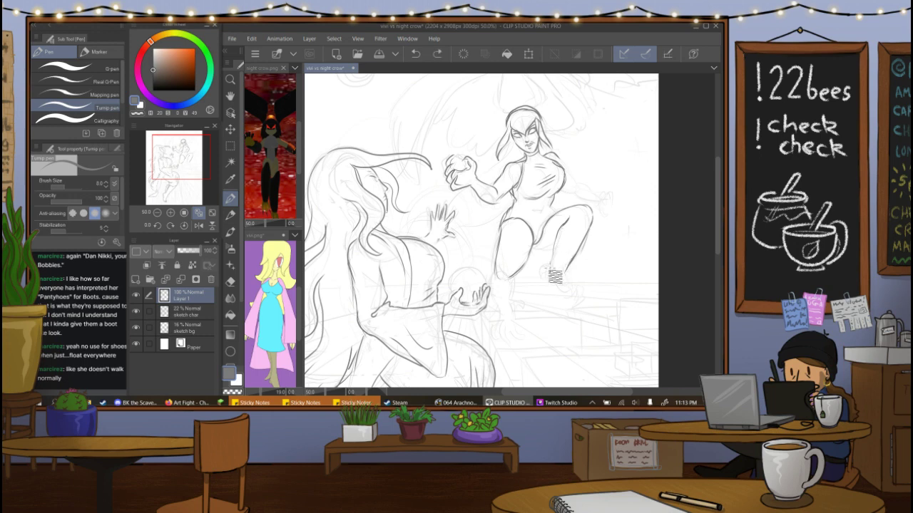
left_click_drag(562, 253, 557, 271)
left_click_drag(570, 228, 554, 278)
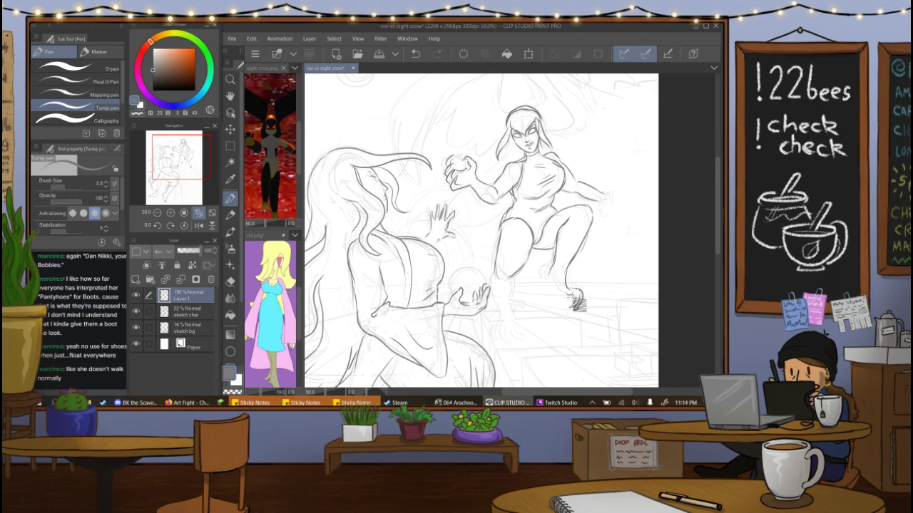
Draw the clawed foot and heel below the raised knee and reinforce that leg's contour lines.
key("ctrl+z")
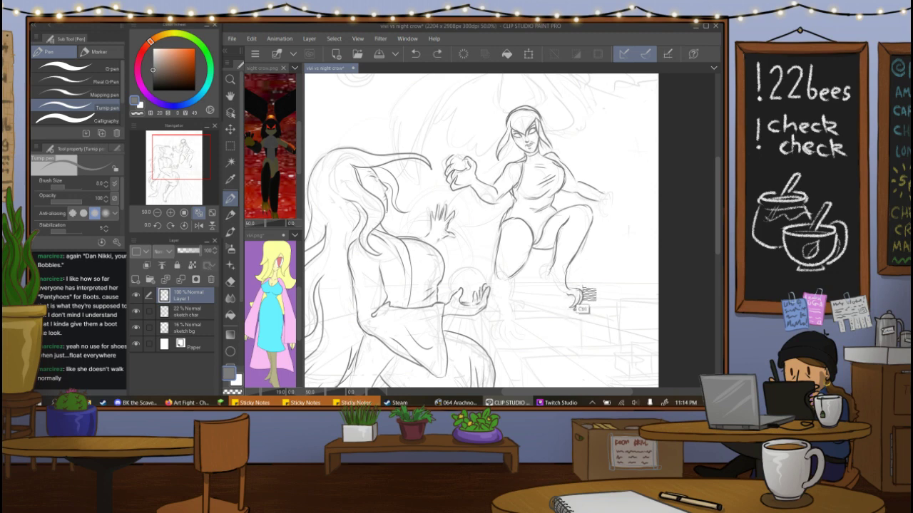
key("ctrl+y")
left_click_drag(583, 293, 590, 308)
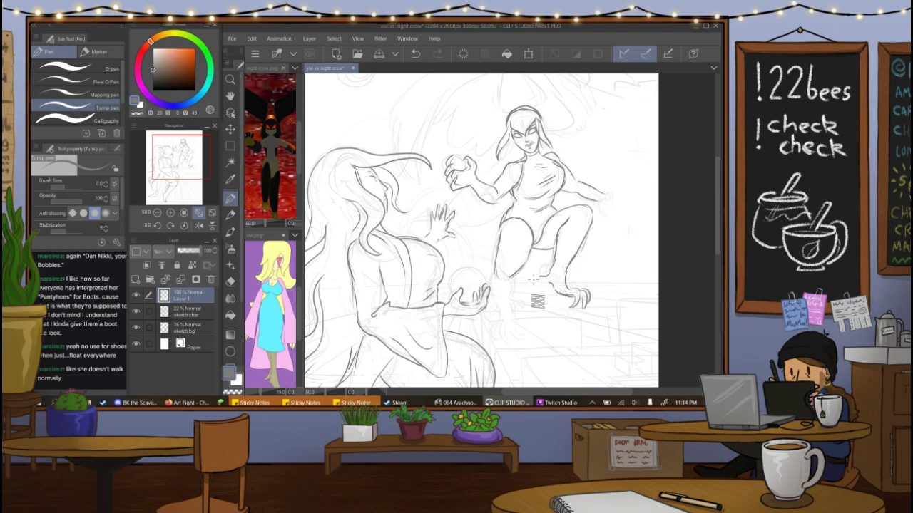
left_click_drag(532, 279, 559, 291)
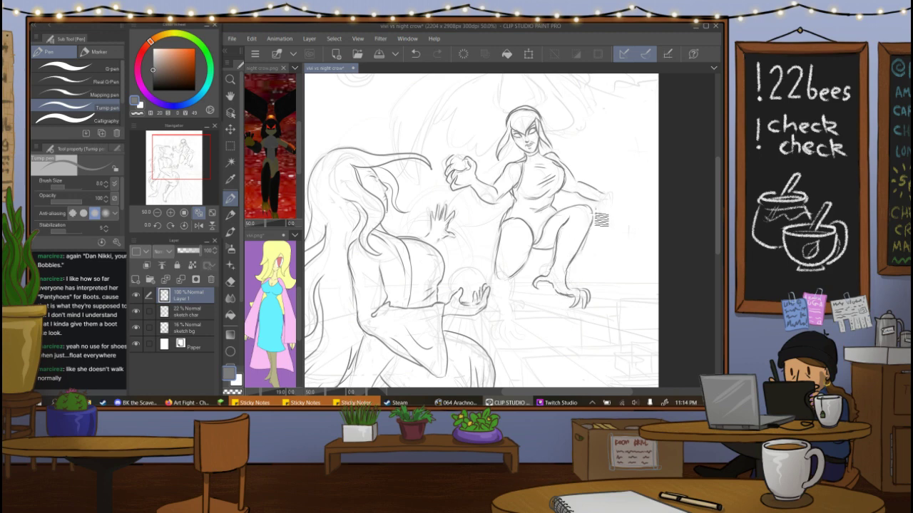
left_click_drag(553, 216, 582, 205)
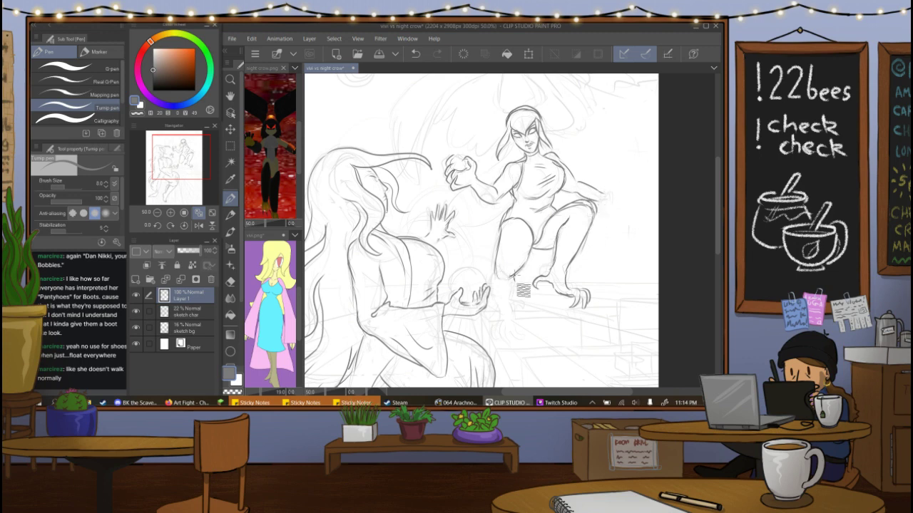
Draw the winged woman's front shin and its clawed foot below the lower knee.
left_click_drag(516, 278, 515, 302)
left_click_drag(495, 269, 504, 308)
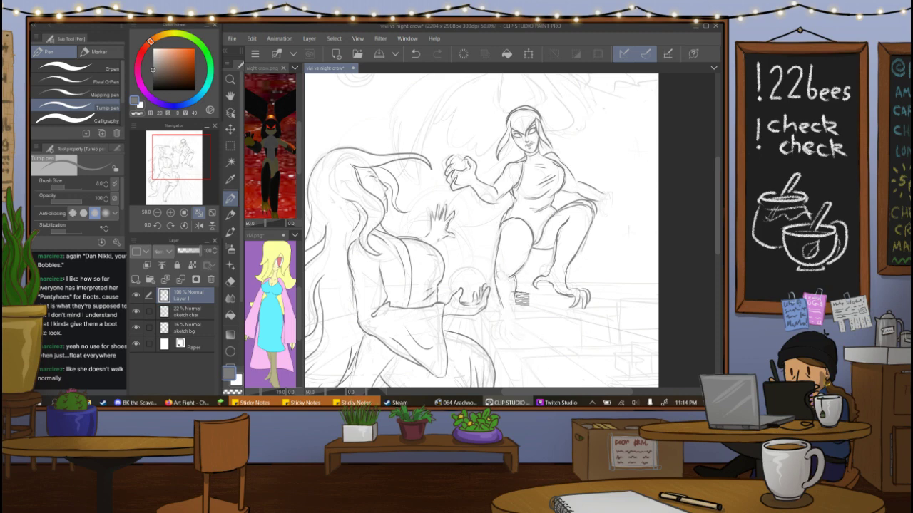
key("ctrl+z")
key("ctrl+z")
mouse_move(515, 278)
left_mouse_down()
mouse_move(508, 304)
mouse_move(495, 302)
mouse_move(500, 315)
left_mouse_up()
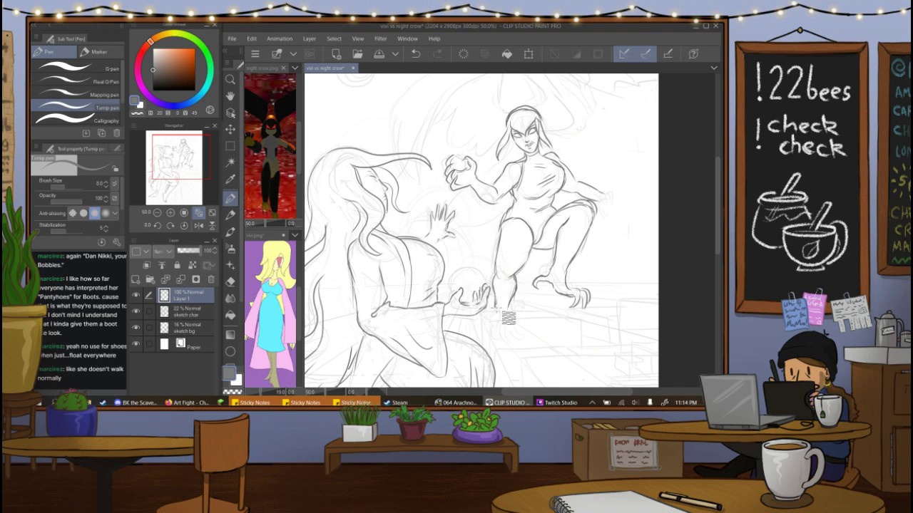
left_click_drag(501, 312, 493, 325)
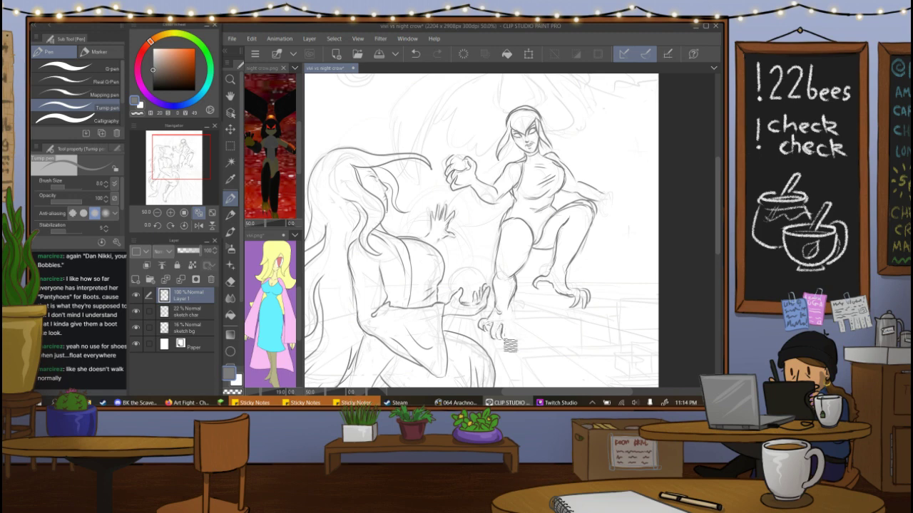
left_click_drag(505, 337, 510, 319)
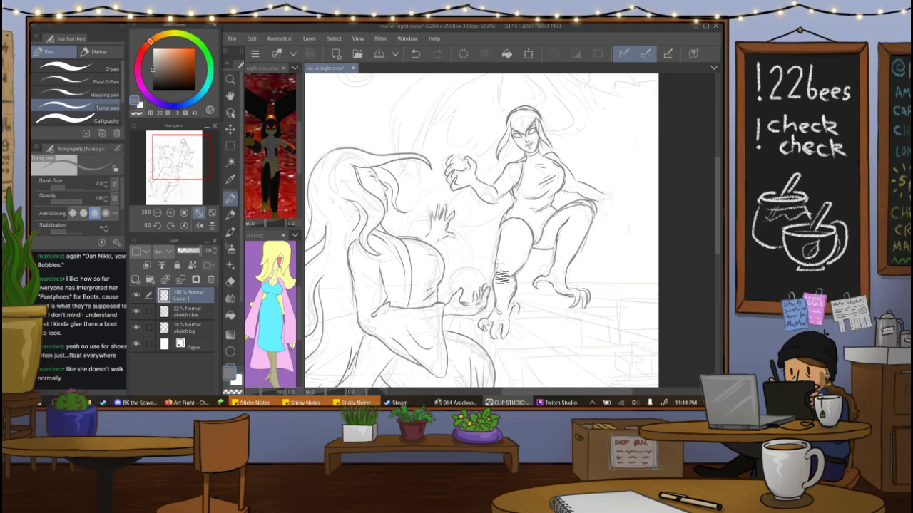
Draw the knee contours on both of the winged woman's legs and erase the overlapping lines at the raised knee.
left_click_drag(495, 267, 508, 280)
key("ctrl+z")
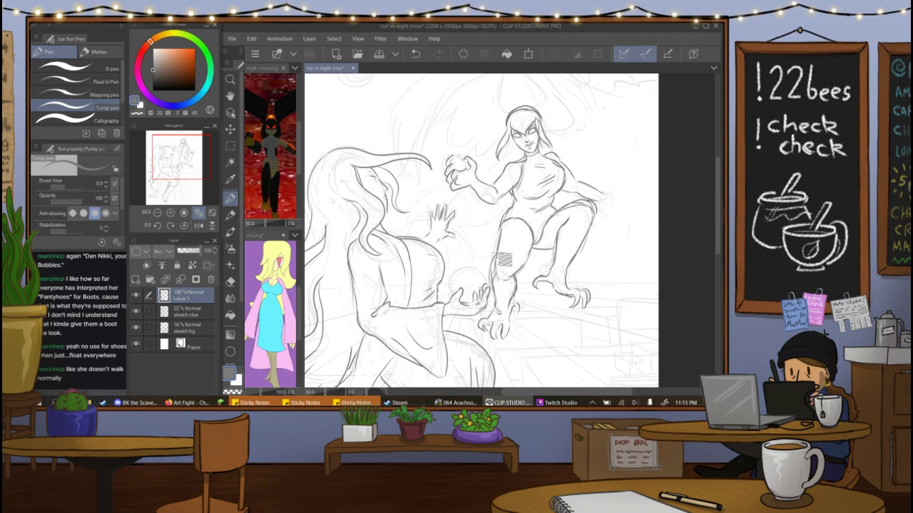
mouse_move(506, 257)
left_mouse_down()
mouse_move(520, 307)
mouse_move(562, 245)
mouse_move(595, 219)
mouse_move(576, 220)
mouse_move(576, 196)
mouse_move(567, 235)
mouse_move(592, 200)
mouse_move(597, 236)
left_mouse_up()
key("ctrl+z")
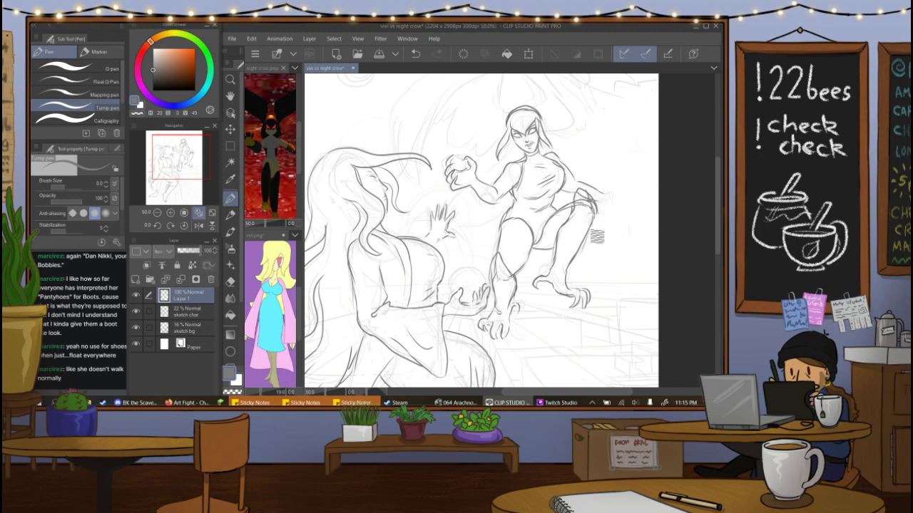
key("ctrl+z")
key("ctrl+z")
left_click_drag(586, 191, 598, 222)
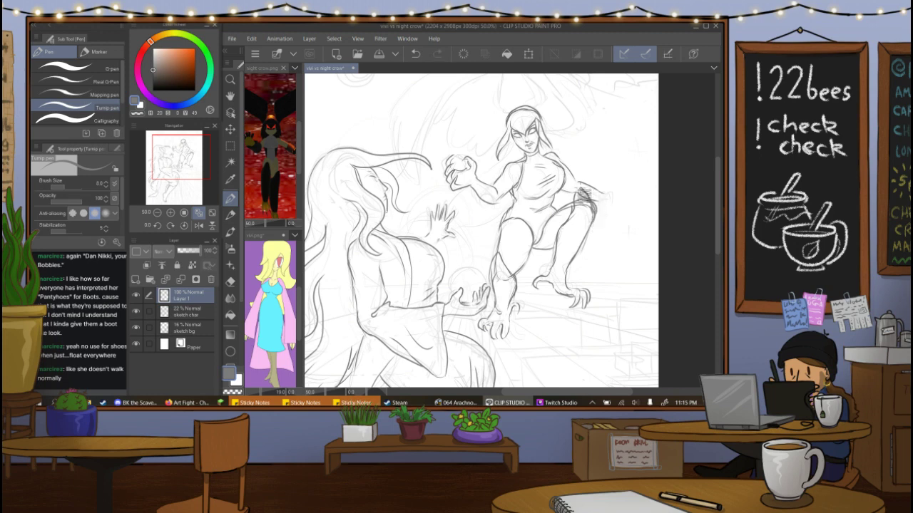
key("e")
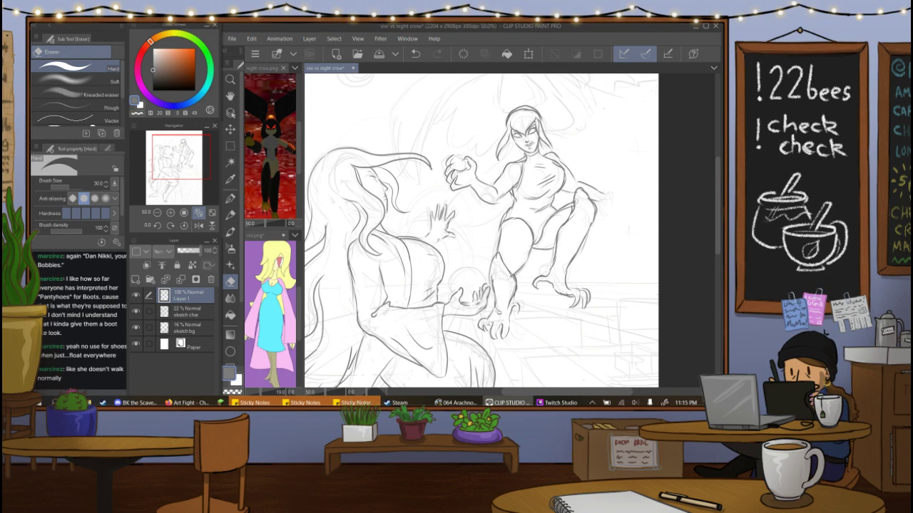
Draw the clawed hand and fingers at the end of the winged woman's outstretched arm with the Turnip pen.
key("p")
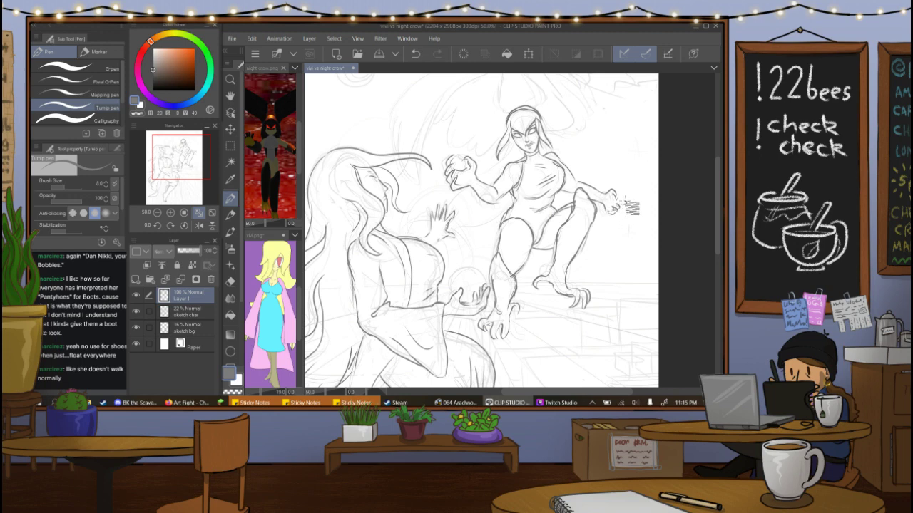
left_click_drag(628, 201, 621, 197)
left_click_drag(624, 194, 614, 204)
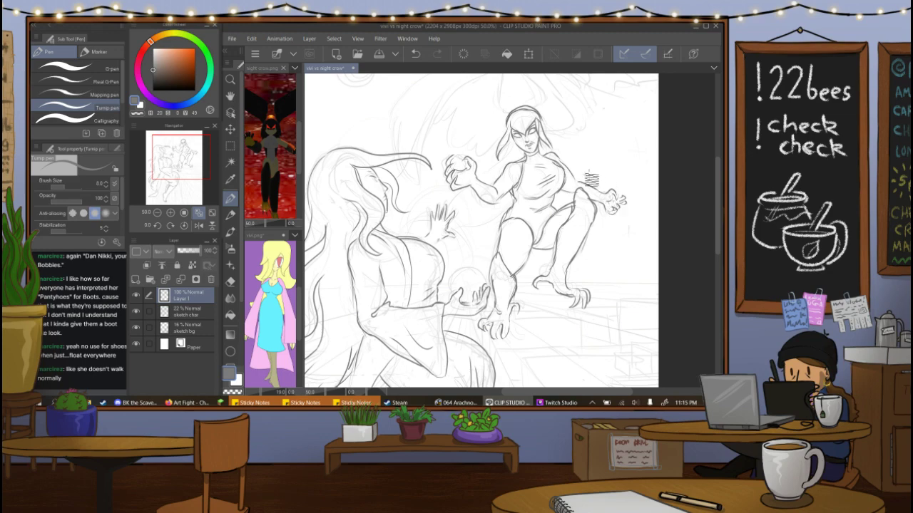
mouse_move(484, 286)
left_mouse_down()
mouse_move(526, 107)
mouse_move(540, 282)
mouse_move(520, 326)
mouse_move(556, 321)
mouse_move(547, 328)
left_mouse_up()
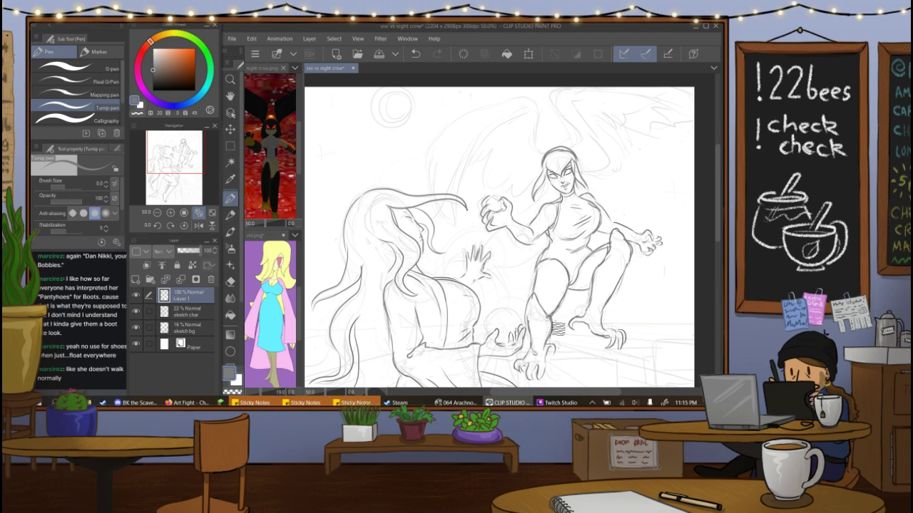
mouse_move(542, 290)
left_mouse_down()
mouse_move(552, 317)
mouse_move(526, 318)
mouse_move(584, 326)
mouse_move(585, 335)
left_mouse_up()
key("ctrl+z")
key("ctrl+z")
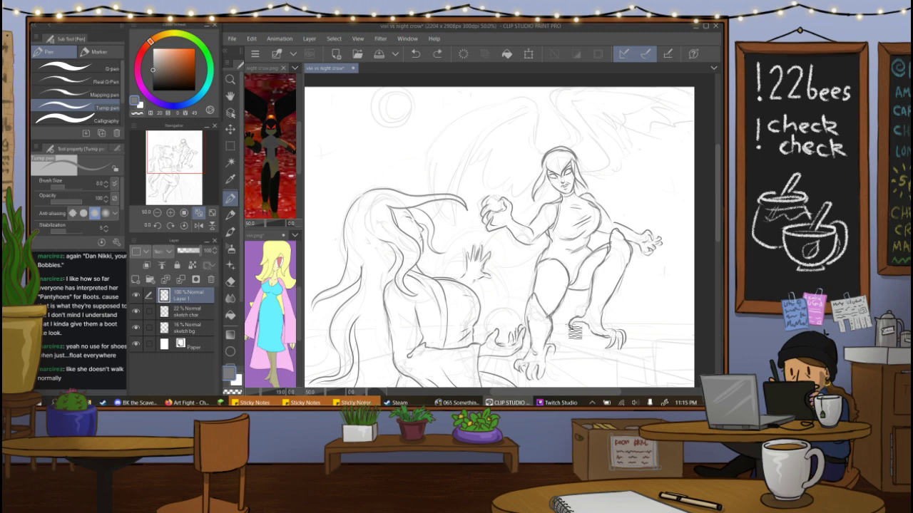
key("ctrl+z")
left_click_drag(525, 313, 538, 314)
left_click_drag(525, 316, 538, 317)
left_click_drag(526, 319, 538, 320)
left_click_drag(526, 323, 538, 325)
Erase the winged woman's front knee, shin and clawed foot with the Hard eraser.
left_click(230, 282)
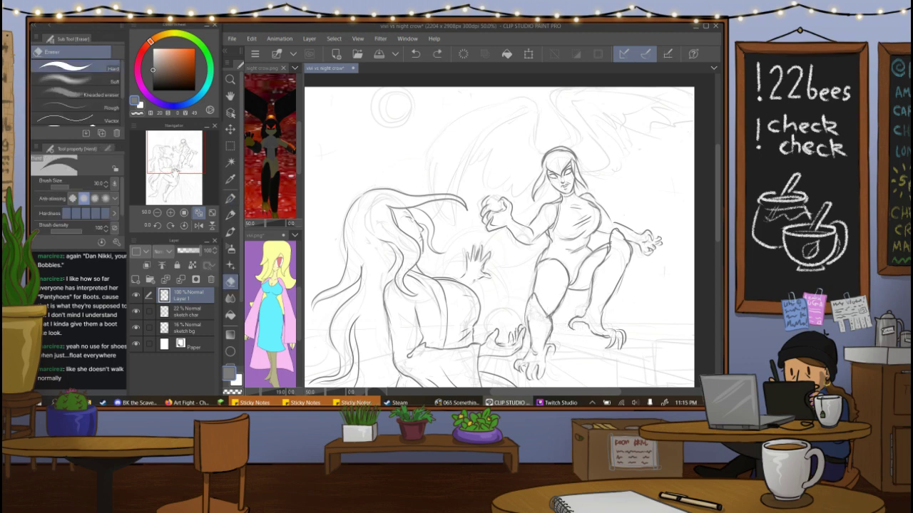
left_click_drag(168, 167, 170, 174)
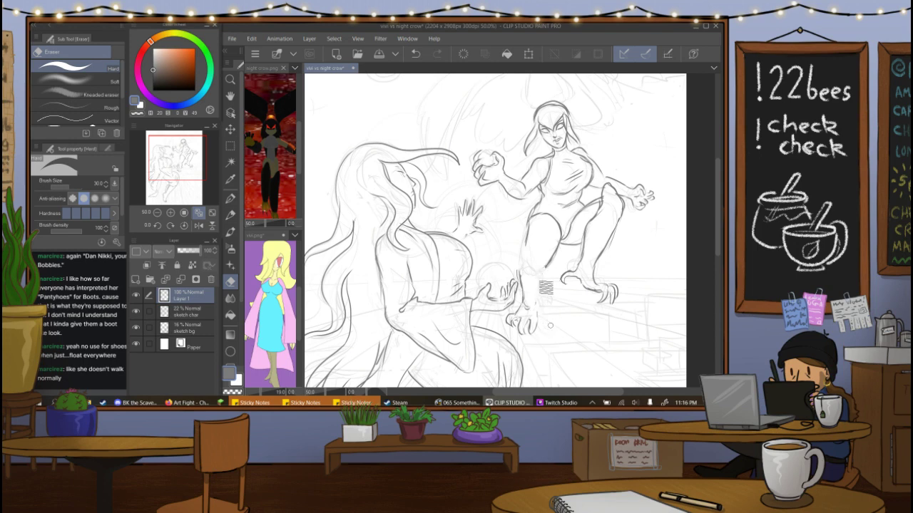
mouse_move(537, 343)
left_mouse_down()
mouse_move(524, 273)
mouse_move(514, 316)
left_mouse_up()
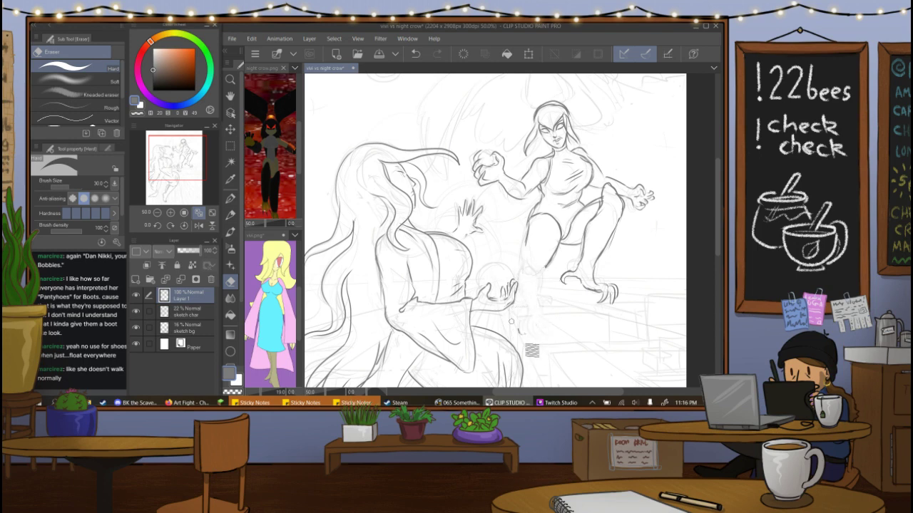
Redraw the winged woman's front thigh longer with the Turnip pen, ending it in a pointed knee.
key("p")
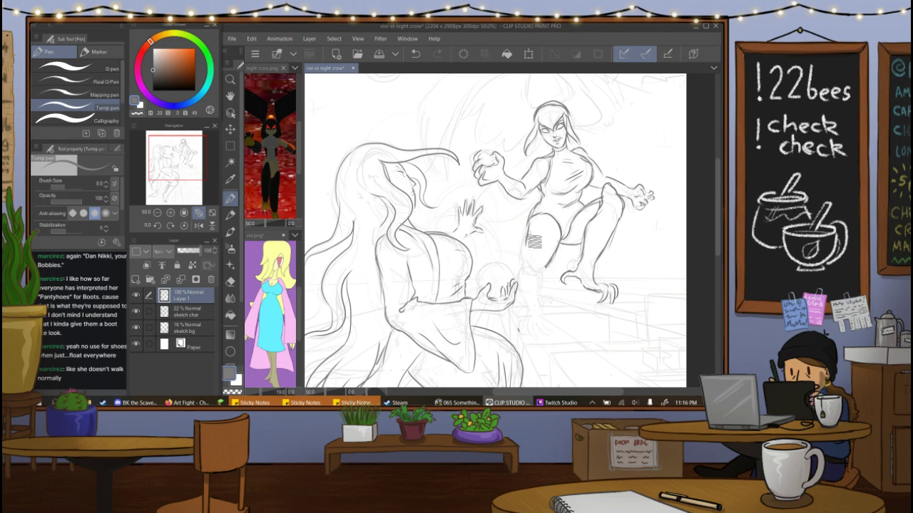
left_click_drag(531, 230, 522, 287)
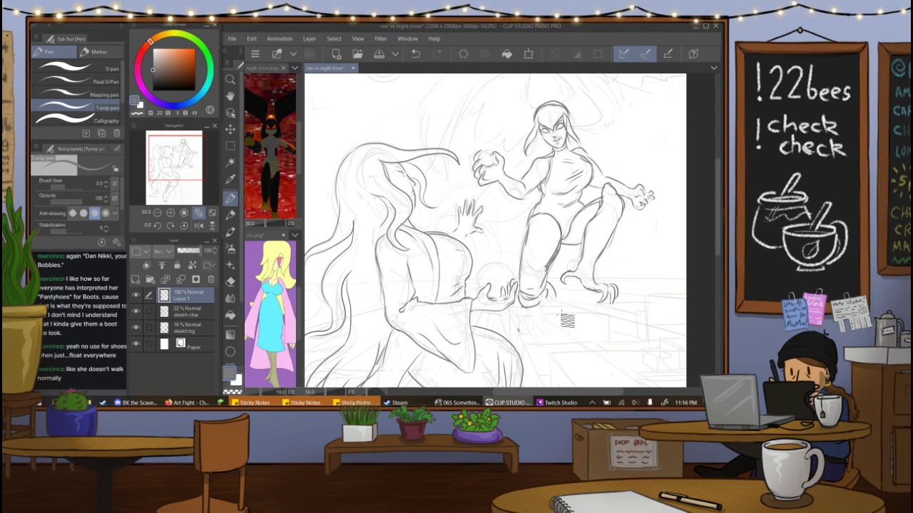
key("ctrl+z")
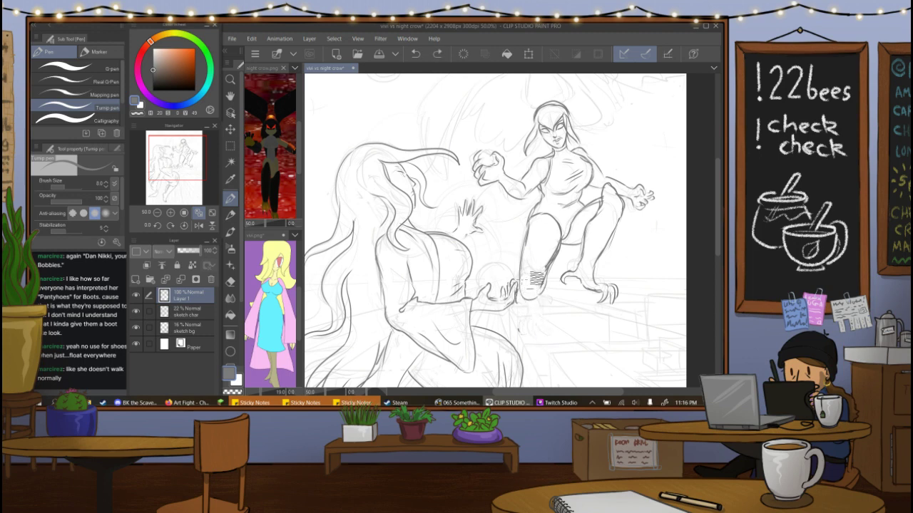
left_click_drag(524, 272, 522, 294)
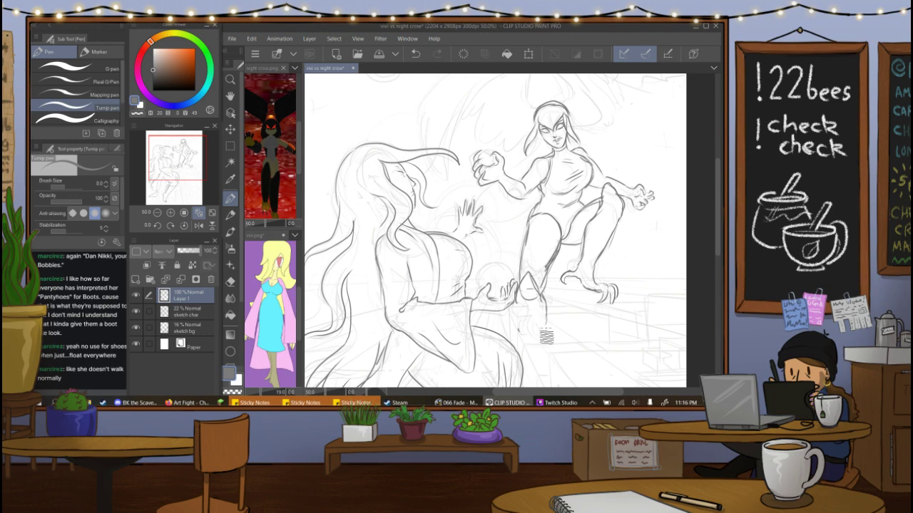
Draw a new tapering shin and clawed foot below the winged woman's pointed front knee.
left_click_drag(520, 294, 530, 326)
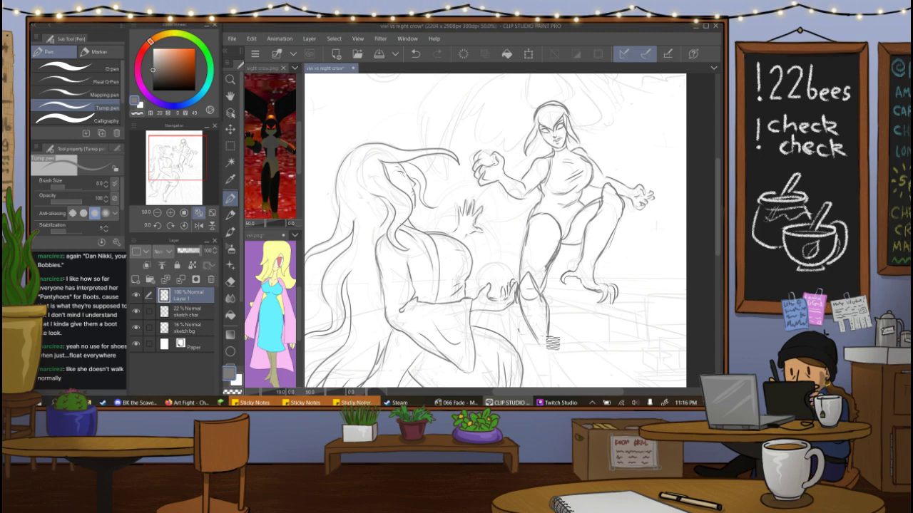
left_click_drag(513, 304, 520, 317)
left_click_drag(188, 151, 188, 161)
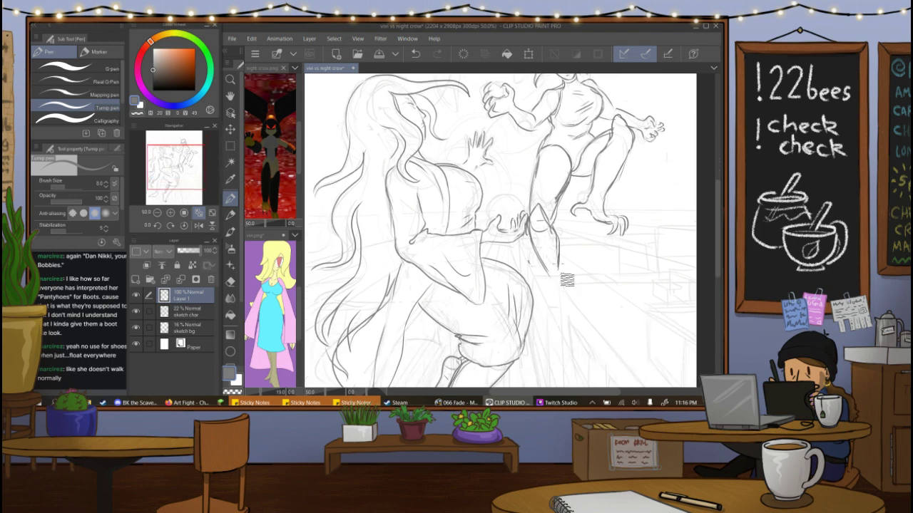
mouse_move(541, 267)
left_mouse_down()
mouse_move(543, 314)
mouse_move(551, 301)
mouse_move(559, 319)
mouse_move(560, 297)
mouse_move(571, 314)
mouse_move(577, 303)
mouse_move(569, 278)
left_mouse_up()
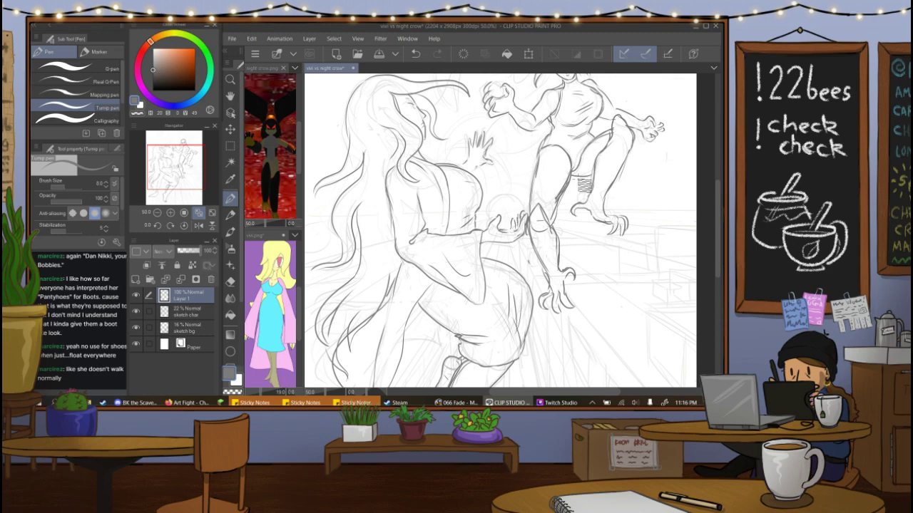
Draw the winged woman's far wing above her head with the Turnip pen, outlining its inner edge, top curve and ragged feathers.
left_click_drag(187, 169, 189, 137)
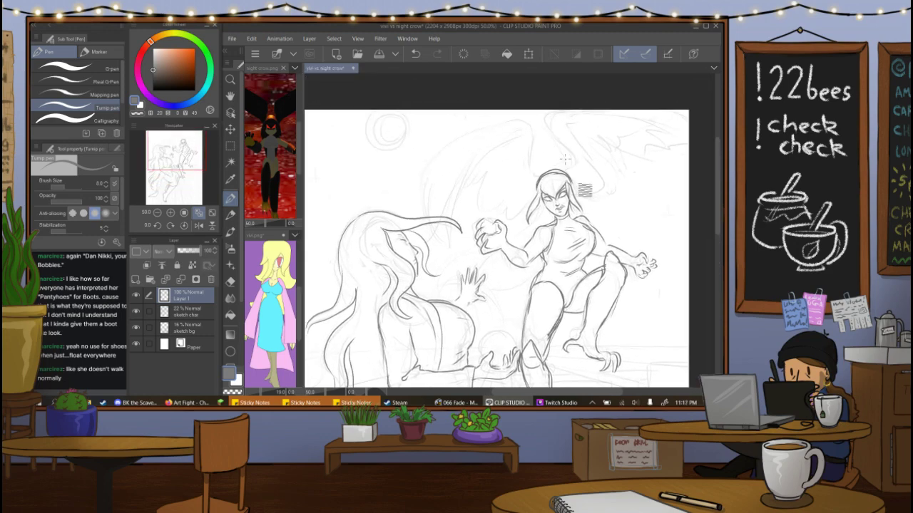
mouse_move(563, 168)
left_mouse_down()
mouse_move(575, 158)
mouse_move(552, 113)
left_mouse_up()
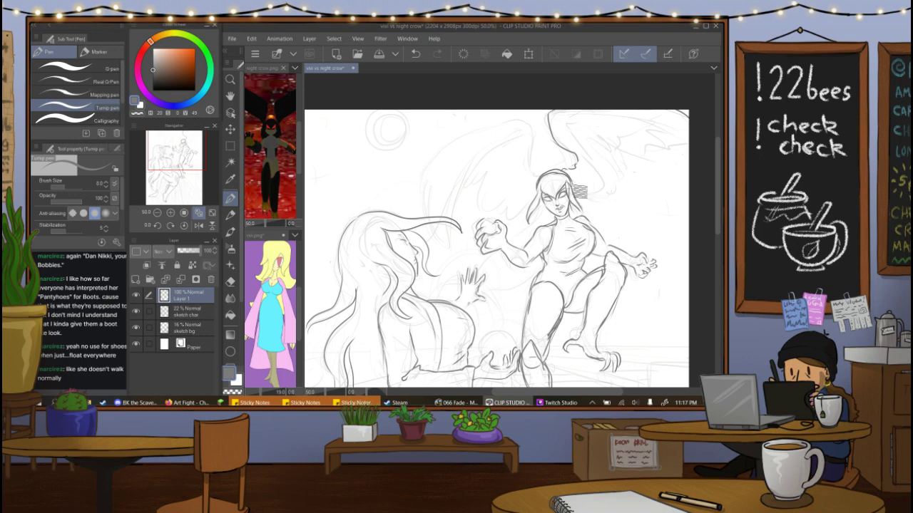
mouse_move(582, 198)
left_mouse_down()
mouse_move(612, 209)
mouse_move(606, 201)
mouse_move(621, 196)
left_mouse_up()
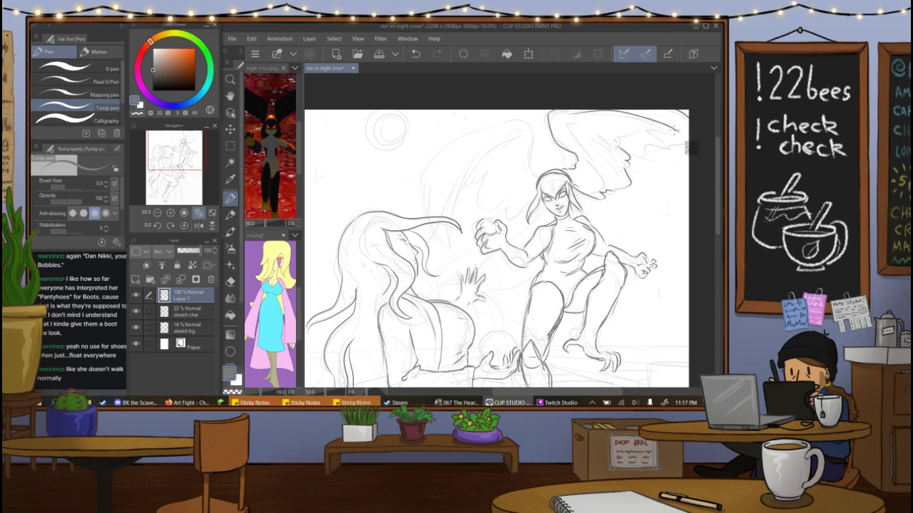
mouse_move(589, 112)
left_mouse_down()
mouse_move(647, 122)
mouse_move(716, 167)
left_mouse_up()
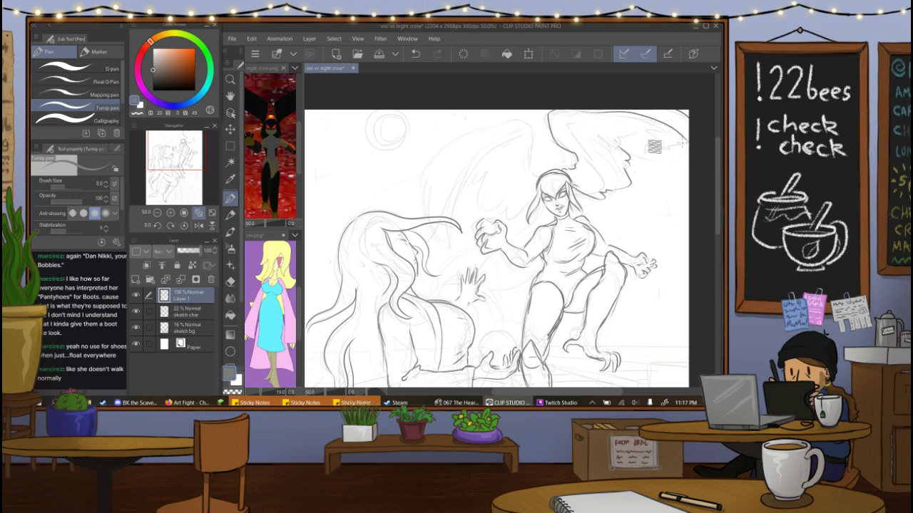
key("ctrl+z")
left_click_drag(581, 112, 708, 165)
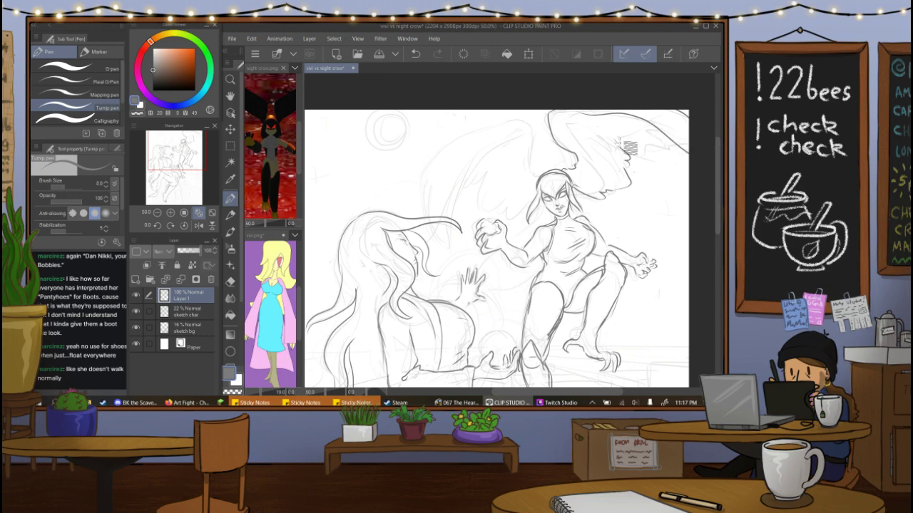
left_click_drag(623, 138, 660, 138)
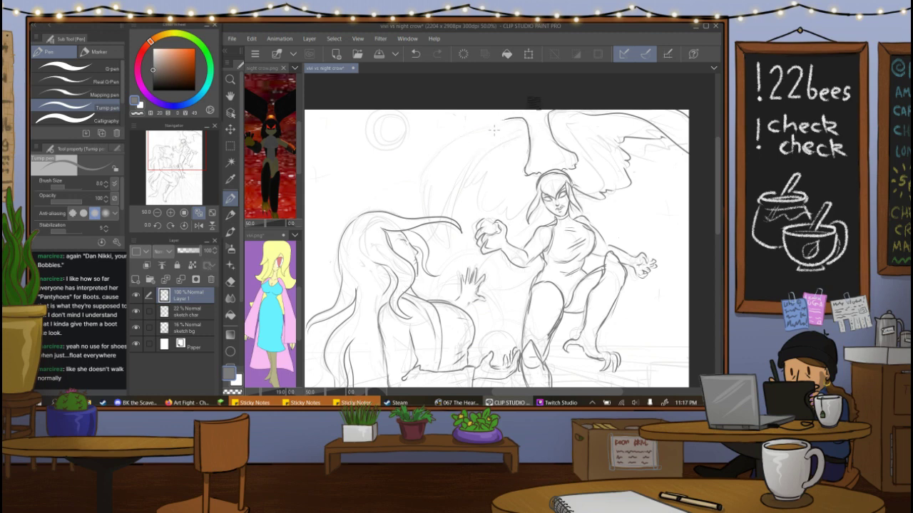
Draw the winged woman's other wing over the rough, with long sweeping outer curves and jagged feather tips along its lower edge.
mouse_move(510, 119)
left_mouse_down()
mouse_move(403, 191)
mouse_move(413, 174)
mouse_move(405, 207)
left_mouse_up()
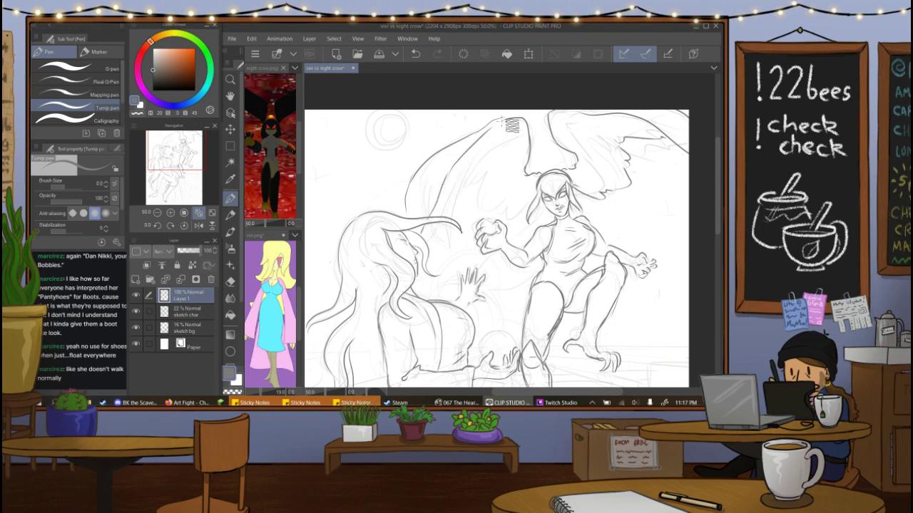
mouse_move(515, 129)
left_mouse_down()
mouse_move(443, 189)
mouse_move(480, 179)
left_mouse_up()
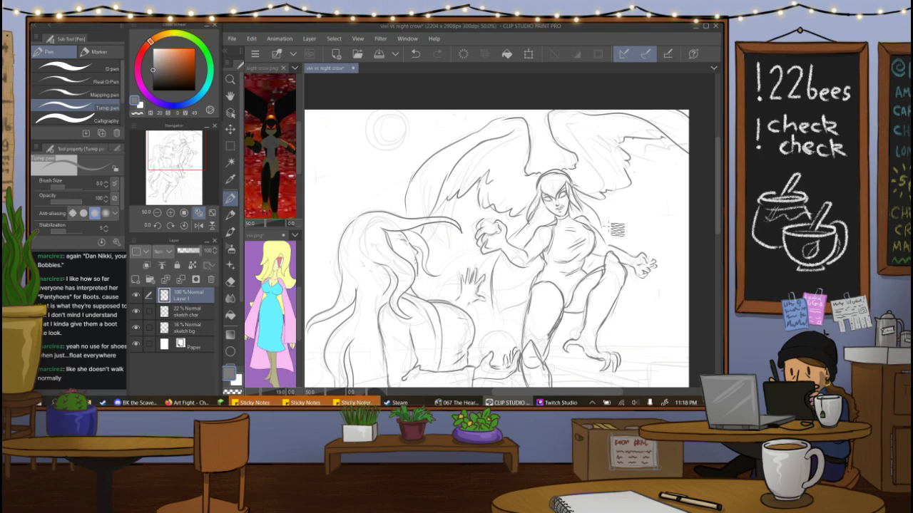
Erase the winged woman's back leg with the Hard eraser and redraw its thigh raised, with a pointed knee, using the Turnip pen.
left_click_drag(182, 161, 190, 152)
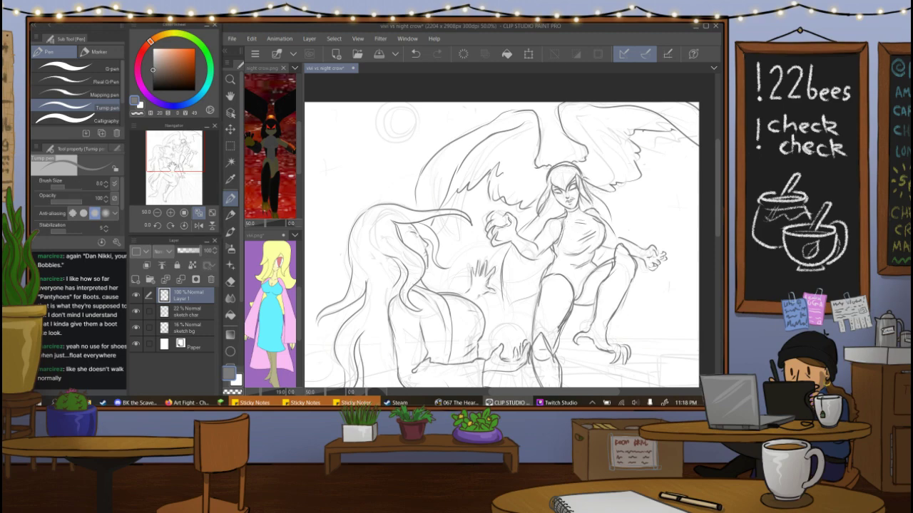
mouse_move(552, 165)
left_mouse_down()
mouse_move(546, 77)
mouse_move(560, 106)
mouse_move(604, 52)
mouse_move(569, 99)
mouse_move(497, 123)
mouse_move(517, 113)
left_mouse_up()
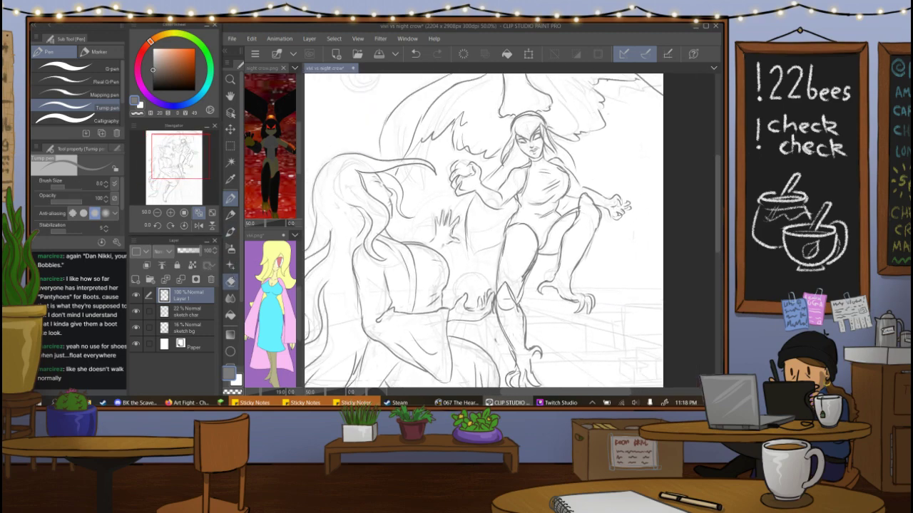
left_click(230, 281)
mouse_move(559, 225)
left_mouse_down()
mouse_move(579, 204)
mouse_move(594, 217)
mouse_move(595, 242)
mouse_move(579, 278)
mouse_move(559, 292)
mouse_move(566, 258)
mouse_move(546, 287)
mouse_move(570, 317)
mouse_move(594, 316)
mouse_move(586, 303)
mouse_move(608, 293)
left_mouse_up()
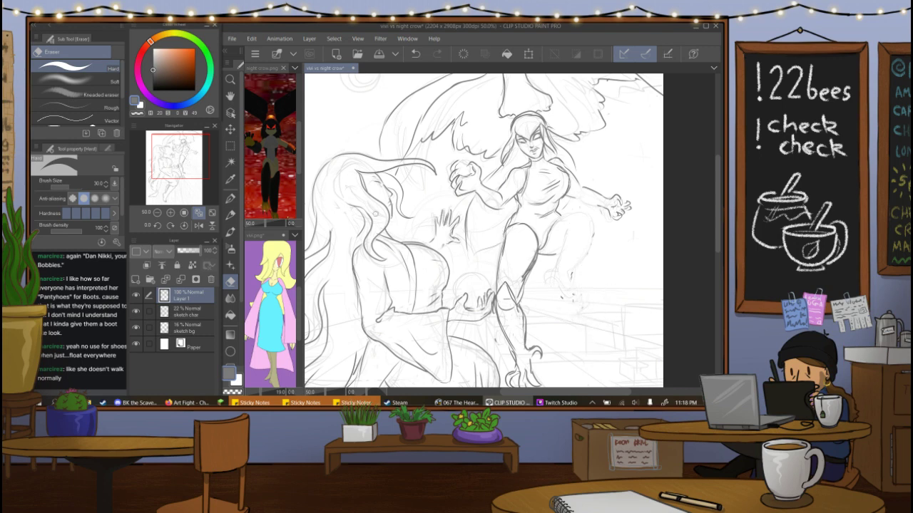
key("p")
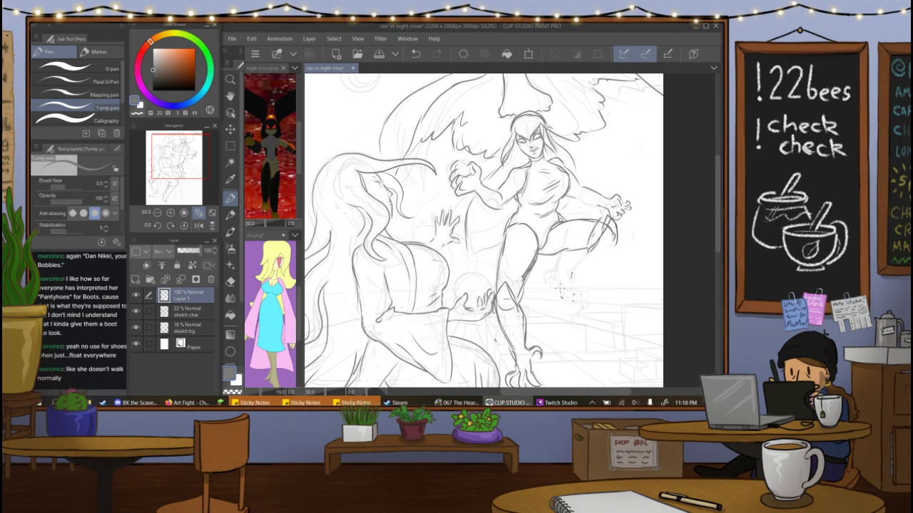
Erase the winged woman's front knee, shin and clawed foot, along with her raised back thigh and knee, using the Hard eraser.
left_click(230, 283)
scroll(533, 289, "down", 2)
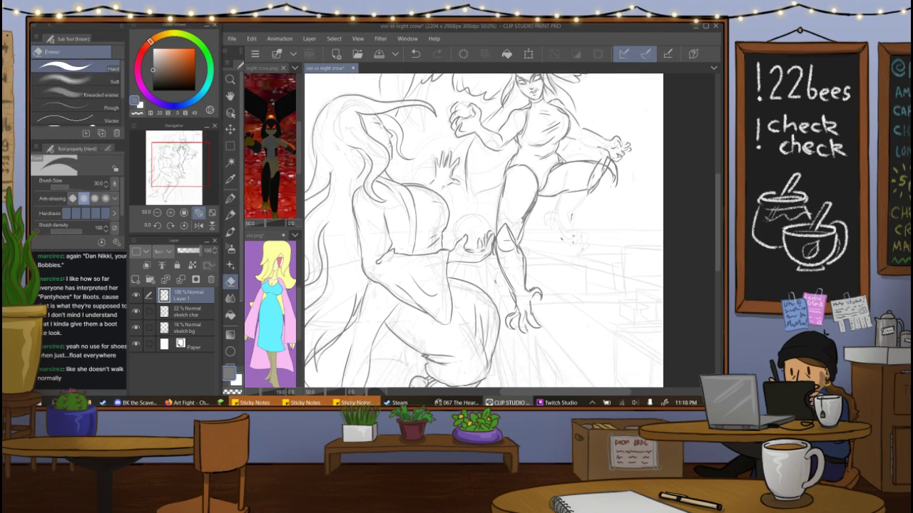
mouse_move(503, 272)
left_mouse_down()
mouse_move(512, 308)
mouse_move(525, 256)
mouse_move(543, 361)
mouse_move(554, 338)
mouse_move(504, 219)
mouse_move(526, 238)
left_mouse_up()
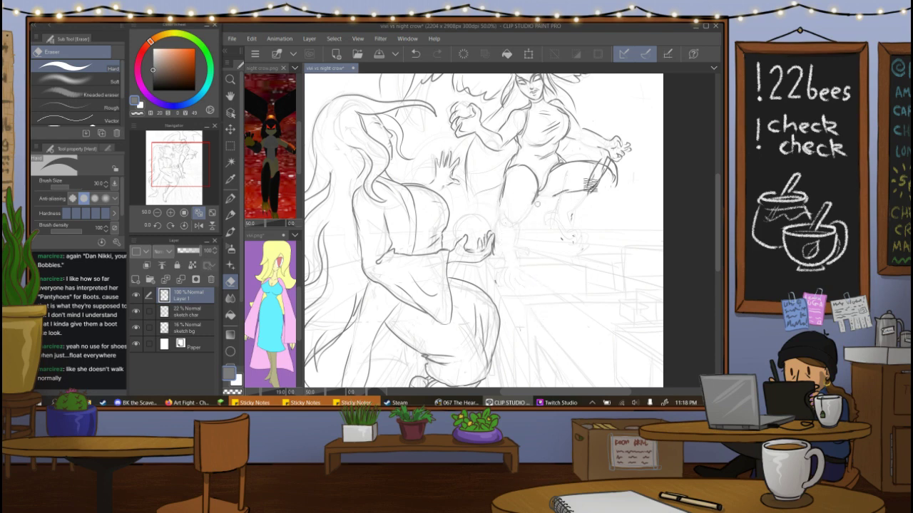
mouse_move(578, 183)
left_mouse_down()
mouse_move(610, 167)
mouse_move(590, 200)
mouse_move(609, 180)
left_mouse_up()
mouse_move(582, 225)
left_mouse_down()
mouse_move(568, 206)
mouse_move(578, 248)
left_mouse_up()
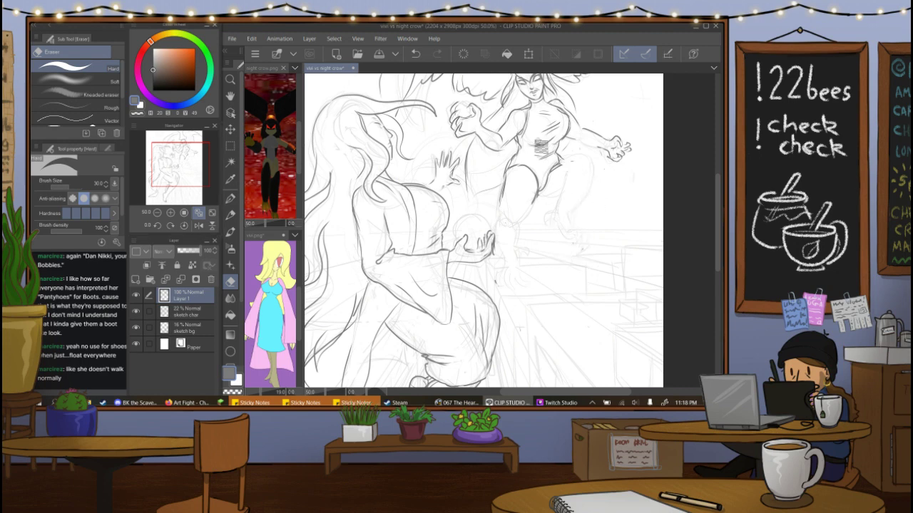
Switch back to the Turnip pen and save the drawing.
left_click_drag(527, 164, 511, 186)
left_click(230, 198)
left_click(232, 38)
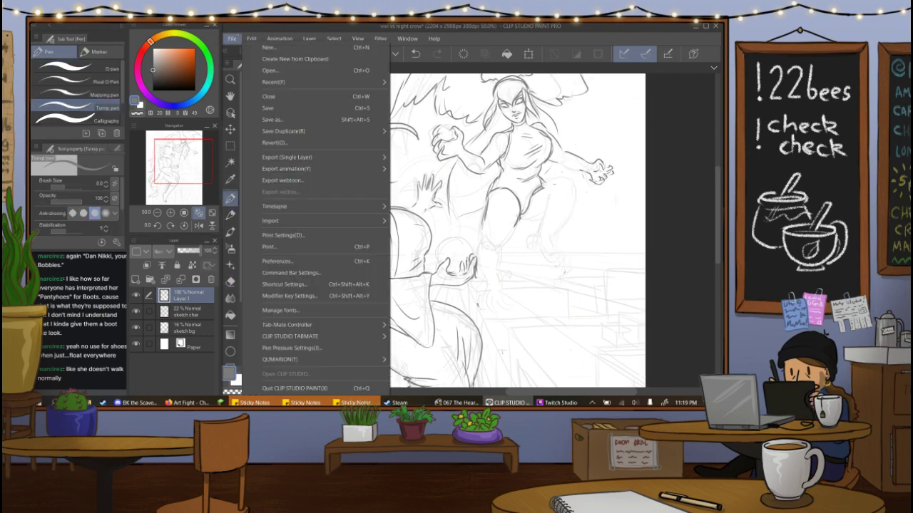
left_click(268, 107)
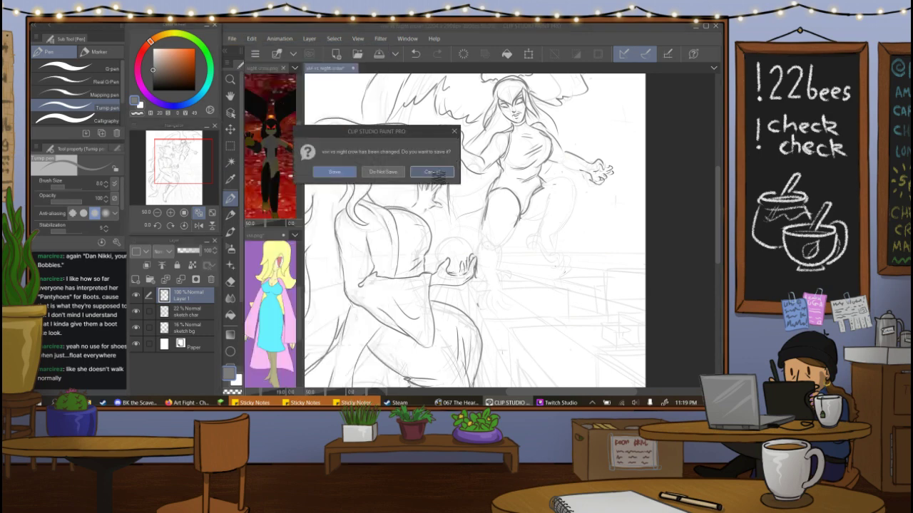
left_click(232, 39)
left_click(268, 107)
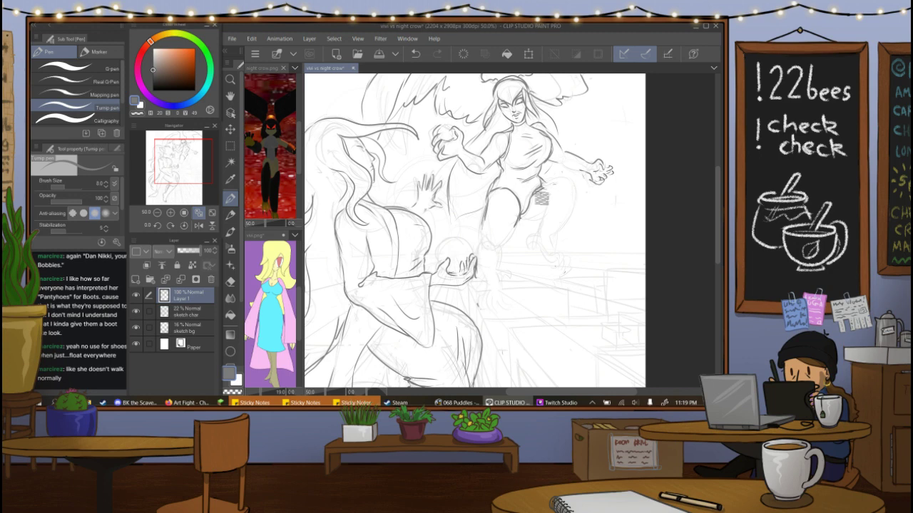
Redraw the winged woman's back leg bent at the knee, with a tapering shin and a clawed foot, and refine the inner thigh.
mouse_move(536, 191)
left_mouse_down()
mouse_move(574, 181)
mouse_move(571, 204)
mouse_move(539, 209)
mouse_move(530, 248)
left_mouse_up()
key("ctrl+z")
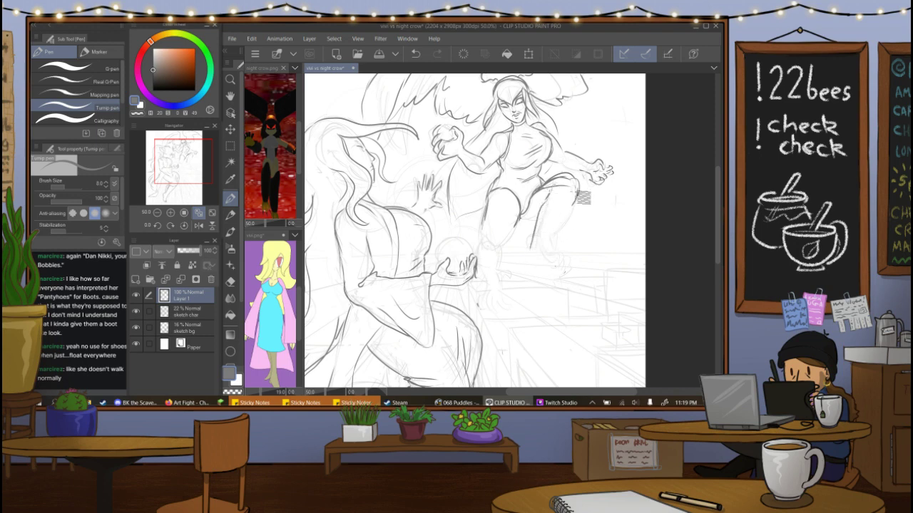
mouse_move(584, 198)
left_mouse_down()
mouse_move(550, 254)
mouse_move(574, 212)
mouse_move(550, 259)
mouse_move(556, 279)
left_mouse_up()
mouse_move(531, 244)
left_mouse_down()
mouse_move(519, 272)
mouse_move(547, 288)
mouse_move(541, 278)
mouse_move(558, 305)
mouse_move(551, 282)
mouse_move(568, 295)
left_mouse_up()
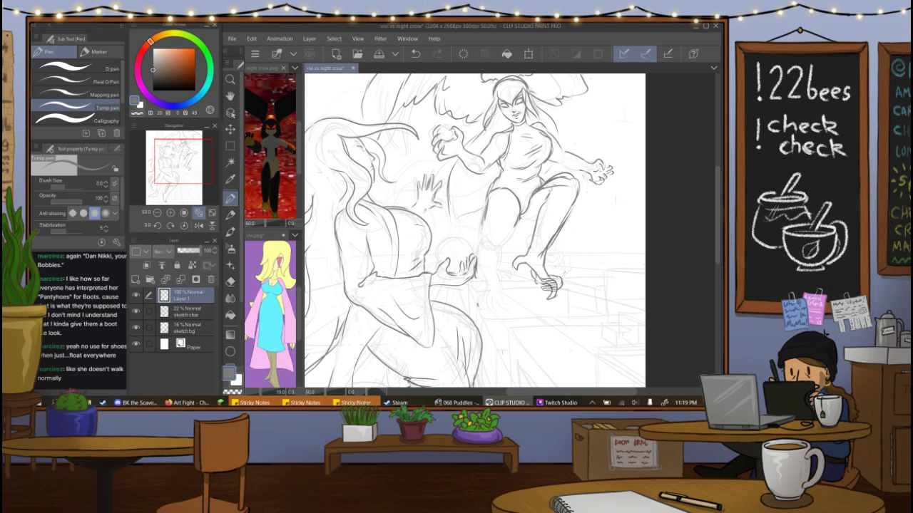
left_click_drag(547, 287, 533, 297)
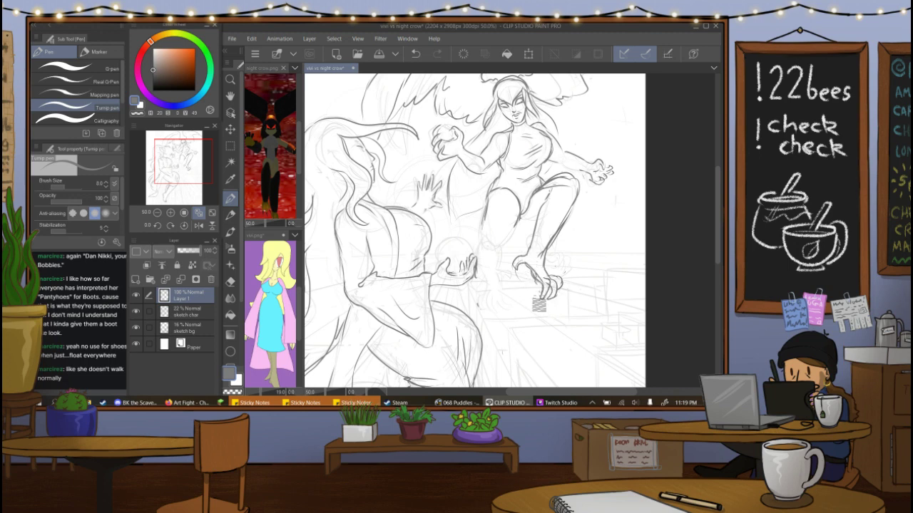
key("ctrl+z")
left_click_drag(539, 213, 527, 224)
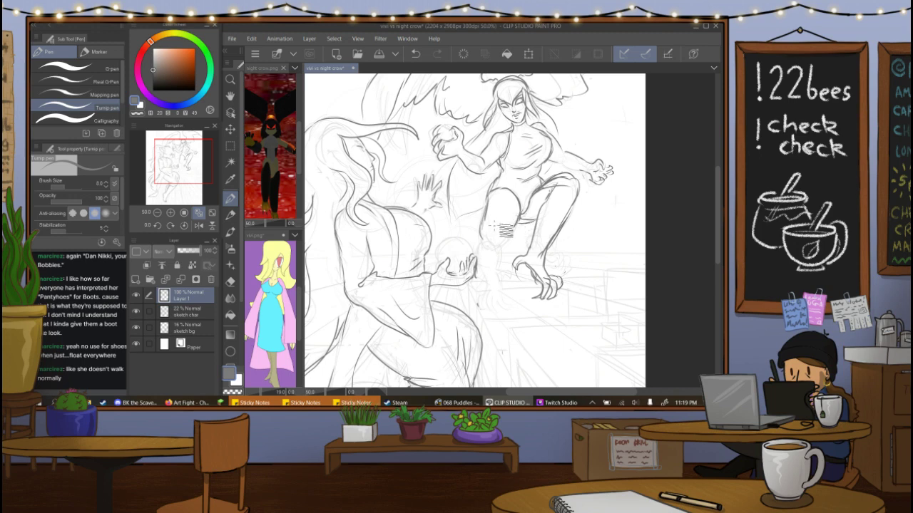
Draw pointed knees on both of the winged woman's legs and add the front leg's straight shin and clawed foot.
mouse_move(558, 175)
left_mouse_down()
mouse_move(571, 161)
mouse_move(579, 186)
left_mouse_up()
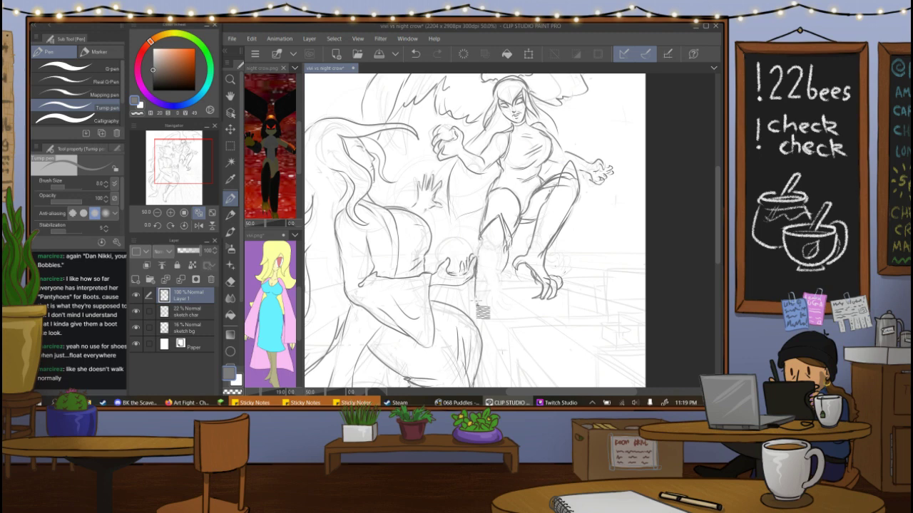
key("ctrl+z")
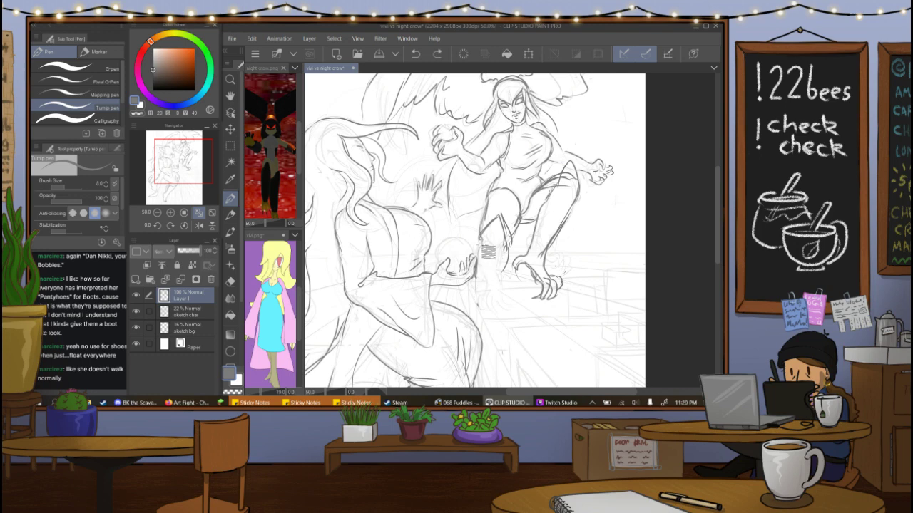
left_click_drag(481, 242, 479, 303)
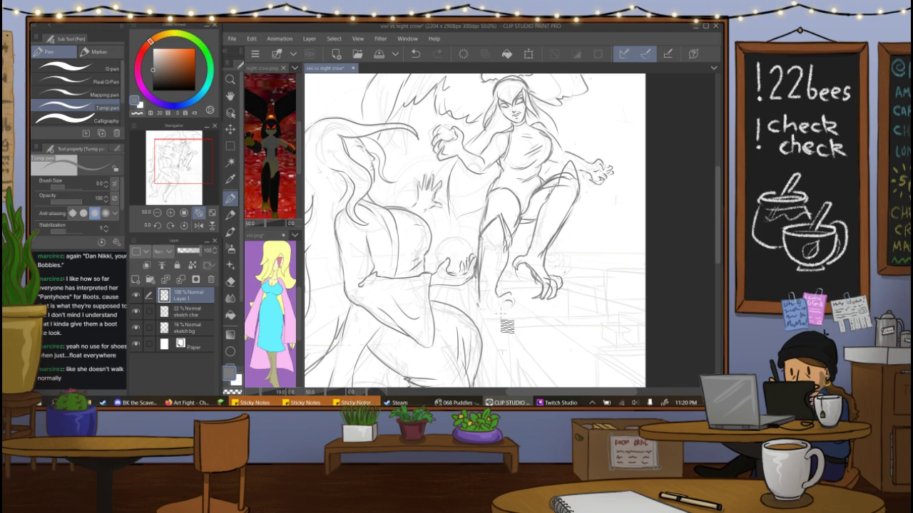
key("ctrl+z")
left_click_drag(497, 287, 495, 307)
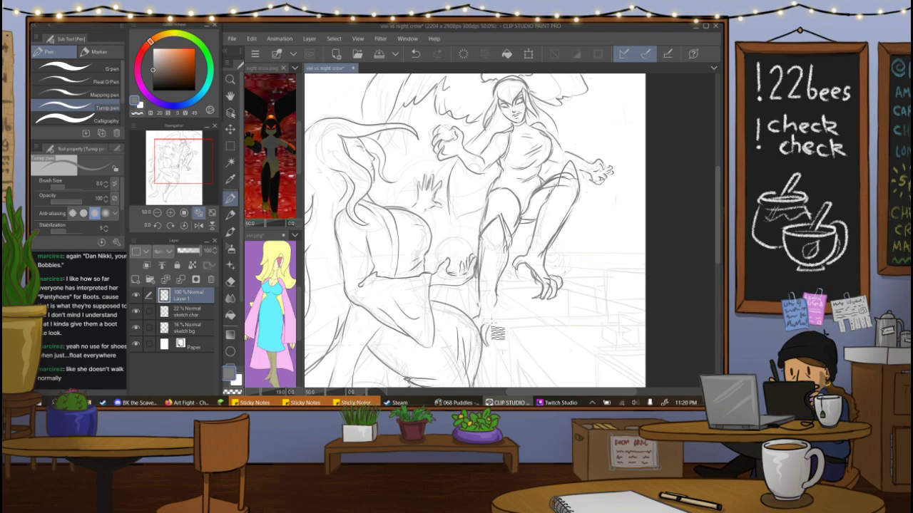
left_click_drag(492, 327, 493, 341)
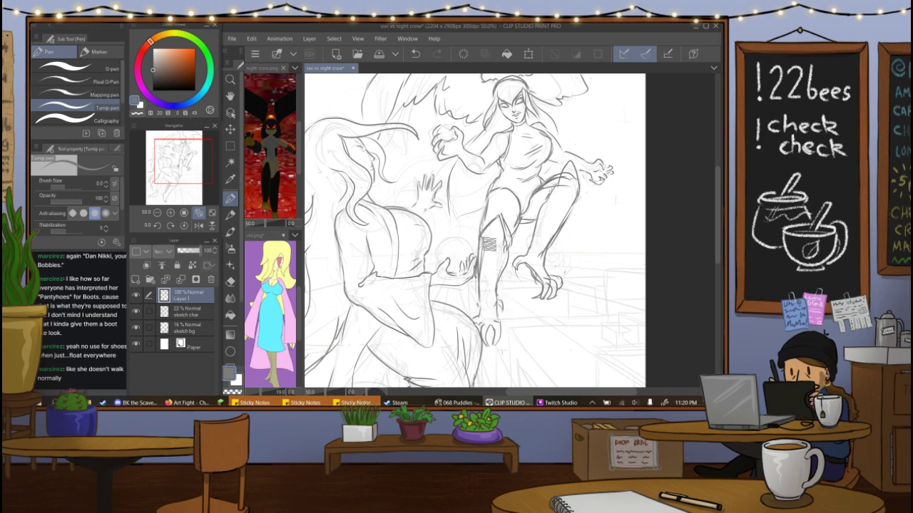
Clean up the winged woman's front shin by erasing part of its outline and redrawing the calf contour with the Turnip pen.
key("e")
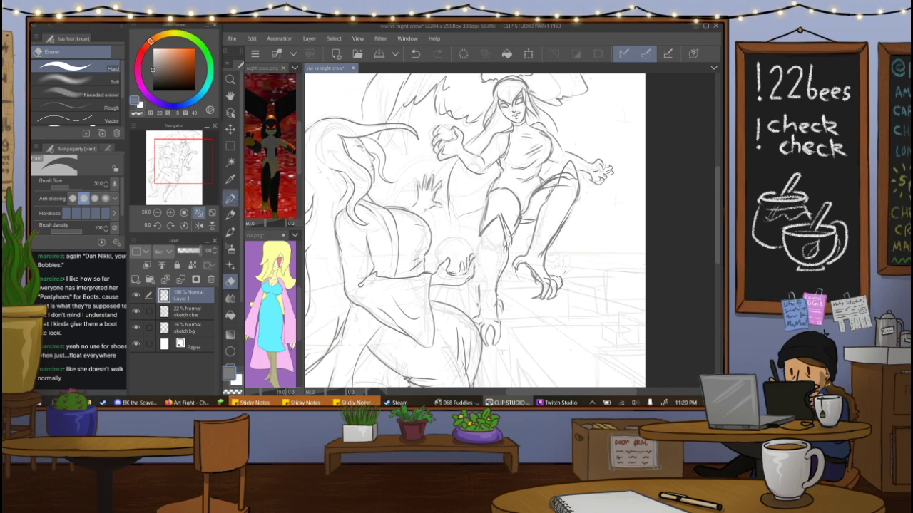
key("p")
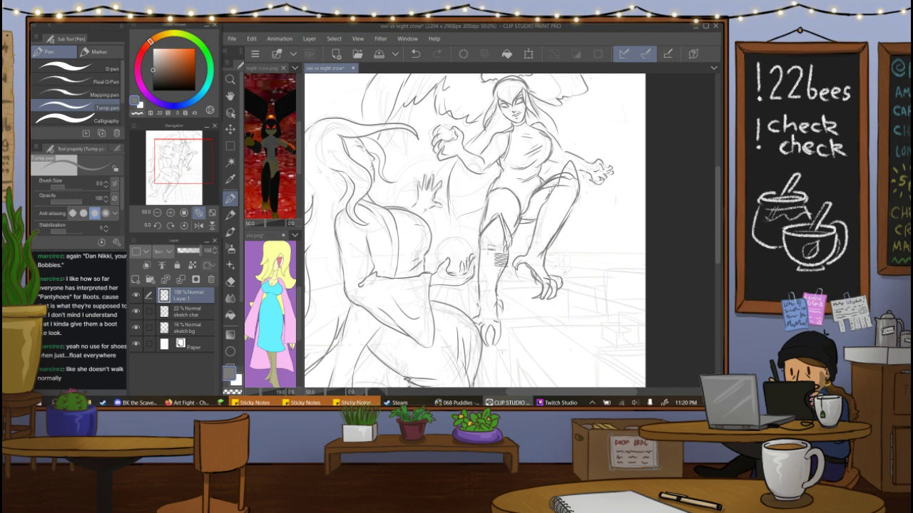
key("ctrl+z")
left_click_drag(494, 259, 497, 264)
Erase the overlapping lines around the winged woman's back knee with the Hard eraser and save the drawing.
mouse_move(183, 162)
left_mouse_down()
mouse_move(179, 171)
mouse_move(189, 174)
left_mouse_up()
key("e")
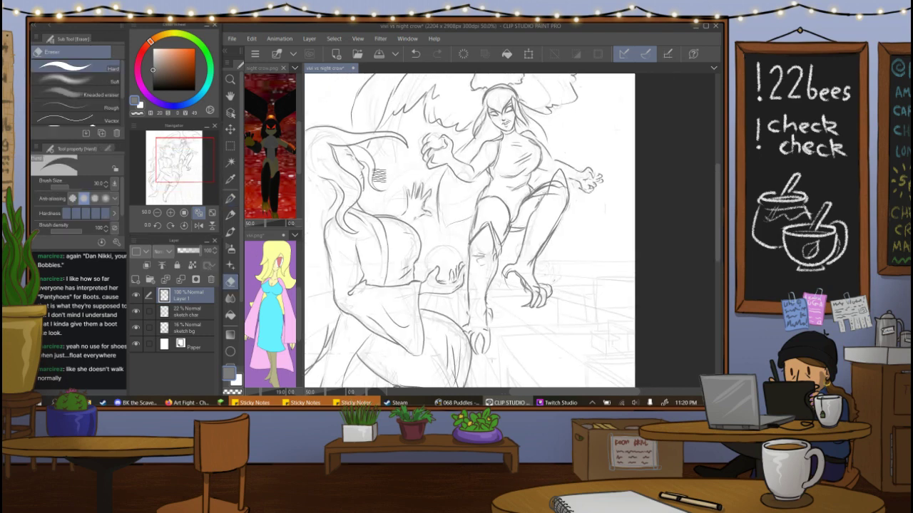
left_click_drag(562, 187, 562, 209)
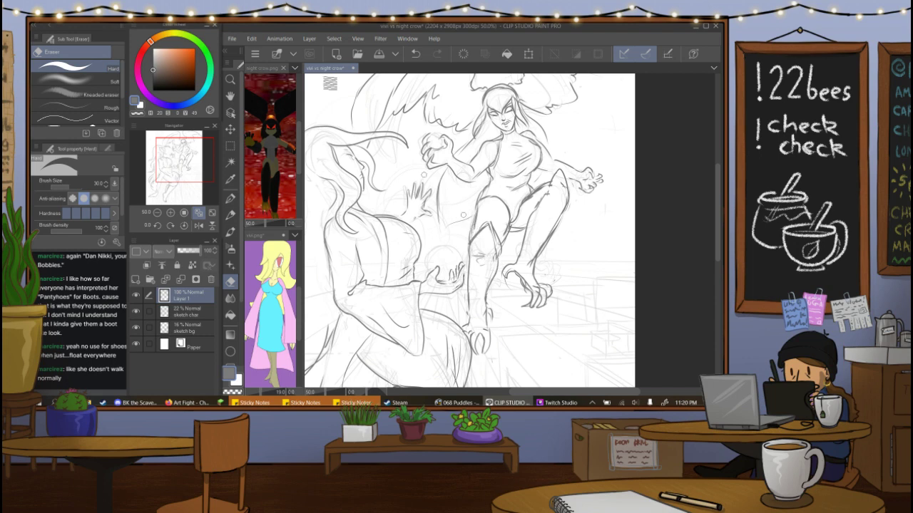
left_click(232, 38)
left_click(268, 107)
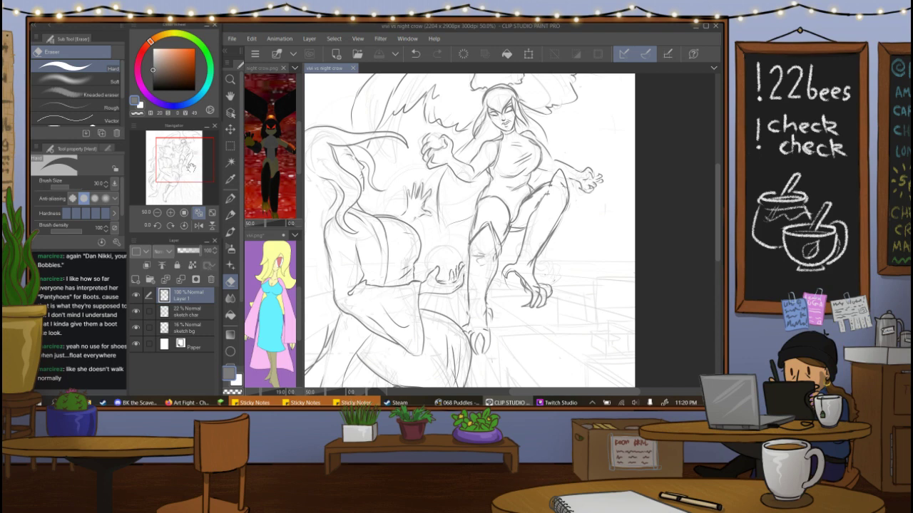
Replace the docked character references with the rich image from the artfight refs folder and enlarge it to 50% in a slightly wider reference pane.
mouse_move(191, 167)
left_mouse_down()
mouse_move(179, 191)
mouse_move(175, 160)
left_mouse_up()
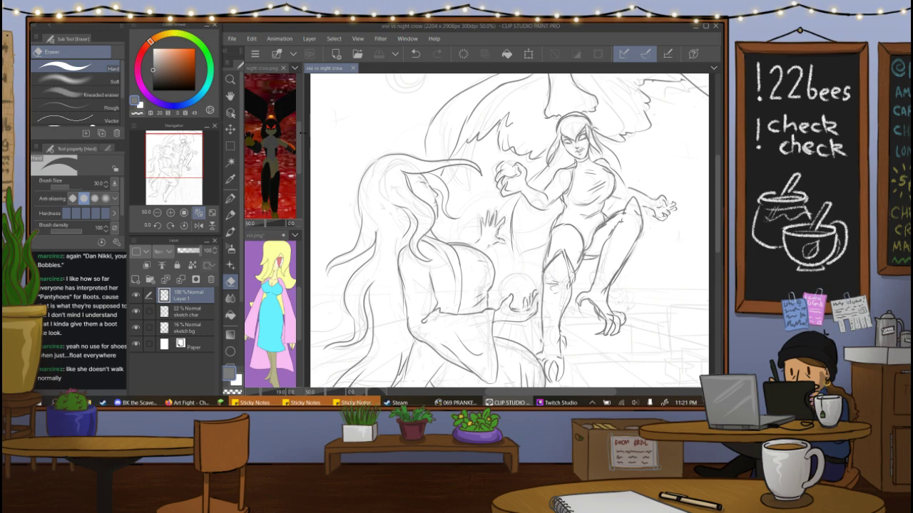
left_click_drag(258, 235, 287, 69)
left_click(232, 39)
left_click(289, 56)
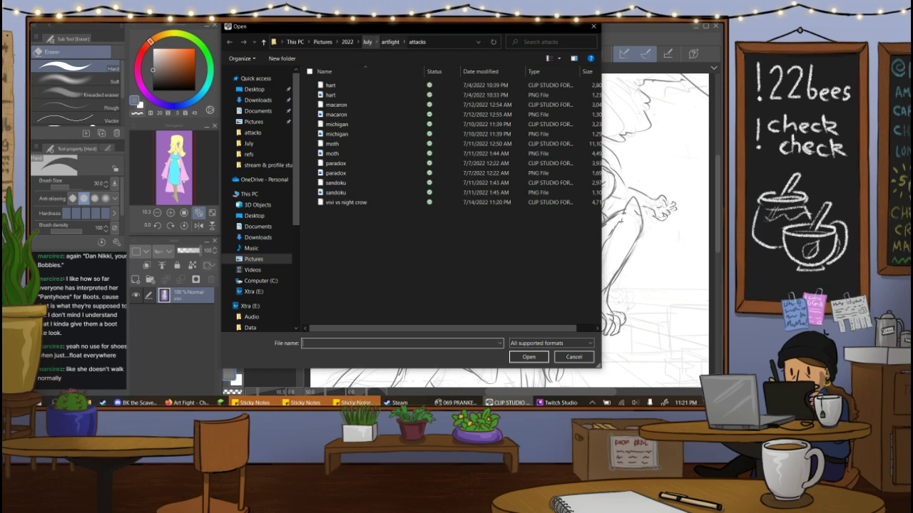
left_click(390, 42)
double_click(368, 96)
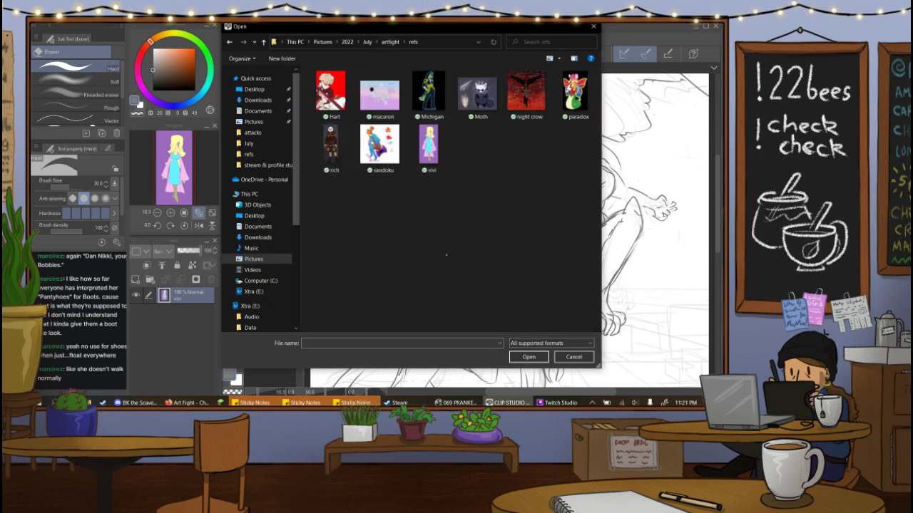
left_click(334, 149)
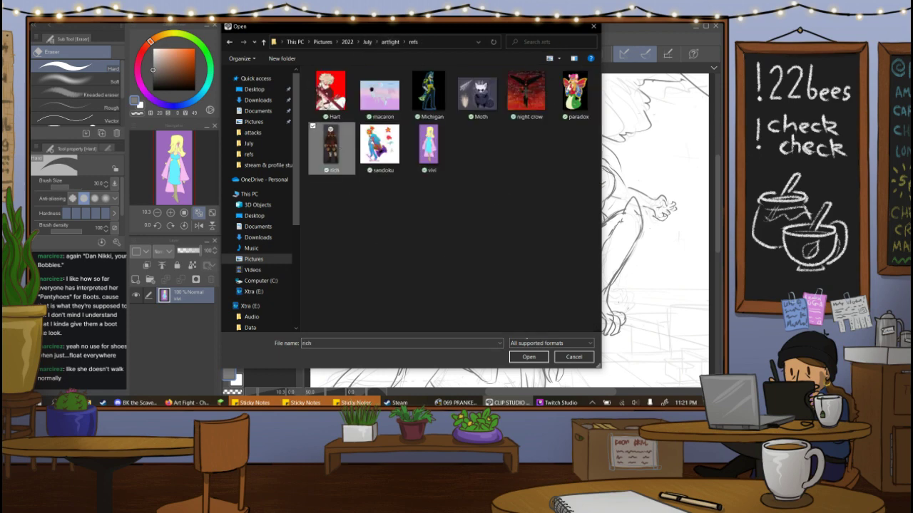
left_click(528, 357)
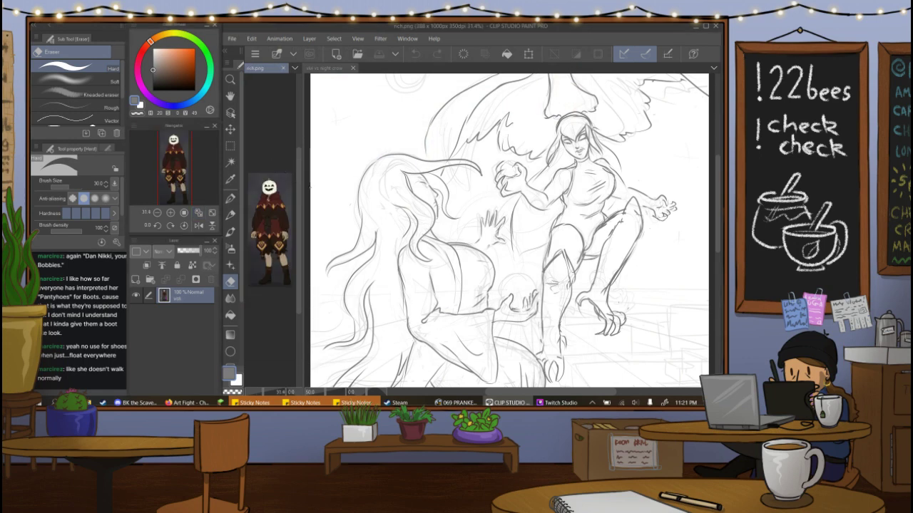
left_click(170, 212)
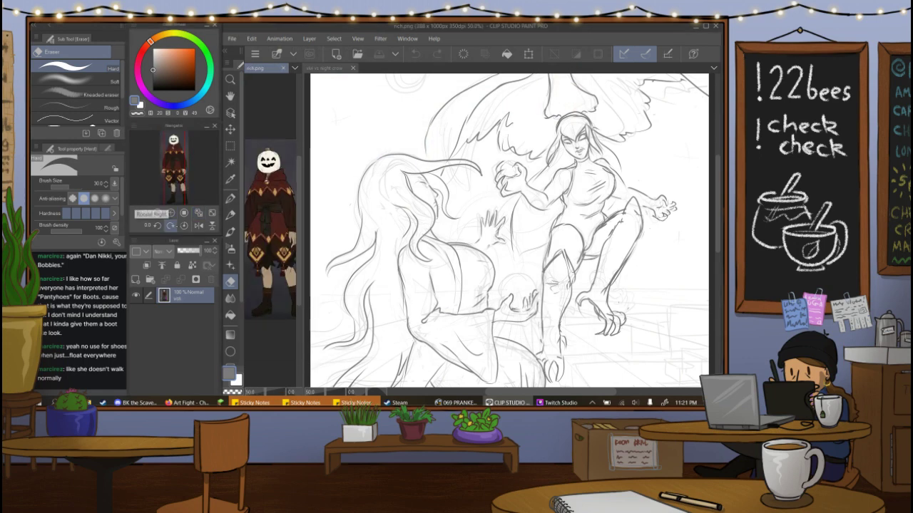
left_click_drag(307, 198, 312, 198)
Create a new 2000 x 2500 px illustration canvas at 300 dpi and pick the Turnip pen.
left_click(332, 69)
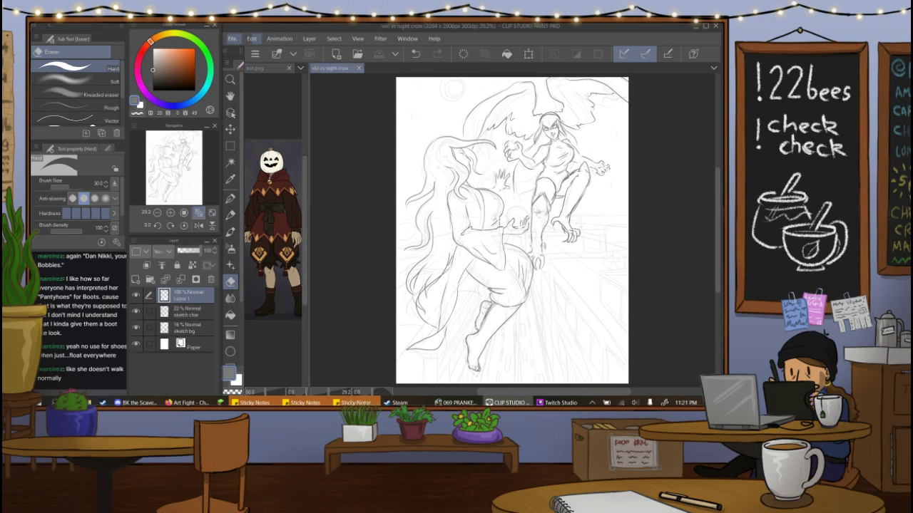
left_click(232, 39)
left_click(264, 47)
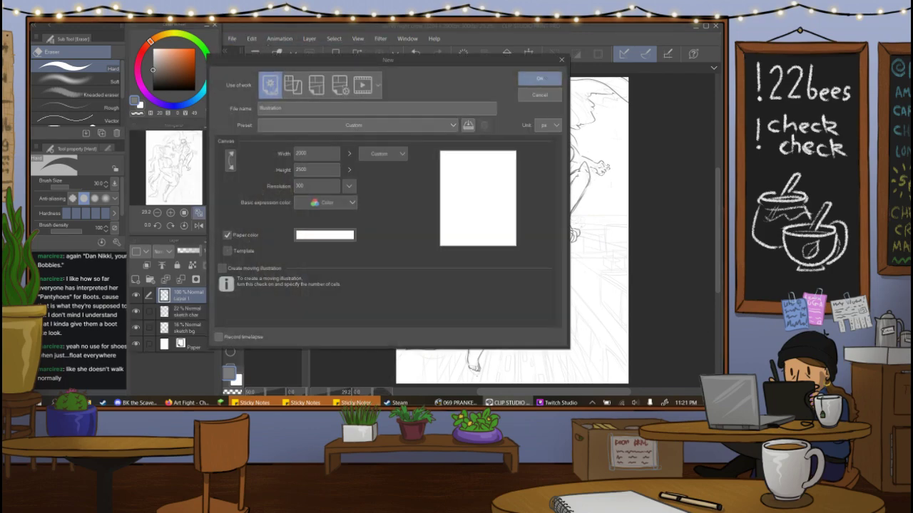
left_click(531, 80)
left_click(230, 198)
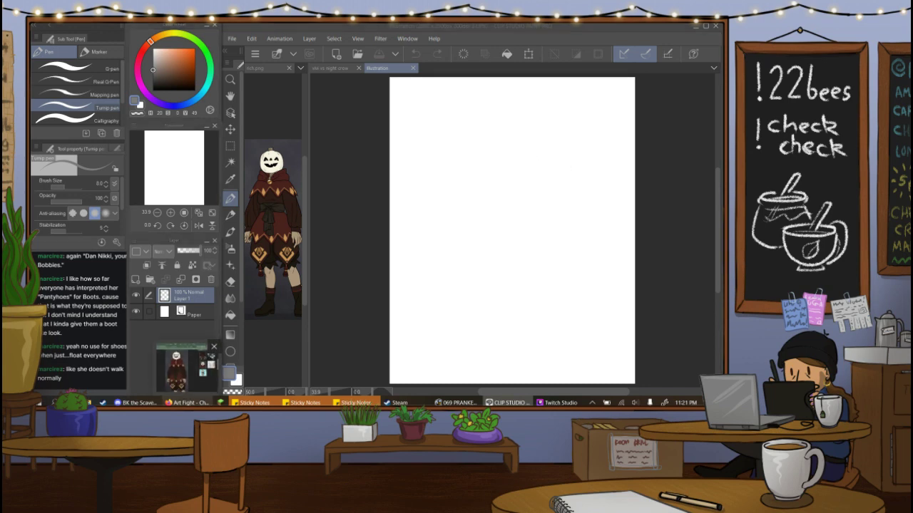
Switch to the browser and bookmark the pumpkin-headed character Rich on Art Fight, leaving the description empty.
left_click(194, 402)
scroll(421, 234, "up", 5)
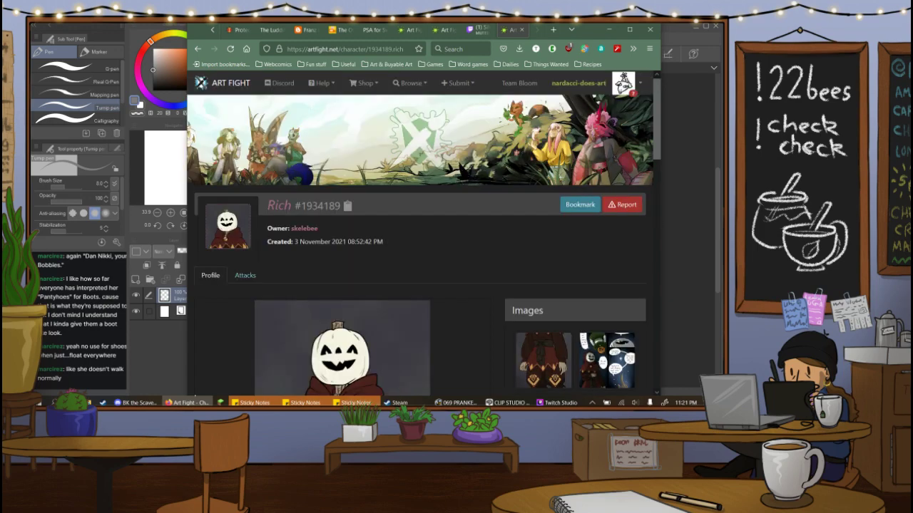
left_click(579, 204)
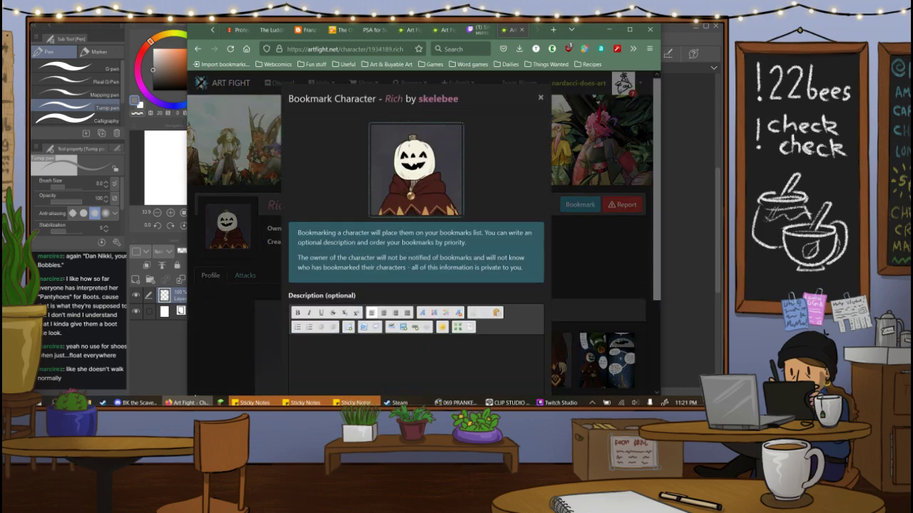
scroll(416, 285, "down", 5)
left_click(509, 369)
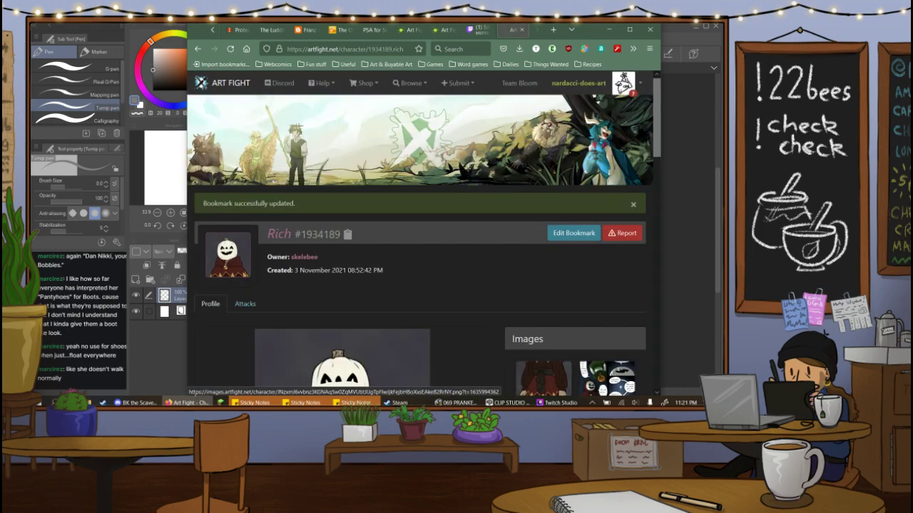
Look through both pages of the Art Fight attacks list, close that tab and return to Clip Studio Paint.
left_click(622, 82)
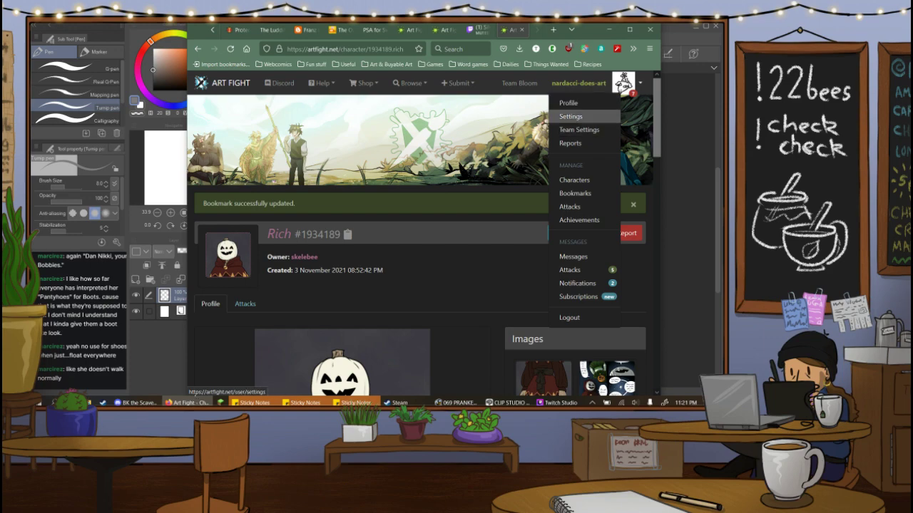
left_click(569, 206)
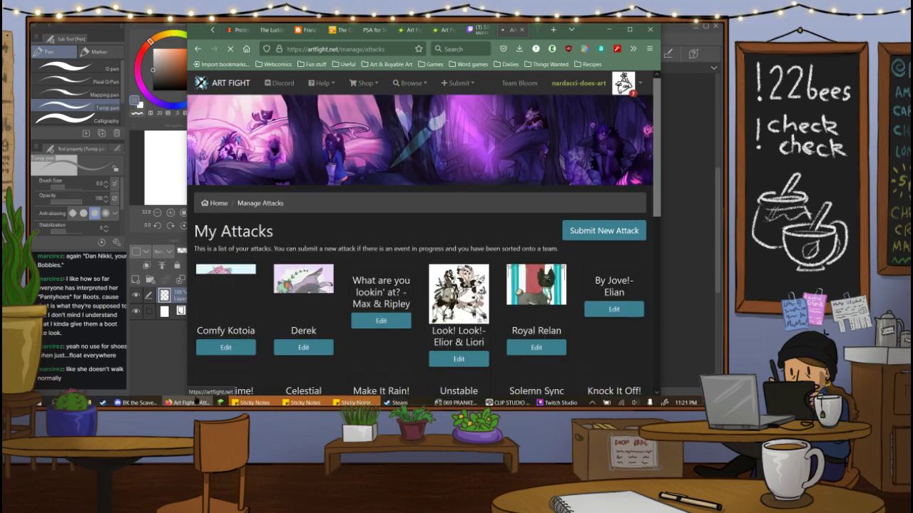
scroll(207, 392, "down", 10)
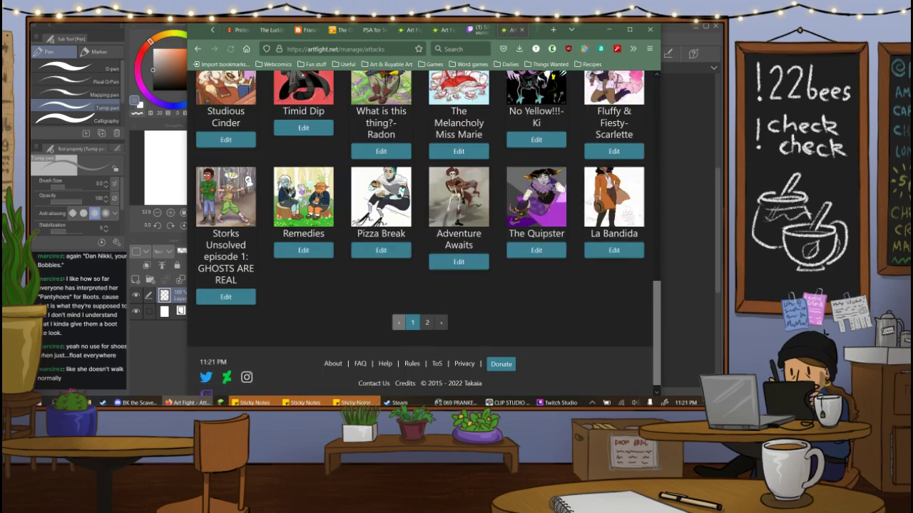
left_click(427, 322)
scroll(427, 322, "down", 10)
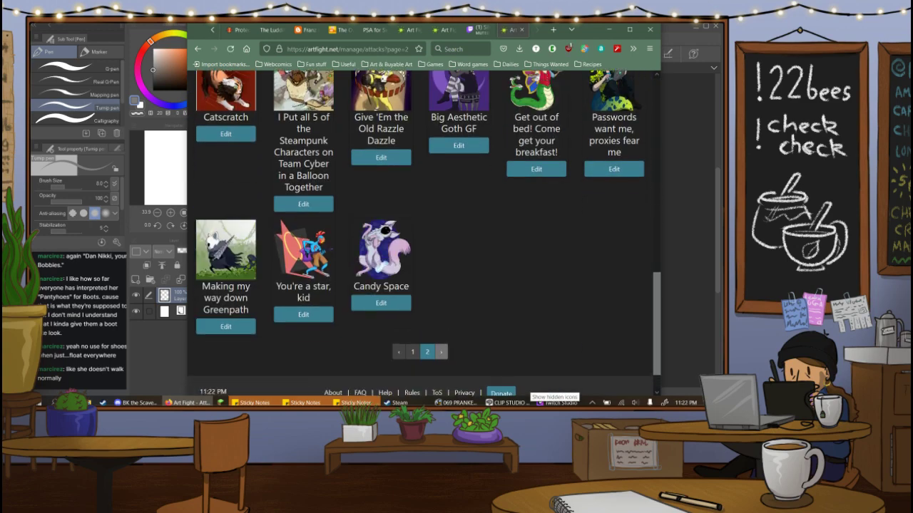
scroll(424, 233, "up", 1)
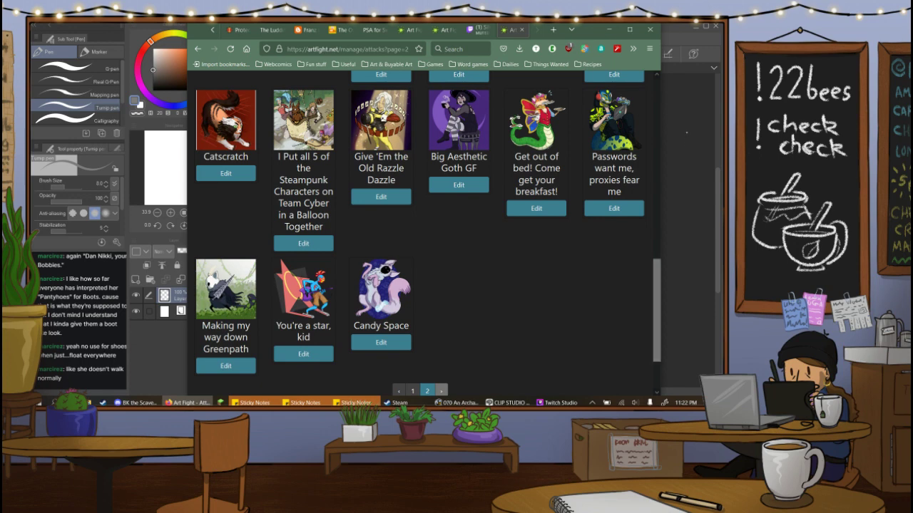
left_click(522, 30)
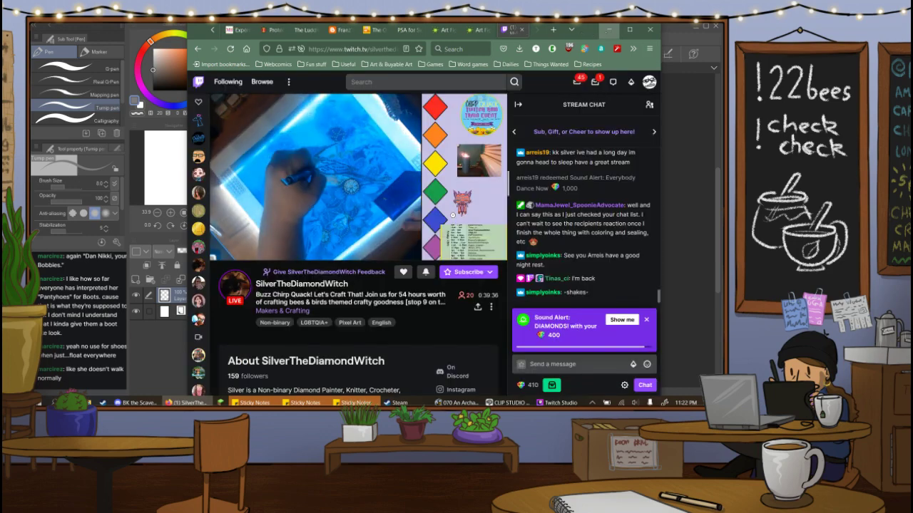
left_click(609, 30)
Sketch a round head with a short neck on the blank canvas and shift it up towards the page's upper edge.
left_click_drag(559, 150, 570, 162)
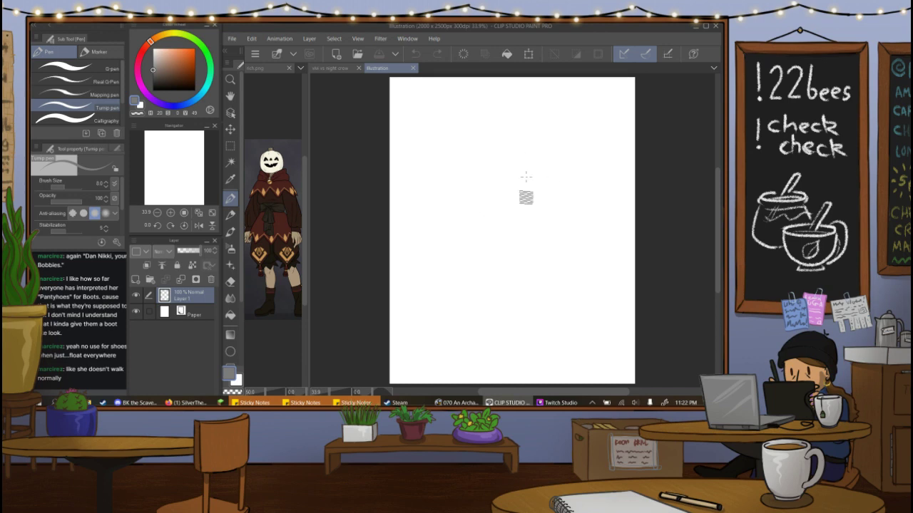
left_click_drag(526, 181, 518, 219)
mouse_move(554, 181)
left_mouse_down()
mouse_move(521, 221)
mouse_move(547, 178)
mouse_move(565, 212)
mouse_move(572, 199)
mouse_move(531, 187)
mouse_move(533, 226)
mouse_move(529, 216)
mouse_move(539, 228)
mouse_move(566, 222)
left_mouse_up()
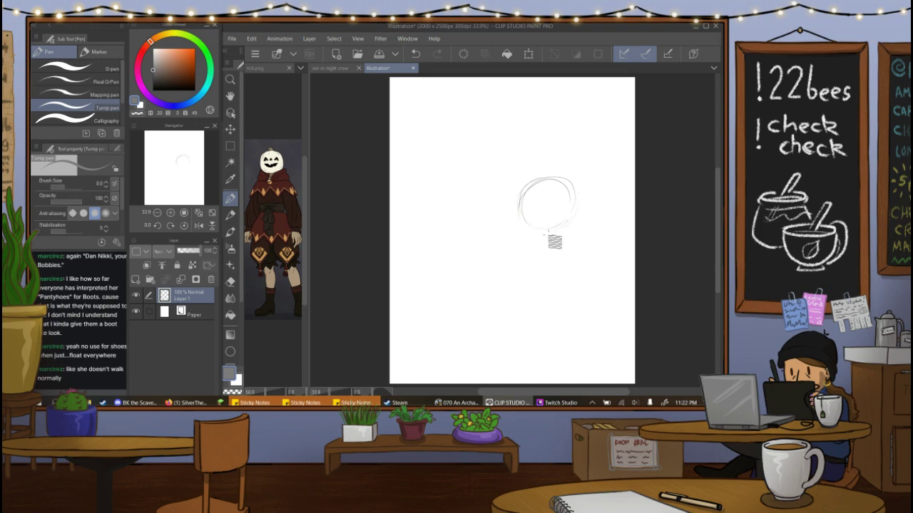
mouse_move(564, 184)
left_mouse_down()
mouse_move(535, 211)
mouse_move(577, 219)
mouse_move(546, 190)
mouse_move(557, 236)
left_mouse_up()
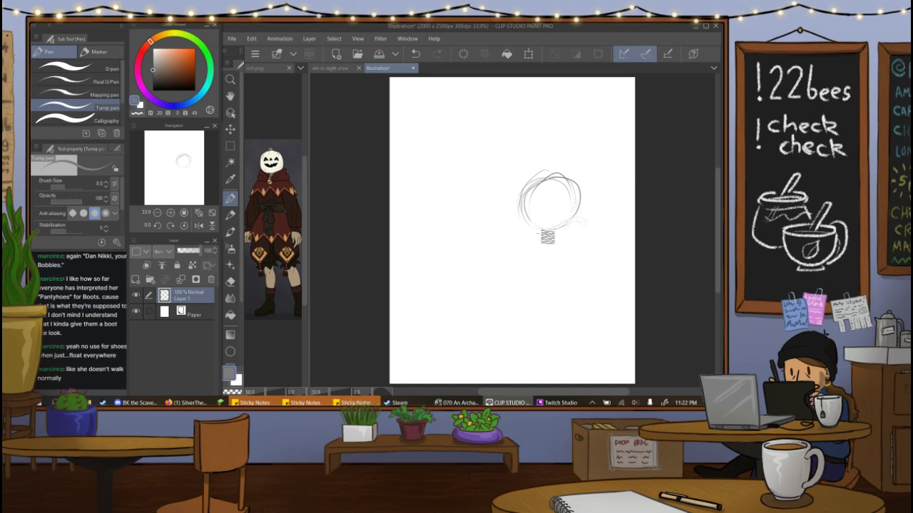
mouse_move(543, 230)
left_mouse_down()
mouse_move(543, 245)
mouse_move(559, 246)
left_mouse_up()
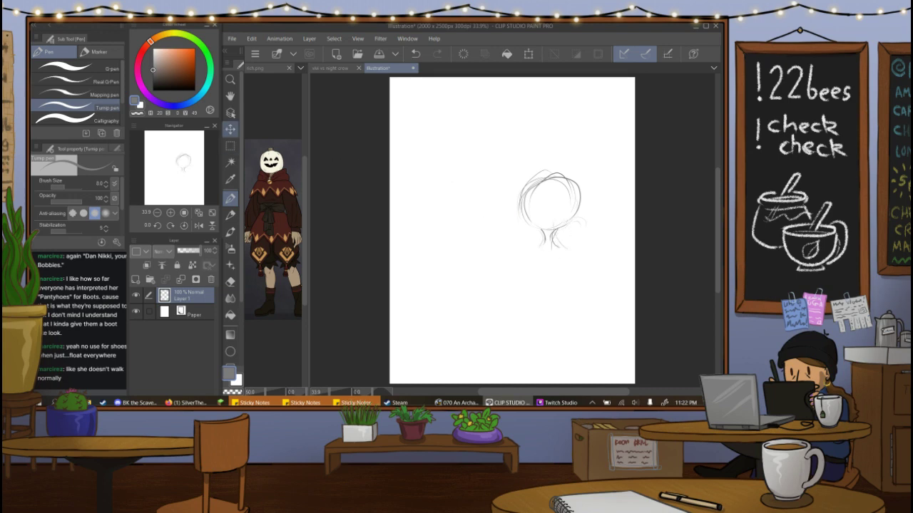
left_click(230, 130)
mouse_move(508, 214)
left_mouse_down()
mouse_move(534, 181)
mouse_move(501, 149)
left_mouse_up()
Sketch the seated figure's torso, hips and horizontal thighs below the neck with the Turnip pen, and add both lower legs bent downward.
left_click(230, 199)
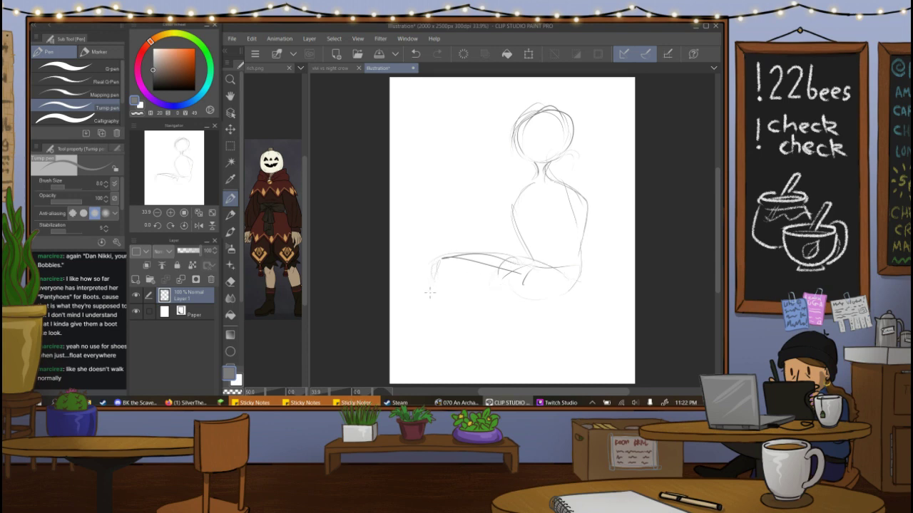
left_click_drag(432, 278, 455, 358)
mouse_move(513, 260)
left_mouse_down()
mouse_move(498, 282)
mouse_move(516, 356)
left_mouse_up()
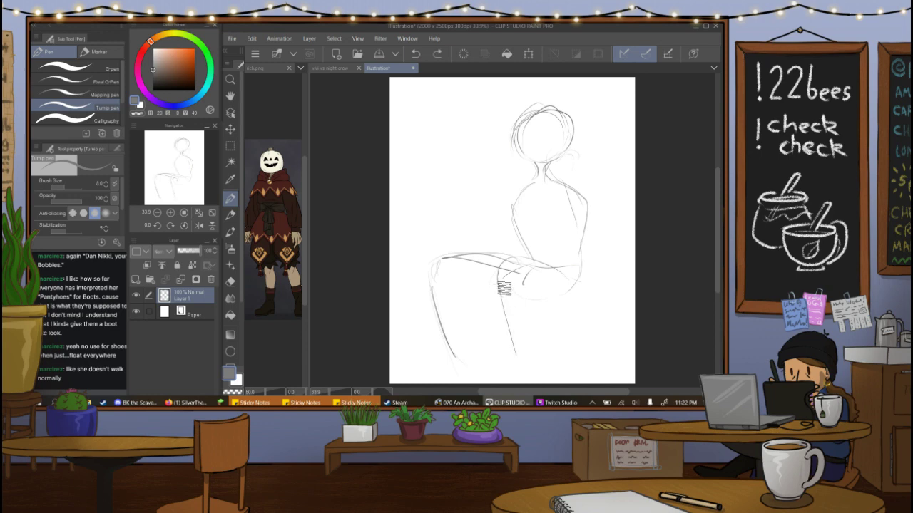
left_click_drag(498, 282, 496, 351)
mouse_move(499, 282)
left_mouse_down()
mouse_move(497, 360)
mouse_move(526, 307)
mouse_move(564, 306)
mouse_move(584, 278)
mouse_move(566, 307)
mouse_move(543, 305)
left_mouse_up()
left_click_drag(456, 283, 464, 364)
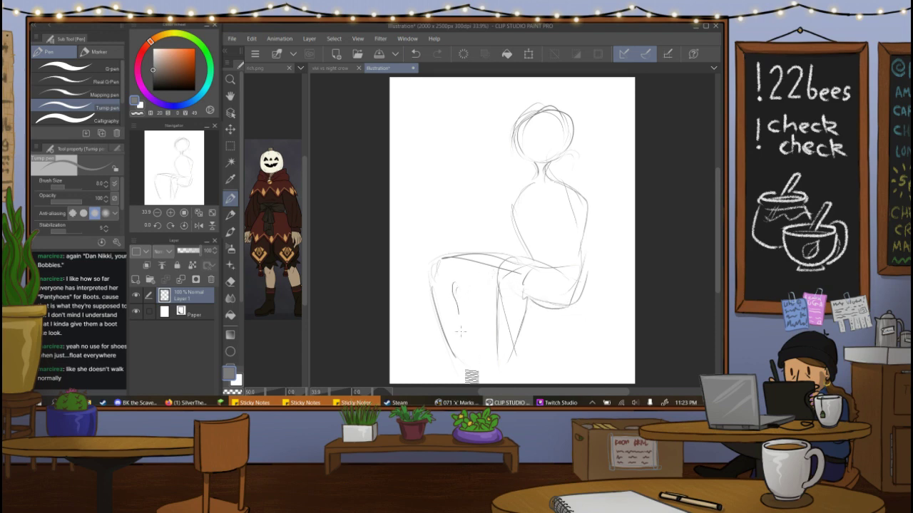
left_click_drag(458, 303, 461, 339)
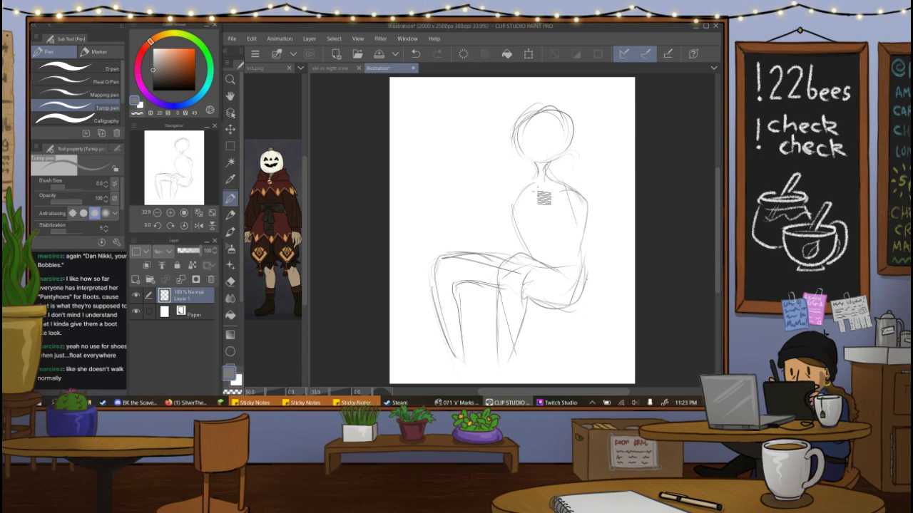
Shift the seated figure slightly right and down, rough in its arm, and rotate the sketch slightly clockwise so the torso leans back.
key("k")
left_click_drag(594, 233, 607, 241)
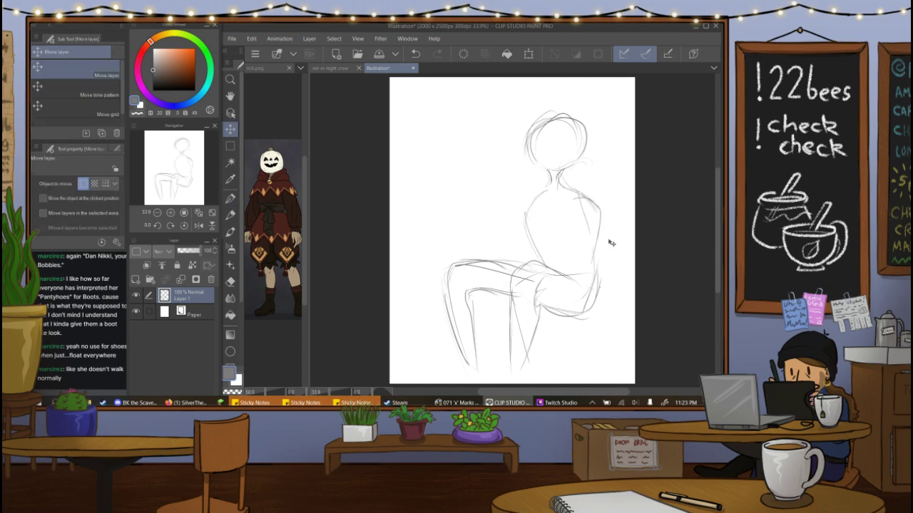
left_click(230, 198)
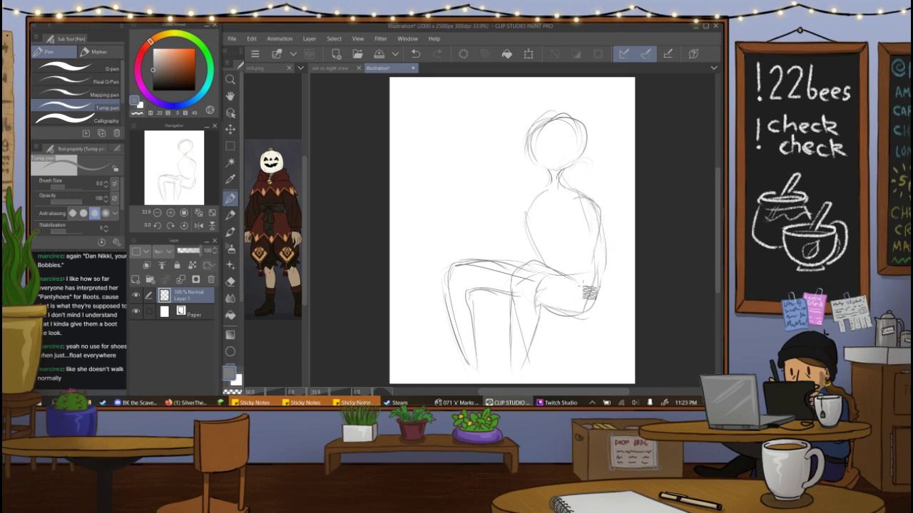
key("ctrl+t")
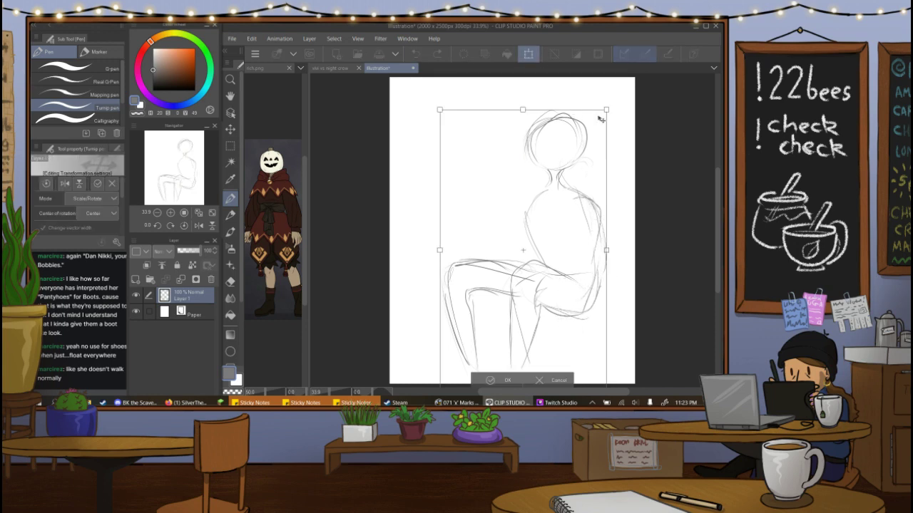
left_click_drag(625, 139, 631, 144)
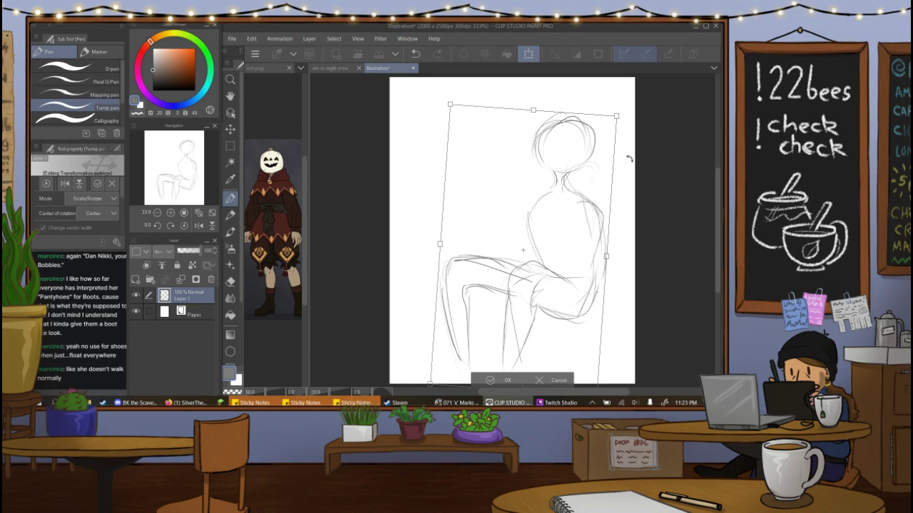
left_click_drag(627, 184, 630, 190)
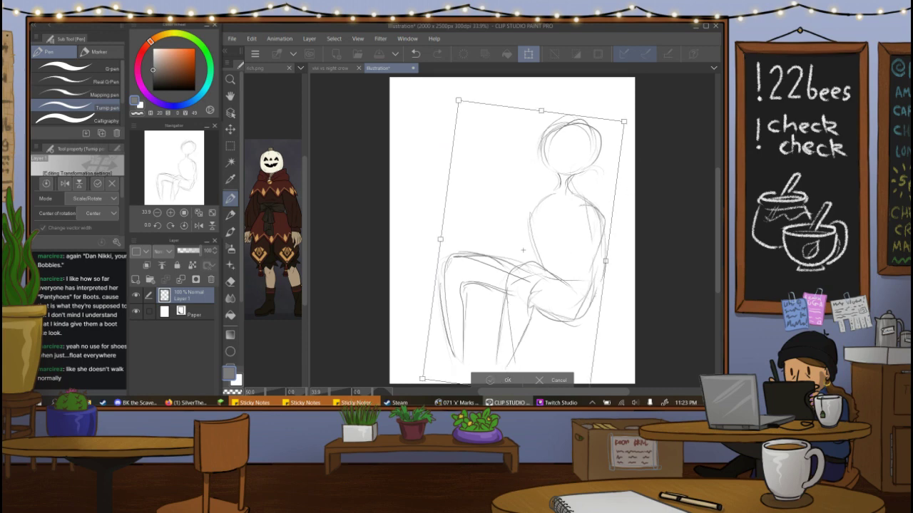
key("Return")
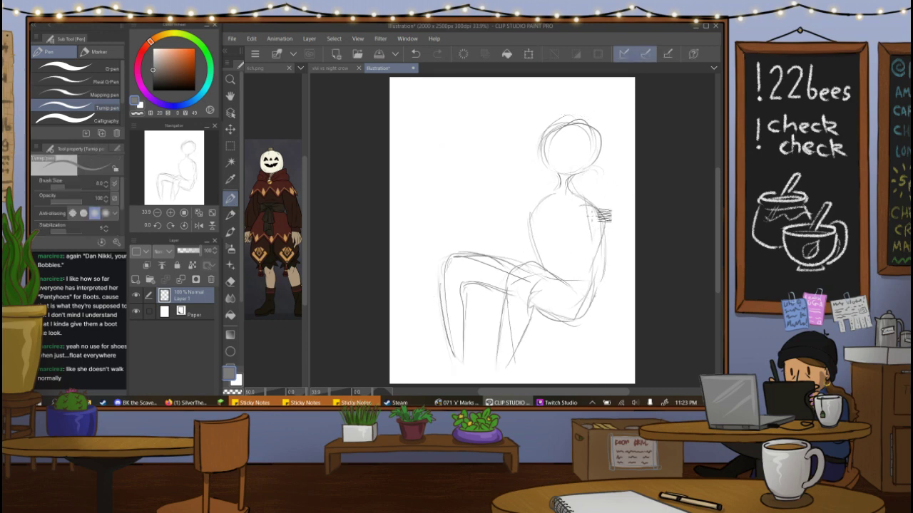
Sketch the seated figure's shoulders and arms, with the near forearm resting across the lap, and shift the whole sketch slightly up and left.
mouse_move(603, 215)
left_mouse_down()
mouse_move(614, 239)
mouse_move(610, 231)
mouse_move(616, 292)
mouse_move(568, 287)
left_mouse_up()
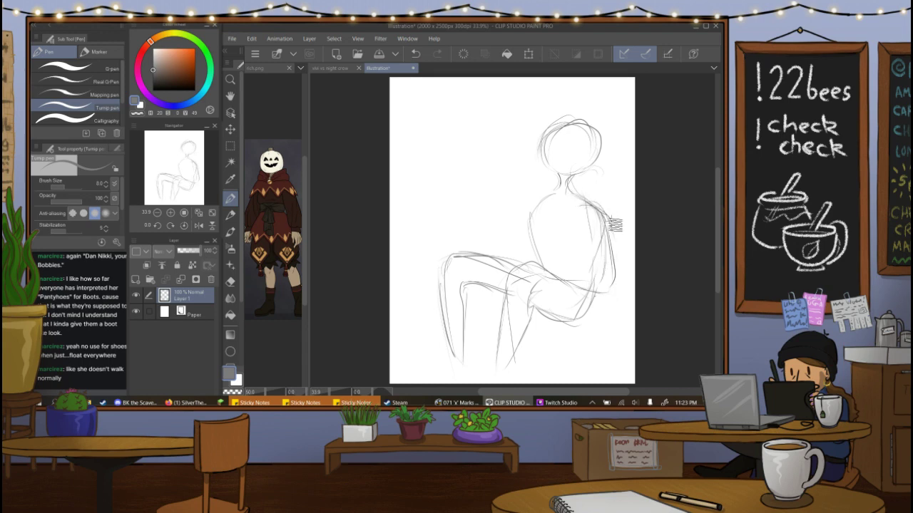
mouse_move(611, 223)
left_mouse_down()
mouse_move(618, 286)
mouse_move(611, 297)
mouse_move(586, 227)
mouse_move(616, 300)
mouse_move(575, 276)
mouse_move(561, 290)
mouse_move(561, 277)
mouse_move(608, 298)
left_mouse_up()
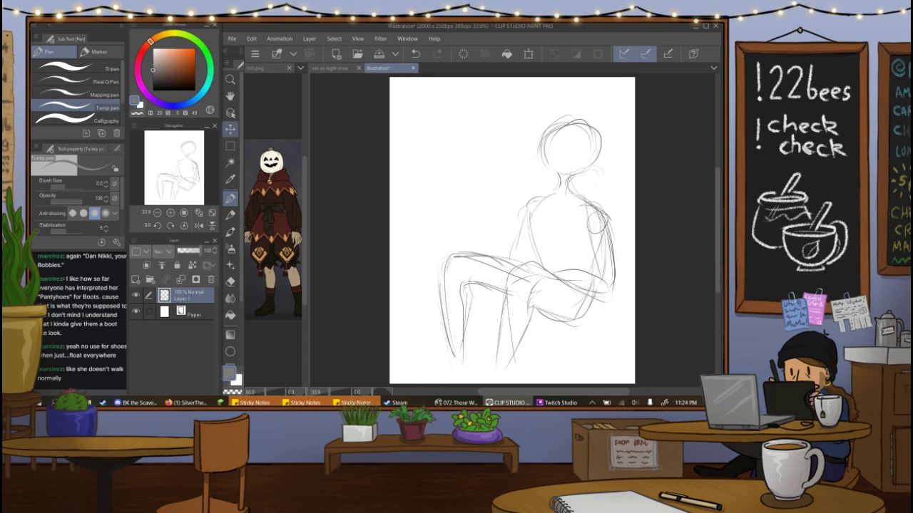
left_click(231, 129)
left_click_drag(588, 253, 582, 242)
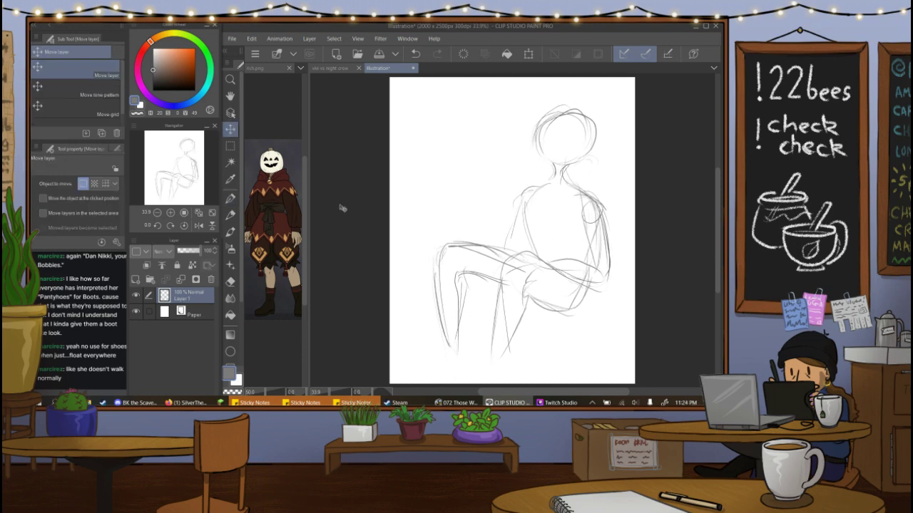
Sketch both feet under the lower legs with the Turnip pen, and round out the seated figure's hips and near thigh.
left_click(230, 214)
left_click(231, 198)
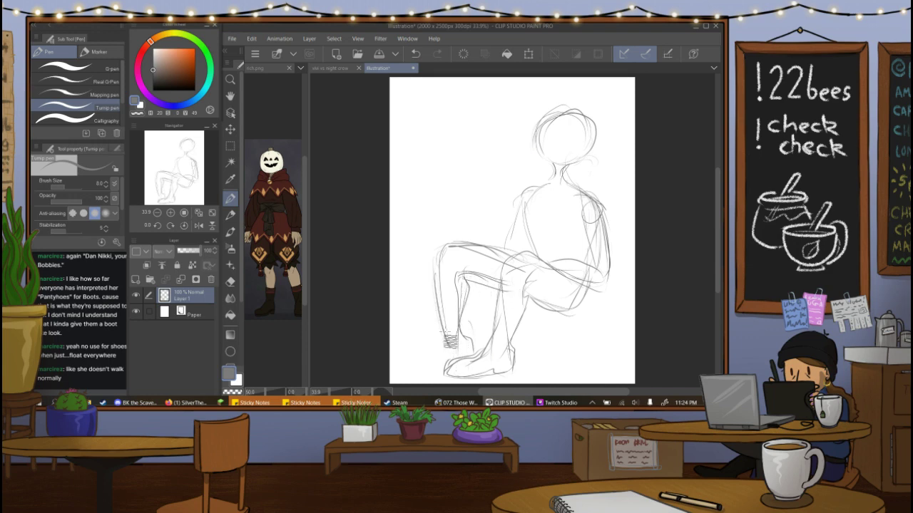
mouse_move(444, 347)
left_mouse_down()
mouse_move(403, 363)
mouse_move(455, 356)
left_mouse_up()
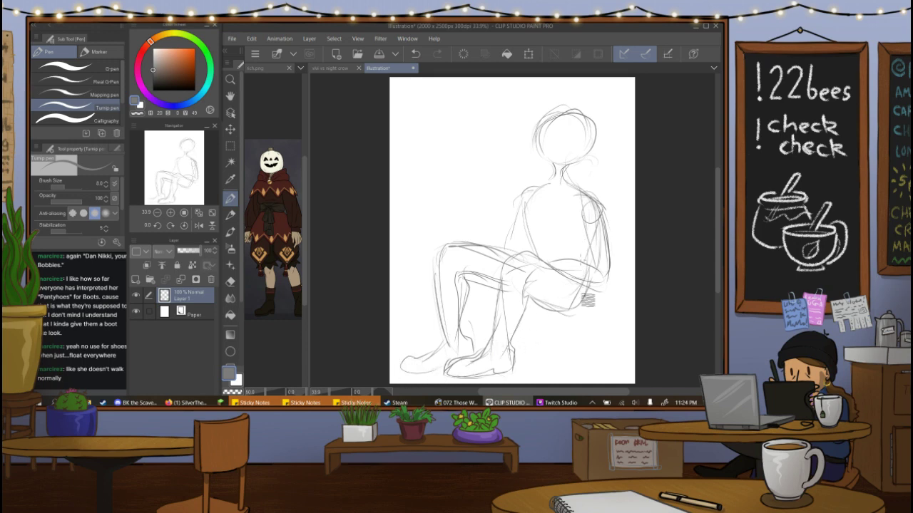
mouse_move(528, 299)
left_mouse_down()
mouse_move(582, 325)
mouse_move(535, 310)
mouse_move(578, 322)
mouse_move(599, 287)
left_mouse_up()
mouse_move(599, 286)
left_mouse_down()
mouse_move(568, 320)
mouse_move(524, 303)
left_mouse_up()
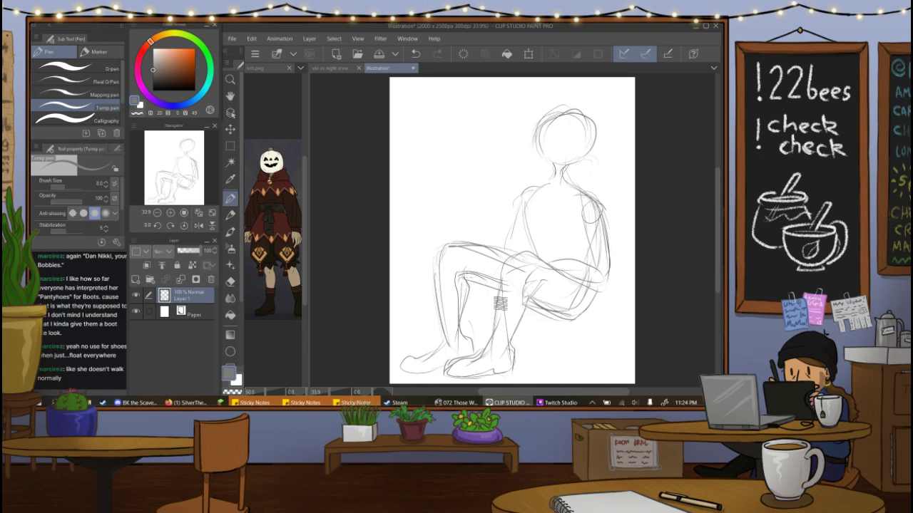
mouse_move(464, 277)
left_mouse_down()
mouse_move(518, 315)
mouse_move(565, 326)
mouse_move(599, 293)
mouse_move(525, 312)
mouse_move(563, 321)
mouse_move(585, 306)
left_mouse_up()
Erase the overlapping construction lines on the thighs and hips, and try sketching a hand resting on the lap.
key("e")
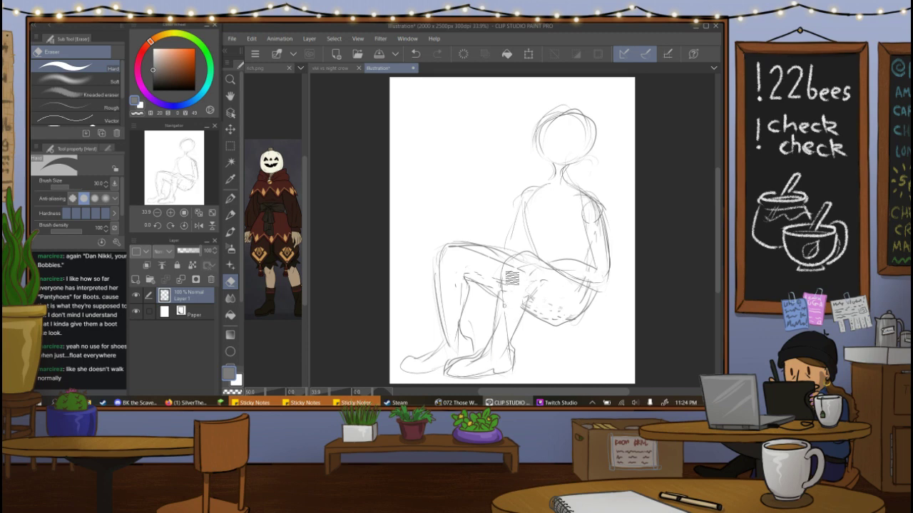
key("i")
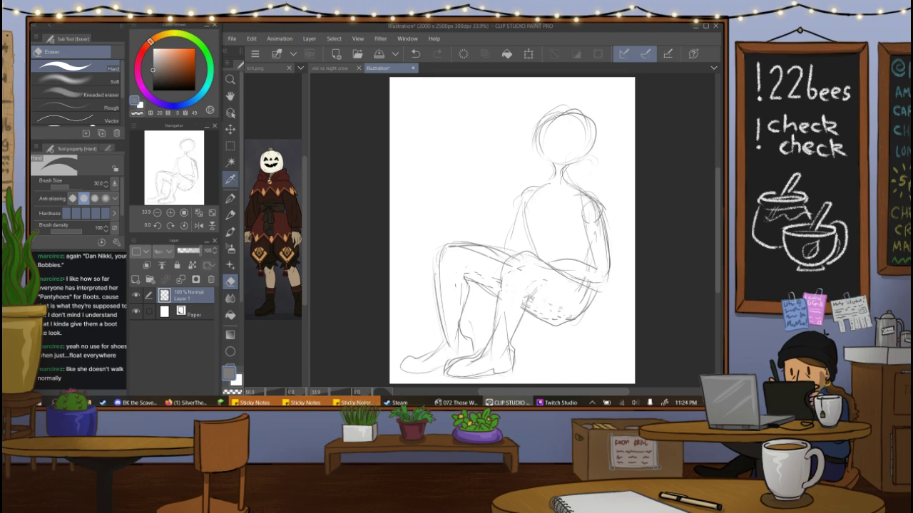
key("p")
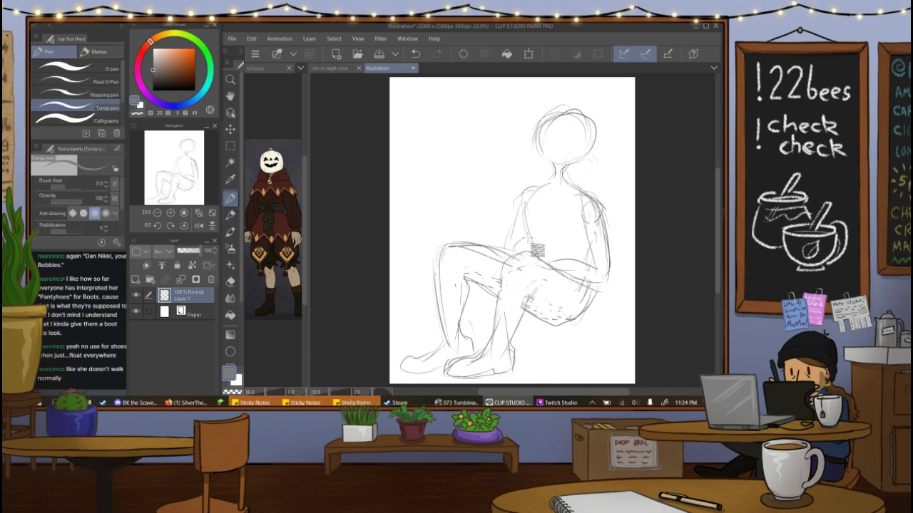
key("ctrl+z")
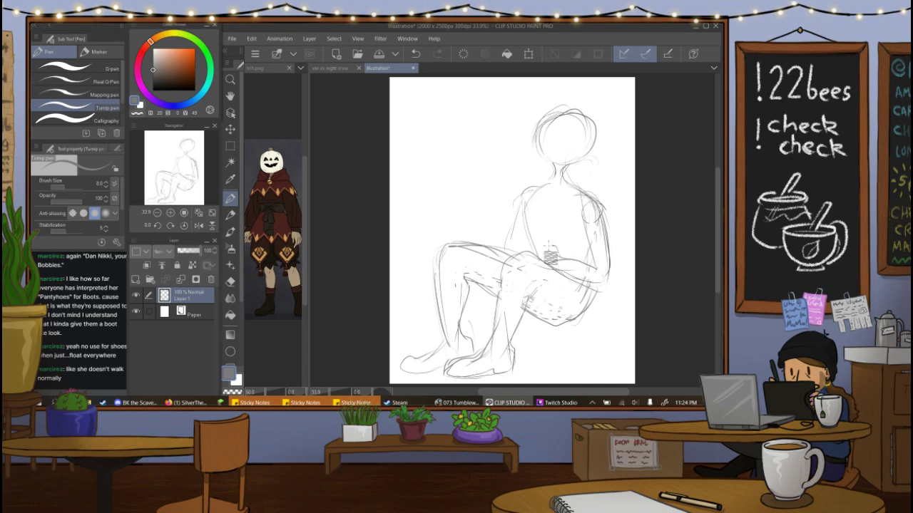
left_click_drag(545, 246, 555, 253)
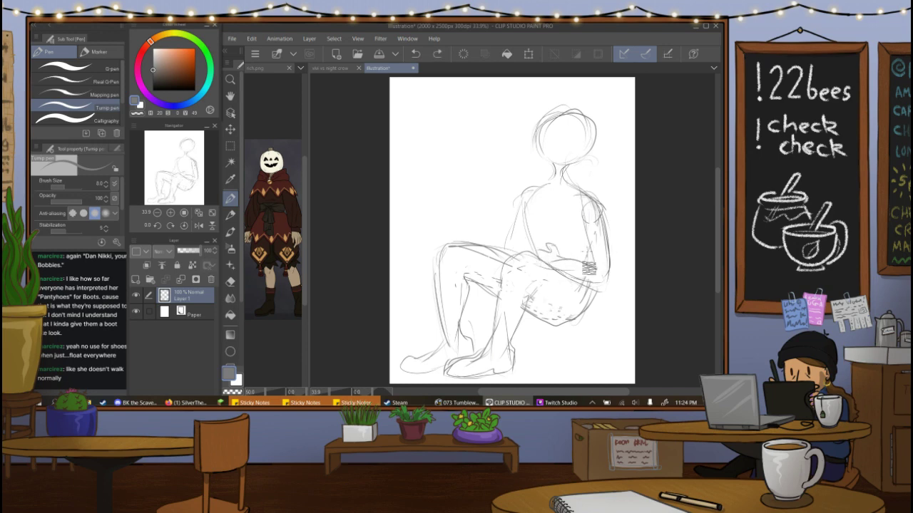
Erase the near forearm and elbow with the Hard eraser, clearing the stray lines around the hip.
left_click(230, 282)
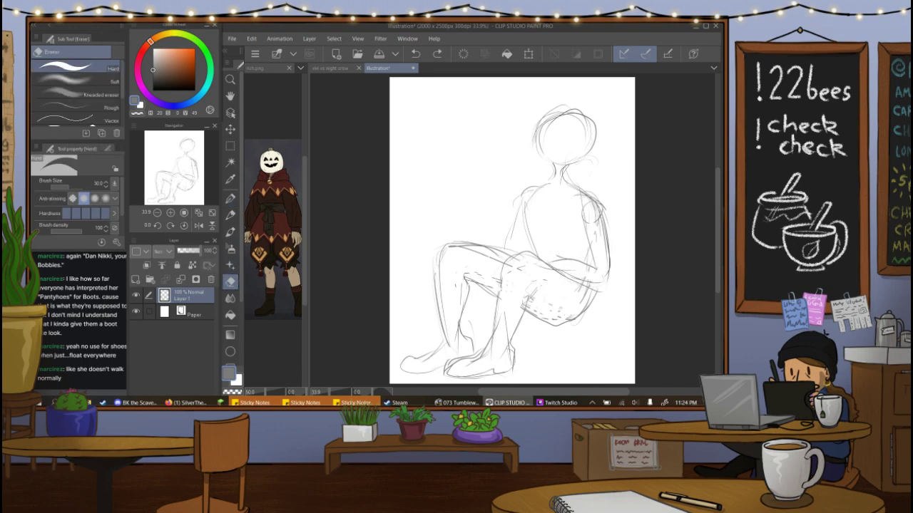
mouse_move(578, 269)
left_mouse_down()
mouse_move(587, 273)
mouse_move(610, 232)
left_mouse_up()
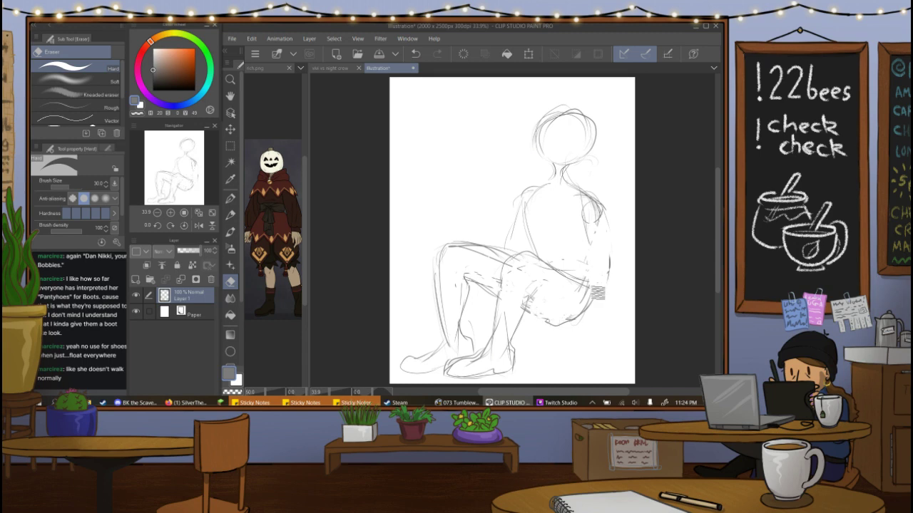
left_click_drag(598, 293, 608, 293)
mouse_move(577, 263)
left_mouse_down()
mouse_move(600, 329)
mouse_move(551, 298)
left_mouse_up()
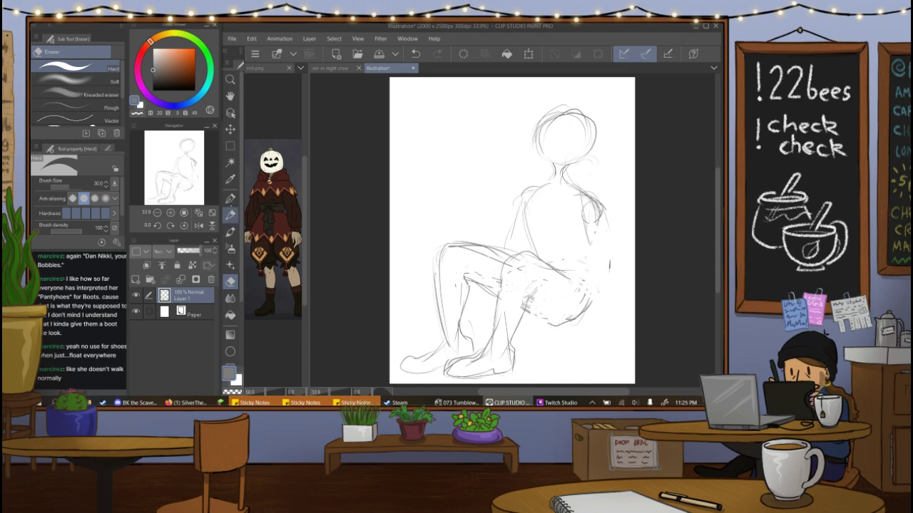
left_click(230, 199)
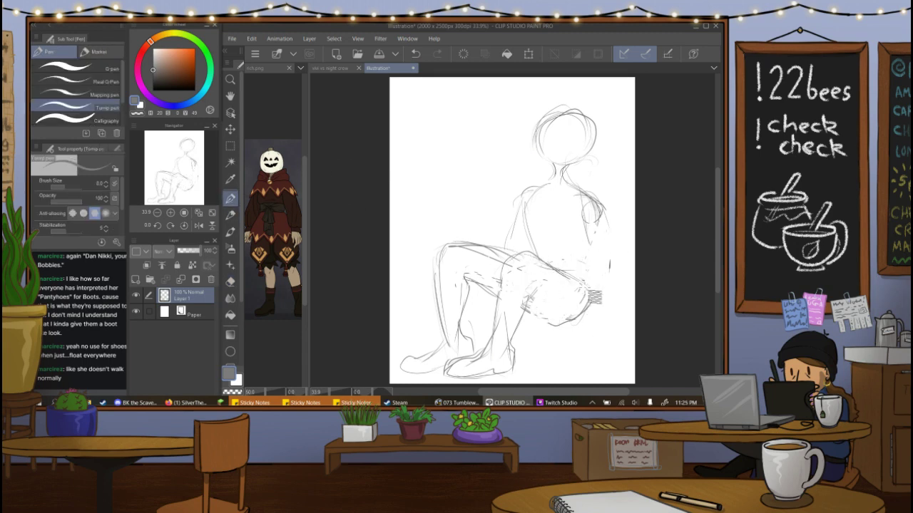
Lasso the head and torso and shift them up and right, then deselect and move the whole sketch slightly up and left.
key("m")
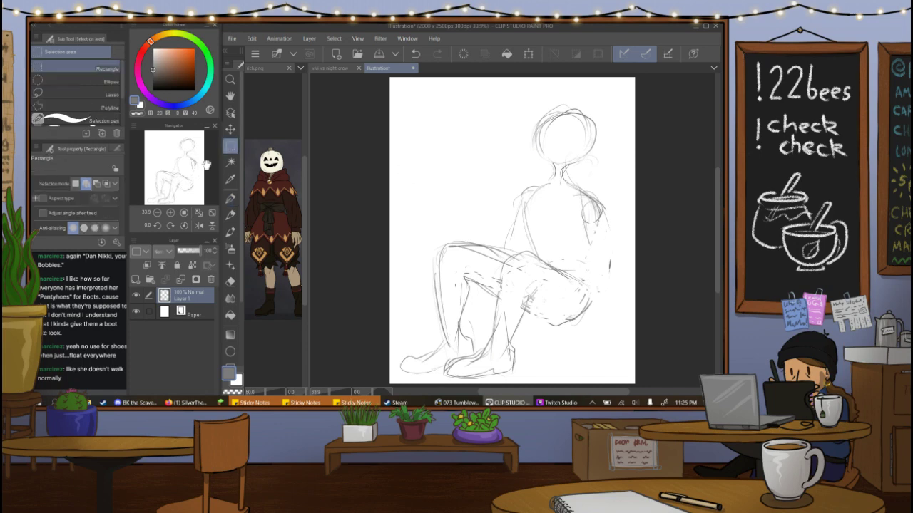
left_click(107, 94)
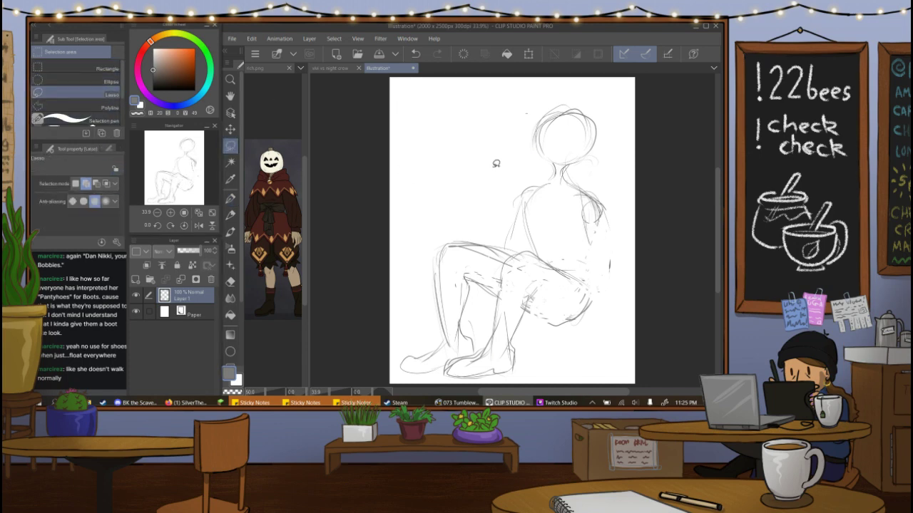
mouse_move(607, 269)
left_mouse_down()
mouse_move(520, 95)
mouse_move(609, 275)
mouse_move(595, 243)
mouse_move(622, 247)
left_mouse_up()
left_click(603, 293)
left_click(558, 283)
left_click(334, 39)
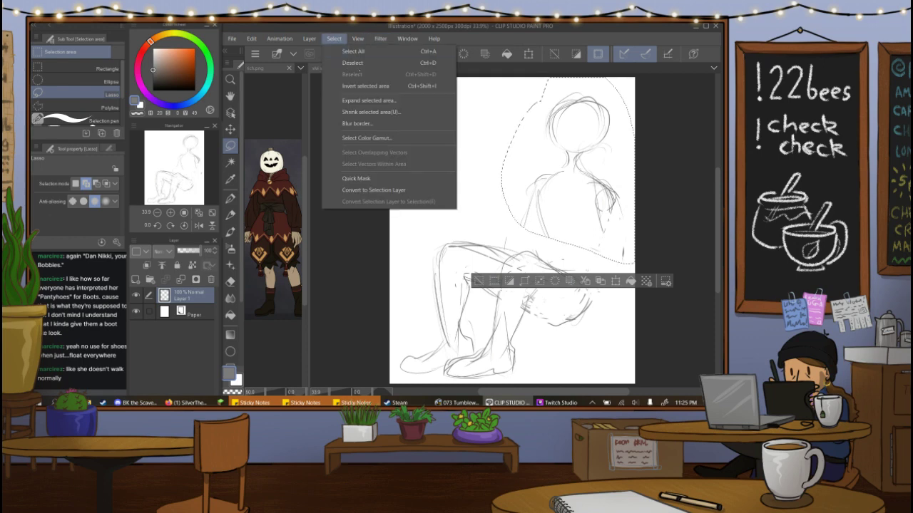
left_click(353, 63)
key("k")
left_click_drag(634, 226, 610, 216)
Firm up the near knee and thigh lines with the Turnip pen, and redraw the near arm with its forearm across the lap.
key("p")
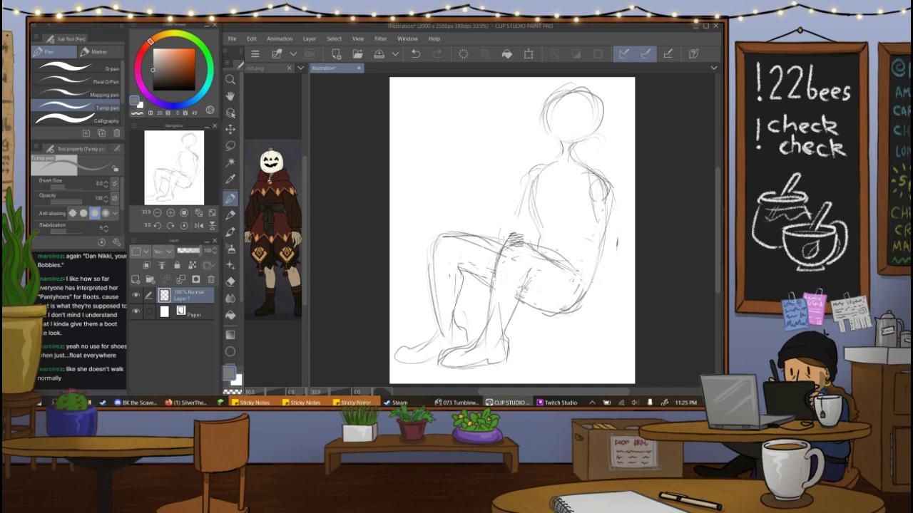
mouse_move(509, 234)
left_mouse_down()
mouse_move(580, 282)
mouse_move(528, 280)
left_mouse_up()
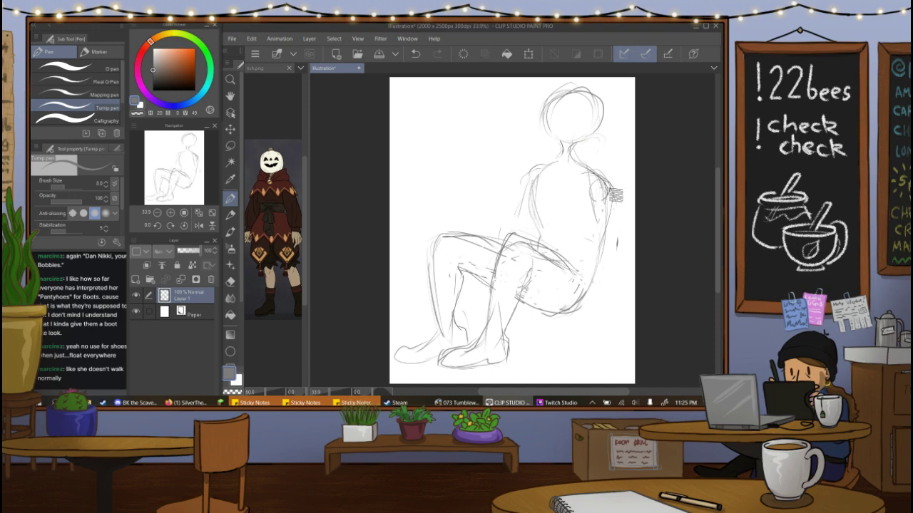
left_click_drag(615, 197, 621, 247)
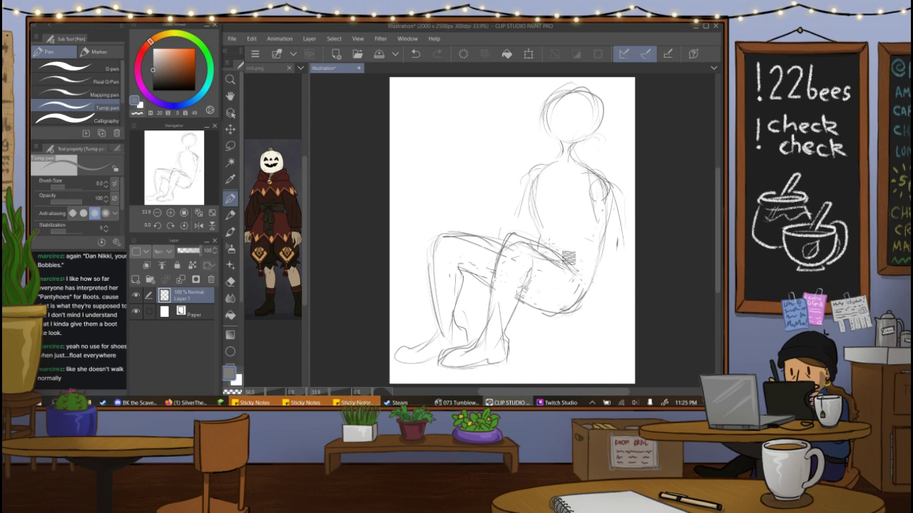
left_click_drag(557, 247, 615, 266)
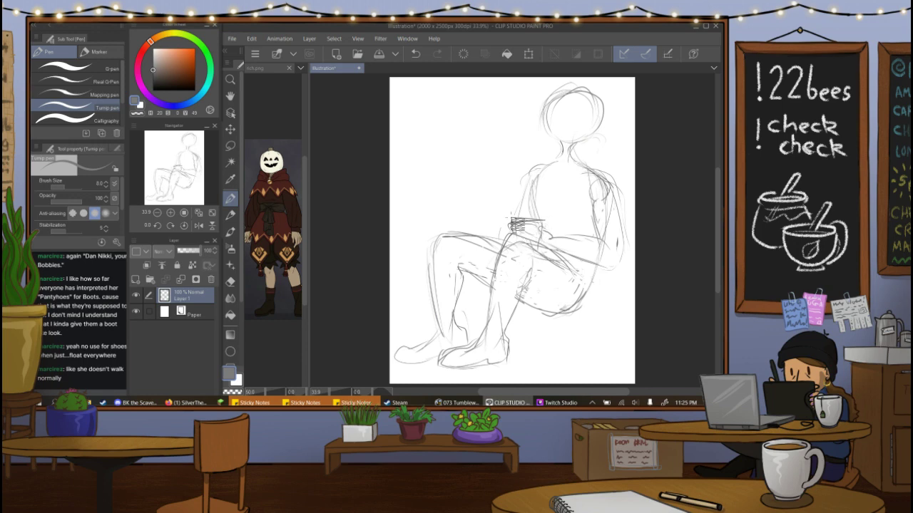
Rough in the hands on the lap, the hooded cape and sleeves, the pumpkin stem and the baggy shorts.
left_click_drag(511, 219, 536, 222)
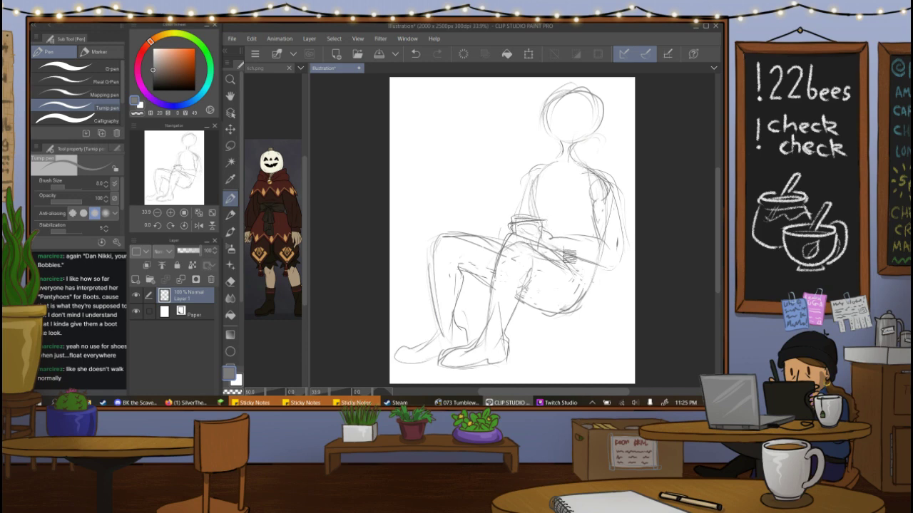
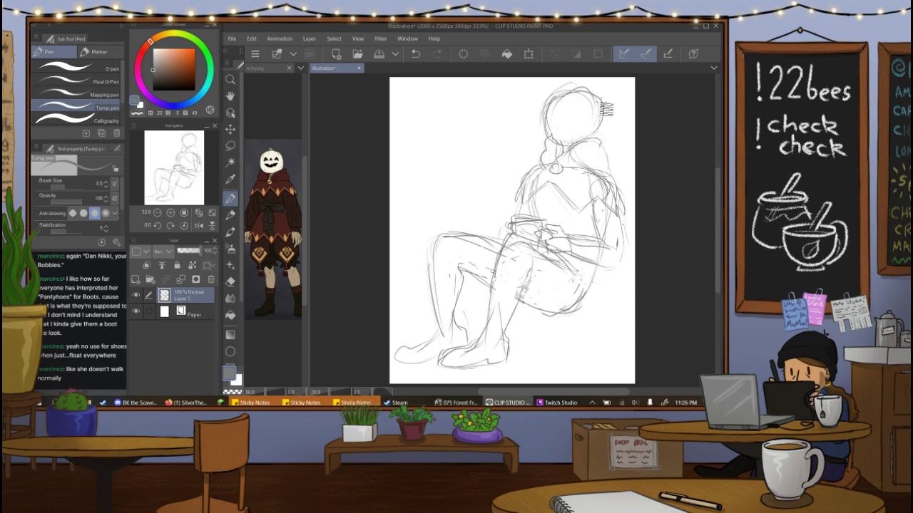
mouse_move(586, 91)
left_mouse_down()
mouse_move(590, 82)
mouse_move(594, 94)
left_mouse_up()
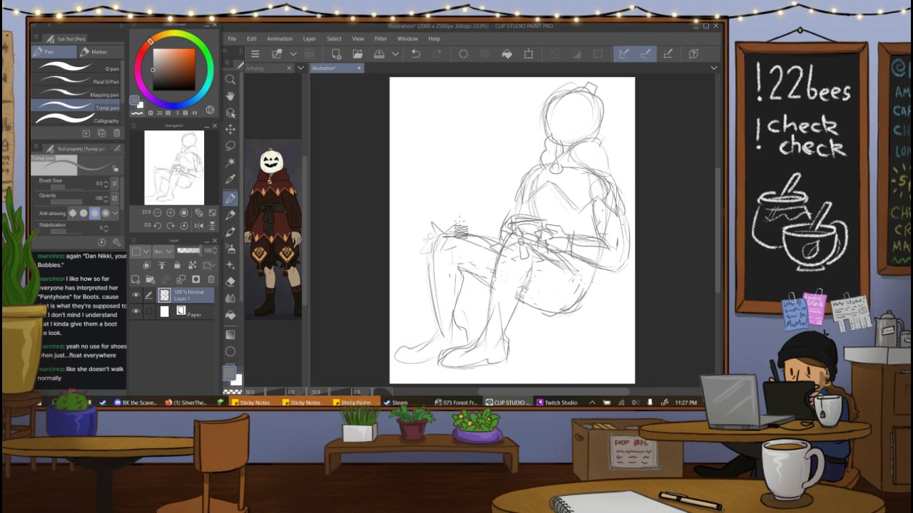
left_click_drag(462, 223, 499, 235)
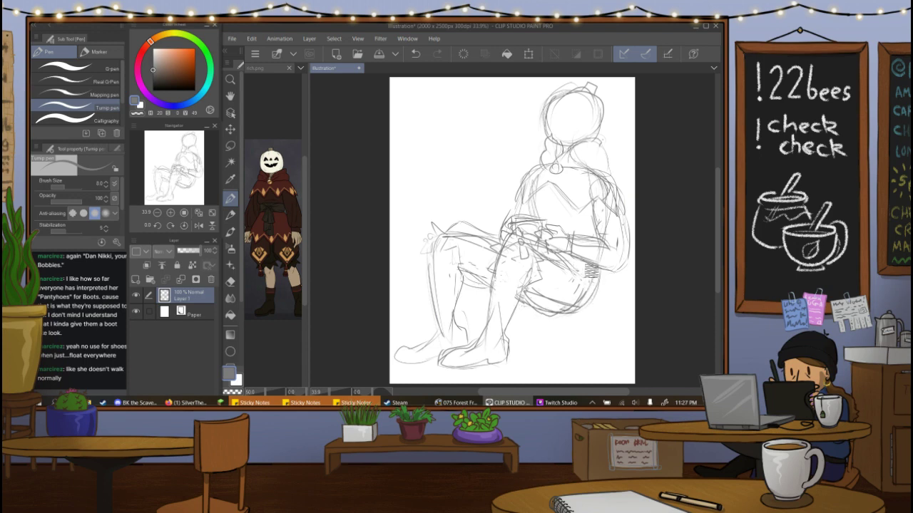
Rotate the whole sketch slightly clockwise so the figure leans back, and shift it to fit the page.
key("ctrl+t")
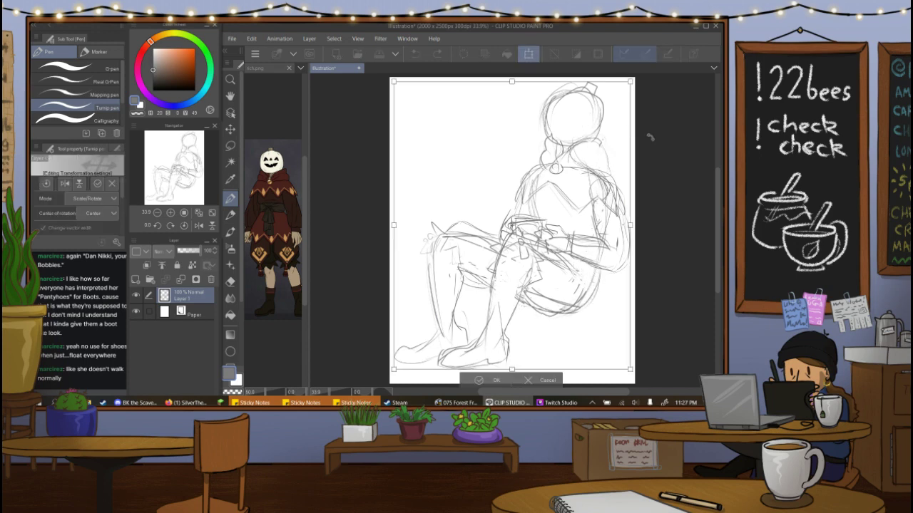
left_click_drag(628, 83, 638, 166)
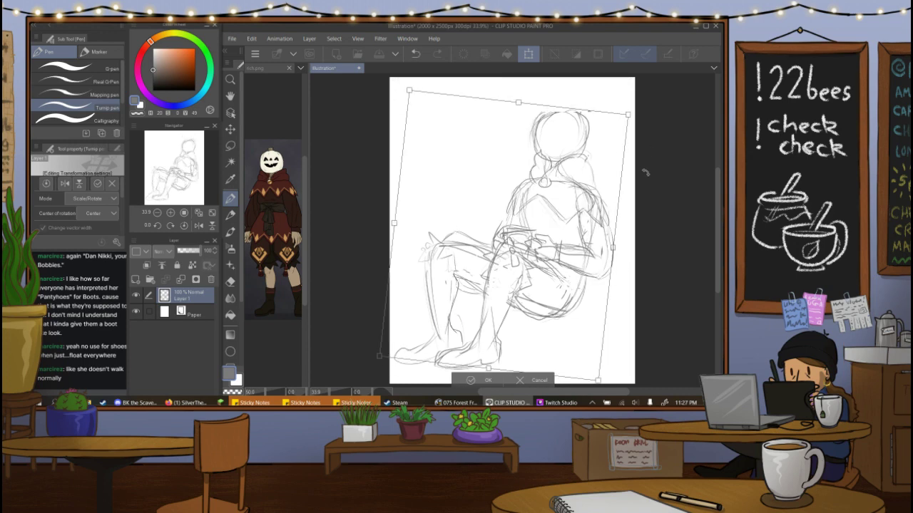
left_click_drag(596, 262, 611, 260)
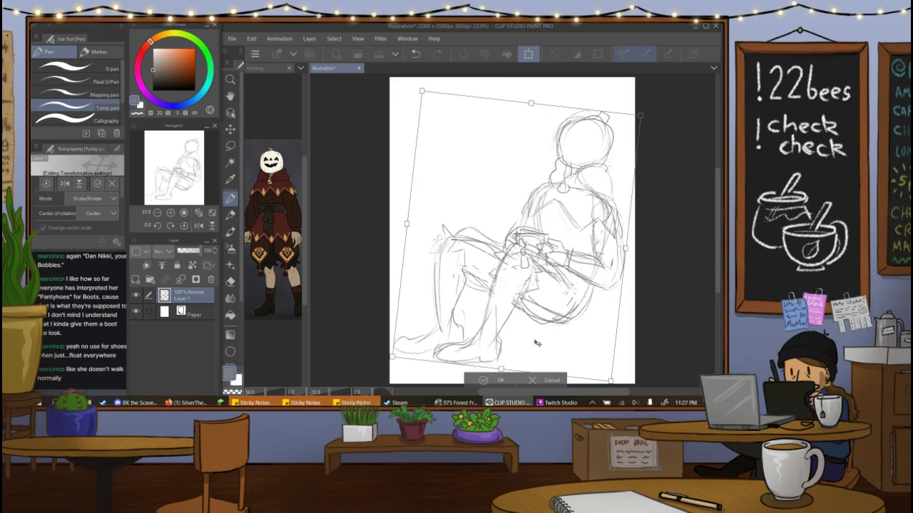
key("Return")
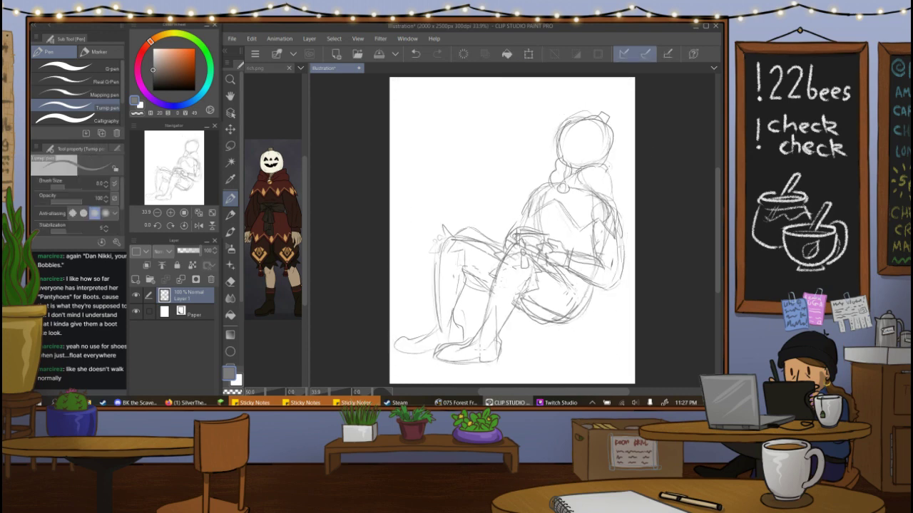
Erase the near boot's sole lines and redraw both lower legs and feet with the Turnip pen.
key("p")
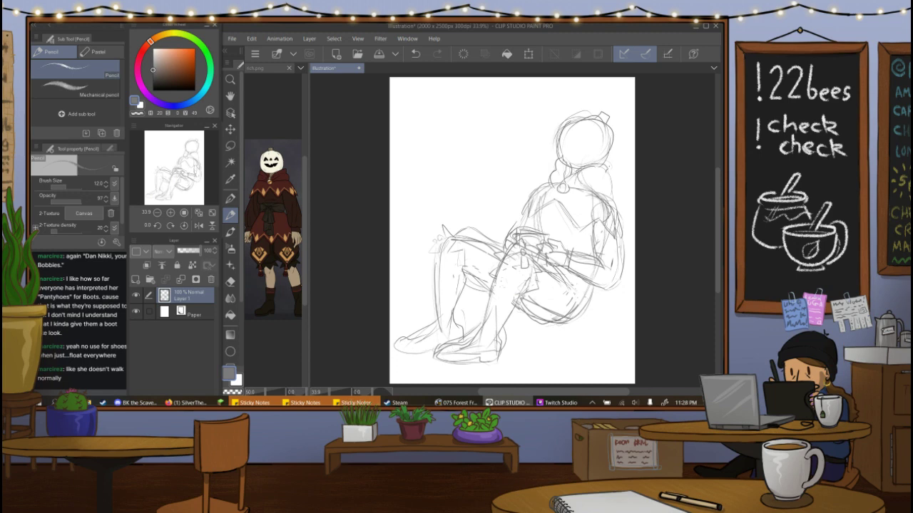
key("e")
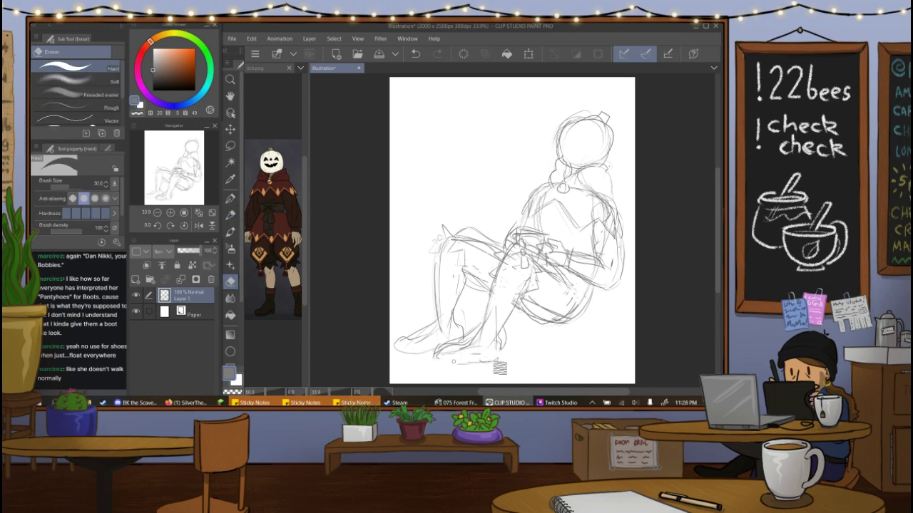
key("p")
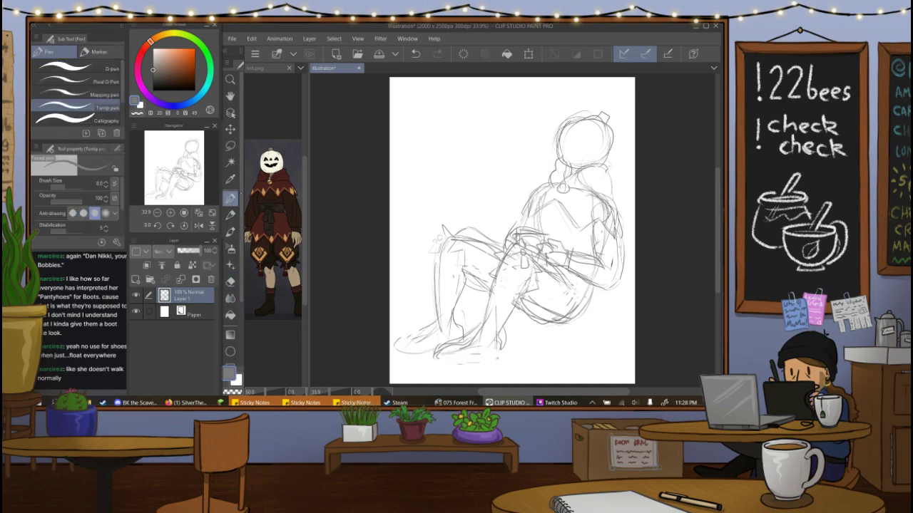
mouse_move(443, 251)
left_mouse_down()
mouse_move(437, 329)
mouse_move(401, 350)
mouse_move(423, 343)
mouse_move(428, 352)
mouse_move(413, 344)
mouse_move(402, 358)
mouse_move(481, 357)
mouse_move(470, 347)
mouse_move(449, 362)
mouse_move(482, 368)
mouse_move(507, 359)
left_mouse_up()
key("ctrl+z")
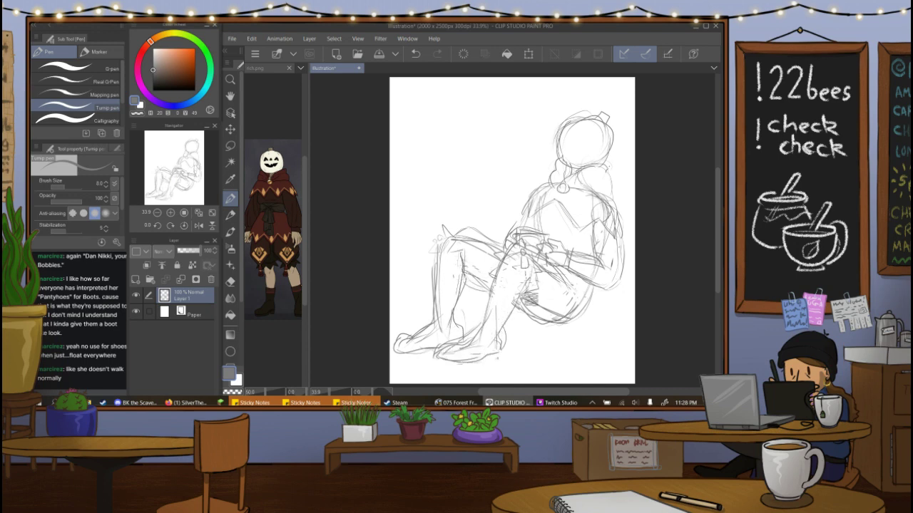
Redefine the back of the near calf and add the boot-top lines across both shins.
left_click_drag(527, 294, 503, 341)
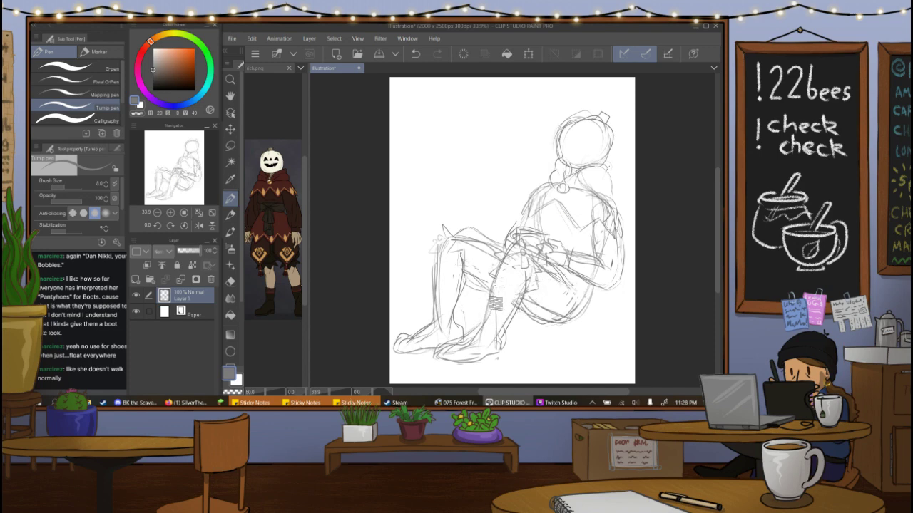
left_click_drag(490, 298, 520, 303)
left_click_drag(435, 285, 460, 287)
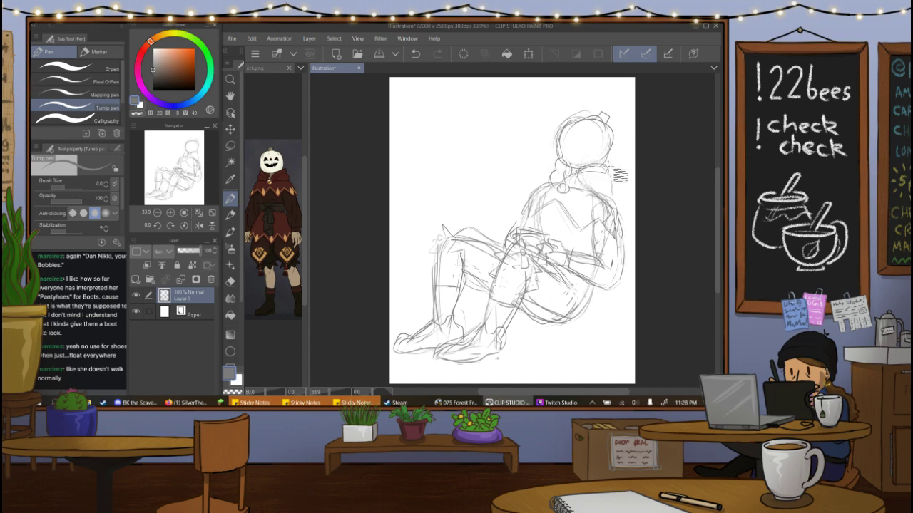
Sketch the hood behind the head, the zigzag cape trim, the waist sash and the diamond pattern on the shorts.
left_click_drag(616, 131, 608, 167)
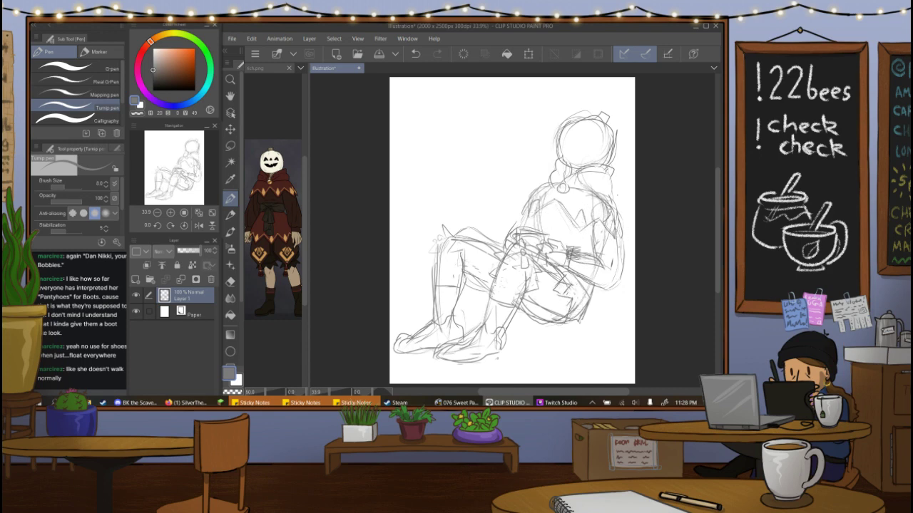
left_click_drag(570, 249, 601, 254)
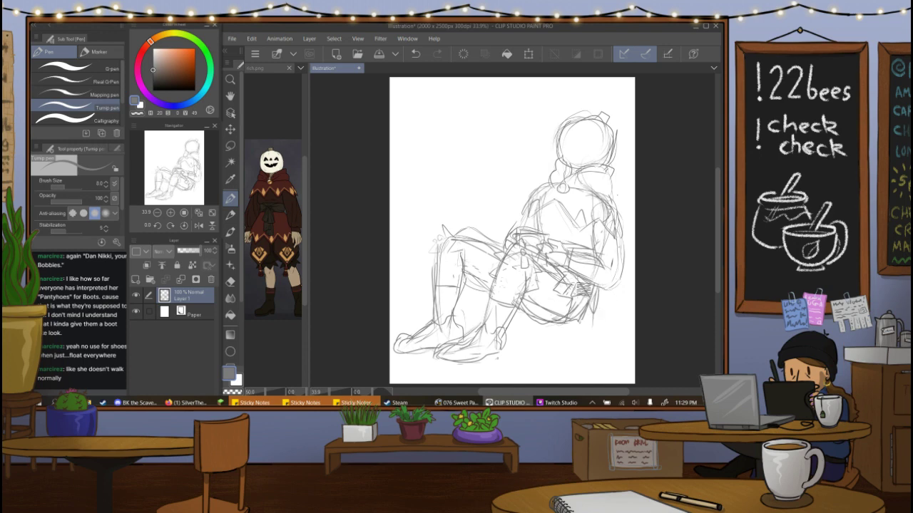
Erase stray lines around the back of the shorts and sketch the jack-o'-lantern eyes and toothy grin on the pumpkin head.
key("e")
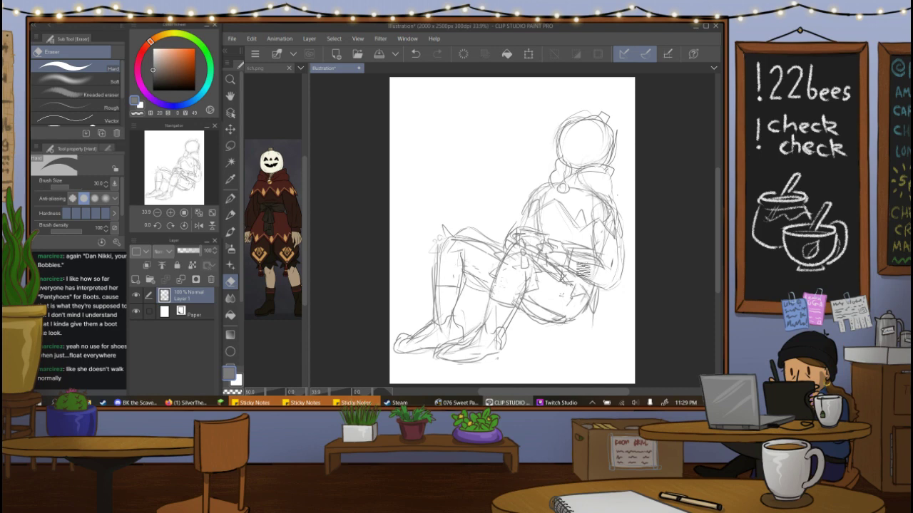
key("p")
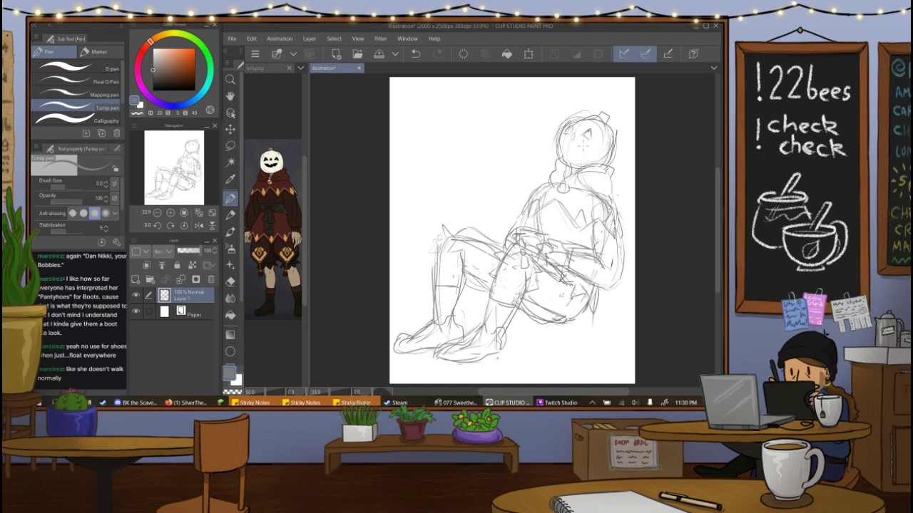
left_click_drag(585, 131, 590, 135)
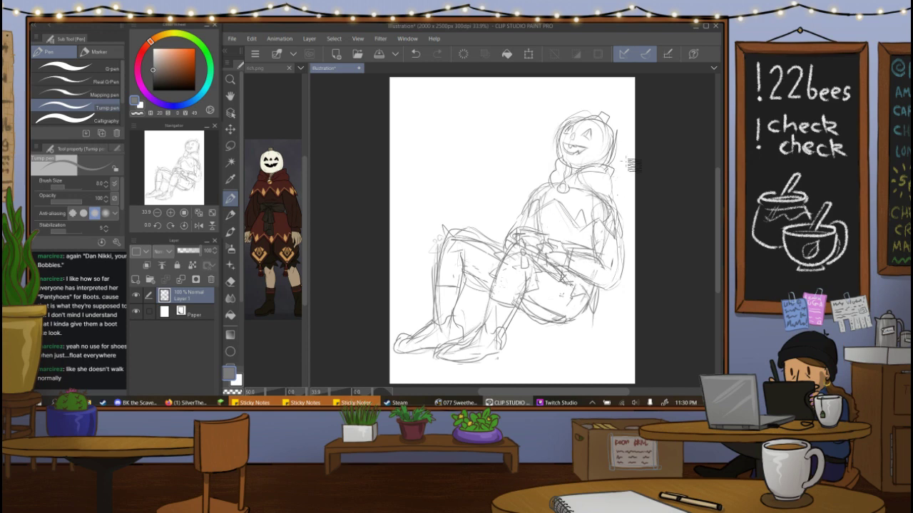
Redraw the far leg's knee and shin with the Turnip pen, erasing the old outer shin lines and undoing the last stroke.
mouse_move(457, 240)
left_mouse_down()
mouse_move(434, 311)
mouse_move(441, 289)
left_mouse_up()
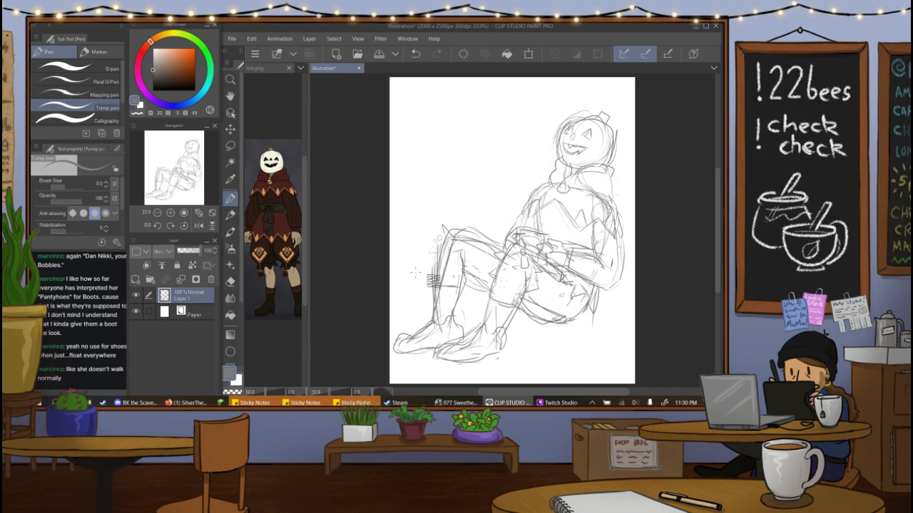
left_click_drag(471, 261, 455, 314)
key("e")
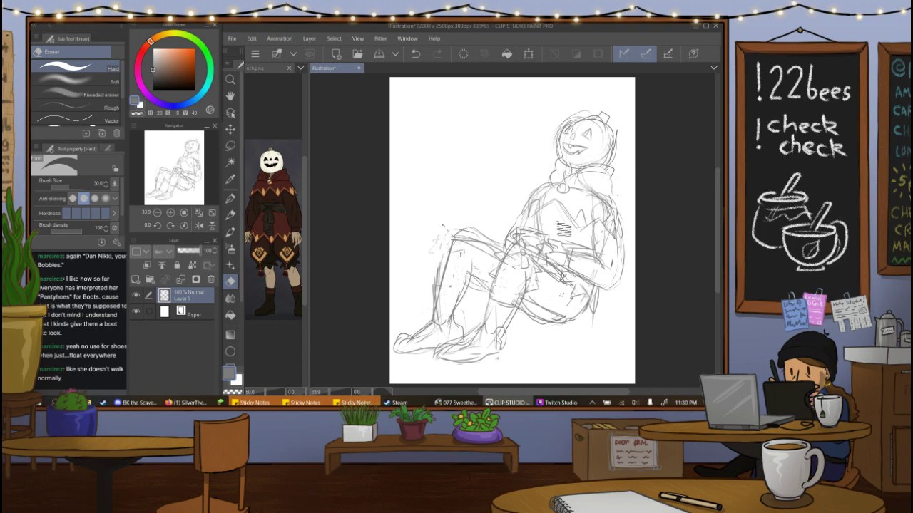
key("p")
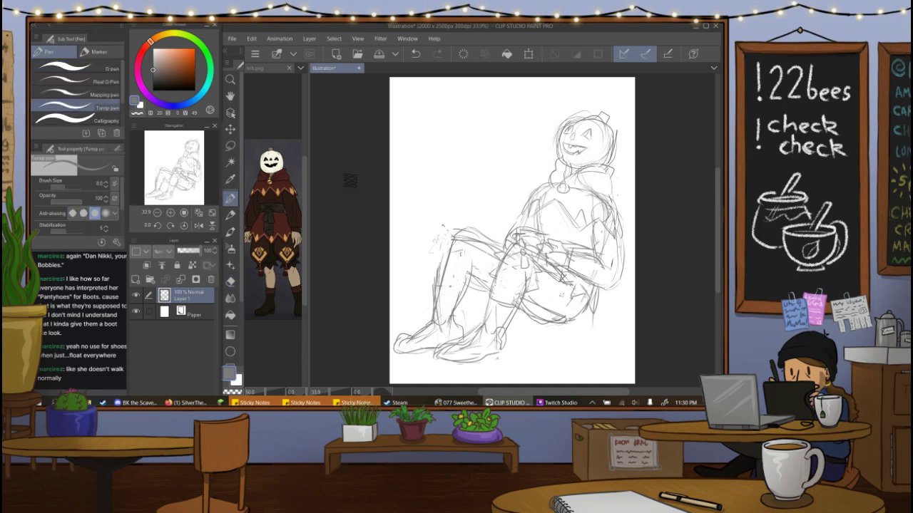
left_click_drag(459, 230, 442, 302)
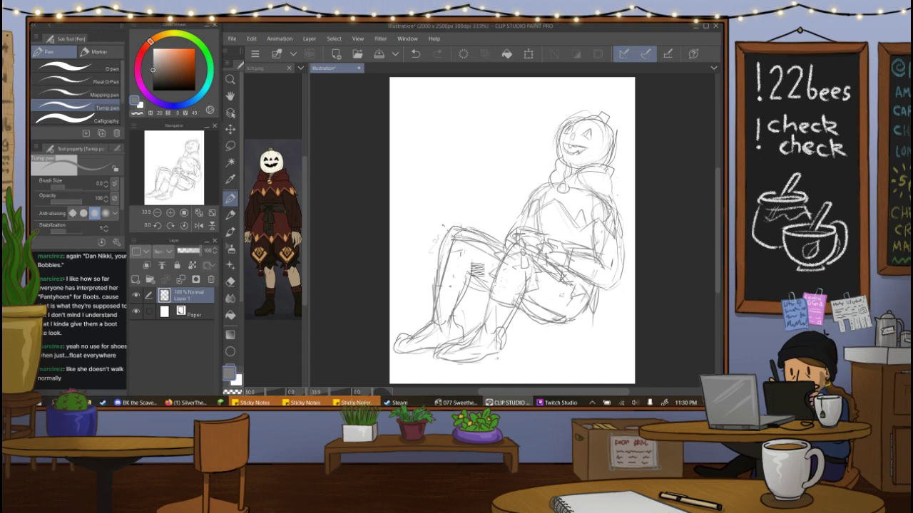
left_click_drag(469, 251, 472, 278)
key("ctrl+z")
Scale the whole sketch down slightly and reposition it lower on the page, leaving more room above the head.
key("k")
mouse_move(589, 273)
left_mouse_down()
mouse_move(585, 293)
mouse_move(586, 278)
left_mouse_up()
left_click(528, 54)
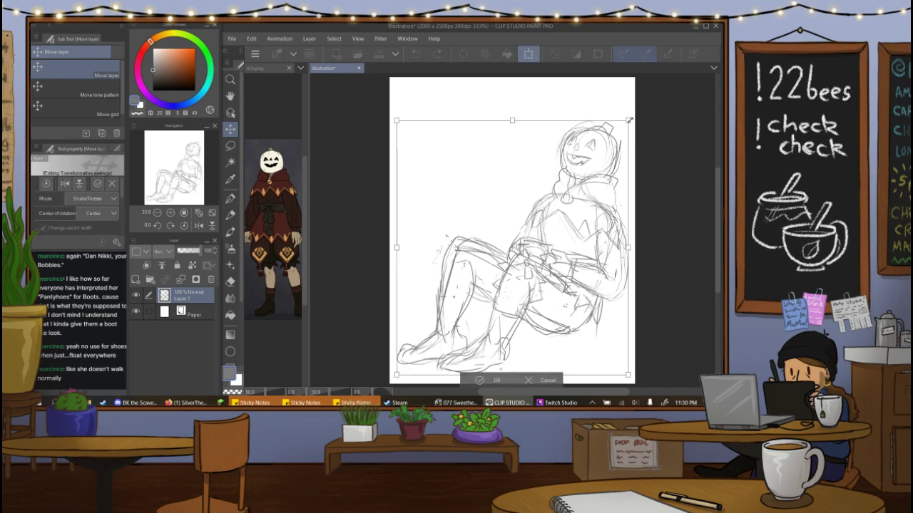
left_click_drag(630, 120, 606, 145)
left_click_drag(599, 247, 612, 237)
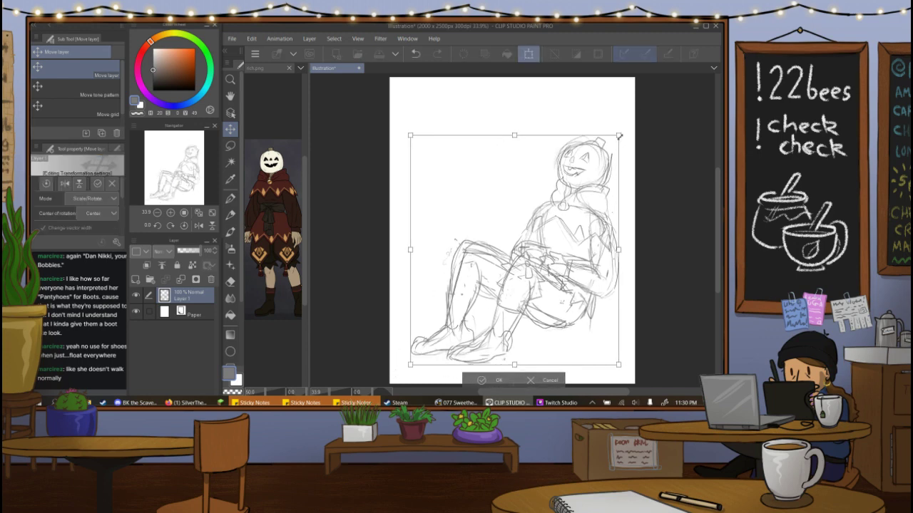
left_click_drag(621, 135, 617, 141)
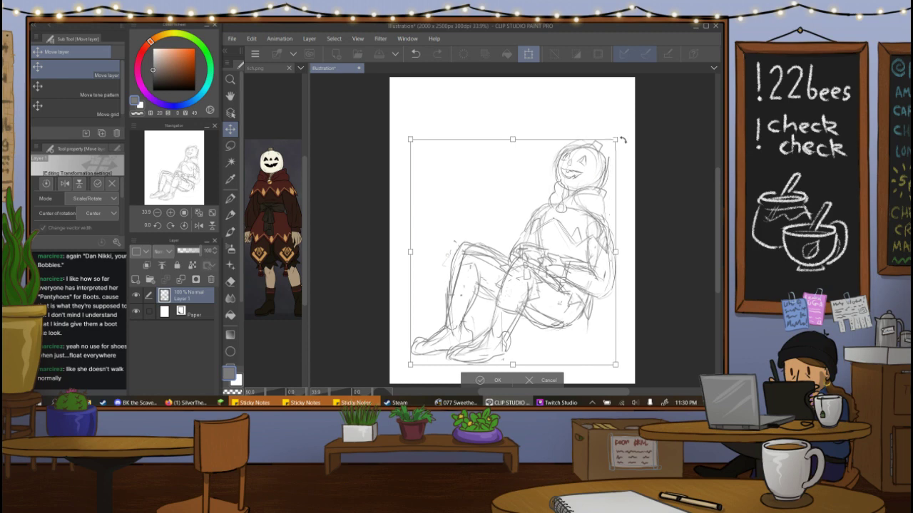
left_click_drag(604, 224, 604, 231)
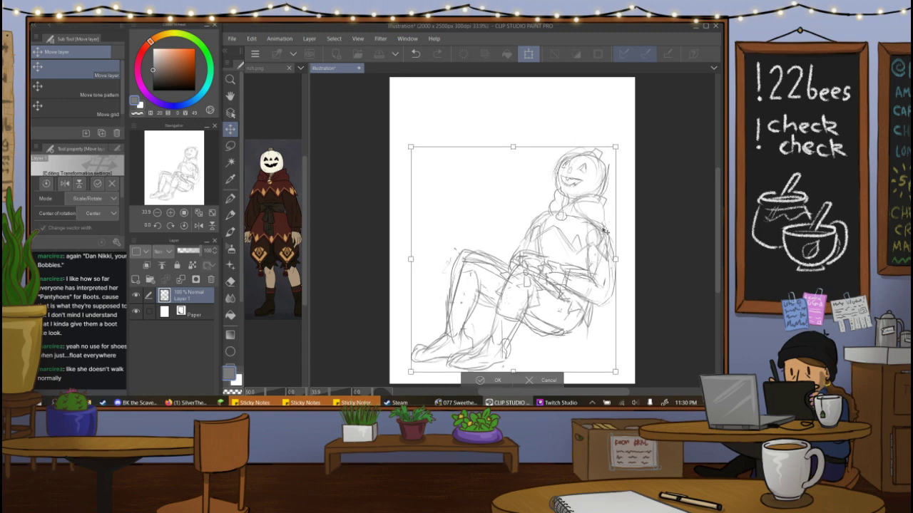
key("Return")
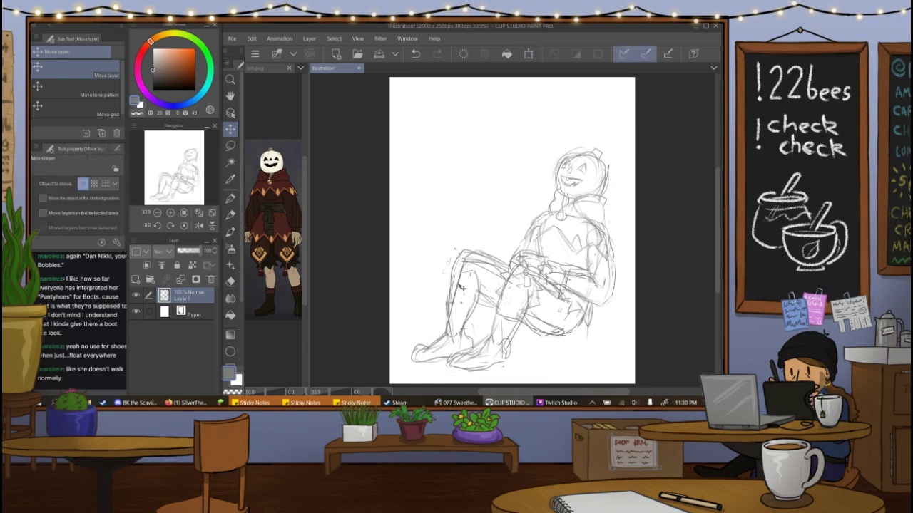
Sketch the pointed shorts trim around the far knee and add boot-top lines across the shins with the Turnip pen.
key("p")
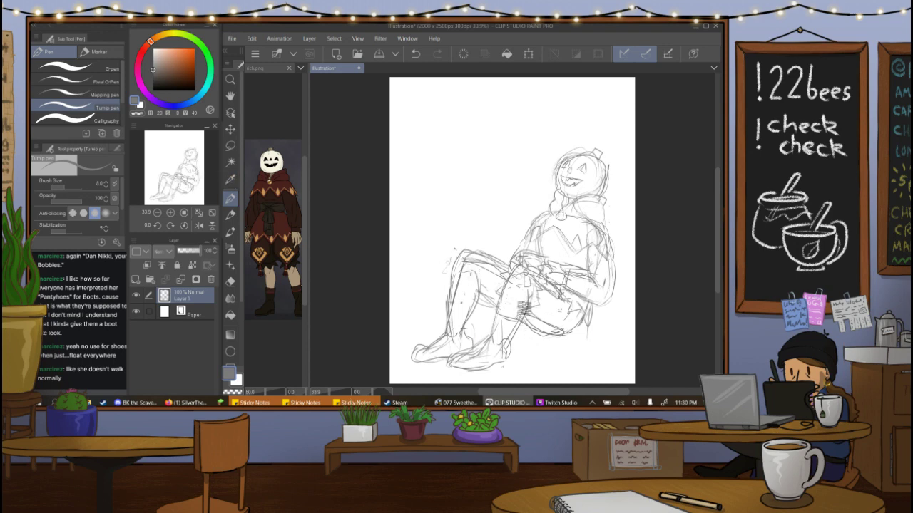
mouse_move(463, 246)
left_mouse_down()
mouse_move(487, 258)
mouse_move(479, 277)
mouse_move(490, 306)
left_mouse_up()
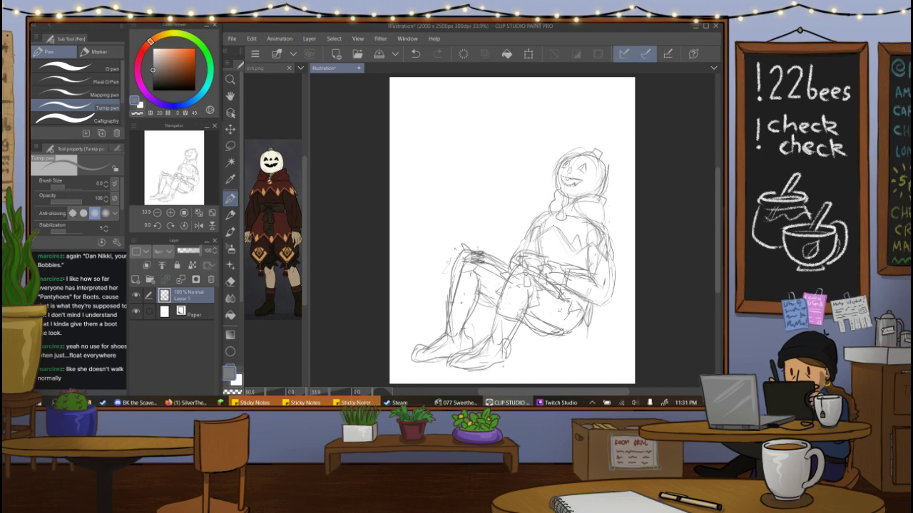
mouse_move(462, 253)
left_mouse_down()
mouse_move(537, 282)
mouse_move(528, 298)
mouse_move(459, 264)
left_mouse_up()
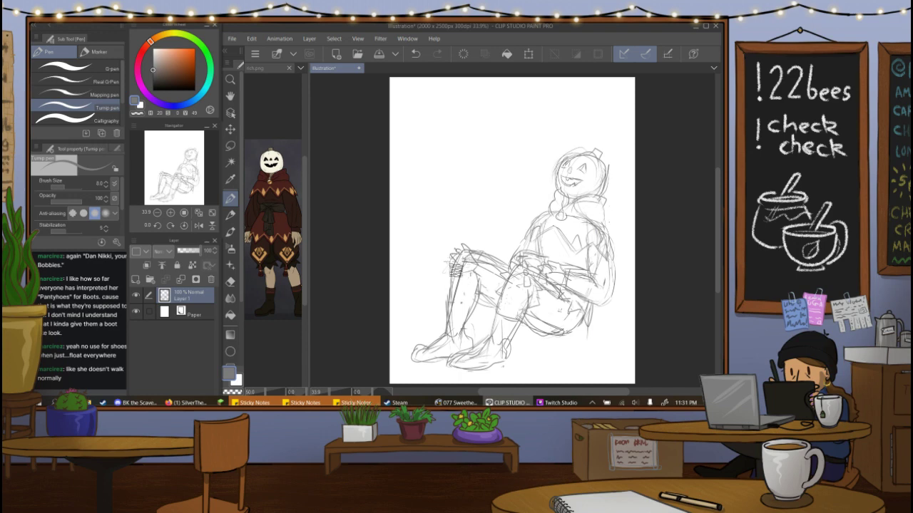
mouse_move(452, 302)
left_mouse_down()
mouse_move(485, 313)
mouse_move(455, 312)
mouse_move(473, 326)
mouse_move(497, 324)
mouse_move(510, 346)
mouse_move(510, 321)
left_mouse_up()
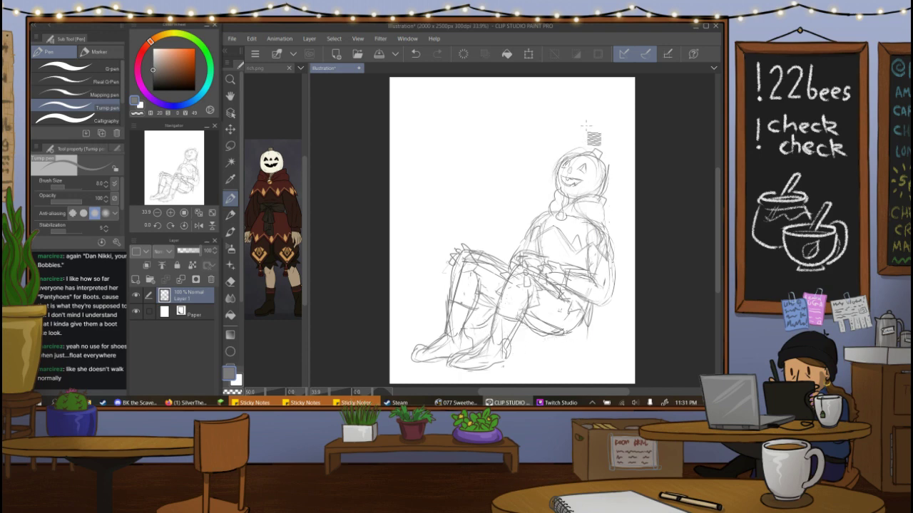
Sketch a tall tree trunk with bark lines behind the figure and grass tufts on the ground on both sides.
left_click_drag(592, 150, 589, 98)
left_click_drag(591, 142, 585, 89)
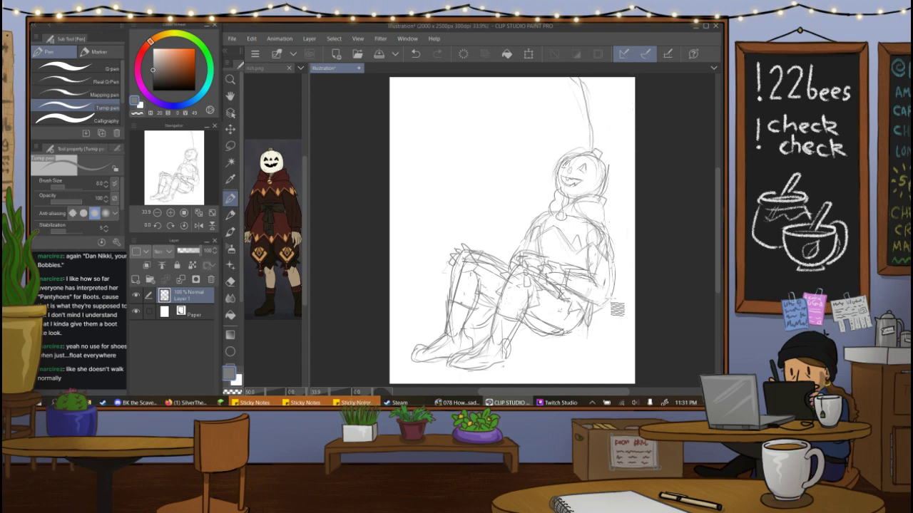
left_click_drag(589, 328, 621, 312)
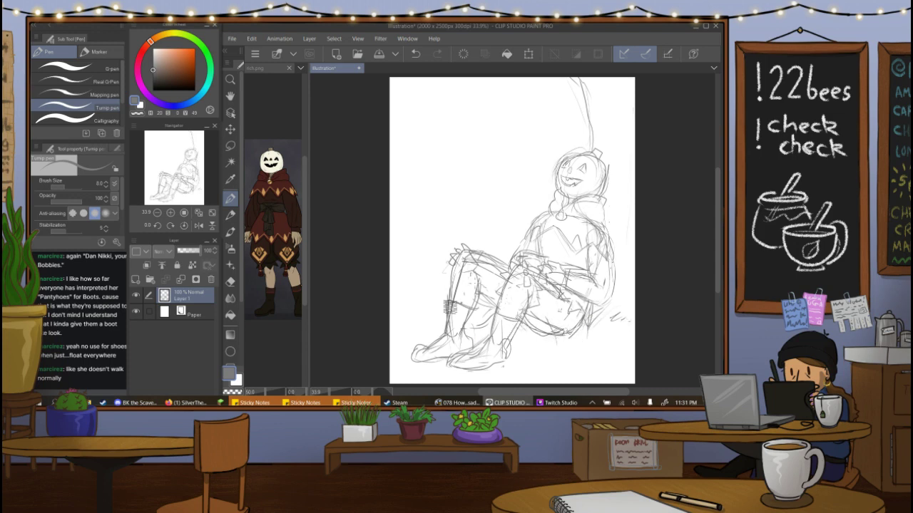
mouse_move(443, 306)
left_mouse_down()
mouse_move(452, 334)
mouse_move(430, 310)
mouse_move(445, 334)
mouse_move(416, 310)
mouse_move(430, 325)
left_mouse_up()
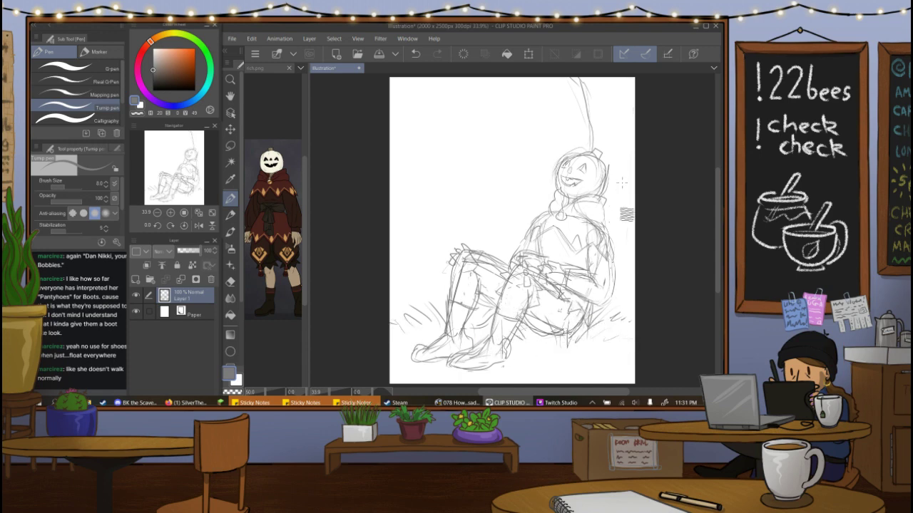
left_click_drag(622, 317, 623, 121)
mouse_move(606, 85)
left_mouse_down()
mouse_move(618, 137)
mouse_move(618, 232)
mouse_move(627, 85)
left_mouse_up()
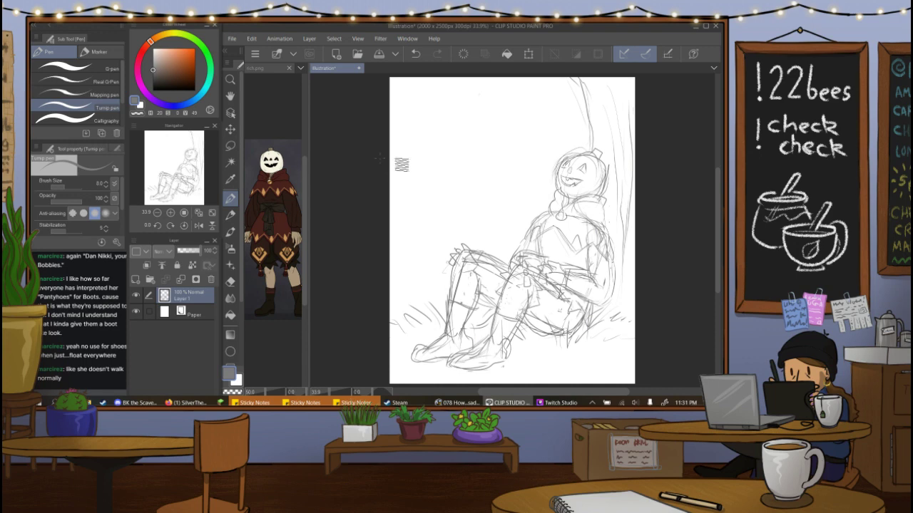
Sketch a row of arrow-shaped fence spikes across the background from the page edge to the pumpkin head.
mouse_move(405, 156)
left_mouse_down()
mouse_move(408, 133)
mouse_move(412, 158)
left_mouse_up()
left_click_drag(412, 156, 428, 130)
mouse_move(427, 130)
left_mouse_down()
mouse_move(422, 156)
mouse_move(437, 160)
mouse_move(443, 135)
left_mouse_up()
left_click_drag(443, 135, 440, 158)
mouse_move(448, 157)
left_mouse_down()
mouse_move(461, 133)
mouse_move(464, 158)
mouse_move(481, 133)
left_mouse_up()
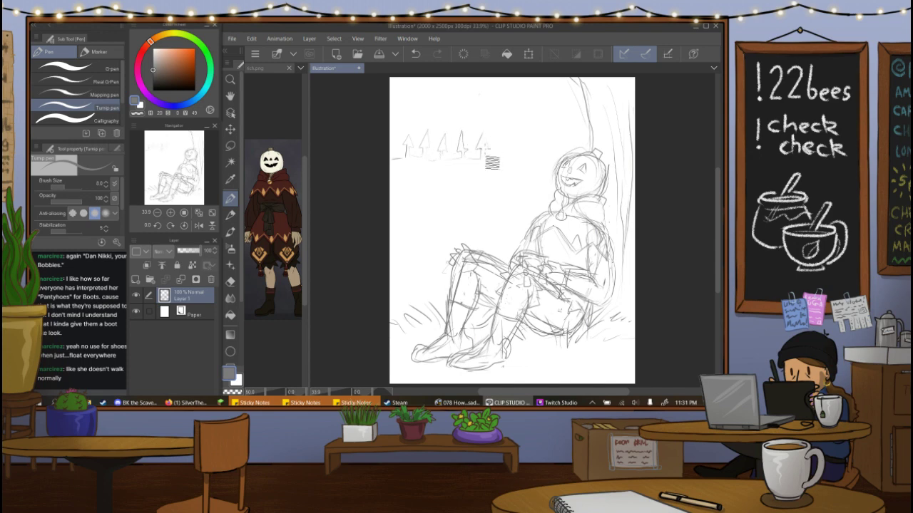
left_click_drag(392, 156, 393, 132)
mouse_move(497, 157)
left_mouse_down()
mouse_move(503, 160)
mouse_move(516, 156)
mouse_move(518, 133)
mouse_move(526, 164)
mouse_move(540, 148)
mouse_move(538, 165)
mouse_move(548, 162)
mouse_move(555, 137)
mouse_move(552, 162)
mouse_move(561, 135)
left_mouse_up()
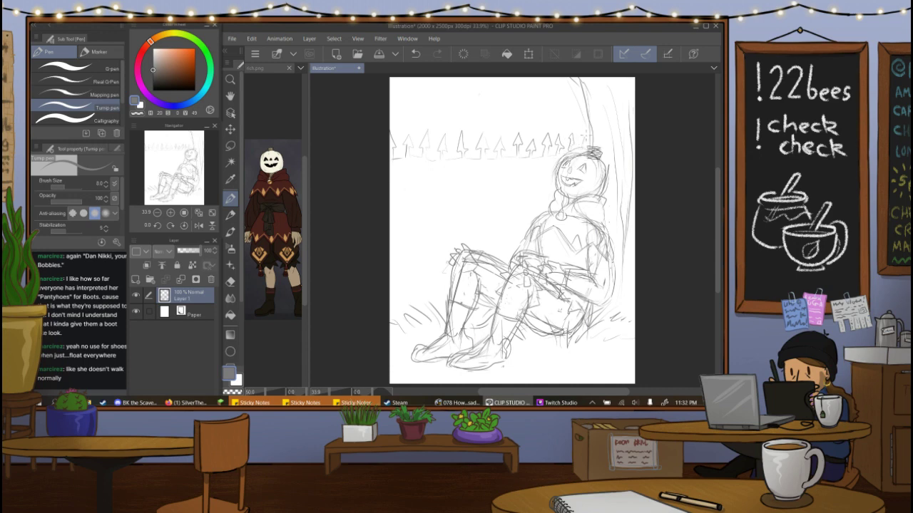
Outline the rectangular gaps between the fence bars below the row of spikes, continuing up to the figure.
mouse_move(486, 165)
left_mouse_down()
mouse_move(486, 197)
mouse_move(494, 170)
mouse_move(475, 171)
mouse_move(476, 199)
mouse_move(470, 164)
mouse_move(456, 166)
mouse_move(455, 201)
mouse_move(444, 180)
mouse_move(463, 169)
mouse_move(442, 168)
mouse_move(439, 202)
mouse_move(422, 166)
mouse_move(418, 199)
mouse_move(422, 168)
mouse_move(400, 181)
left_mouse_up()
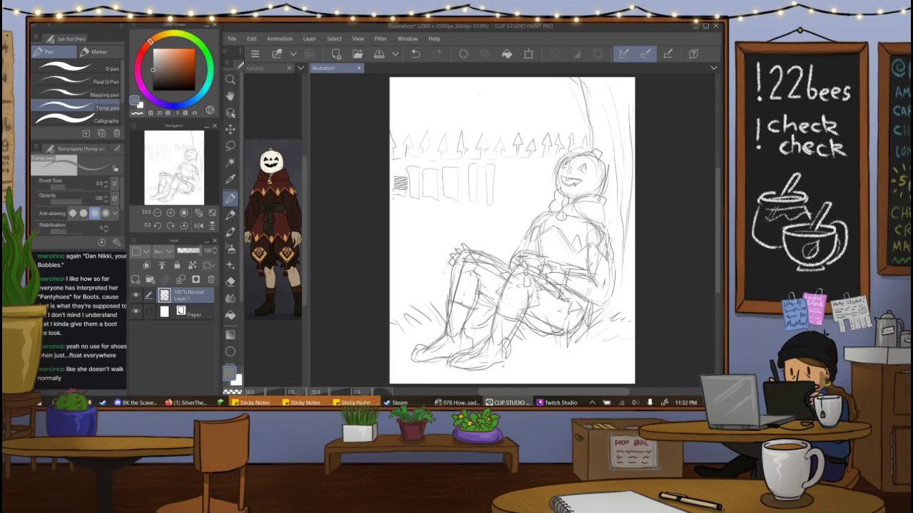
mouse_move(502, 166)
left_mouse_down()
mouse_move(504, 197)
mouse_move(521, 167)
mouse_move(528, 194)
mouse_move(530, 164)
left_mouse_up()
left_click_drag(534, 165, 533, 194)
left_click_drag(533, 194, 542, 165)
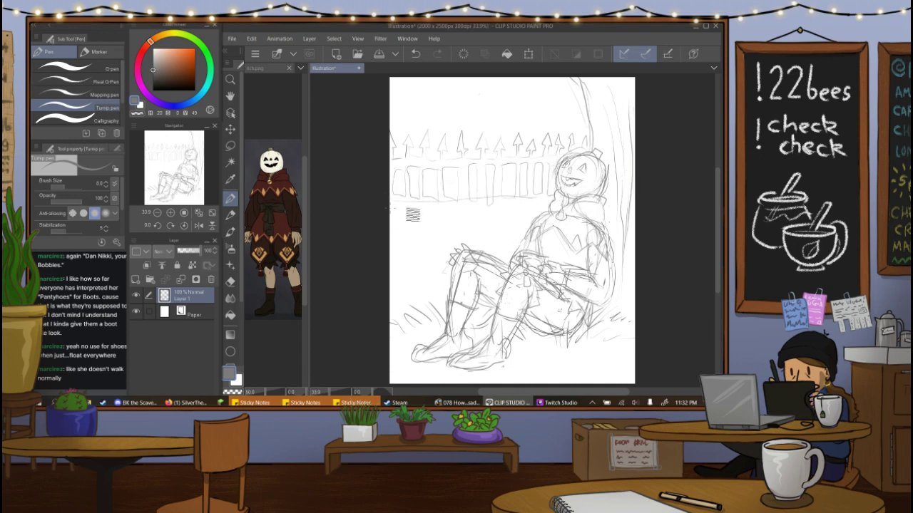
Draw the fence's lower rail, then sketch the bars beneath it and tall grass along the fence base.
left_click_drag(392, 204, 543, 198)
key("ctrl+z")
left_click_drag(393, 207, 550, 206)
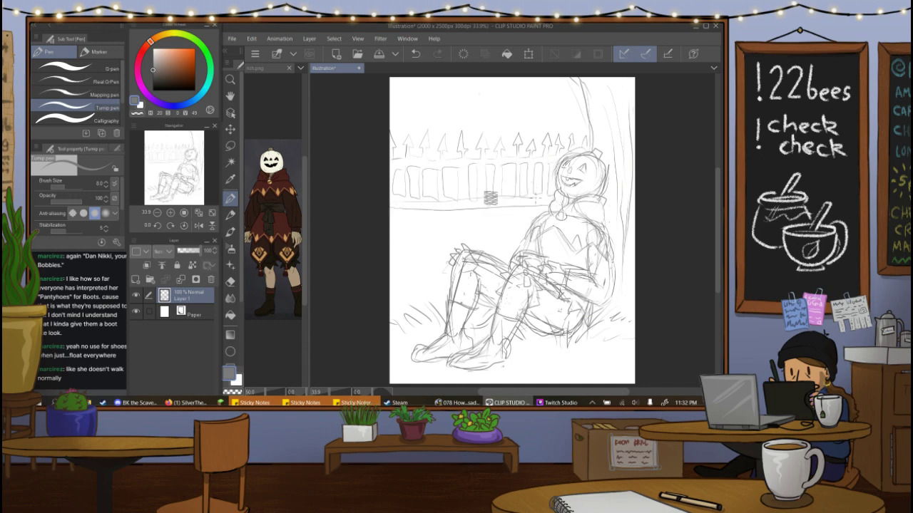
mouse_move(404, 210)
left_mouse_down()
mouse_move(400, 254)
mouse_move(414, 211)
mouse_move(419, 237)
mouse_move(418, 218)
mouse_move(434, 218)
mouse_move(426, 263)
left_mouse_up()
mouse_move(437, 210)
left_mouse_down()
mouse_move(437, 261)
mouse_move(448, 208)
mouse_move(456, 214)
mouse_move(434, 255)
mouse_move(406, 265)
mouse_move(385, 223)
mouse_move(416, 256)
mouse_move(442, 234)
mouse_move(486, 245)
mouse_move(494, 232)
mouse_move(520, 229)
left_mouse_up()
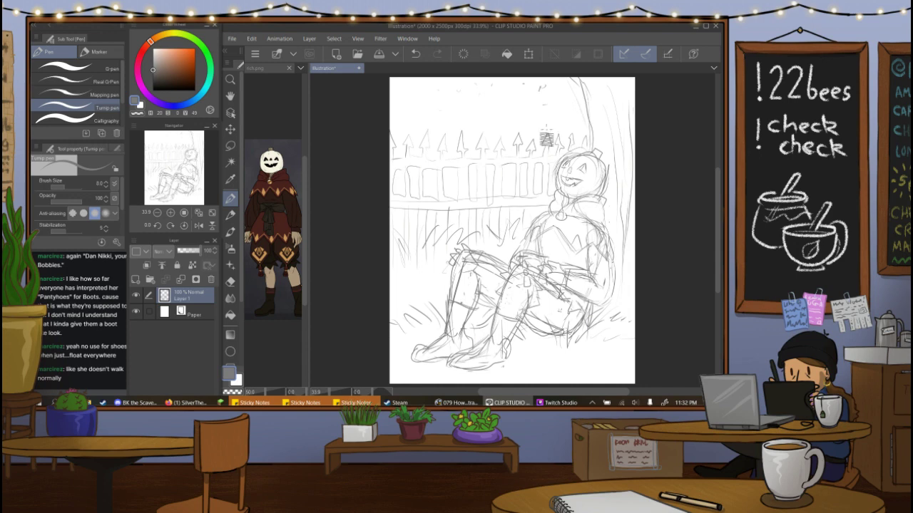
Save the drawing as "rich" in Clip Studio format in the artfight refs folder.
left_click(232, 39)
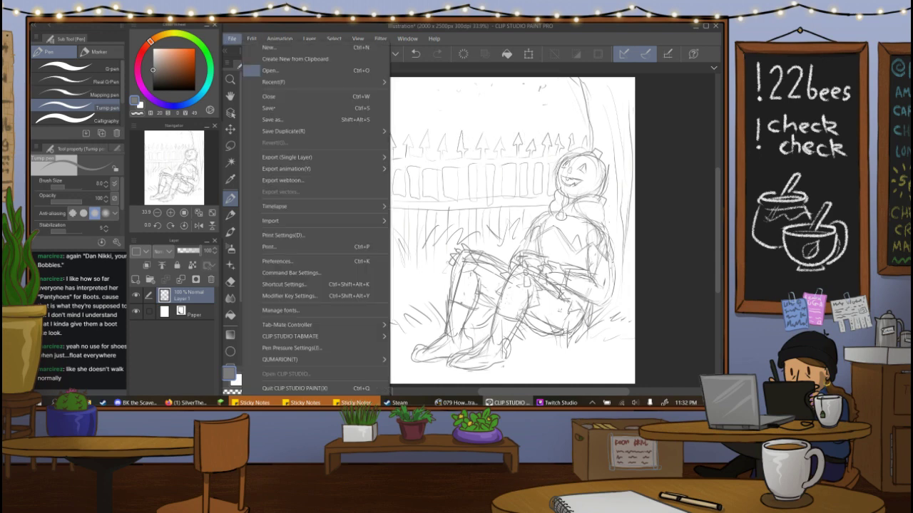
left_click(293, 120)
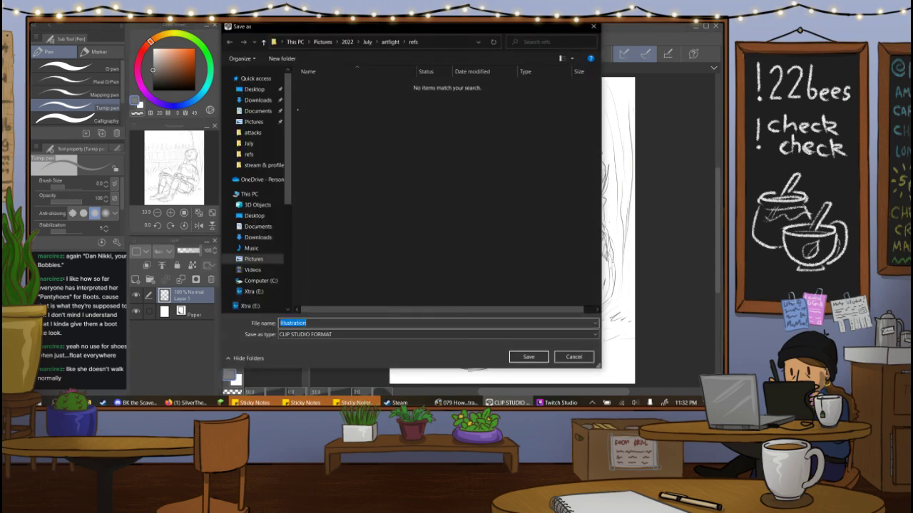
type("r")
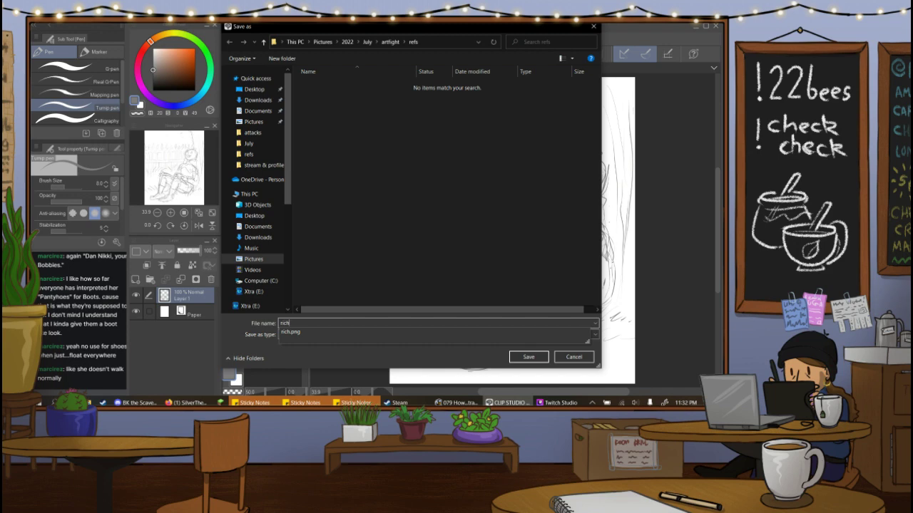
type("ich")
key("Return")
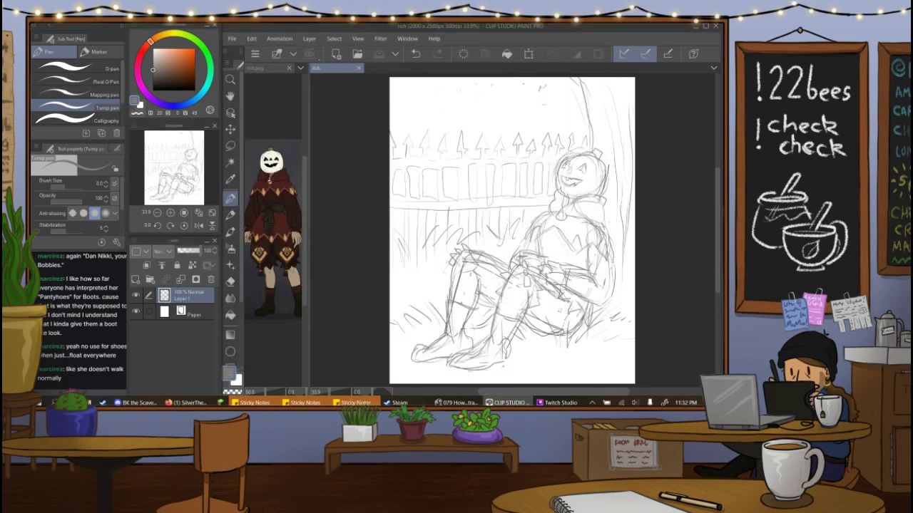
Open the "vivi vs night crow" Clip Studio file from the artfight attacks folder.
left_click(232, 39)
left_click(289, 70)
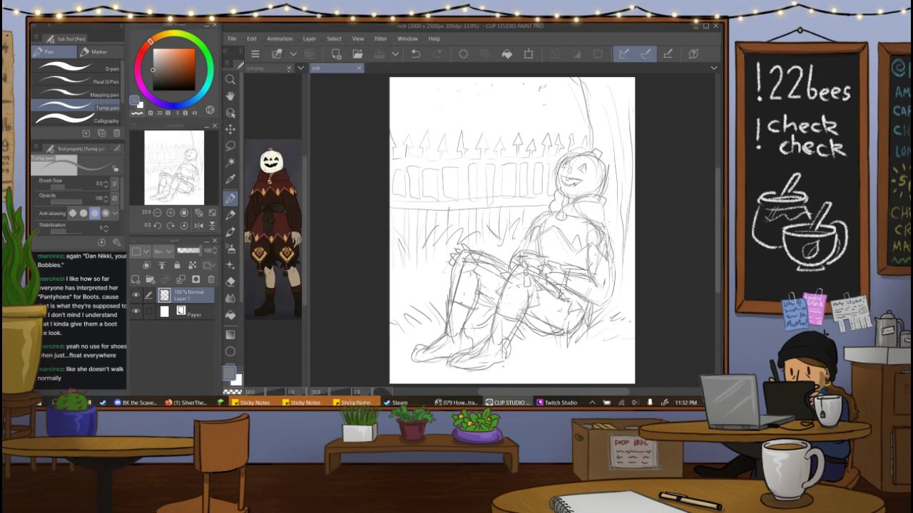
key("ctrl+o")
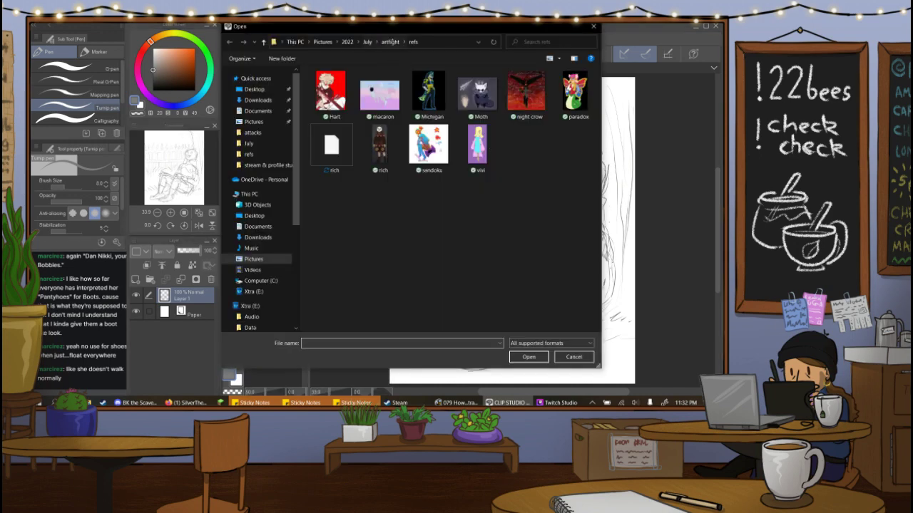
left_click(390, 42)
double_click(335, 85)
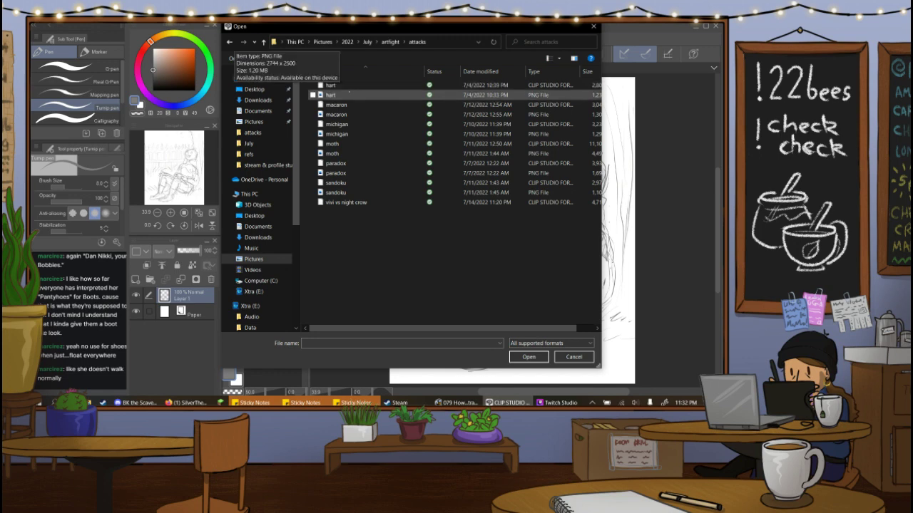
left_click(367, 203)
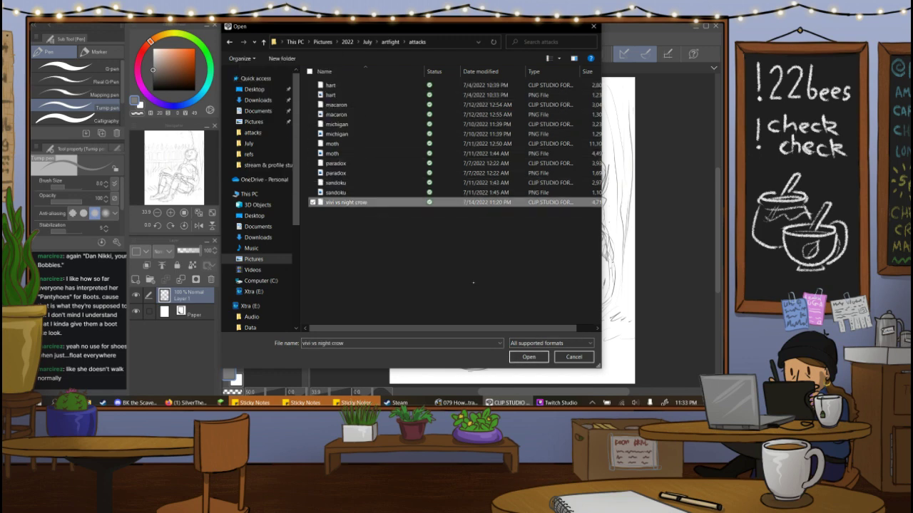
left_click(527, 357)
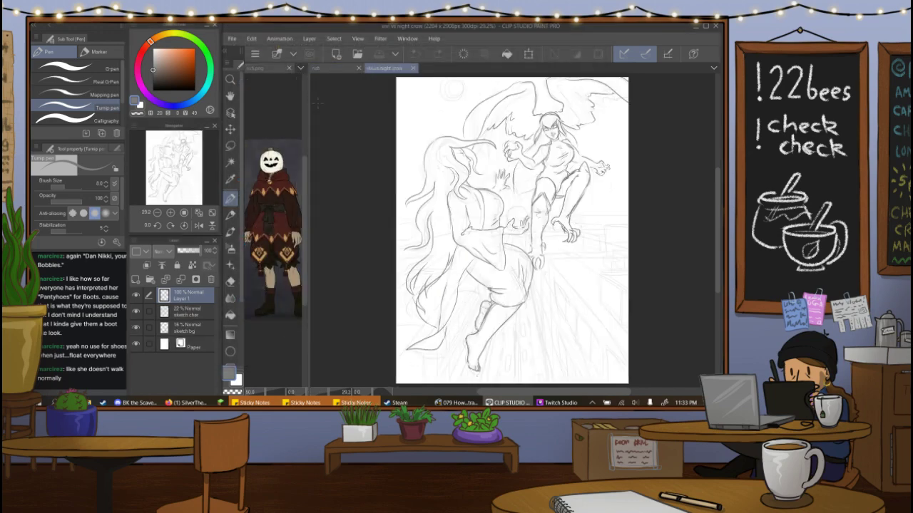
Move the "rich" file from the artfight refs folder to the attacks folder and save the seated pumpkin-head drawing over it there.
left_click(332, 68)
left_click(232, 39)
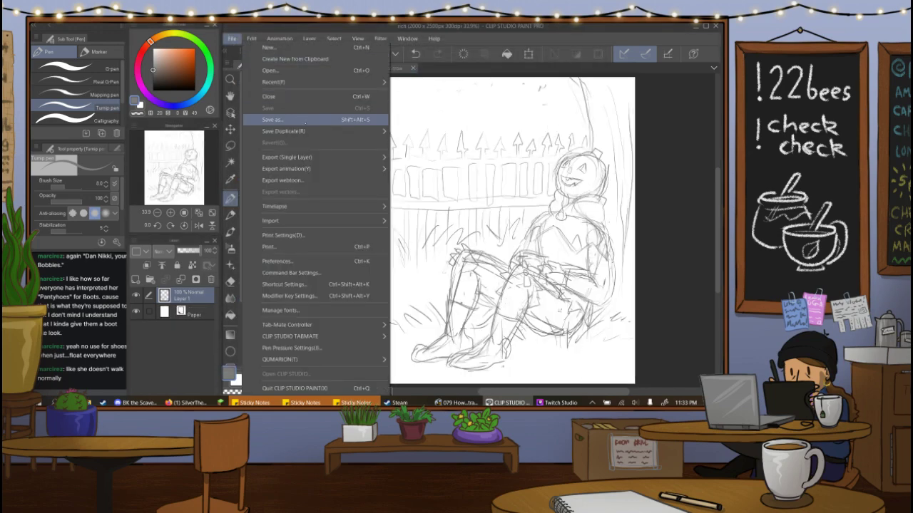
left_click(305, 120)
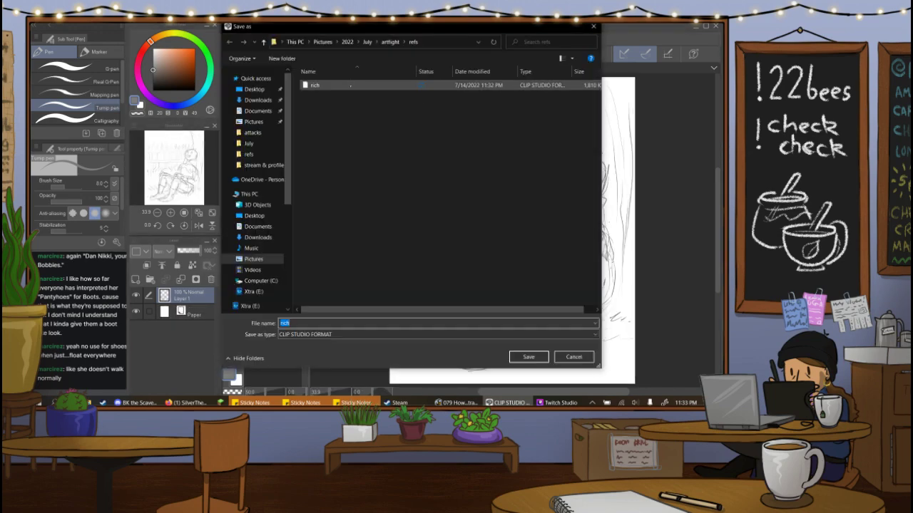
right_click(359, 85)
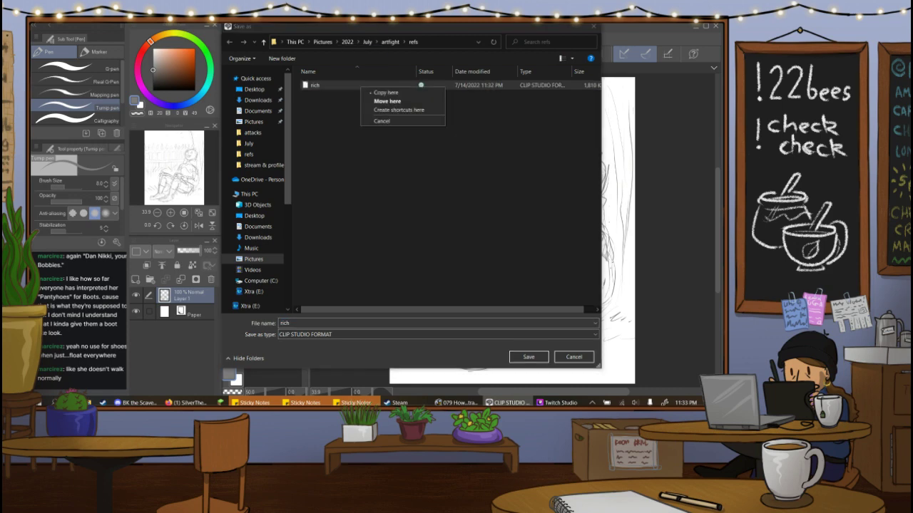
left_click(375, 137)
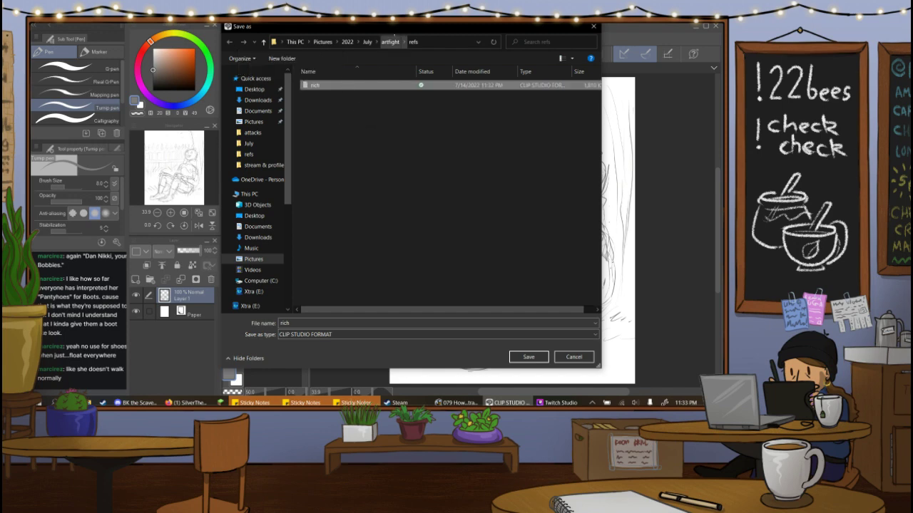
left_click(390, 41)
double_click(349, 85)
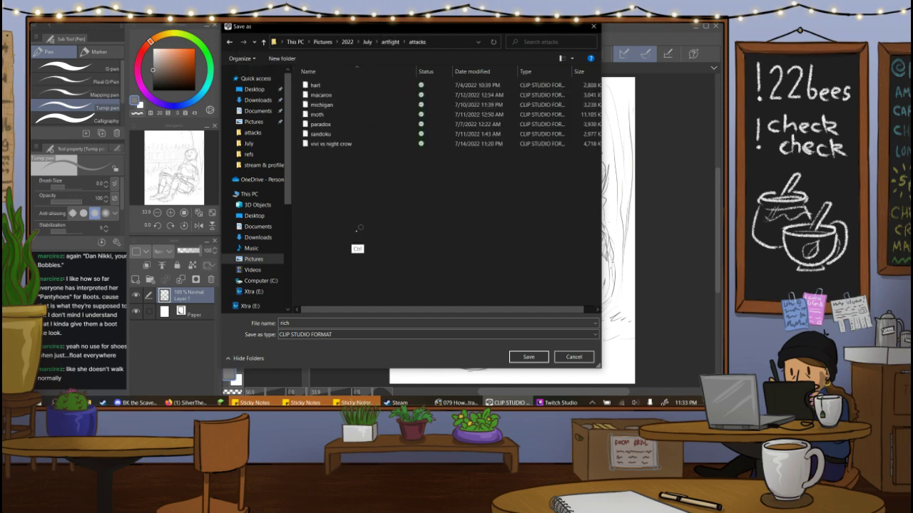
key("ctrl+v")
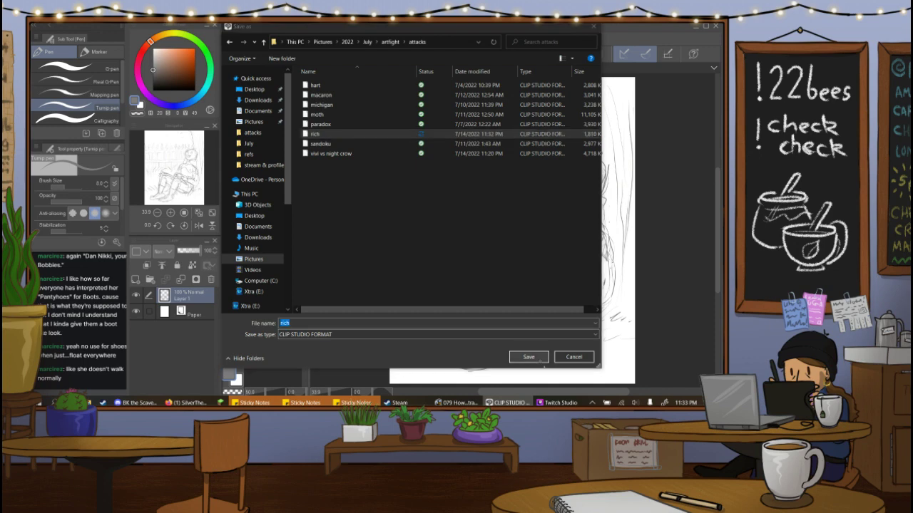
key("Return")
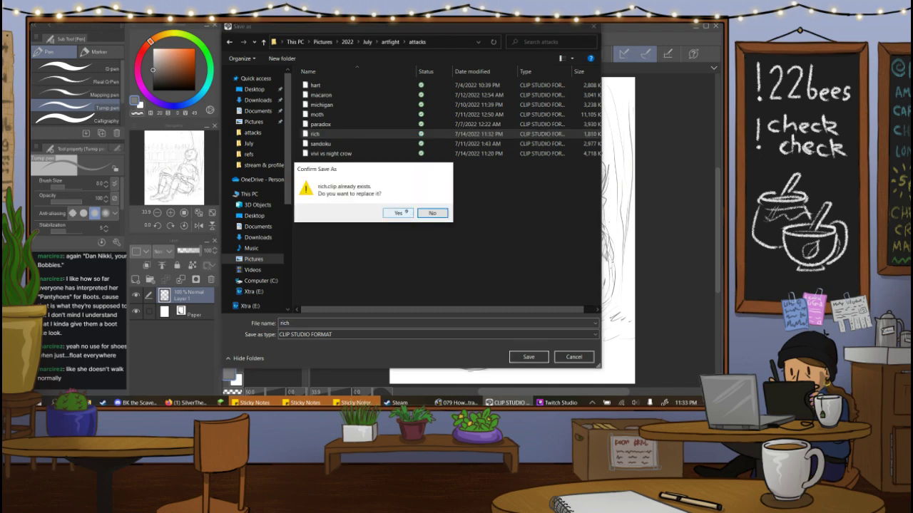
left_click(406, 213)
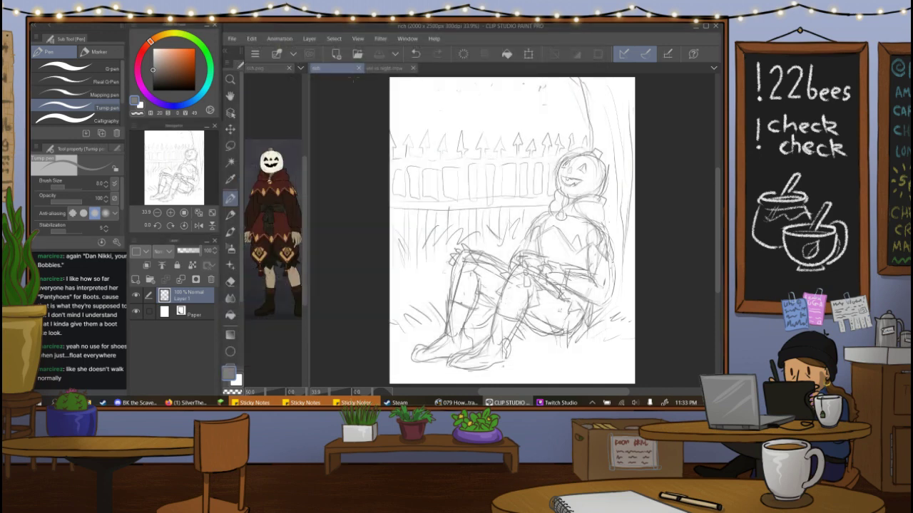
Bring back the "vivi vs night crow" drawing, then switch to Twitch Studio and nudge its chat window slightly down.
left_click(385, 68)
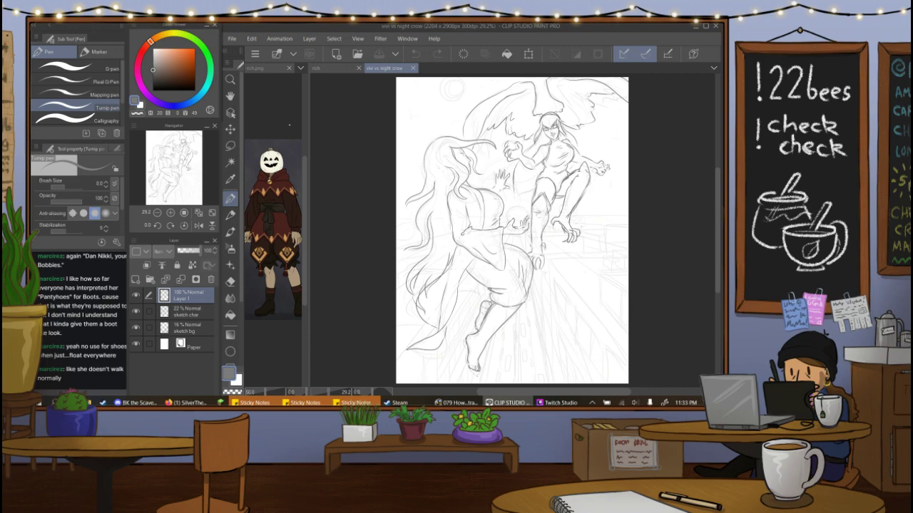
mouse_move(561, 401)
left_click(557, 367)
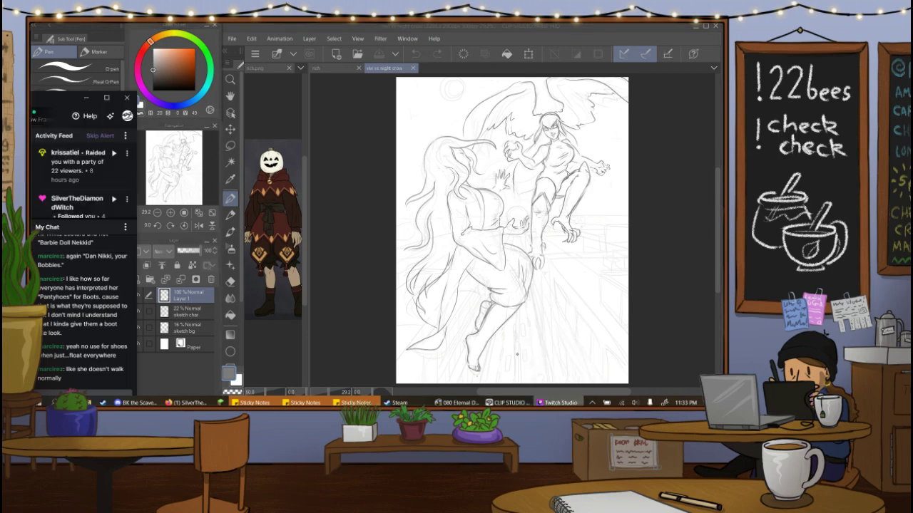
mouse_move(48, 102)
left_mouse_down()
mouse_move(355, 76)
mouse_move(204, 64)
mouse_move(67, 77)
mouse_move(46, 109)
left_mouse_up()
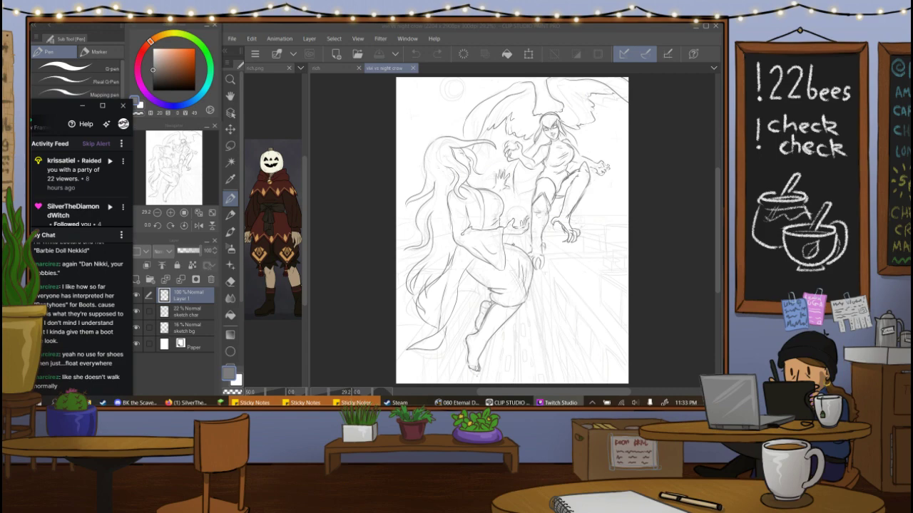
Create a new blank 2000 x 2500 px illustration at 300 dpi in Clip Studio Paint.
left_click(231, 39)
left_click(267, 48)
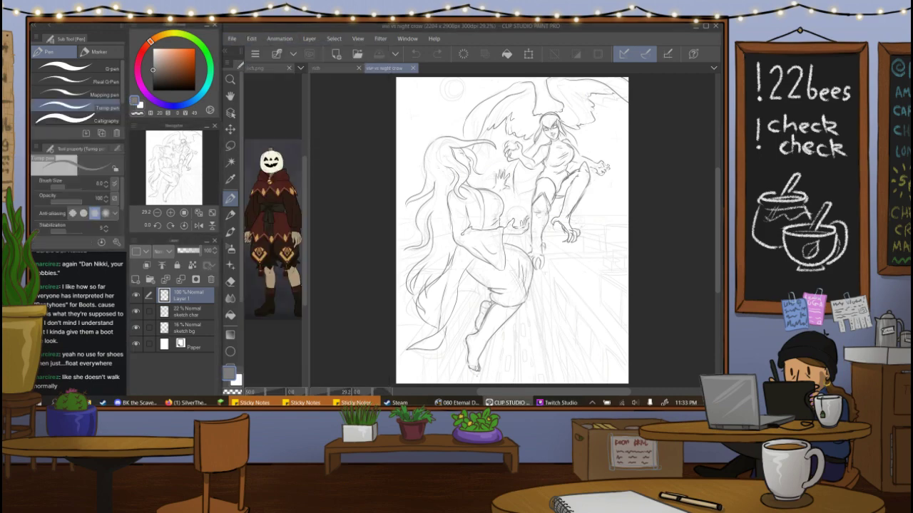
left_click(523, 82)
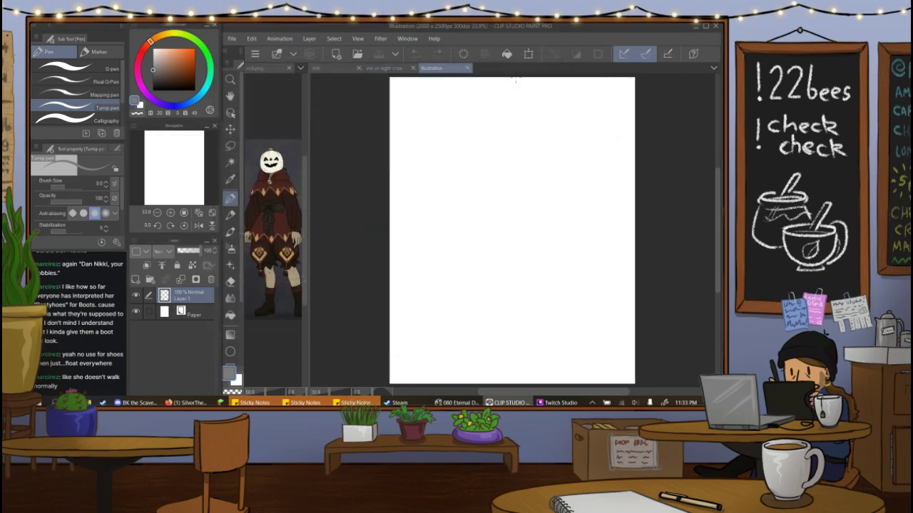
Switch to the browser and compare the ideas and permissions on the two Art Fight design-a-character pages.
mouse_move(187, 403)
left_click(187, 370)
left_click(444, 30)
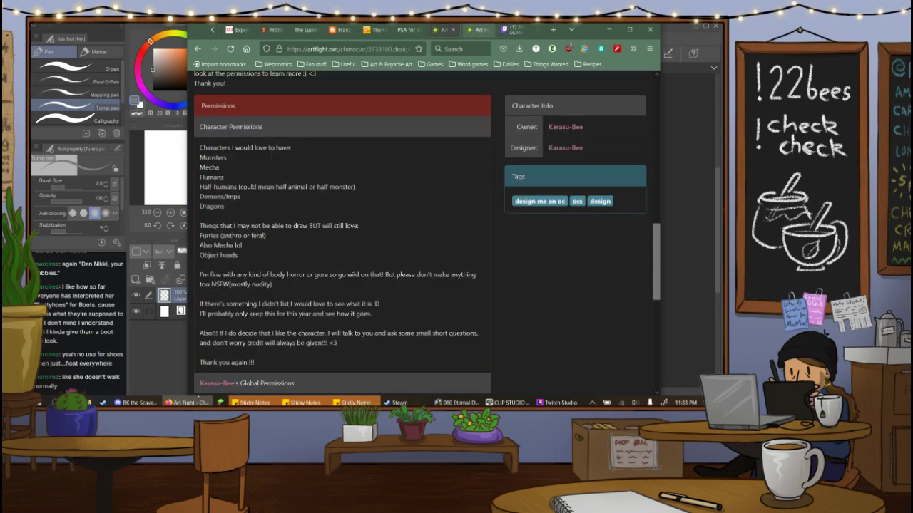
key("ctrl+Tab")
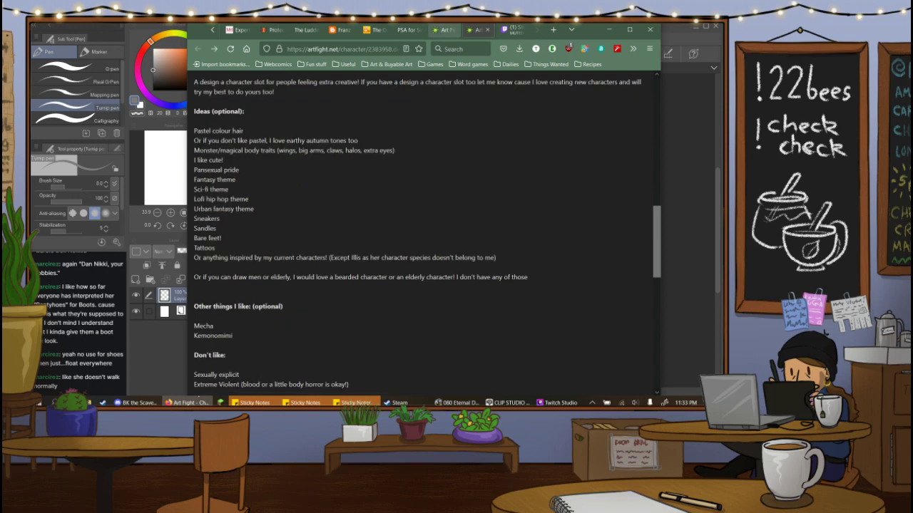
key("ctrl+Tab")
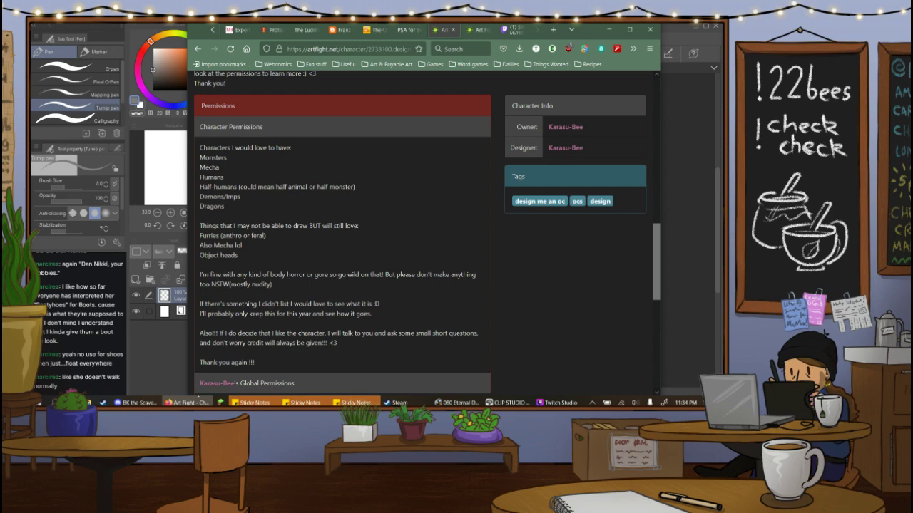
left_click(672, 139)
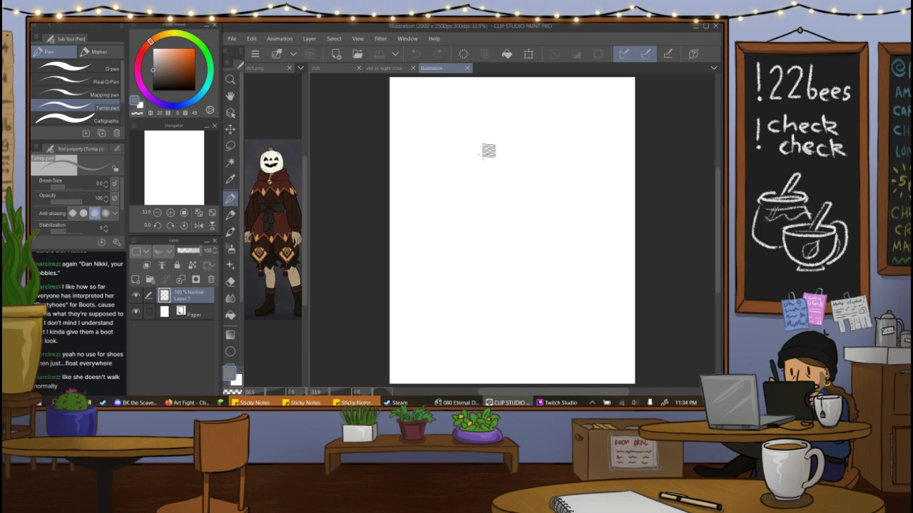
Widen the blank canvas on both sides to 2957 px, keeping the height at 2500 px.
left_click(251, 37)
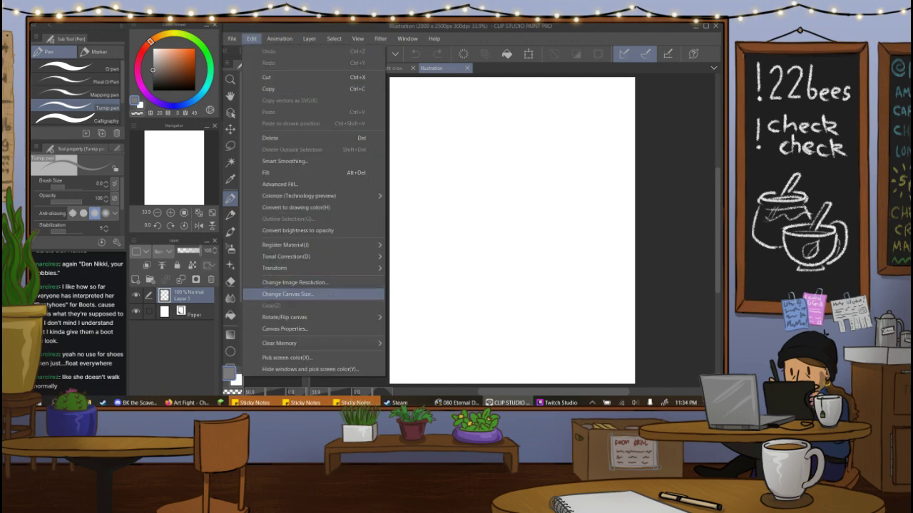
left_click(306, 295)
left_click_drag(385, 230, 325, 230)
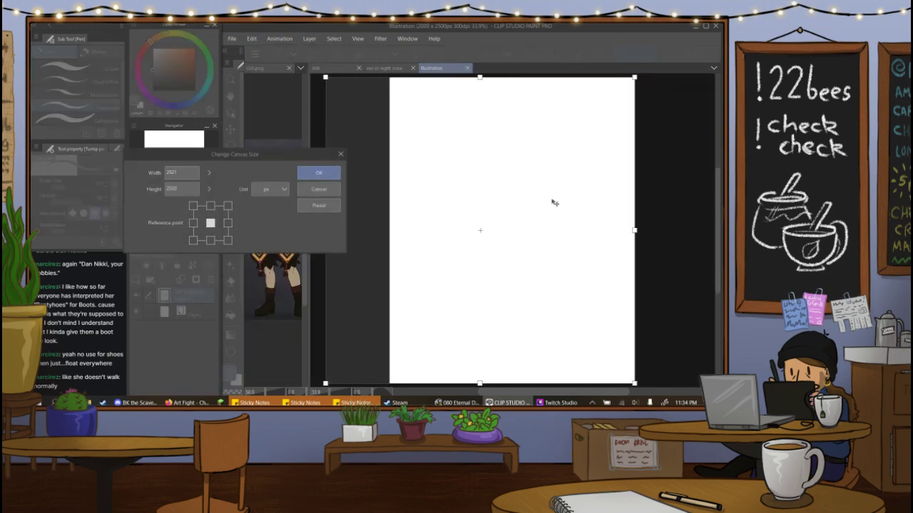
left_click_drag(660, 230, 688, 229)
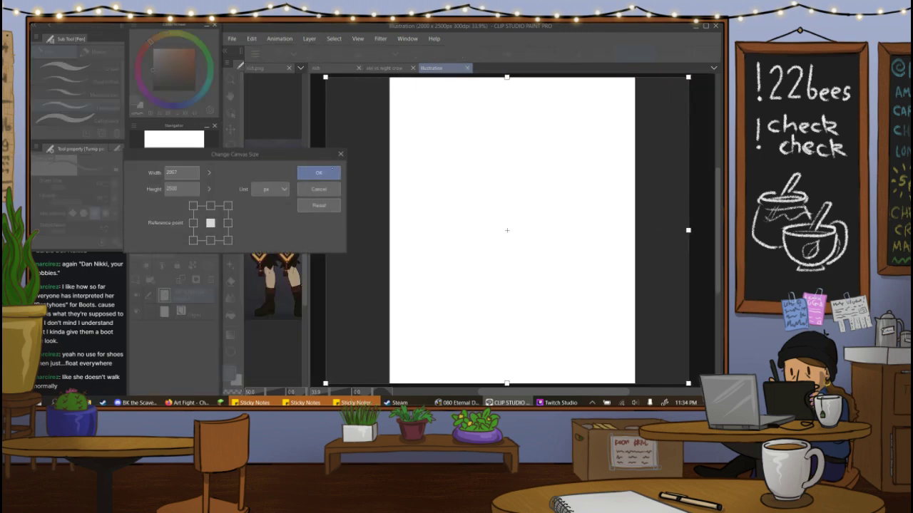
left_click(319, 172)
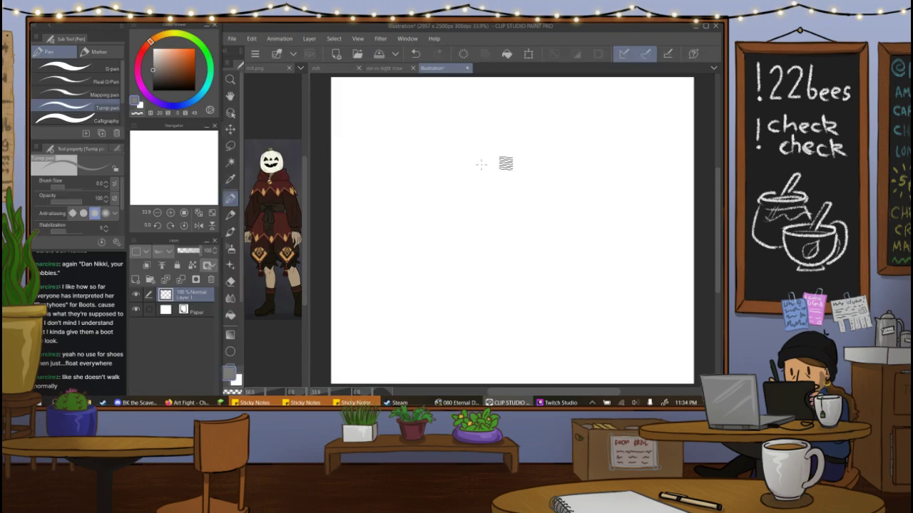
Sketch a circle for the head and rough in the neck, chest, arched back and belly of a four-legged creature.
mouse_move(467, 127)
left_mouse_down()
mouse_move(436, 177)
mouse_move(484, 134)
left_mouse_up()
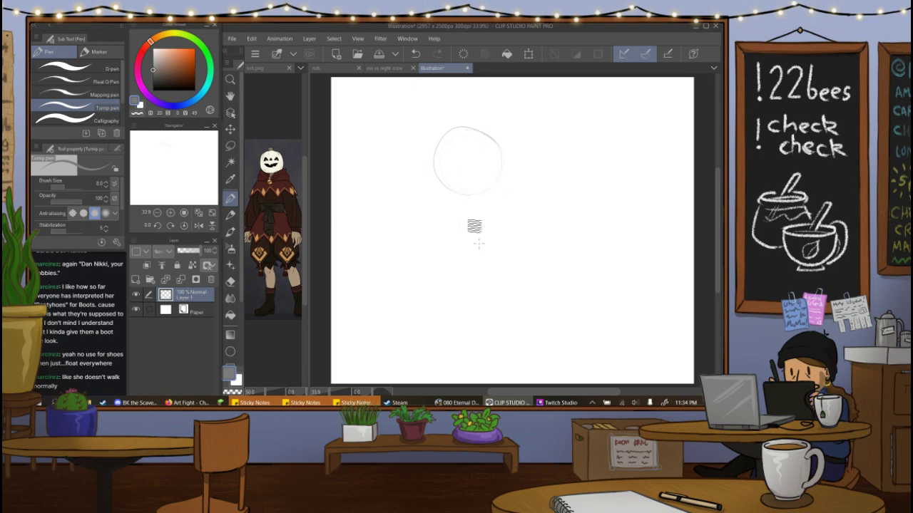
mouse_move(454, 192)
left_mouse_down()
mouse_move(469, 215)
mouse_move(466, 255)
left_mouse_up()
mouse_move(471, 213)
left_mouse_down()
mouse_move(474, 260)
mouse_move(498, 283)
mouse_move(525, 294)
left_mouse_up()
left_click_drag(495, 171, 525, 192)
left_click_drag(515, 197, 564, 178)
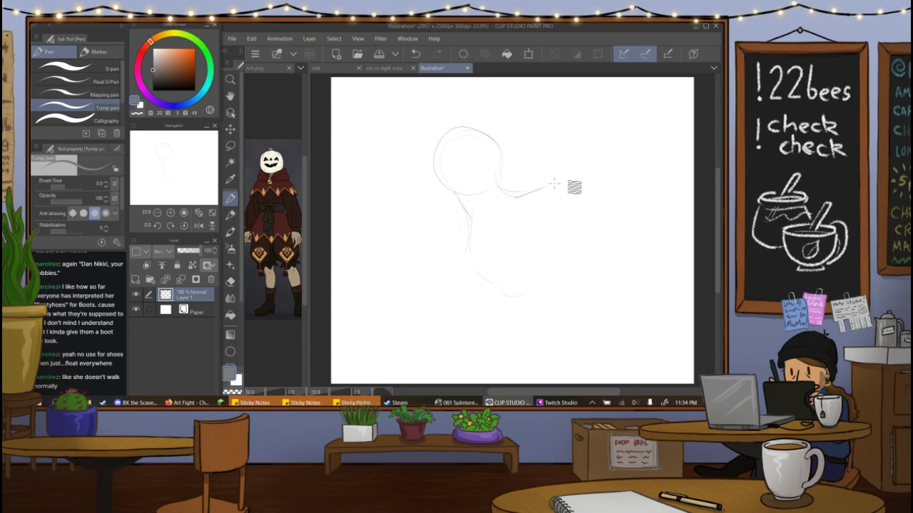
mouse_move(515, 197)
left_mouse_down()
mouse_move(586, 169)
mouse_move(576, 171)
mouse_move(623, 186)
mouse_move(618, 196)
mouse_move(644, 213)
mouse_move(643, 240)
left_mouse_up()
left_click_drag(472, 271, 542, 265)
Sketch the creature's haunch and two angled hind legs, adding looping curves around the rearmost leg.
mouse_move(558, 232)
left_mouse_down()
mouse_move(593, 222)
mouse_move(596, 244)
mouse_move(602, 216)
mouse_move(599, 243)
mouse_move(615, 249)
mouse_move(623, 272)
mouse_move(624, 255)
mouse_move(618, 297)
mouse_move(614, 291)
mouse_move(628, 266)
mouse_move(612, 315)
mouse_move(623, 271)
mouse_move(616, 288)
mouse_move(621, 281)
mouse_move(631, 295)
mouse_move(619, 347)
mouse_move(635, 292)
mouse_move(624, 279)
mouse_move(638, 276)
mouse_move(646, 239)
left_mouse_up()
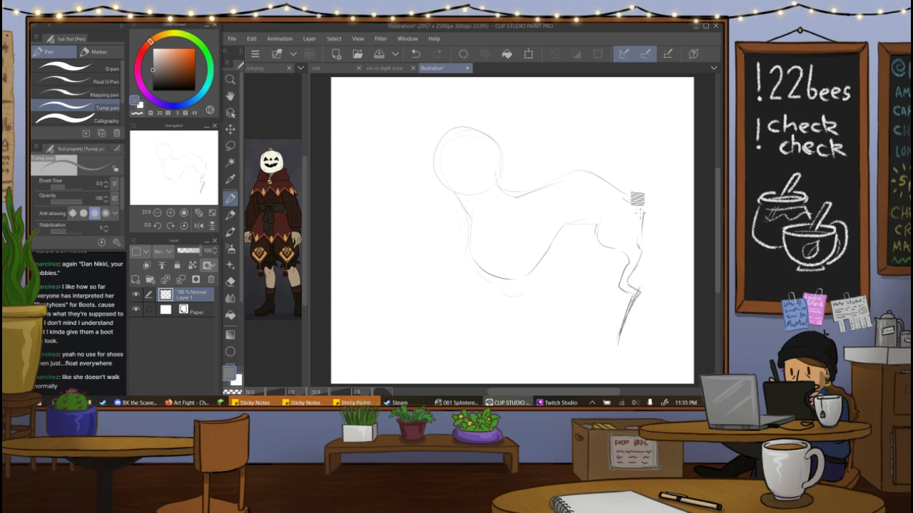
mouse_move(612, 187)
left_mouse_down()
mouse_move(645, 211)
mouse_move(640, 198)
mouse_move(611, 292)
mouse_move(635, 309)
left_mouse_up()
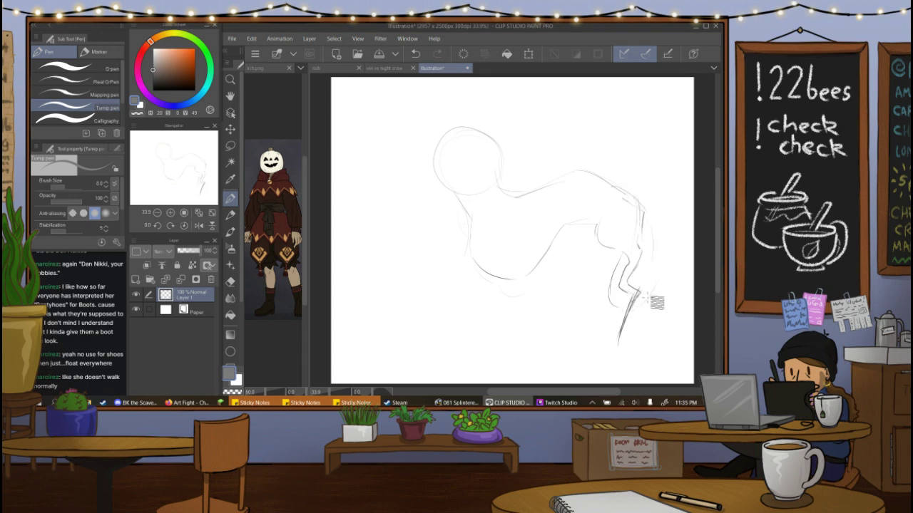
mouse_move(661, 265)
left_mouse_down()
mouse_move(637, 311)
mouse_move(621, 298)
mouse_move(635, 260)
left_mouse_up()
left_click_drag(621, 190, 638, 213)
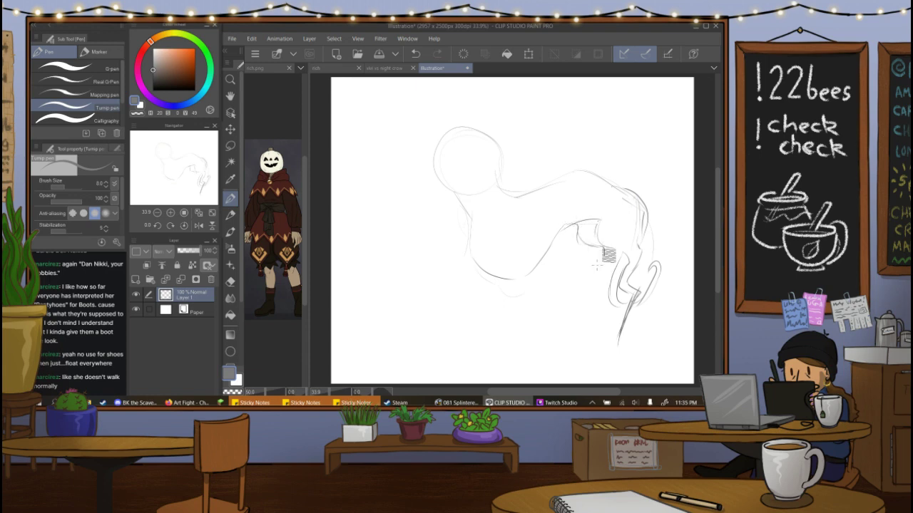
mouse_move(604, 273)
left_mouse_down()
mouse_move(569, 324)
mouse_move(572, 303)
mouse_move(570, 327)
left_mouse_up()
left_click(578, 284)
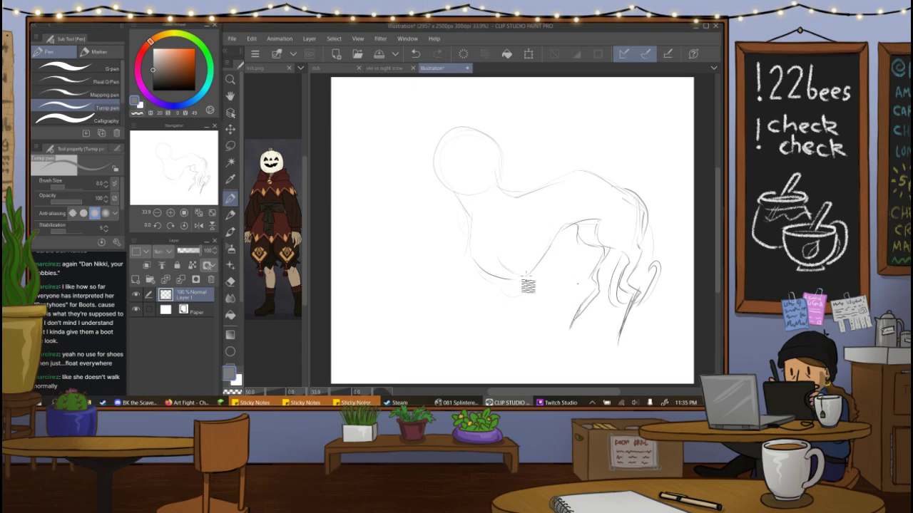
Draw the creature's two bent front legs and darken the curved chest line above them.
left_click_drag(492, 249, 527, 274)
mouse_move(550, 244)
left_mouse_down()
mouse_move(559, 282)
mouse_move(523, 361)
mouse_move(540, 322)
mouse_move(532, 318)
mouse_move(551, 292)
mouse_move(521, 282)
mouse_move(543, 326)
left_mouse_up()
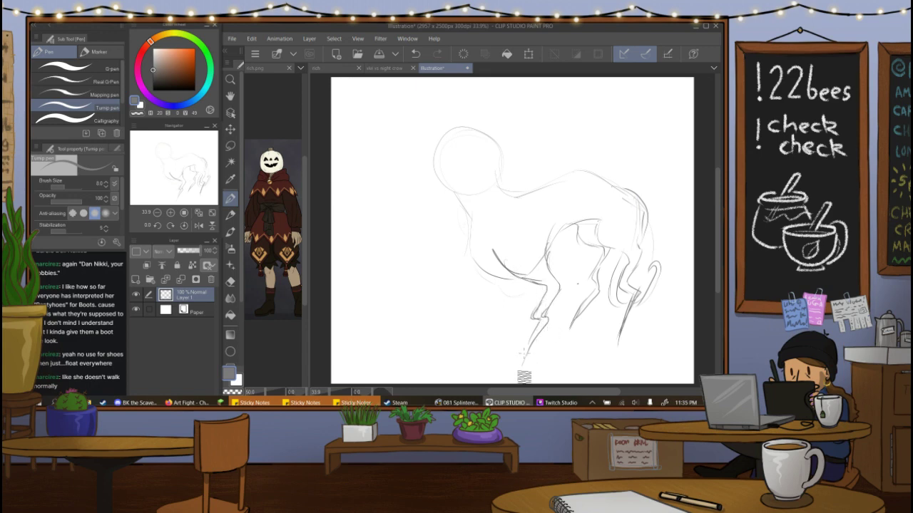
left_click_drag(487, 256, 543, 284)
mouse_move(471, 223)
left_mouse_down()
mouse_move(482, 249)
mouse_move(533, 281)
left_mouse_up()
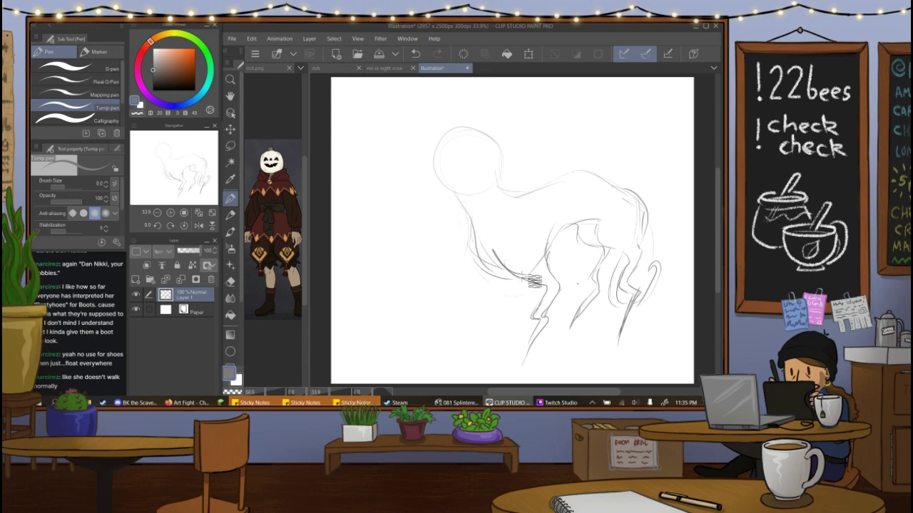
mouse_move(480, 239)
left_mouse_down()
mouse_move(509, 283)
mouse_move(527, 283)
mouse_move(510, 282)
left_mouse_up()
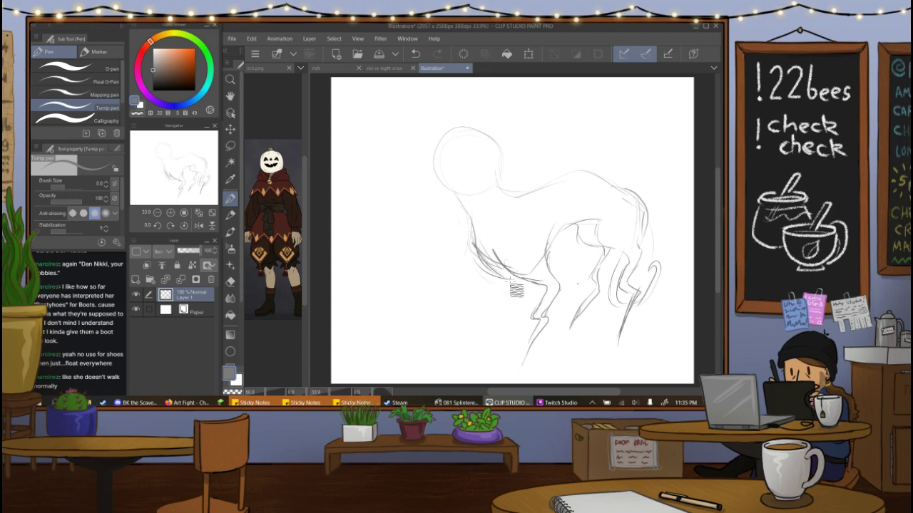
mouse_move(479, 255)
left_mouse_down()
mouse_move(513, 295)
mouse_move(494, 350)
left_mouse_up()
mouse_move(506, 313)
left_mouse_down()
mouse_move(493, 368)
mouse_move(503, 328)
left_mouse_up()
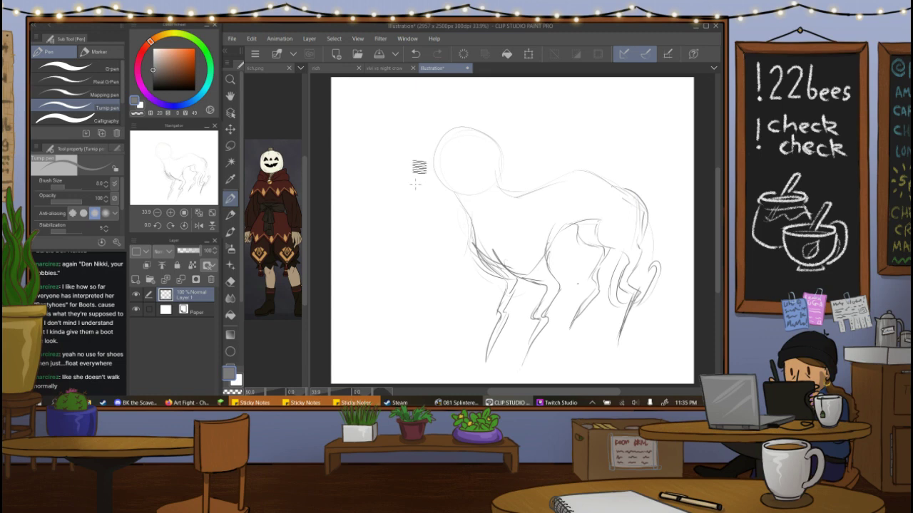
Sketch a round-topped mailbox over the head circle and add a raised flag on its side.
mouse_move(406, 167)
left_mouse_down()
mouse_move(422, 121)
mouse_move(451, 161)
mouse_move(423, 115)
mouse_move(410, 187)
left_mouse_up()
mouse_move(409, 140)
left_mouse_down()
mouse_move(448, 146)
mouse_move(456, 183)
left_mouse_up()
mouse_move(436, 120)
left_mouse_down()
mouse_move(499, 139)
mouse_move(429, 123)
mouse_move(469, 123)
mouse_move(507, 142)
mouse_move(505, 195)
mouse_move(470, 188)
mouse_move(504, 195)
mouse_move(476, 188)
mouse_move(508, 190)
left_mouse_up()
left_click_drag(508, 140, 507, 190)
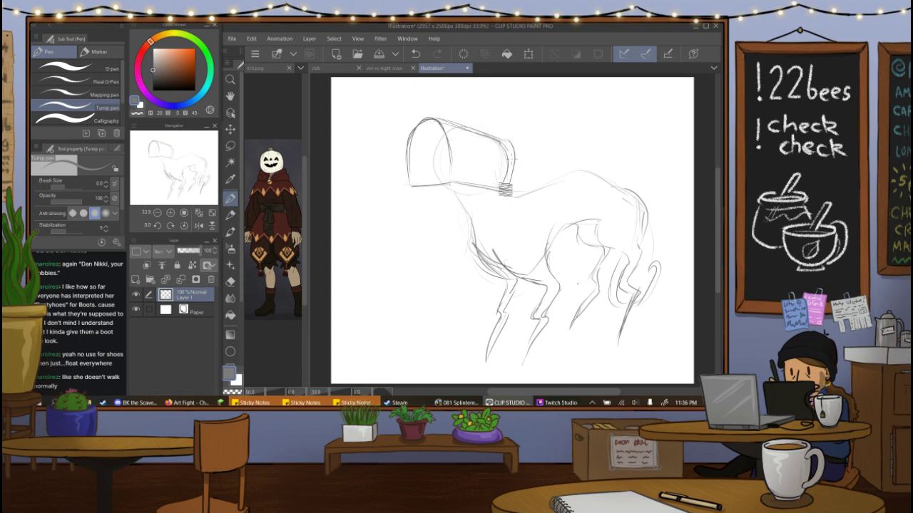
mouse_move(450, 144)
left_mouse_down()
mouse_move(445, 190)
mouse_move(456, 192)
left_mouse_up()
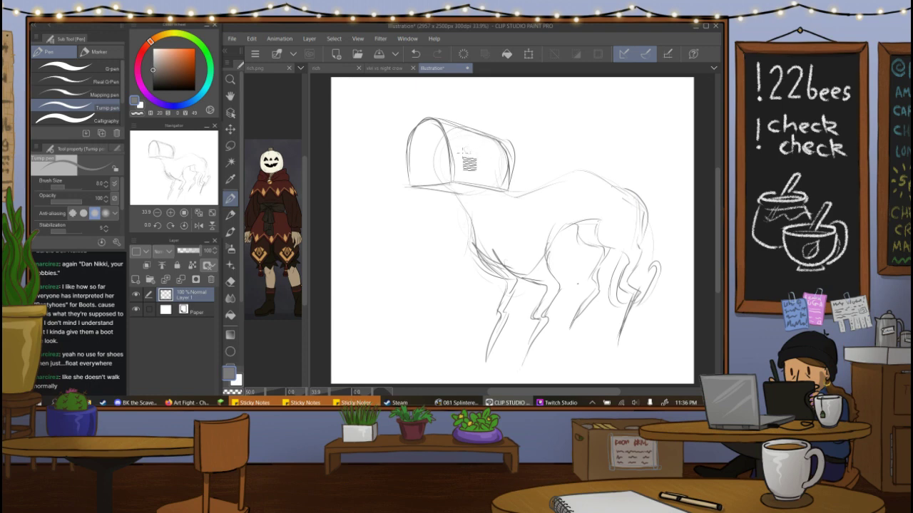
mouse_move(466, 152)
left_mouse_down()
mouse_move(460, 110)
mouse_move(485, 115)
left_mouse_up()
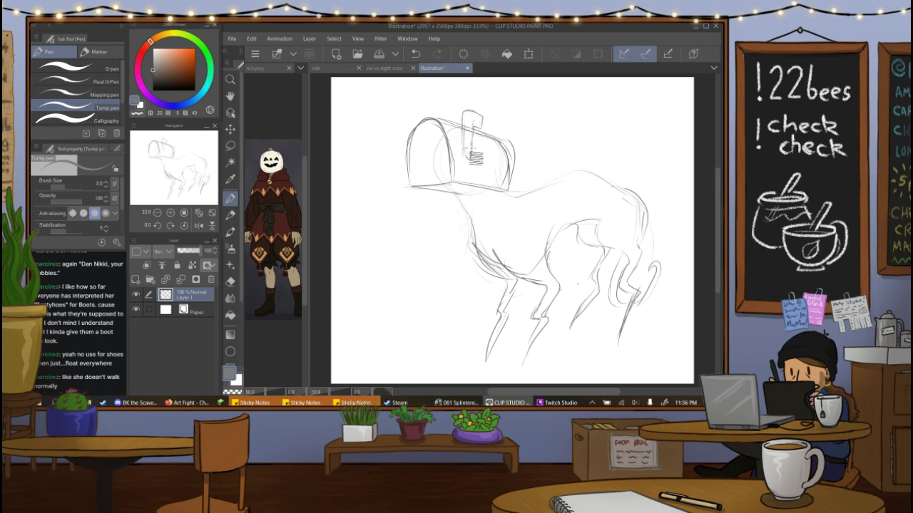
mouse_move(466, 149)
left_mouse_down()
mouse_move(483, 126)
mouse_move(476, 132)
mouse_move(489, 124)
mouse_move(465, 112)
left_mouse_up()
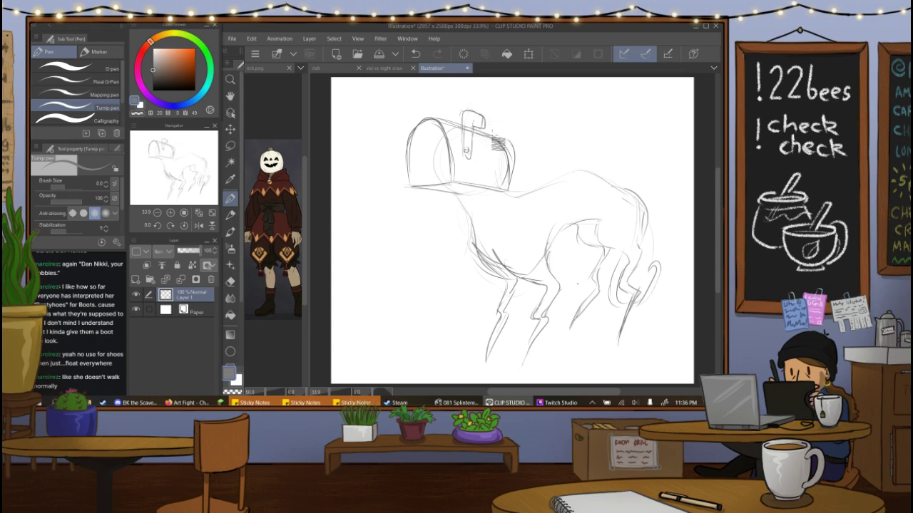
Sketch a thin upright antenna with a round tip on the rear top edge of the mailbox.
left_click_drag(492, 136, 499, 103)
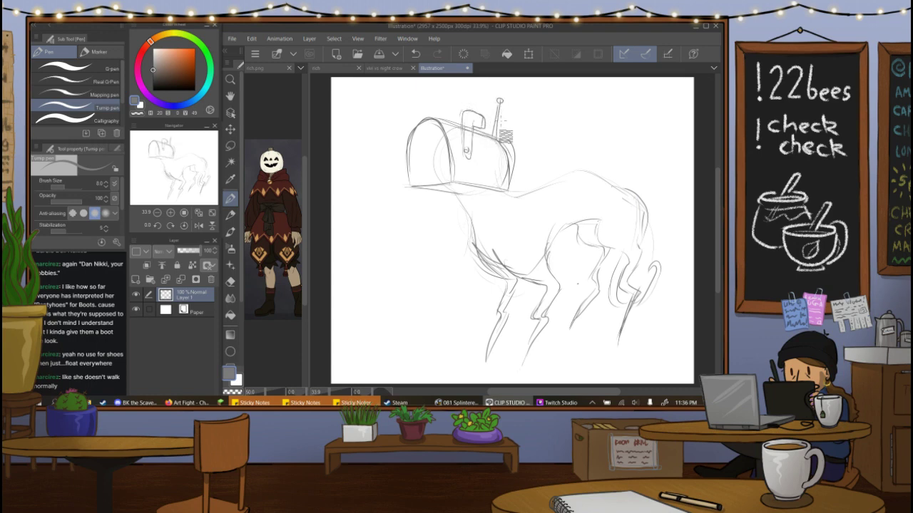
key("ctrl+z")
key("ctrl+z")
left_click_drag(414, 127, 401, 140)
key("ctrl+z")
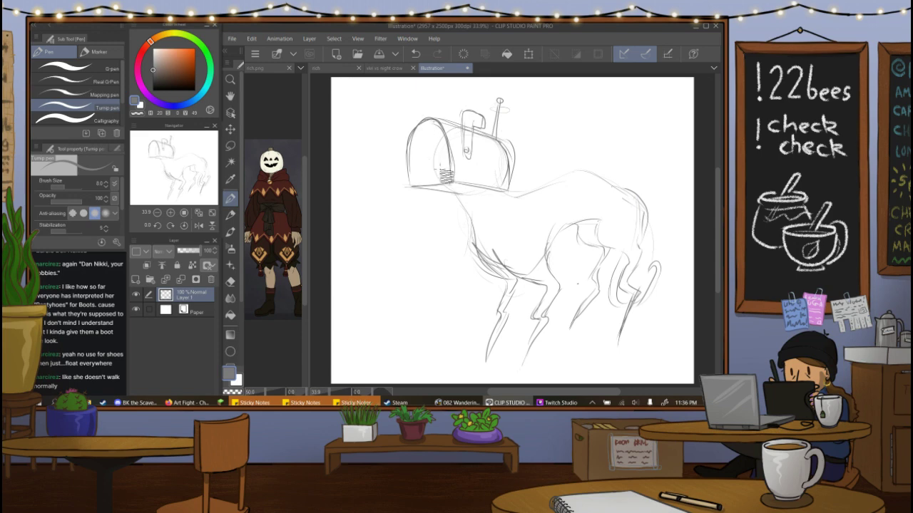
Sketch the mailbox's open door as a lower jaw with a latch, and add rectangular letters with markings sticking out of the opening.
mouse_move(419, 170)
left_mouse_down()
mouse_move(447, 180)
mouse_move(398, 194)
mouse_move(378, 187)
mouse_move(447, 175)
mouse_move(387, 200)
mouse_move(432, 146)
mouse_move(405, 159)
mouse_move(398, 151)
mouse_move(444, 153)
mouse_move(383, 145)
mouse_move(387, 173)
left_mouse_up()
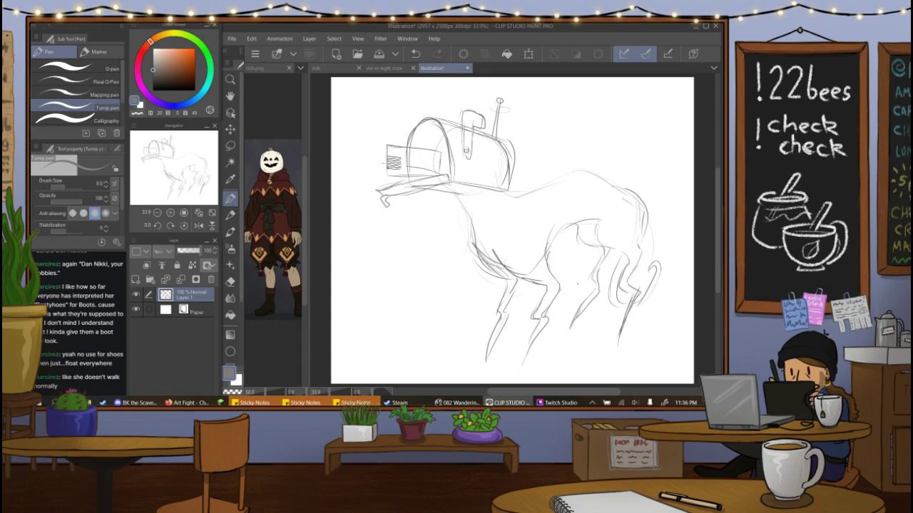
key("e")
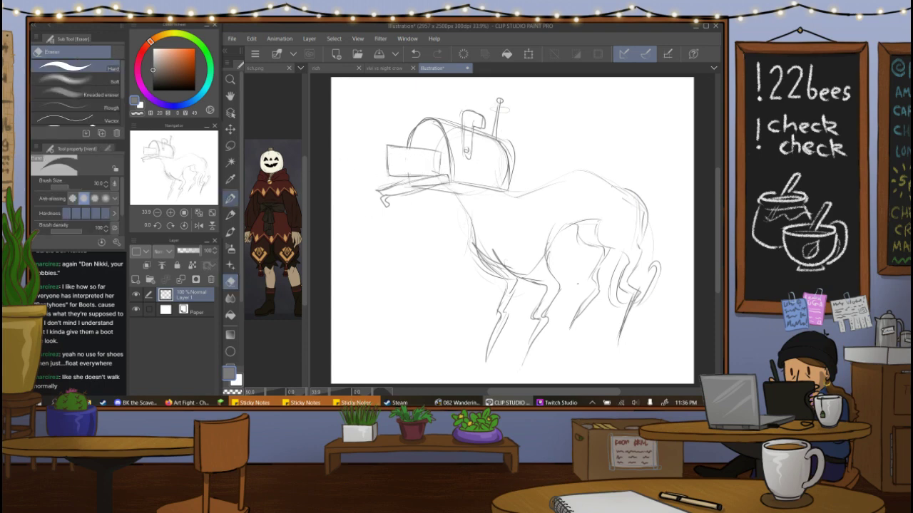
key("p")
mouse_move(410, 145)
left_mouse_down()
mouse_move(430, 169)
mouse_move(441, 162)
mouse_move(396, 153)
mouse_move(416, 163)
mouse_move(419, 176)
mouse_move(430, 173)
mouse_move(420, 164)
mouse_move(441, 165)
mouse_move(406, 169)
left_mouse_up()
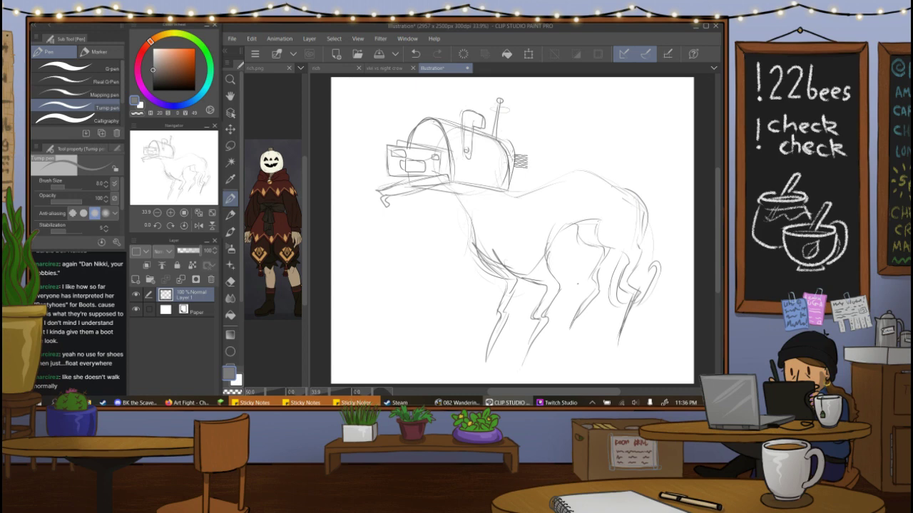
Darken the creature's back contour from the neck over the hump to the rump, and firm up the haunch line.
left_click_drag(457, 196, 475, 224)
key("ctrl+z")
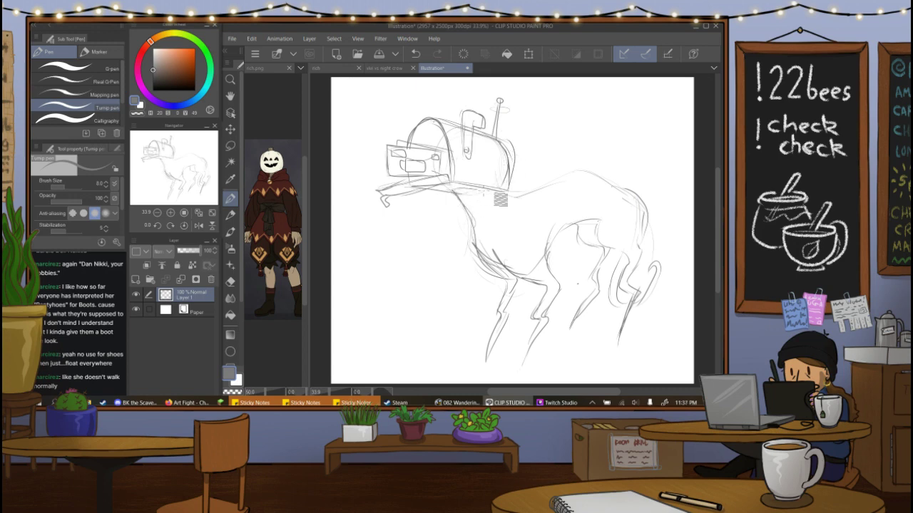
mouse_move(517, 201)
left_mouse_down()
mouse_move(590, 173)
mouse_move(537, 203)
mouse_move(589, 175)
mouse_move(643, 201)
mouse_move(646, 227)
left_mouse_up()
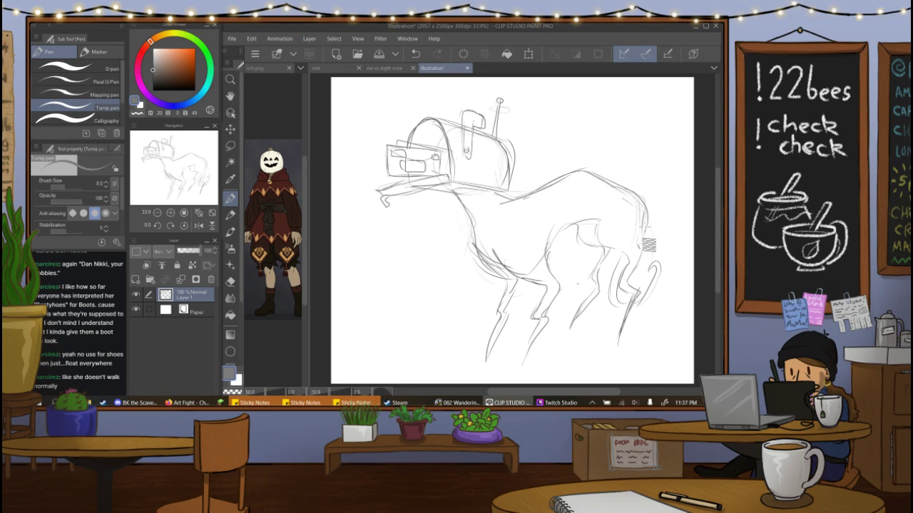
left_click_drag(637, 195, 648, 217)
key("ctrl+z")
left_click_drag(597, 176, 609, 187)
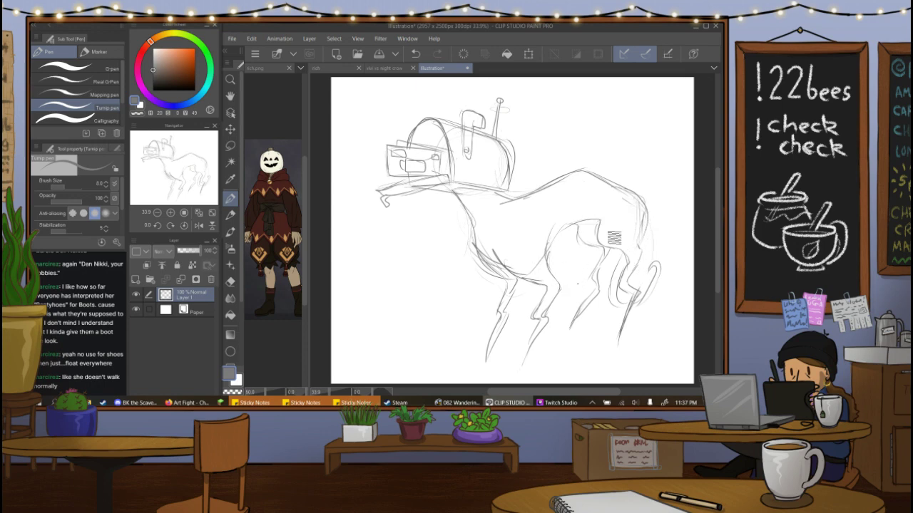
On a new layer, sketch mechanical joints with round pivots on the creature's front and hind legs.
left_click(135, 279)
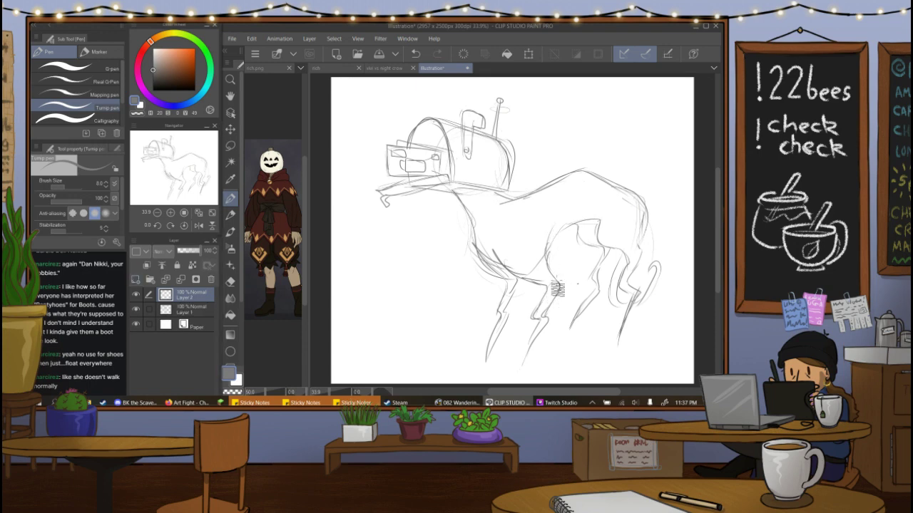
mouse_move(542, 298)
left_mouse_down()
mouse_move(559, 283)
mouse_move(547, 308)
mouse_move(551, 289)
left_mouse_up()
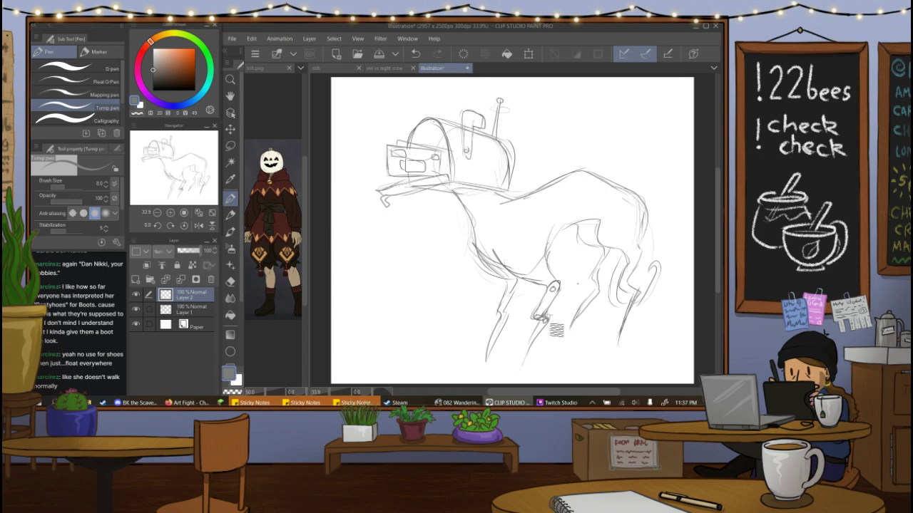
key("ctrl+z")
left_click_drag(534, 318, 548, 317)
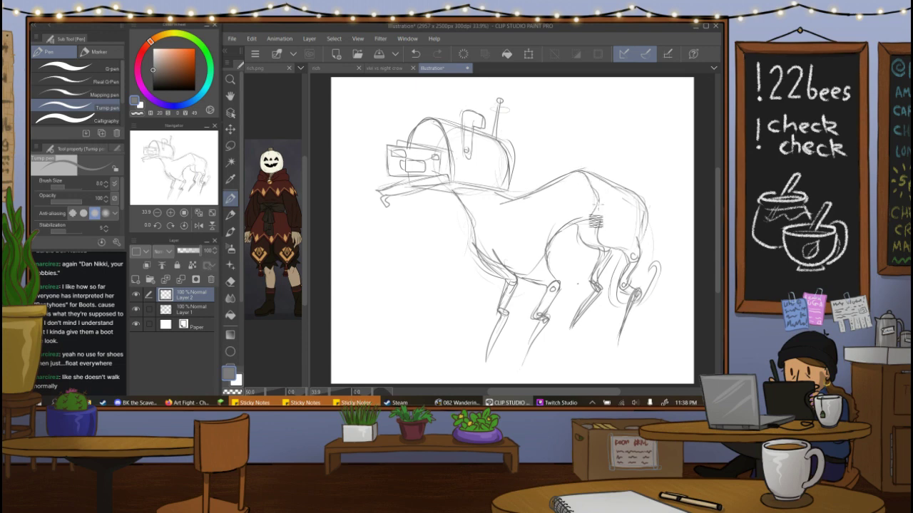
Try riveted plates across the torso and mechanical shapes on the haunch and tail, and delete the layer holding these details.
left_click_drag(565, 178, 579, 206)
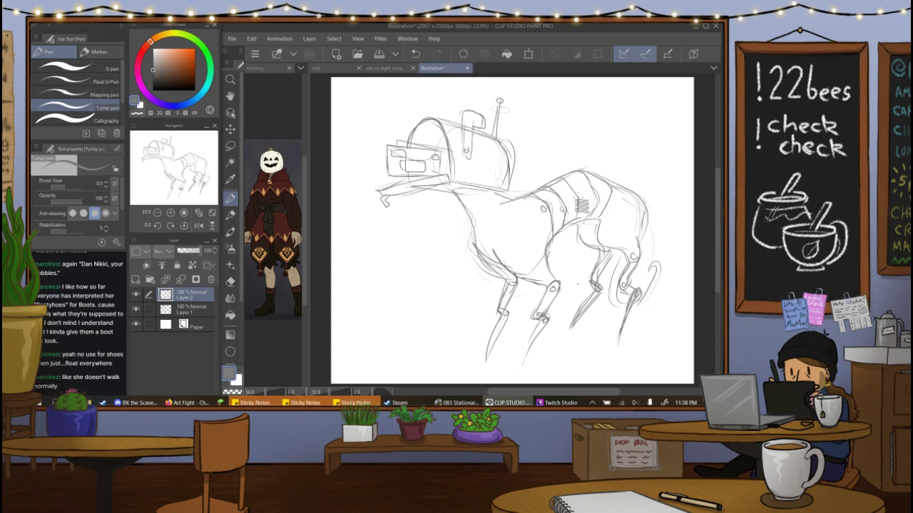
key("ctrl+z")
left_click_drag(572, 197, 573, 201)
mouse_move(584, 196)
left_mouse_down()
mouse_move(597, 206)
mouse_move(591, 200)
mouse_move(612, 199)
mouse_move(594, 214)
left_mouse_up()
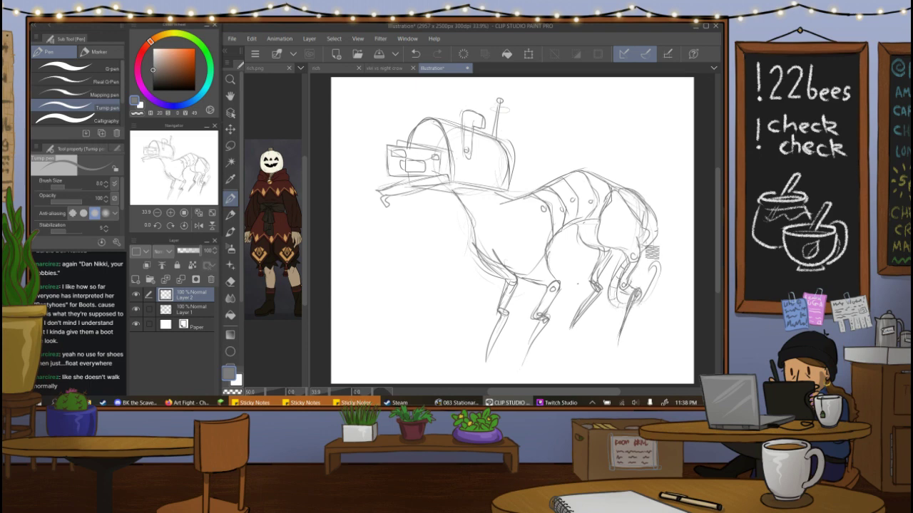
left_click_drag(639, 311, 662, 277)
left_click(211, 279)
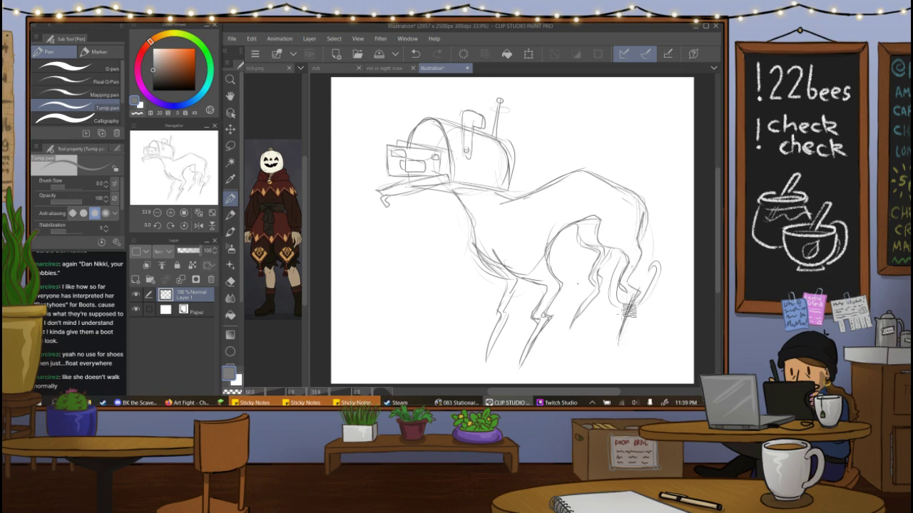
Strengthen the hind leg and curled tail, adding short motion marks beside the tail and radiating lines around the antenna tip.
mouse_move(620, 311)
left_mouse_down()
mouse_move(636, 304)
mouse_move(623, 304)
left_mouse_up()
mouse_move(629, 255)
left_mouse_down()
mouse_move(616, 305)
mouse_move(627, 308)
mouse_move(656, 269)
left_mouse_up()
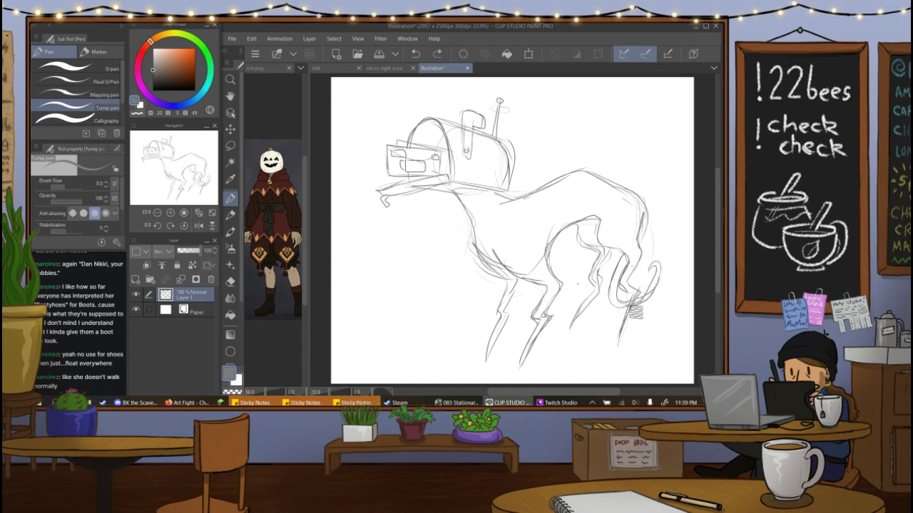
left_click_drag(668, 258, 671, 270)
left_click_drag(674, 255, 678, 265)
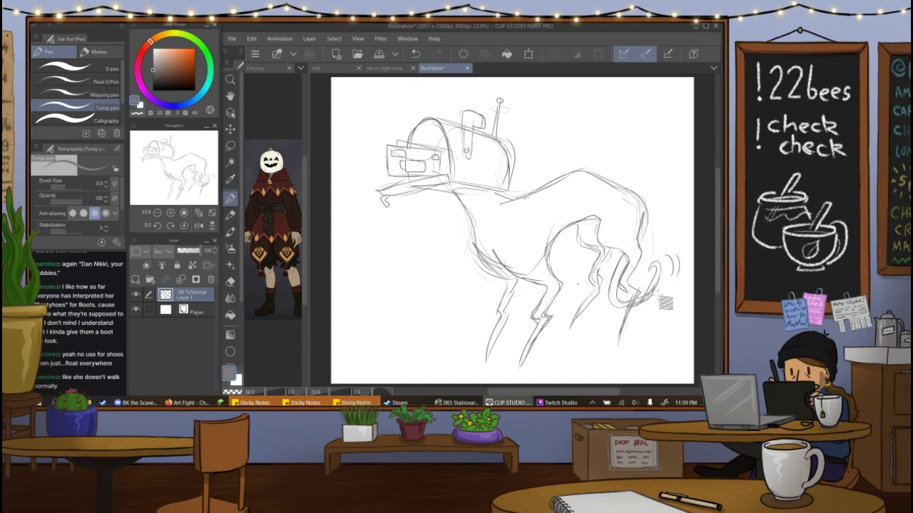
key("ctrl+z")
key("ctrl+z")
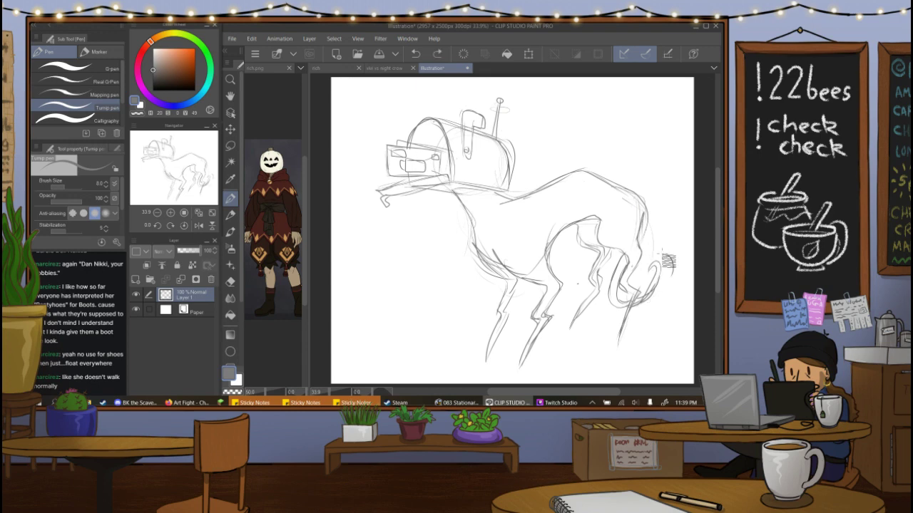
mouse_move(664, 255)
left_mouse_down()
mouse_move(667, 268)
mouse_move(632, 266)
left_mouse_up()
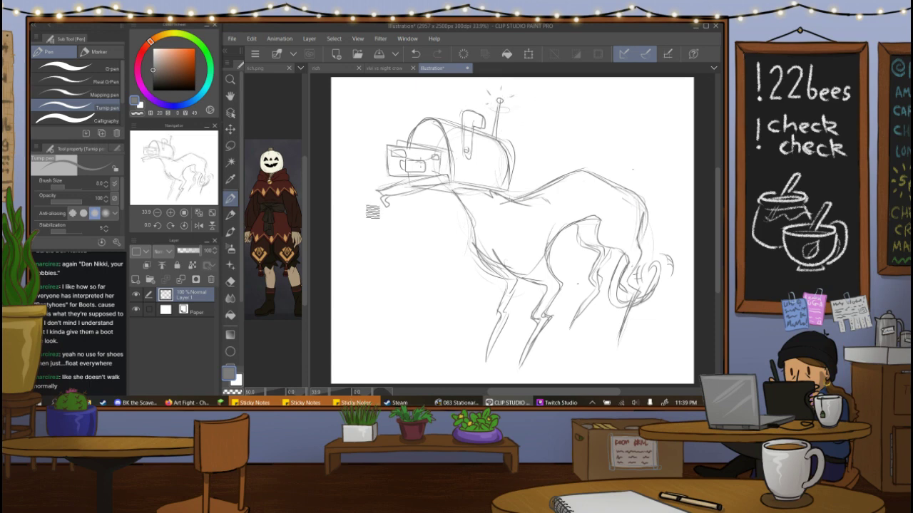
Erase the antenna and its radiating lines from the mailbox top.
key("e")
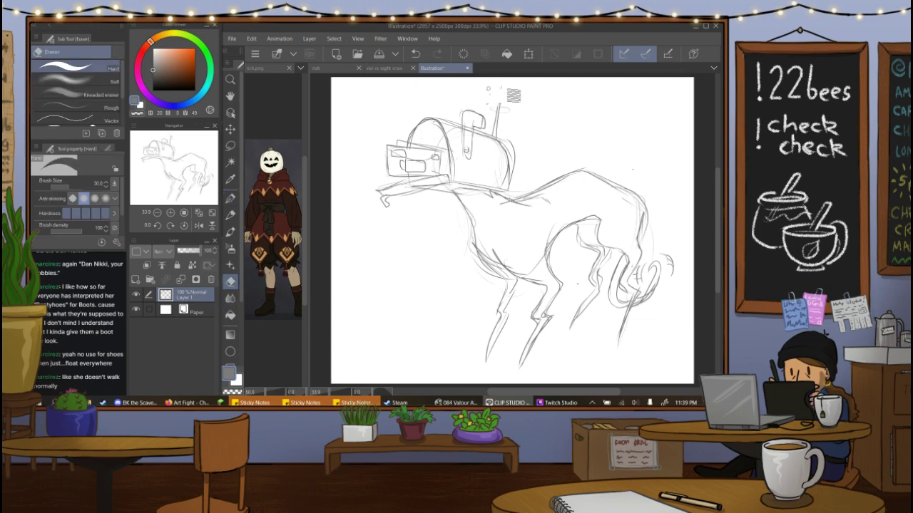
mouse_move(506, 107)
left_mouse_down()
mouse_move(493, 132)
mouse_move(490, 123)
left_mouse_up()
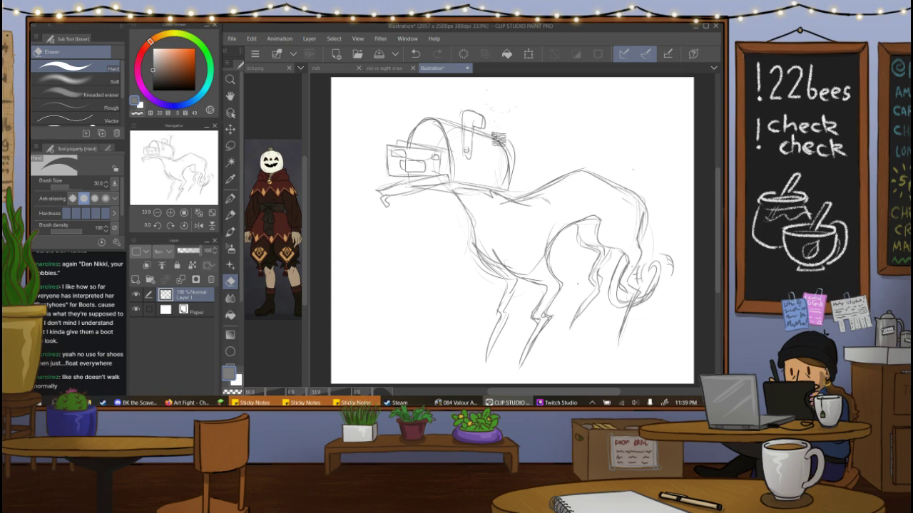
key("p")
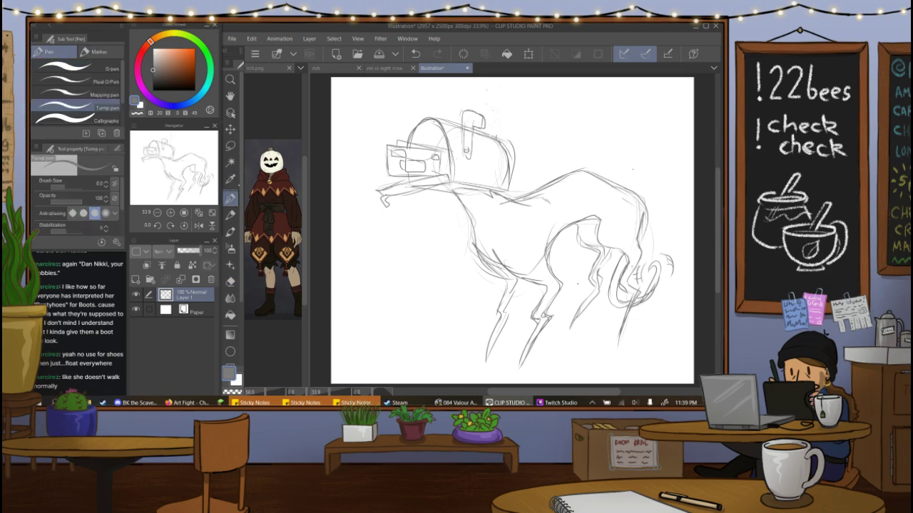
Add detail to the mailbox flag, darken the open door and arched front rim, and sketch a small knob on top of the arch.
mouse_move(484, 118)
left_mouse_down()
mouse_move(498, 130)
mouse_move(471, 111)
mouse_move(486, 127)
left_mouse_up()
key("ctrl+z")
left_click_drag(383, 199, 394, 210)
key("ctrl+z")
left_click_drag(423, 181, 434, 192)
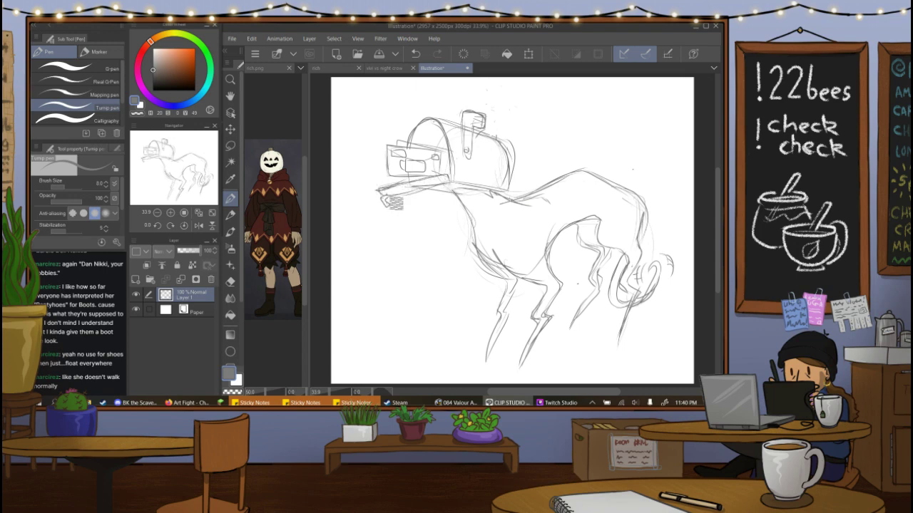
mouse_move(454, 180)
left_mouse_down()
mouse_move(454, 143)
mouse_move(460, 160)
mouse_move(426, 120)
left_mouse_up()
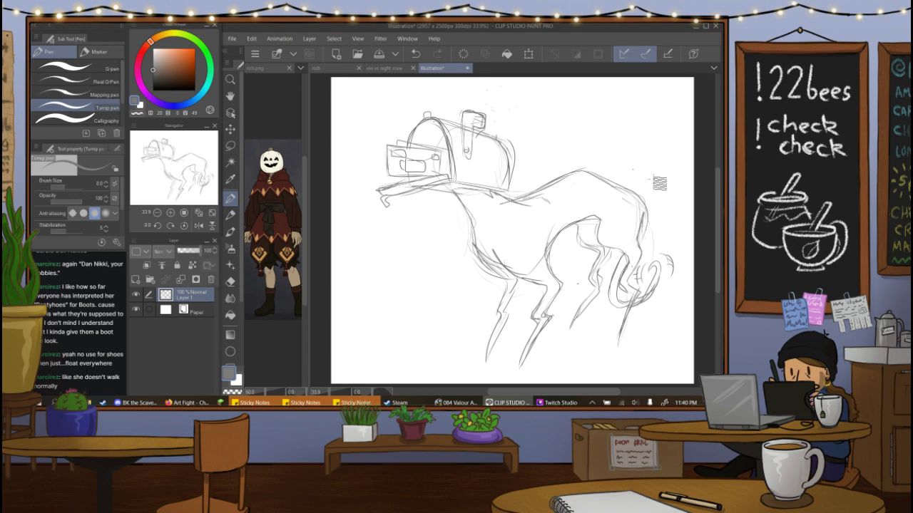
Lower the rough sketch layer's opacity to 42% and redraw the overlapping letters in the mailbox opening on a new layer.
left_click(189, 251)
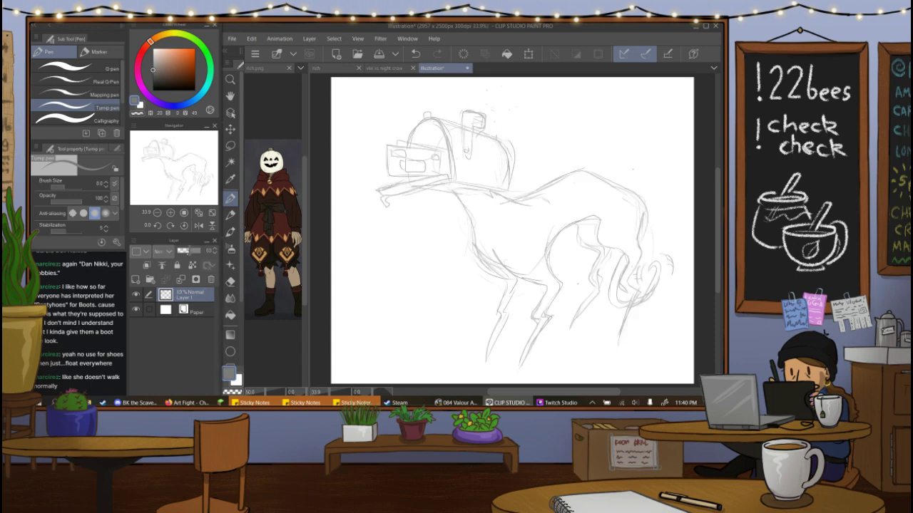
left_click(135, 279)
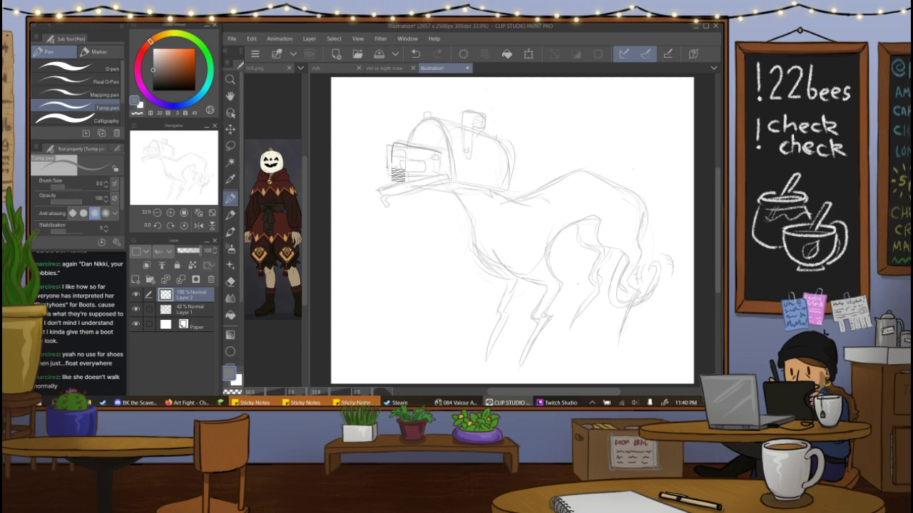
mouse_move(398, 175)
left_mouse_down()
mouse_move(438, 172)
mouse_move(447, 161)
left_mouse_up()
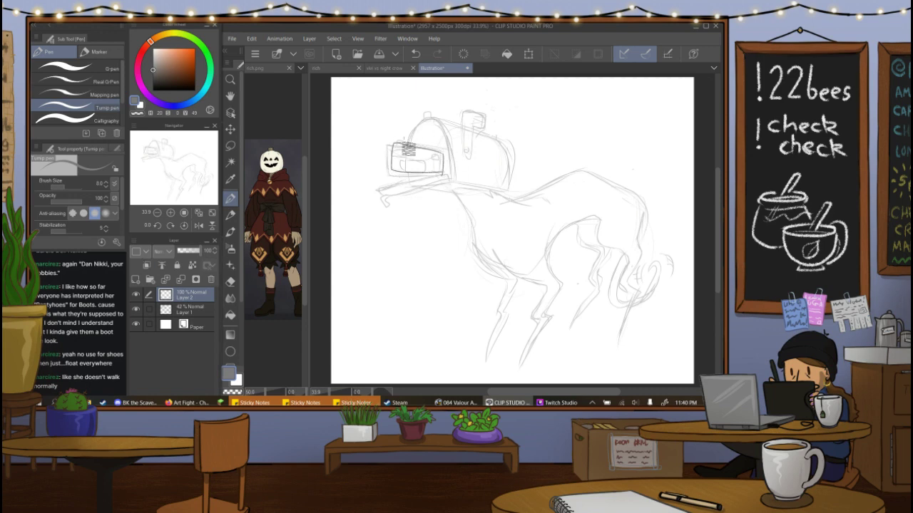
mouse_move(402, 140)
left_mouse_down()
mouse_move(439, 146)
mouse_move(443, 175)
left_mouse_up()
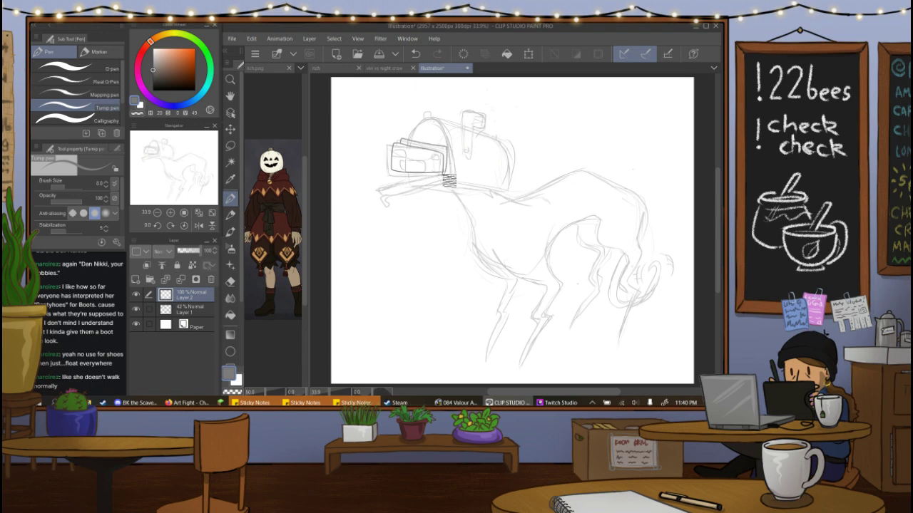
key("ctrl+z")
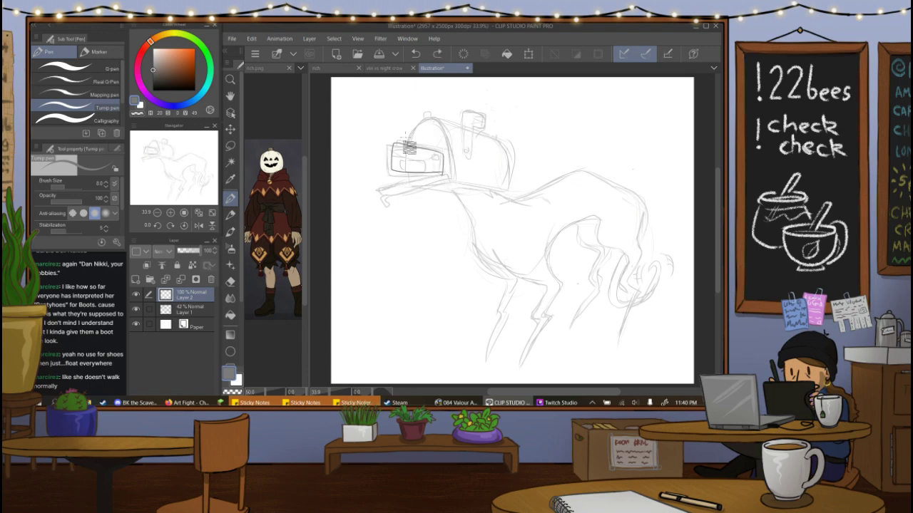
left_click_drag(407, 146, 455, 159)
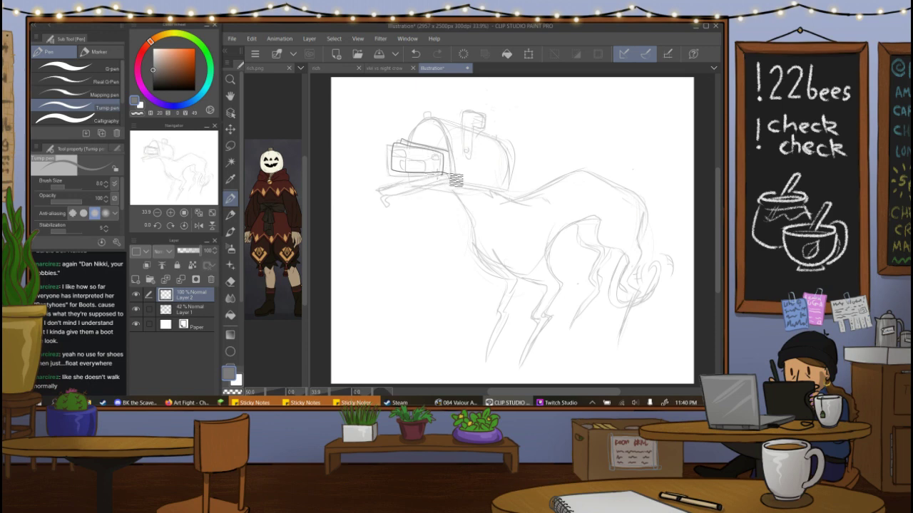
Redraw the open mailbox door with its hooked latch, the arched front rim and the knob on top in cleaner lines.
mouse_move(448, 180)
left_mouse_down()
mouse_move(386, 198)
mouse_move(452, 187)
left_mouse_up()
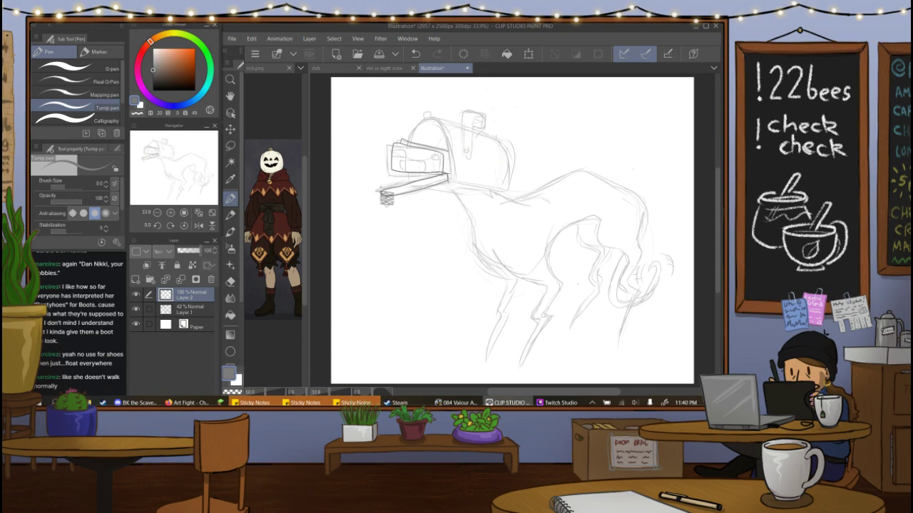
left_click_drag(384, 197, 418, 187)
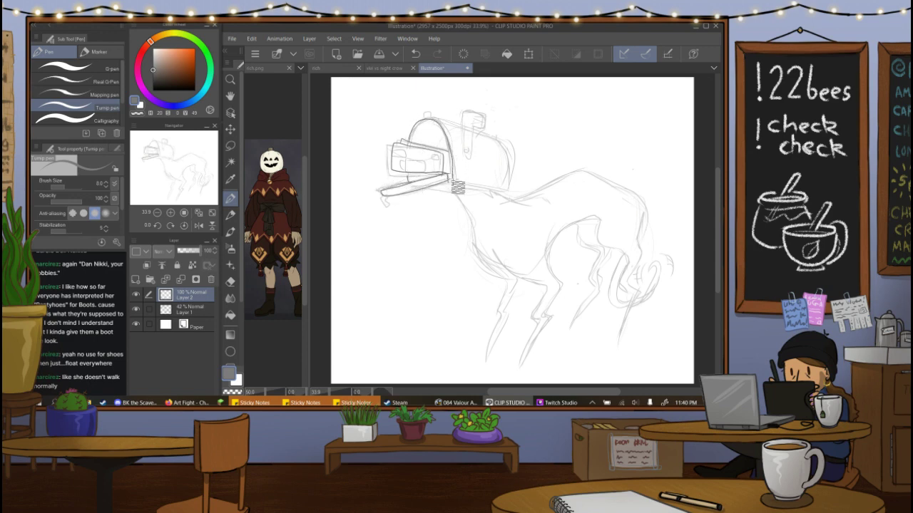
mouse_move(457, 187)
left_mouse_down()
mouse_move(440, 127)
mouse_move(427, 129)
mouse_move(424, 147)
mouse_move(430, 124)
left_mouse_up()
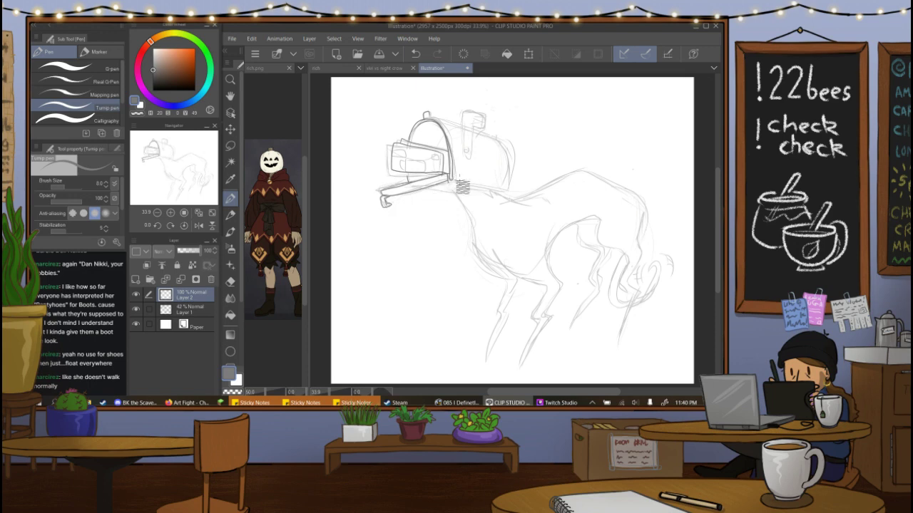
Redraw the mailbox body and raised flag, and outline the creature's back, chest, belly and nearer front leg with clean lines.
left_click_drag(452, 180, 513, 195)
key("ctrl+z")
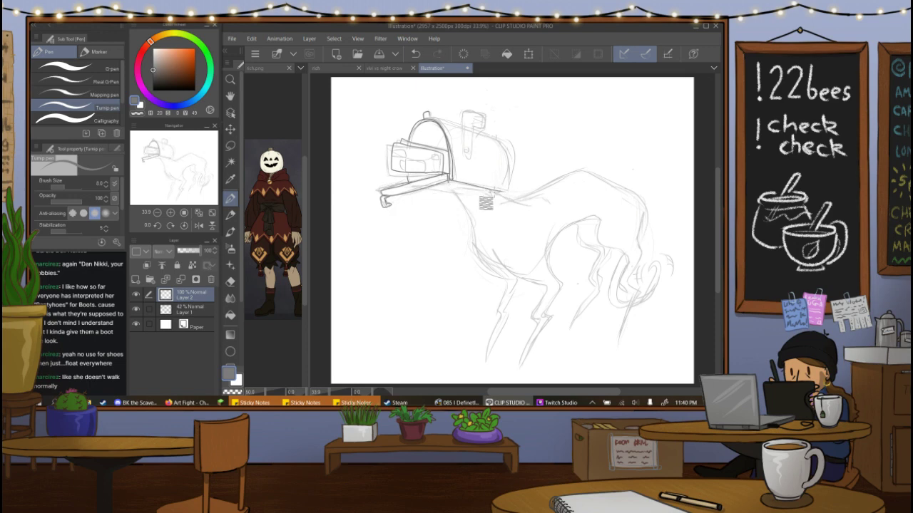
mouse_move(449, 180)
left_mouse_down()
mouse_move(515, 191)
mouse_move(507, 150)
mouse_move(475, 114)
mouse_move(469, 165)
mouse_move(469, 115)
mouse_move(490, 122)
mouse_move(471, 146)
left_mouse_up()
left_click_drag(436, 119, 497, 139)
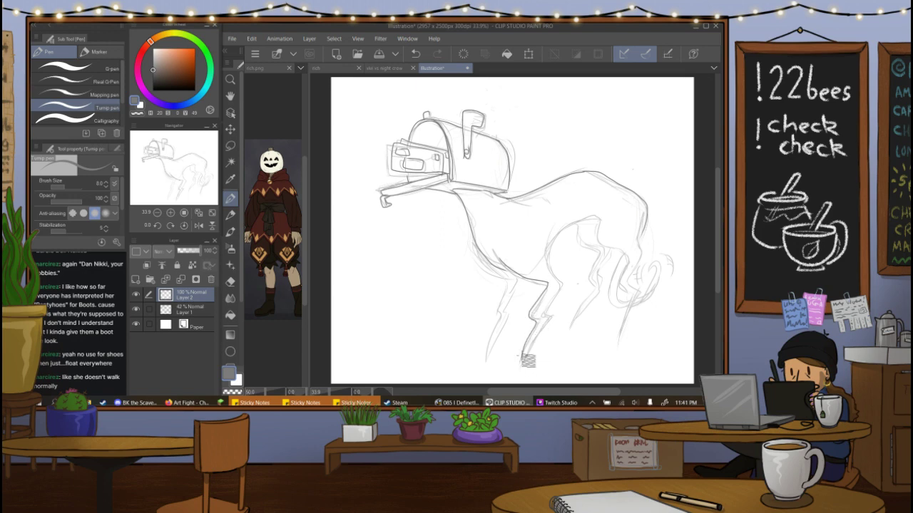
mouse_move(528, 361)
left_mouse_down()
mouse_move(524, 370)
mouse_move(555, 327)
left_mouse_up()
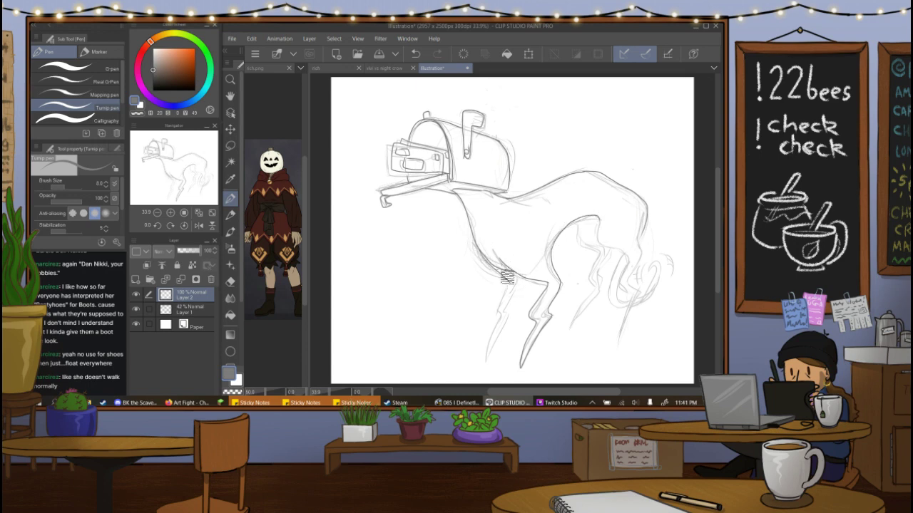
Redraw the farther front leg and complete the joint and lower back edge of the nearer front leg in clean lines.
mouse_move(499, 316)
left_mouse_down()
mouse_move(493, 367)
mouse_move(507, 317)
left_mouse_up()
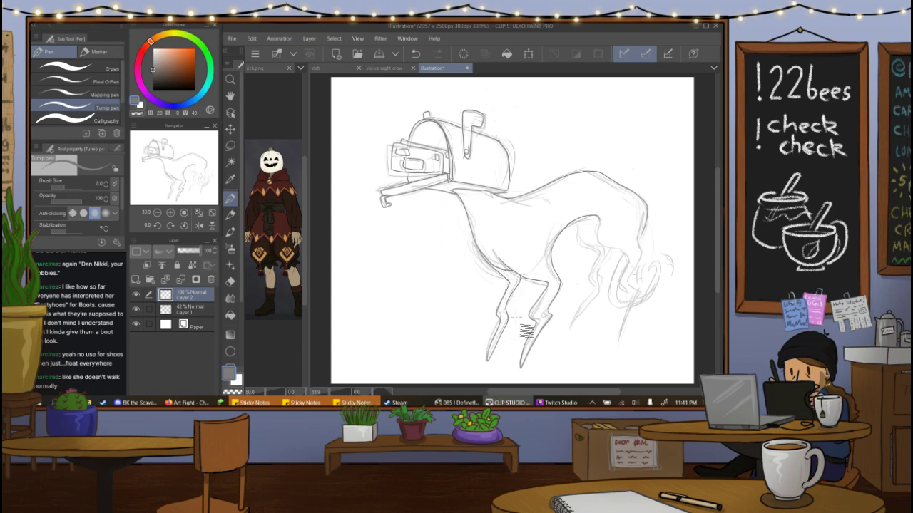
key("ctrl+z")
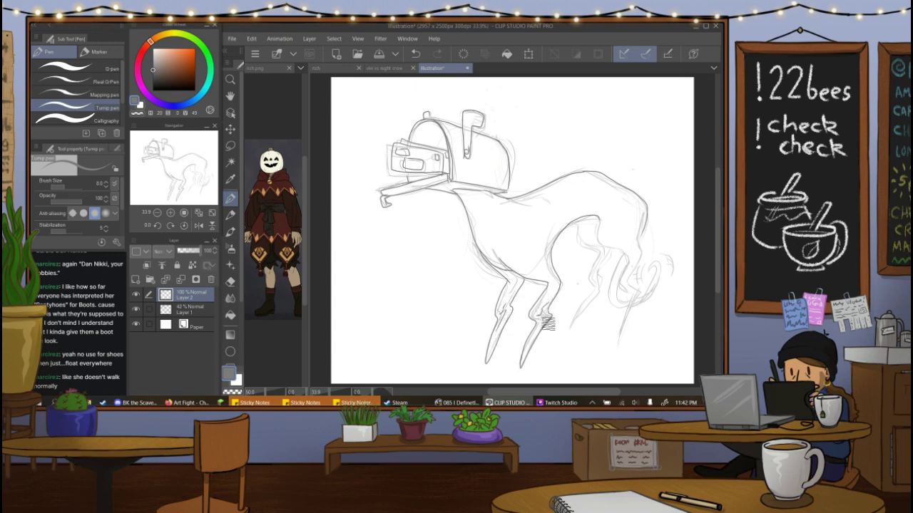
left_click_drag(551, 316, 539, 336)
Outline both bent hind legs down to their pointed feet in clean lines, reworking the nearer leg's lower part.
mouse_move(598, 219)
left_mouse_down()
mouse_move(598, 239)
mouse_move(629, 263)
left_mouse_up()
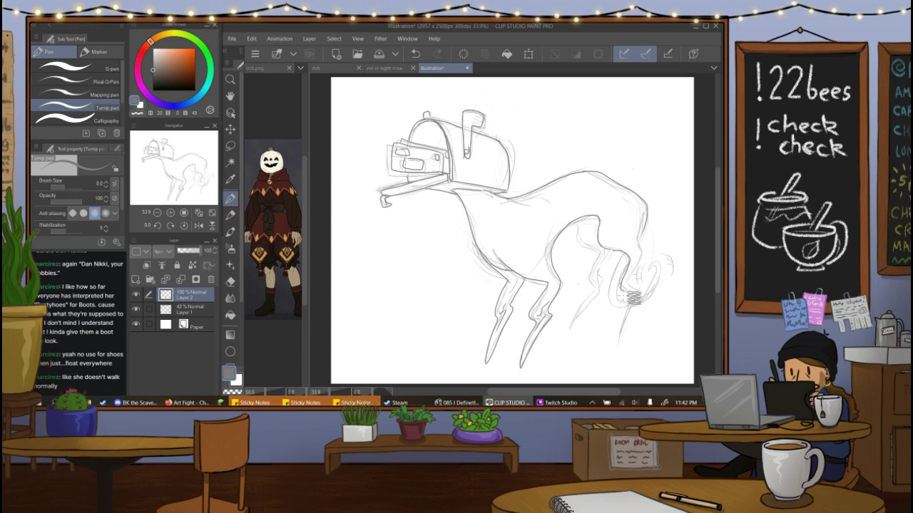
mouse_move(632, 298)
left_mouse_down()
mouse_move(628, 345)
mouse_move(638, 298)
left_mouse_up()
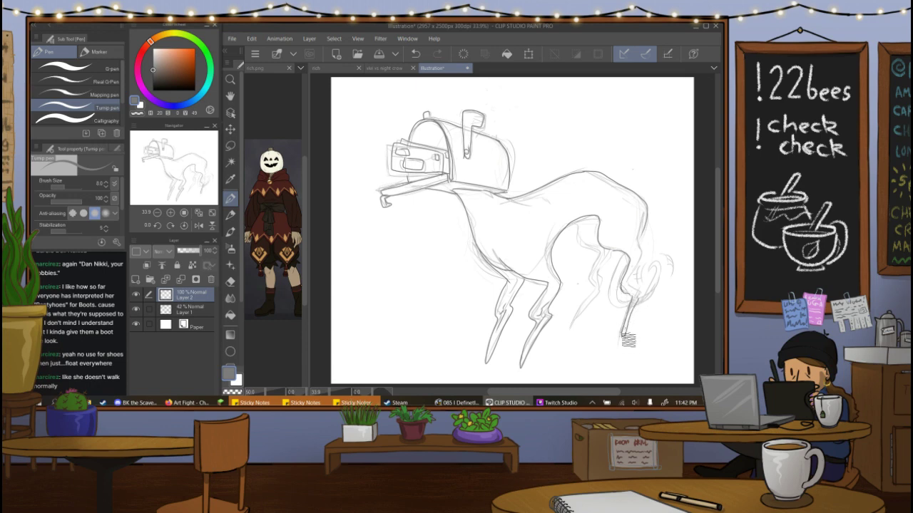
key("ctrl+z")
left_click_drag(622, 335, 638, 286)
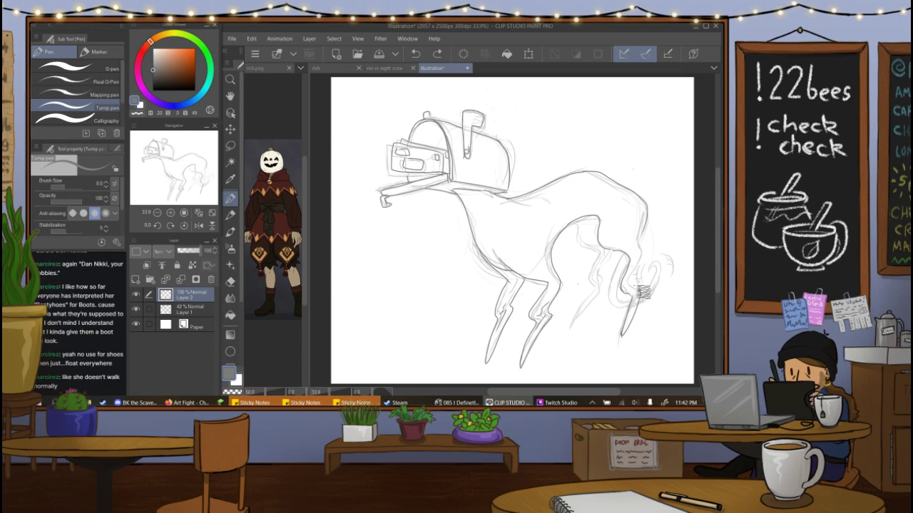
key("ctrl+z")
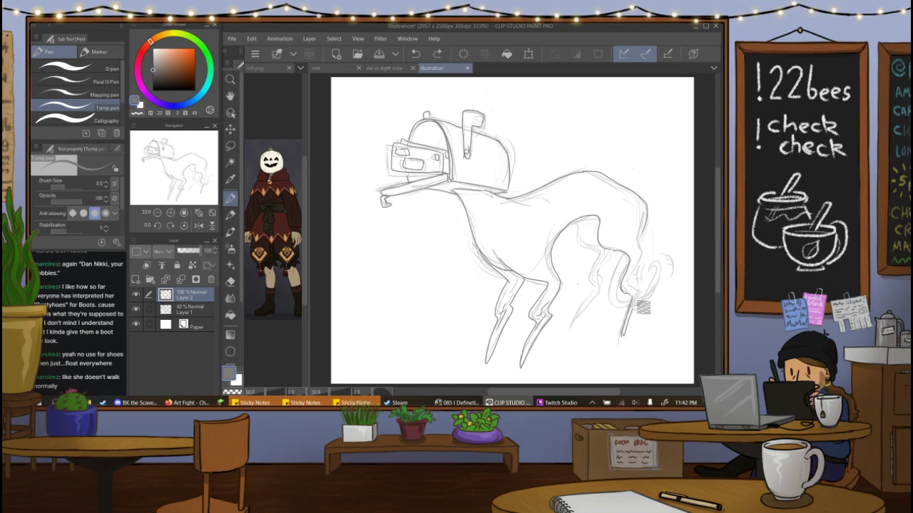
mouse_move(639, 291)
left_mouse_down()
mouse_move(626, 339)
mouse_move(643, 292)
mouse_move(633, 277)
left_mouse_up()
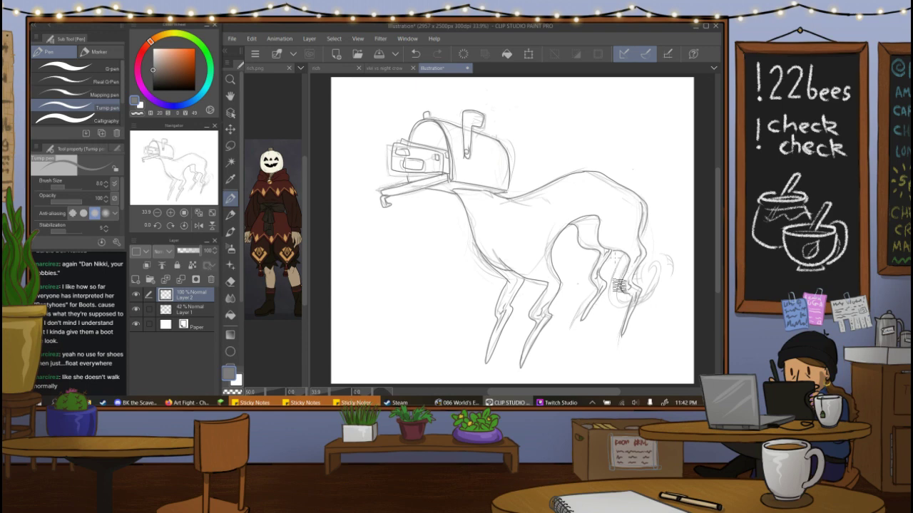
Redraw the tail in clean lines, sweeping down behind the nearer hind leg and curling up into a hooked tip.
key("ctrl+z")
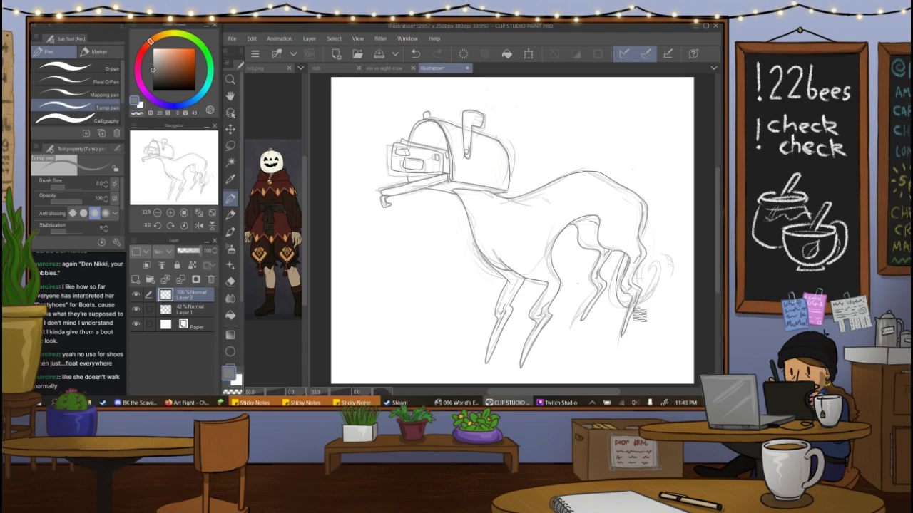
mouse_move(632, 307)
left_mouse_down()
mouse_move(653, 294)
mouse_move(657, 259)
mouse_move(668, 268)
mouse_move(648, 306)
mouse_move(628, 301)
left_mouse_up()
key("ctrl+z")
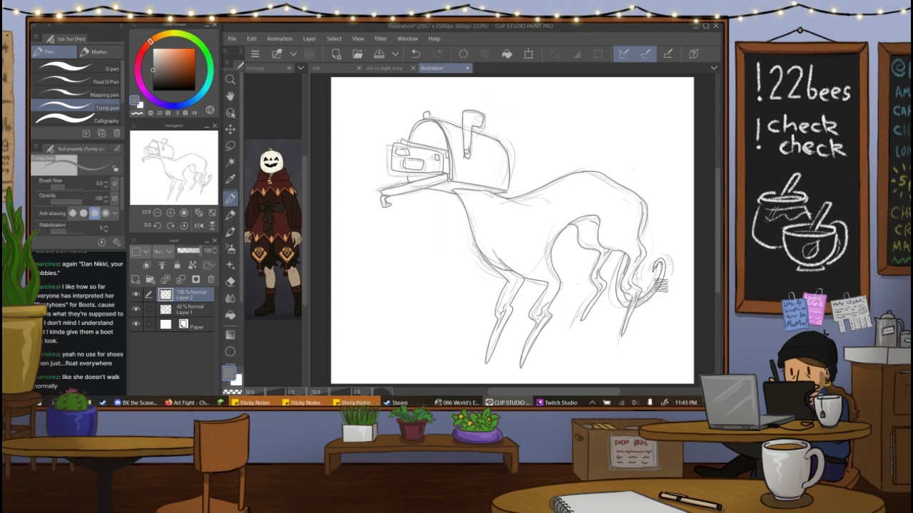
Hide the rough sketch layer and save the drawing in the attacks folder, named with the character owner's username plus "design prompt attack".
left_click(192, 309)
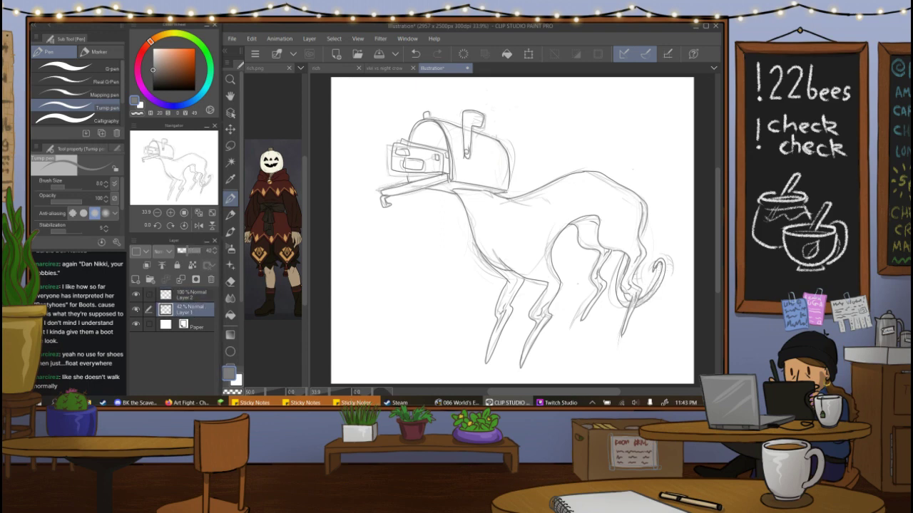
left_click(135, 310)
left_click(232, 39)
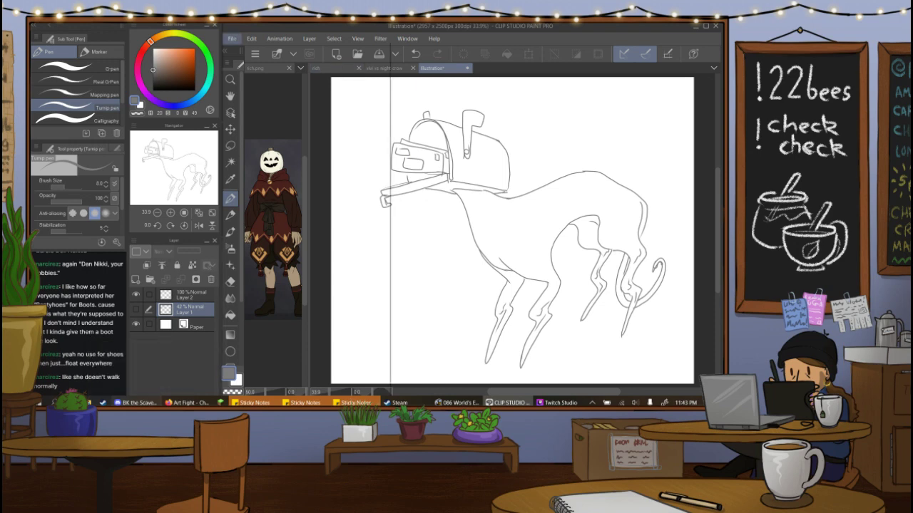
left_click(280, 110)
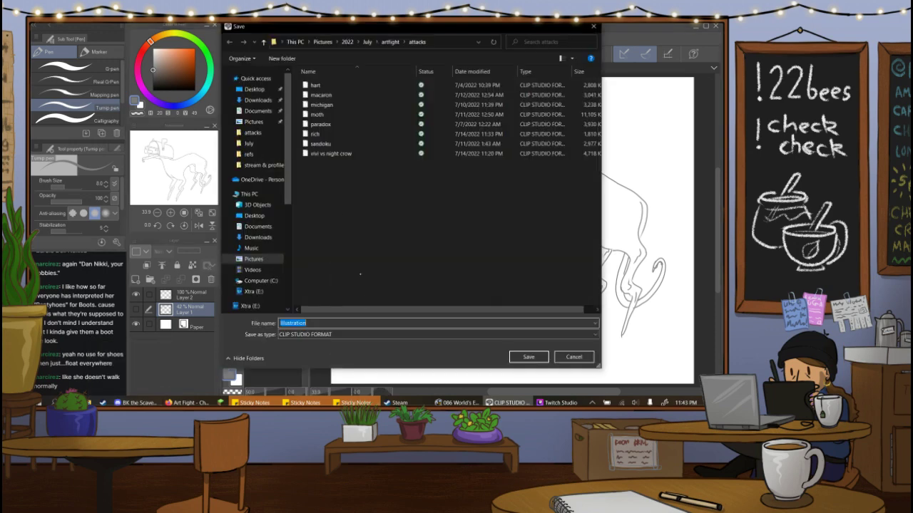
left_click(187, 403)
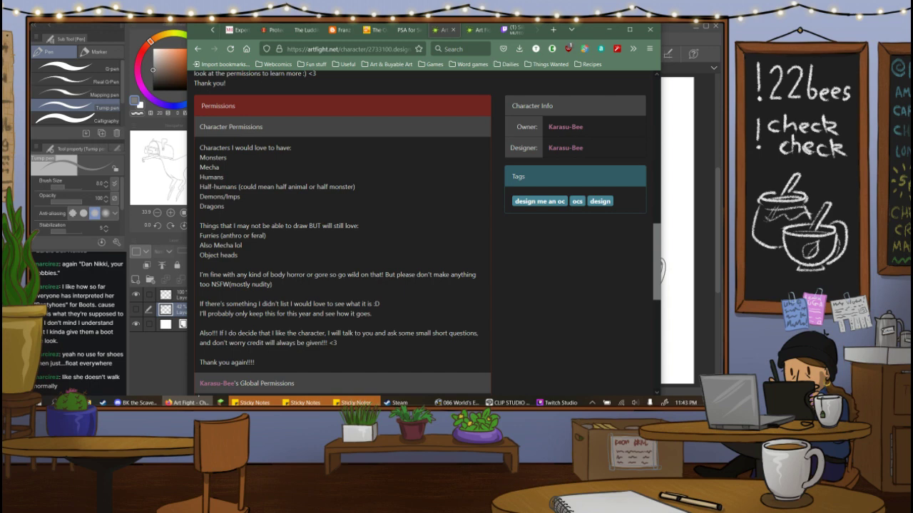
left_click(197, 402)
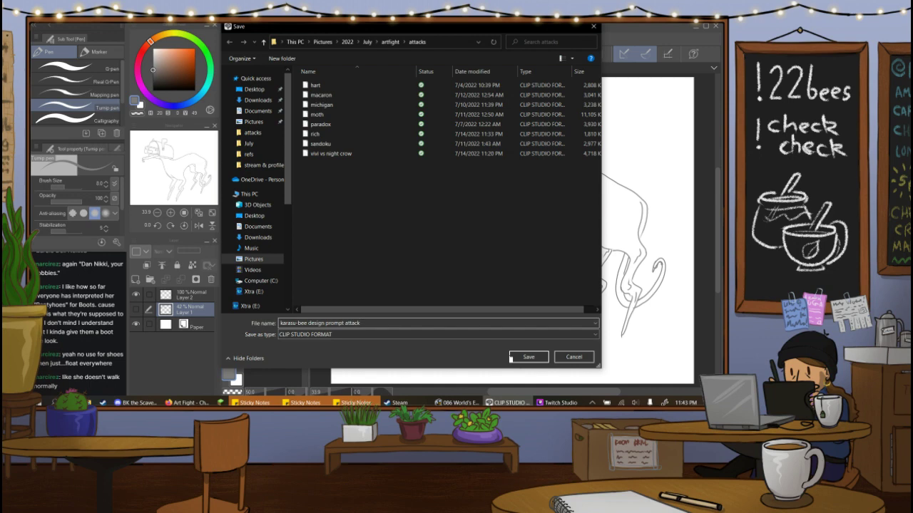
left_click(527, 357)
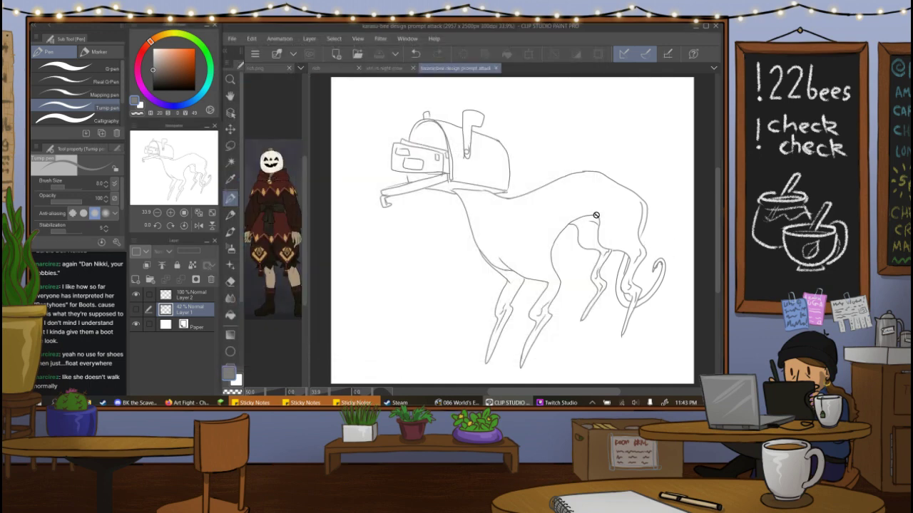
Add short motion lines around the curled tail tip on the clean line layer and save the drawing.
left_click(196, 295)
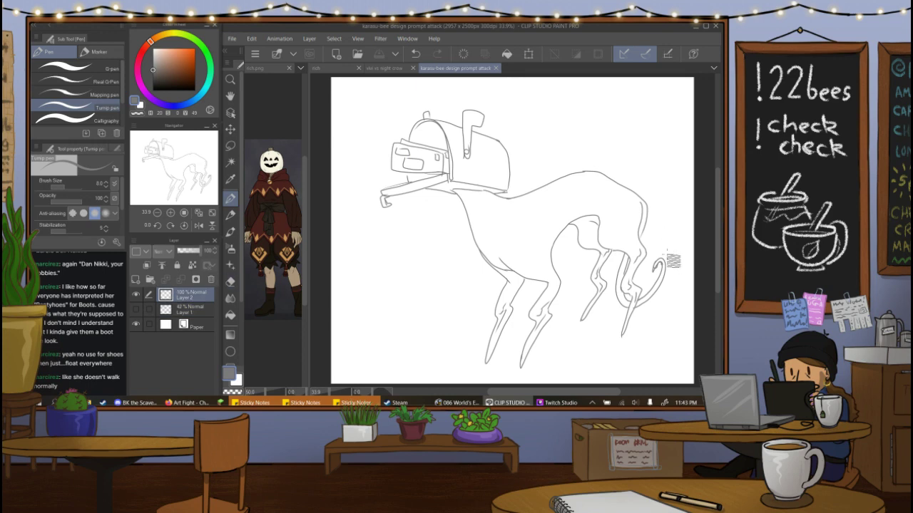
mouse_move(667, 253)
left_mouse_down()
mouse_move(675, 280)
mouse_move(677, 257)
mouse_move(651, 290)
mouse_move(650, 273)
mouse_move(663, 291)
mouse_move(676, 258)
left_mouse_up()
mouse_move(671, 264)
left_mouse_down()
mouse_move(678, 261)
mouse_move(641, 276)
mouse_move(662, 263)
left_mouse_up()
left_click_drag(653, 272, 666, 275)
left_click_drag(653, 279, 666, 279)
left_click_drag(653, 282, 666, 285)
key("ctrl+z")
key("ctrl+z")
key("ctrl+z")
key("e")
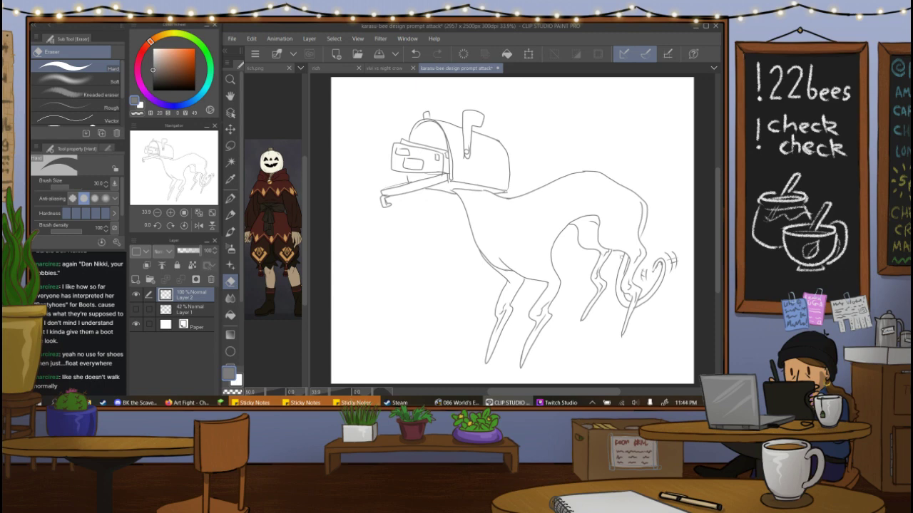
left_click(232, 38)
left_click(275, 106)
Check the open vivi vs night crow, rich and mailbox creature drawings for unsaved work.
left_click(385, 68)
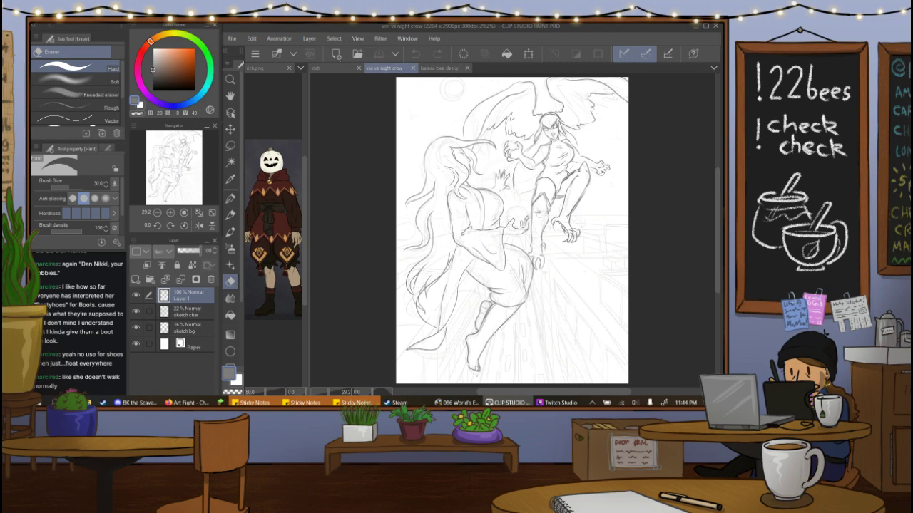
left_click(333, 68)
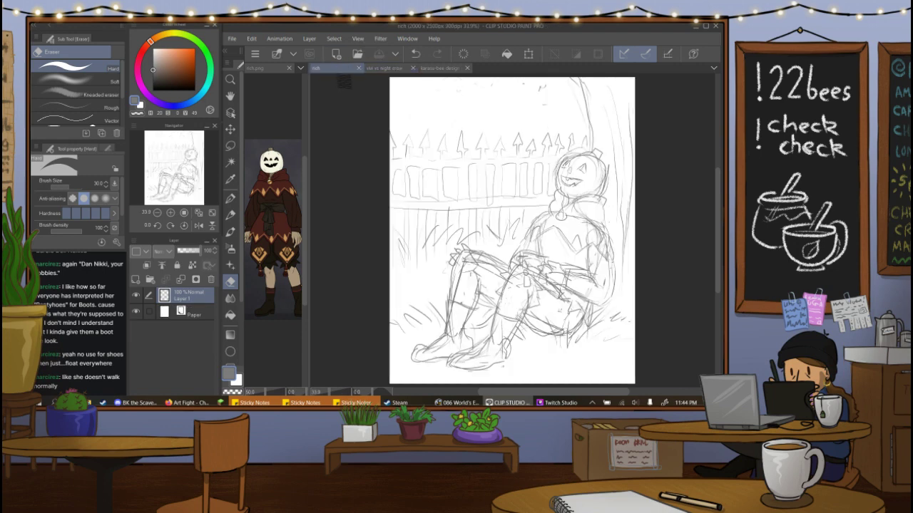
left_click(440, 68)
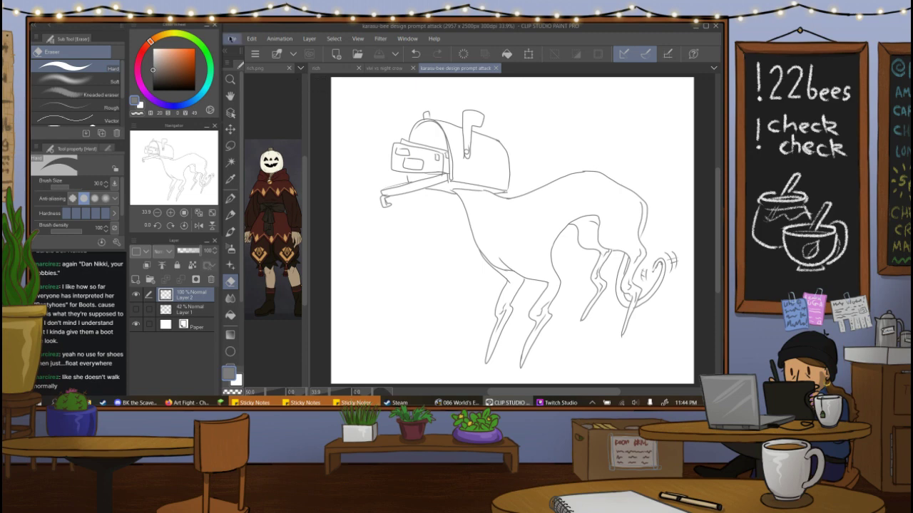
left_click(383, 69)
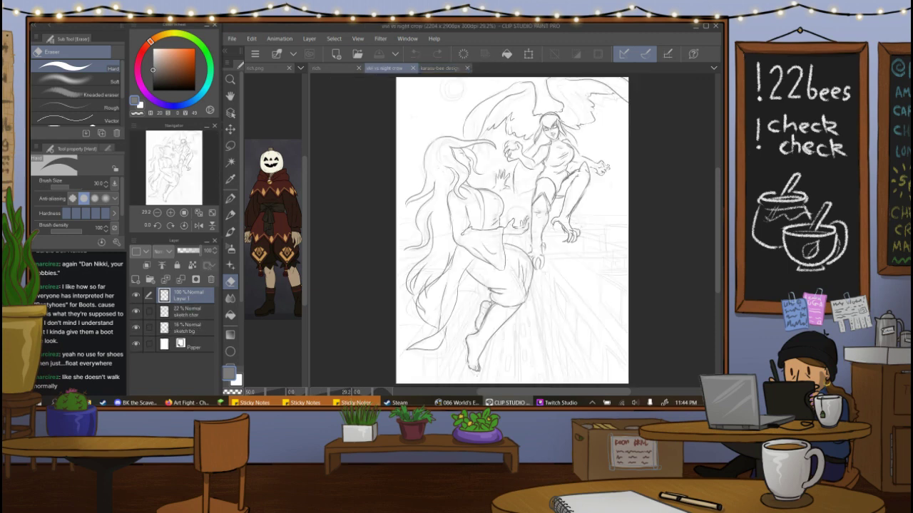
left_click(230, 38)
left_click(344, 68)
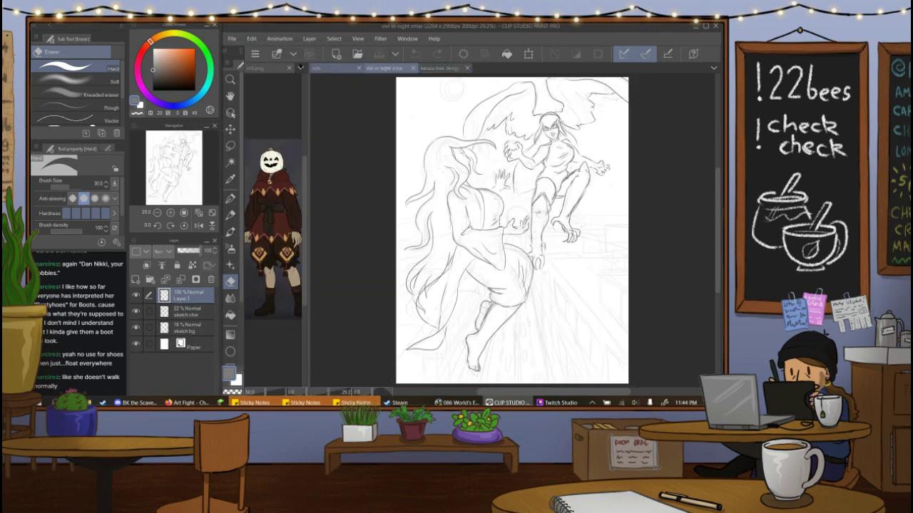
left_click(343, 68)
left_click(230, 38)
left_click(230, 38)
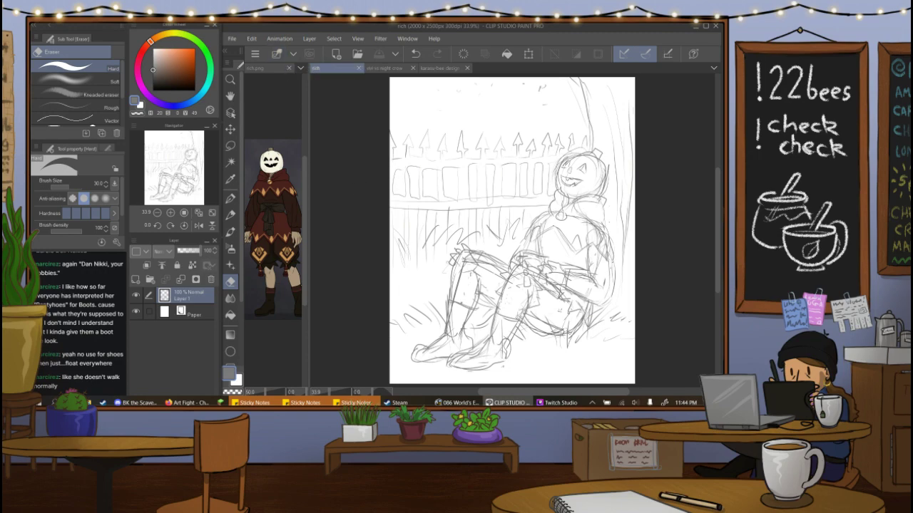
Switch to Twitch Studio and move its window fully into view over the drawing.
key("super+d")
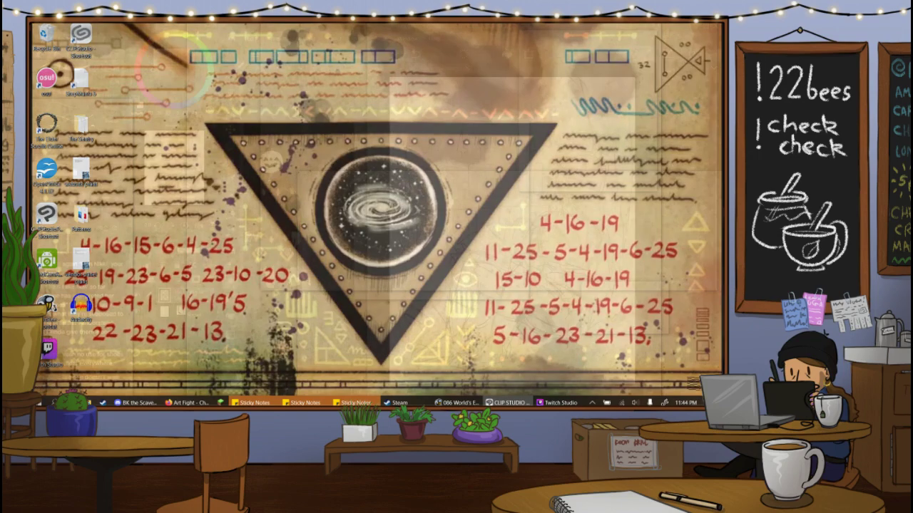
key("super+d")
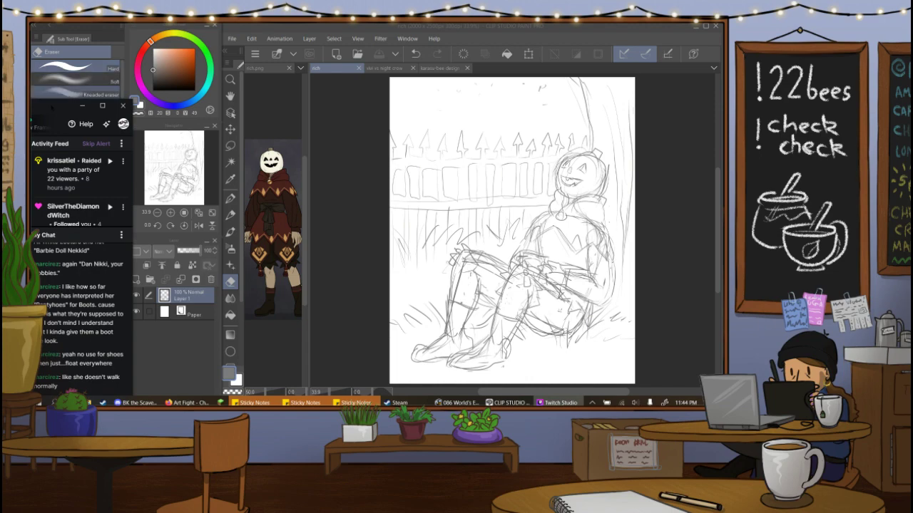
left_click_drag(52, 107, 387, 37)
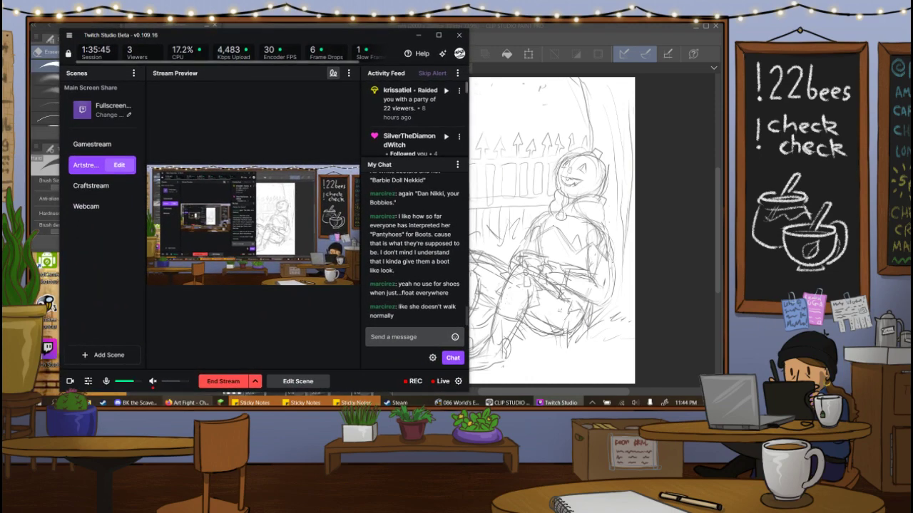
Switch to the browser and bring up the live crafting channel's Twitch page.
left_click(188, 403)
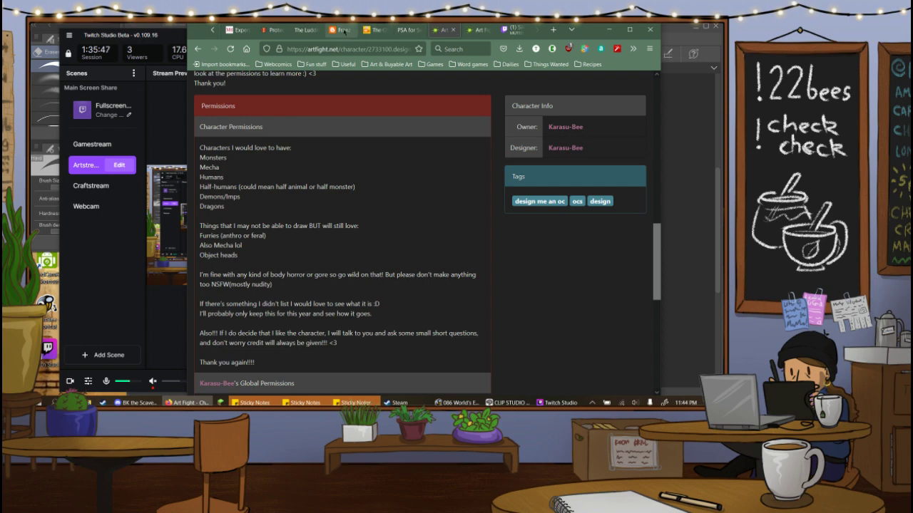
scroll(428, 30, "up", 1)
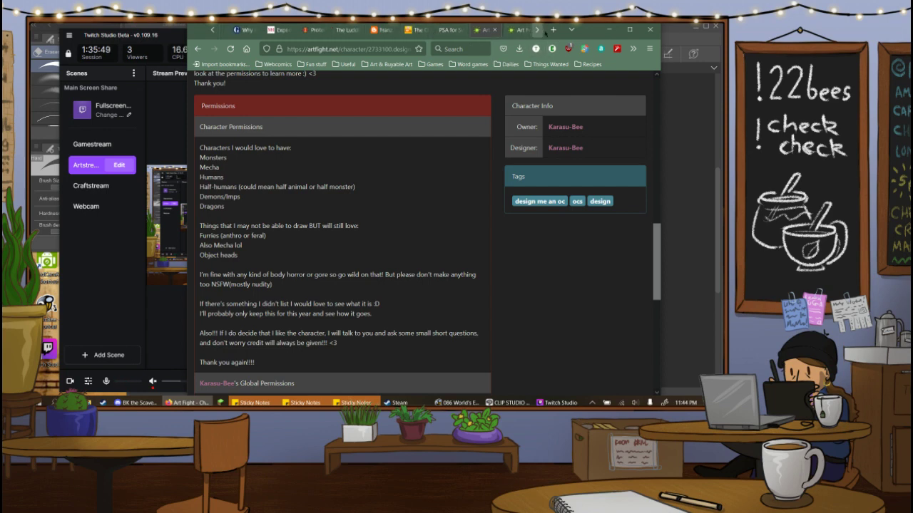
scroll(527, 30, "down", 1)
left_click(528, 30)
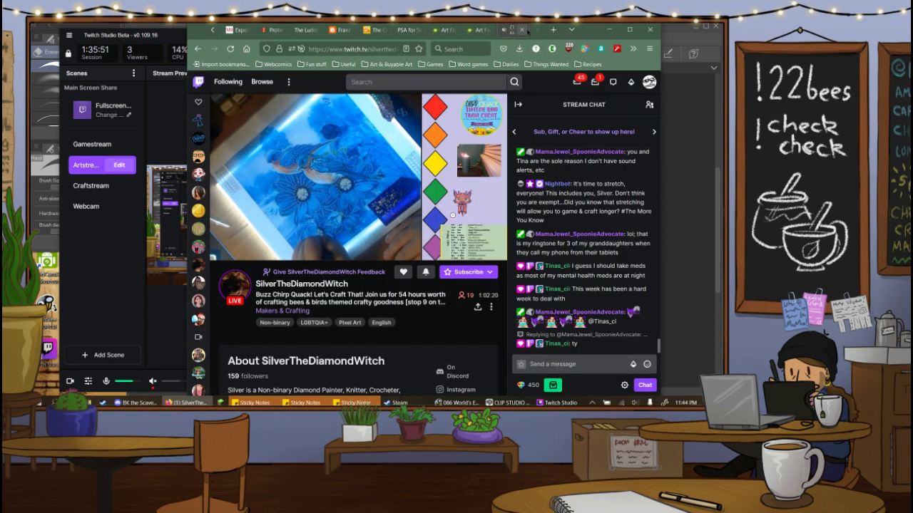
Return to Twitch Studio and send a /raid command in the stream chat for the crafting channel shown in the browser.
left_click(133, 338)
left_click(410, 336)
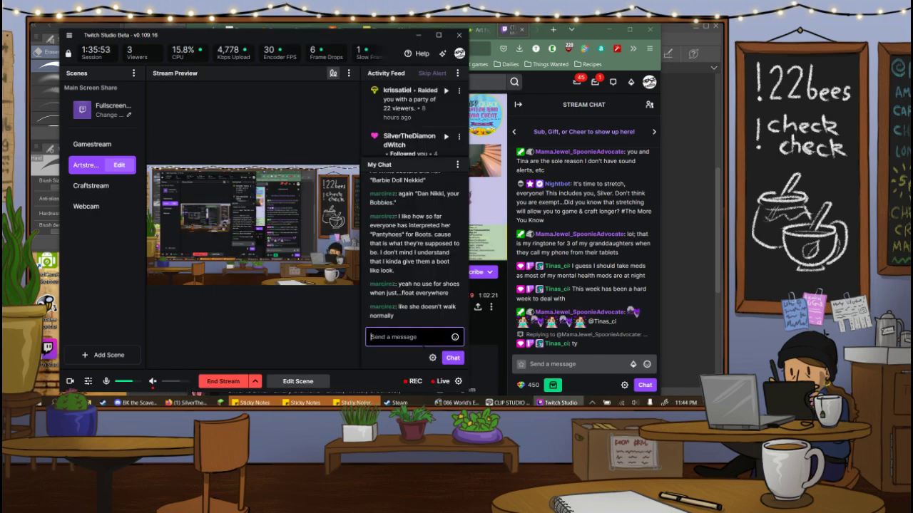
type("/raid")
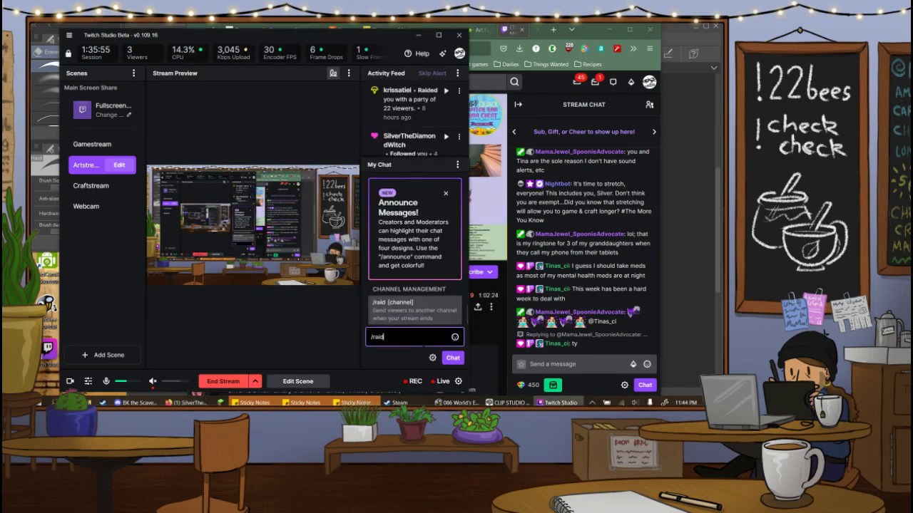
type(" silverthe")
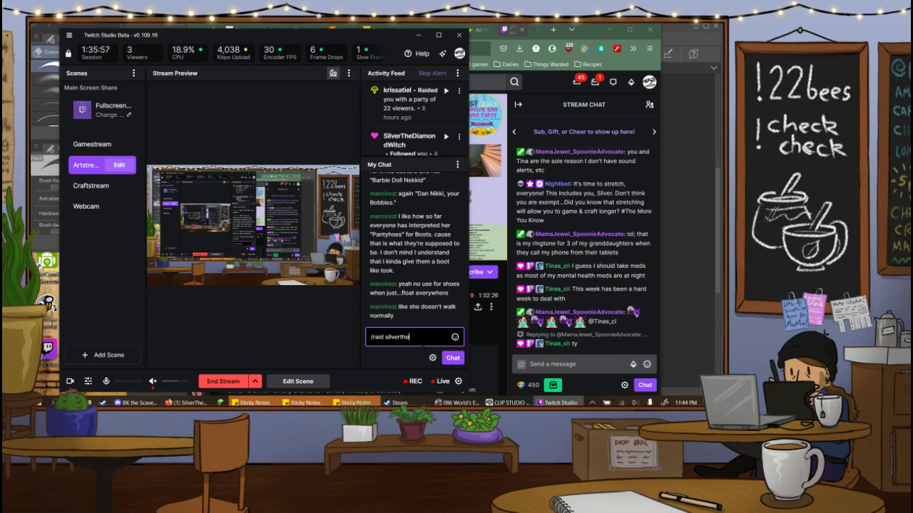
type("diamondwitch")
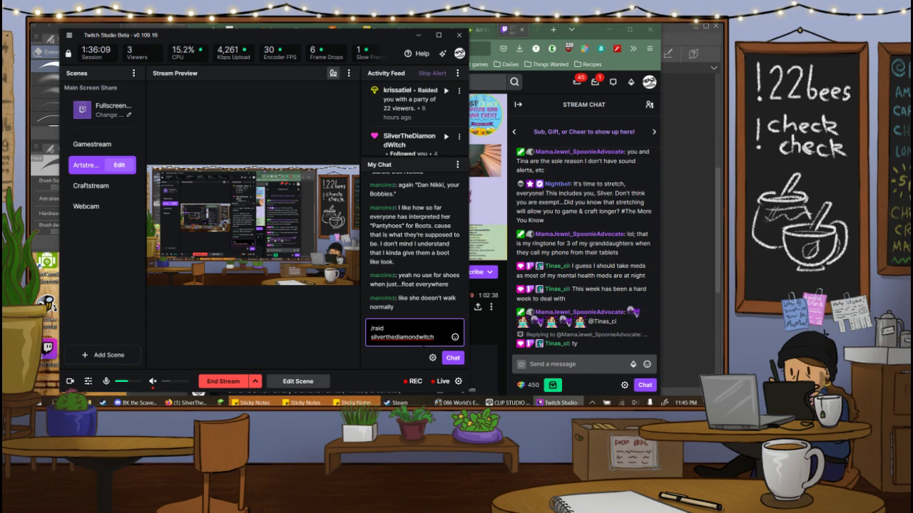
key("Return")
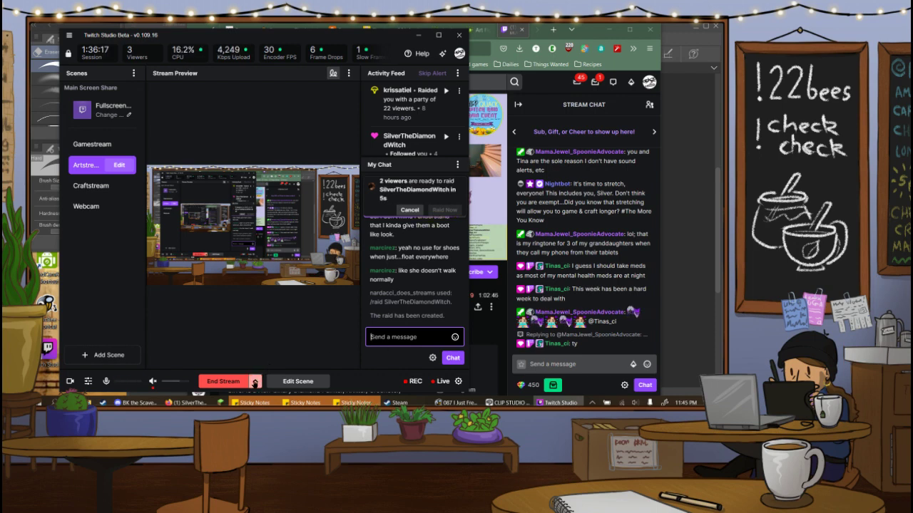
Stop the recording in Twitch Studio.
left_click(254, 384)
left_click(223, 335)
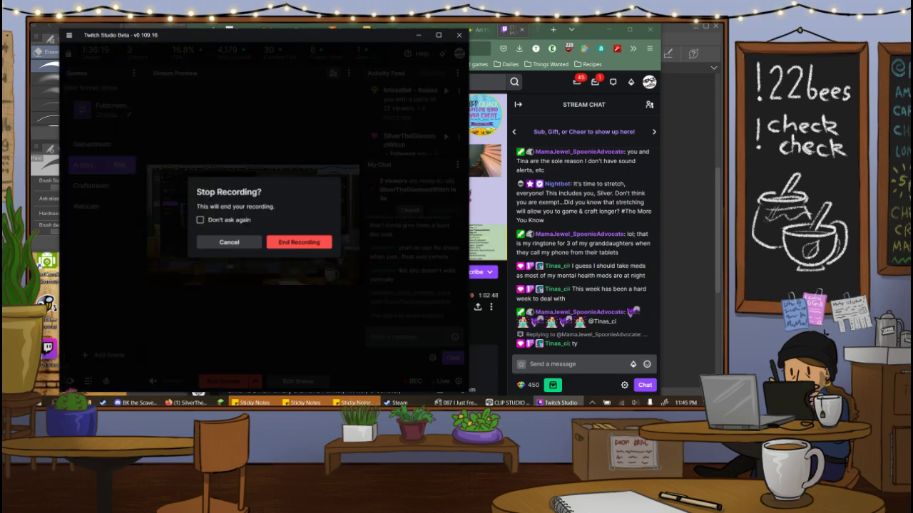